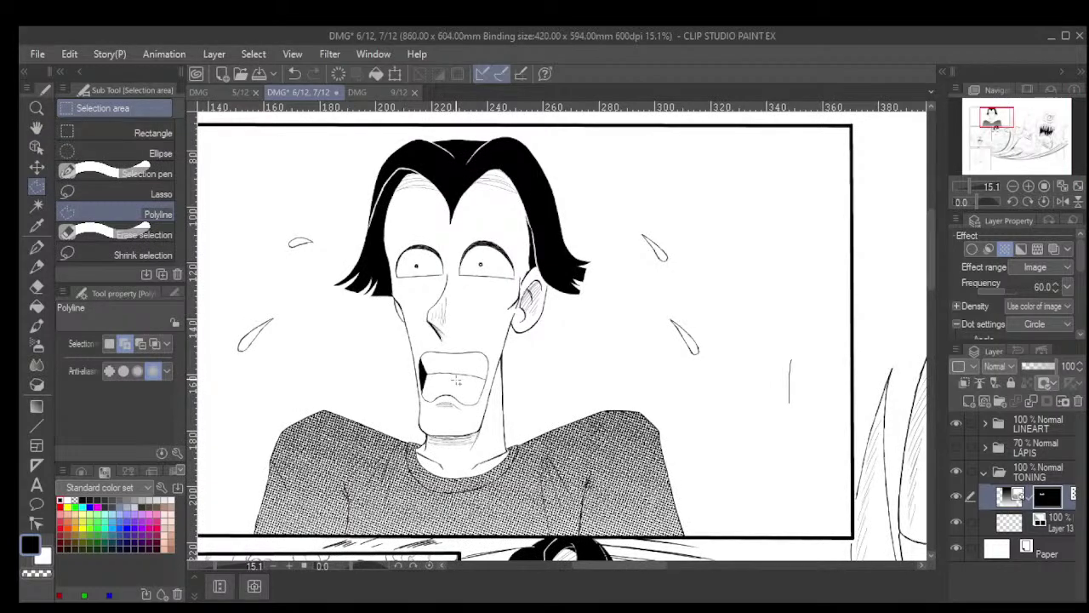
Paint light dot tone with the size 50 G-pen along the man's right-hand jaw edge, side of the neck, lips and nose
scroll(457, 383, "up", 2)
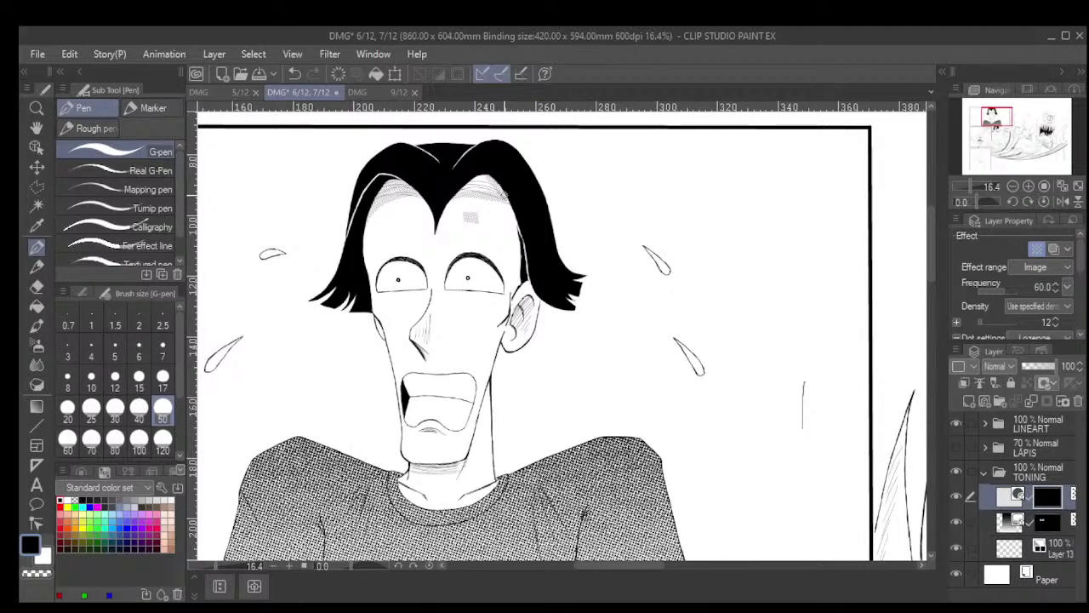
scroll(581, 312, "up", 1)
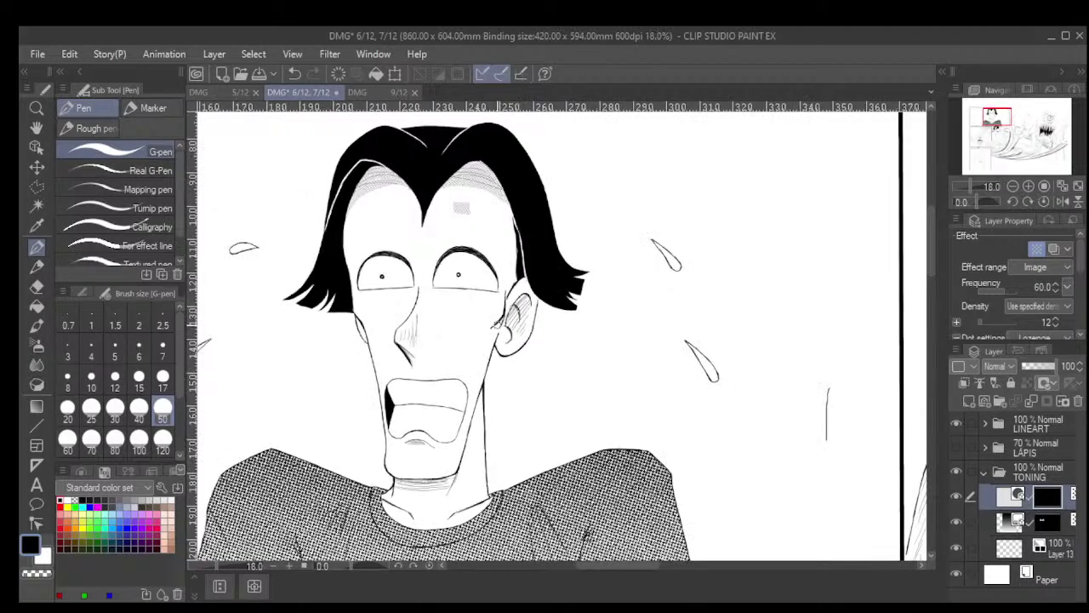
left_click_drag(500, 325, 483, 360)
left_click_drag(481, 376, 459, 466)
left_click_drag(467, 381, 388, 393)
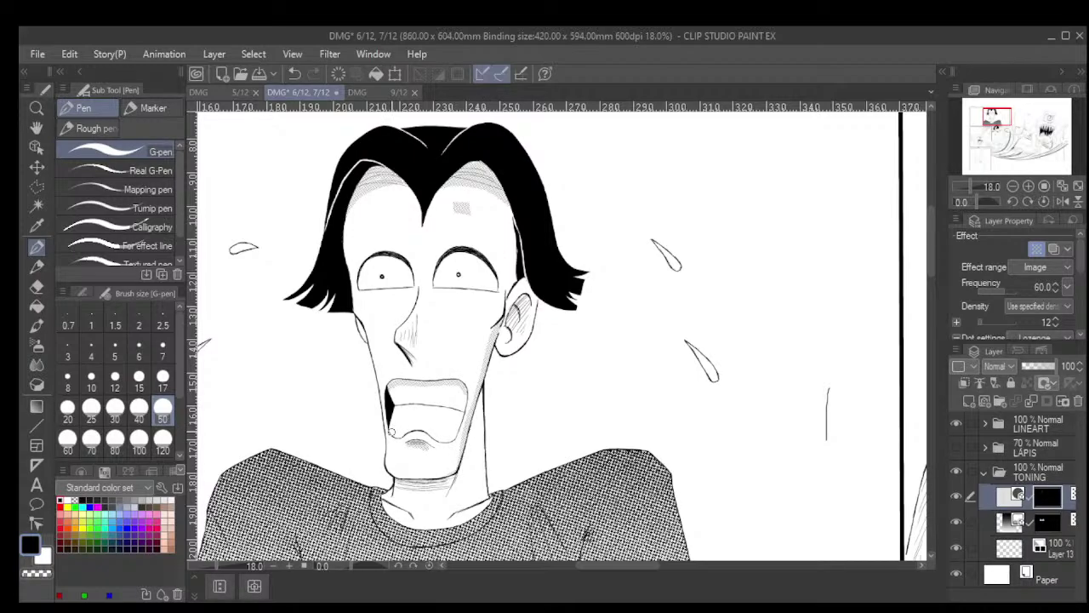
left_click_drag(439, 427, 407, 441)
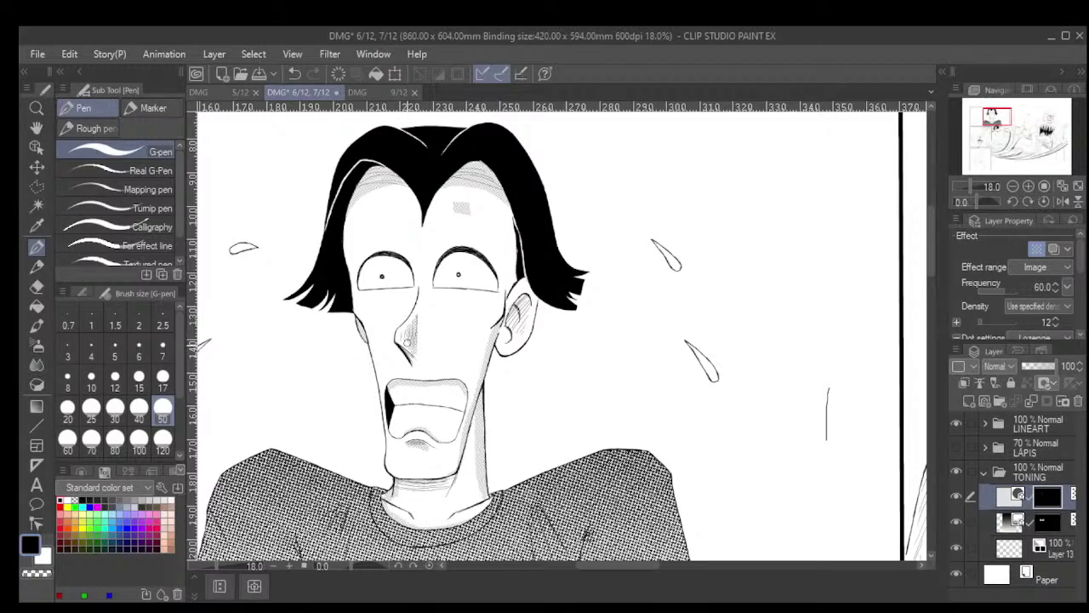
Paint the same light dot tone around the lobe and outer rim of the man's large ear
scroll(553, 309, "up", 3)
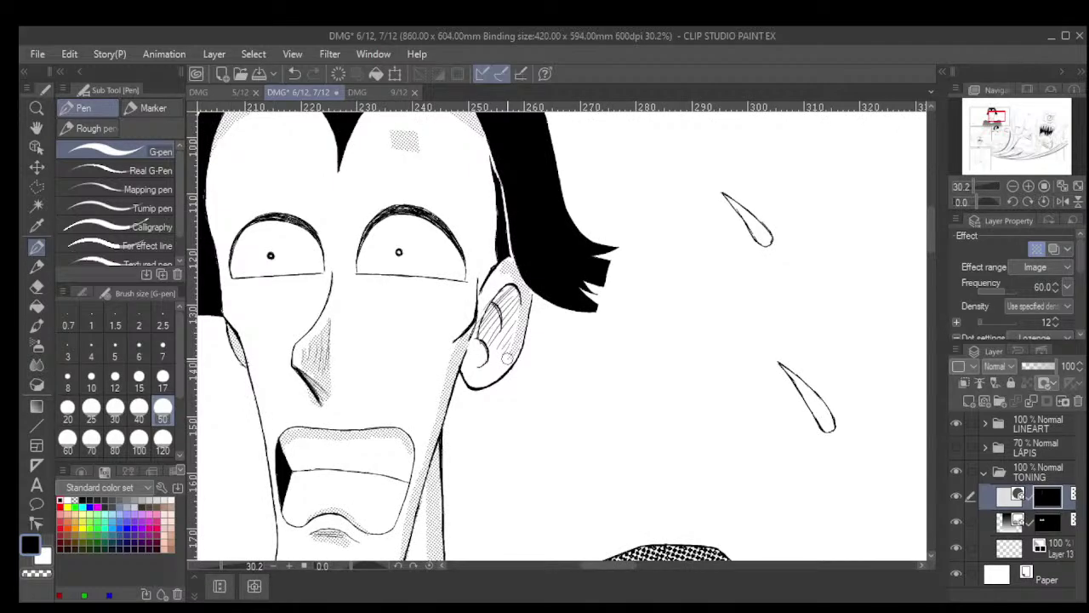
left_click_drag(509, 354, 468, 386)
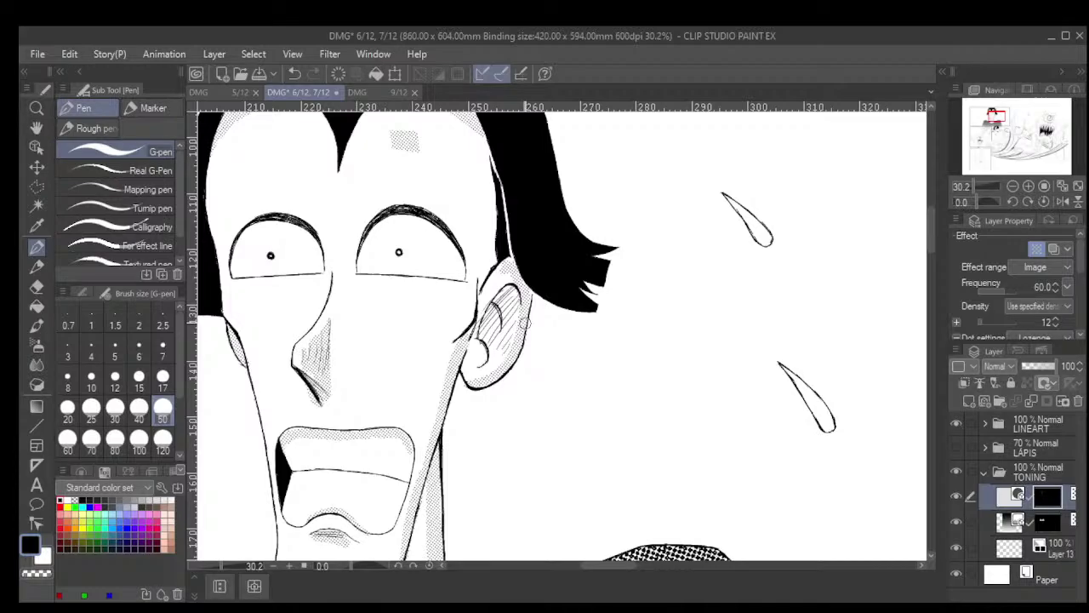
scroll(526, 322, "down", 5)
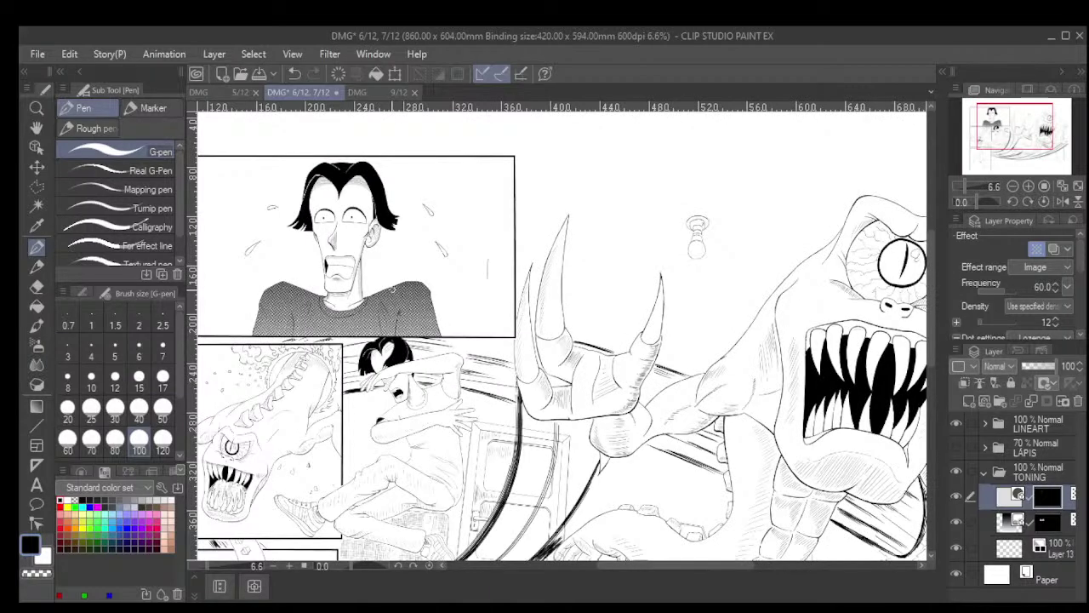
Fill the shadow under the man's chin on the neck with light dot tone using the size 50 G-pen
scroll(417, 289, "up", 3)
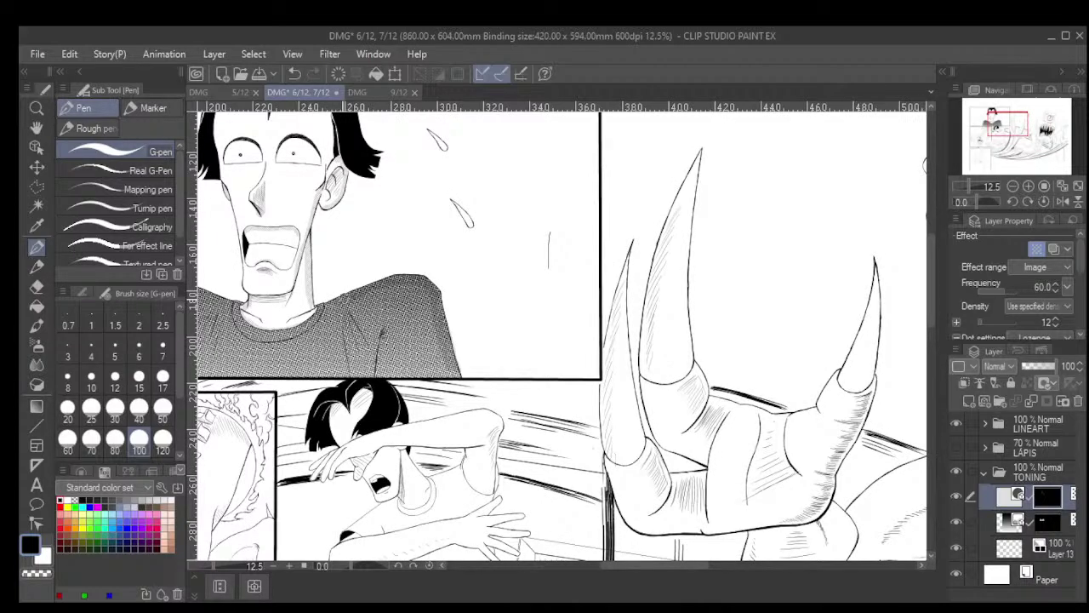
scroll(436, 252, "down", 3)
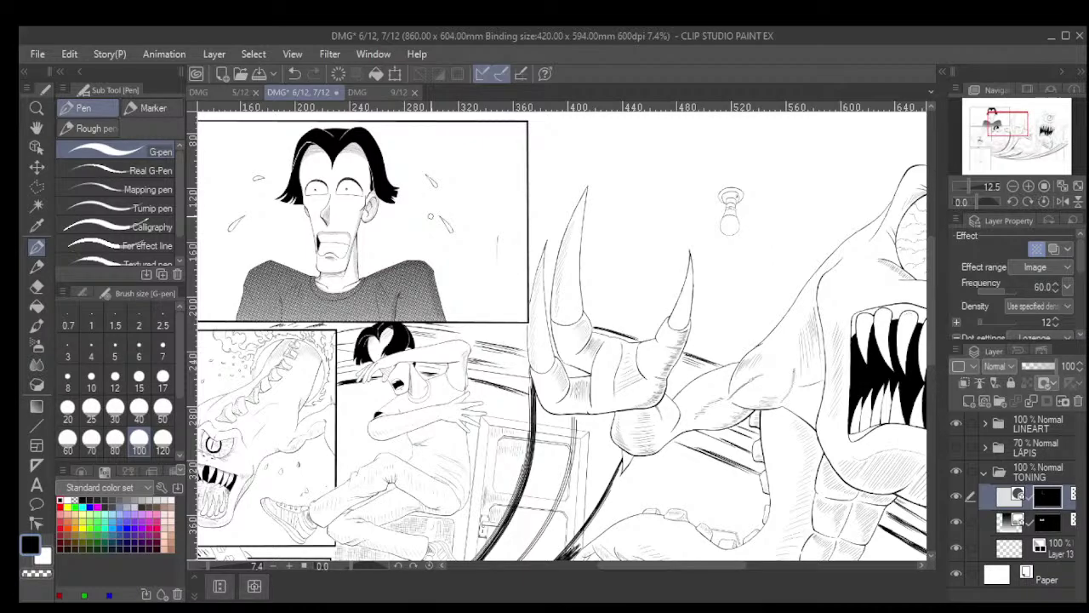
scroll(562, 341, "left", 3)
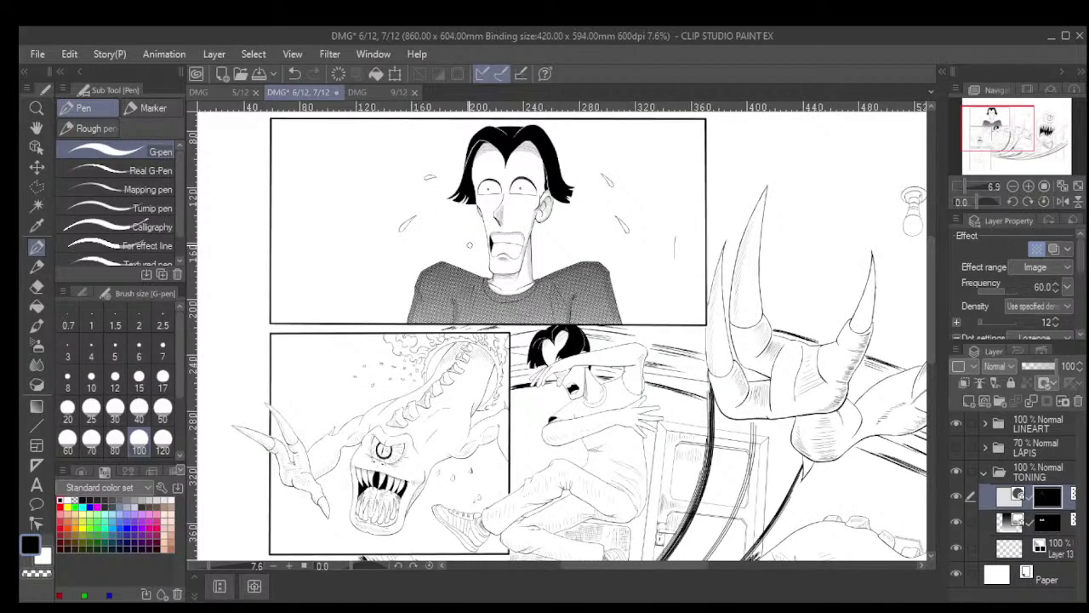
scroll(469, 245, "up", 5)
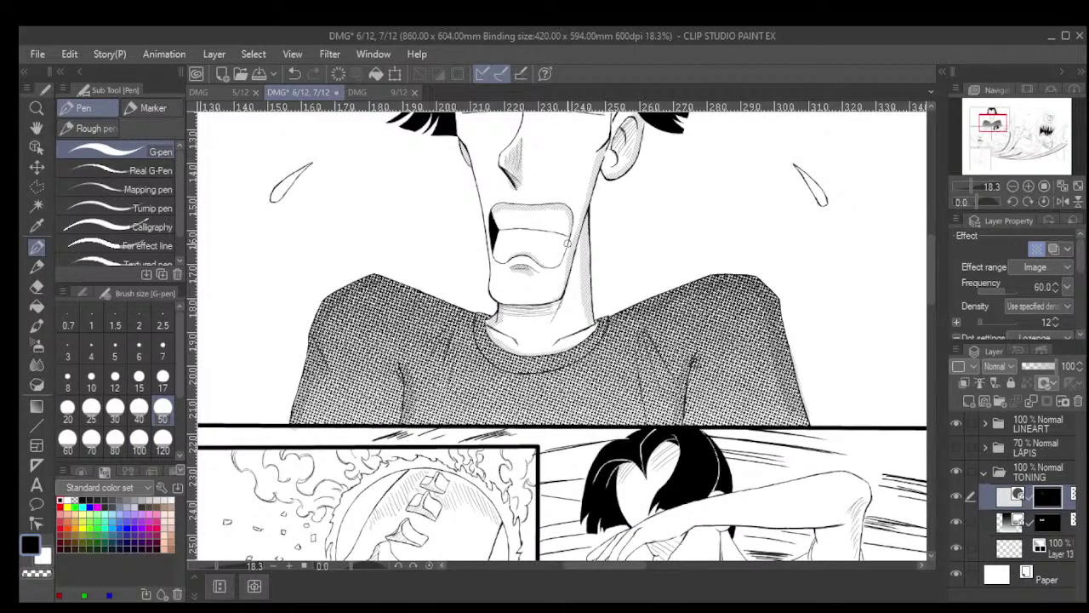
scroll(567, 244, "up", 1)
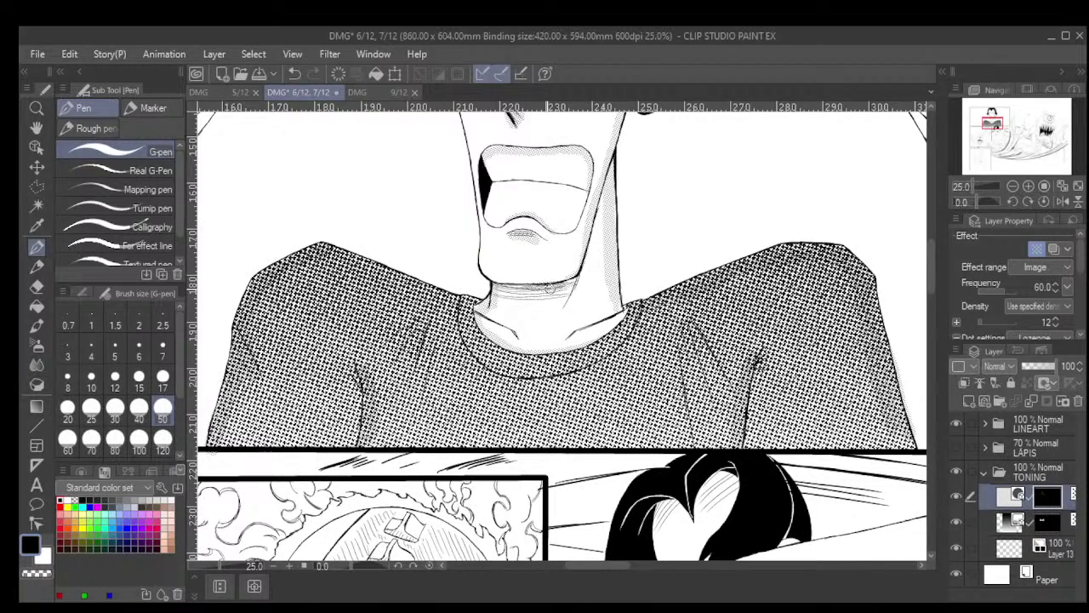
left_click_drag(550, 288, 499, 296)
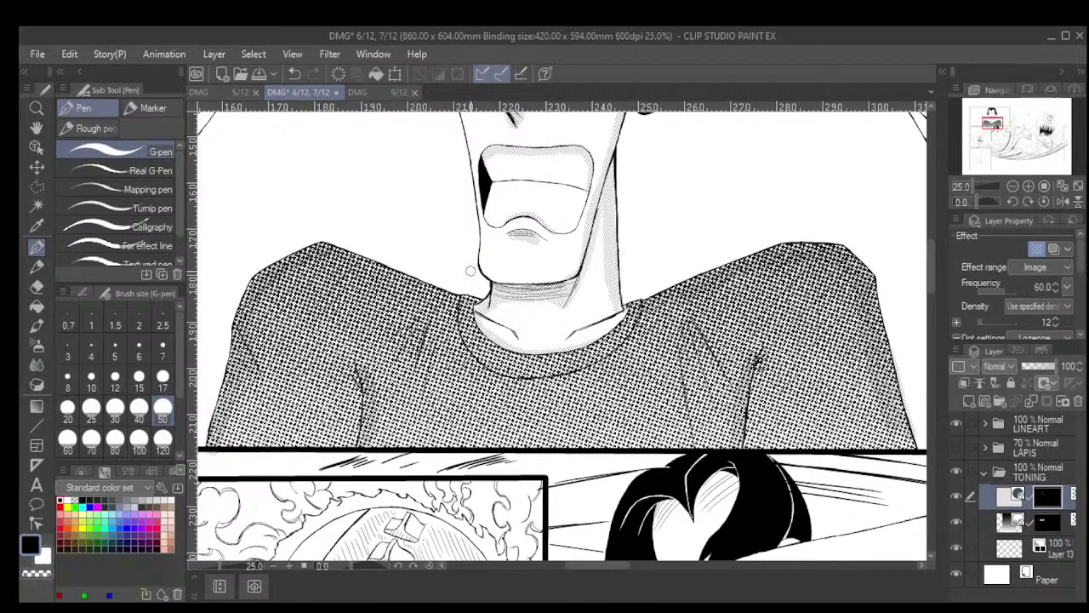
scroll(470, 270, "down", 3)
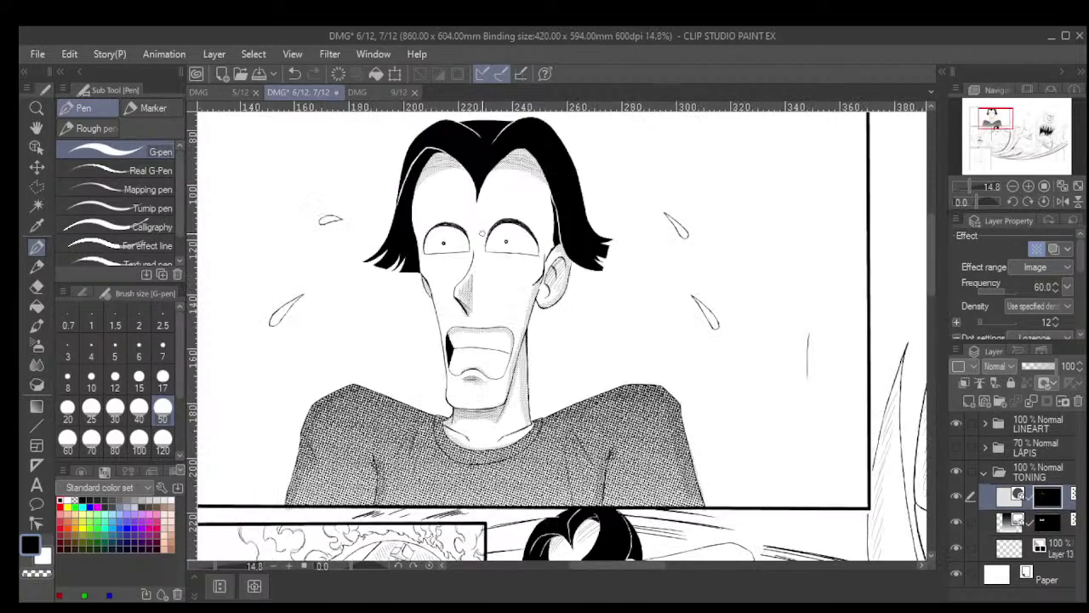
scroll(481, 232, "up", 2)
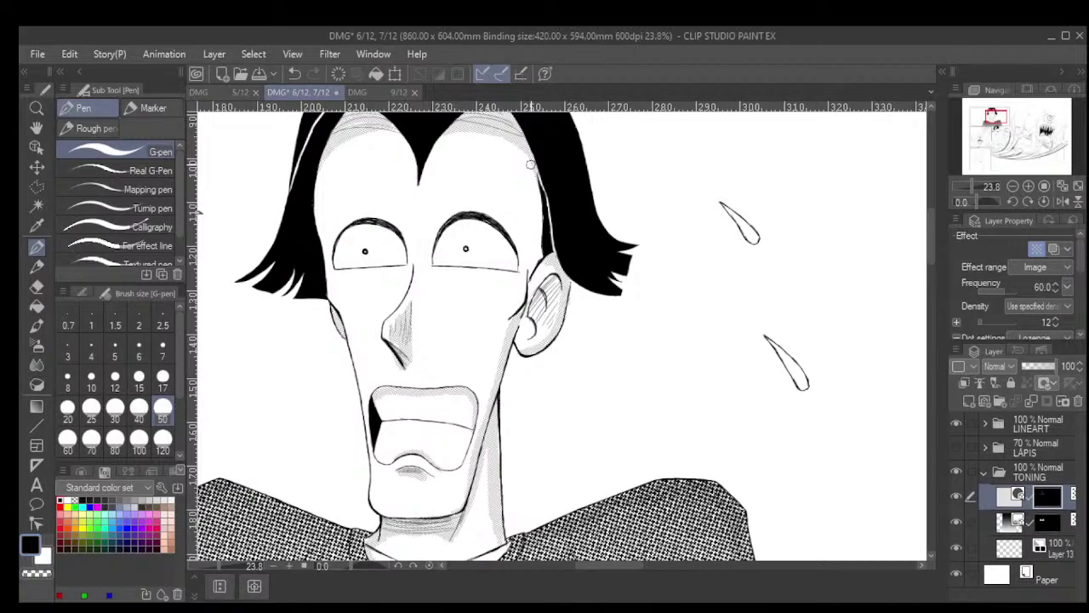
scroll(545, 255, "down", 3)
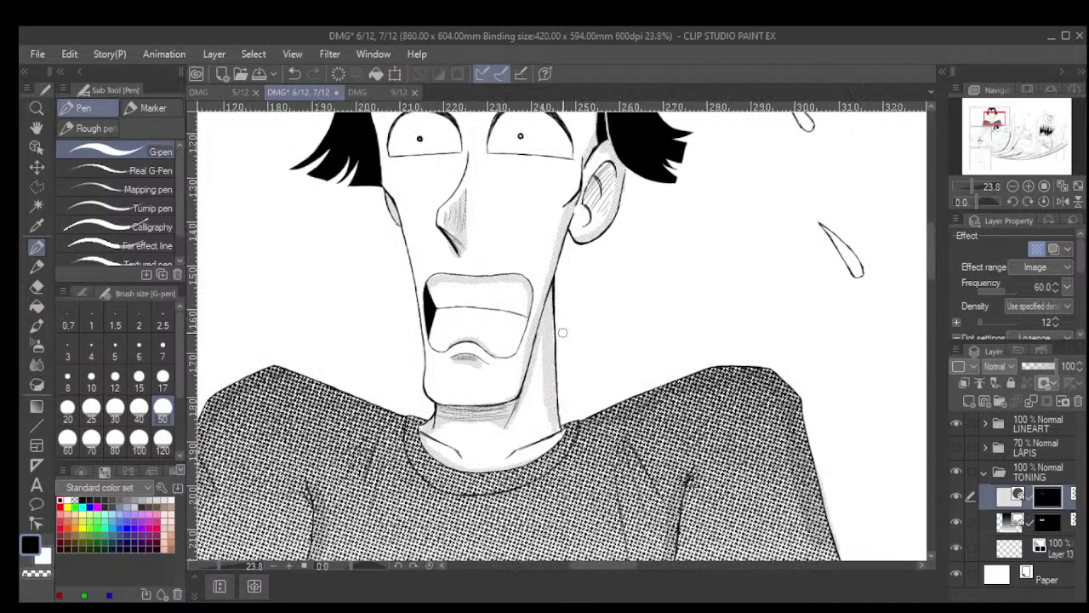
scroll(561, 333, "up", 2)
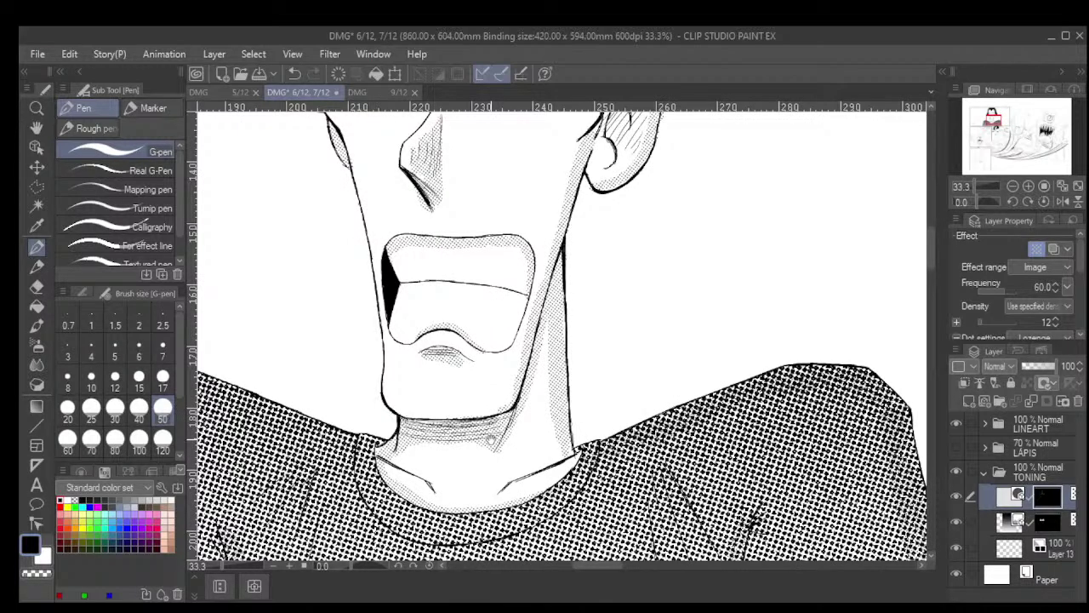
scroll(491, 438, "up", 3)
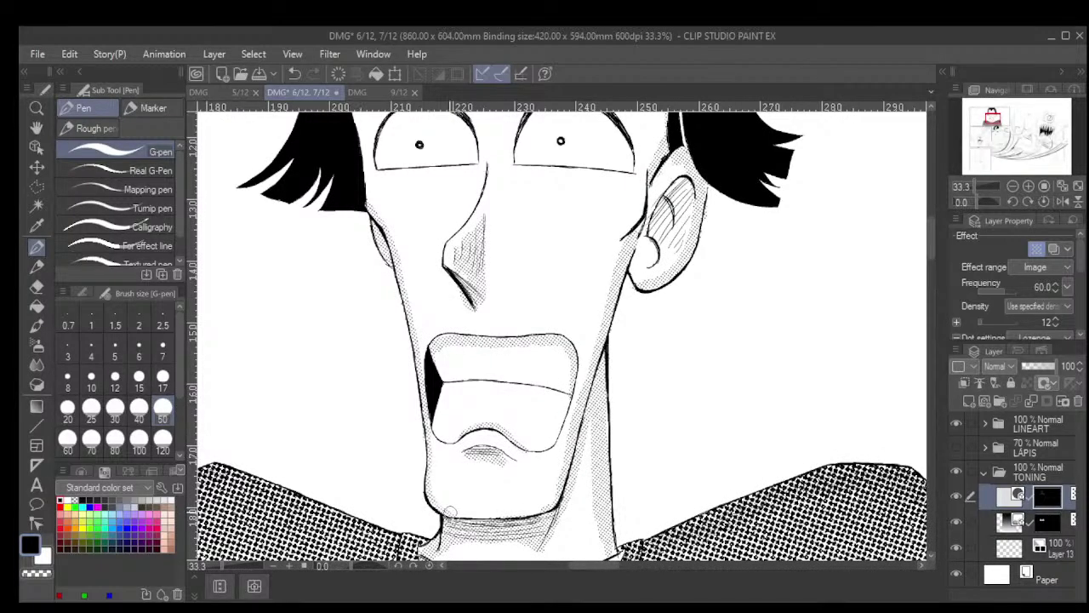
scroll(449, 510, "down", 4)
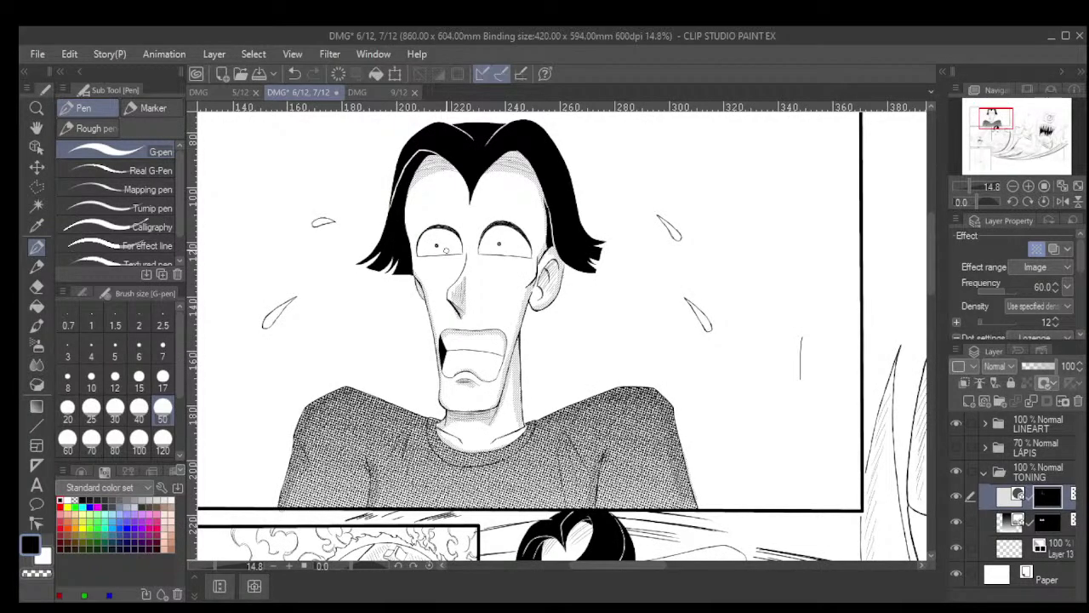
Add light dot tone above both eyelids and down the right-hand side of the forehead along the hairline
scroll(446, 249, "up", 2)
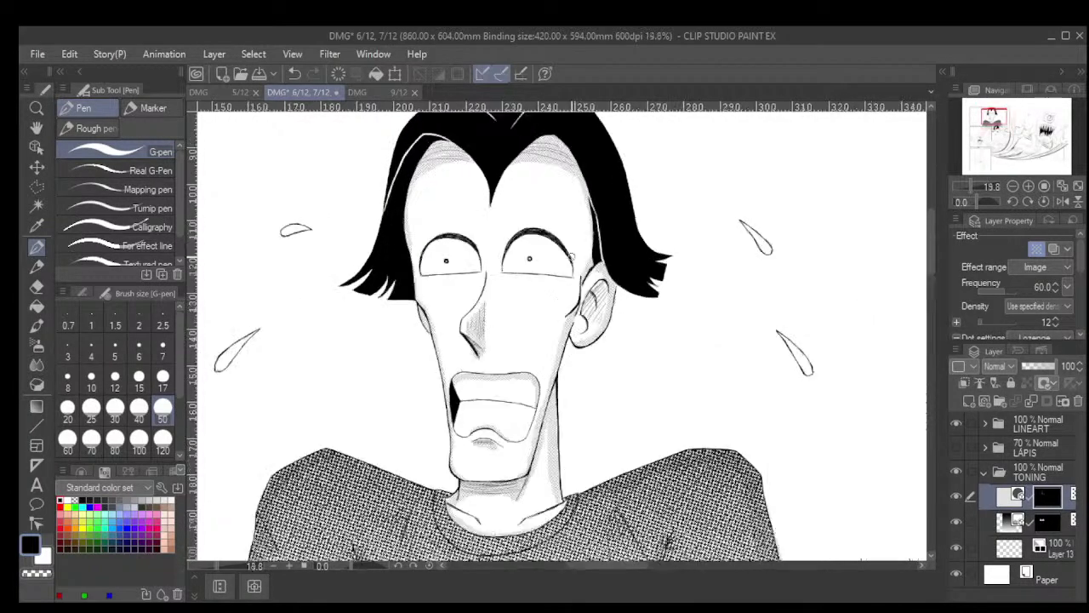
mouse_move(536, 228)
left_mouse_down()
mouse_move(564, 244)
mouse_move(521, 227)
left_mouse_up()
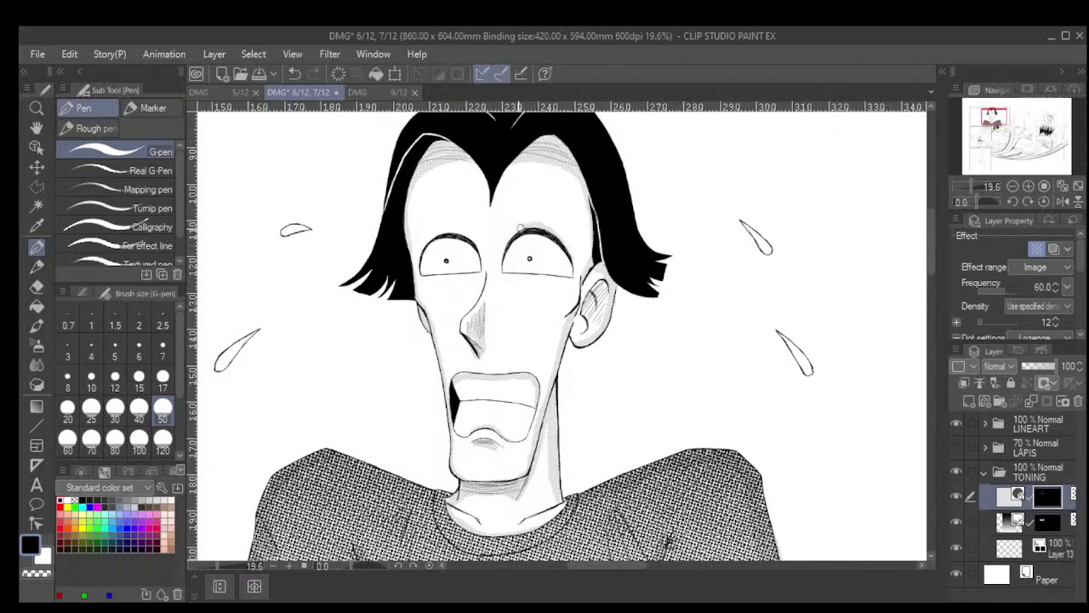
left_click_drag(480, 249, 444, 228)
scroll(423, 242, "down", 1)
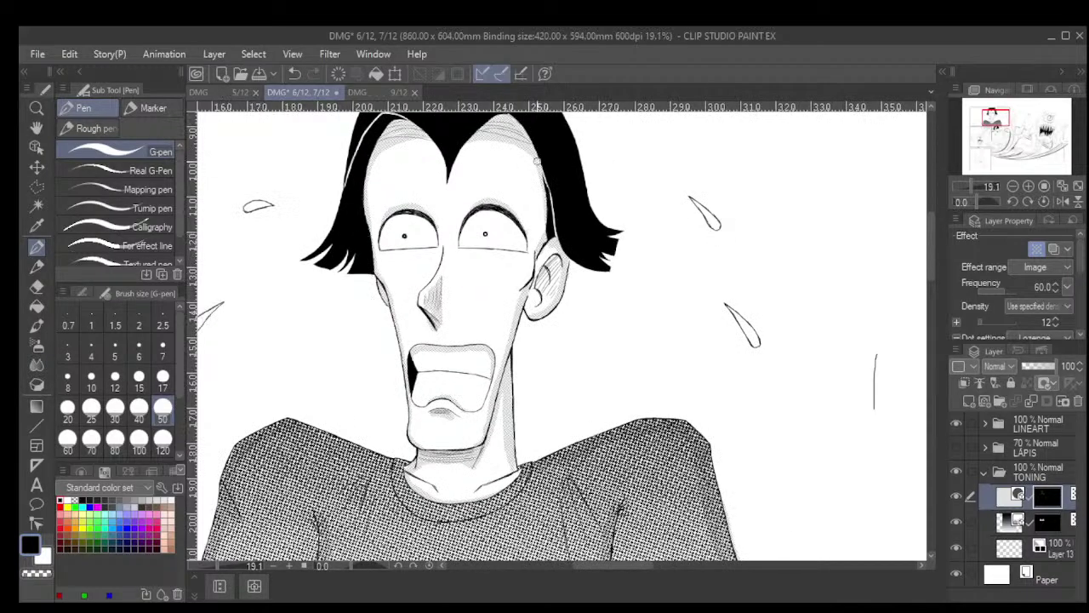
left_click_drag(538, 175, 545, 213)
left_click_drag(540, 176, 523, 138)
scroll(522, 141, "down", 2)
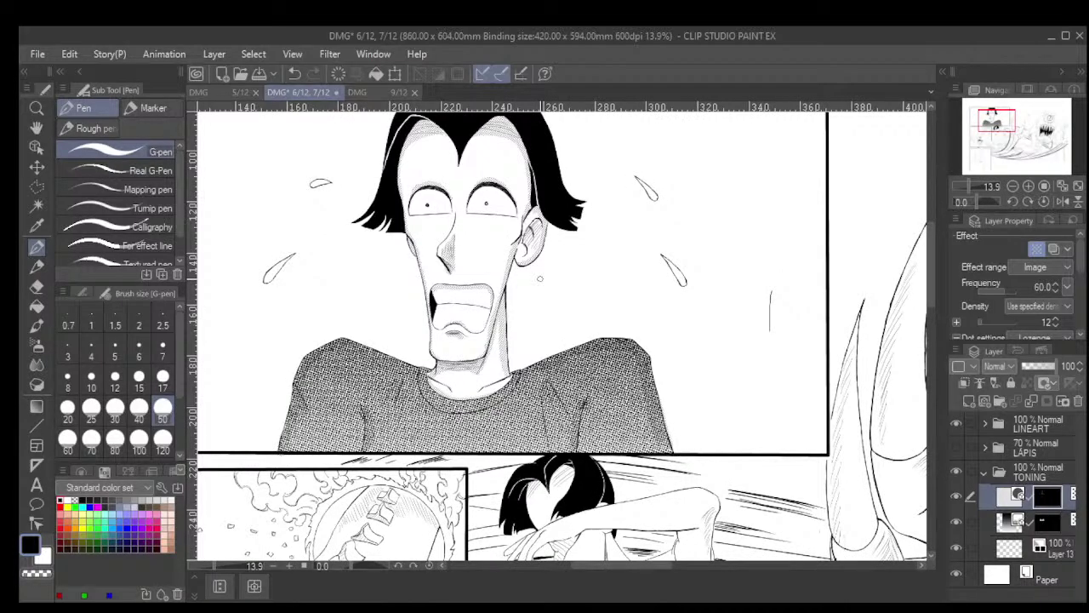
scroll(539, 278, "down", 2)
scroll(515, 317, "down", 2)
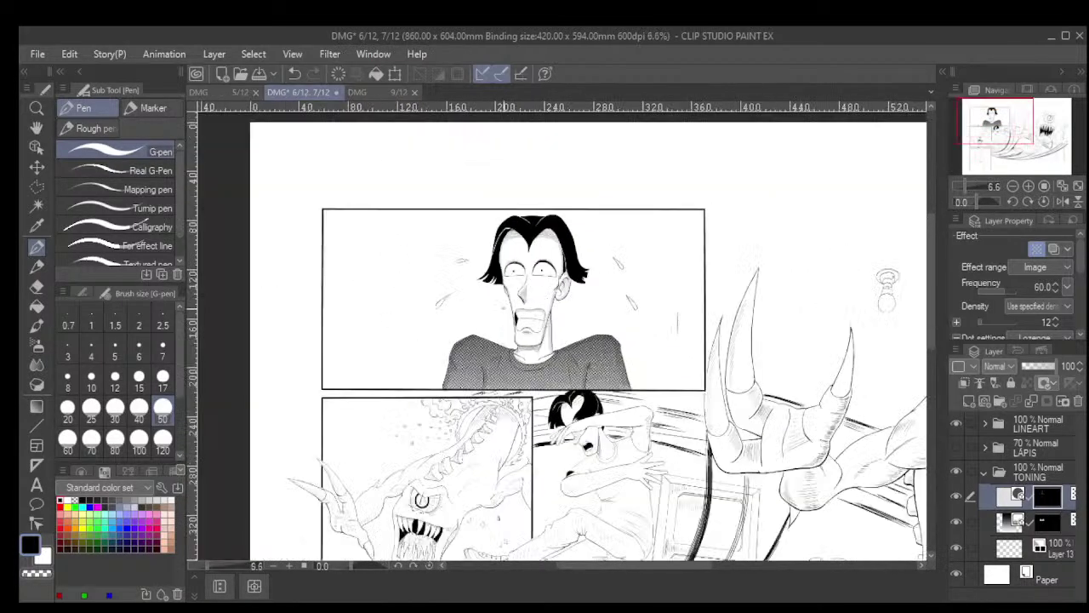
scroll(523, 265, "up", 4)
scroll(523, 266, "down", 3)
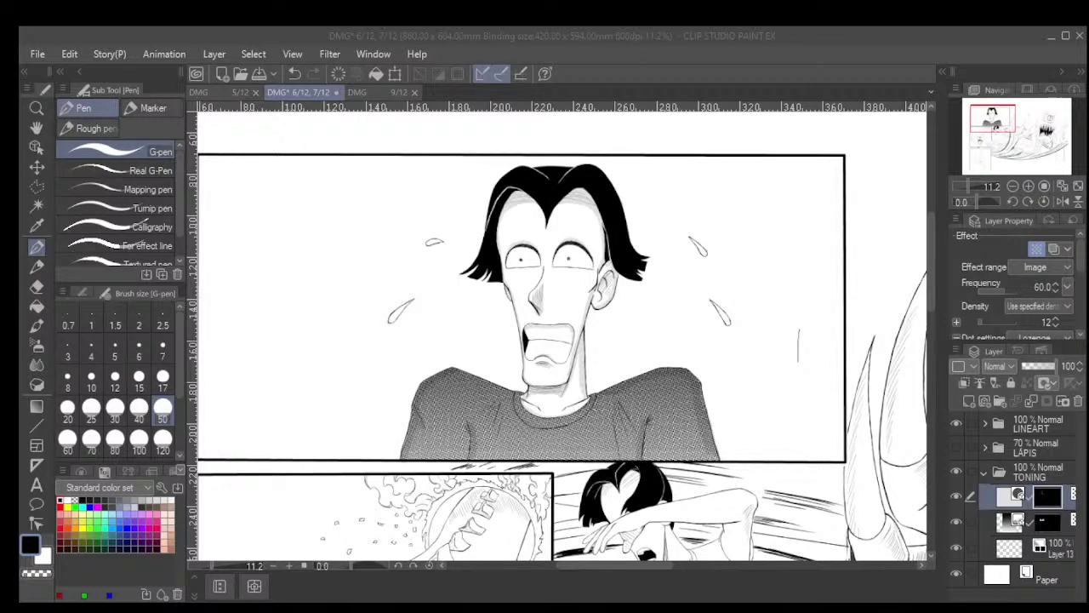
scroll(440, 350, "down", 2)
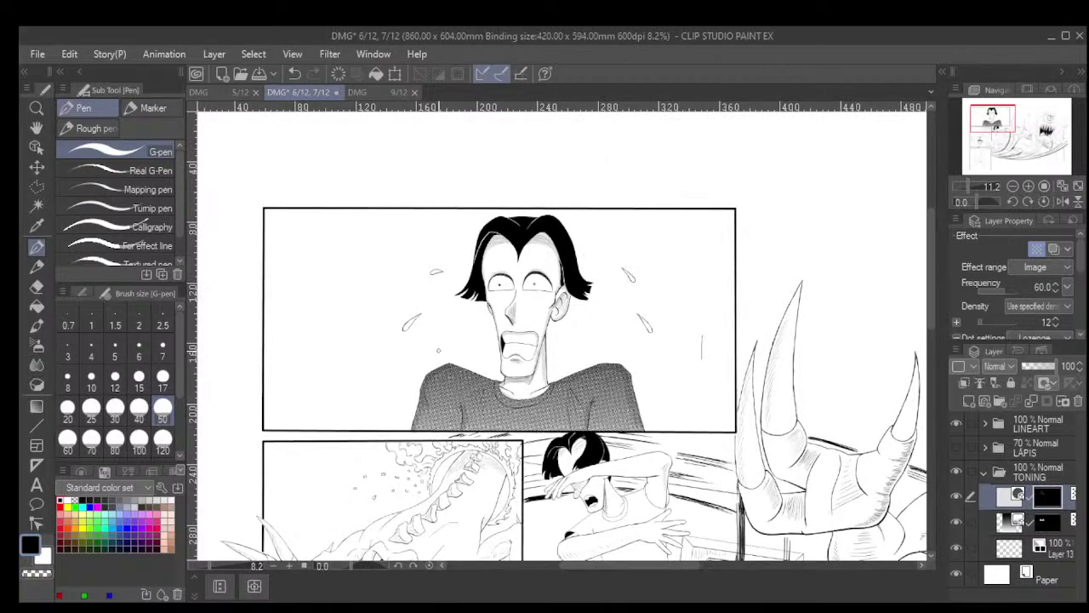
scroll(408, 352, "up", 1)
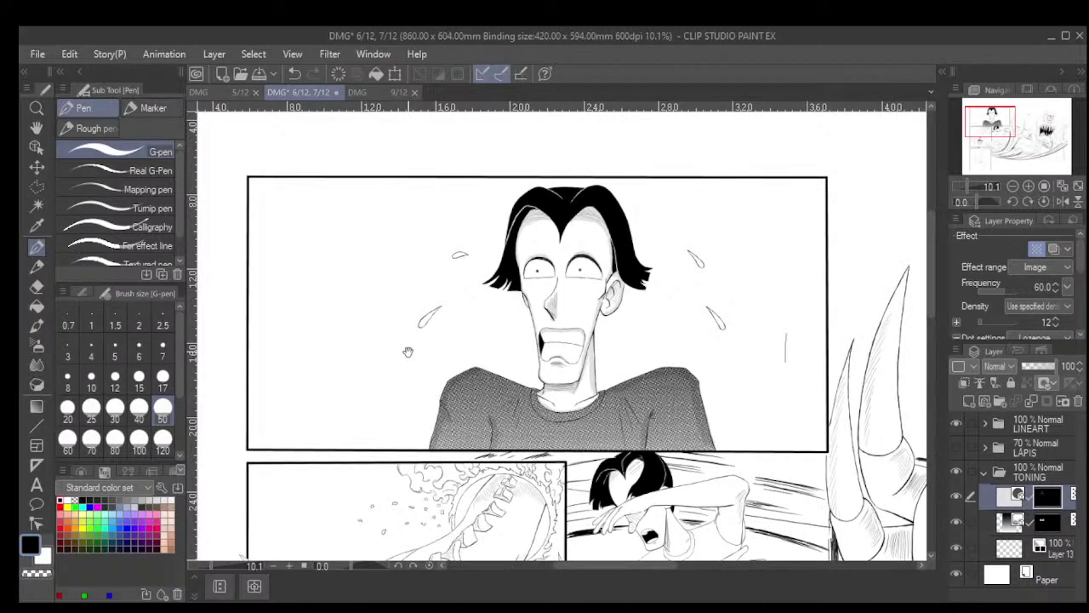
Start a polyline selection of the top panel's background along its left and bottom borders and up the outside of the left-hand sleeve
key("m")
scroll(269, 391, "up", 1)
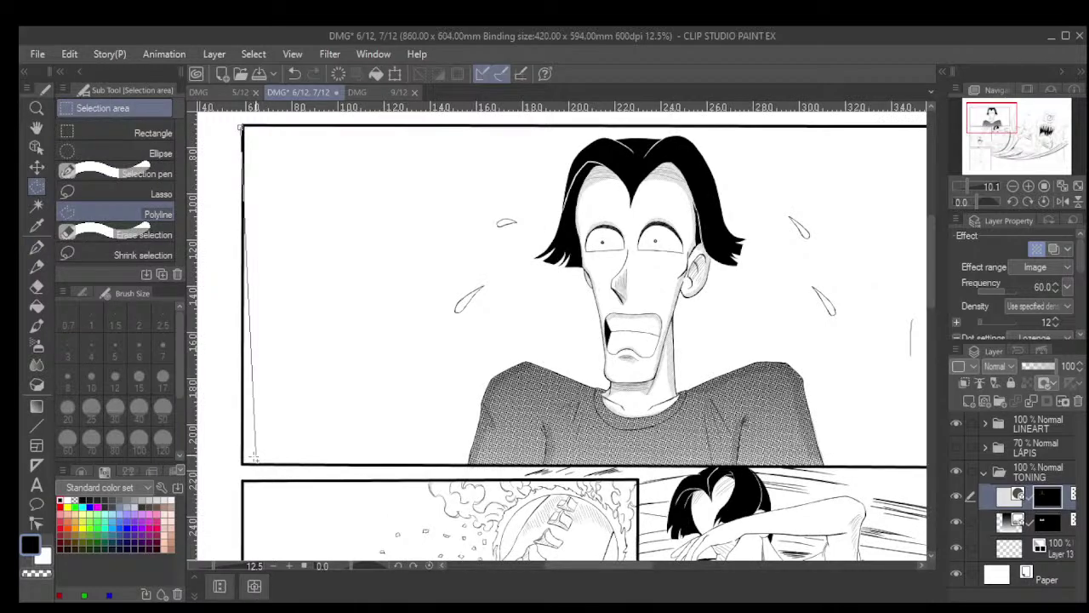
scroll(380, 462, "up", 6)
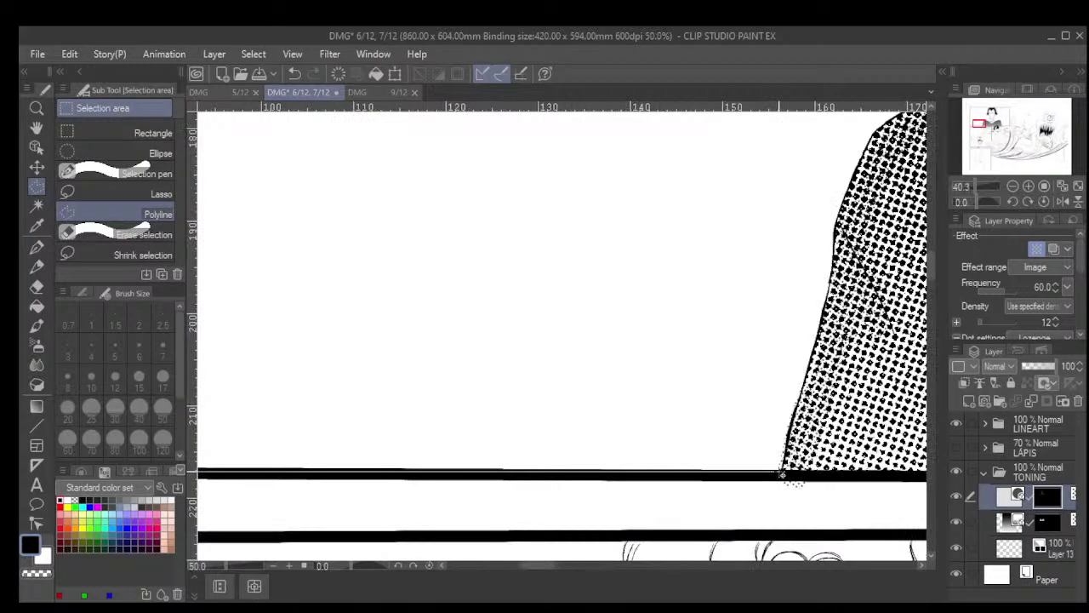
scroll(779, 474, "up", 2)
left_click(777, 471)
left_click(802, 365)
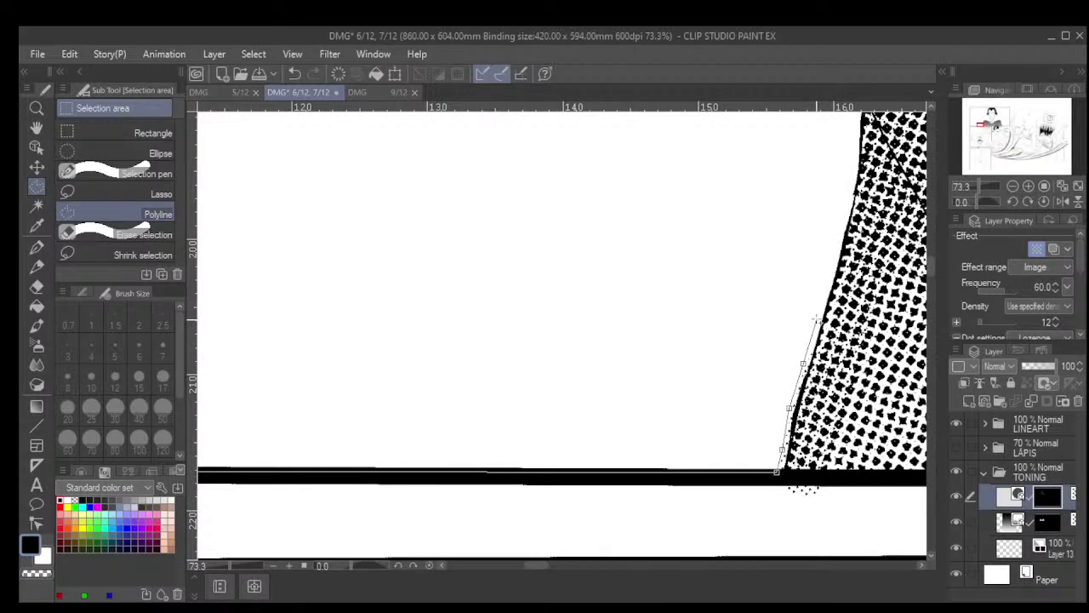
left_click(821, 303)
left_click(845, 226)
left_click(846, 195)
left_click(854, 153)
left_click(856, 120)
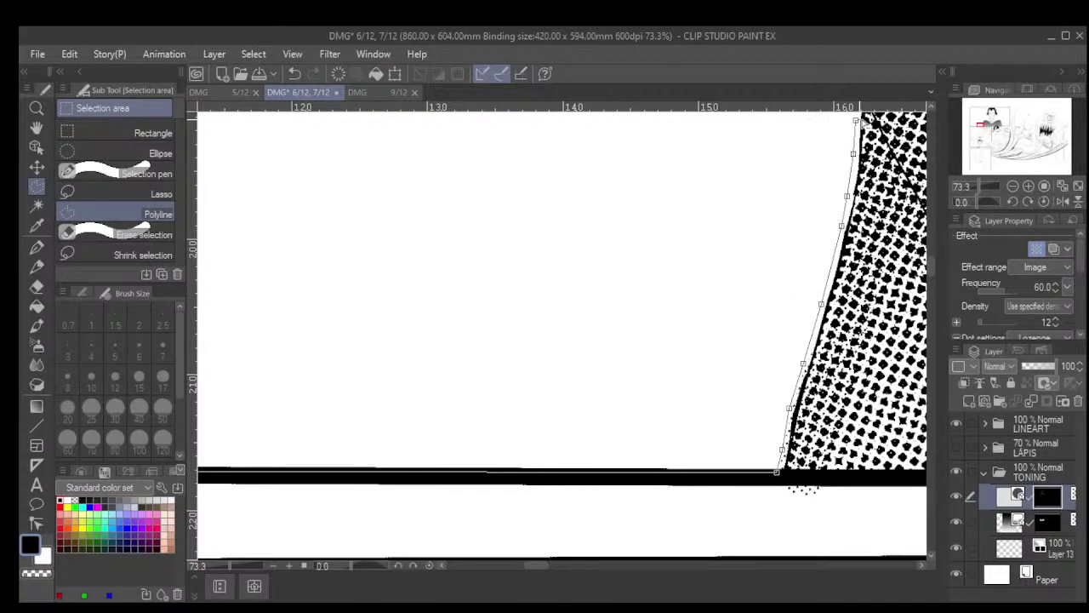
Extend the polyline selection up the left-hand sleeve and around its rounded edge to the peak of the shoulder
scroll(568, 377, "down", 3)
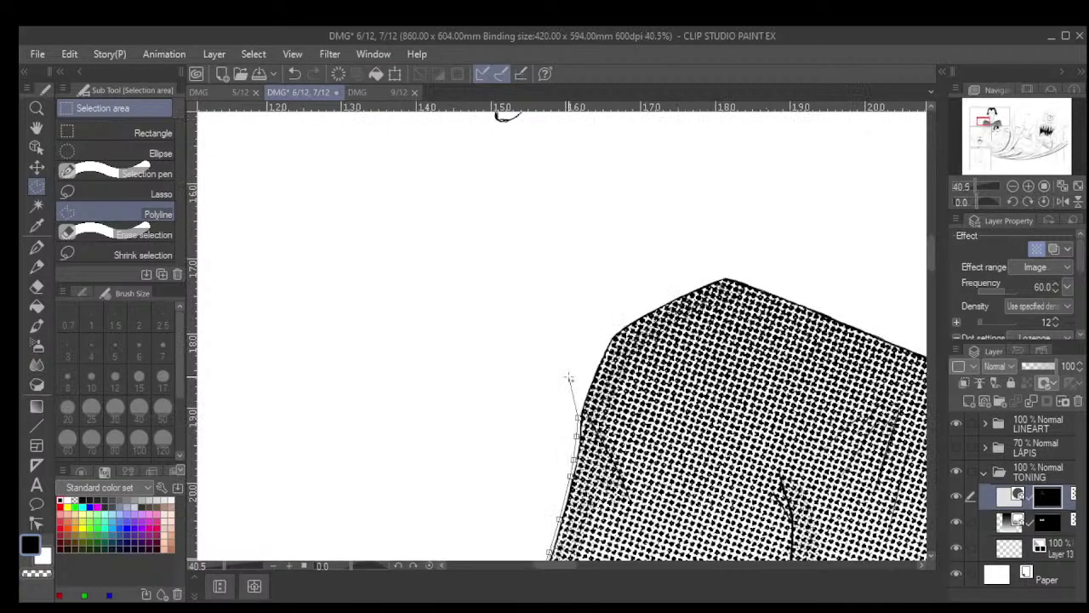
scroll(569, 377, "up", 4)
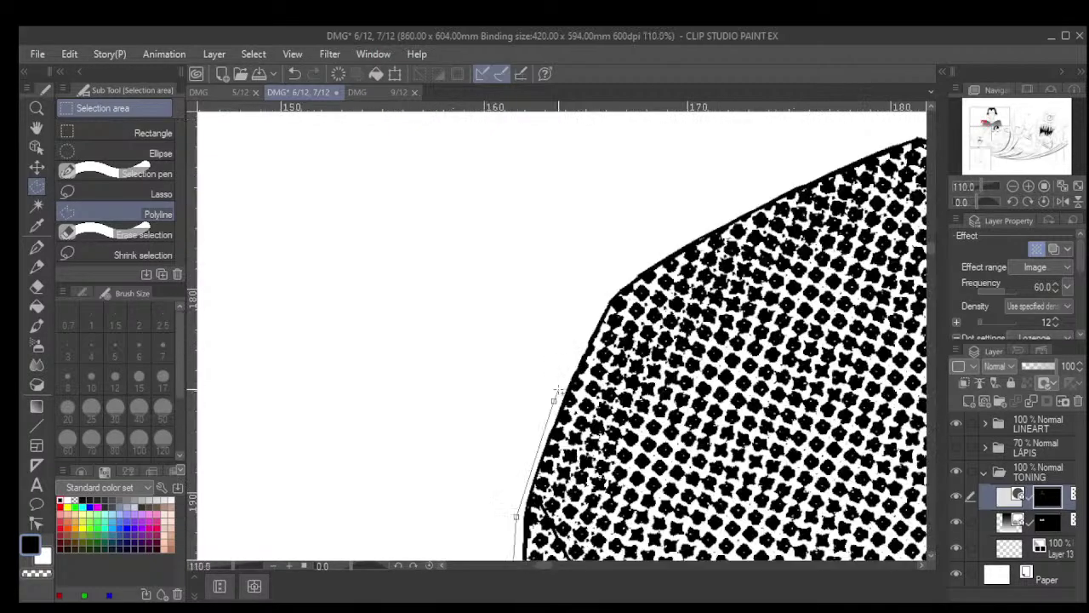
left_click(585, 328)
left_click(611, 286)
left_click(652, 252)
left_click(775, 185)
left_click(867, 142)
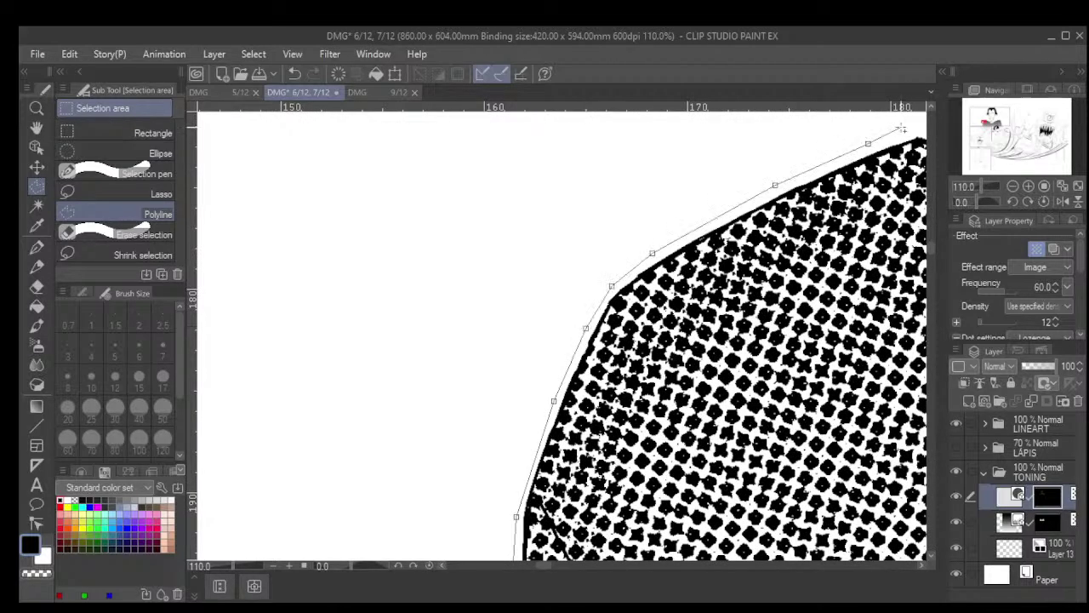
left_click(900, 128)
Continue the polyline selection from the shoulder's peak down its slope to the shirt collar
scroll(900, 128, "down", 2)
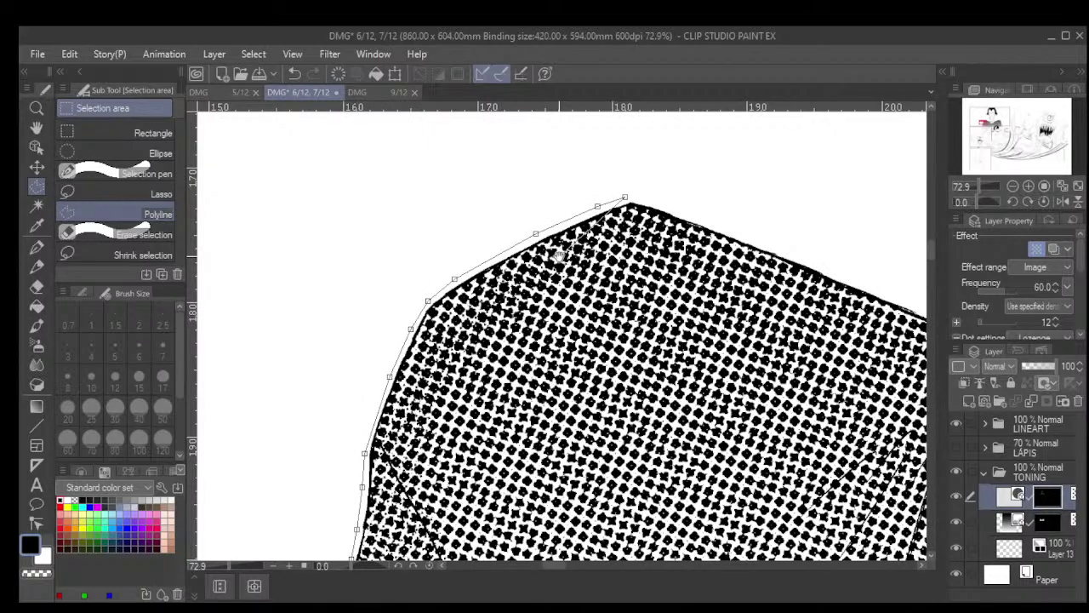
left_click_drag(559, 255, 490, 279)
left_click(582, 225)
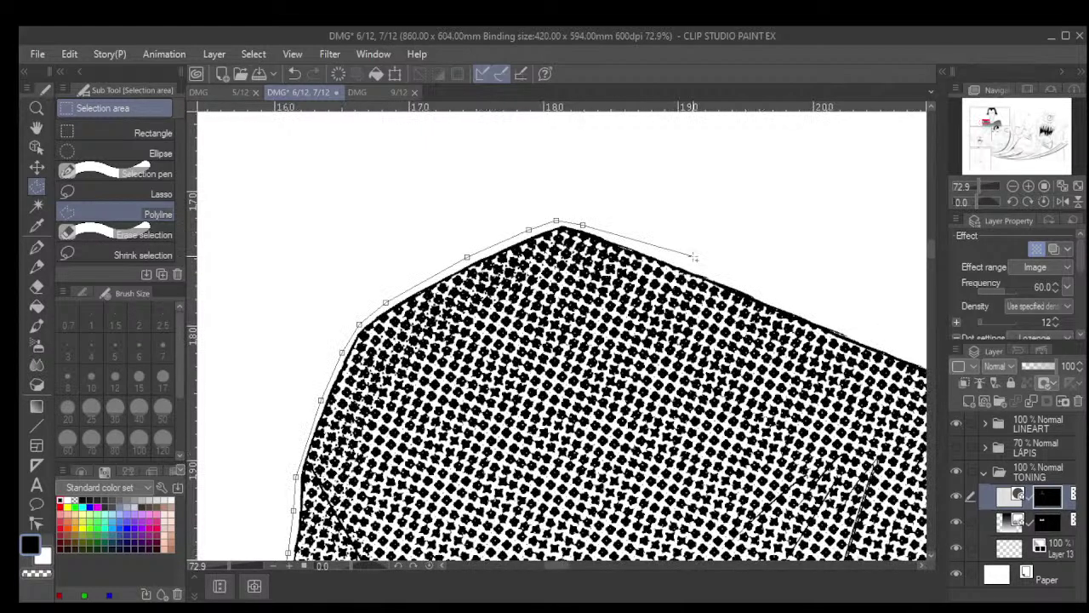
left_click(694, 257)
scroll(885, 340, "down", 2)
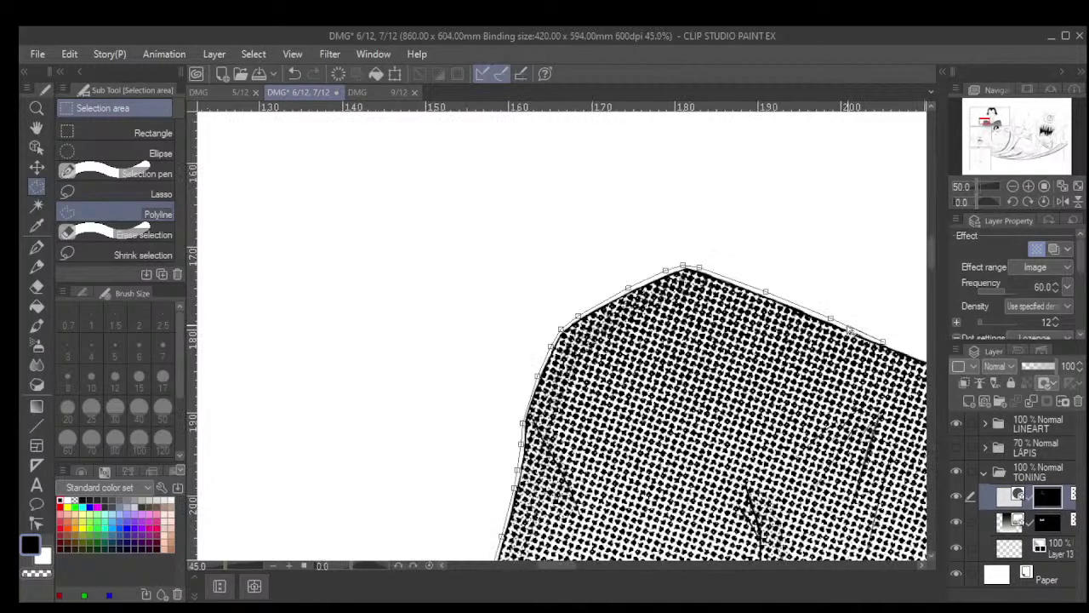
scroll(561, 335, "down", 2)
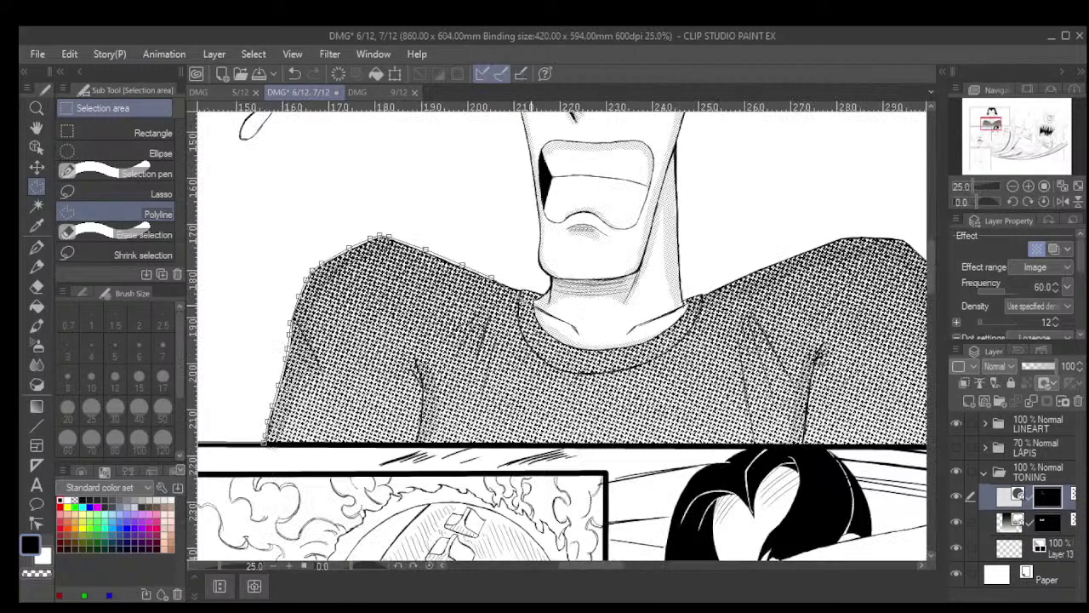
scroll(519, 289, "up", 4)
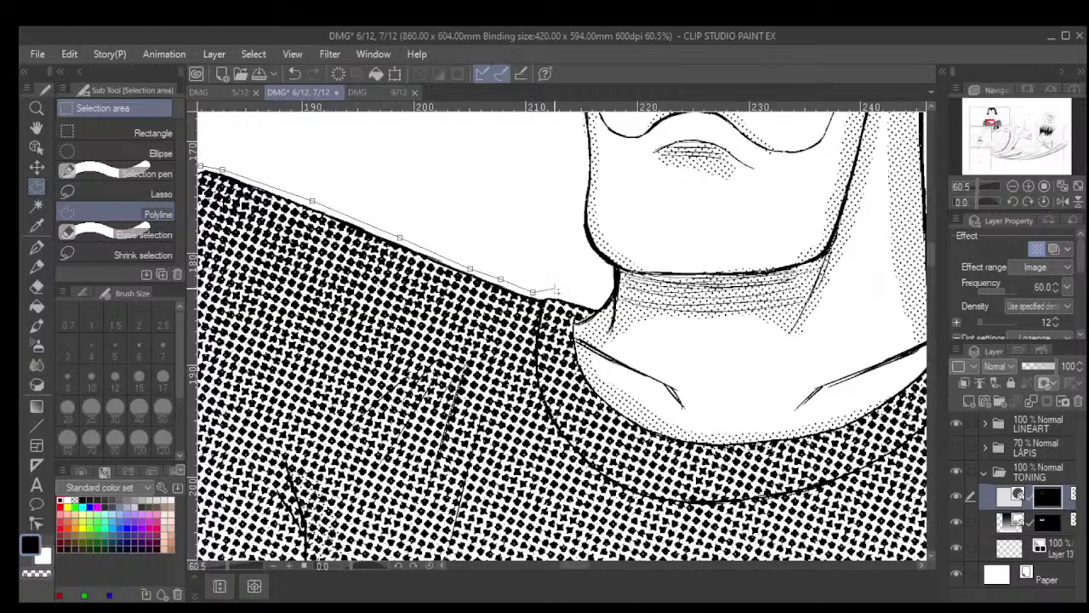
left_click(554, 290)
Trace the selection outline up the left-hand side of the neck and around the corner of the chin to the jaw
left_click(607, 286)
left_click(607, 272)
left_click(587, 252)
left_click(582, 232)
left_click(577, 211)
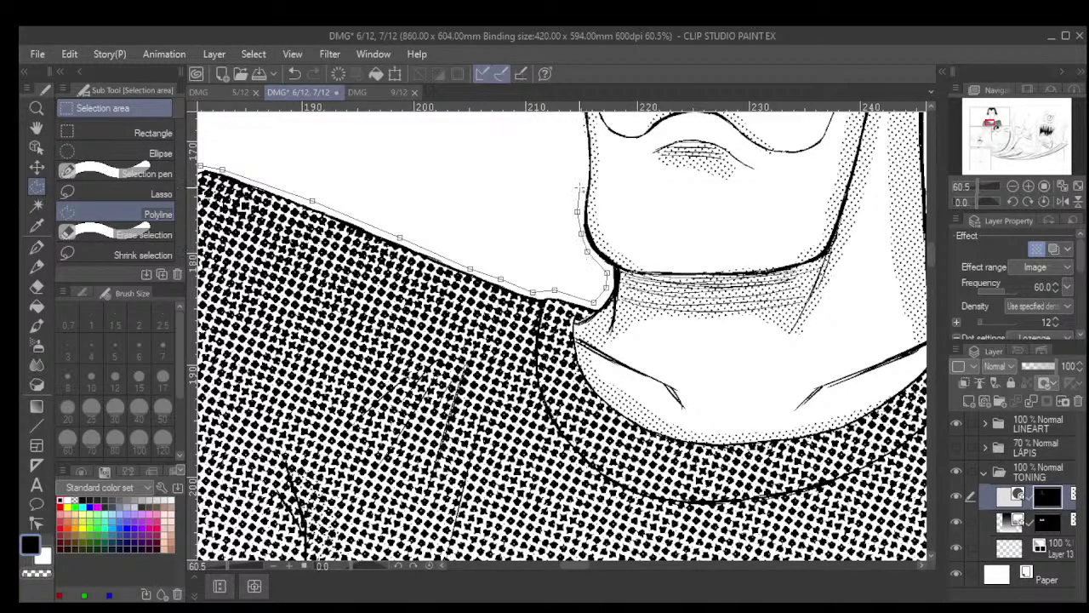
left_click(578, 188)
left_click(583, 145)
Carry the selection outline up the man's left-hand cheek, from beside the mouth towards the small ear
scroll(500, 252, "up", 5)
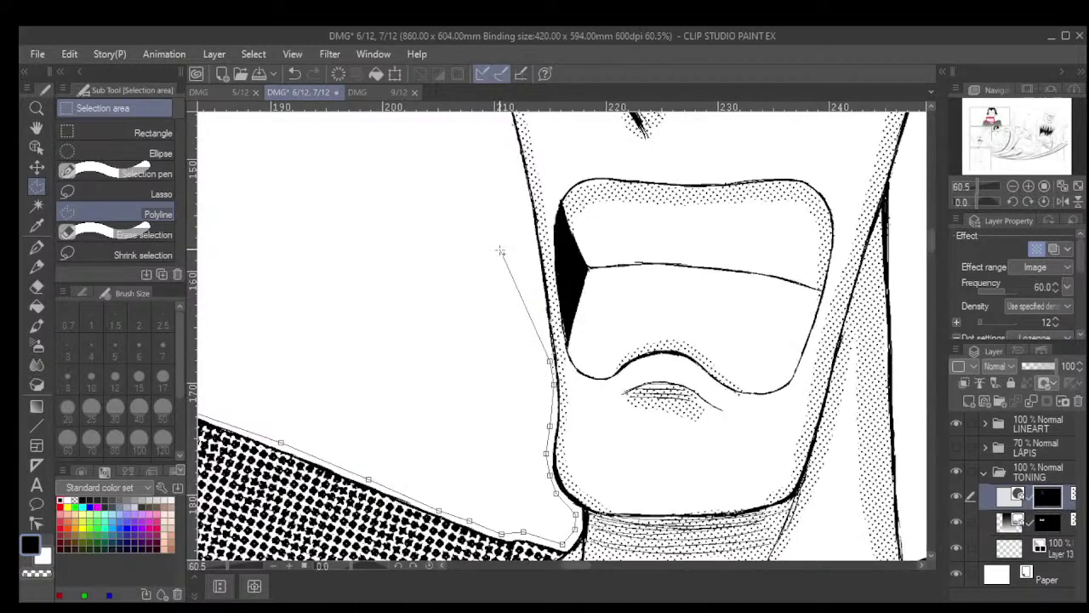
scroll(500, 252, "up", 2)
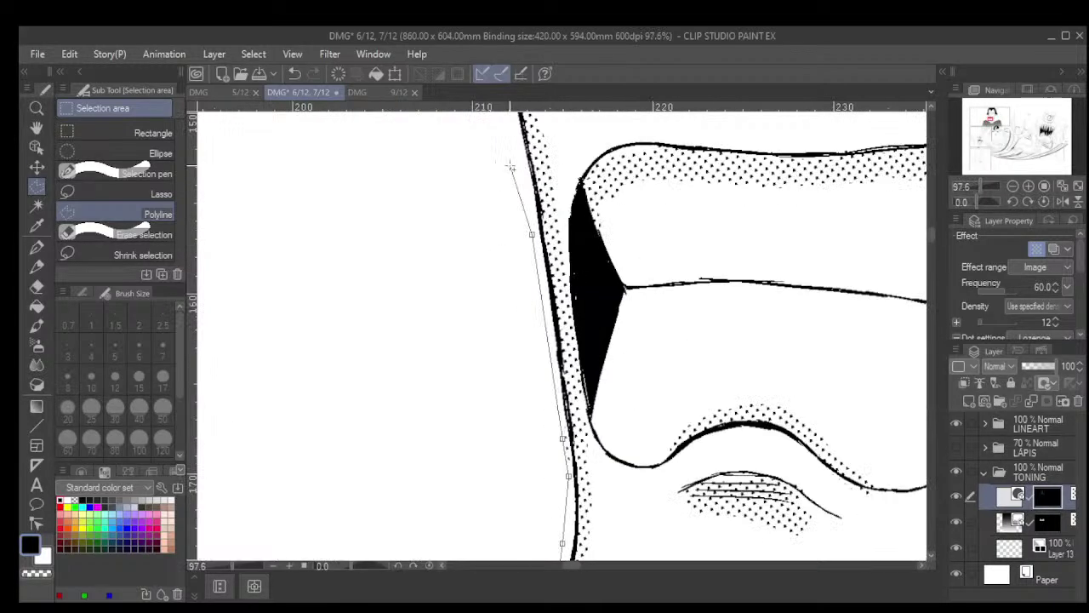
left_click(512, 121)
scroll(657, 250, "down", 2)
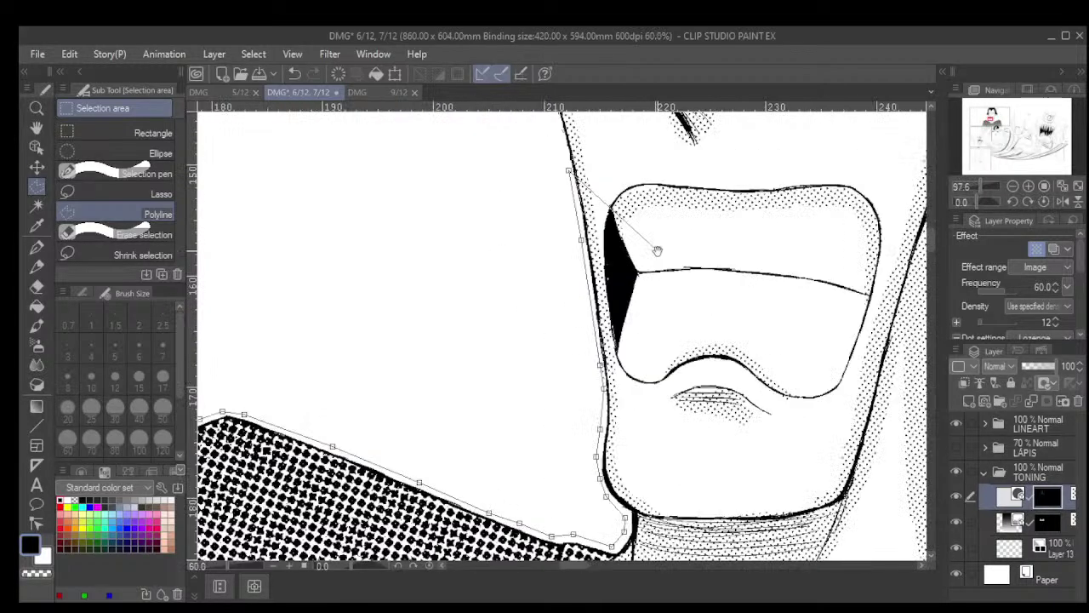
scroll(657, 251, "up", 7)
scroll(574, 451, "up", 1)
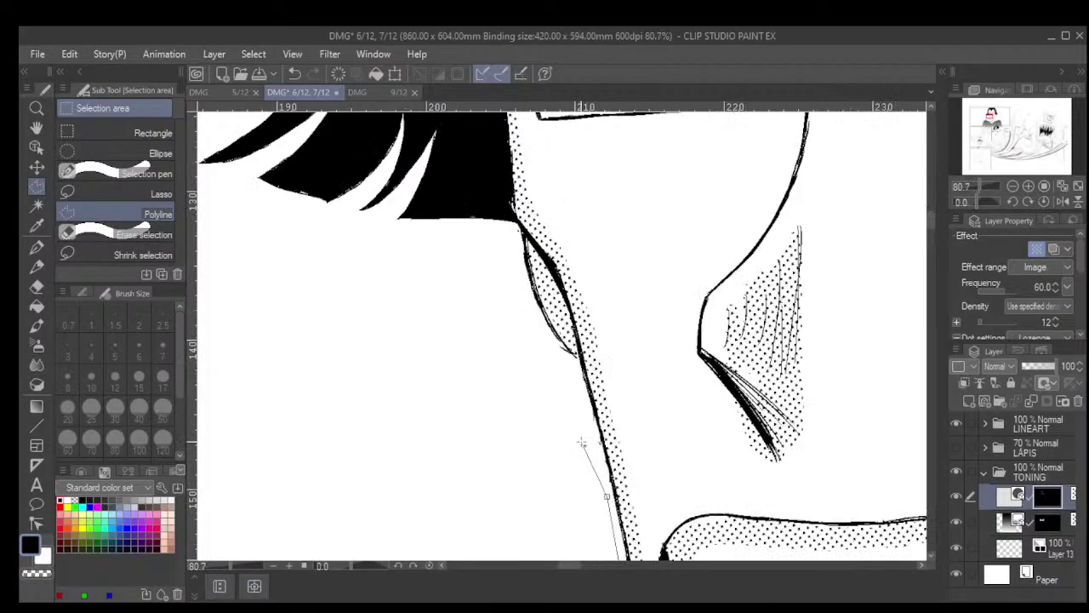
left_click(593, 441)
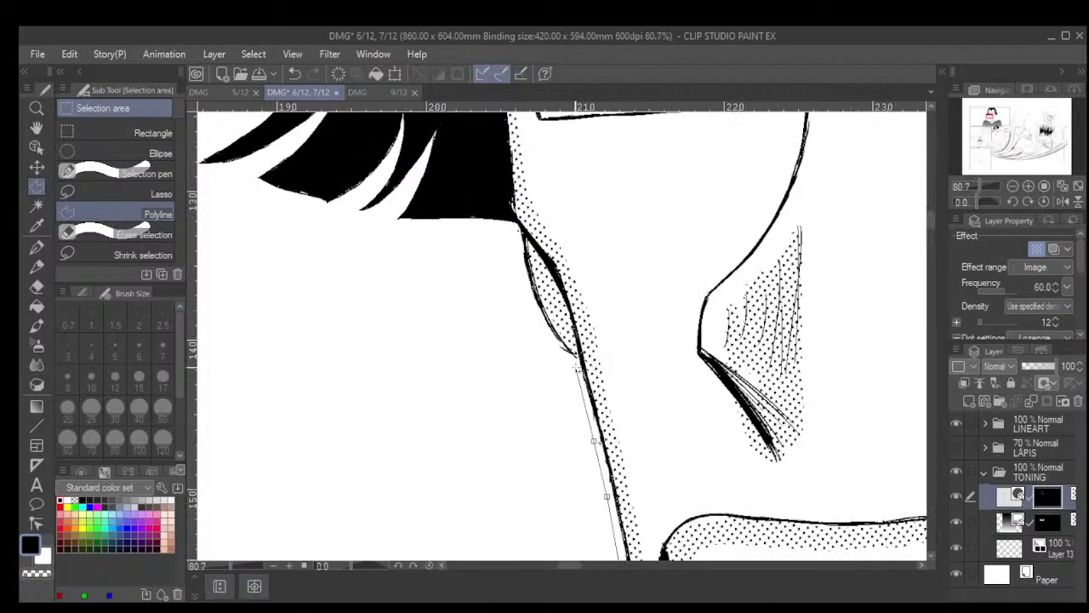
Trace the selection outline around the outside of the small left-hand ear up to the hair's lower corner
left_click(576, 366)
left_click(553, 346)
left_click(535, 320)
left_click(524, 286)
left_click(516, 252)
left_click(515, 229)
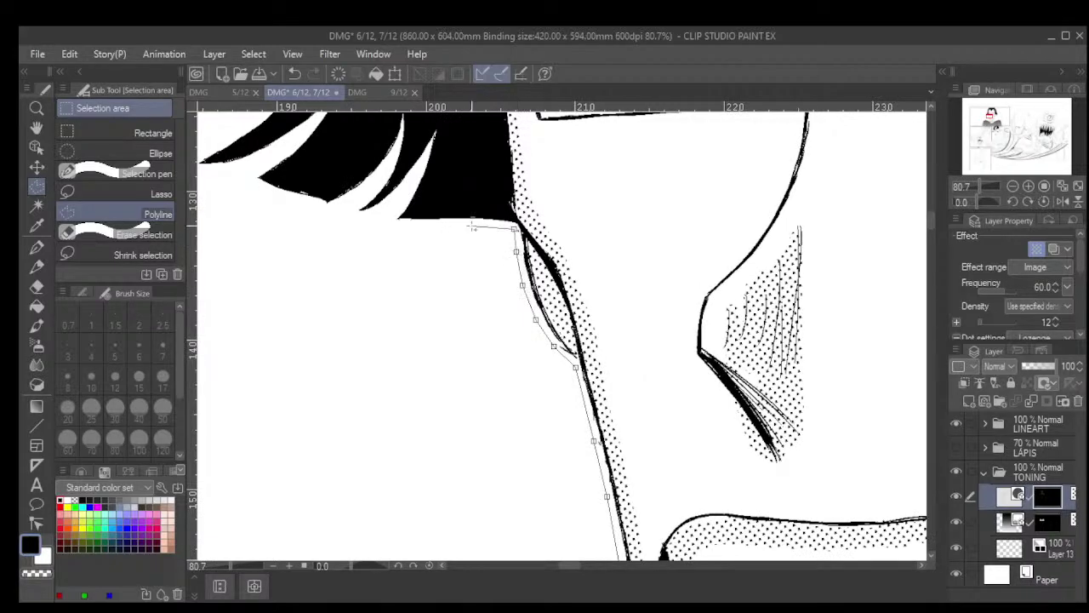
Follow the hair's lower edge outward with the selection, reaching into the two narrow gaps between the strands nearest the face
left_click(468, 223)
left_click(422, 224)
left_click(381, 226)
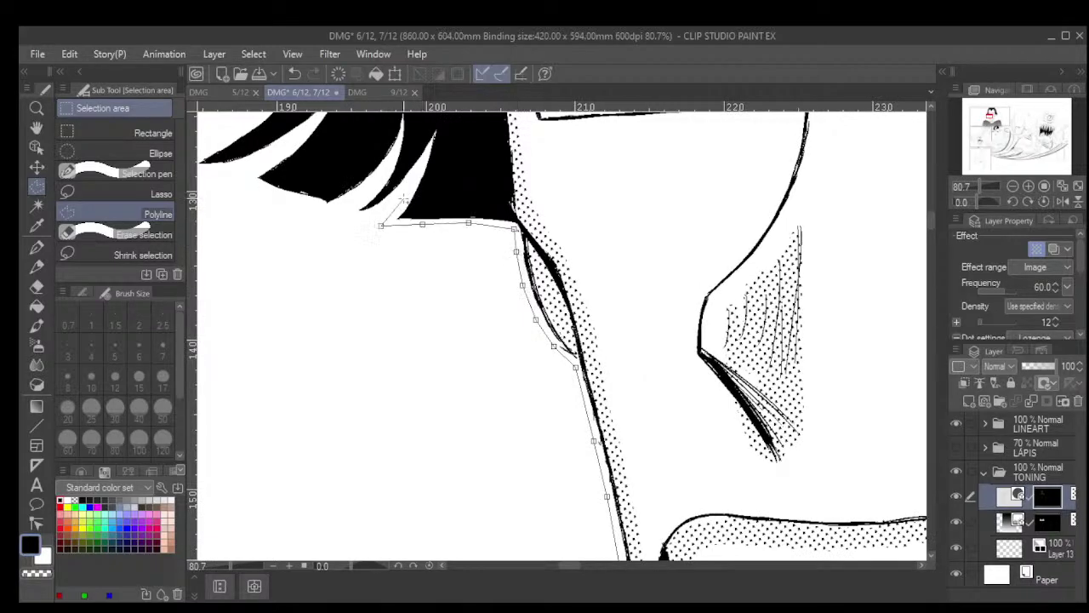
left_click(400, 208)
left_click(419, 172)
left_click(390, 204)
left_click(363, 216)
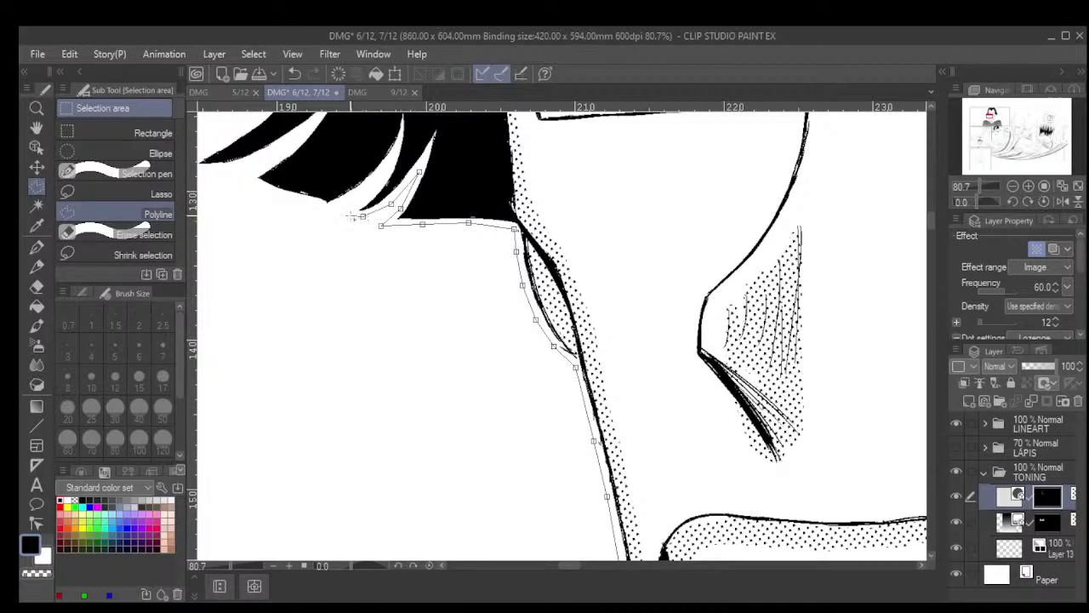
left_click(346, 212)
left_click(380, 182)
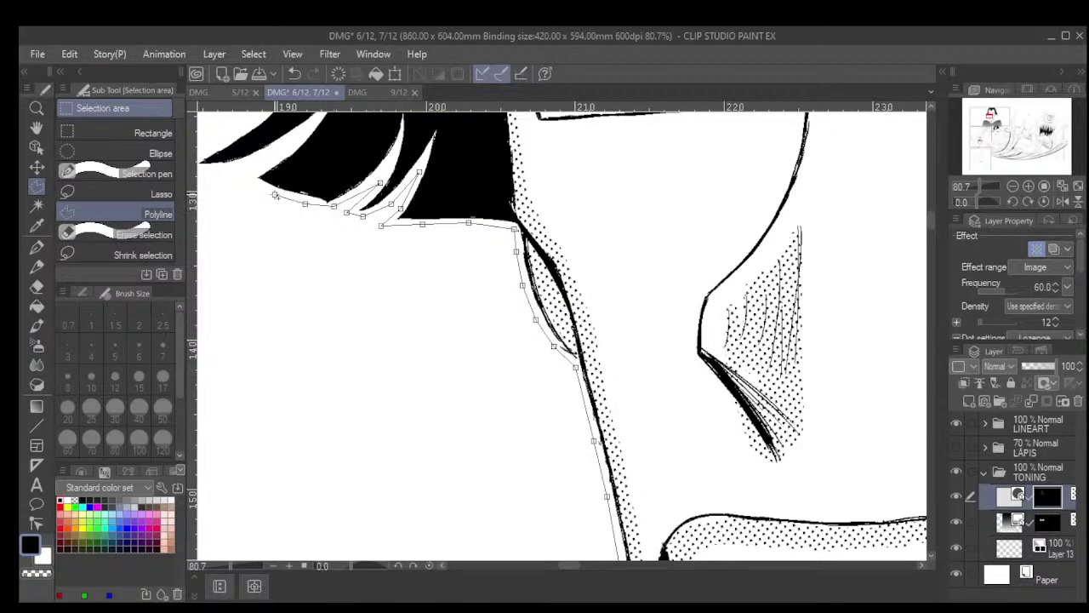
Outline the wide pointed strand and the gap beyond it, continuing the selection to the outermost hair tip
left_click(274, 195)
left_click(246, 181)
left_click(264, 163)
left_click(289, 150)
left_click(310, 125)
left_click(234, 171)
left_click(199, 168)
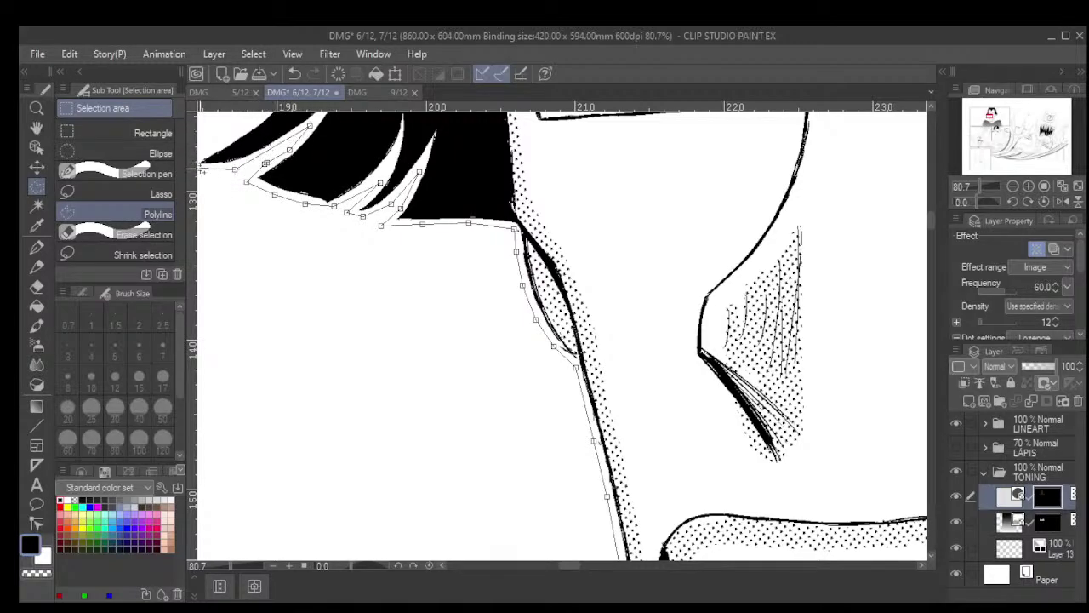
Wrap the selection around the outermost hair tip and up the flared outer edge of the left-hand hair
scroll(374, 237, "down", 1)
left_click_drag(337, 234, 520, 360)
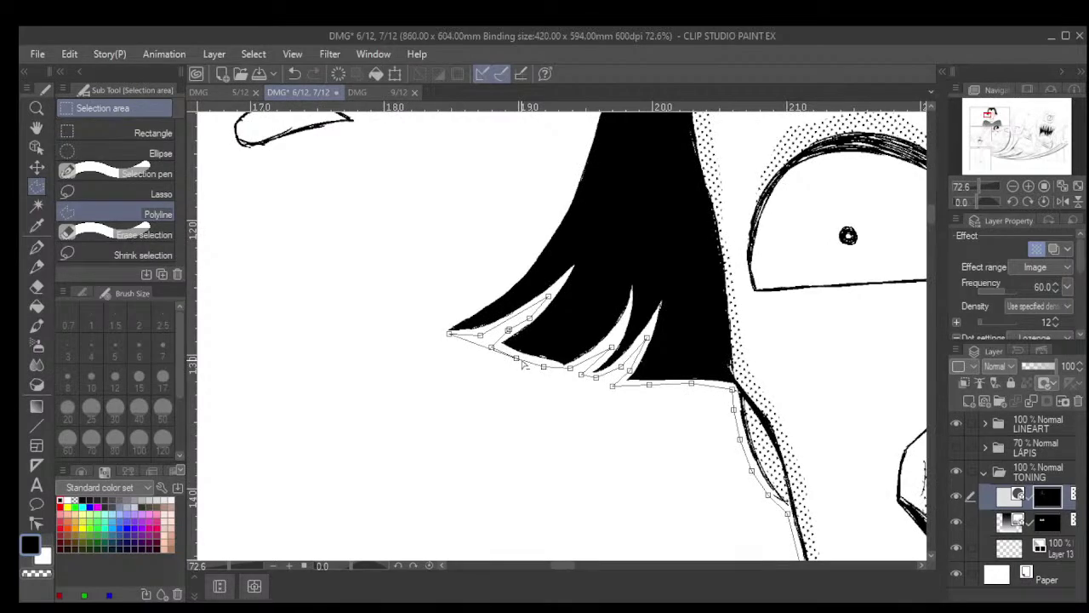
scroll(445, 345, "up", 2)
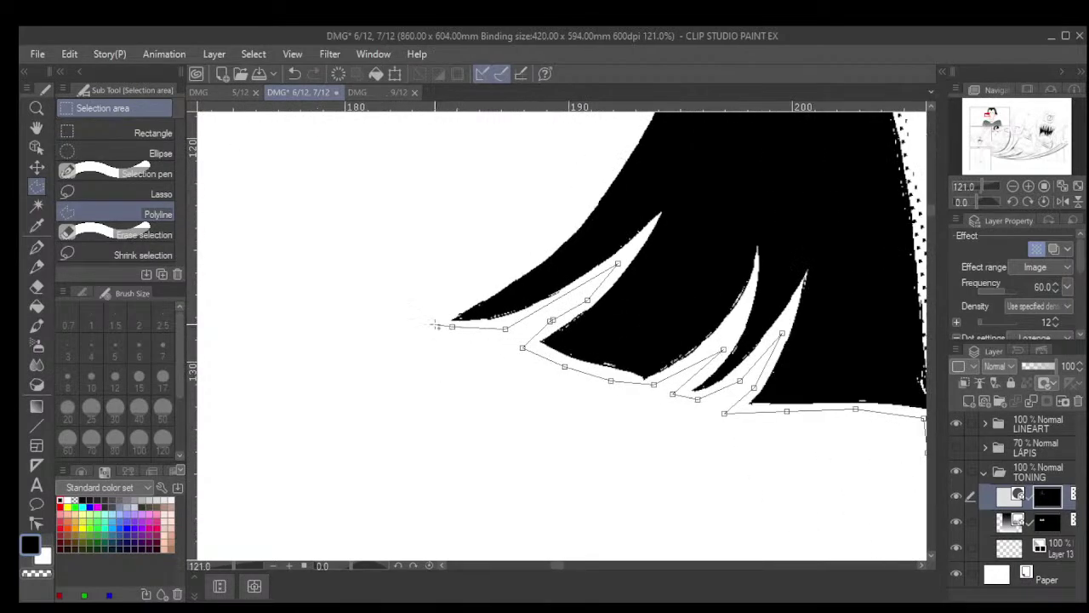
left_click(436, 325)
left_click(506, 279)
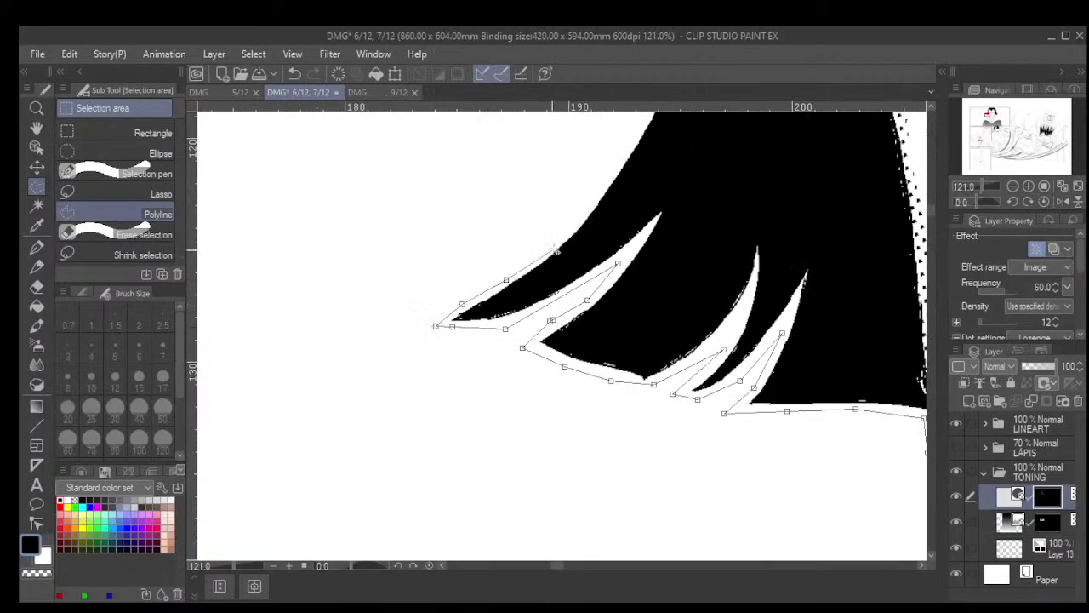
left_click(555, 244)
left_click(591, 200)
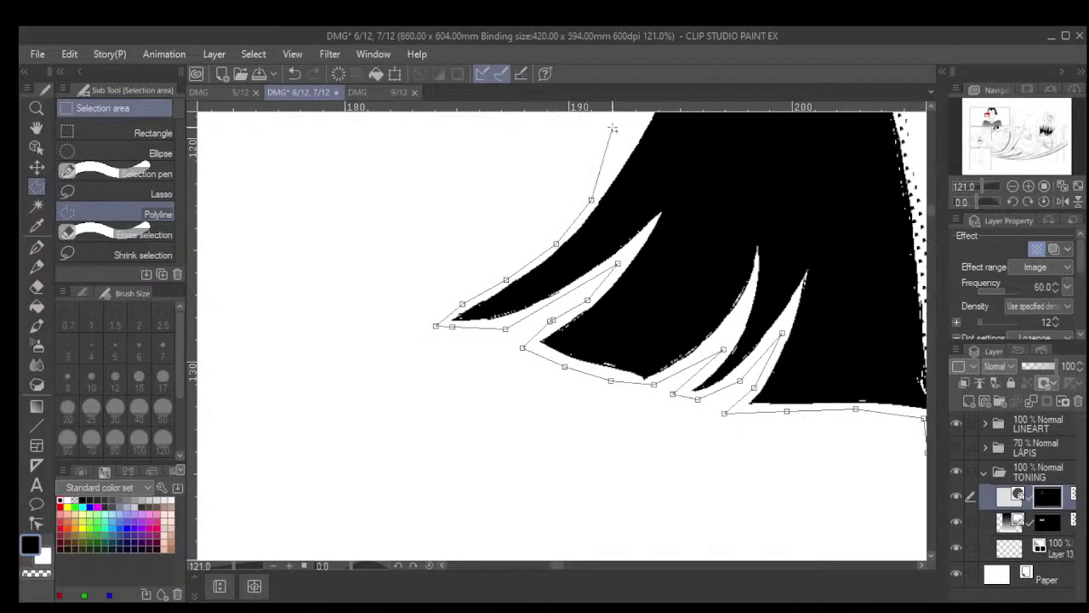
left_click(637, 133)
Continue the selection up the outer side of the left-hand hair to the start of the thin white highlight
scroll(774, 265, "down", 2)
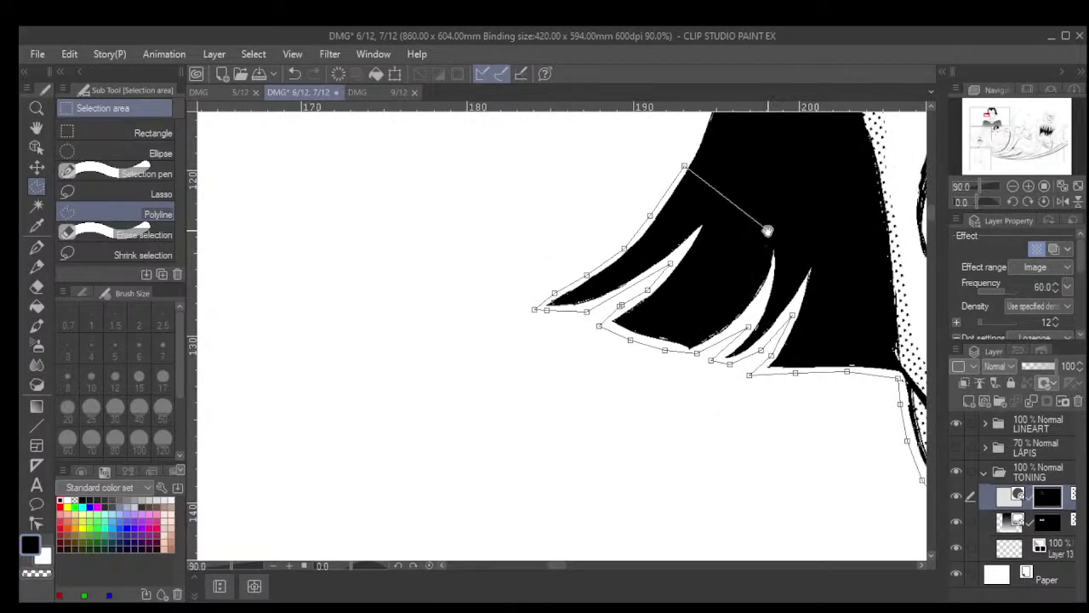
left_click_drag(768, 229, 607, 409)
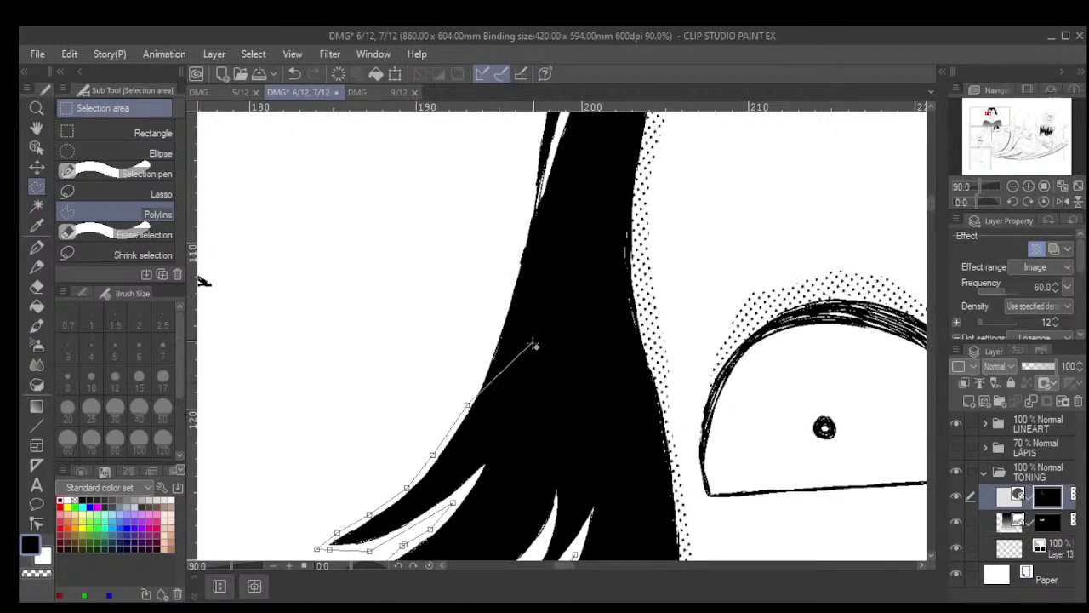
scroll(489, 362, "up", 2)
left_click(486, 360)
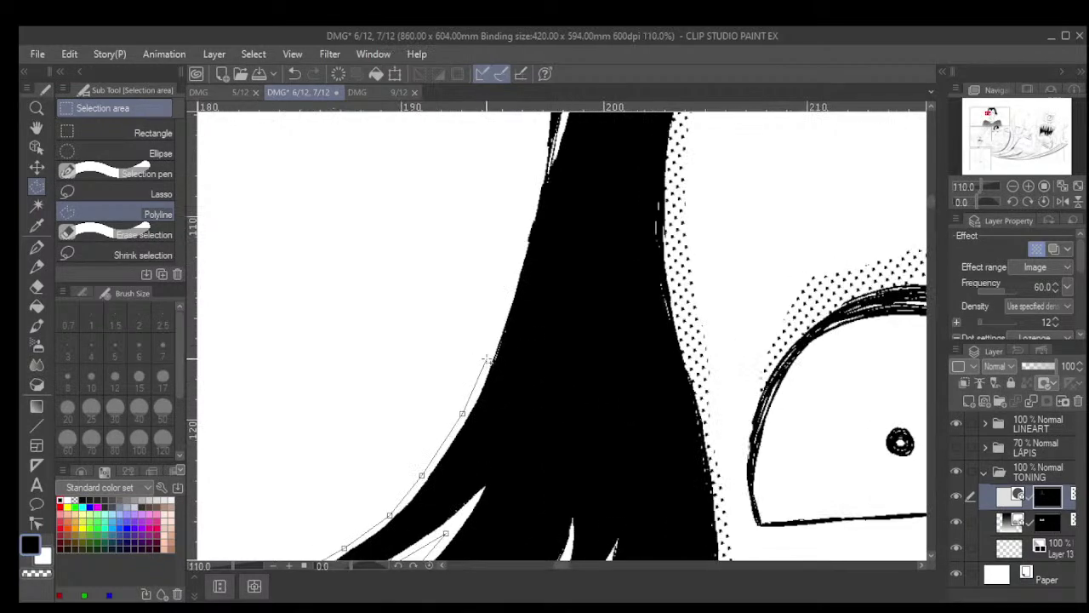
left_click(514, 273)
left_click(531, 197)
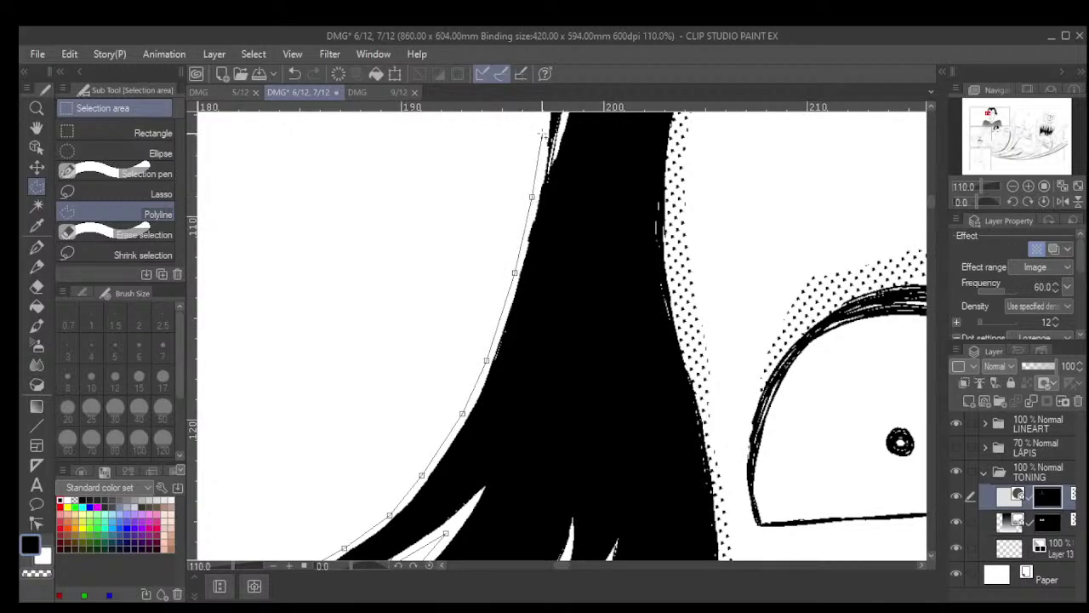
left_click(541, 133)
Extend the selection outline up the hair's outer edge alongside the white highlight at temple height
scroll(541, 132, "down", 3)
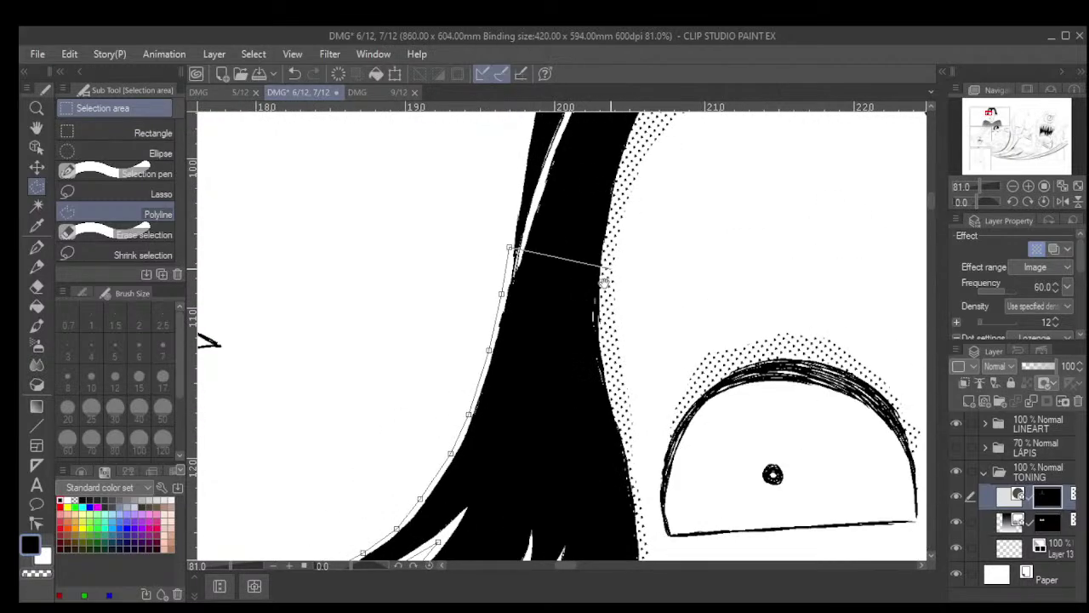
scroll(604, 282, "down", 5)
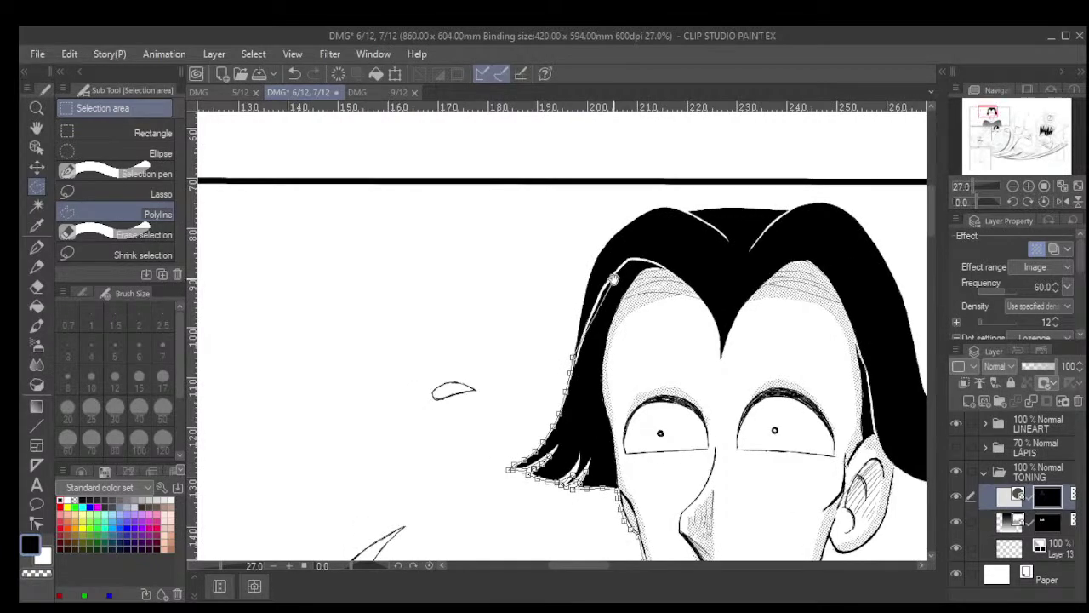
scroll(614, 279, "up", 3)
scroll(527, 364, "up", 2)
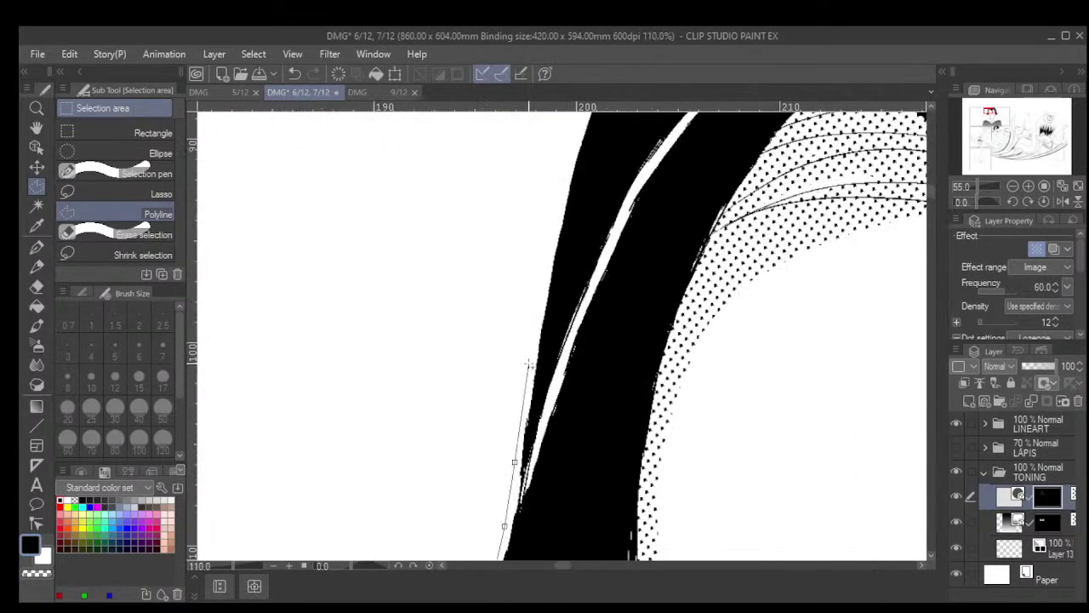
left_click(528, 361)
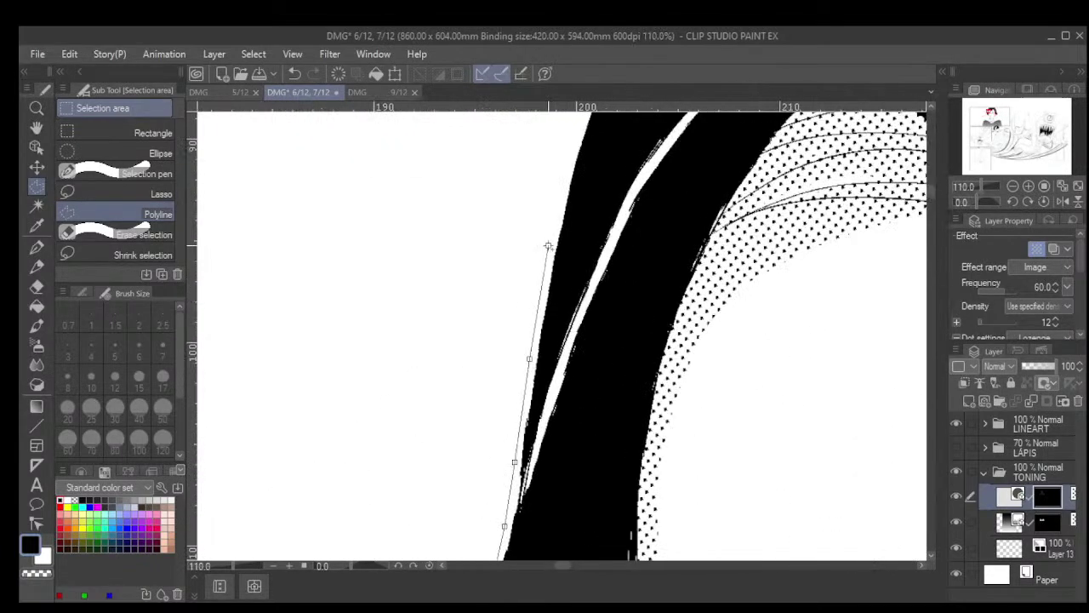
left_click(548, 247)
left_click(572, 146)
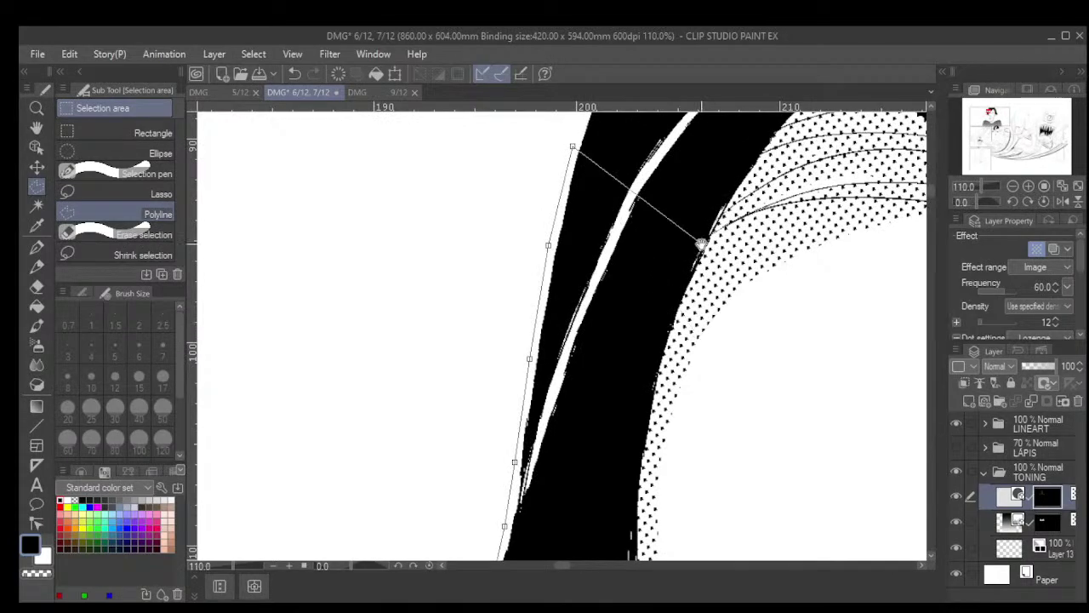
Extend the selection outline from the temple up around the outer curve of the left-hand hair toward the crown
left_click_drag(700, 245, 551, 370)
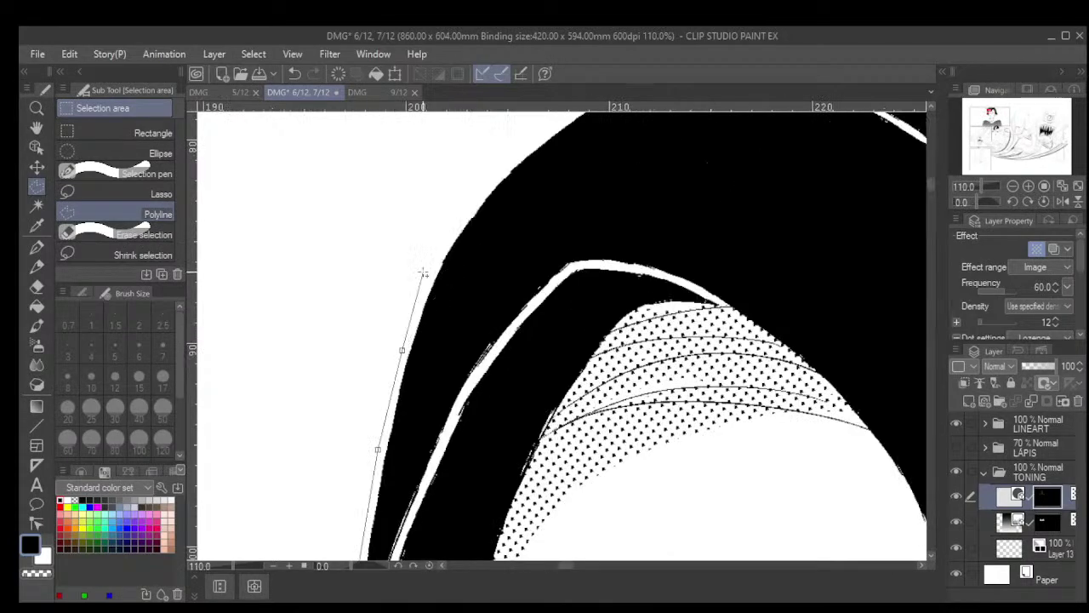
left_click(425, 273)
left_click(457, 223)
left_click(507, 160)
left_click(556, 121)
scroll(607, 162, "down", 3)
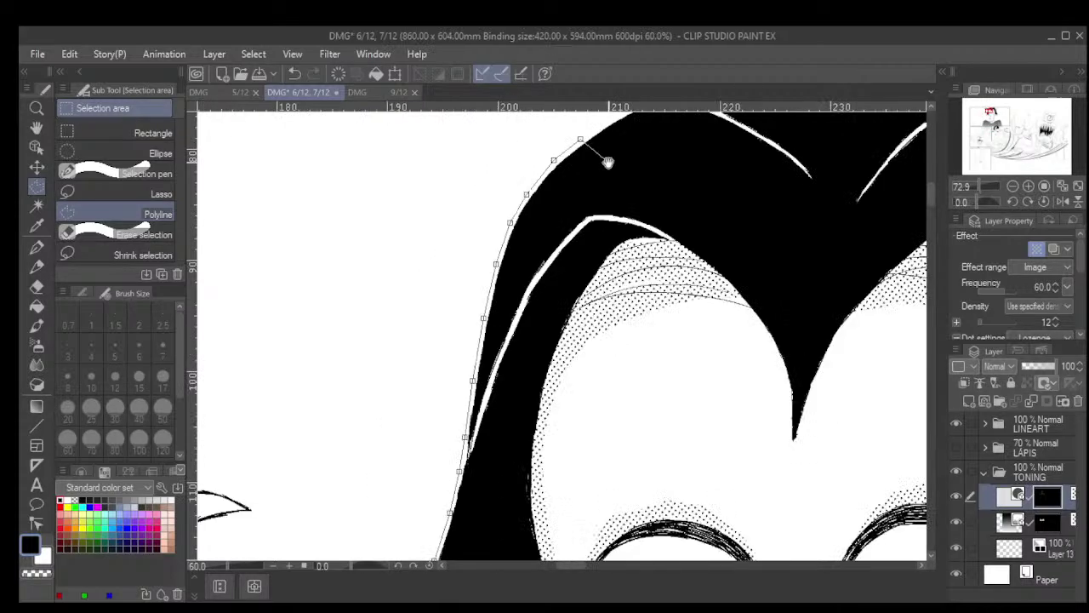
Carry the selection outline over the top of the left-hand hair lobe to the start of its white parting line
left_click_drag(607, 162, 472, 321)
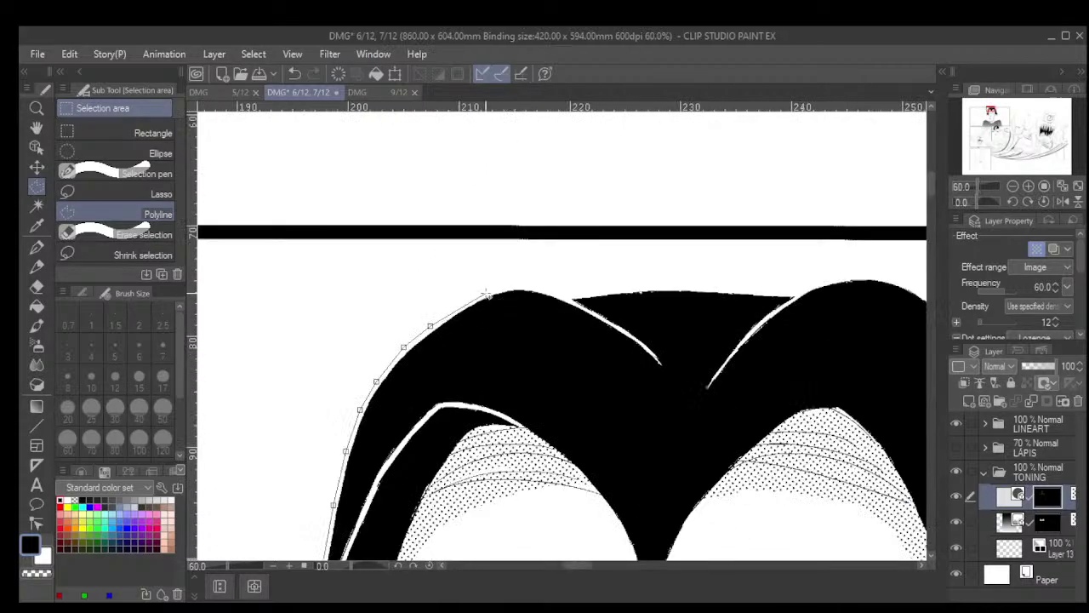
scroll(487, 294, "up", 3)
left_click(516, 278)
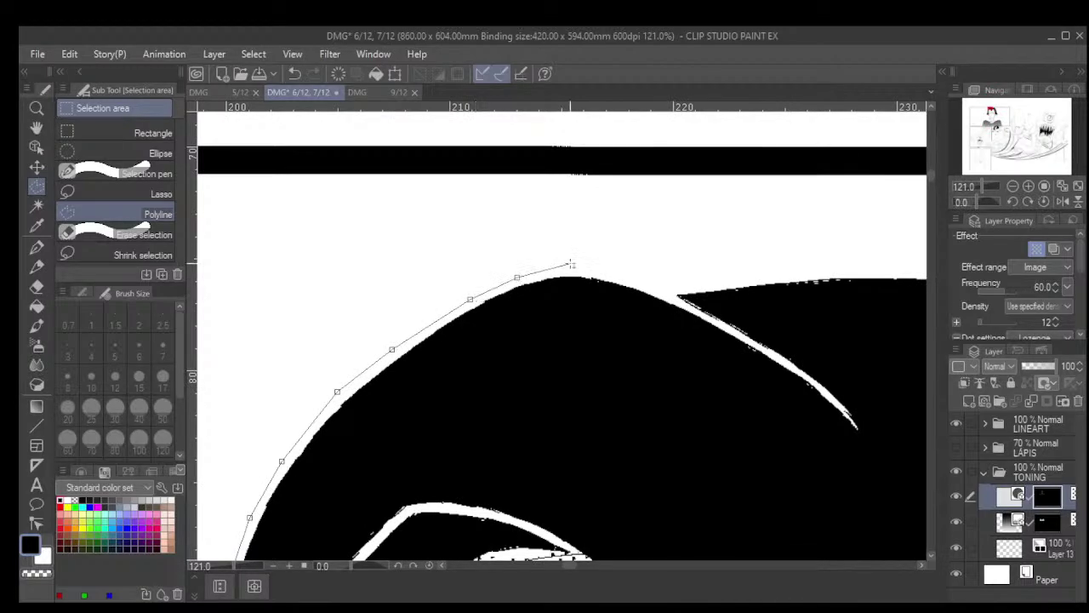
left_click(570, 265)
left_click(598, 268)
left_click(637, 279)
left_click(663, 290)
Trace the selection along the flat hair edge between the two lobes to the right-hand white parting line
left_click(692, 285)
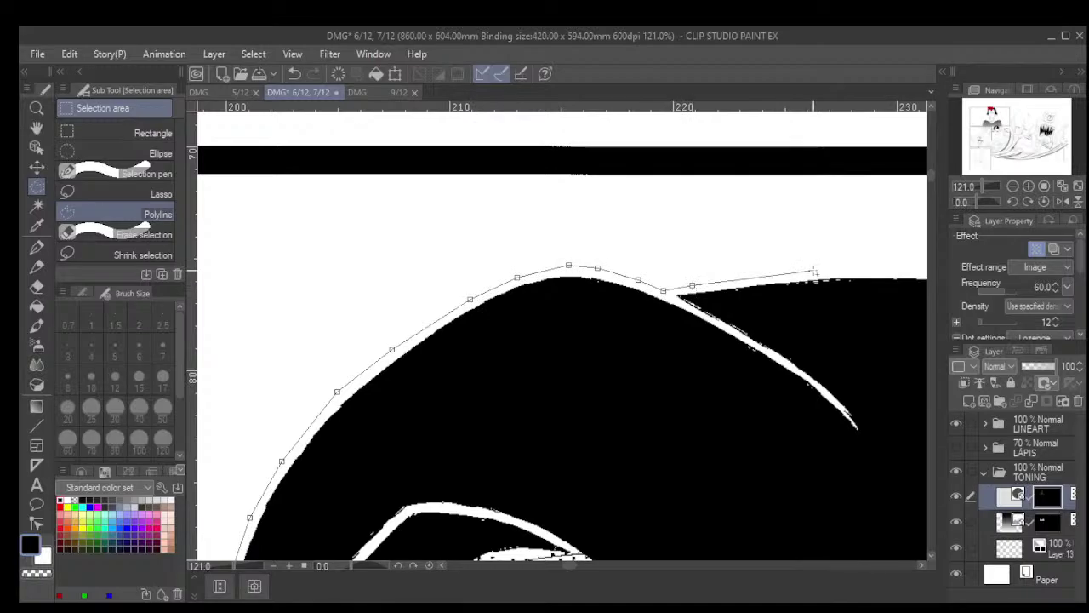
left_click(814, 271)
left_click(908, 271)
scroll(908, 271, "down", 3)
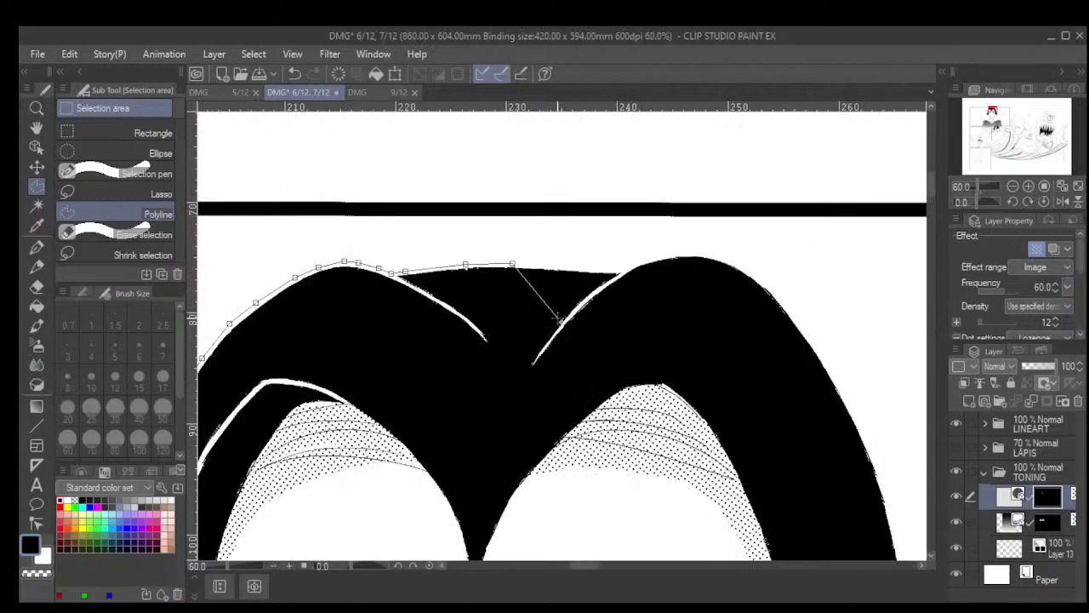
scroll(559, 319, "up", 3)
left_click(569, 268)
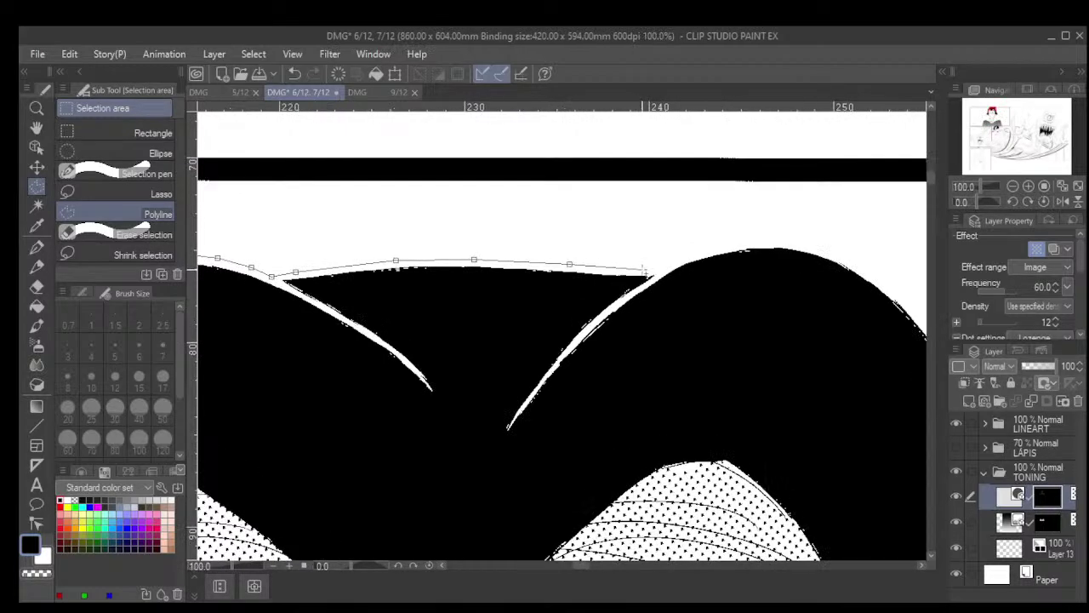
left_click(664, 268)
Continue the selection outline over the rounded top of the right-hand hair lobe and onto its outer slope
left_click(695, 255)
left_click(763, 242)
left_click(815, 245)
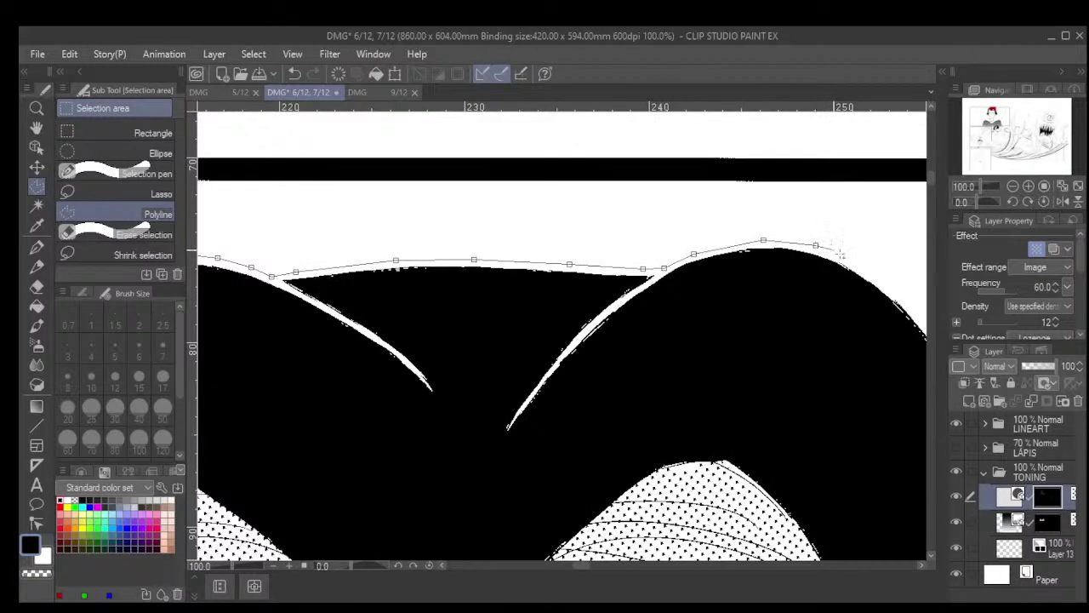
left_click(856, 267)
left_click(894, 291)
left_click(917, 313)
scroll(921, 285, "down", 5)
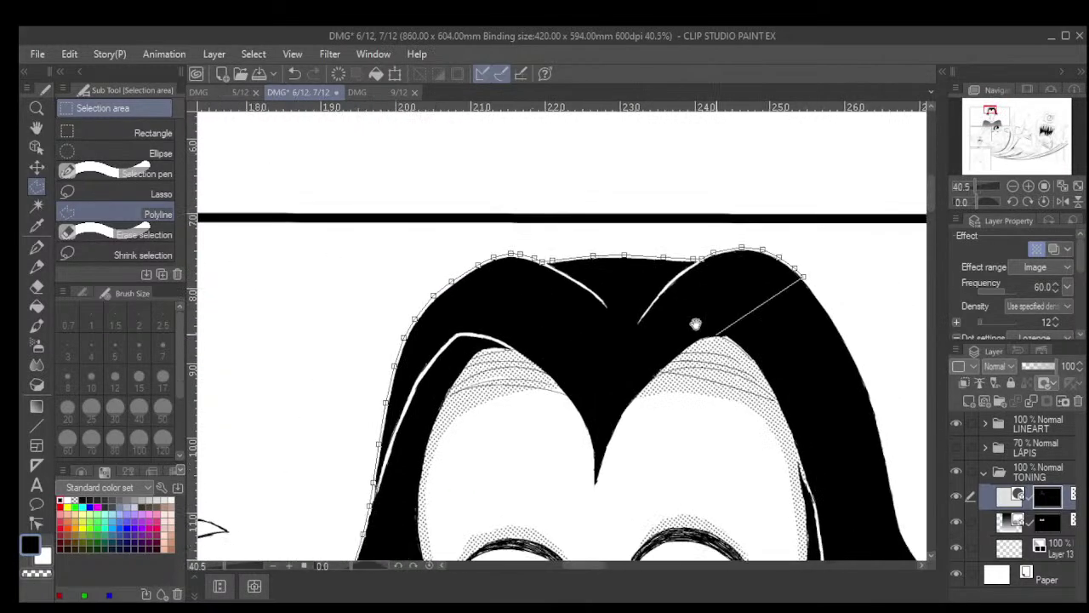
Extend the selection down the outer edge of the right-hand hair to forehead height
scroll(662, 298, "up", 1)
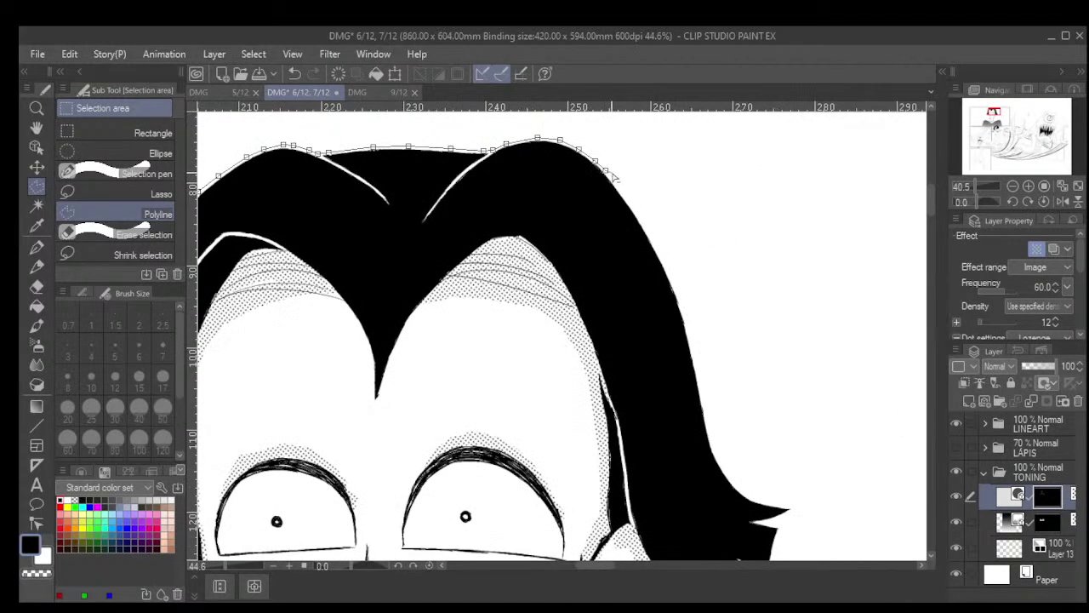
scroll(620, 185, "up", 3)
scroll(619, 185, "up", 2)
left_click(624, 189)
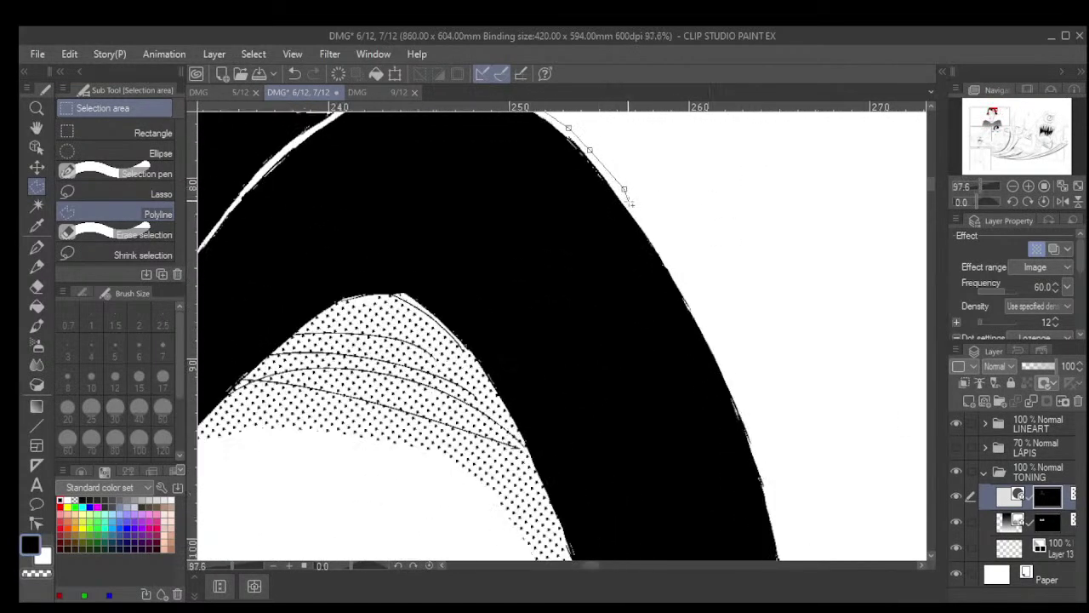
left_click(674, 259)
left_click(716, 346)
left_click(755, 431)
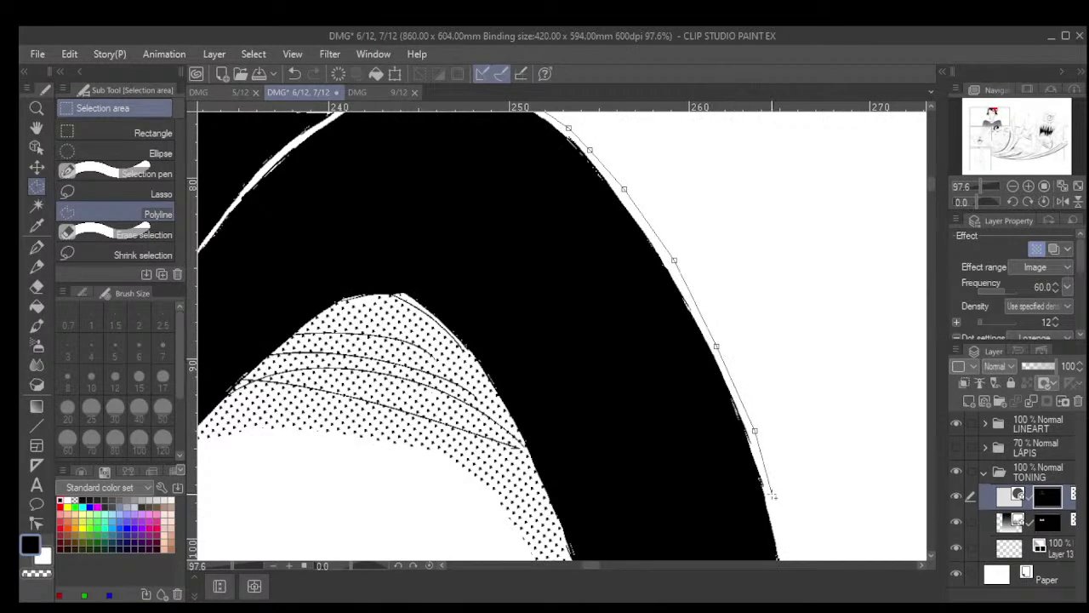
left_click(772, 497)
Trace the selection down the right-hand hair's side and along the outward flare toward its upper pointed tip
scroll(787, 553, "down", 3)
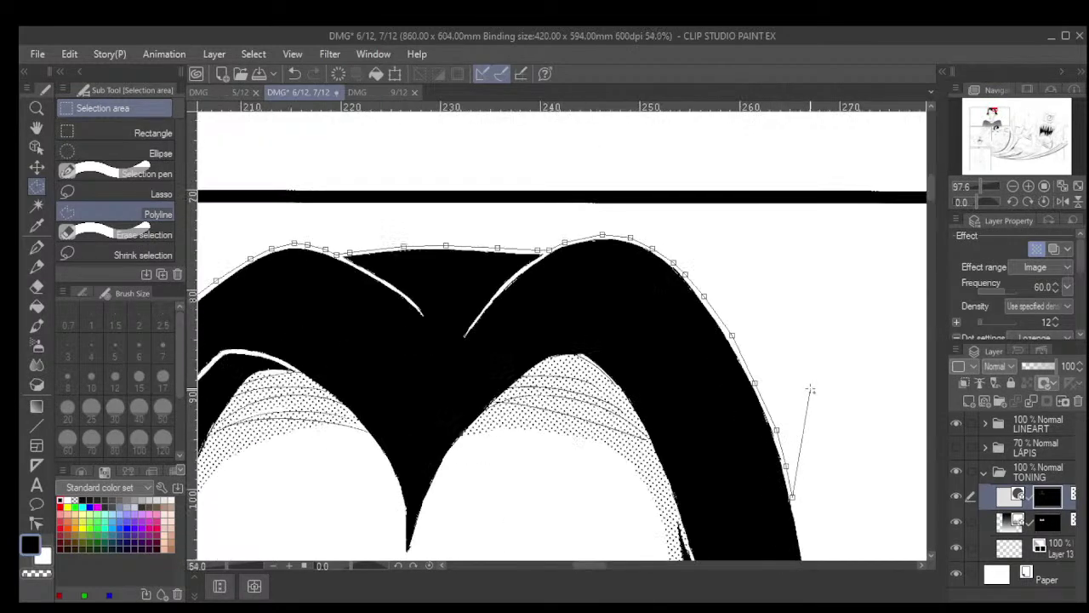
scroll(707, 272, "down", 6)
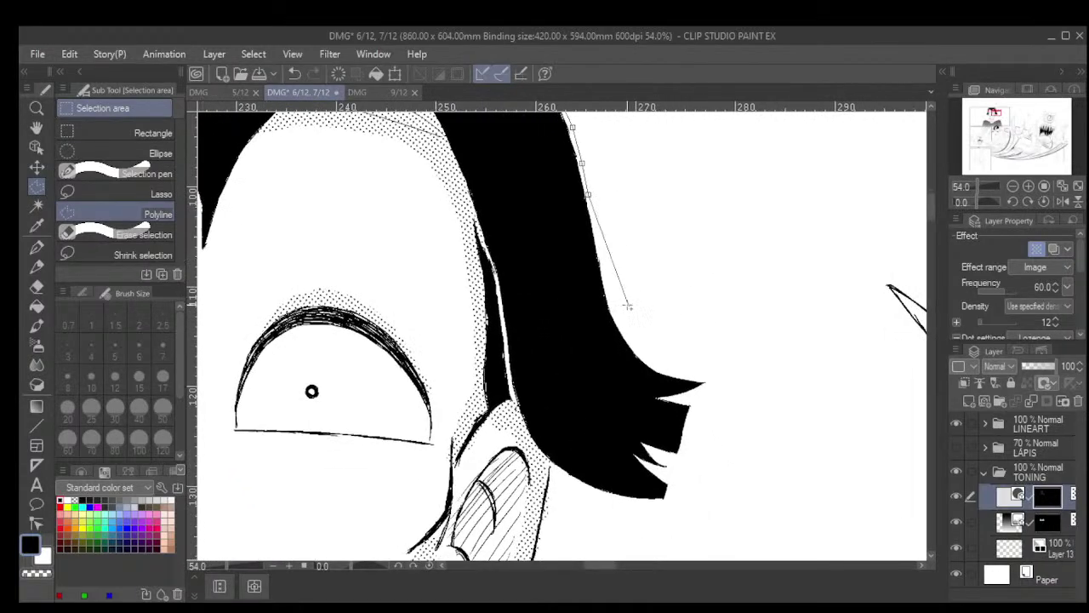
scroll(618, 277, "up", 2)
left_click(602, 253)
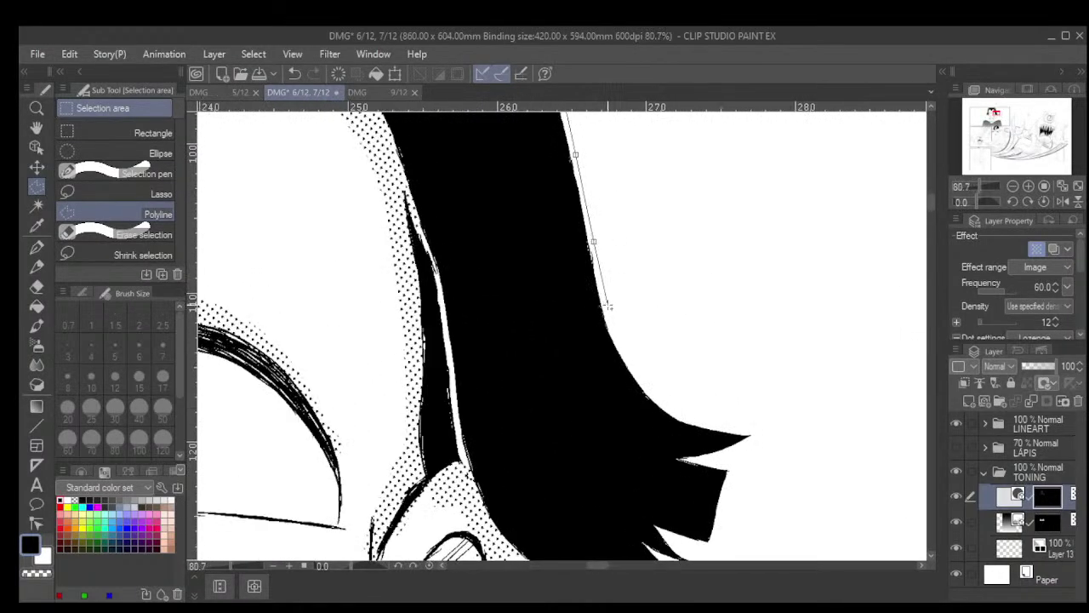
left_click(608, 304)
left_click(661, 397)
left_click(684, 414)
left_click(716, 423)
left_click(740, 427)
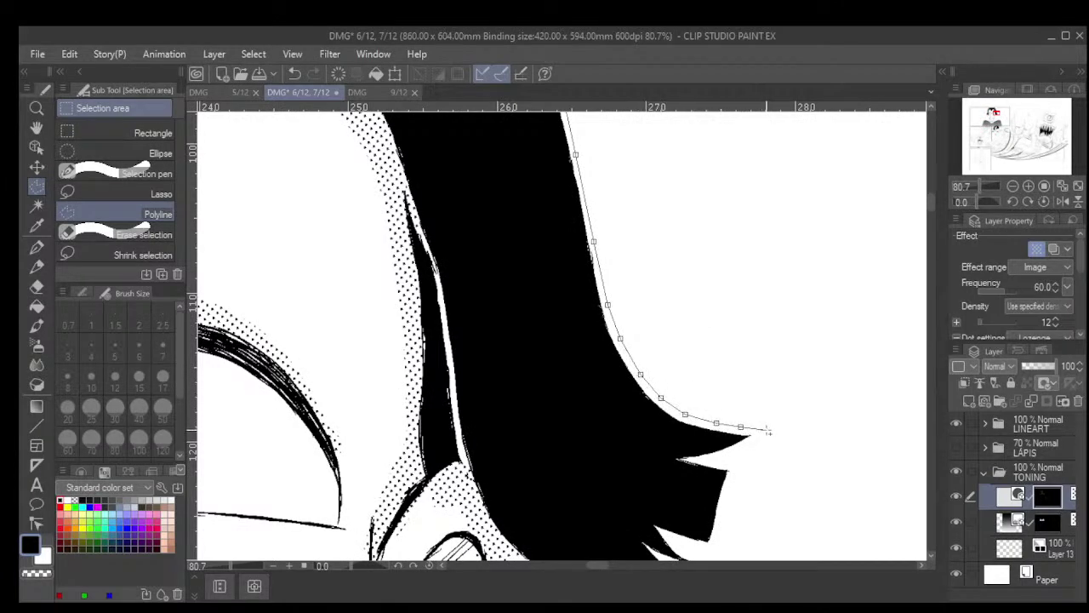
Wrap the selection around the flare's upper pointed tip and the blunt strand beneath it
left_click(772, 431)
left_click(740, 451)
left_click(713, 461)
left_click(739, 468)
left_click(722, 509)
left_click(713, 549)
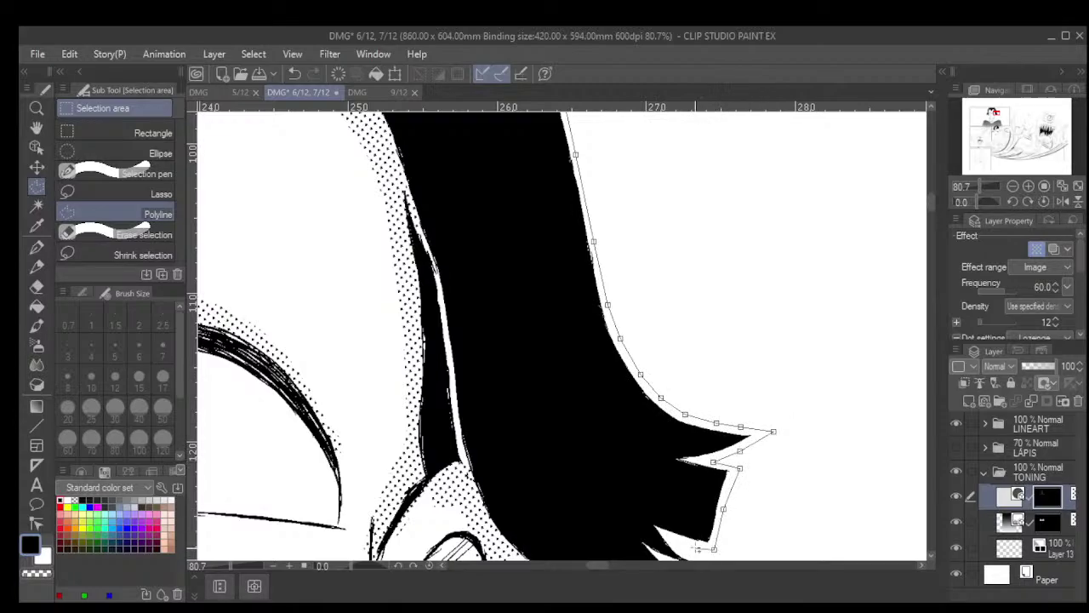
left_click(682, 543)
Outline the lowest right-hand hair tips and follow the hair's underside back to the ear
scroll(683, 543, "down", 3)
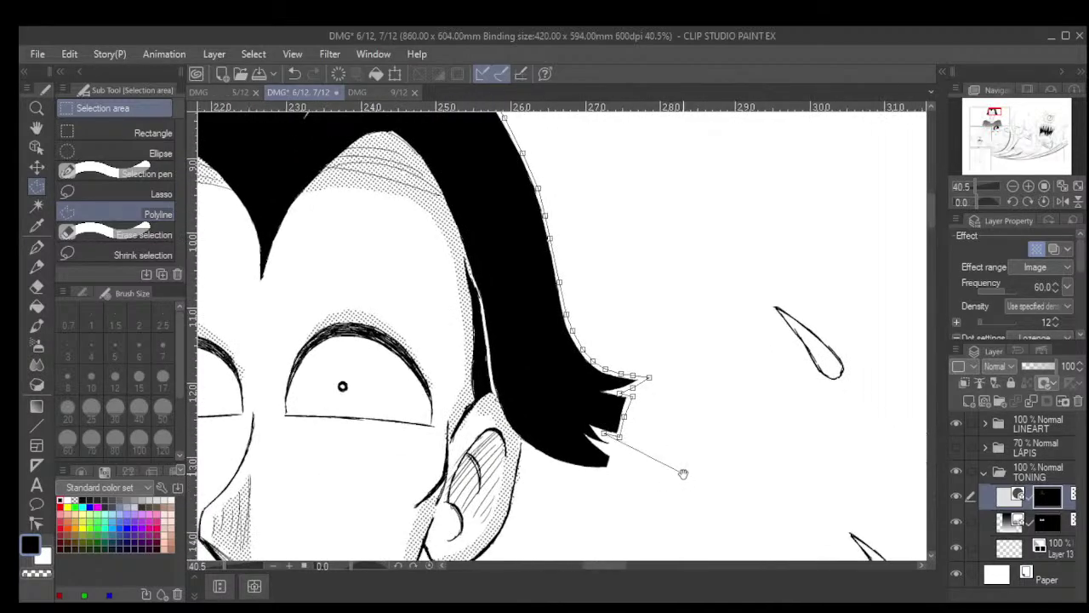
scroll(563, 390, "up", 3)
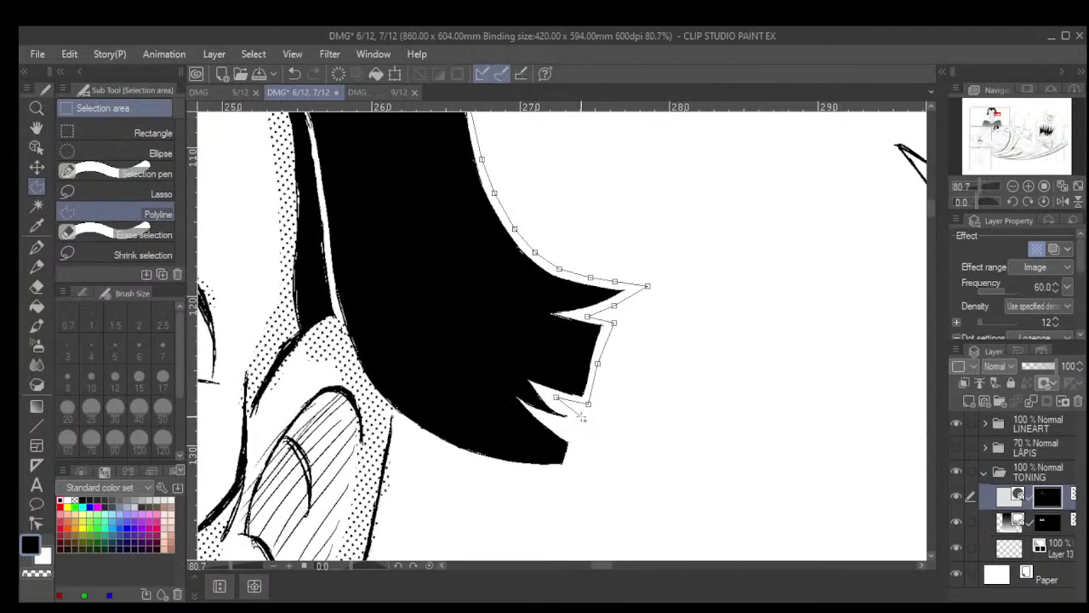
left_click(582, 420)
left_click(575, 438)
left_click(566, 471)
left_click(534, 472)
left_click(485, 465)
left_click(443, 448)
left_click(411, 431)
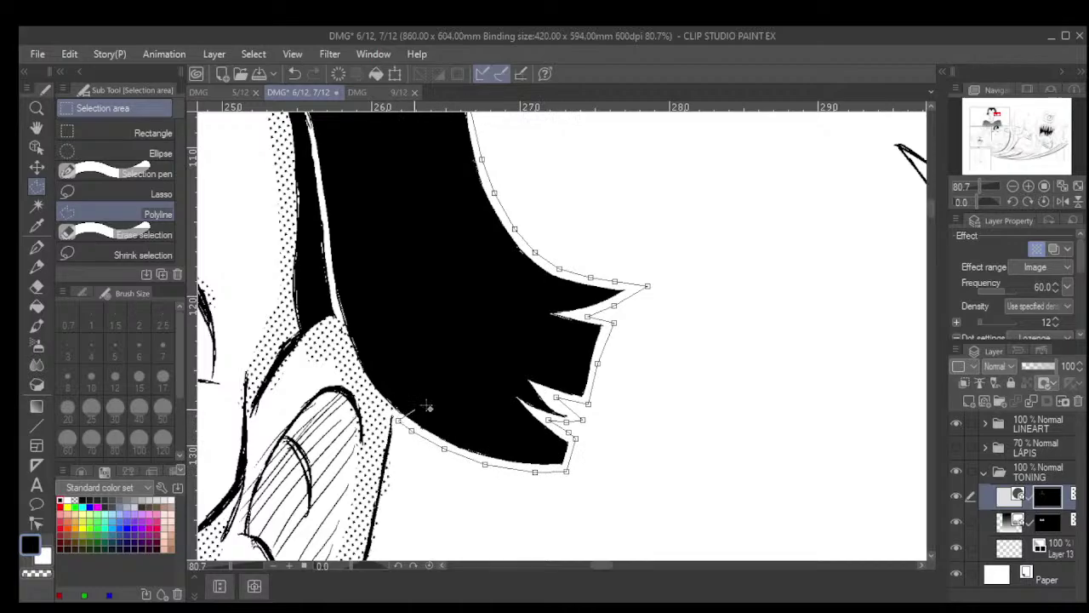
Trace the selection down the ear's outer edge and around the earlobe to the jaw
scroll(425, 406, "down", 5)
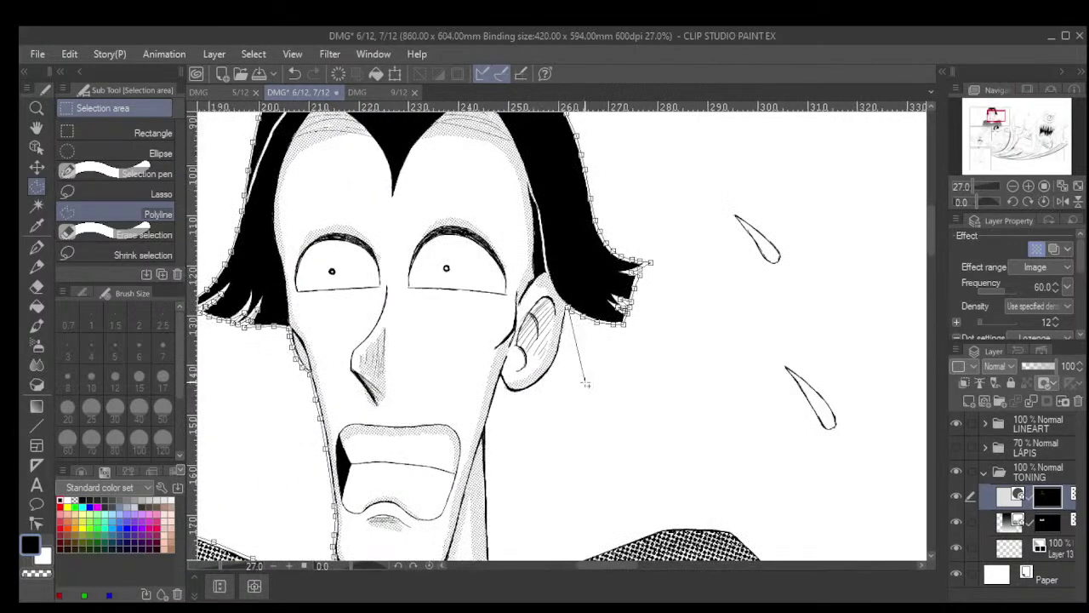
scroll(585, 370, "up", 4)
left_click(553, 345)
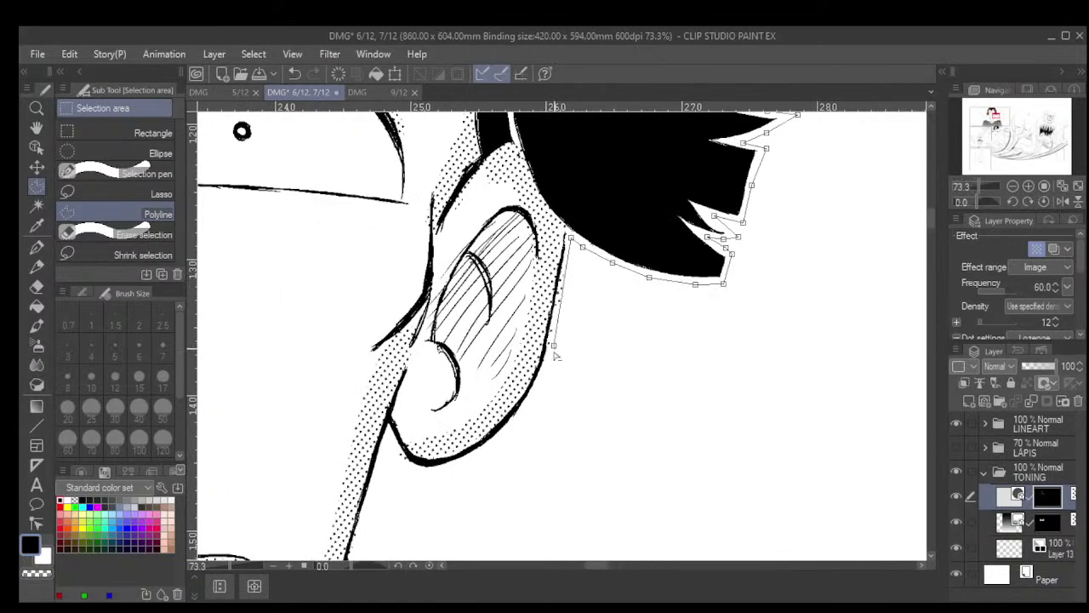
left_click(533, 397)
left_click(508, 430)
left_click(441, 472)
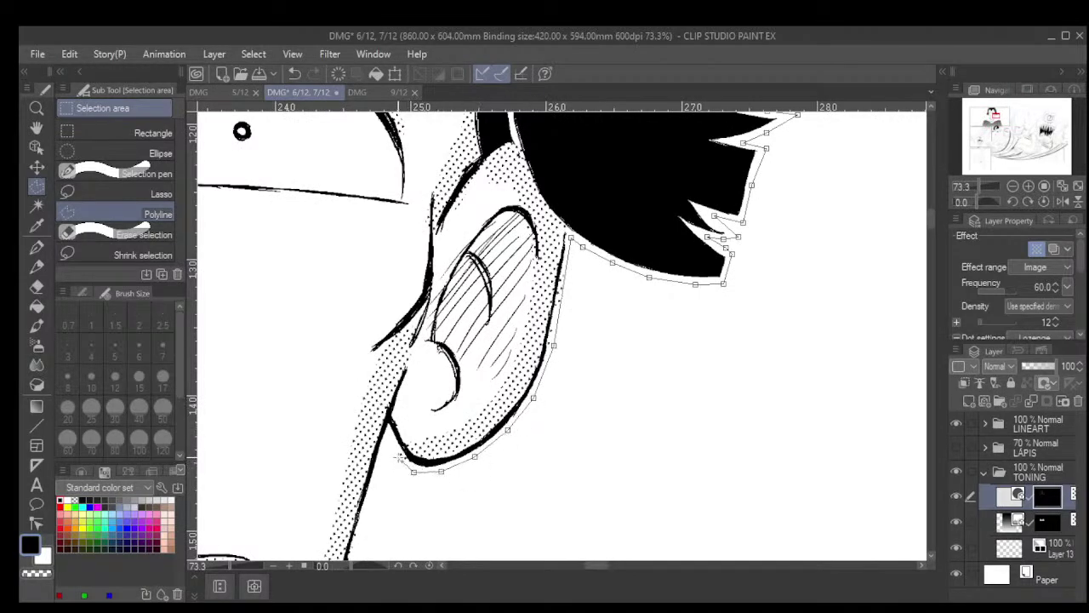
left_click(388, 432)
Continue the selection from the earlobe down the jaw and the right-hand side of the neck
scroll(382, 486, "down", 6)
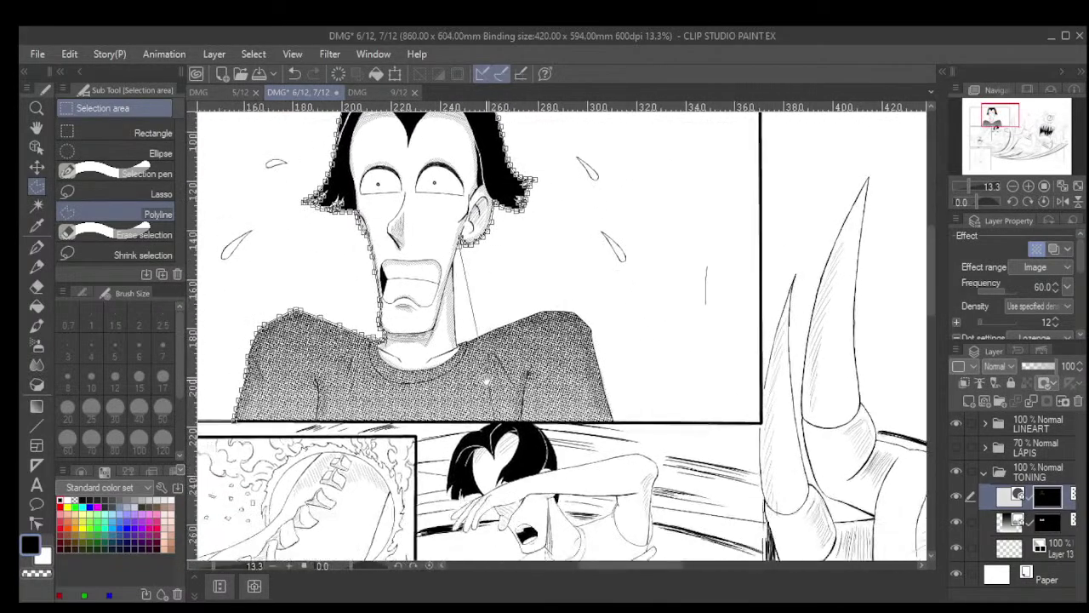
scroll(483, 381, "up", 3)
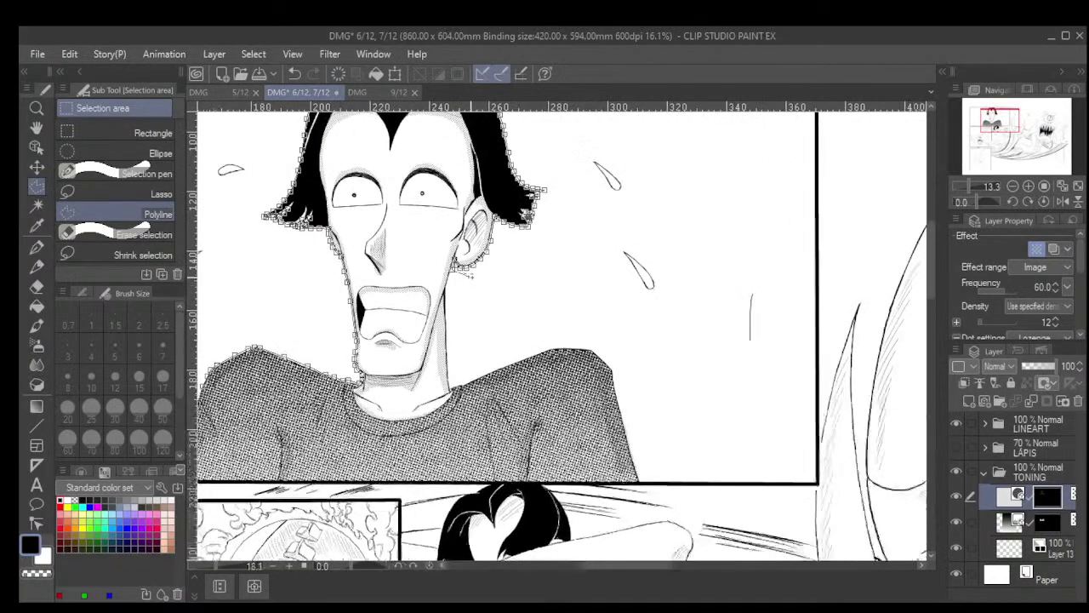
scroll(470, 274, "up", 5)
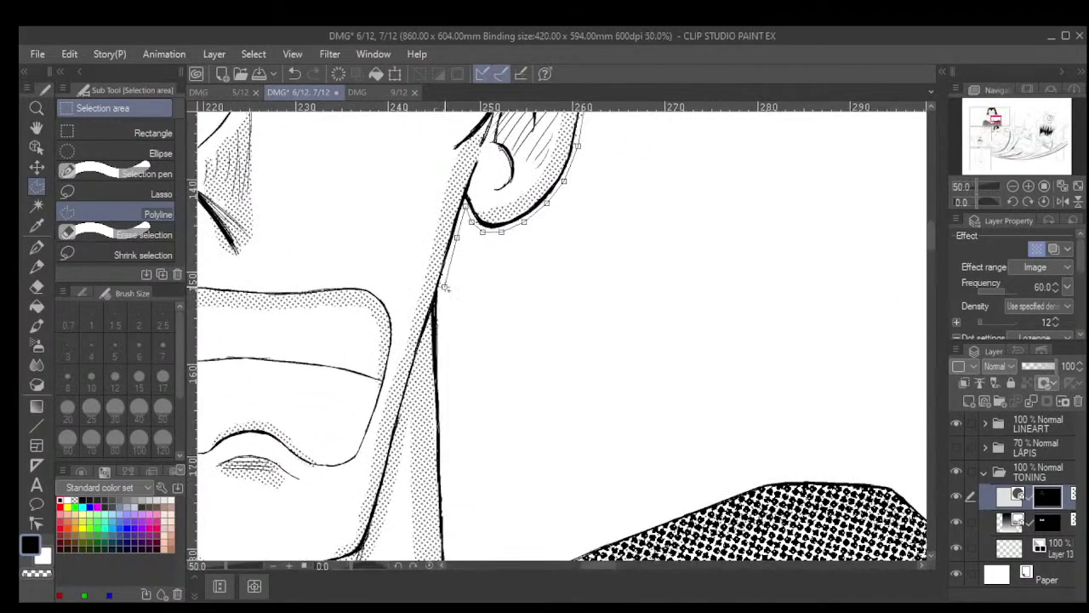
left_click(444, 351)
left_click(445, 470)
left_click(446, 537)
Extend the selection from the base of the neck past the collar and up the right-hand shoulder's slope
scroll(486, 485, "down", 3)
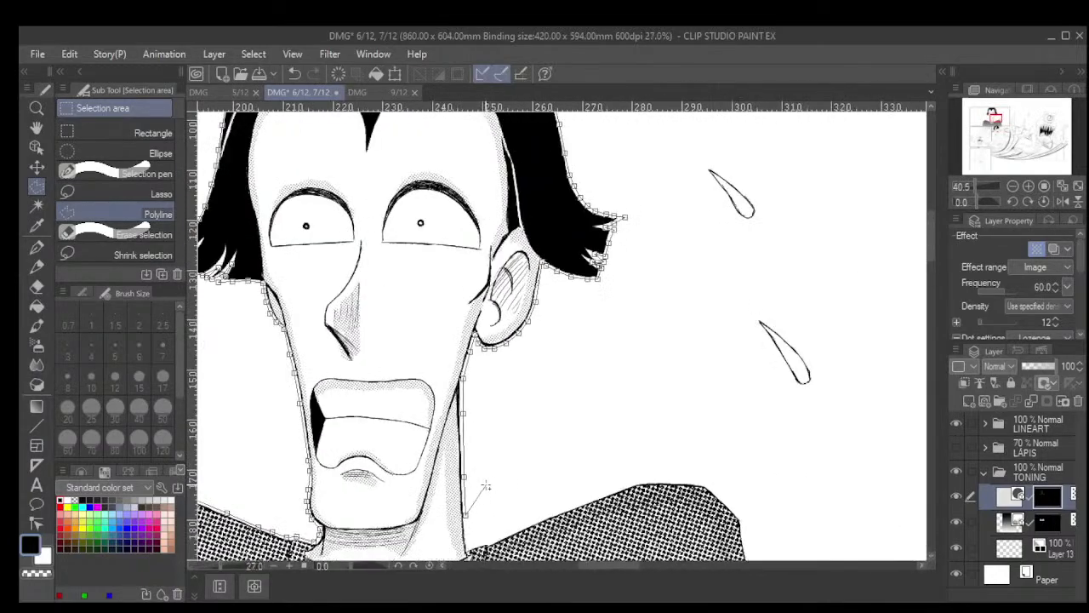
left_click_drag(486, 485, 455, 308)
scroll(494, 425, "up", 1)
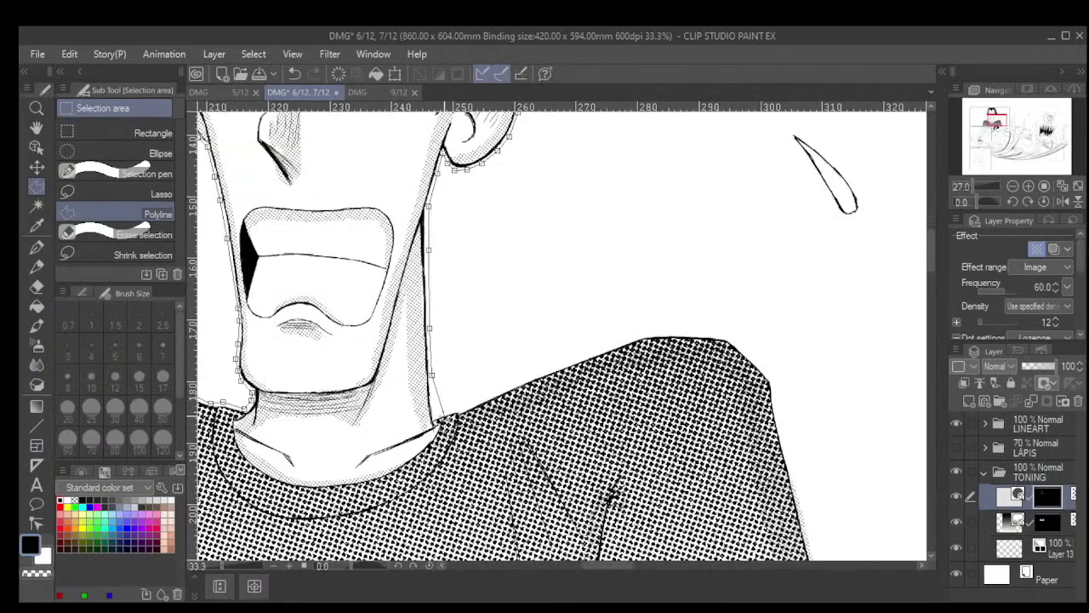
scroll(445, 415, "up", 1)
left_click(464, 409)
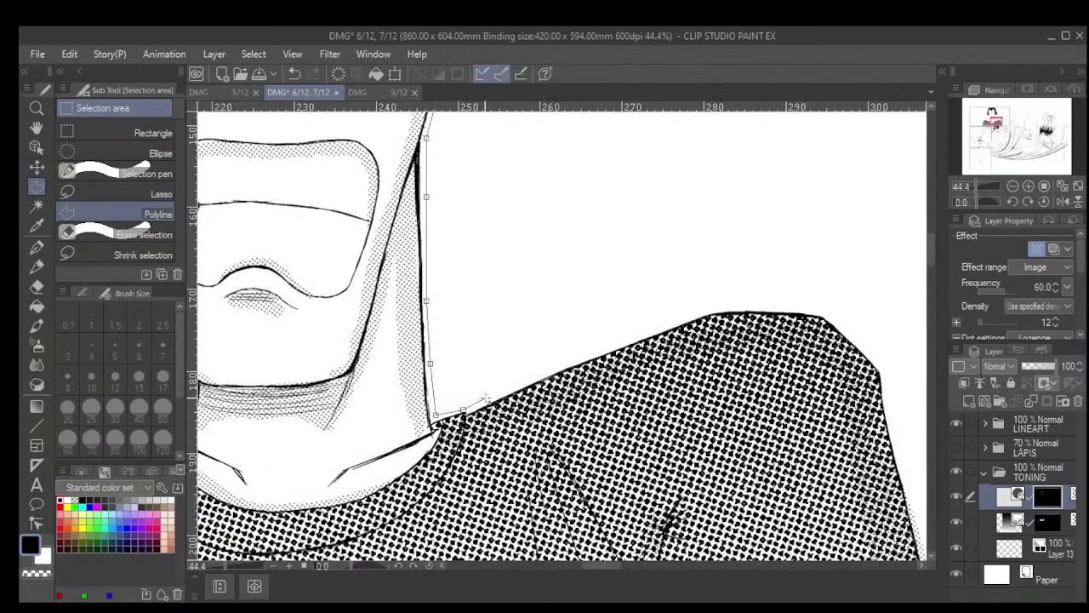
left_click(497, 394)
left_click(608, 348)
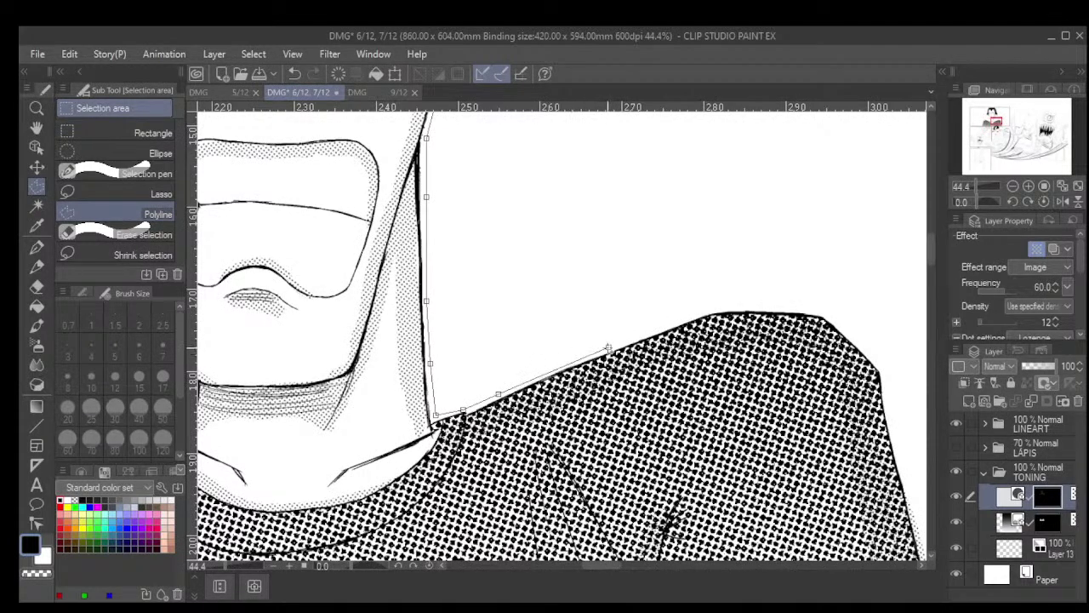
Carry the selection over the top of the right-hand shoulder and around its outer corner
left_click(670, 324)
left_click(816, 309)
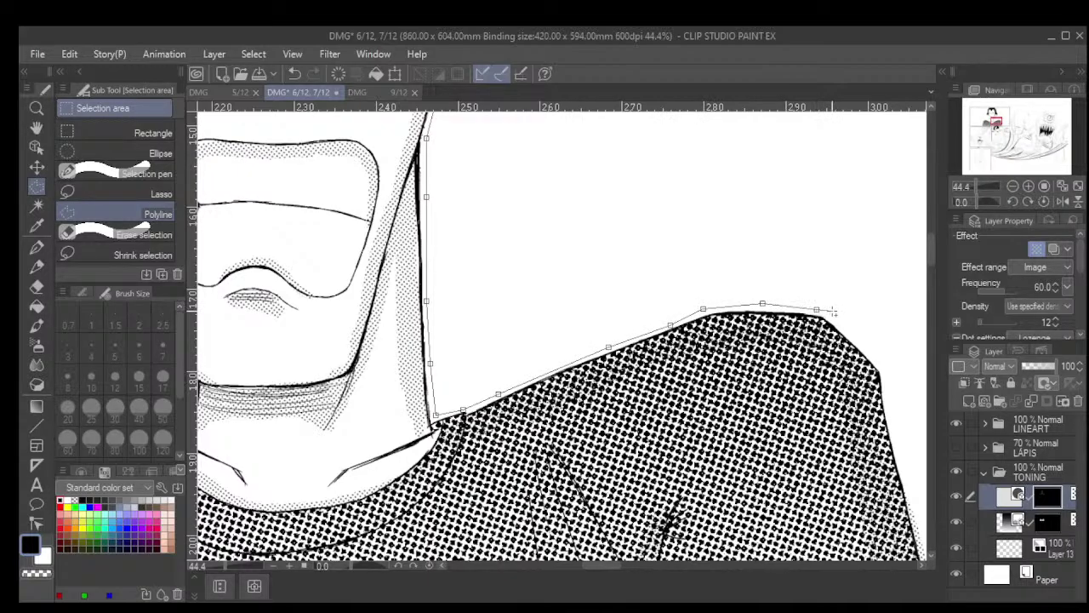
left_click(832, 316)
left_click(870, 355)
double_click(888, 399)
scroll(888, 398, "down", 4)
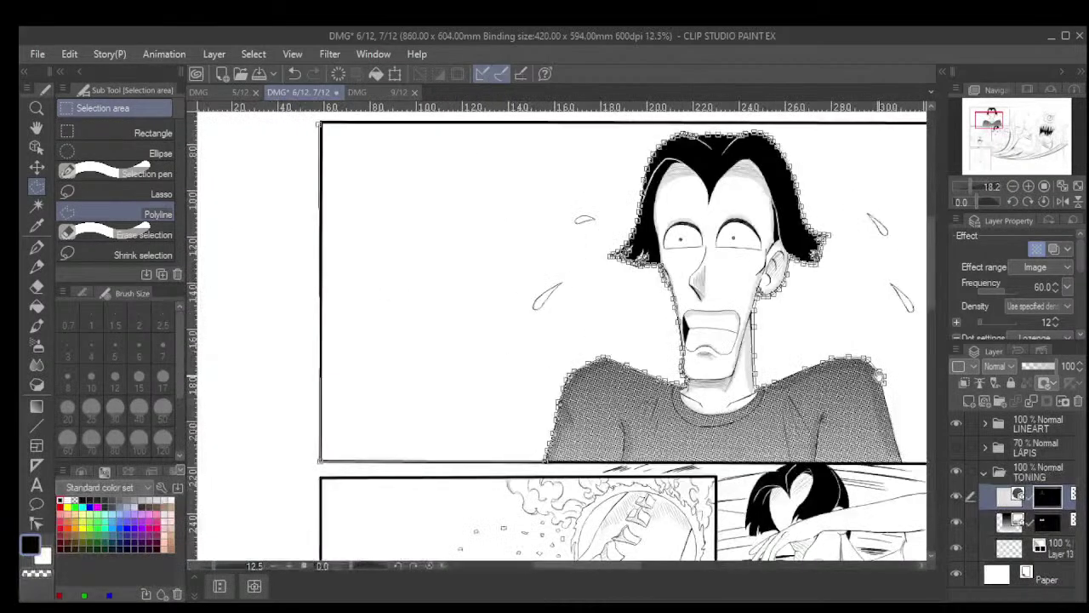
Continue the polyline selection down the outer edge of the right-hand sleeve to the top panel's bottom border
left_click_drag(570, 418, 519, 416)
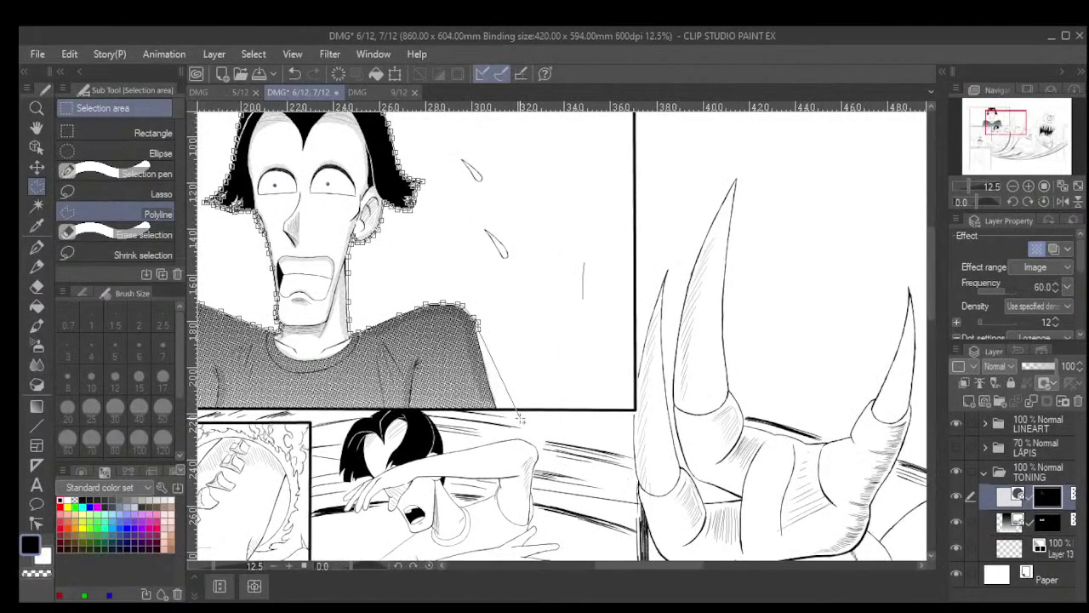
scroll(481, 338, "up", 4)
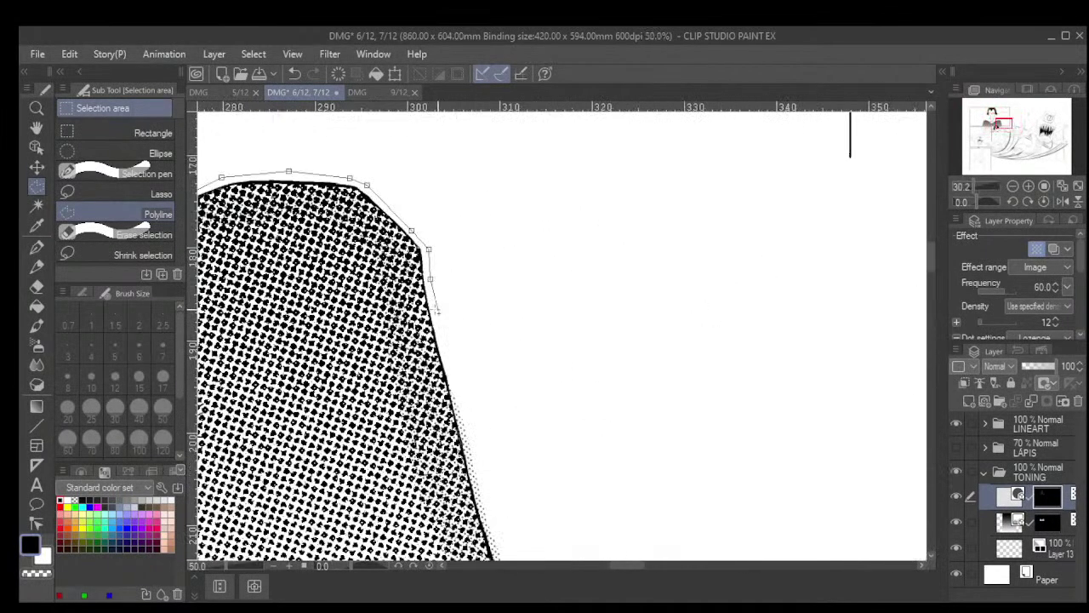
scroll(437, 311, "up", 1)
left_click(434, 320)
left_click(456, 407)
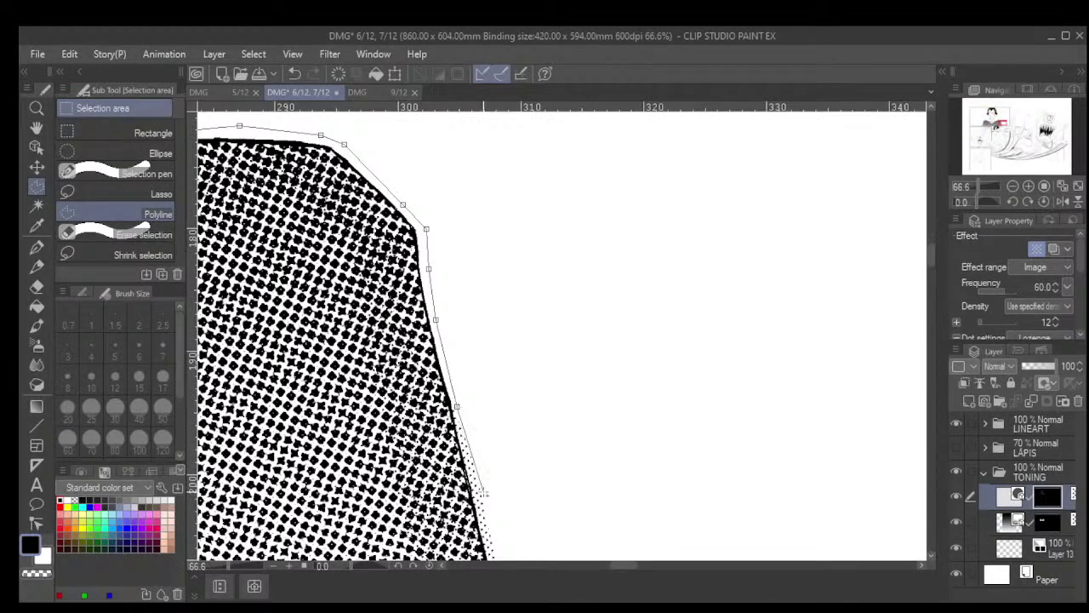
scroll(571, 324, "down", 3)
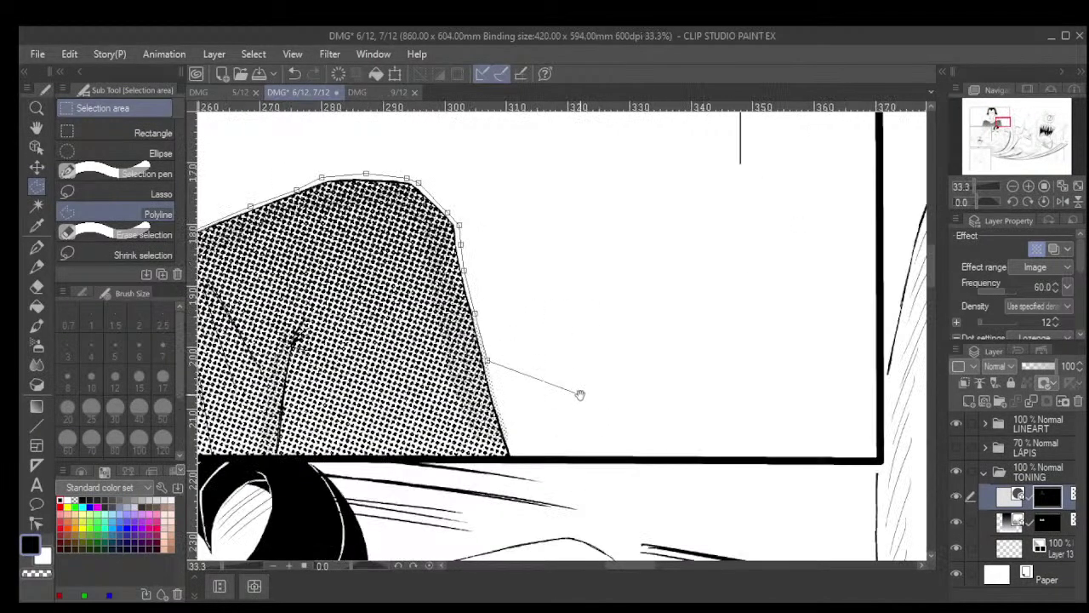
left_click_drag(580, 394, 559, 353)
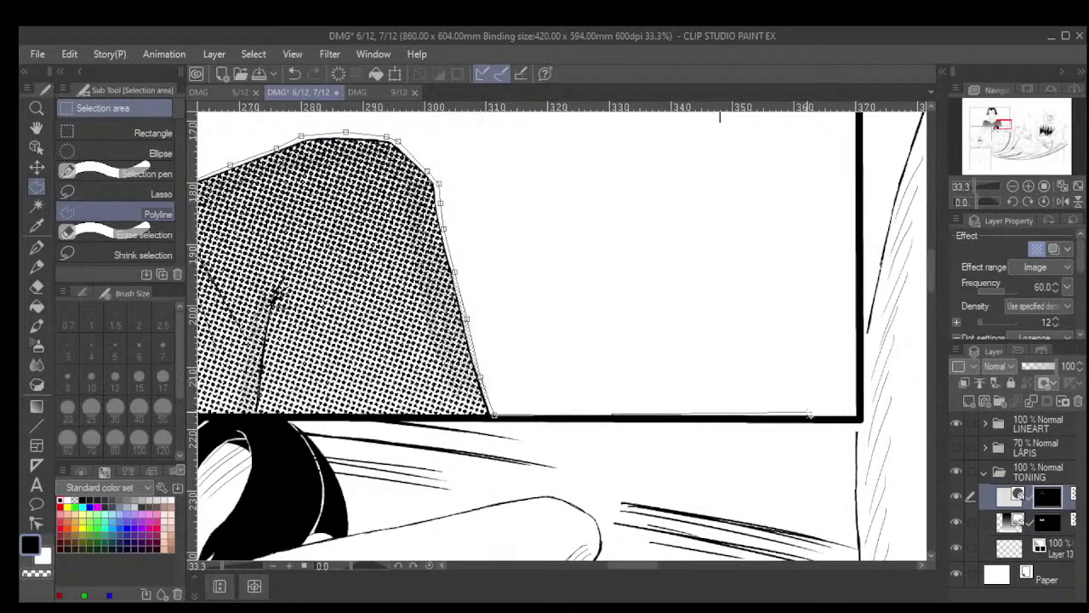
Carry the selection around the panel's bottom-right corner and up the right-hand border to the top-right corner
scroll(859, 417, "down", 2)
scroll(892, 323, "down", 2)
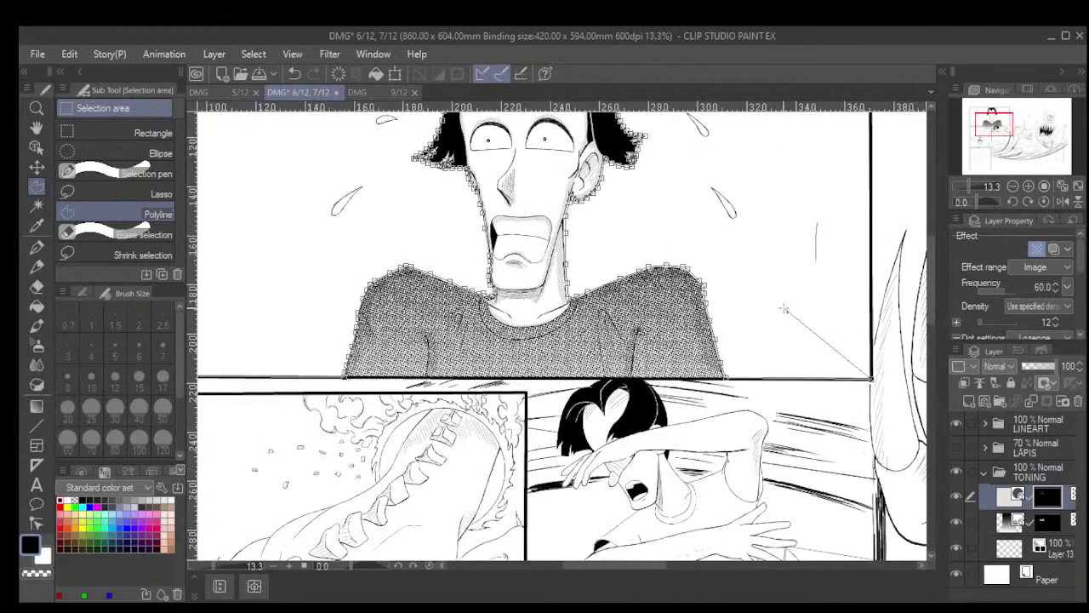
left_click_drag(711, 191, 710, 460)
scroll(869, 323, "up", 3)
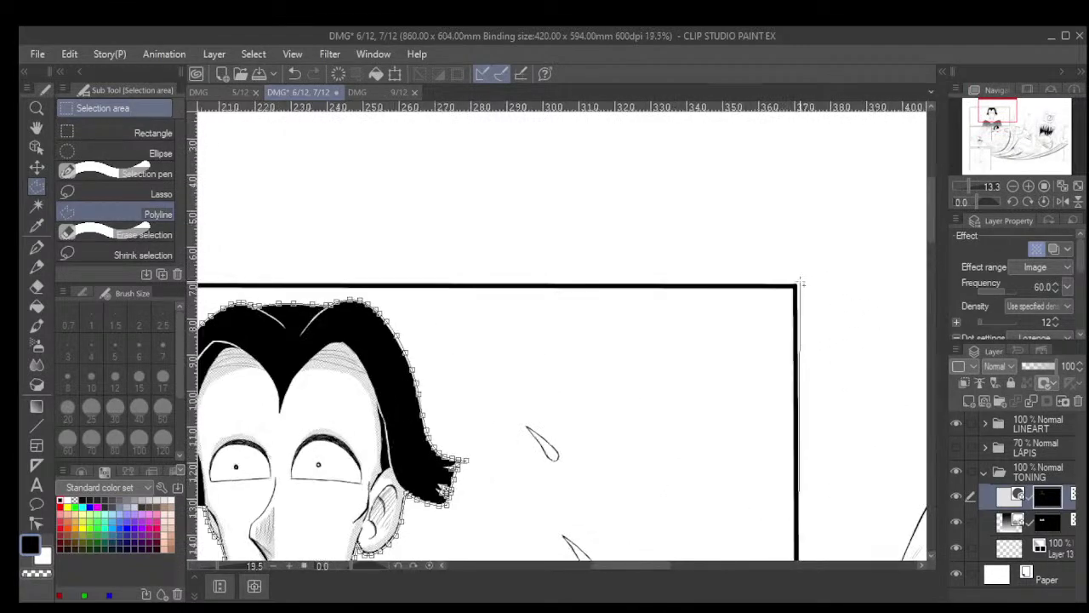
scroll(828, 269, "down", 4)
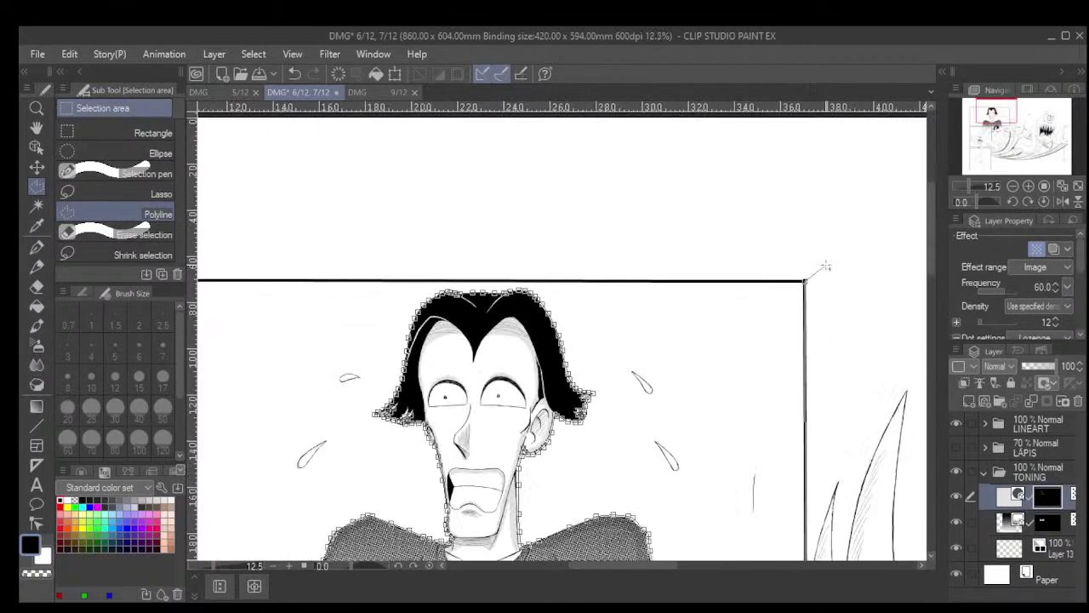
Run the selection along the panel's top border to the top-left corner and close it at its starting point
left_click_drag(488, 284, 654, 257)
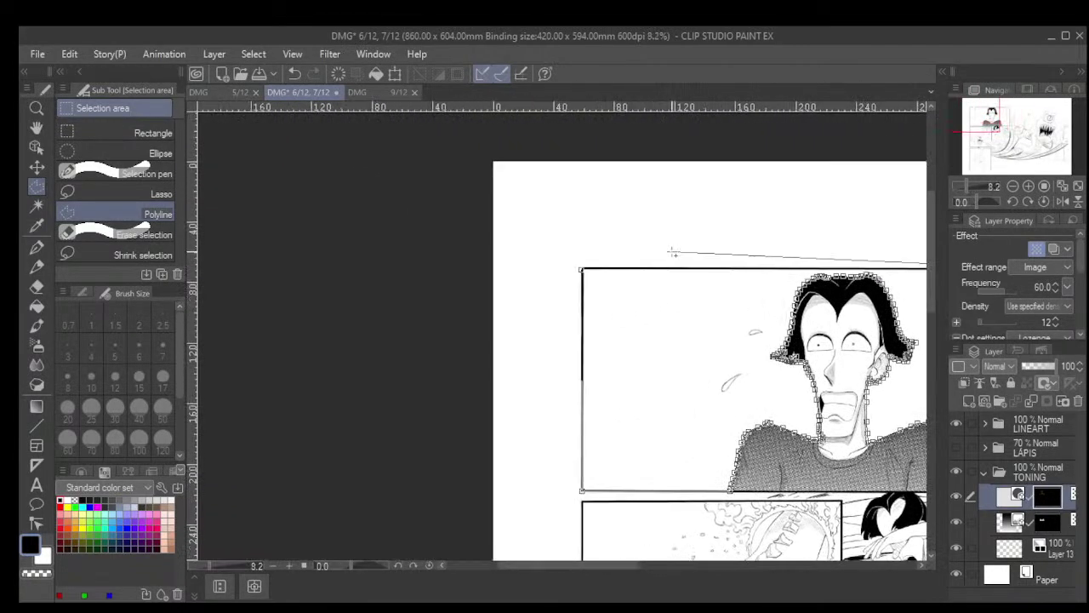
scroll(645, 254, "up", 10)
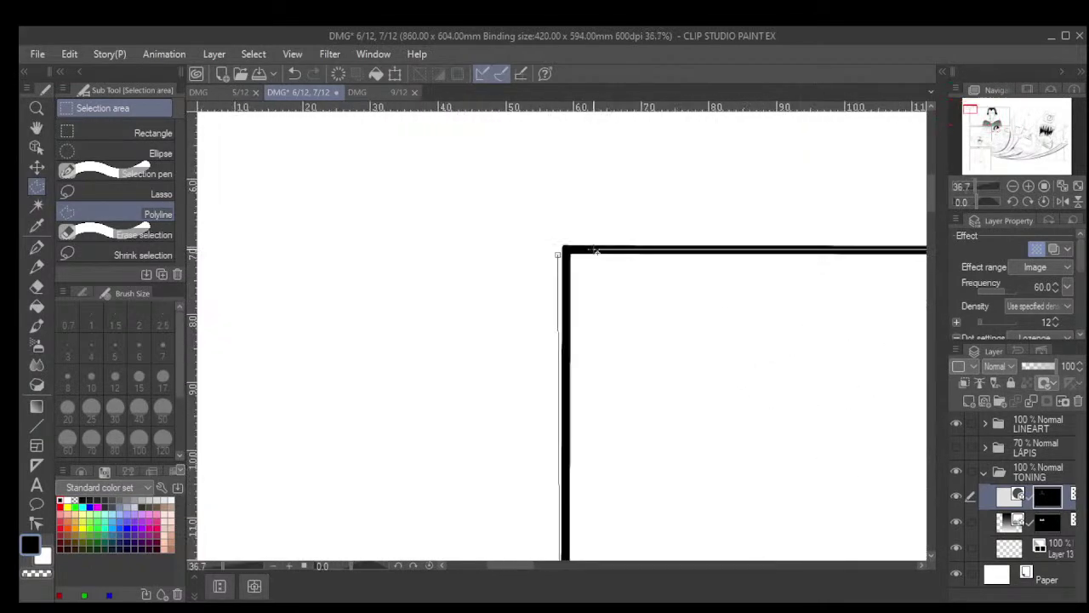
scroll(593, 252, "up", 1)
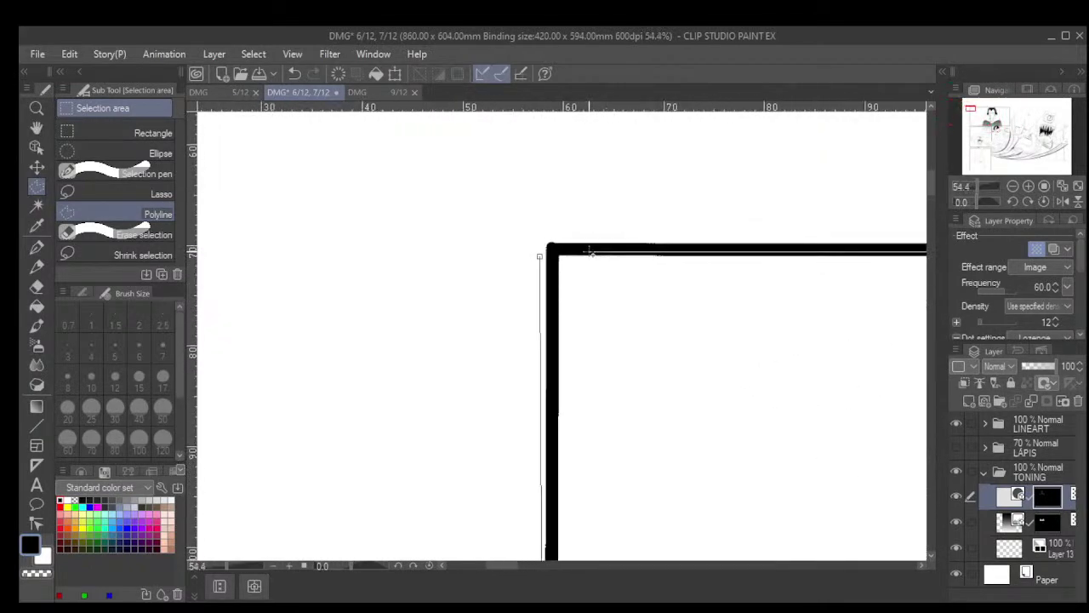
left_click(569, 251)
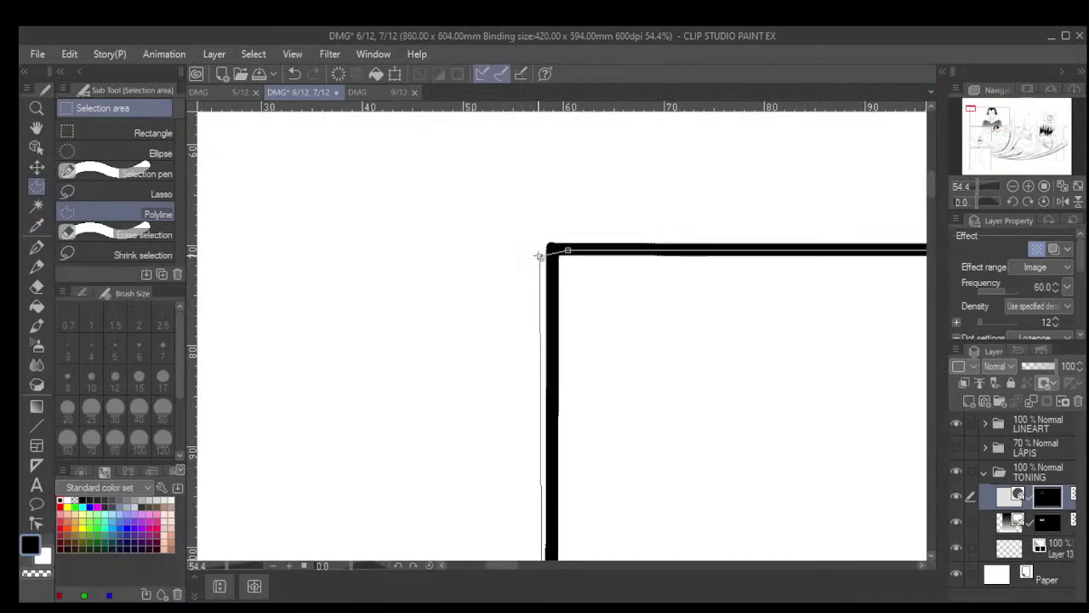
left_click(544, 251)
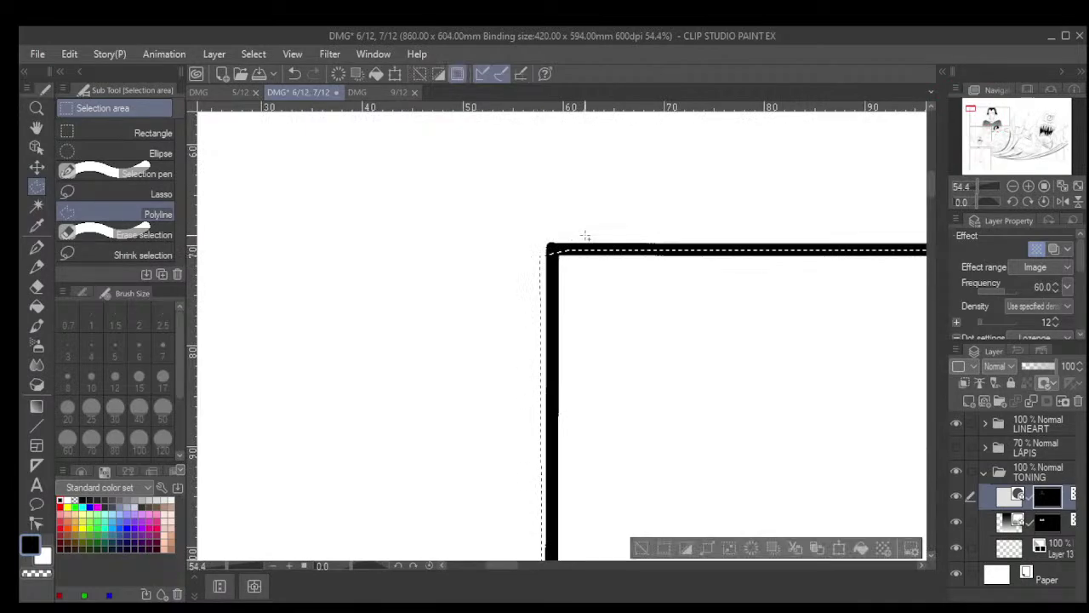
Cut the lower sweat drop on the man's right-hand side out of the background selection by tracing its outline
scroll(615, 215, "down", 4)
scroll(616, 216, "down", 5)
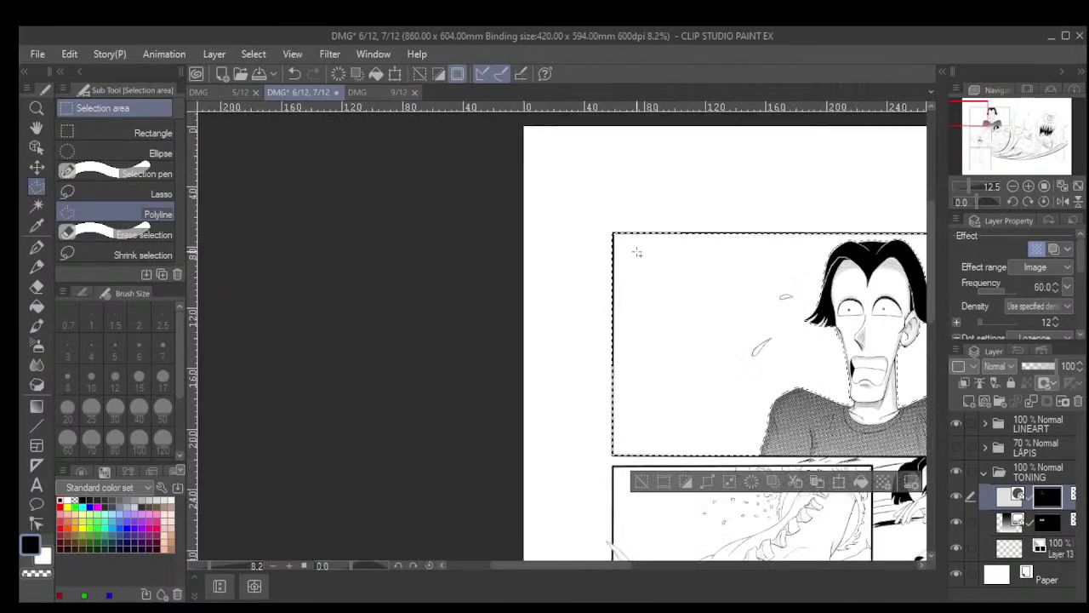
scroll(851, 307, "up", 4)
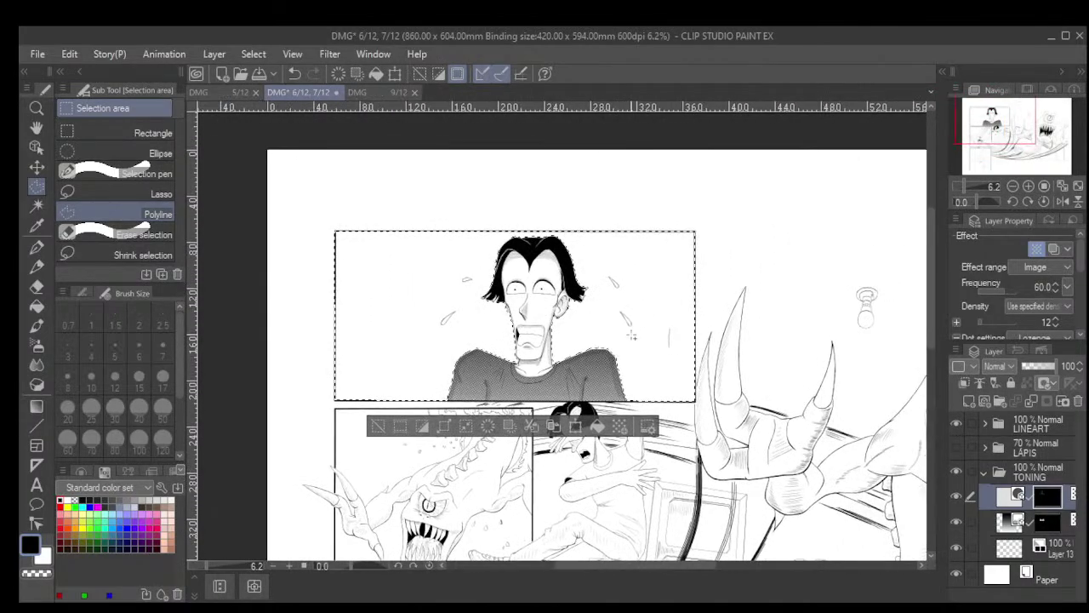
scroll(638, 325, "up", 4)
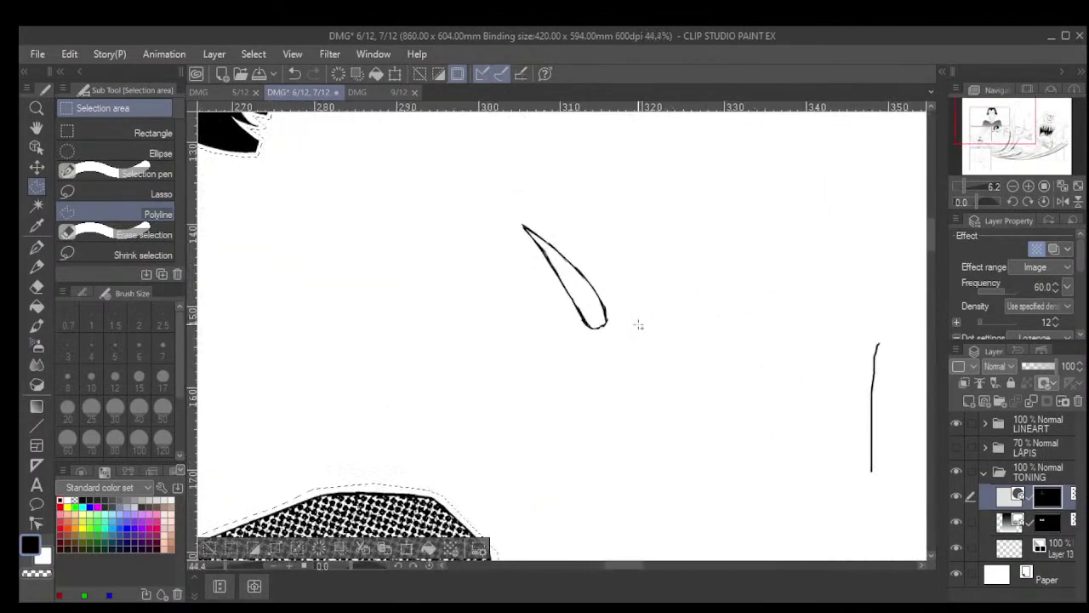
left_click_drag(638, 285, 595, 364)
scroll(595, 364, "up", 3)
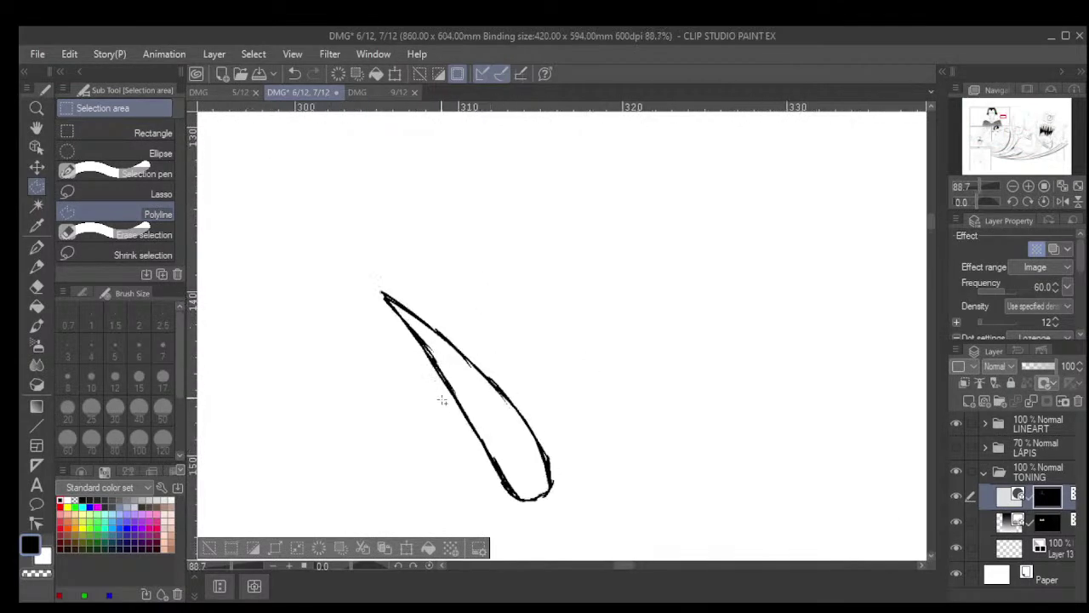
left_click(383, 297)
left_click(428, 353)
left_click(477, 433)
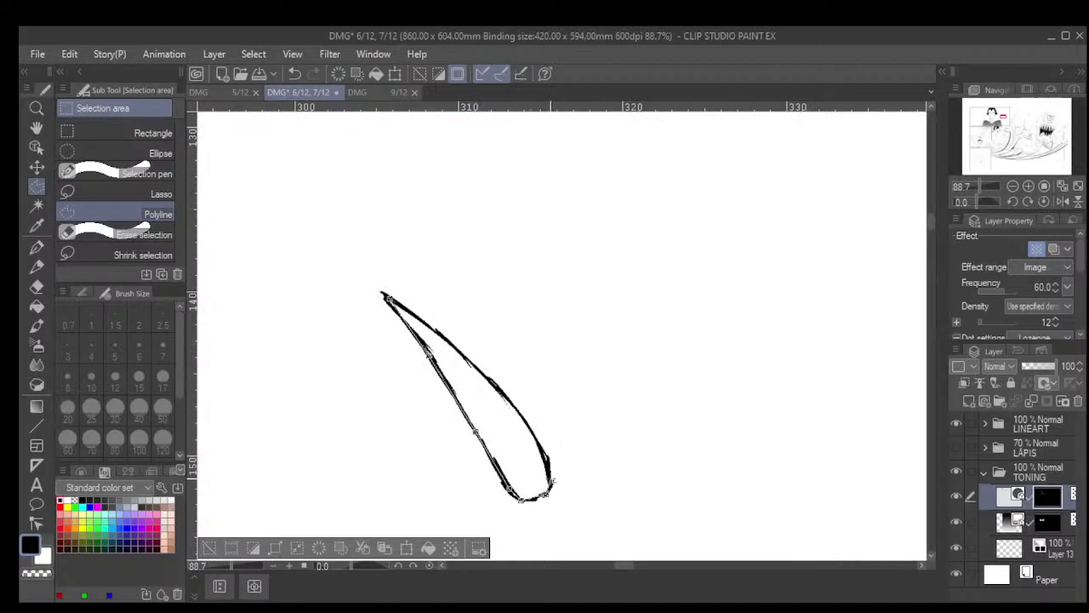
left_click(544, 464)
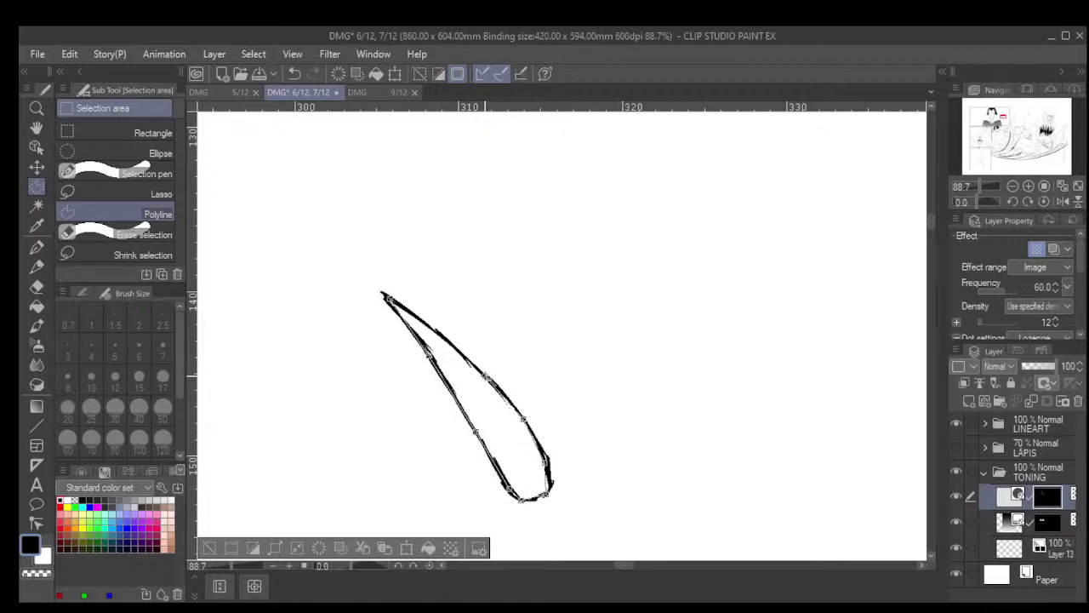
left_click(485, 375)
left_click(438, 330)
left_click(384, 296)
Trace the upper sweat drop beside the ear-side hair tips to remove it from the background selection
scroll(481, 213, "down", 4)
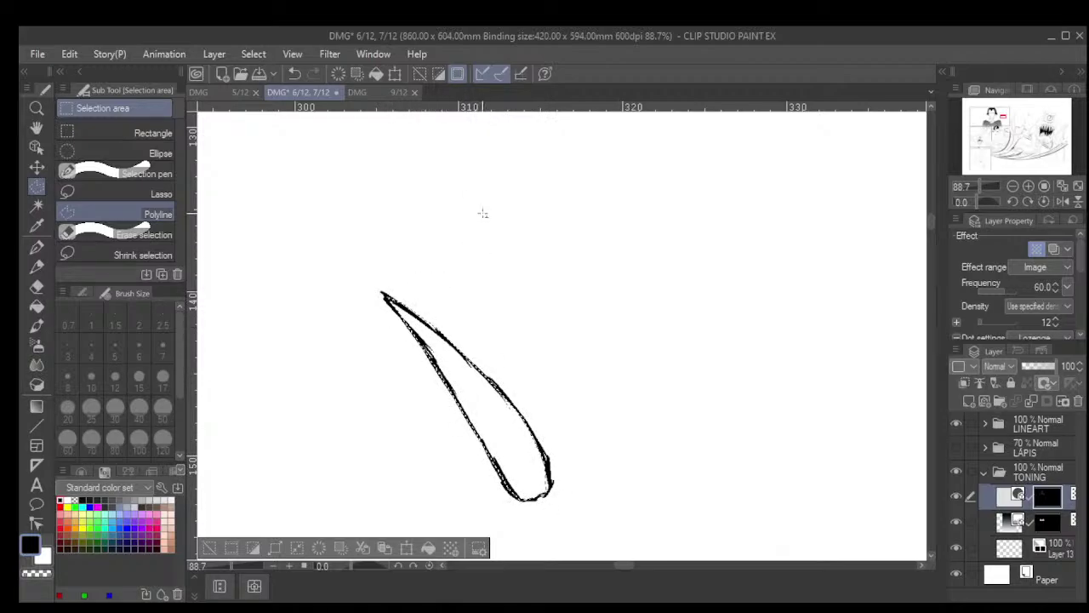
mouse_move(312, 306)
left_mouse_down()
mouse_move(575, 378)
mouse_move(347, 414)
left_mouse_up()
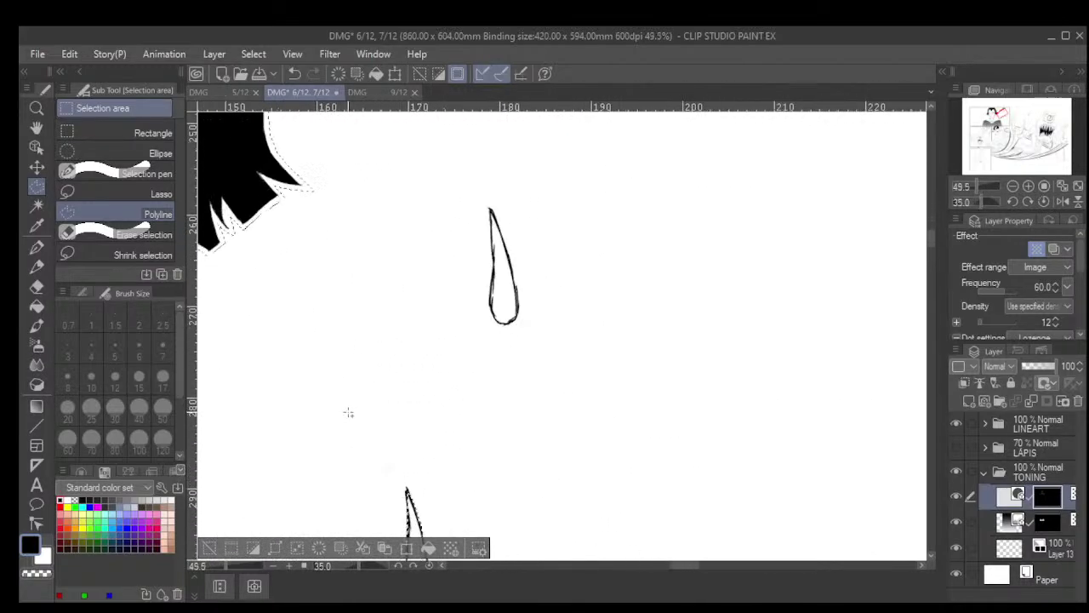
scroll(515, 414, "up", 4)
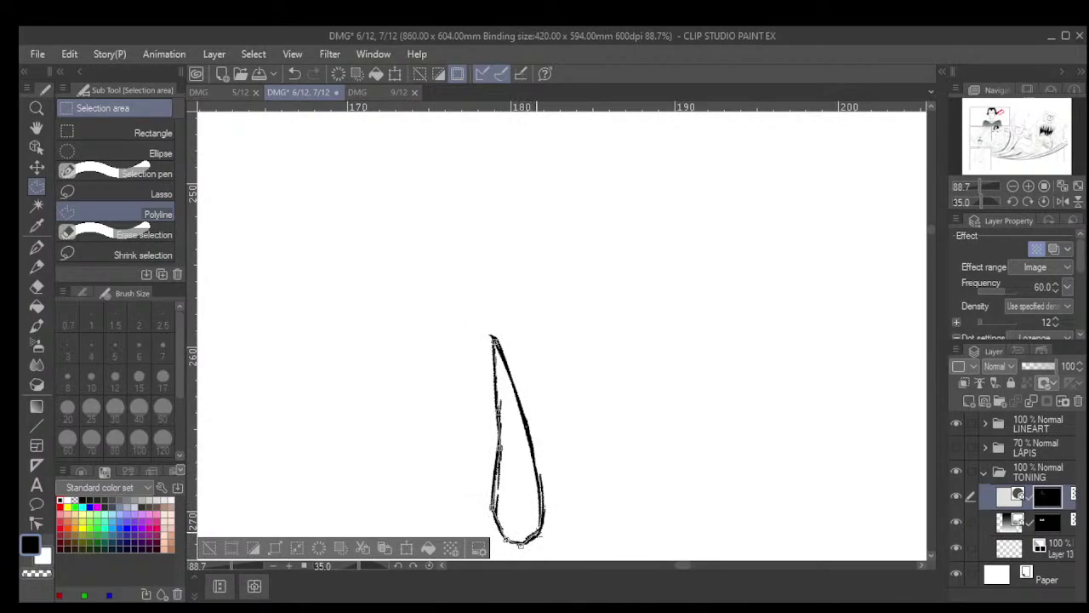
left_click(521, 407)
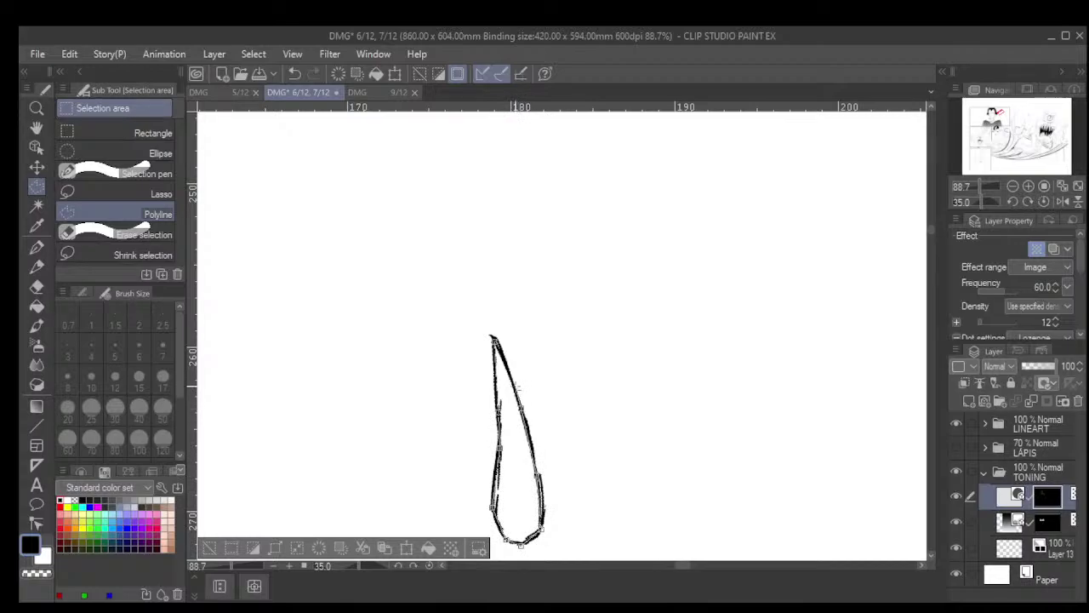
left_click(493, 339)
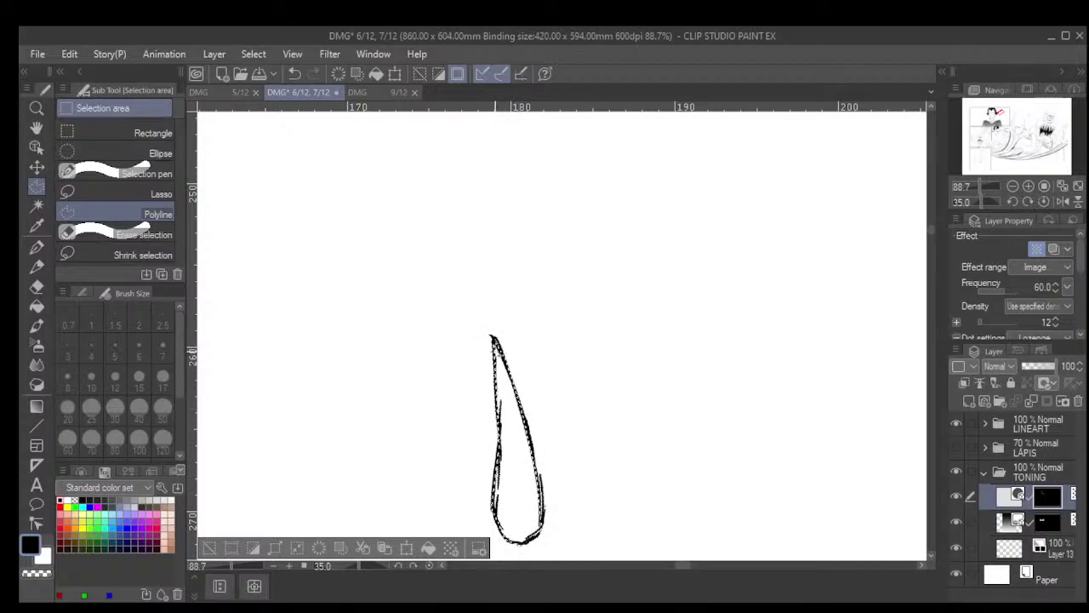
Exclude the larger, lower sweat drop on the man's left-hand side from the background selection by tracing its outline
scroll(584, 277, "down", 10)
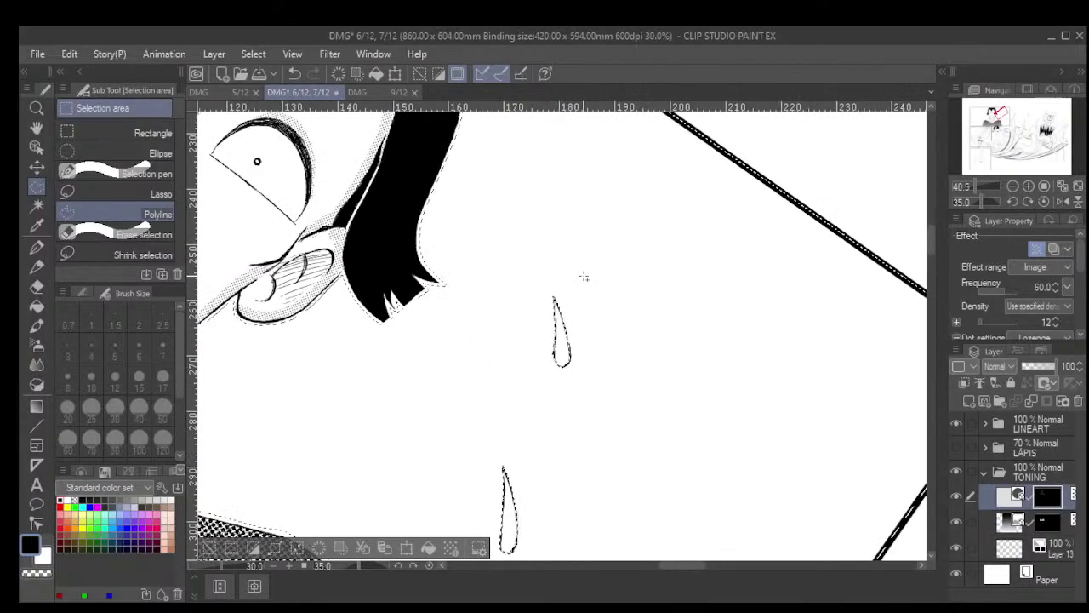
left_click_drag(420, 316, 700, 419)
scroll(656, 392, "up", 2)
scroll(655, 392, "down", 2)
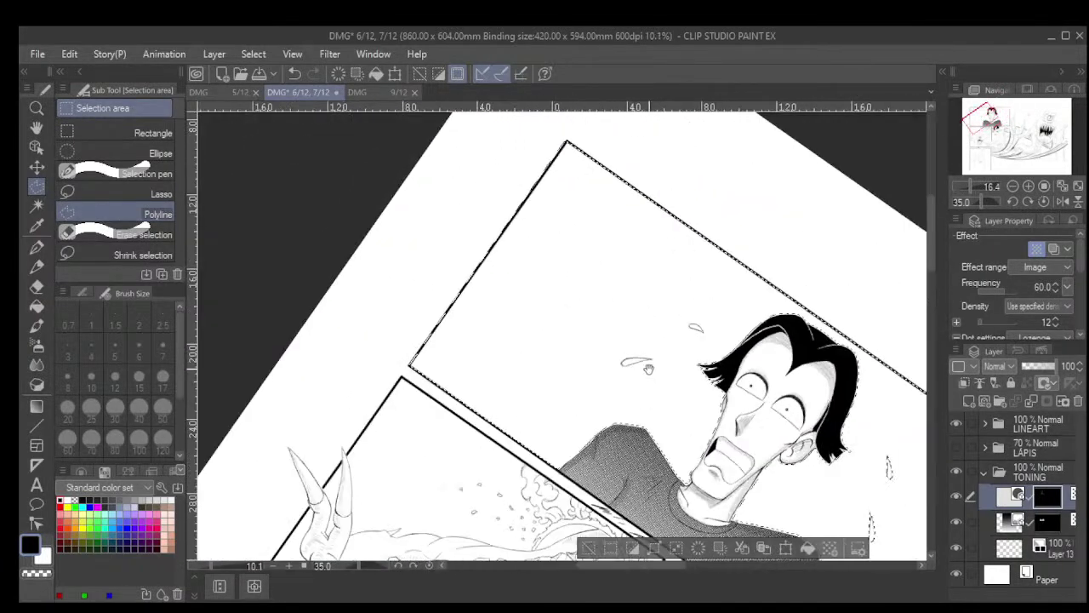
scroll(647, 368, "up", 3)
scroll(644, 364, "up", 6)
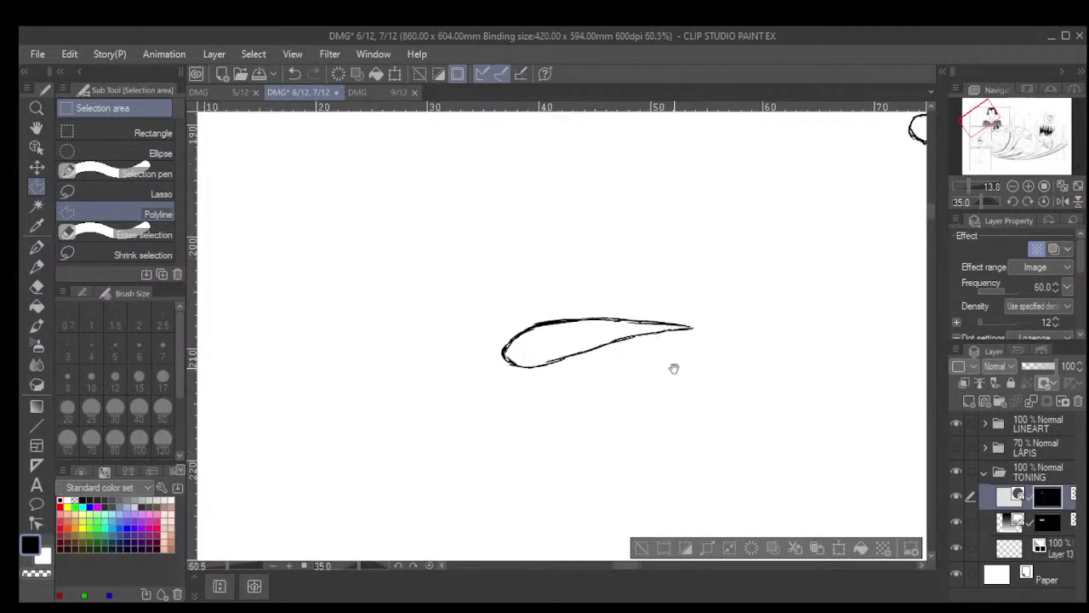
scroll(556, 392, "up", 1)
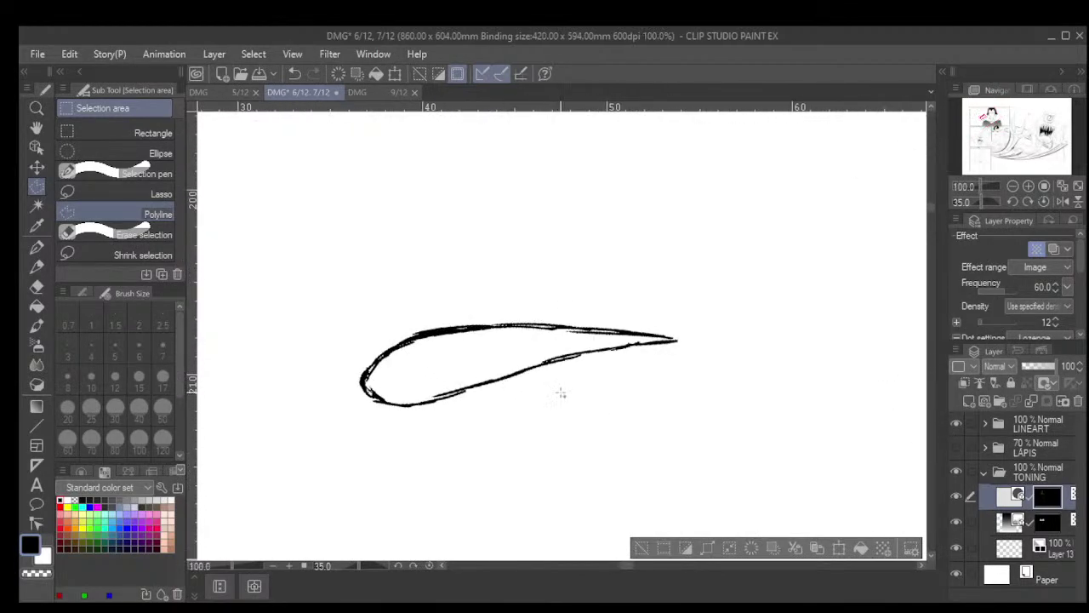
left_click(671, 337)
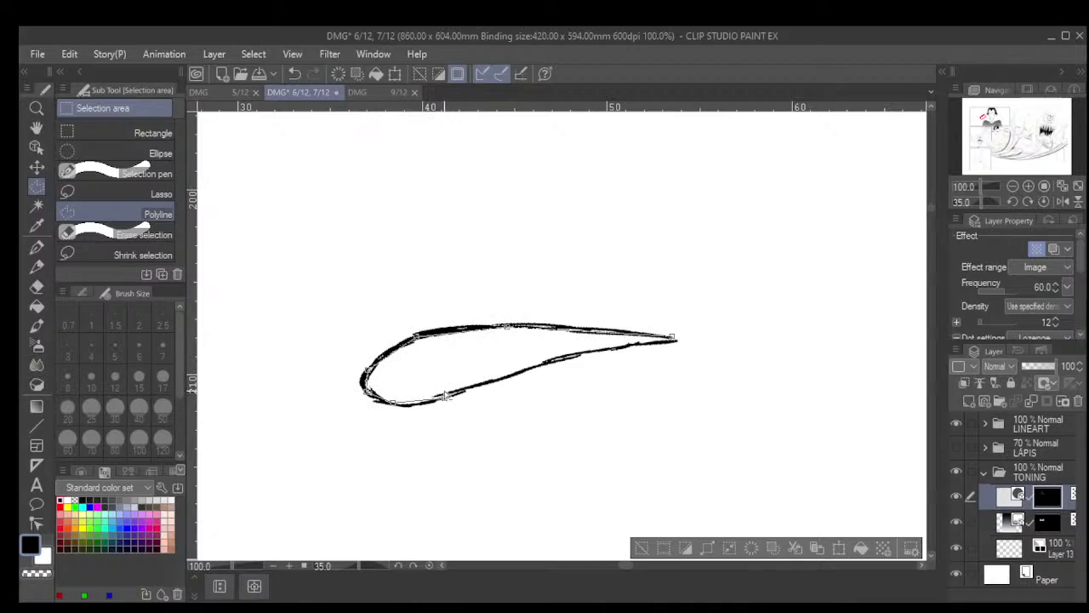
left_click(471, 387)
left_click(555, 358)
left_click(637, 346)
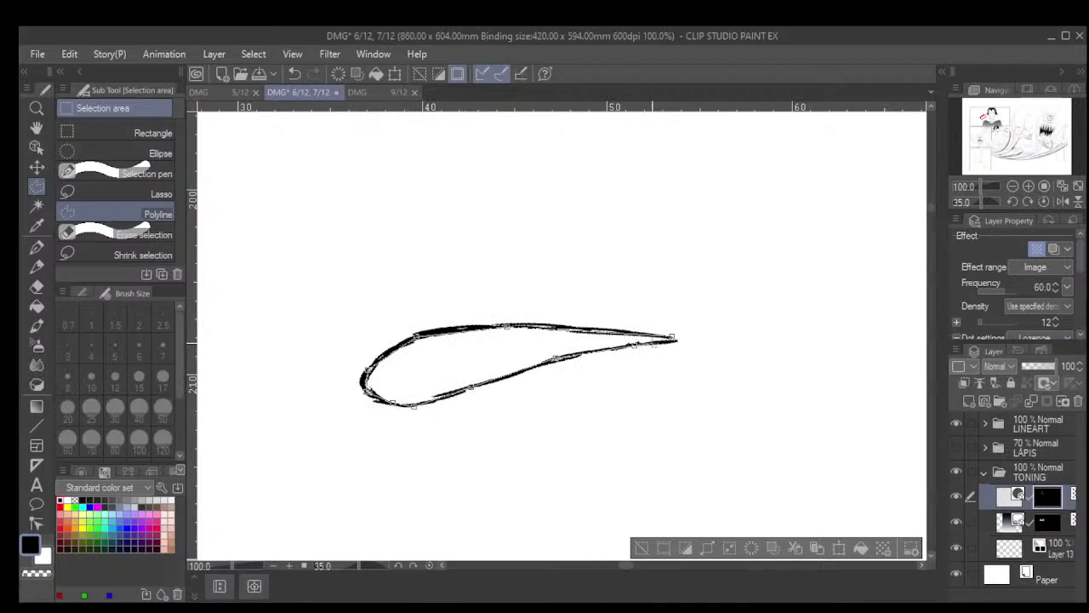
left_click(677, 337)
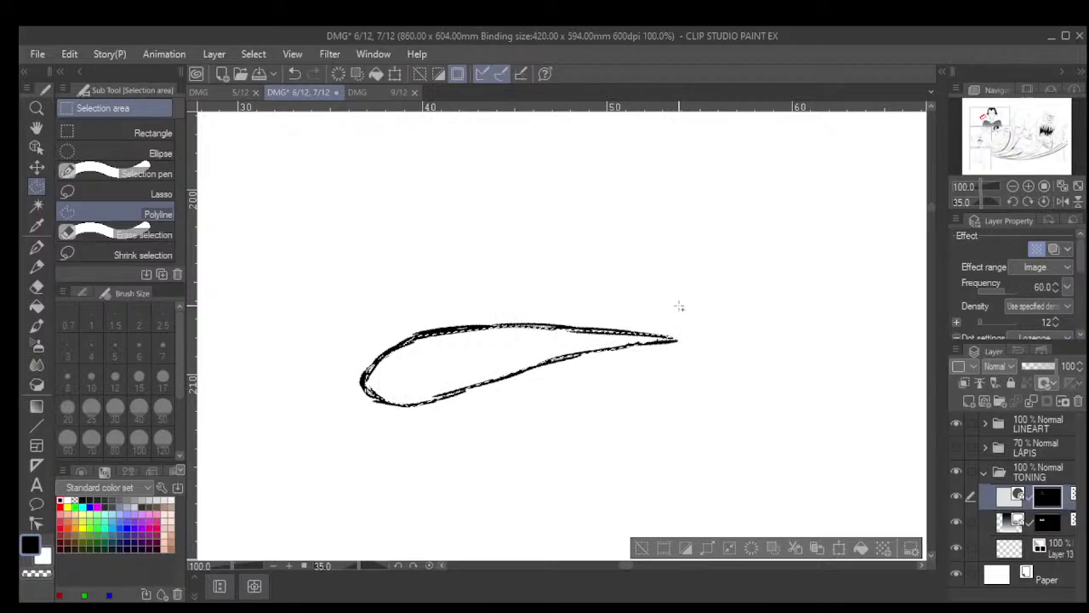
Exclude the small upper sweat drop on the man's left-hand side from the background selection by tracing its outline
scroll(681, 308, "down", 6)
scroll(669, 313, "down", 3)
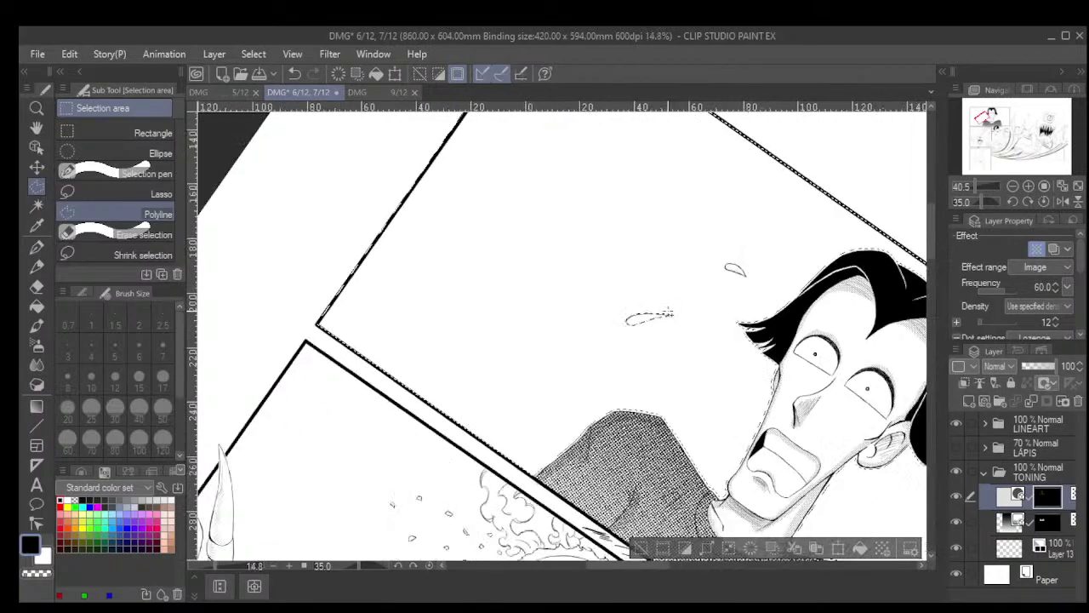
scroll(669, 313, "down", 4)
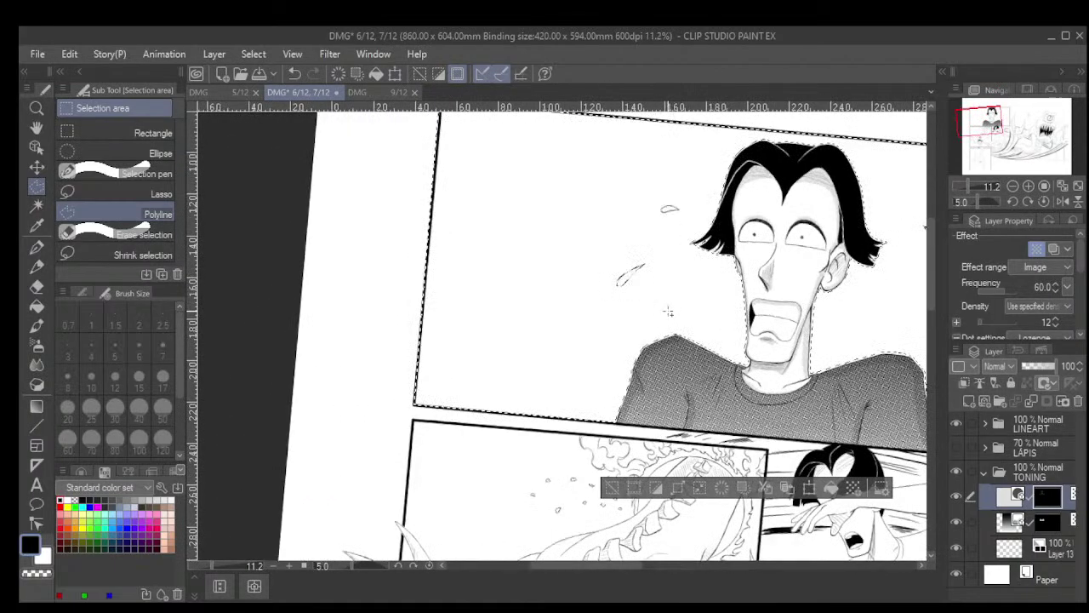
left_click_drag(723, 303, 532, 321)
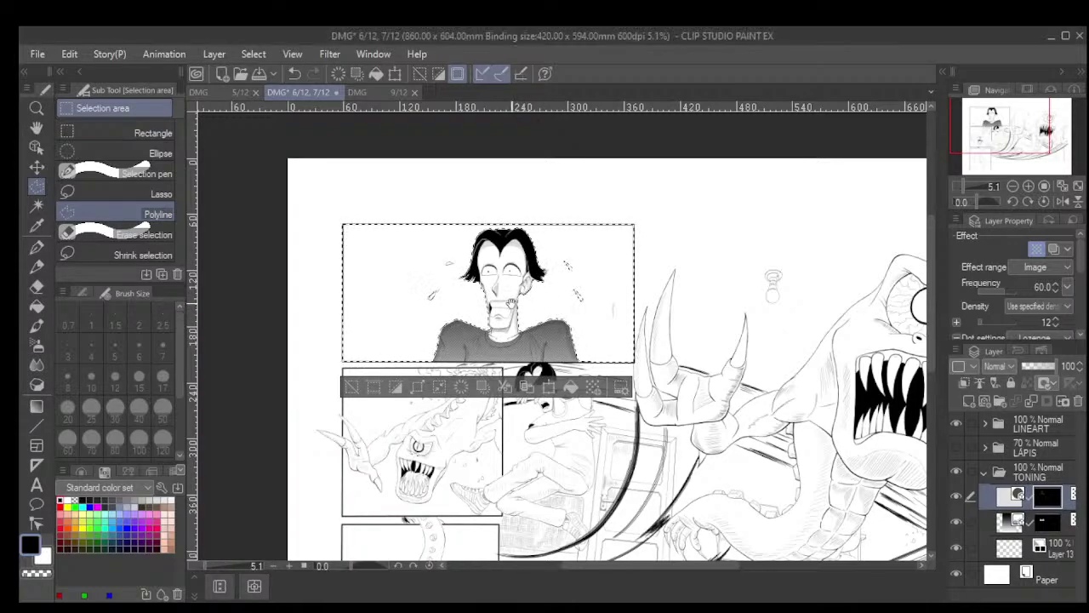
scroll(425, 294, "up", 3)
scroll(383, 285, "up", 5)
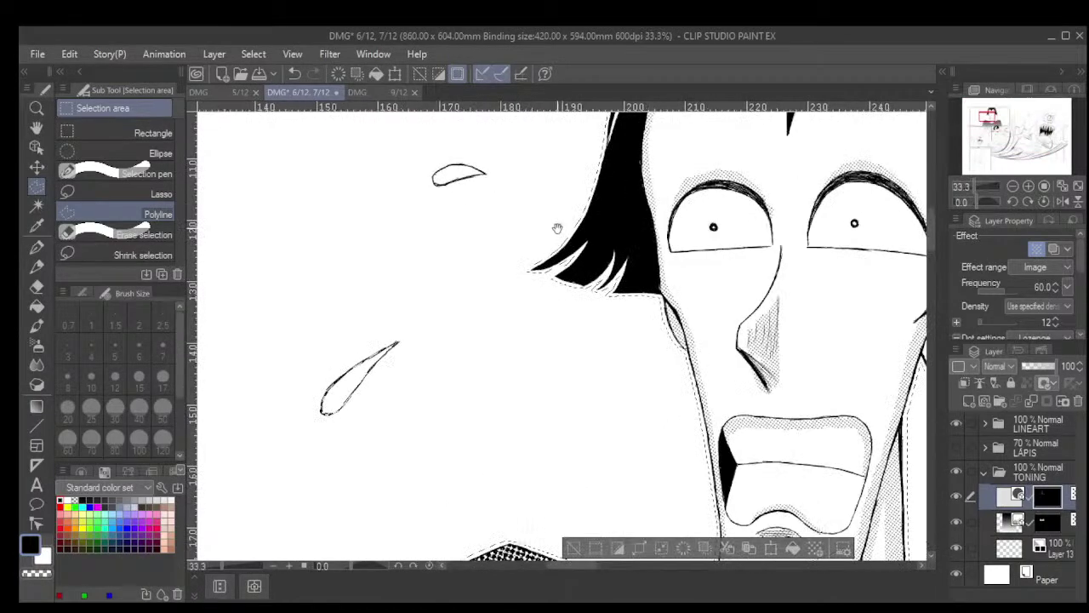
left_click_drag(520, 190, 460, 314)
scroll(460, 315, "up", 5)
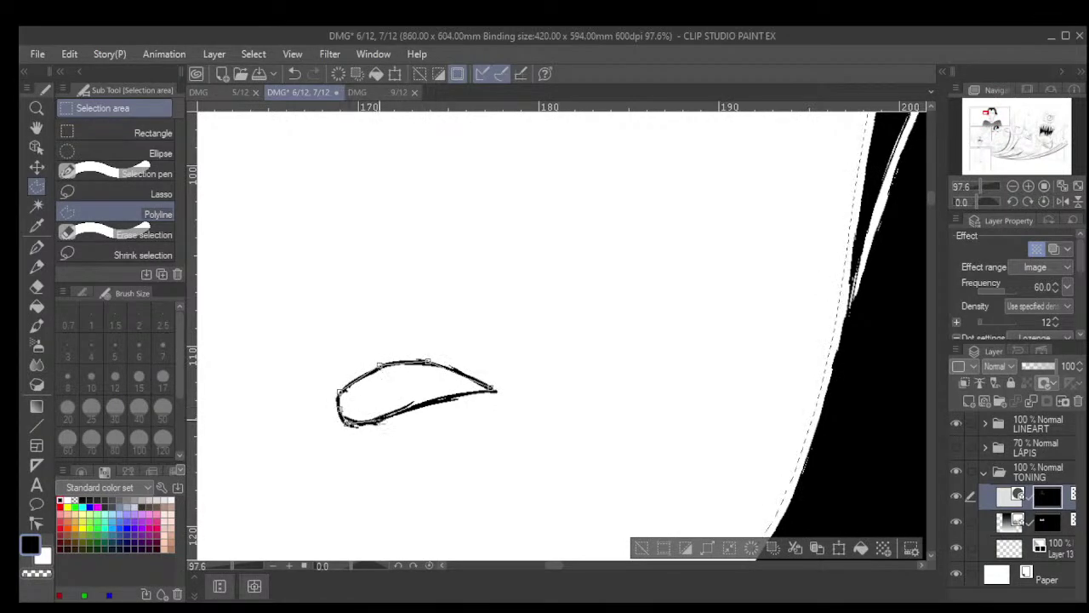
left_click(417, 403)
left_click(459, 397)
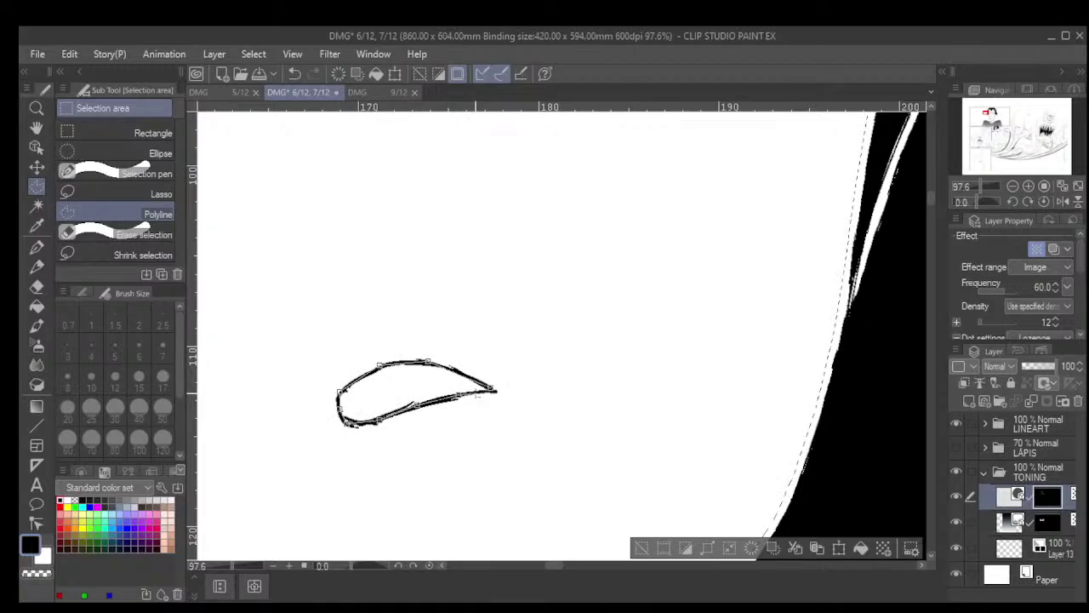
left_click(494, 394)
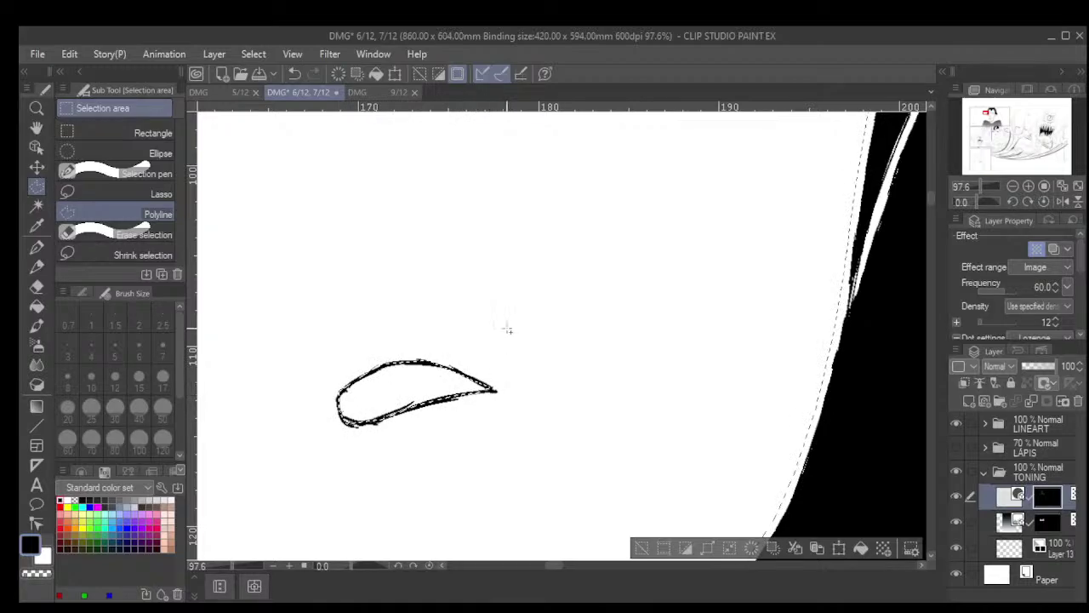
scroll(554, 318, "down", 2)
scroll(554, 318, "down", 8)
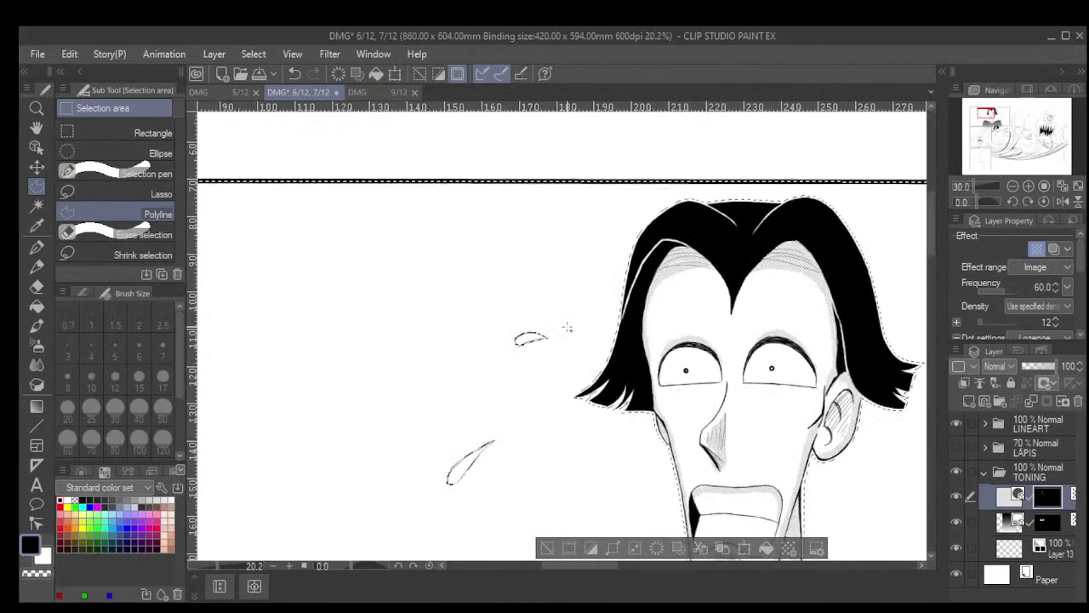
left_click_drag(987, 114, 992, 119)
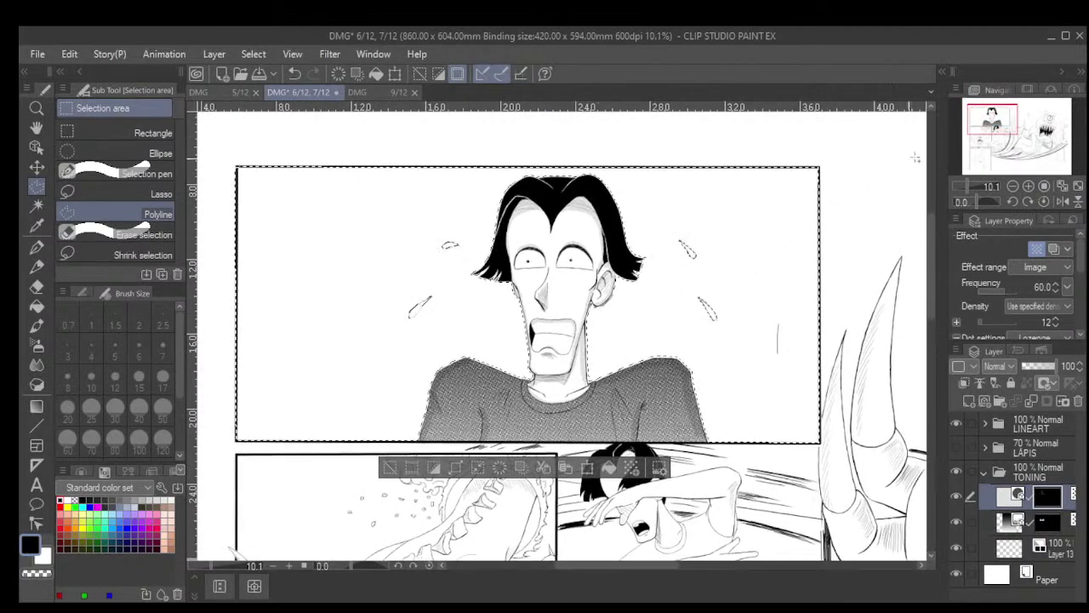
Browse the image materials for a dramatic background effect to place behind the frightened man
left_click(943, 72)
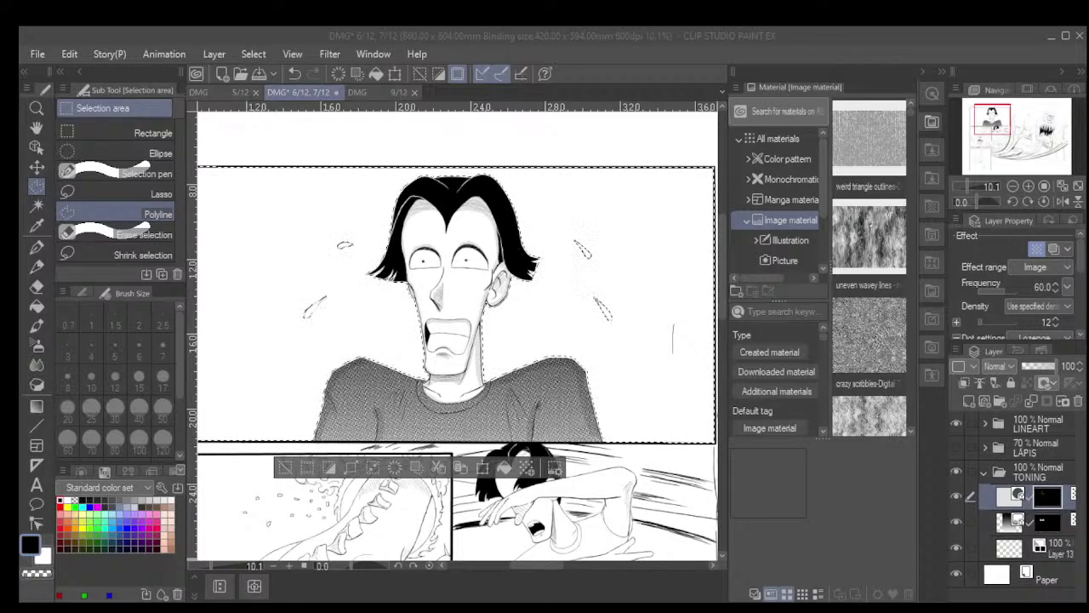
left_click(360, 588)
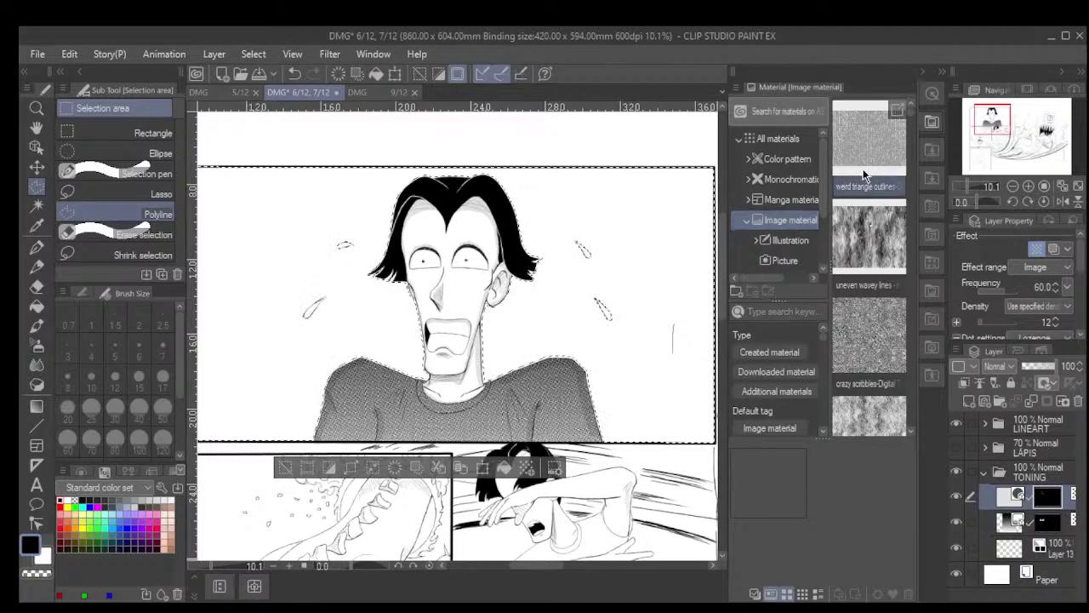
scroll(863, 175, "down", 4)
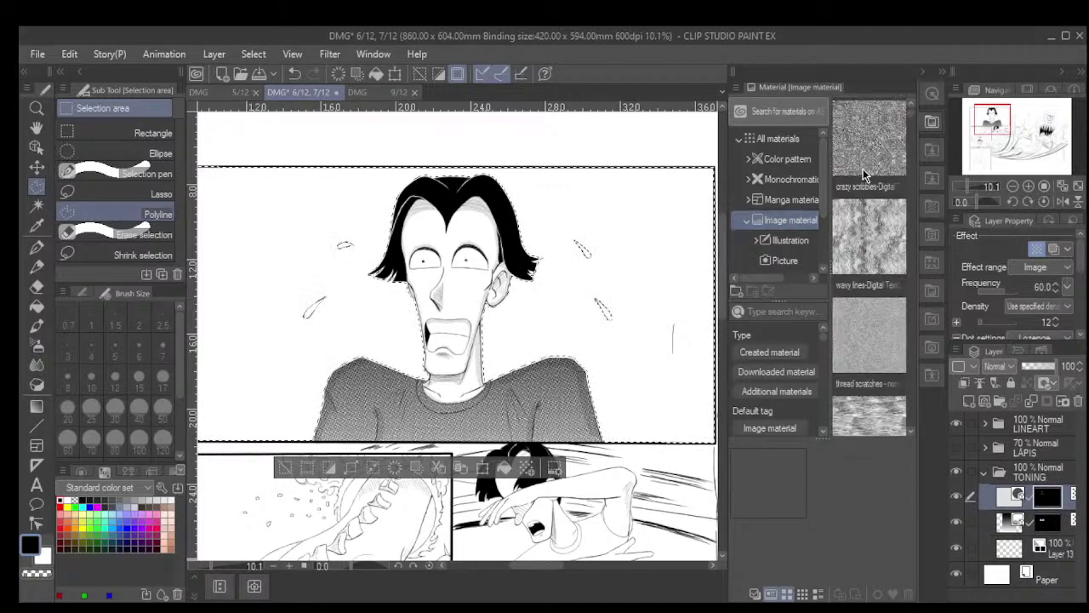
scroll(863, 174, "down", 3)
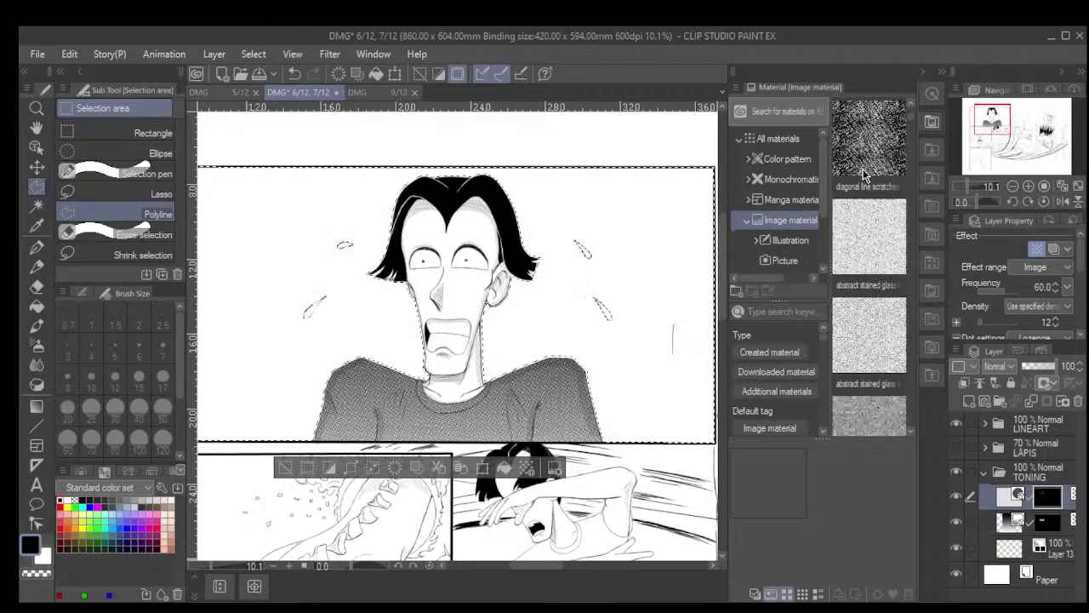
scroll(863, 175, "down", 1)
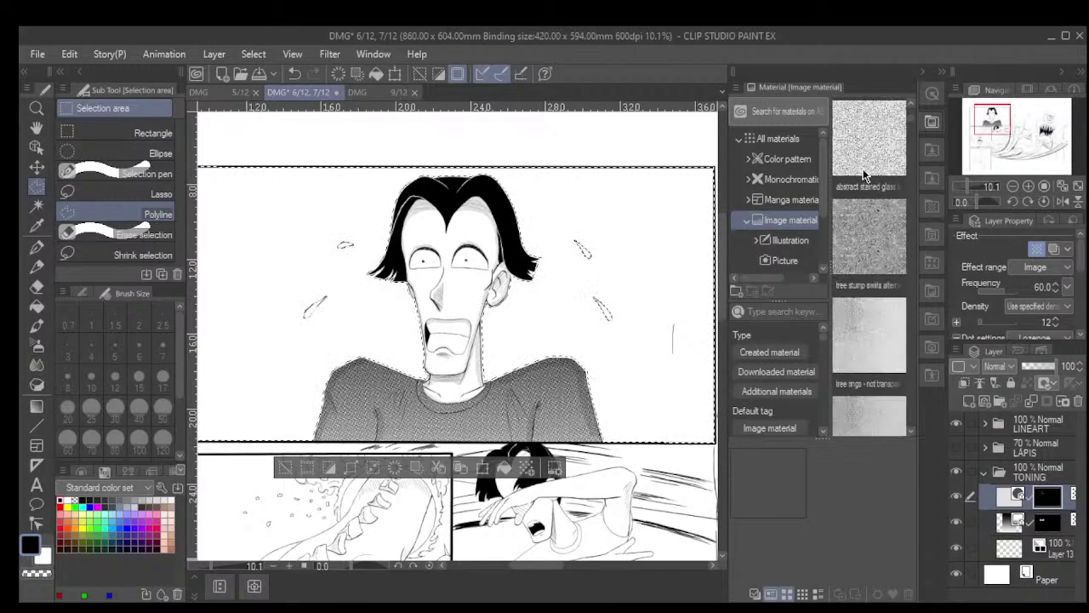
scroll(863, 174, "down", 3)
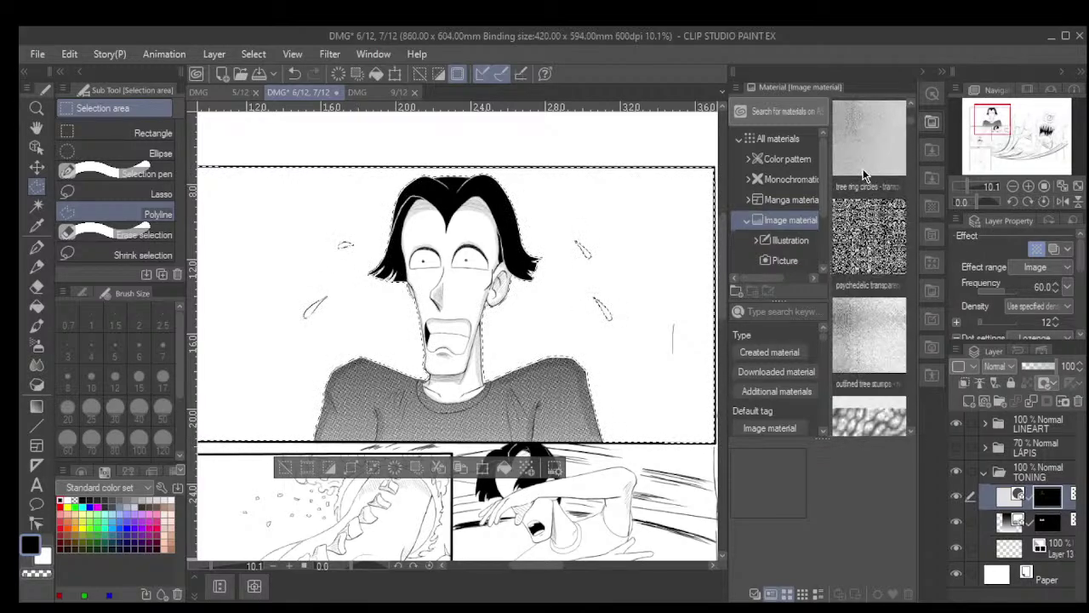
scroll(863, 175, "down", 4)
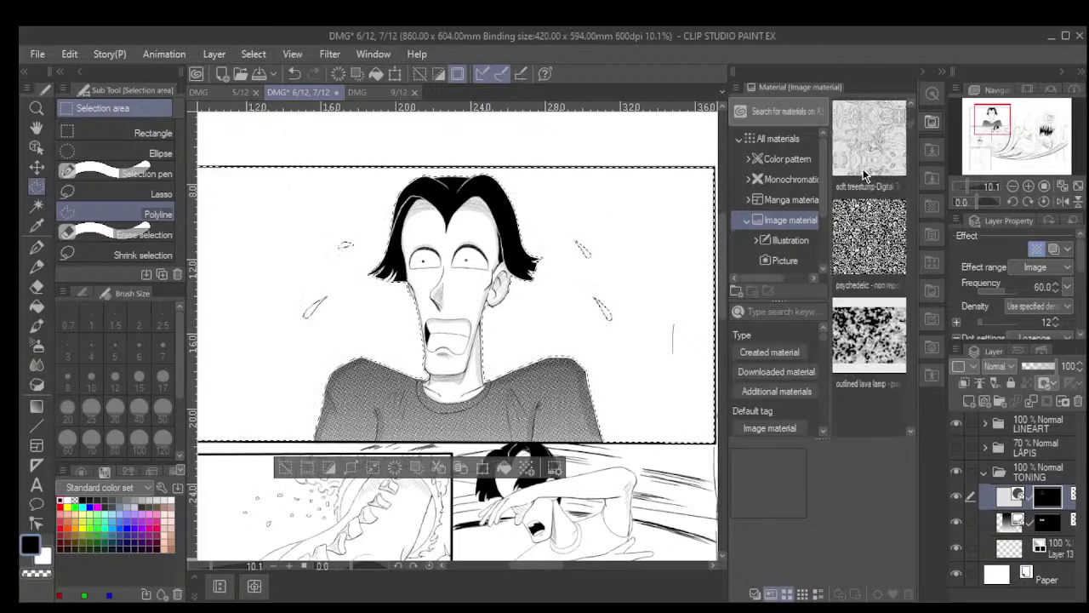
scroll(863, 174, "down", 4)
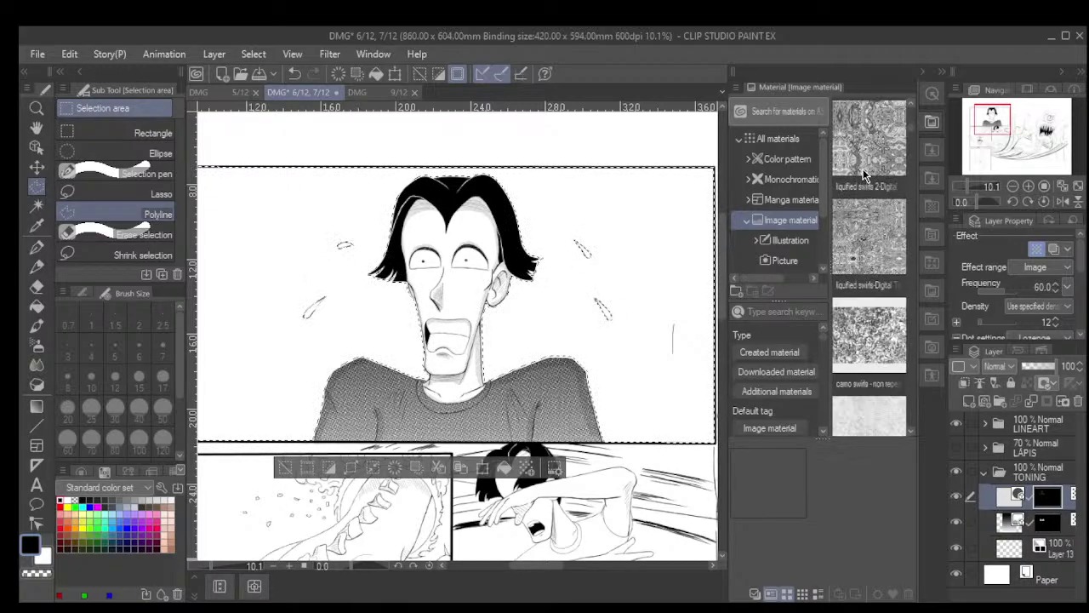
scroll(863, 174, "down", 4)
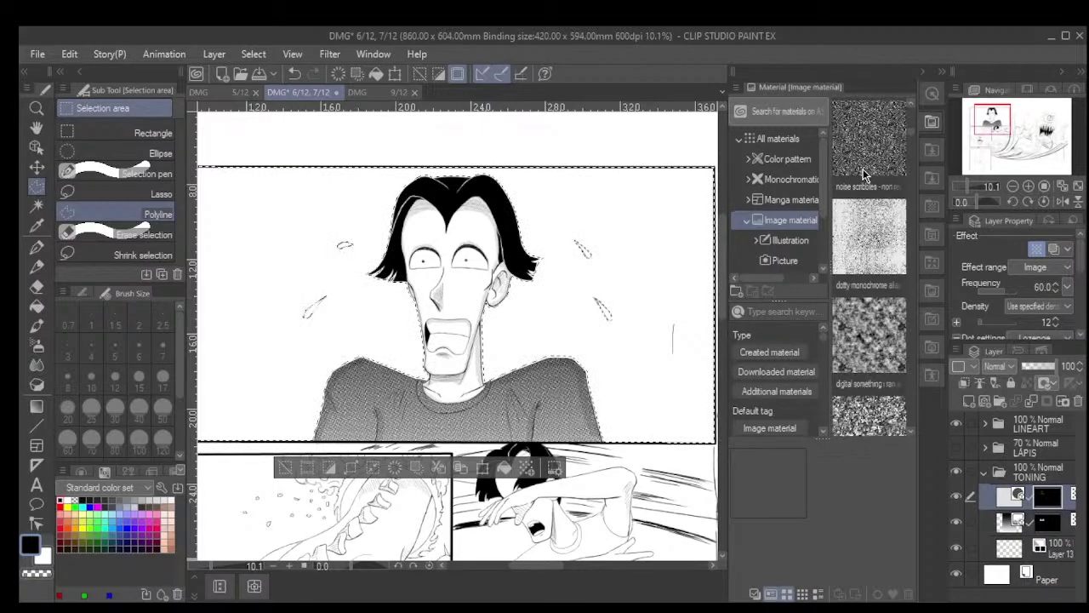
scroll(863, 175, "down", 4)
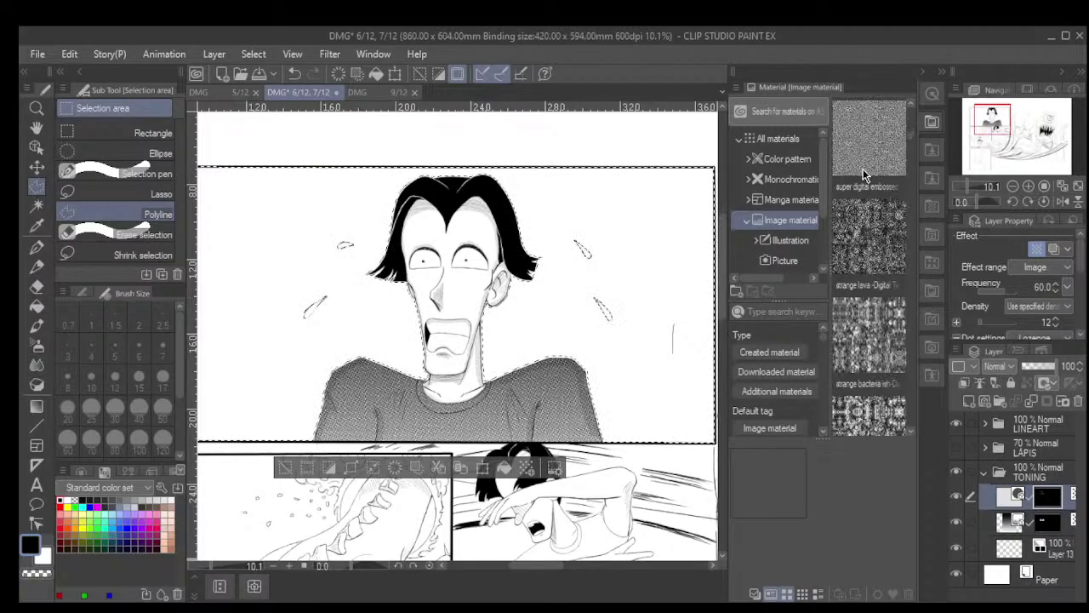
scroll(863, 170, "down", 4)
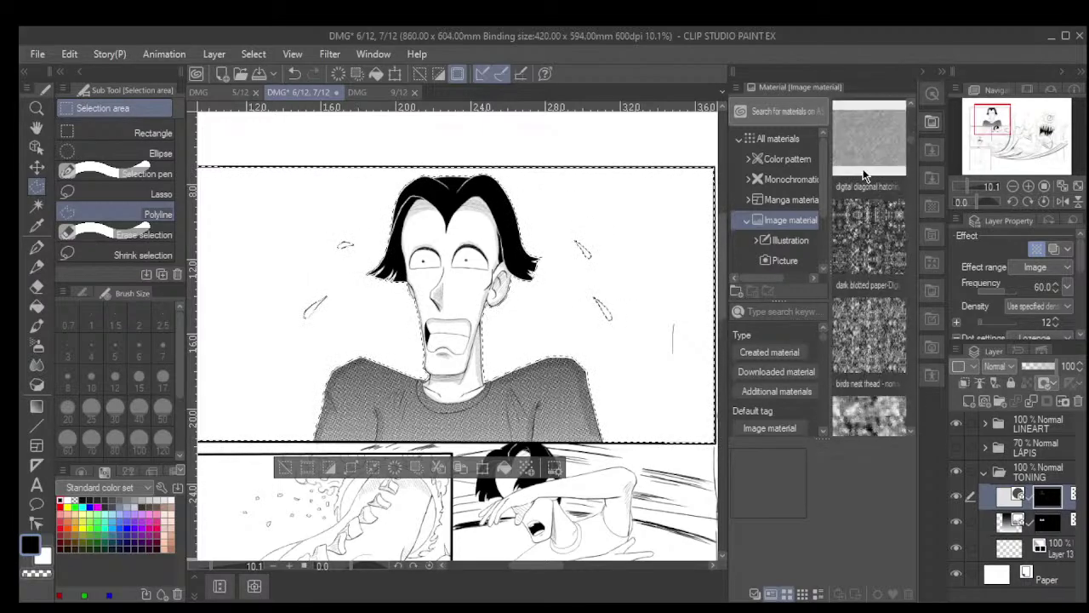
scroll(863, 175, "down", 4)
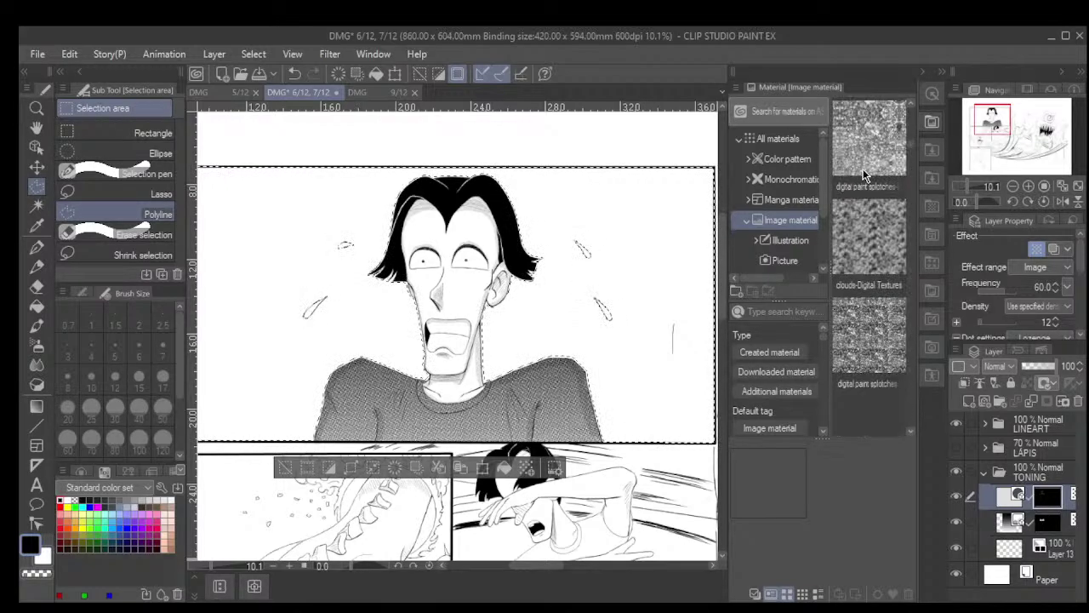
scroll(863, 168, "down", 3)
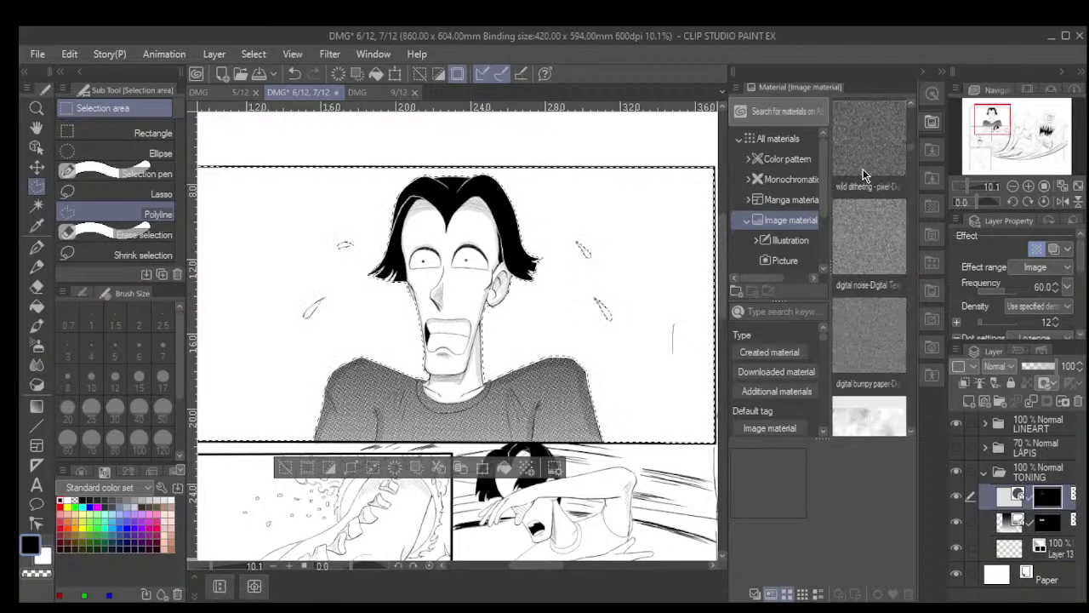
scroll(876, 287, "down", 3)
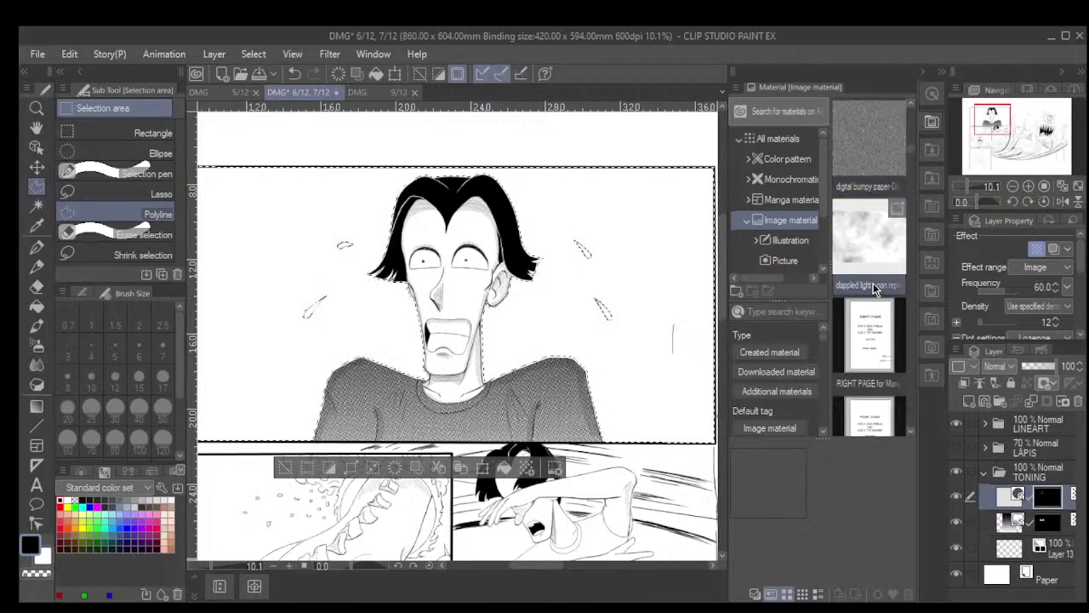
scroll(876, 288, "down", 4)
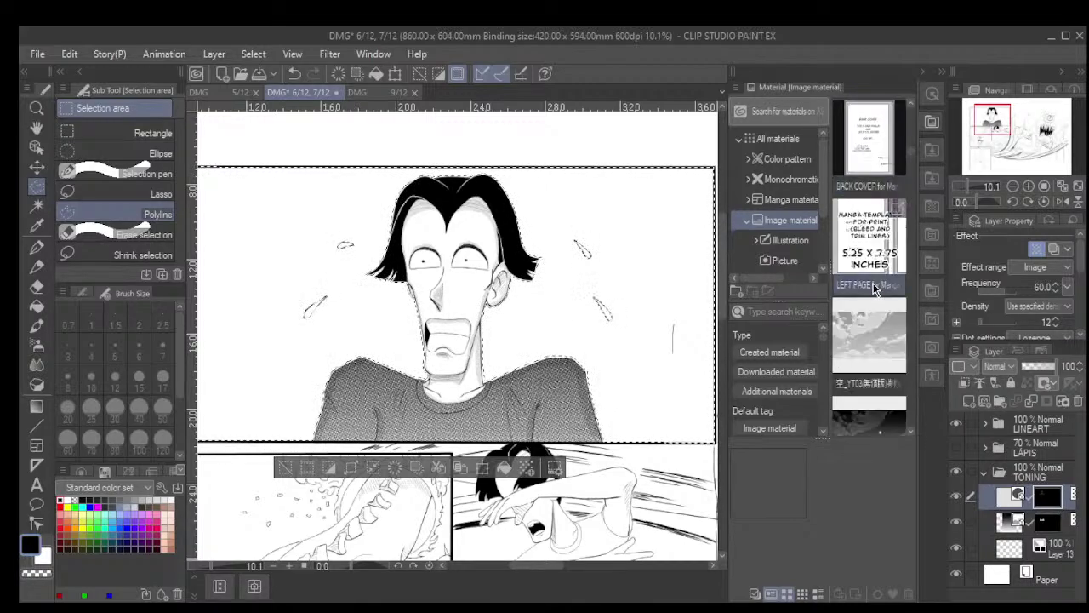
scroll(876, 288, "down", 3)
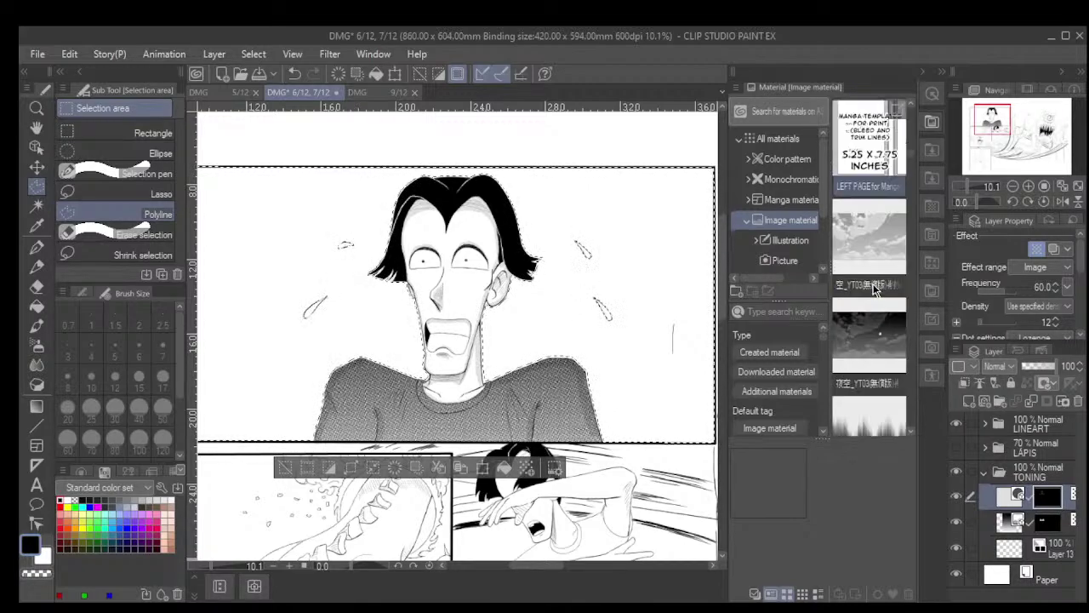
scroll(877, 290, "down", 1)
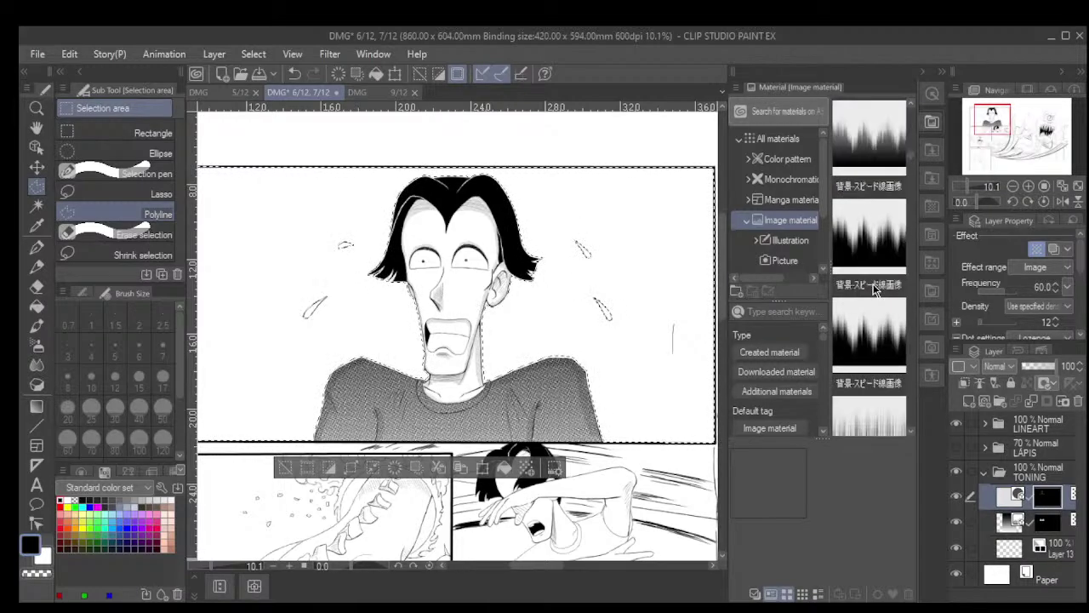
left_click(877, 289)
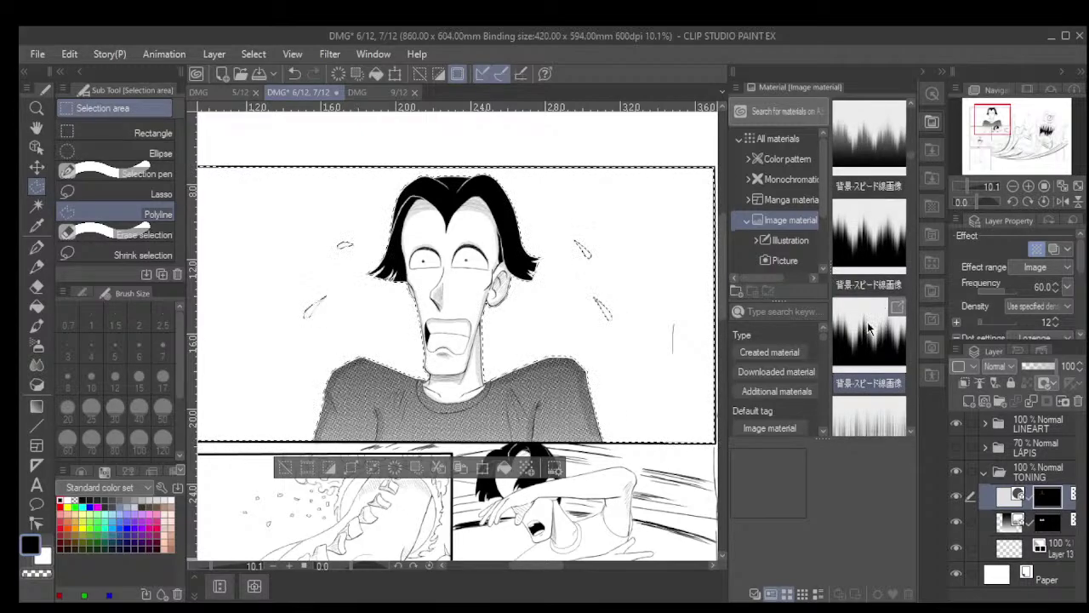
Try the black vertical speed-line image material in the selected background, shift it slightly, and undo its placement
left_click(861, 239)
left_click_drag(861, 239, 411, 377)
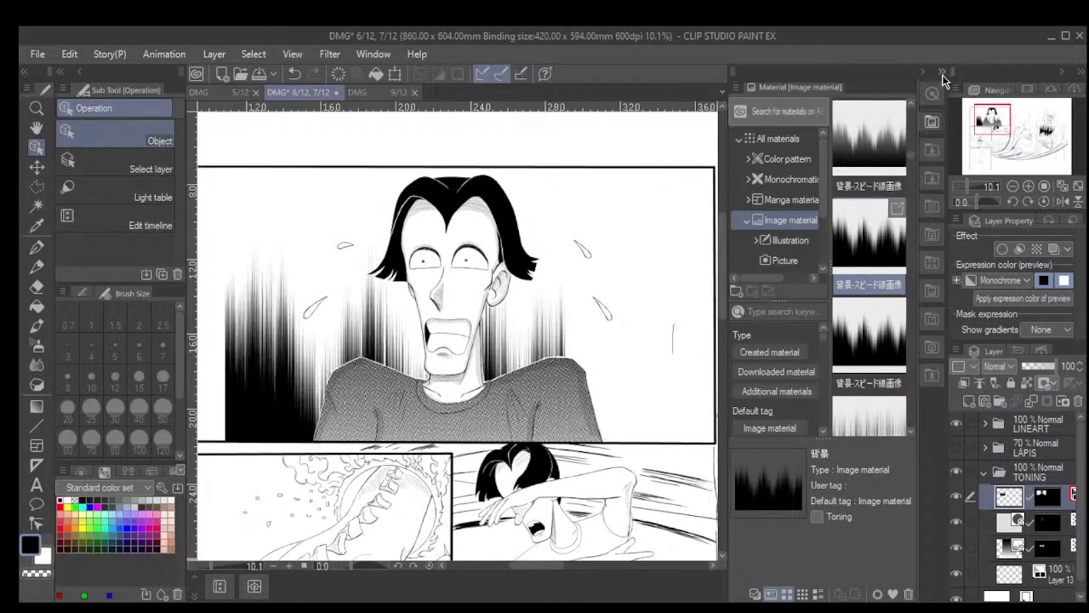
scroll(640, 266, "down", 2)
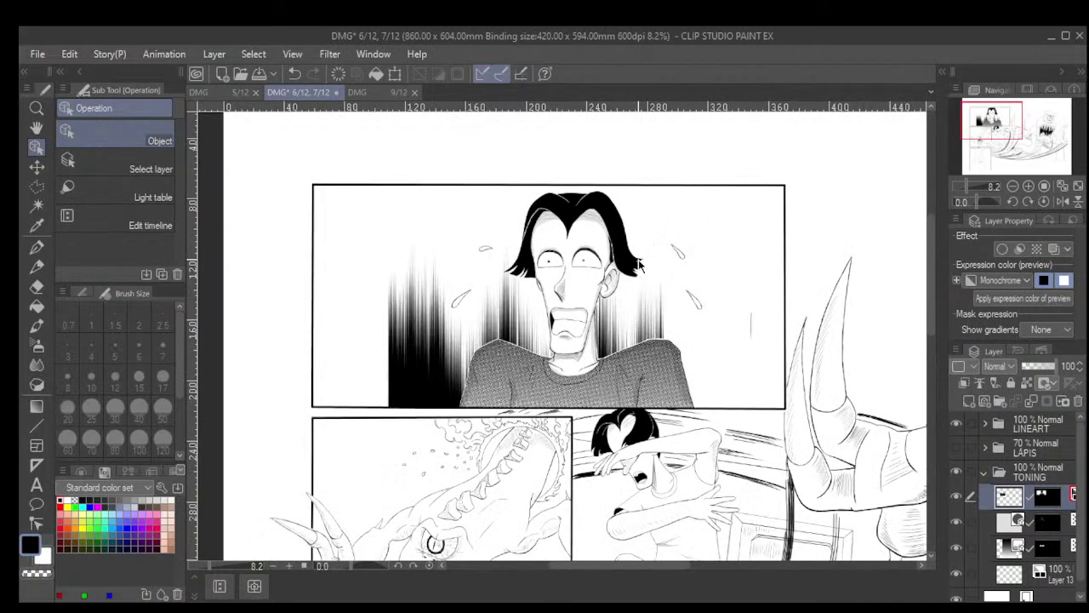
mouse_move(416, 348)
left_mouse_down()
mouse_move(414, 334)
mouse_move(417, 348)
left_mouse_up()
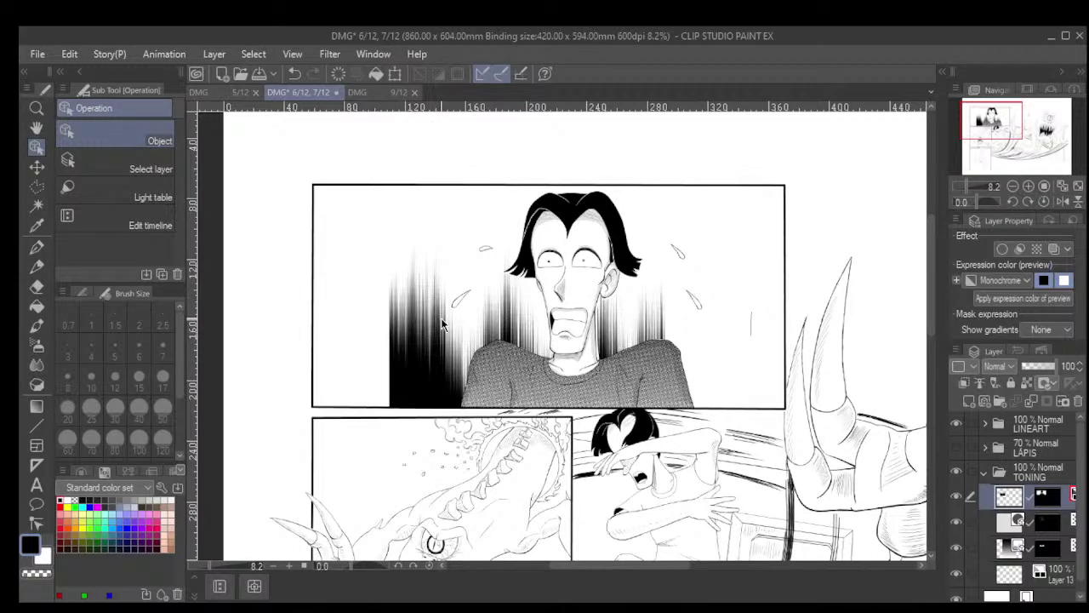
key("ctrl+z")
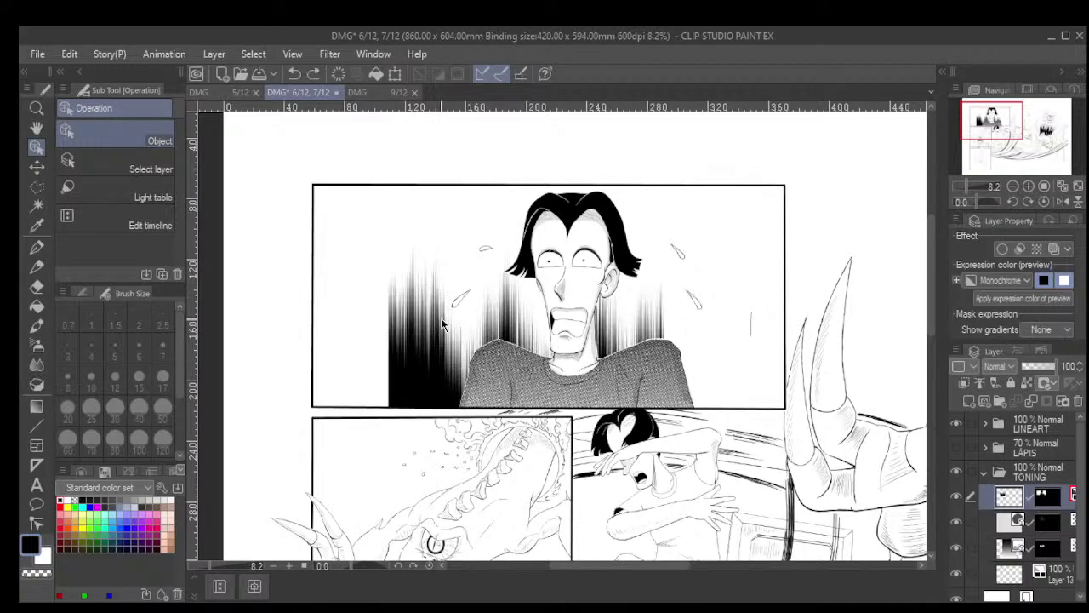
key("ctrl+z")
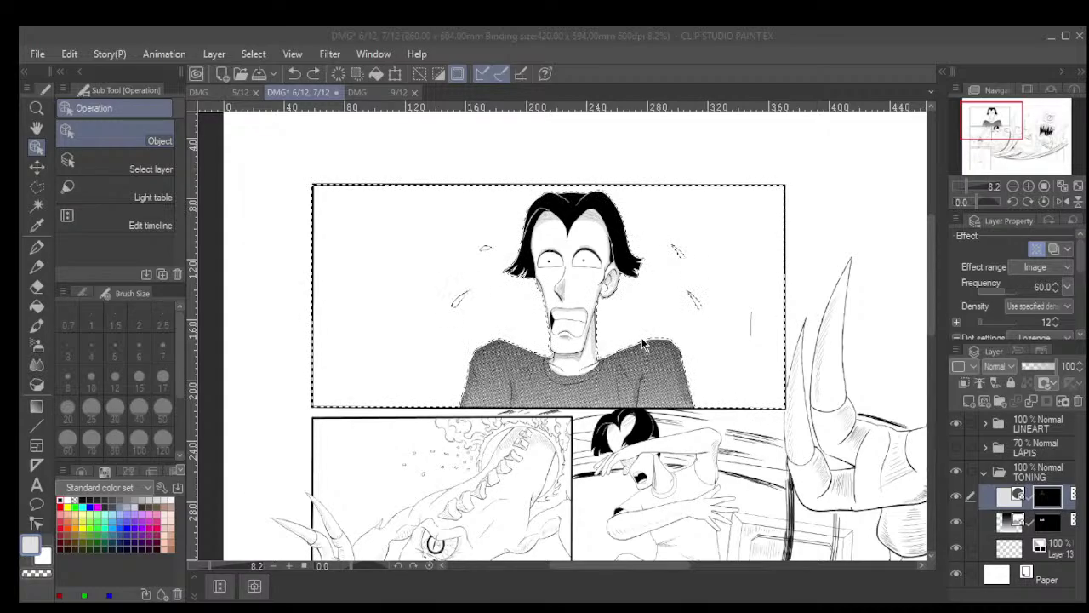
Try the SPEED LINE 20 image material in the selected background, enlarging it around the man and shifting it within the top panel
left_click(612, 373)
key("ctrl+v")
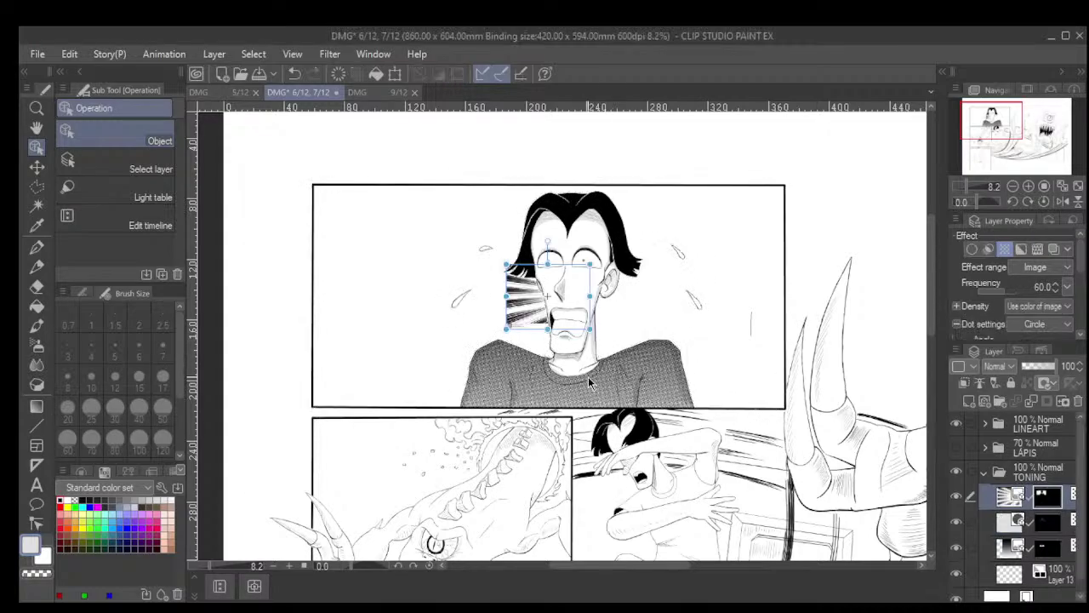
left_click_drag(590, 328, 711, 421)
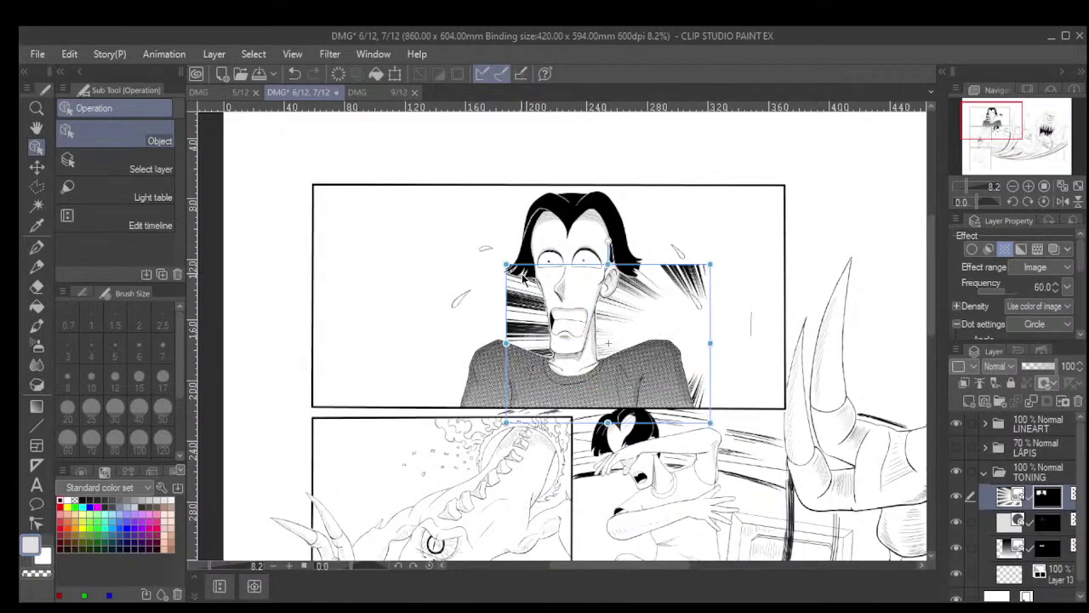
left_click_drag(504, 264, 402, 145)
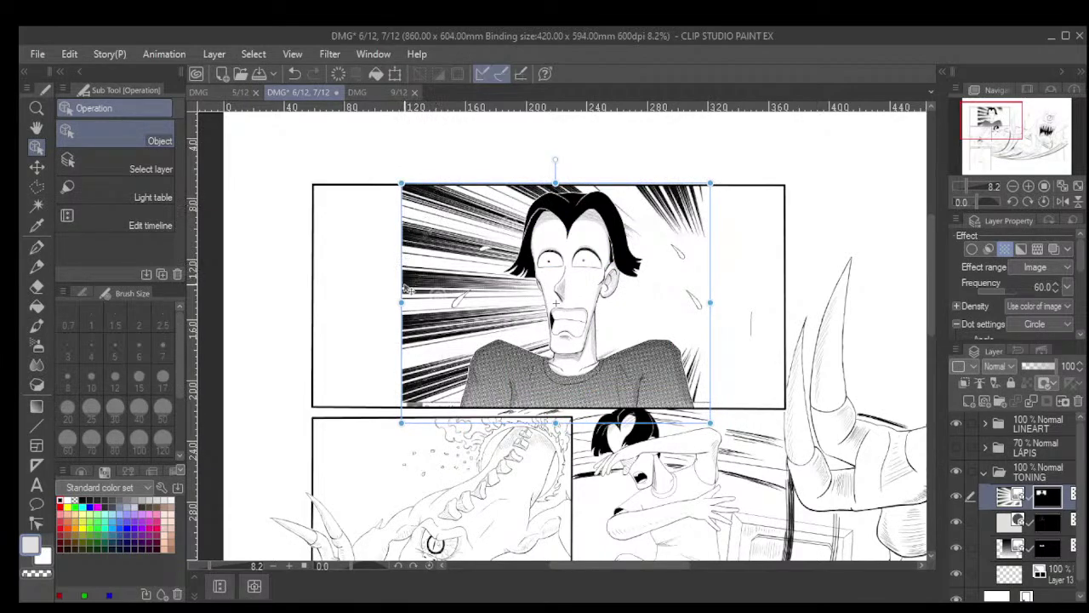
left_click_drag(402, 184, 329, 134)
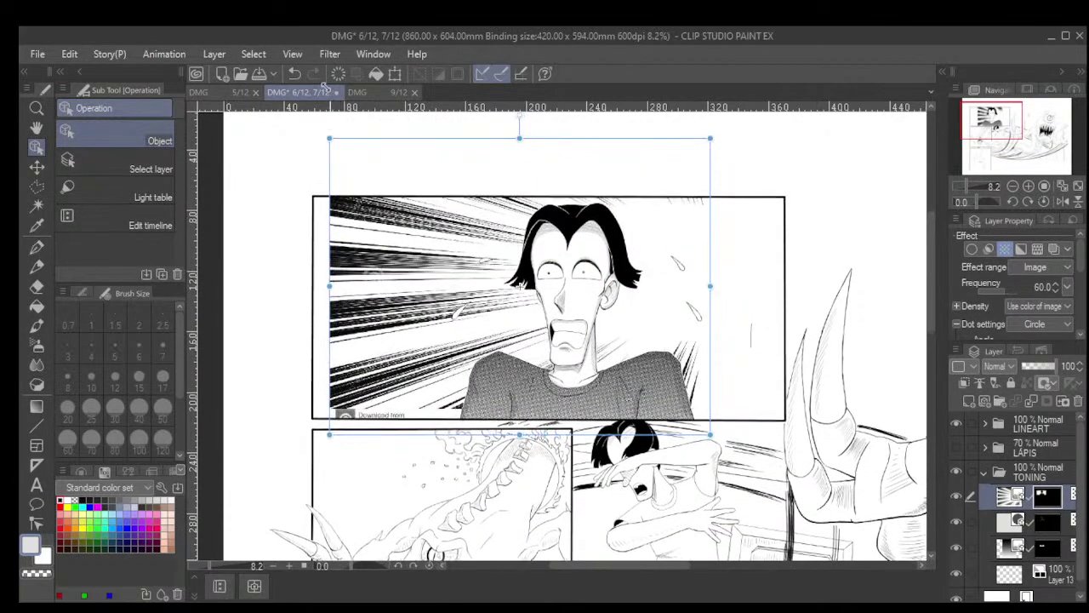
scroll(409, 205, "up", 2)
left_click_drag(408, 170, 437, 211)
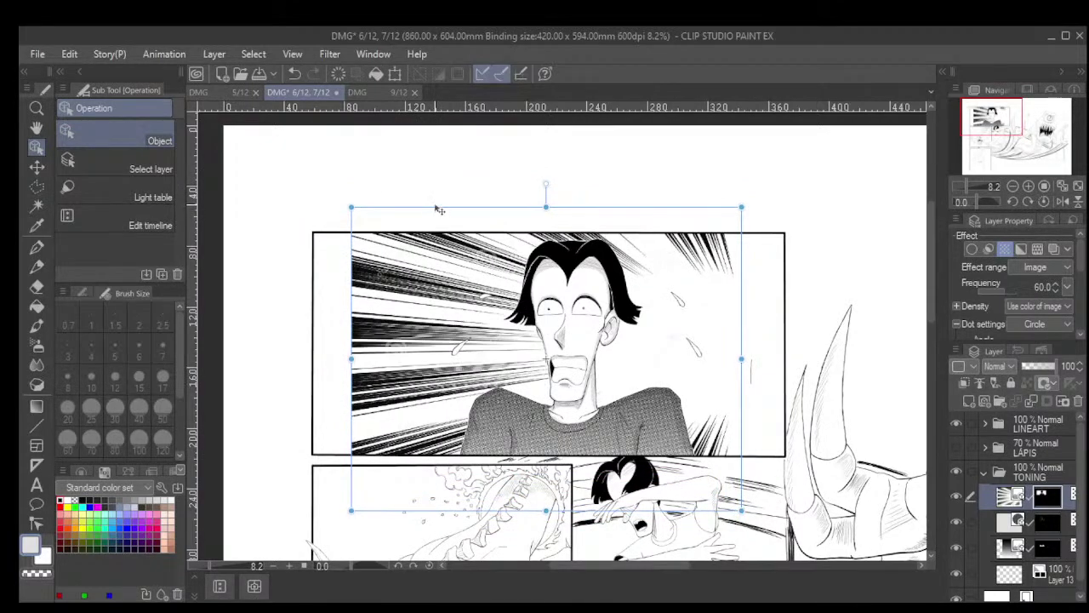
Set the transform mode for the placed speed-line image to Free Transform
left_click(81, 294)
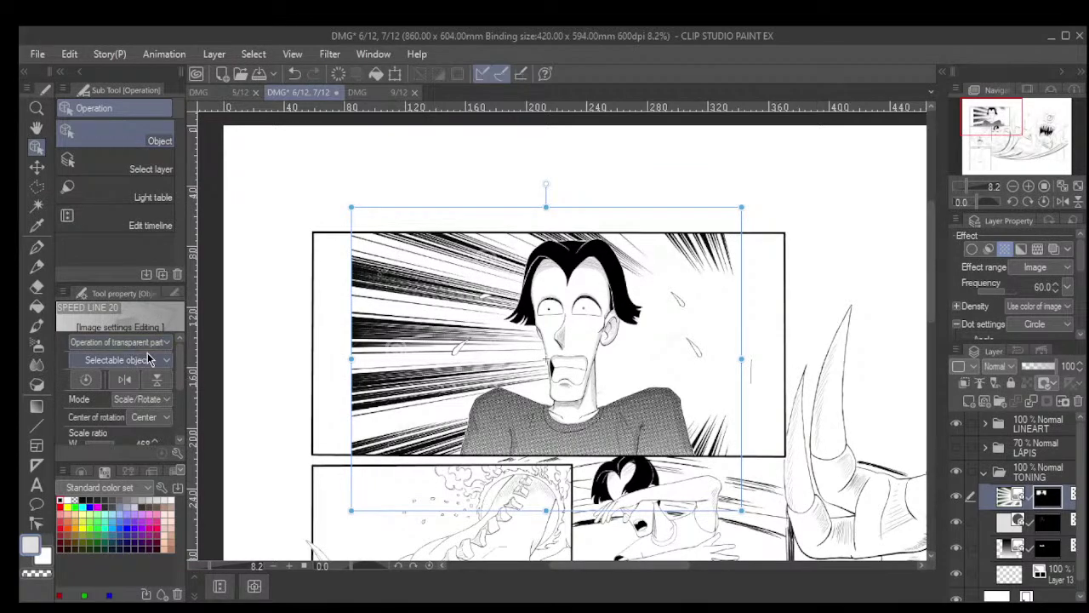
left_click(166, 404)
left_click(157, 468)
Try widening the SPEED LINE 20 image to both side borders of the top panel, reposition it, and undo its transformations and placement
left_click_drag(351, 360, 314, 363)
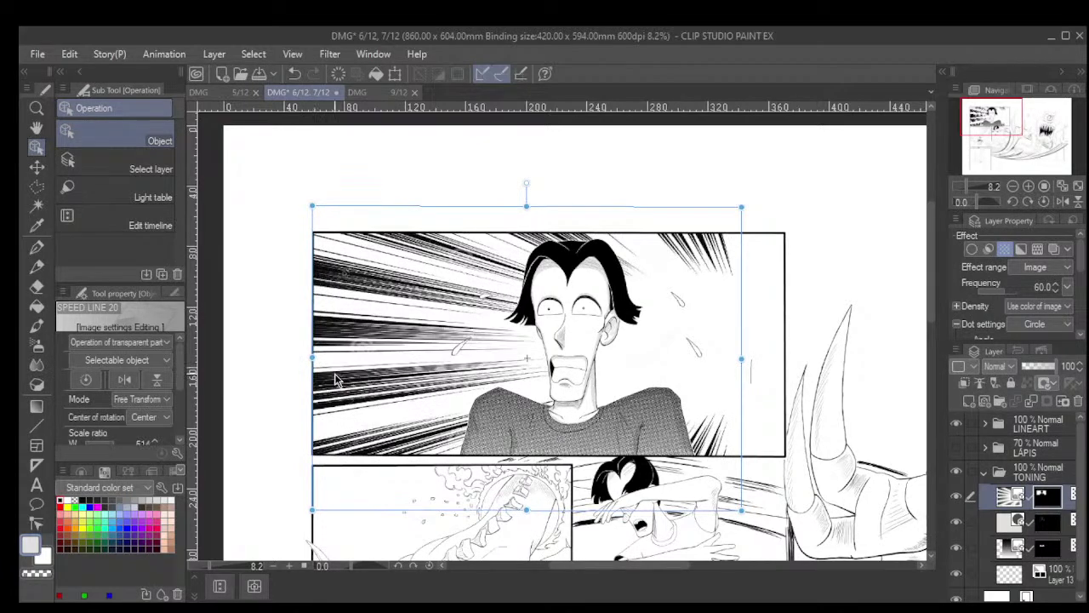
left_click_drag(742, 358, 785, 364)
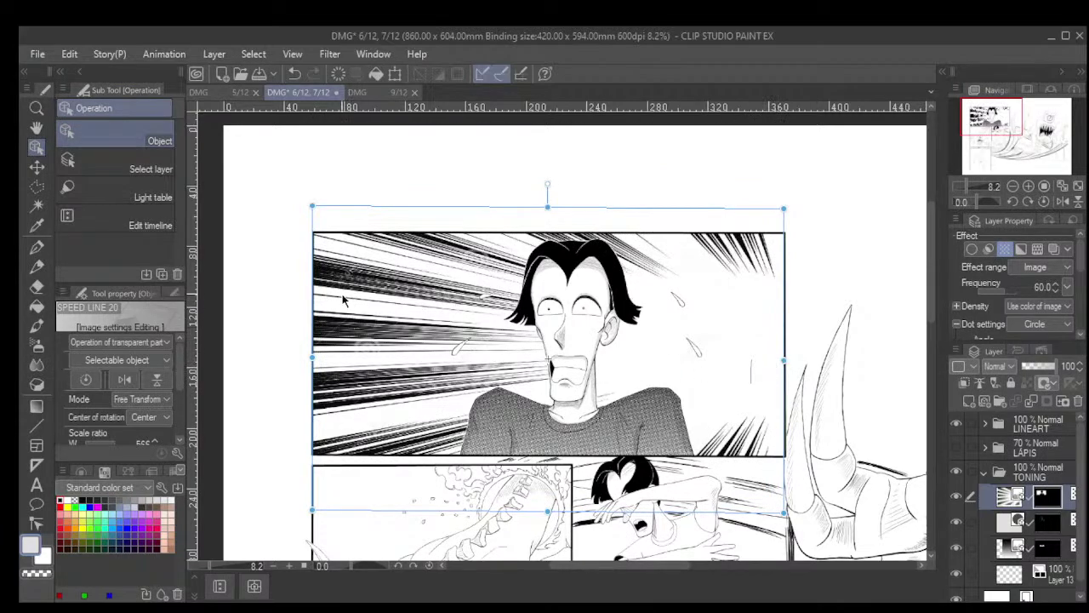
left_click_drag(311, 359, 229, 361)
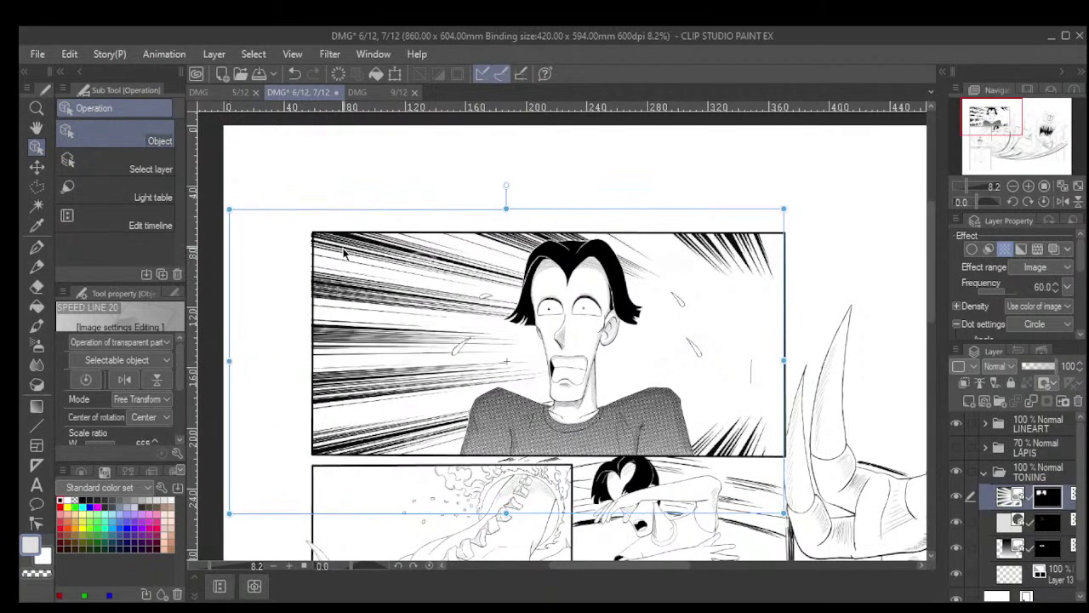
left_click_drag(361, 215, 279, 211)
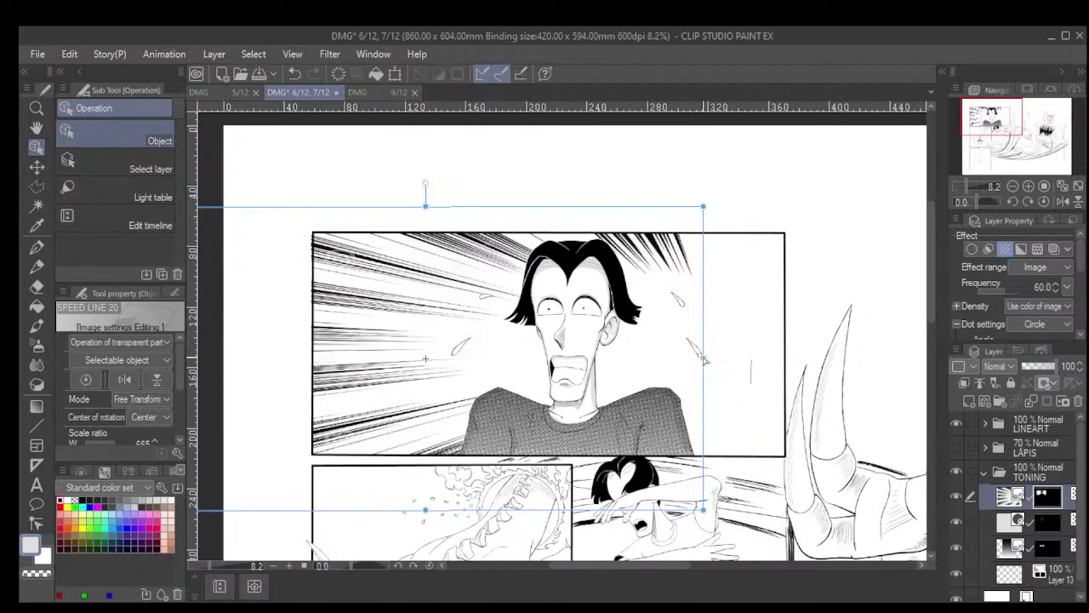
mouse_move(703, 358)
left_mouse_down()
mouse_move(777, 366)
mouse_move(709, 362)
mouse_move(719, 370)
left_mouse_up()
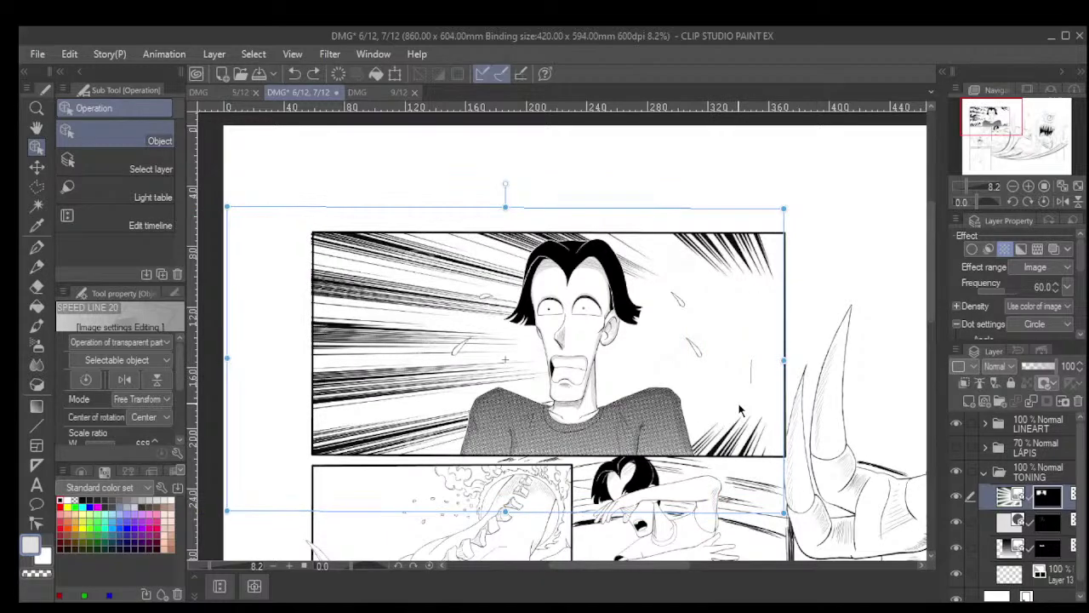
key("ctrl+z")
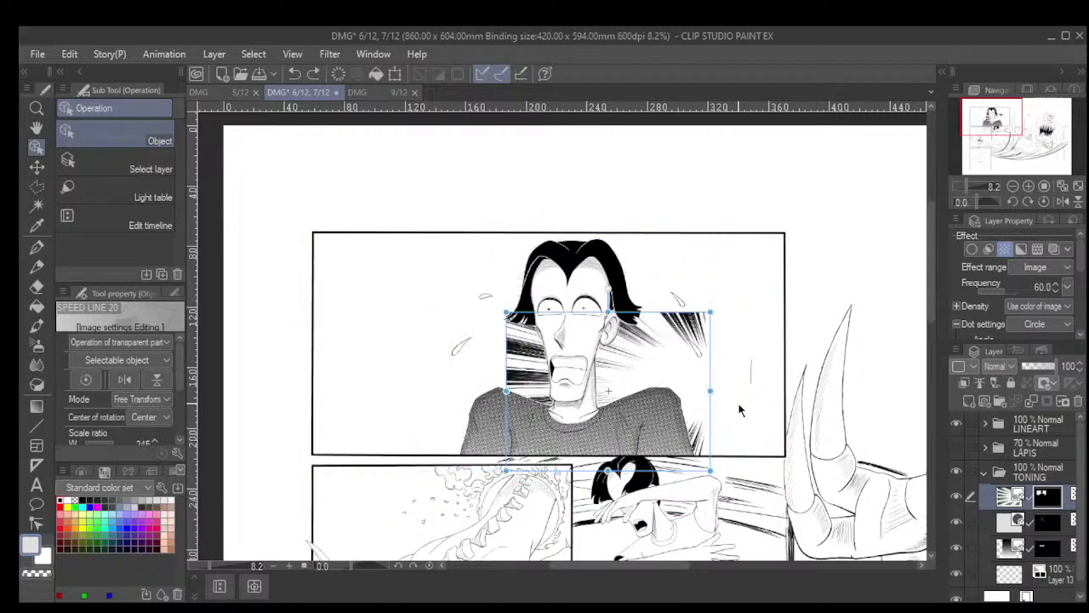
key("ctrl+z")
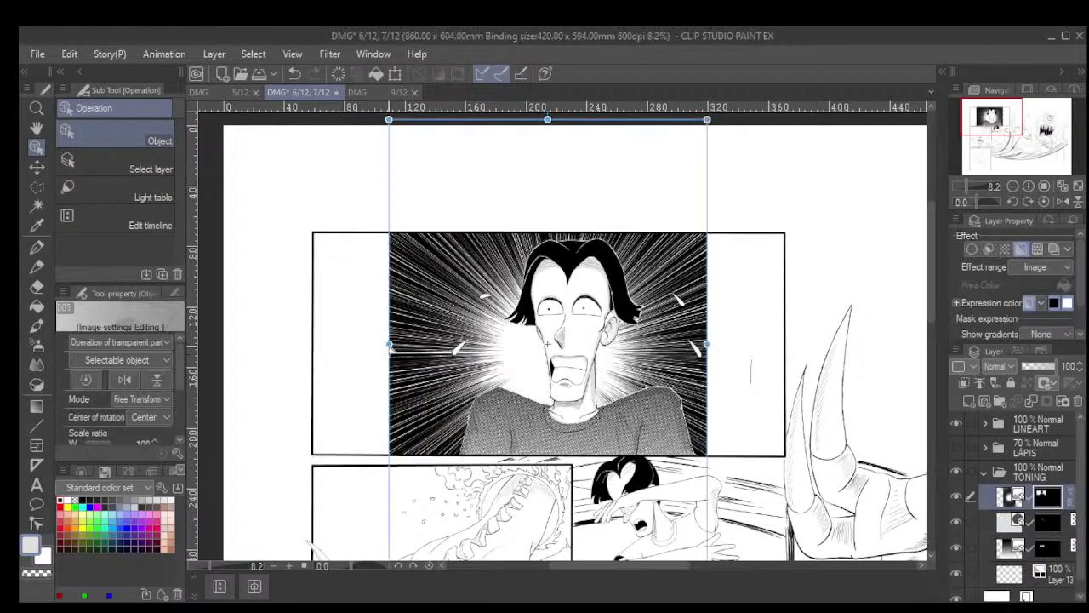
Stretch the dark radial effect image 005 past both side borders of the top panel and compress its height from below
left_click_drag(389, 344, 304, 344)
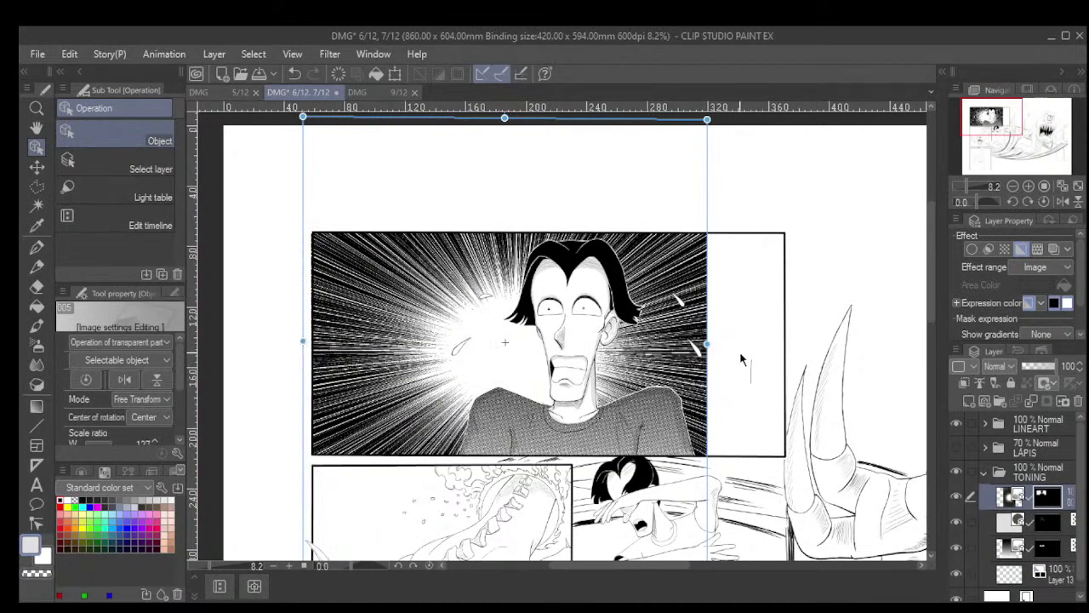
left_click_drag(710, 344, 799, 348)
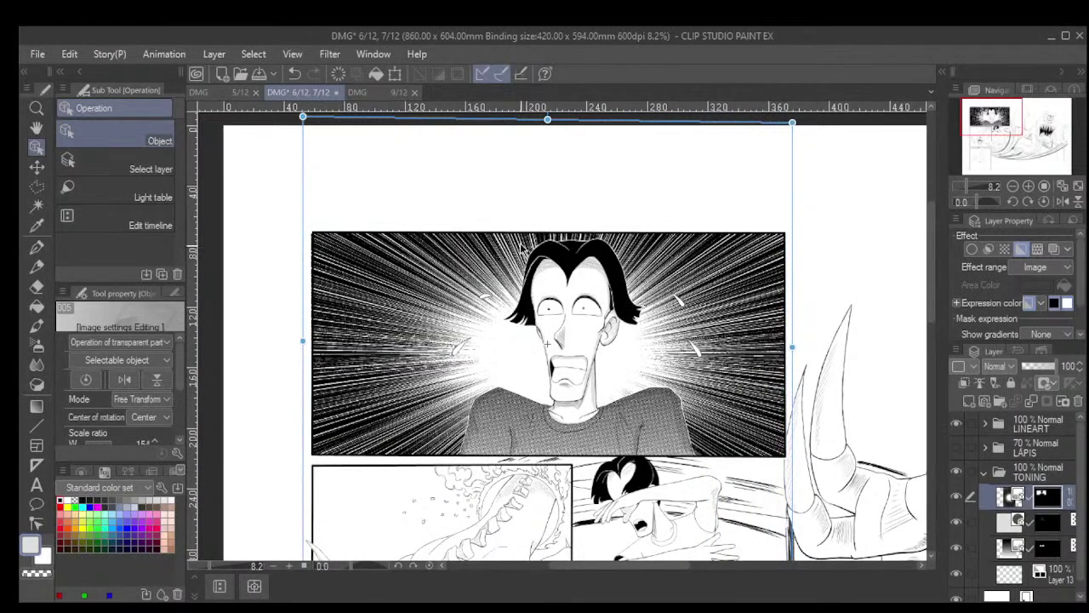
scroll(468, 162, "down", 2)
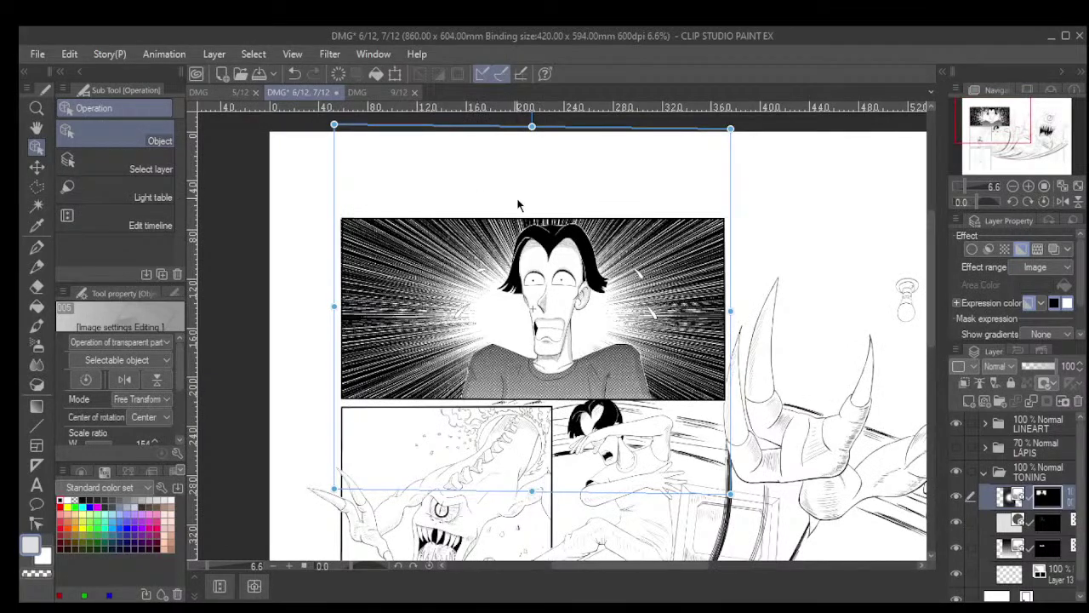
left_click_drag(532, 492, 534, 439)
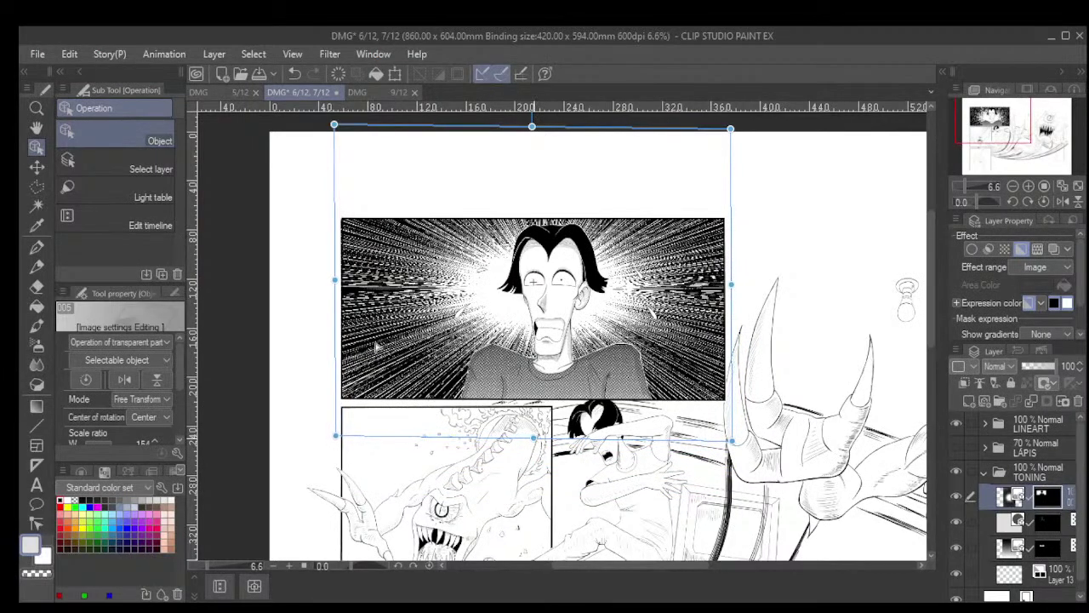
left_click_drag(326, 282, 318, 278)
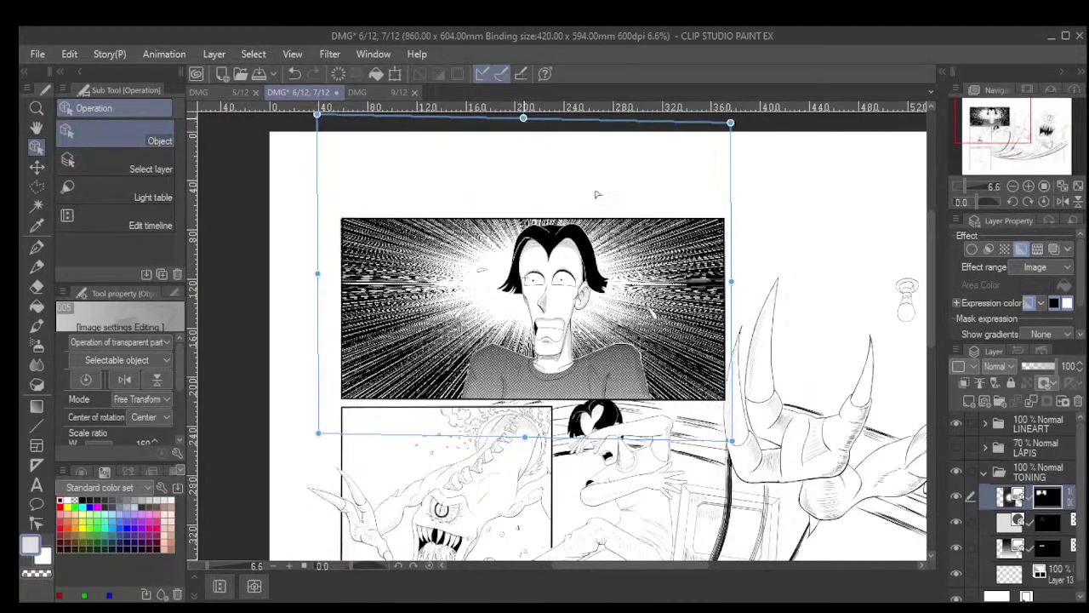
left_click_drag(732, 282, 747, 283)
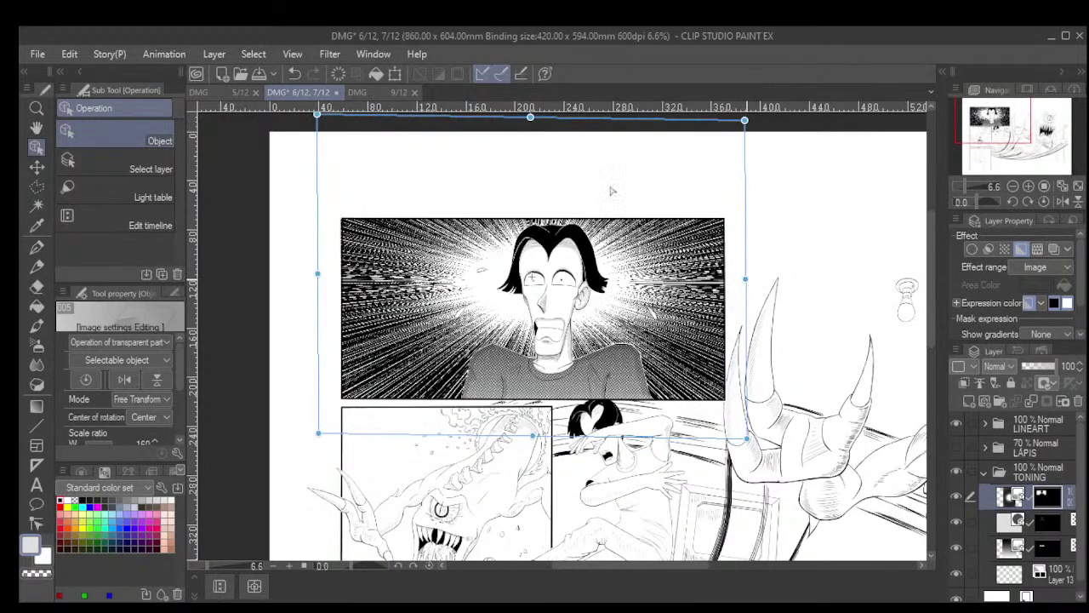
left_click_drag(533, 432, 537, 423)
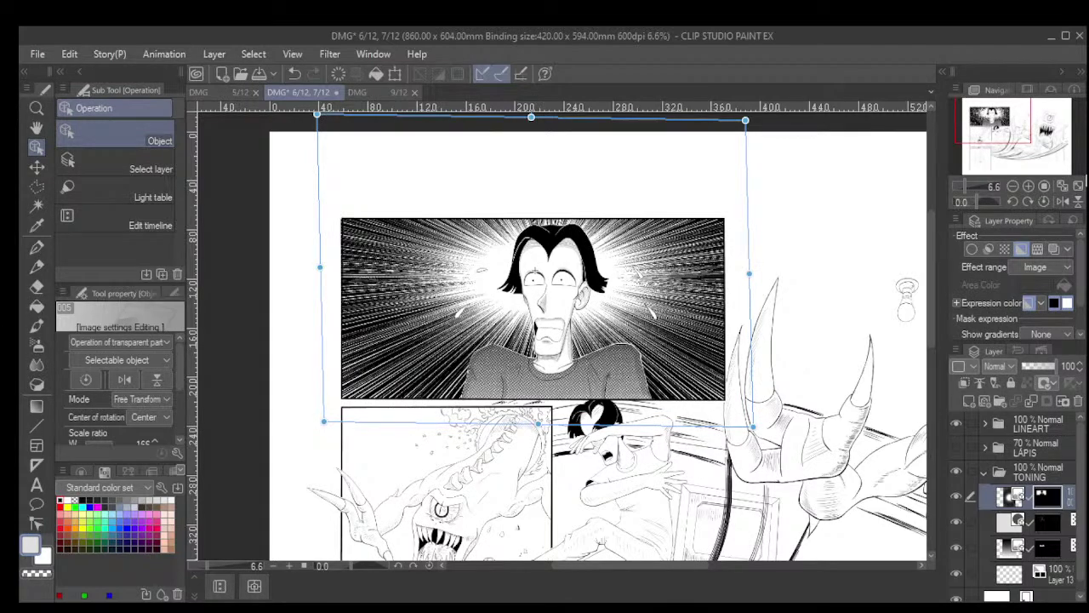
Set the opacity of the dark radial effect layer to 60
left_click(1046, 366)
left_click(1074, 368)
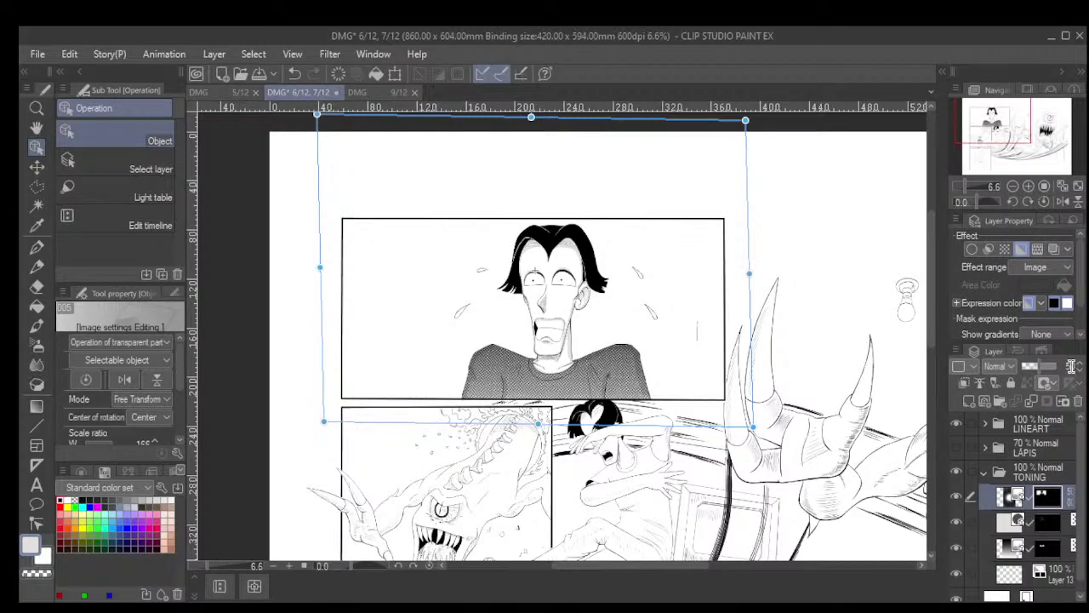
left_click(1074, 366)
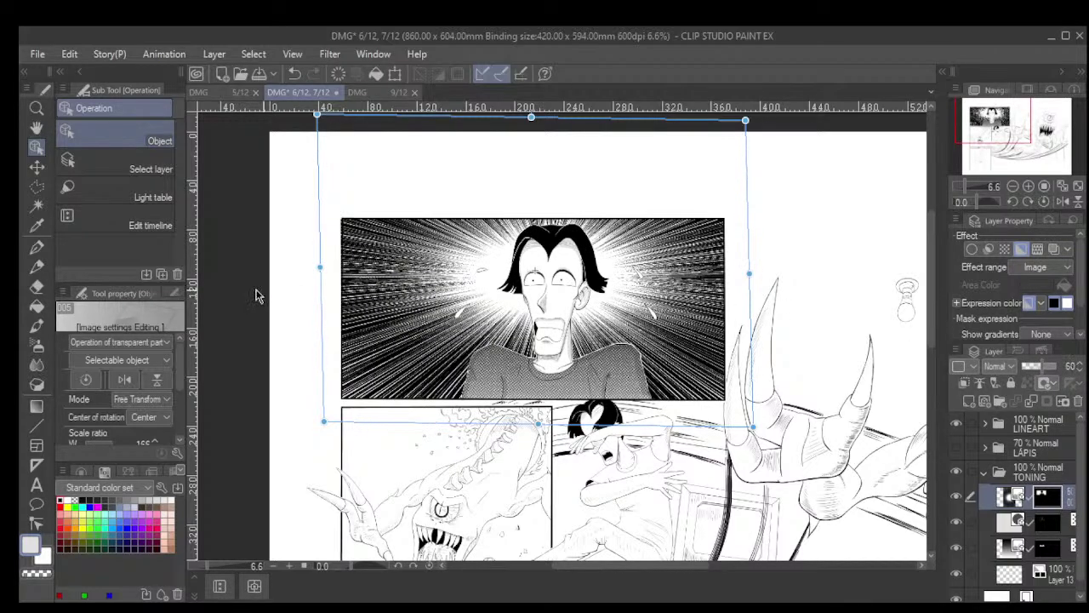
Review the dark radial effect within the whole page, and undo its opacity change, stretching and placement
left_click(37, 127)
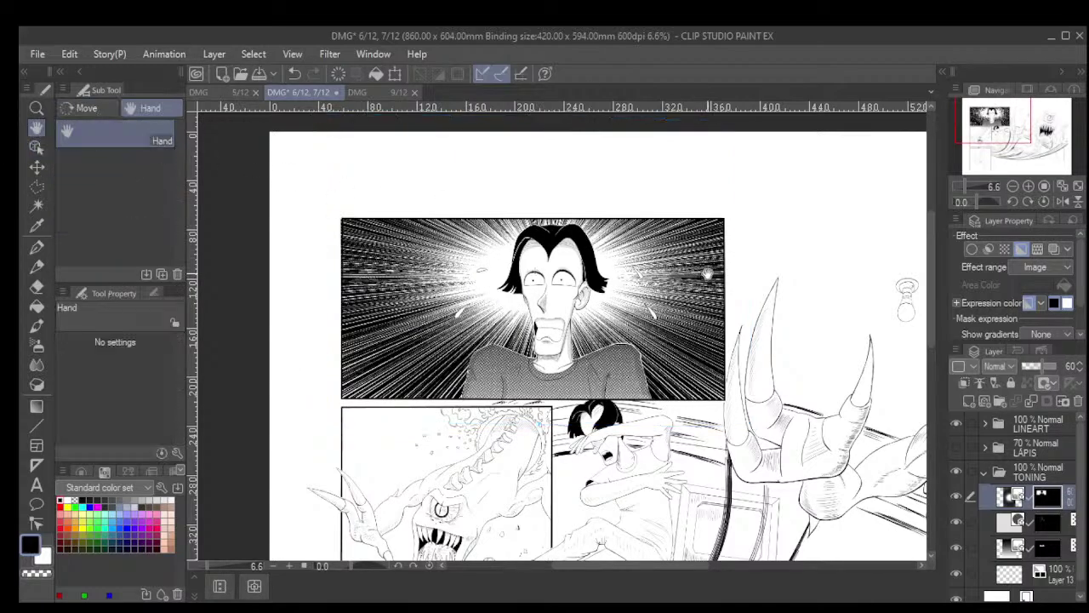
scroll(709, 273, "down", 2)
scroll(720, 291, "up", 4)
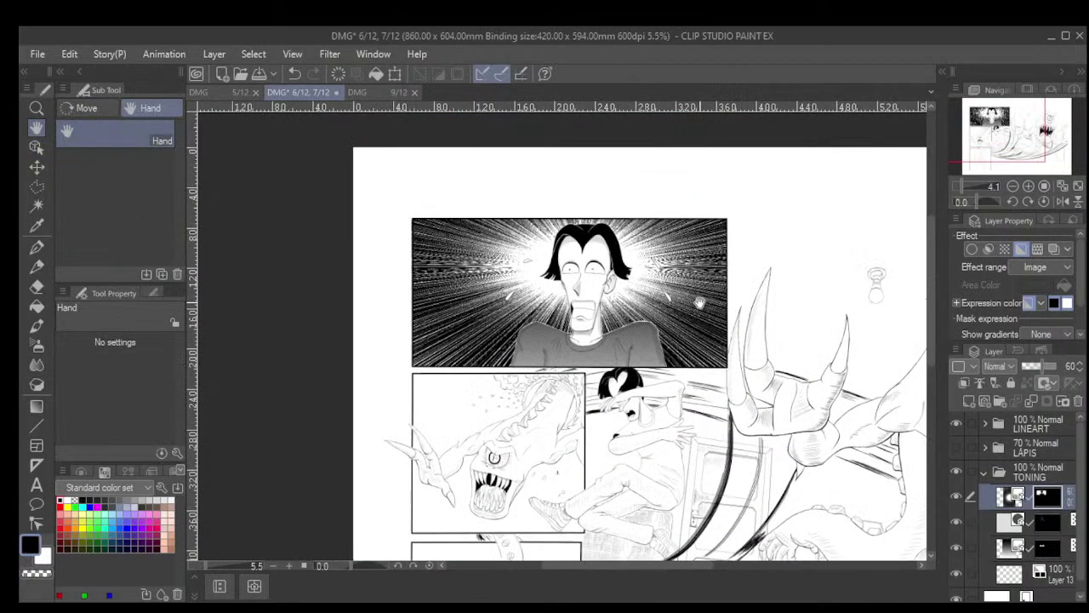
scroll(699, 303, "down", 3)
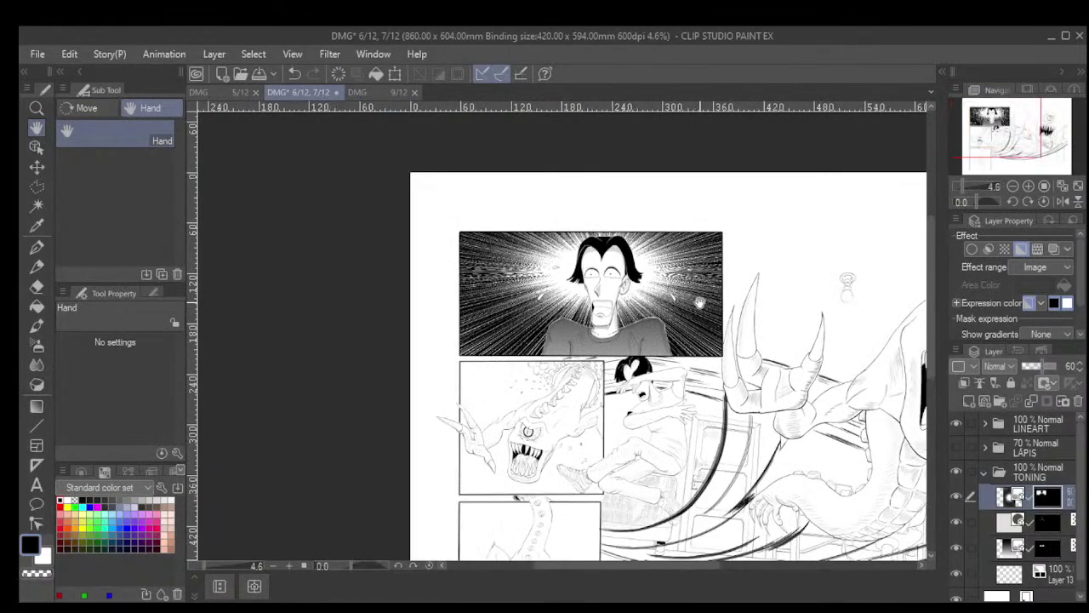
scroll(699, 302, "up", 2)
key("ctrl+z")
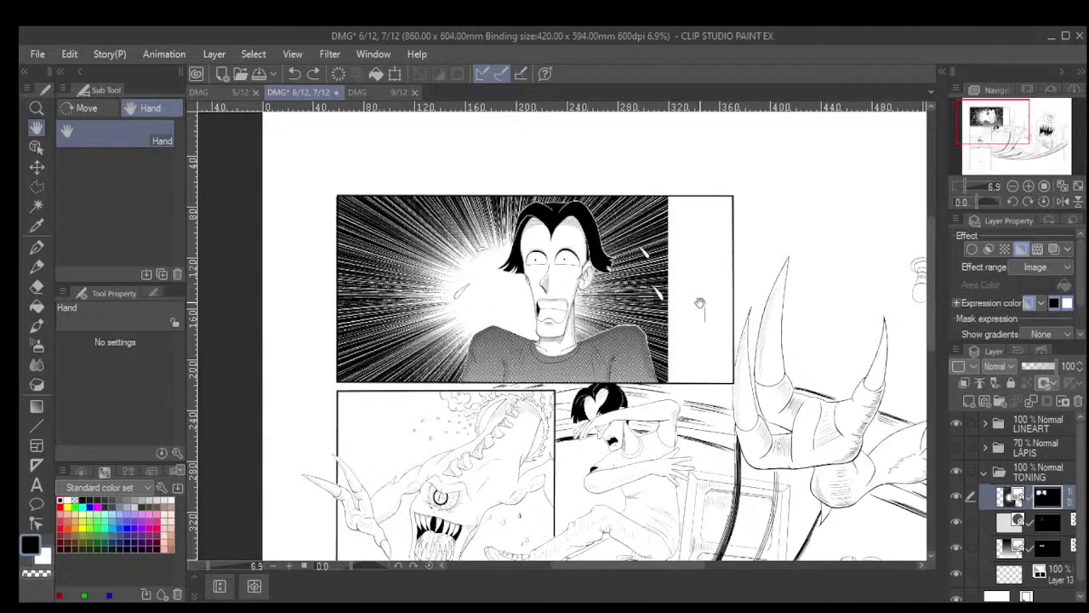
key("ctrl+z")
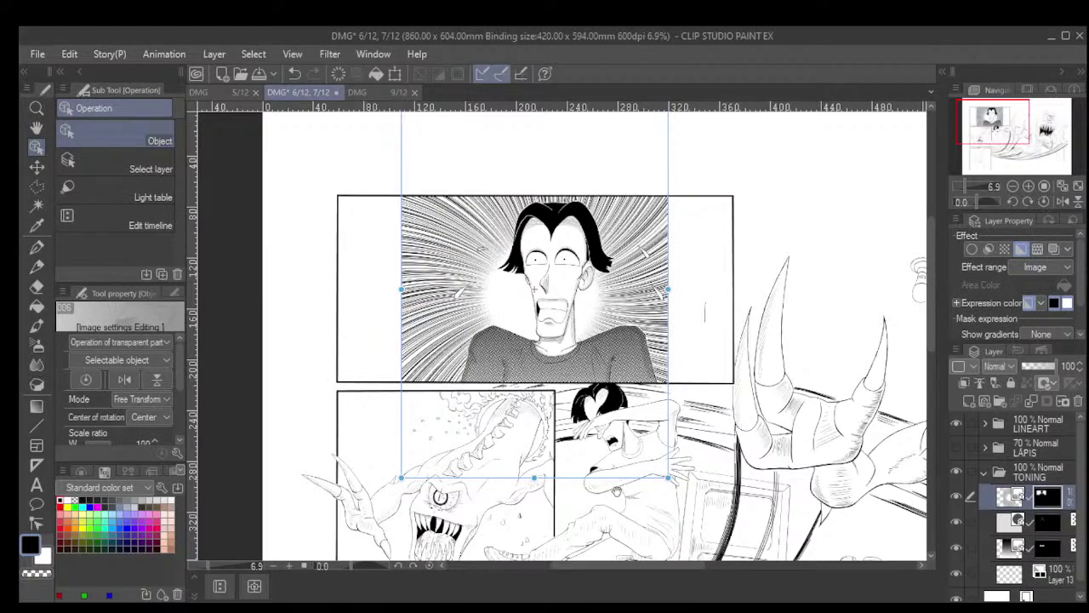
Rotate the swirling effect image 006 a quarter turn counter-clockwise, widen it past the top panel's side borders, and reduce its height
scroll(499, 255, "down", 3)
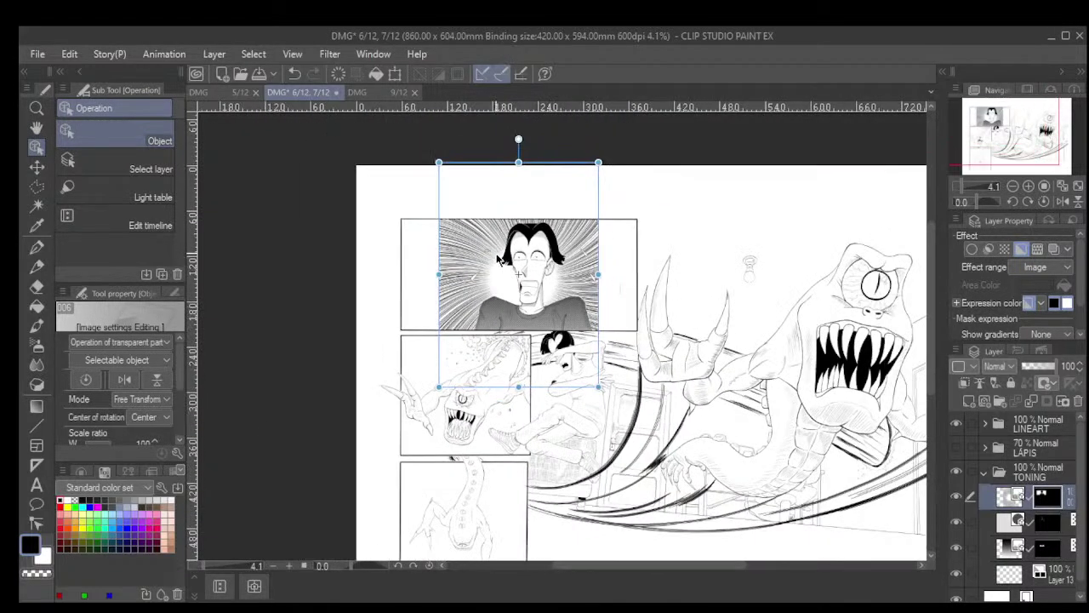
left_click_drag(519, 139, 399, 273)
left_click_drag(631, 273, 649, 279)
left_click_drag(521, 195, 522, 174)
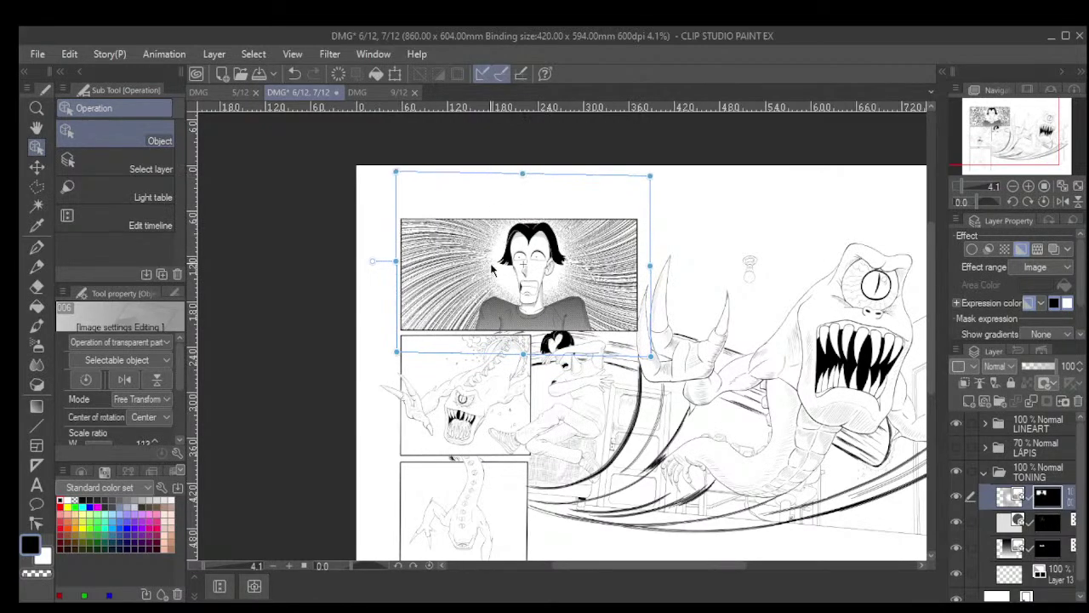
Check the swirling effect behind the man and raise its lower edge to just below the top panel's bottom border
left_click(37, 127)
scroll(554, 265, "up", 2)
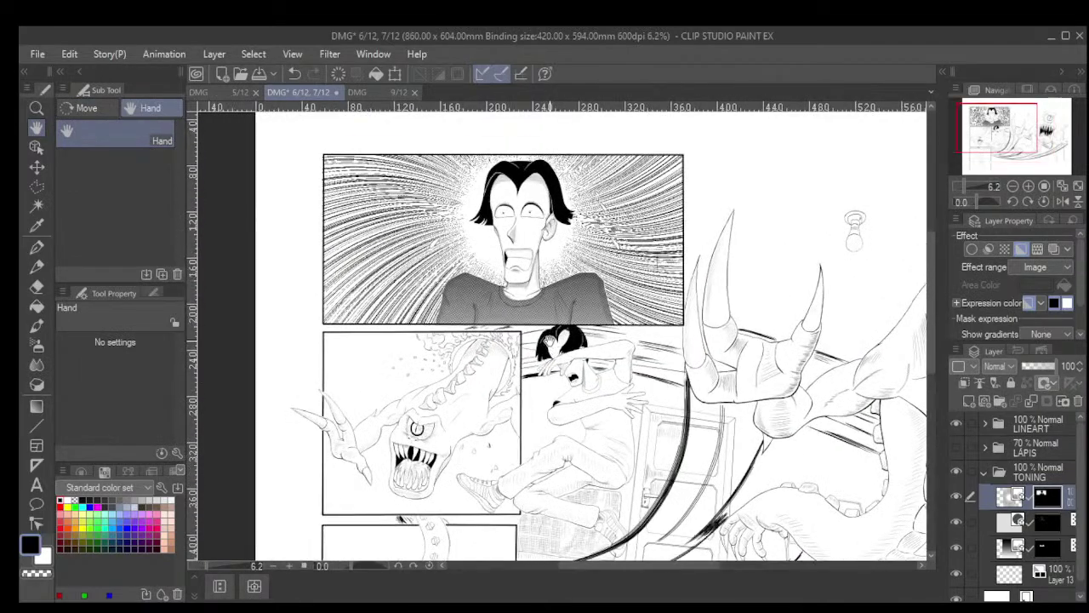
scroll(564, 255, "up", 2)
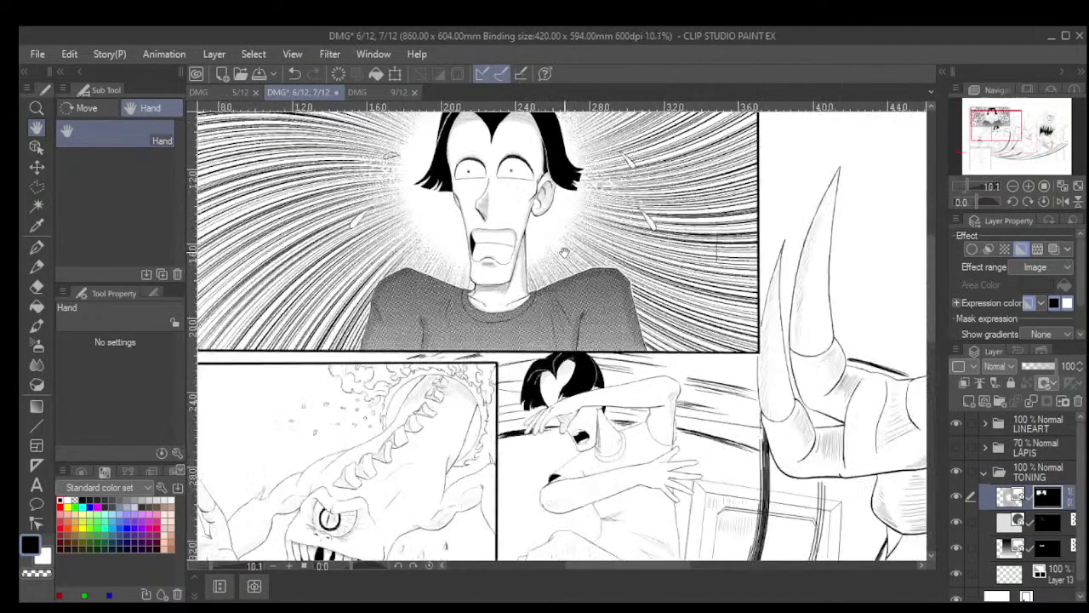
scroll(563, 253, "down", 3)
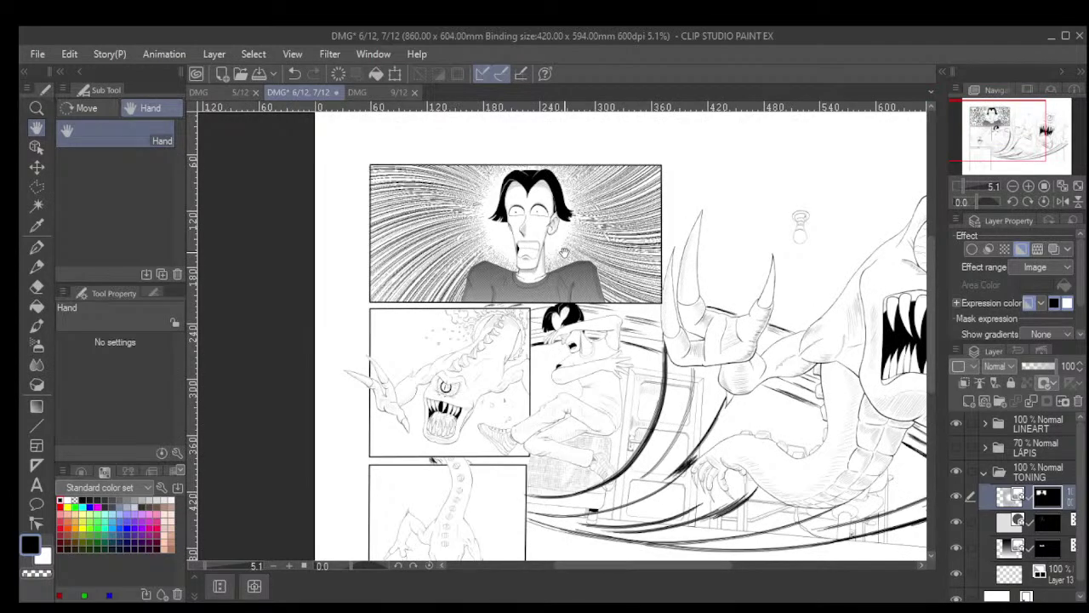
left_click(37, 147)
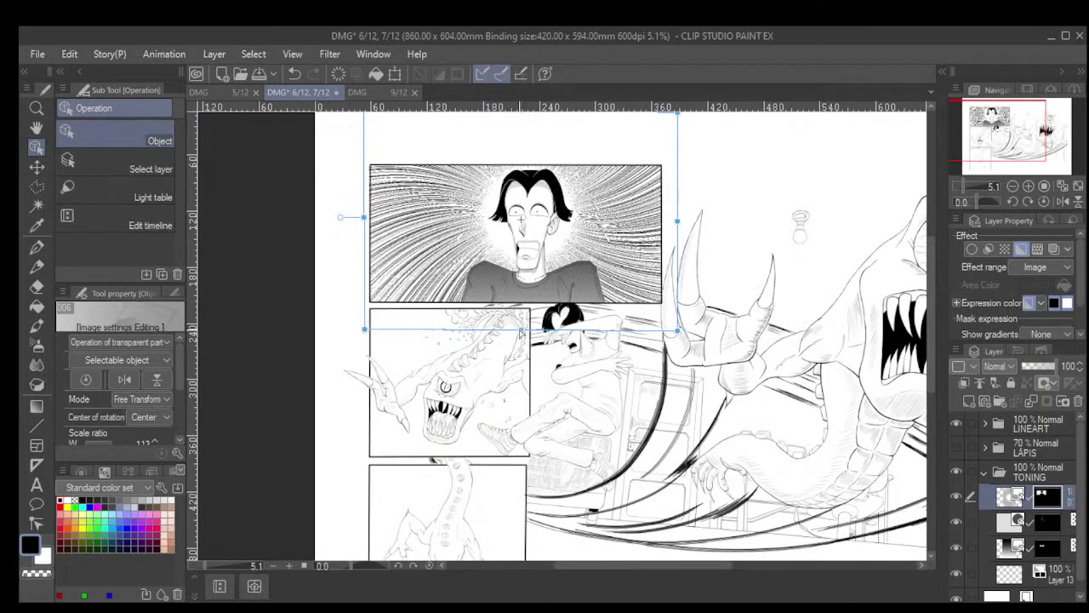
left_click_drag(522, 328, 525, 310)
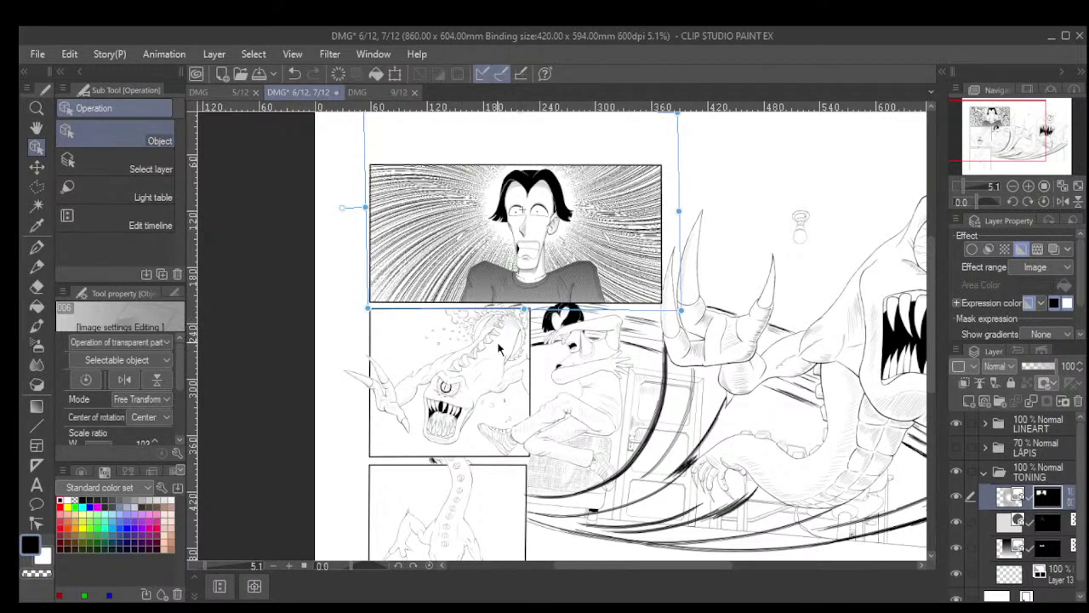
left_click(36, 127)
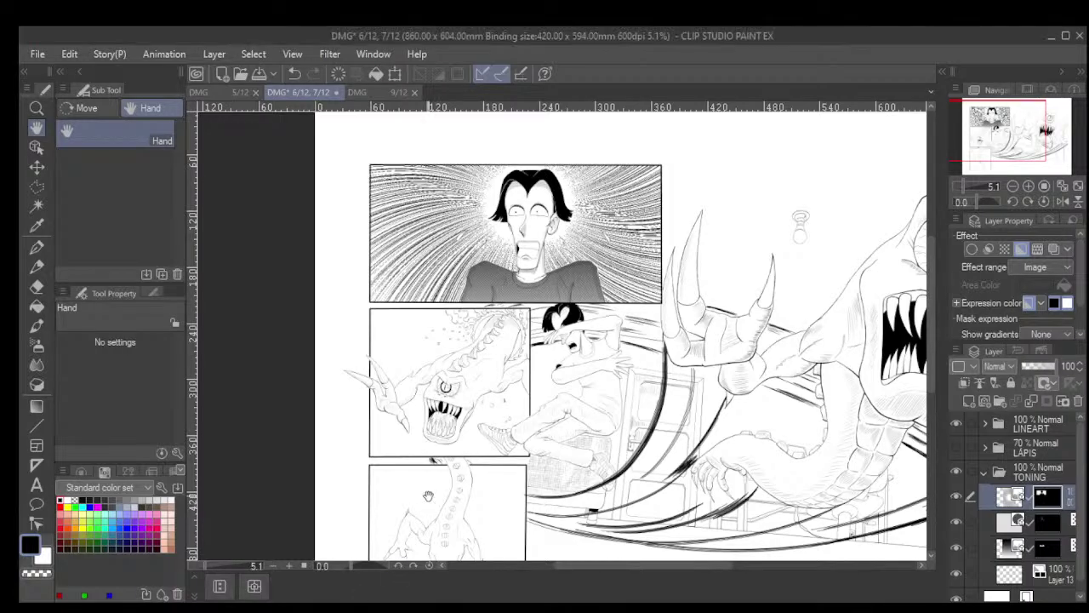
Create a tone with frequency 60.0 and density 23 from a small four-sided polyline selection in the blank area above the monster
scroll(459, 378, "up", 5)
scroll(455, 375, "up", 4)
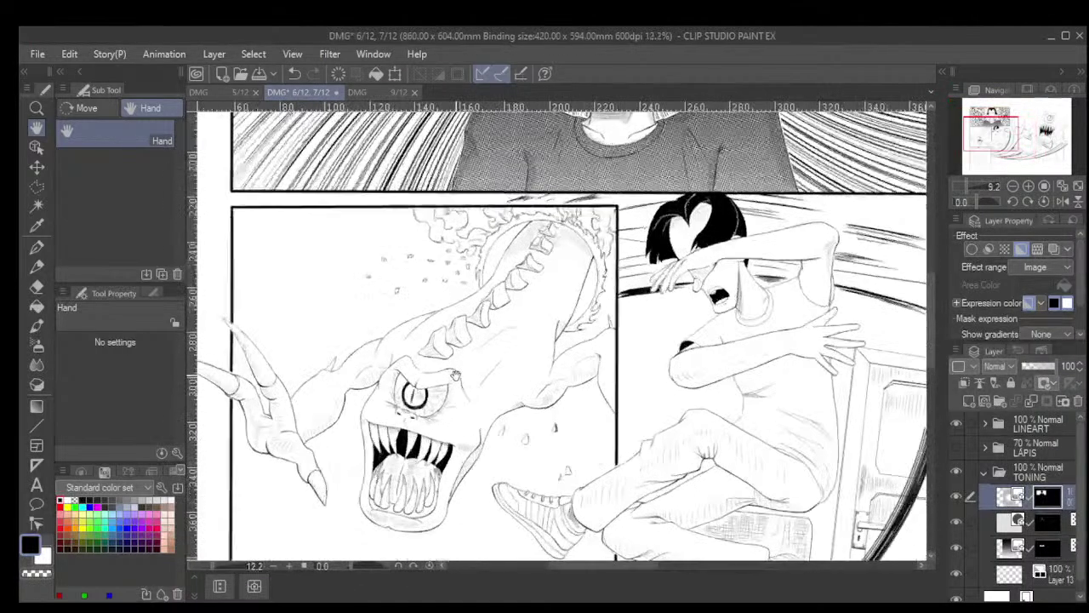
scroll(455, 374, "down", 10)
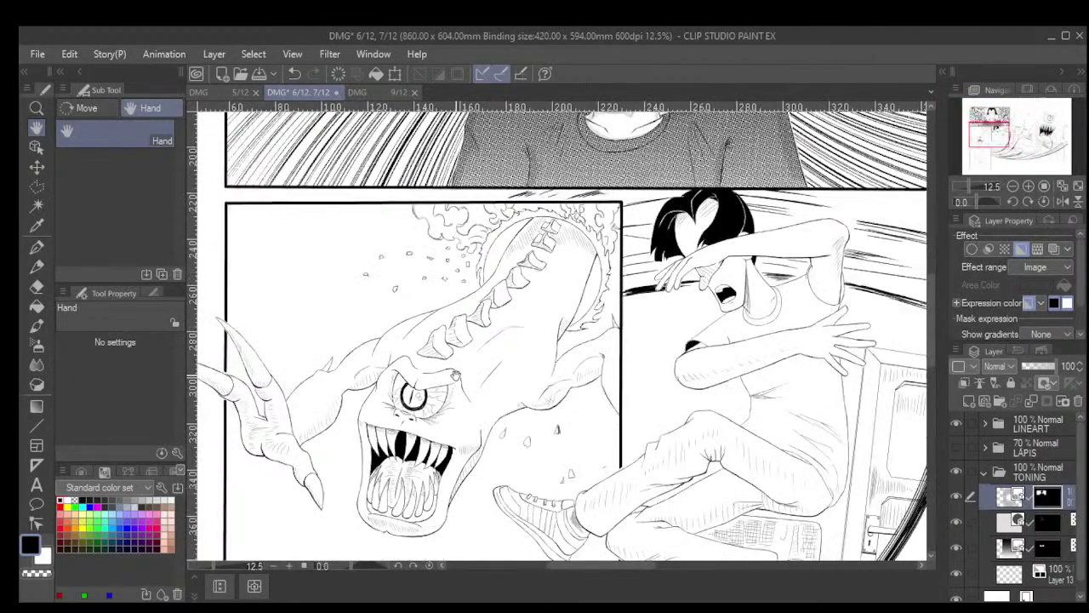
left_click_drag(714, 450, 556, 419)
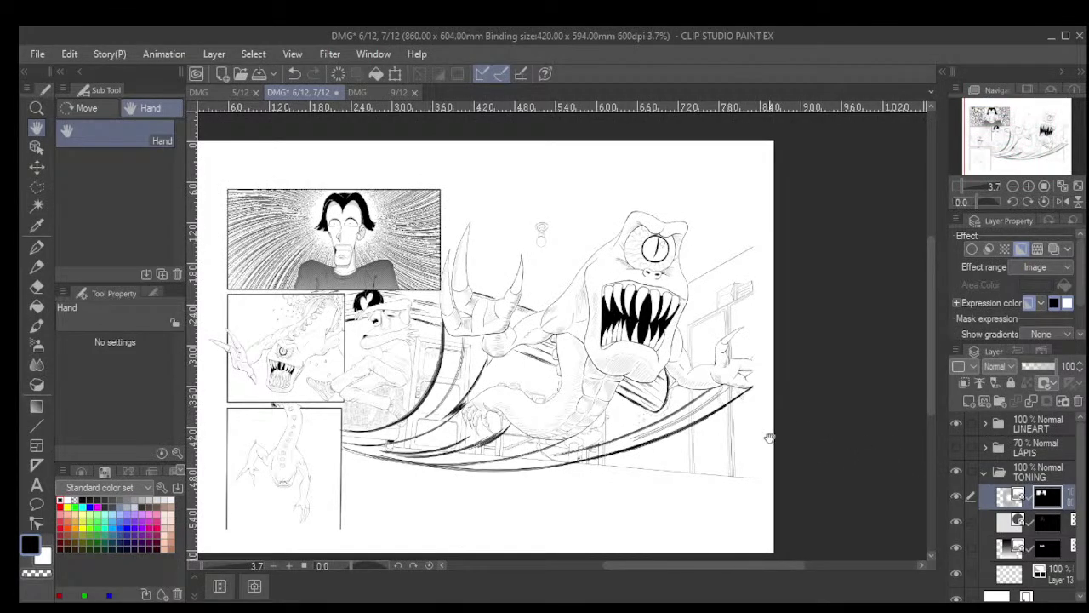
left_click(36, 186)
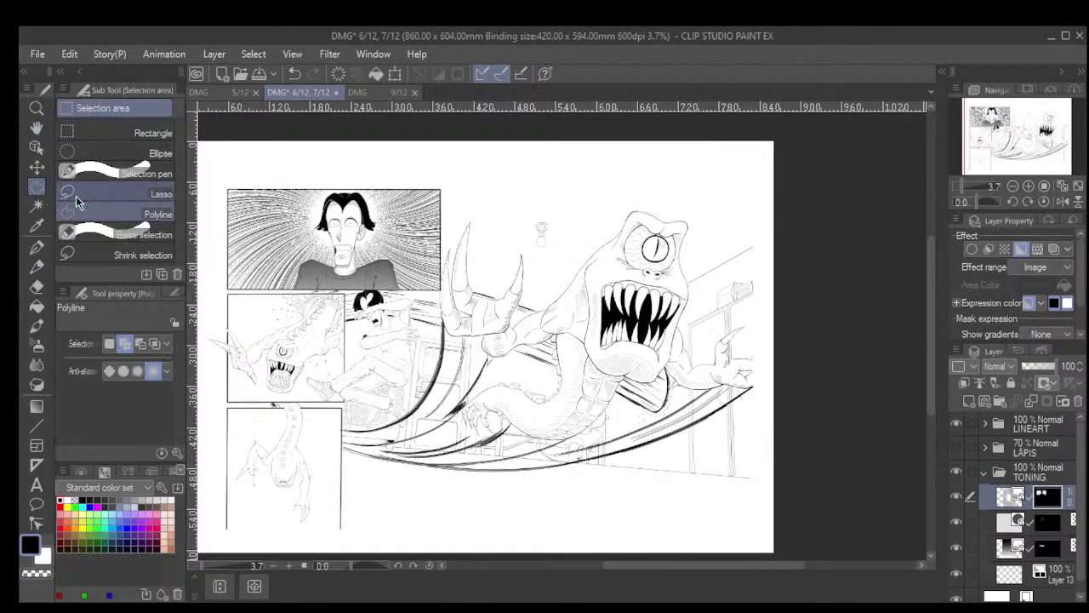
scroll(580, 214, "up", 5)
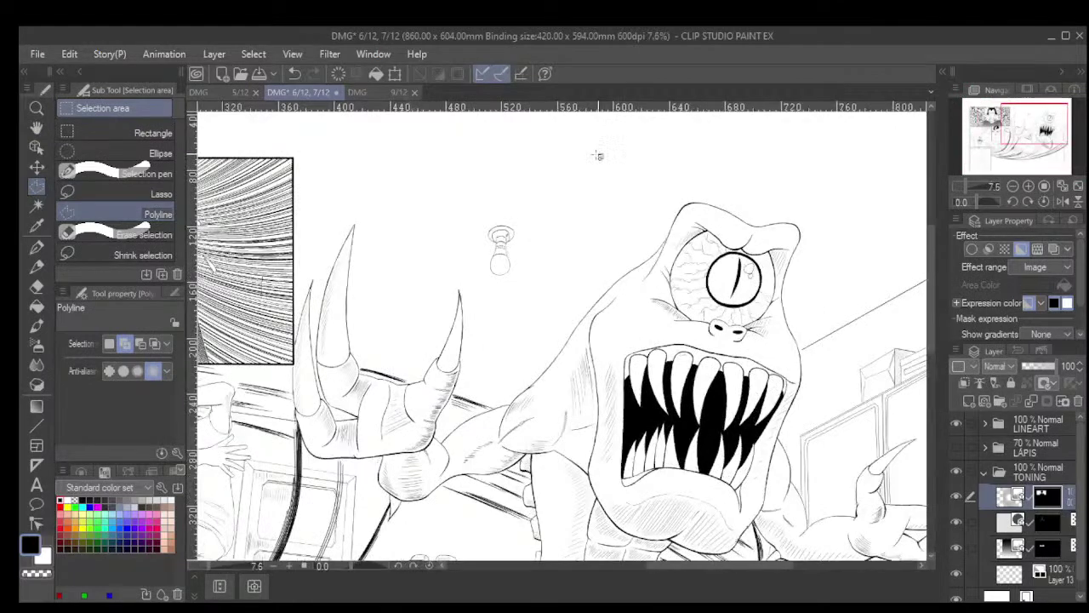
double_click(610, 192)
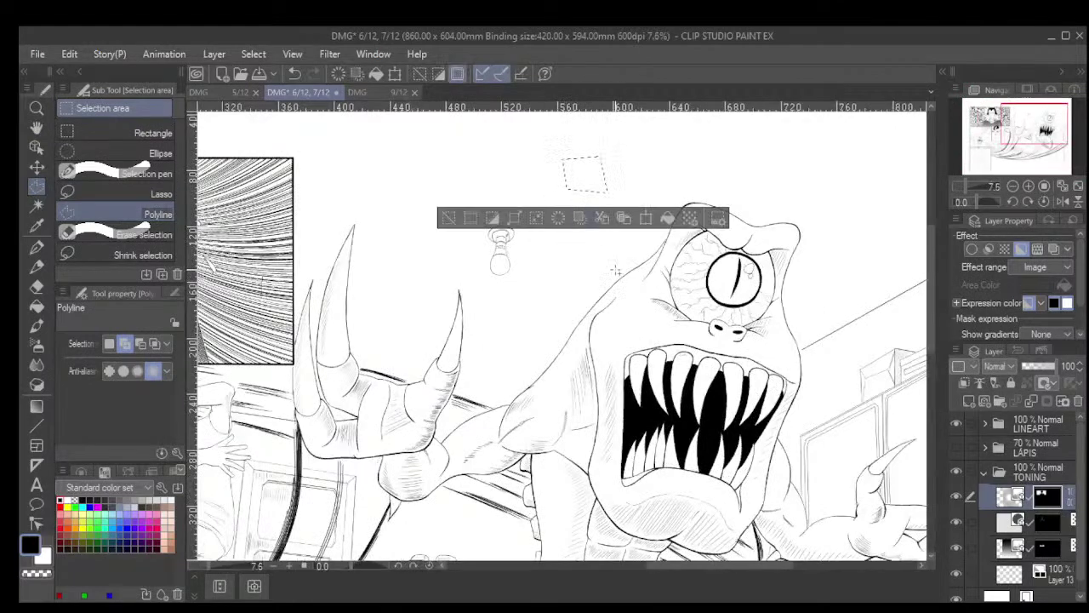
left_click(690, 221)
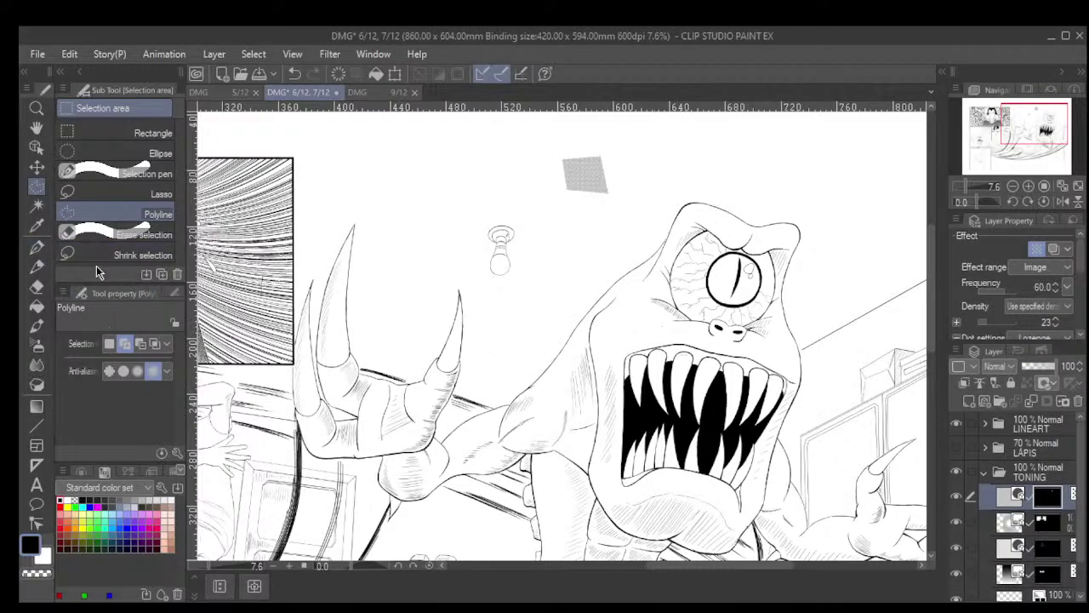
Paint the tone over the monster's raised hand and arm, head outline and jaw with the G-pen at size 600
left_click(171, 293)
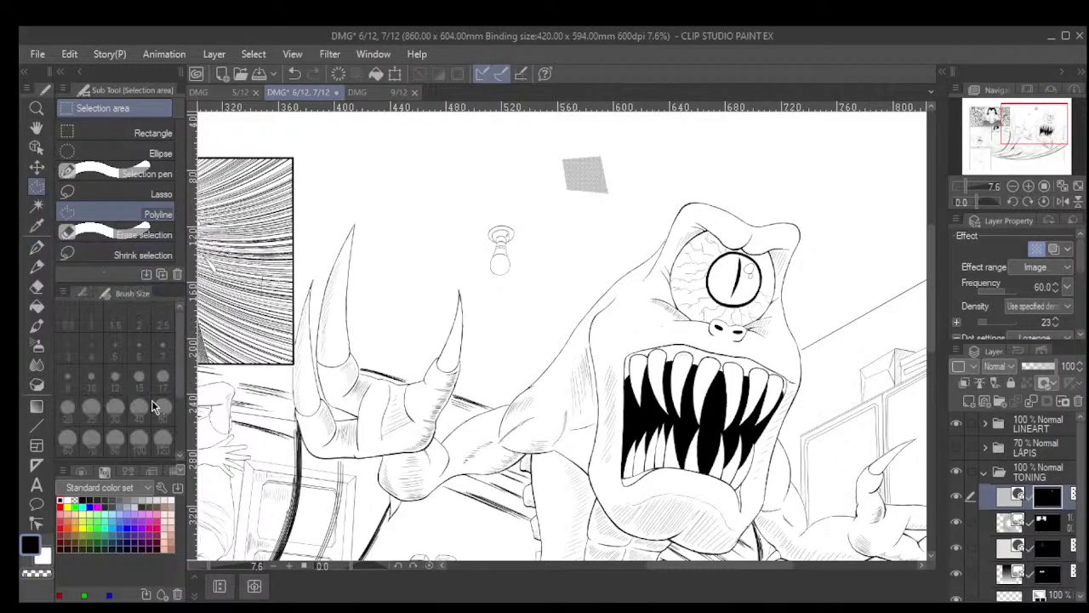
left_click(36, 248)
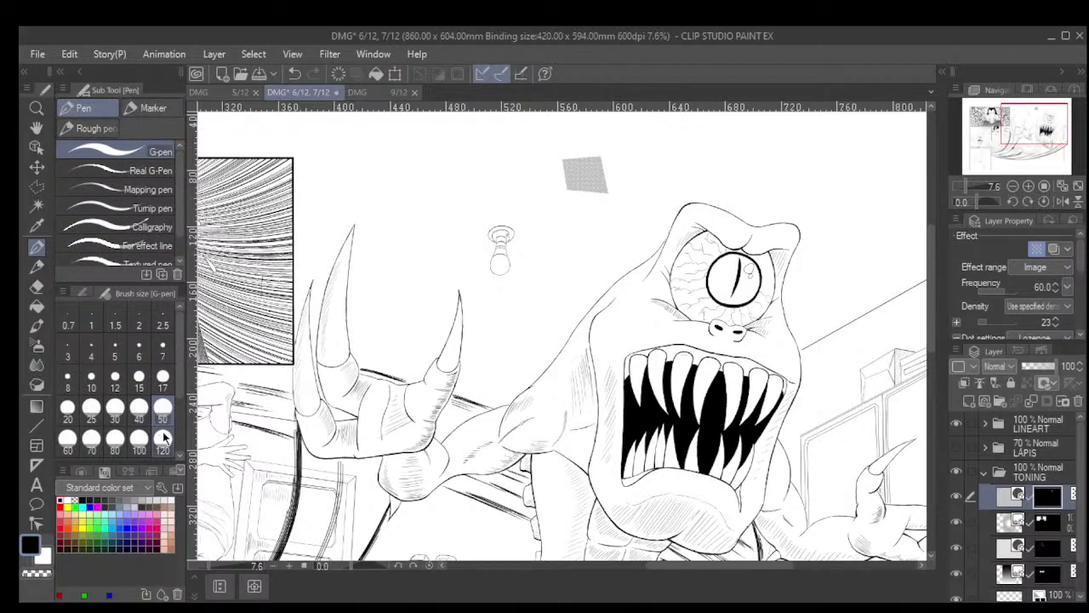
left_click_drag(177, 394, 177, 411)
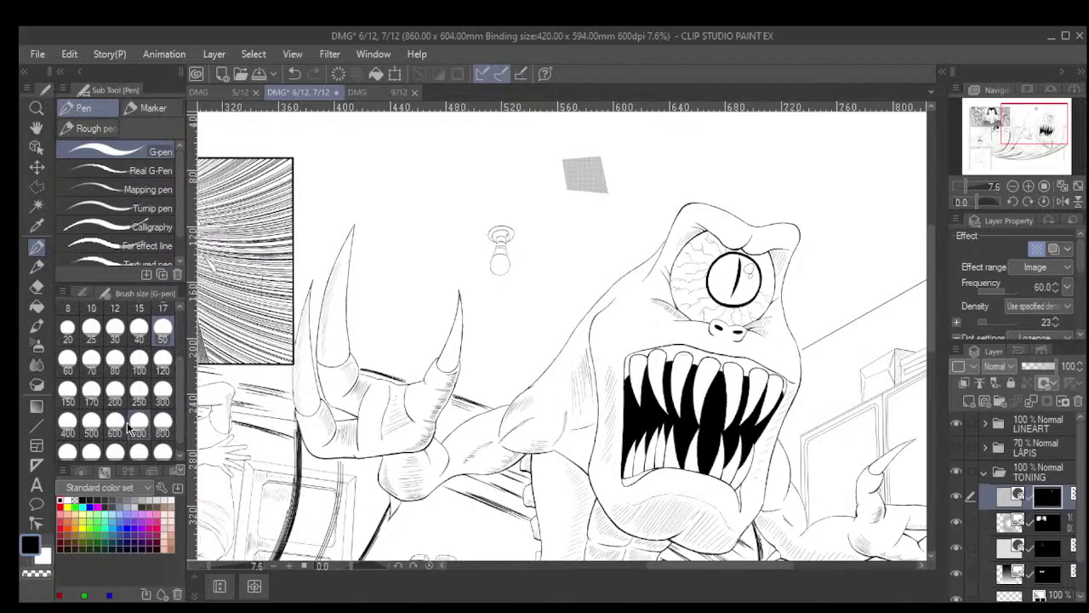
left_click(68, 423)
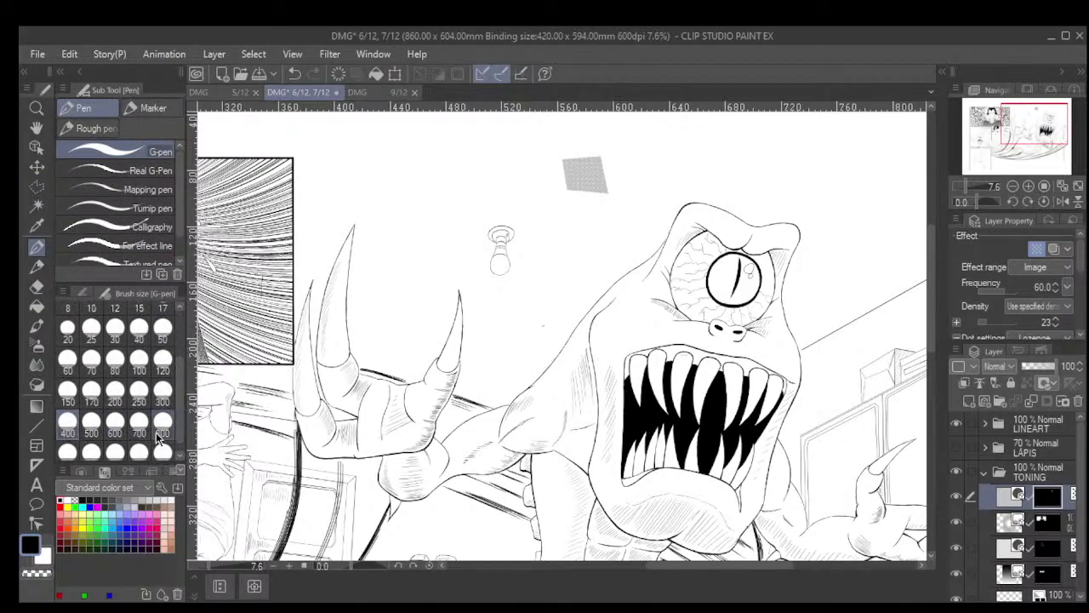
left_click_drag(180, 414, 179, 430)
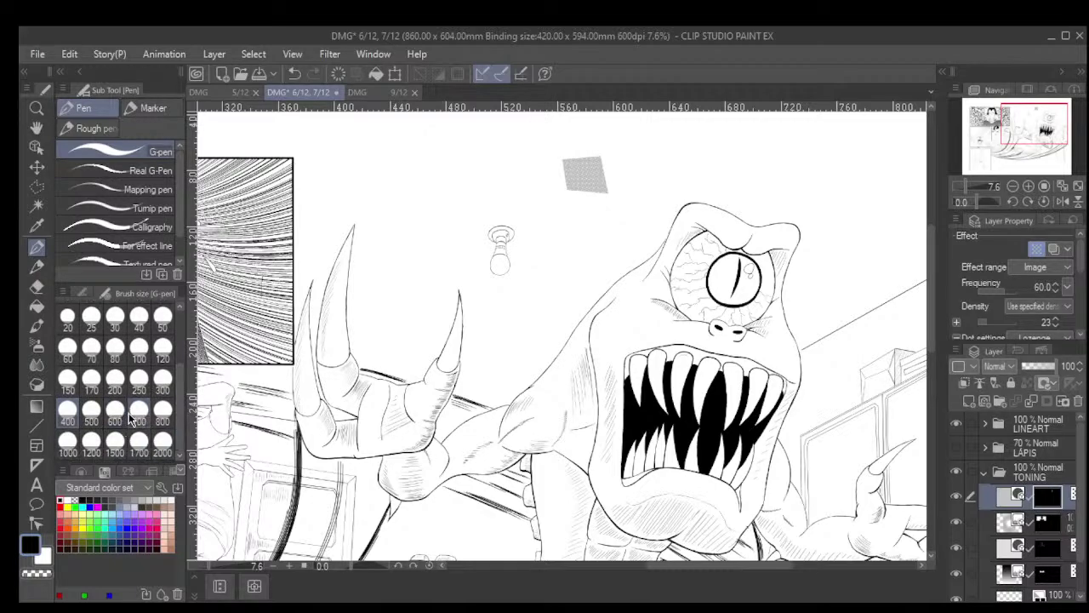
scroll(582, 331, "down", 1)
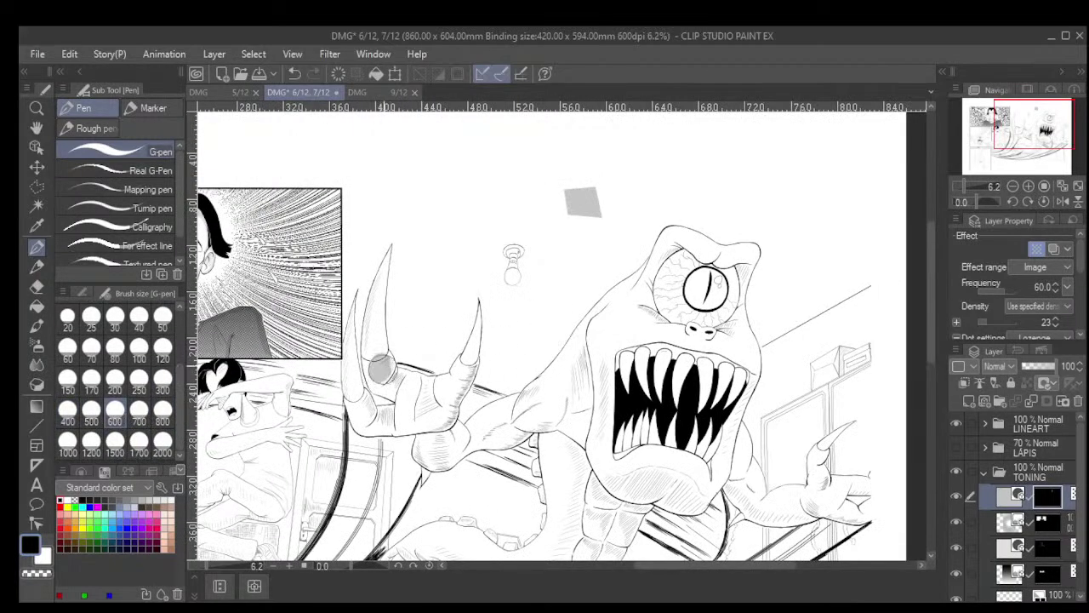
mouse_move(370, 370)
left_mouse_down()
mouse_move(365, 410)
mouse_move(405, 426)
mouse_move(413, 366)
mouse_move(446, 380)
mouse_move(472, 359)
mouse_move(463, 398)
mouse_move(381, 425)
mouse_move(448, 429)
mouse_move(428, 434)
mouse_move(366, 406)
mouse_move(372, 393)
mouse_move(432, 457)
mouse_move(448, 431)
mouse_move(457, 445)
mouse_move(481, 419)
mouse_move(489, 432)
mouse_move(526, 404)
mouse_move(537, 421)
mouse_move(545, 385)
mouse_move(529, 380)
mouse_move(533, 388)
mouse_move(615, 292)
mouse_move(623, 299)
mouse_move(659, 235)
mouse_move(700, 232)
mouse_move(717, 250)
mouse_move(753, 243)
mouse_move(769, 268)
mouse_move(755, 329)
mouse_move(754, 459)
mouse_move(747, 400)
mouse_move(731, 480)
mouse_move(685, 509)
mouse_move(618, 492)
mouse_move(536, 428)
left_mouse_up()
mouse_move(669, 476)
left_mouse_down()
mouse_move(656, 385)
mouse_move(619, 315)
left_mouse_up()
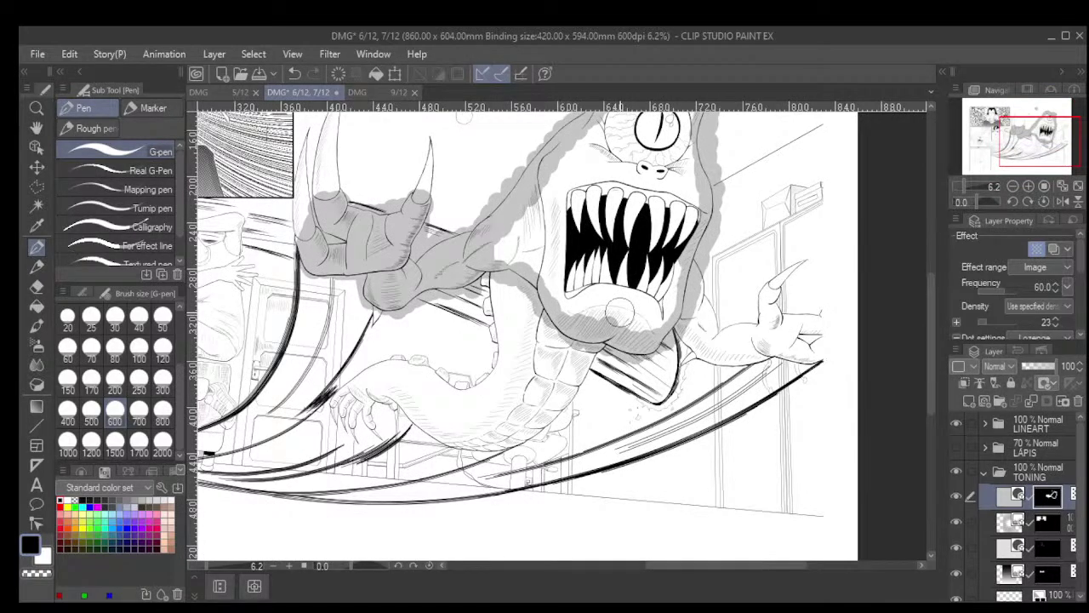
Extend the tone over the monster's other arm, torso and tail, filling the remaining gap inside the tail
mouse_move(698, 294)
left_mouse_down()
mouse_move(685, 319)
mouse_move(719, 299)
mouse_move(709, 342)
mouse_move(715, 313)
mouse_move(761, 343)
mouse_move(744, 352)
mouse_move(762, 352)
mouse_move(766, 284)
mouse_move(783, 330)
mouse_move(765, 309)
mouse_move(804, 309)
mouse_move(804, 326)
mouse_move(817, 309)
mouse_move(828, 358)
left_mouse_up()
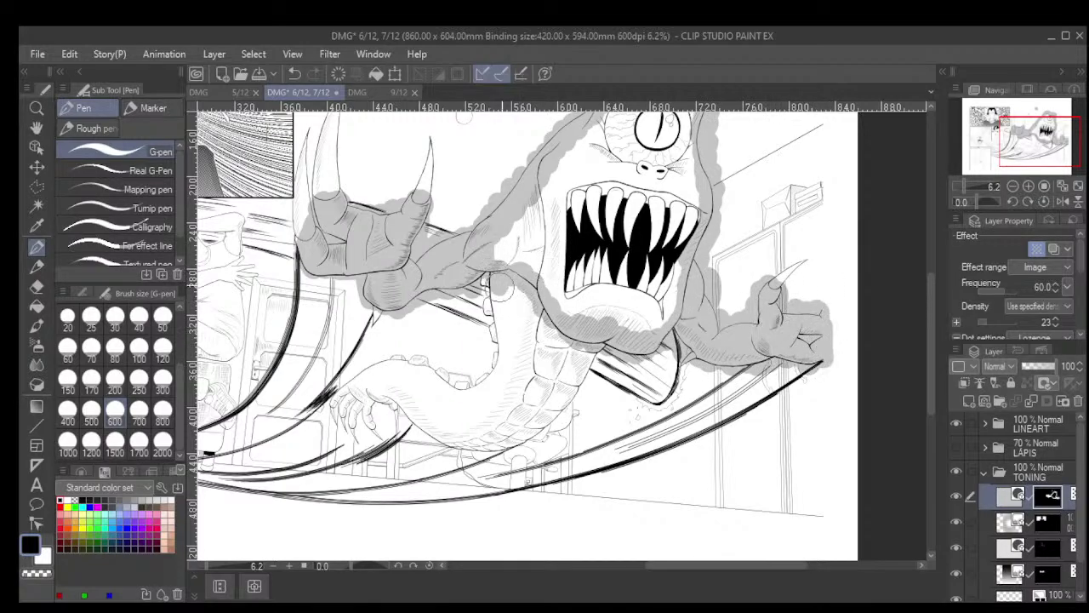
mouse_move(497, 288)
left_mouse_down()
mouse_move(500, 332)
mouse_move(502, 306)
mouse_move(553, 365)
mouse_move(617, 356)
mouse_move(570, 411)
mouse_move(557, 402)
mouse_move(541, 419)
mouse_move(494, 364)
mouse_move(479, 377)
mouse_move(479, 436)
mouse_move(499, 399)
mouse_move(486, 432)
mouse_move(527, 429)
mouse_move(506, 428)
mouse_move(485, 406)
mouse_move(489, 363)
mouse_move(440, 400)
mouse_move(462, 386)
mouse_move(430, 360)
mouse_move(366, 366)
mouse_move(330, 411)
mouse_move(350, 375)
mouse_move(344, 411)
mouse_move(371, 386)
mouse_move(383, 417)
mouse_move(376, 392)
mouse_move(394, 405)
mouse_move(385, 409)
mouse_move(400, 378)
mouse_move(384, 424)
mouse_move(398, 392)
mouse_move(408, 400)
mouse_move(391, 399)
mouse_move(409, 419)
mouse_move(460, 441)
mouse_move(468, 428)
mouse_move(438, 415)
mouse_move(415, 377)
left_mouse_up()
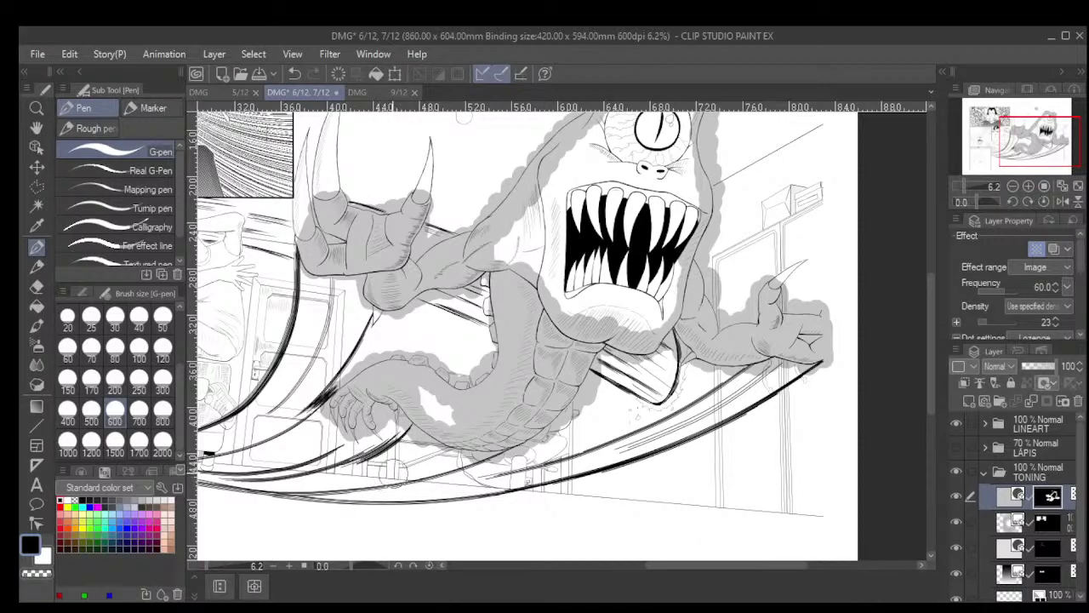
left_click_drag(410, 401, 429, 396)
Fill the monster's shoulder, lower jaw and face with tone, leaving the eyeball white
mouse_move(492, 240)
left_mouse_down()
mouse_move(506, 262)
mouse_move(529, 214)
mouse_move(547, 238)
mouse_move(559, 303)
mouse_move(582, 298)
mouse_move(577, 285)
mouse_move(611, 322)
mouse_move(625, 292)
mouse_move(640, 294)
mouse_move(645, 335)
mouse_move(680, 270)
left_mouse_up()
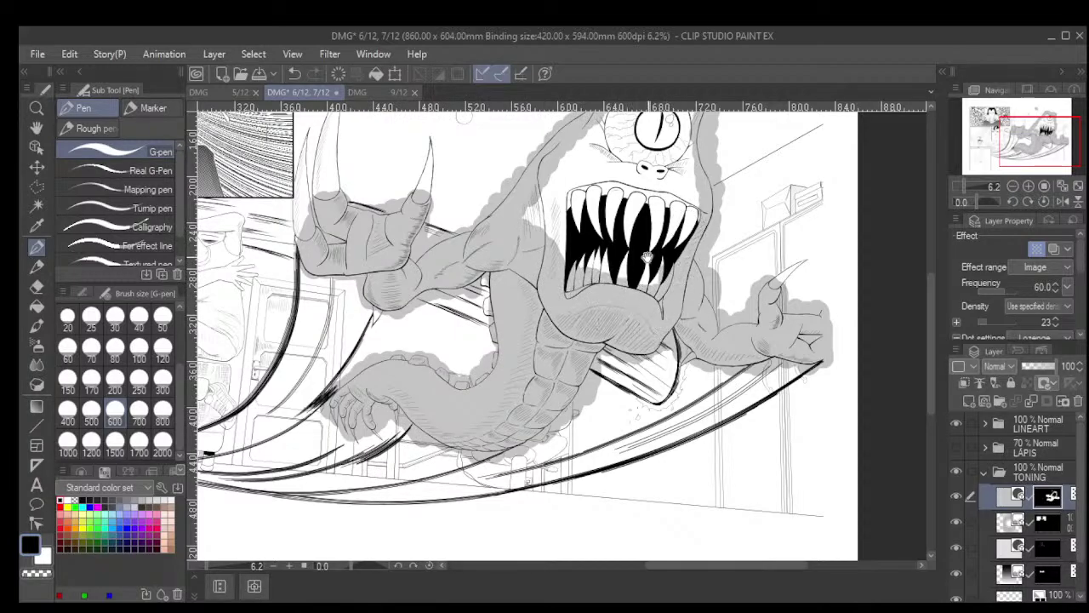
left_click_drag(691, 225, 634, 394)
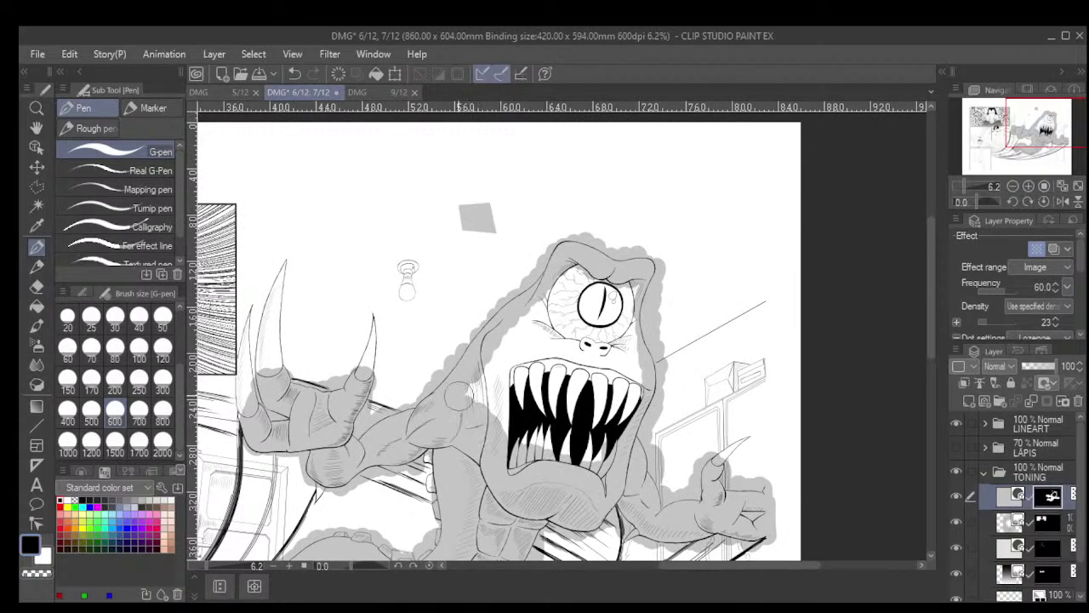
mouse_move(459, 397)
left_mouse_down()
mouse_move(484, 376)
mouse_move(503, 398)
mouse_move(517, 389)
mouse_move(497, 367)
mouse_move(512, 362)
mouse_move(511, 340)
mouse_move(553, 356)
mouse_move(584, 338)
mouse_move(634, 358)
mouse_move(622, 345)
mouse_move(640, 285)
mouse_move(557, 289)
mouse_move(570, 269)
mouse_move(539, 289)
mouse_move(512, 340)
mouse_move(538, 327)
mouse_move(537, 304)
mouse_move(557, 331)
mouse_move(626, 355)
left_mouse_up()
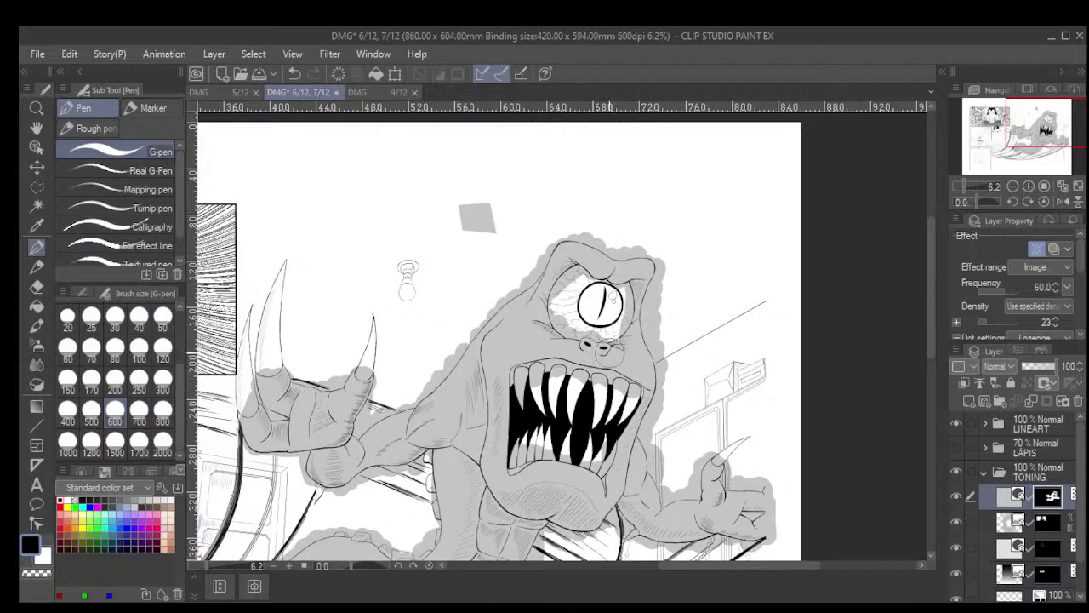
Erase the small four-sided tone patch above the monster with the hard eraser at size 300, and check the whole spread
scroll(608, 323, "down", 3)
left_click_drag(523, 398, 541, 332)
scroll(541, 332, "up", 3)
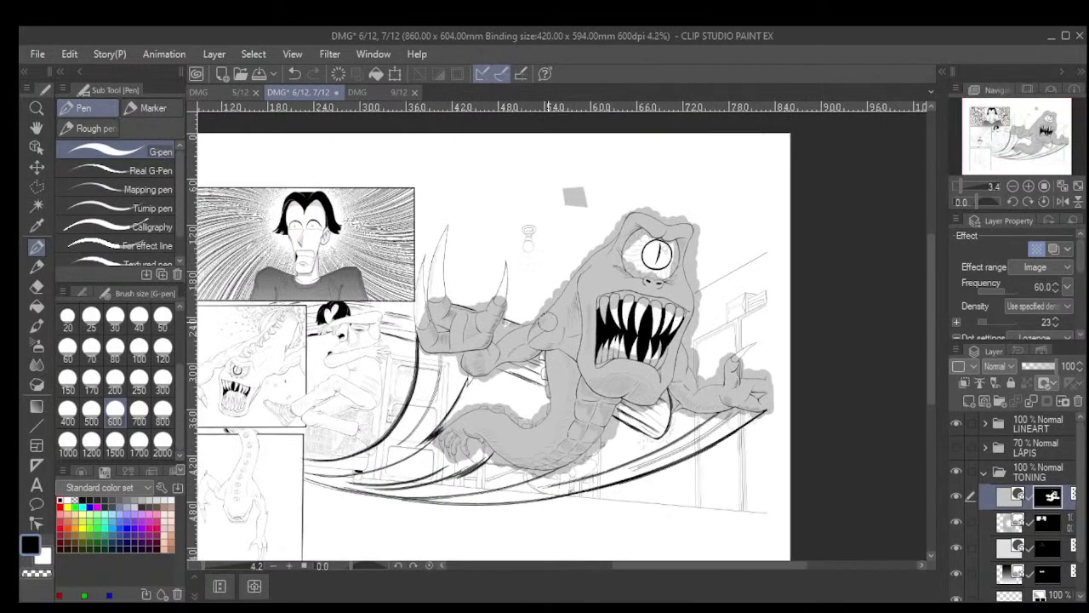
left_click(37, 288)
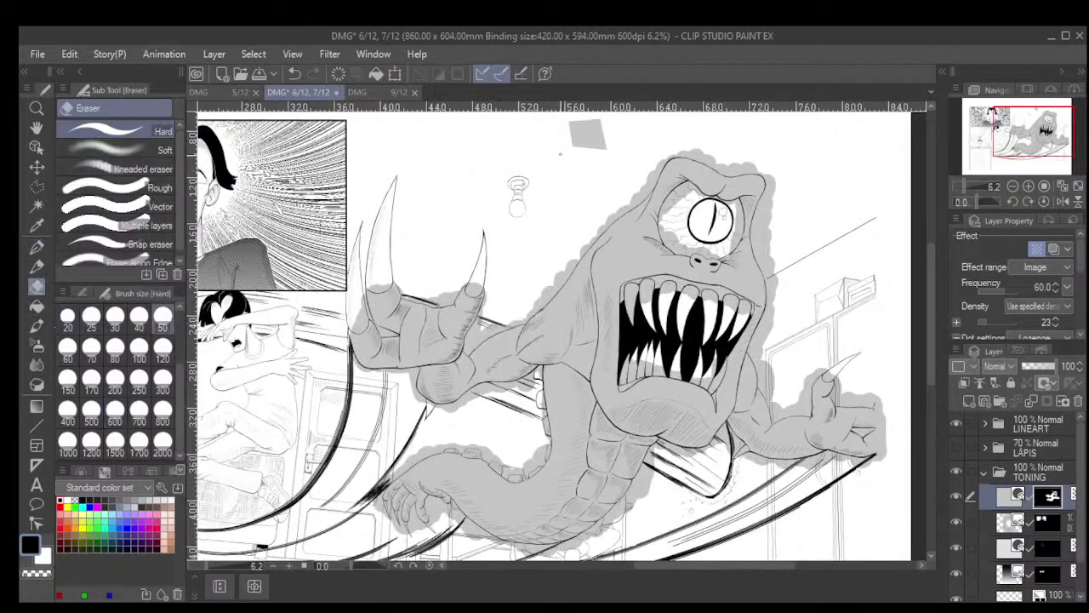
left_click(162, 383)
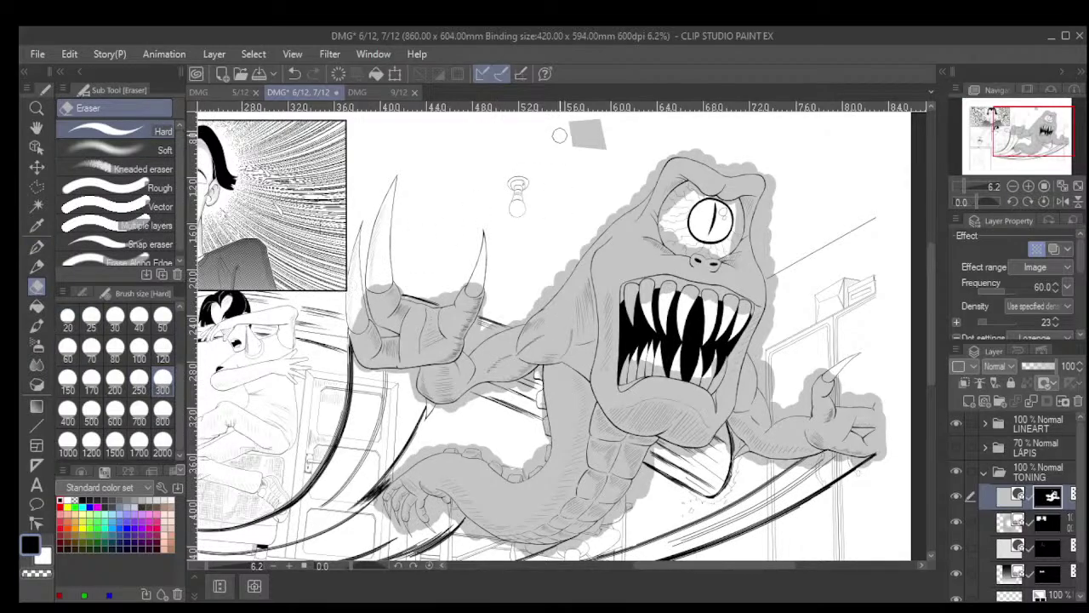
mouse_move(583, 158)
left_mouse_down()
mouse_move(590, 128)
mouse_move(604, 128)
left_mouse_up()
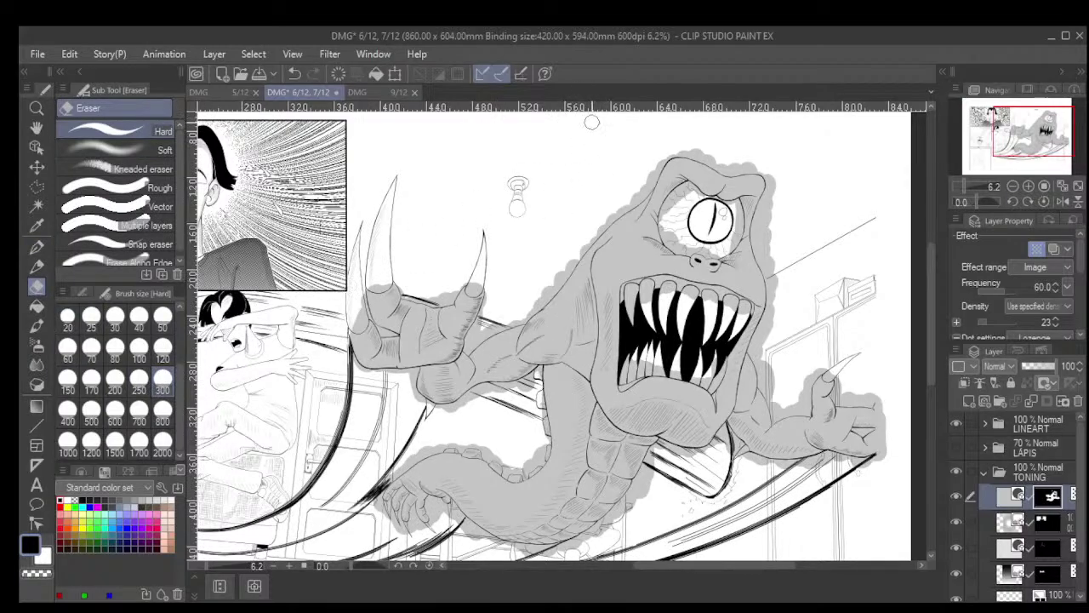
scroll(673, 313, "down", 4)
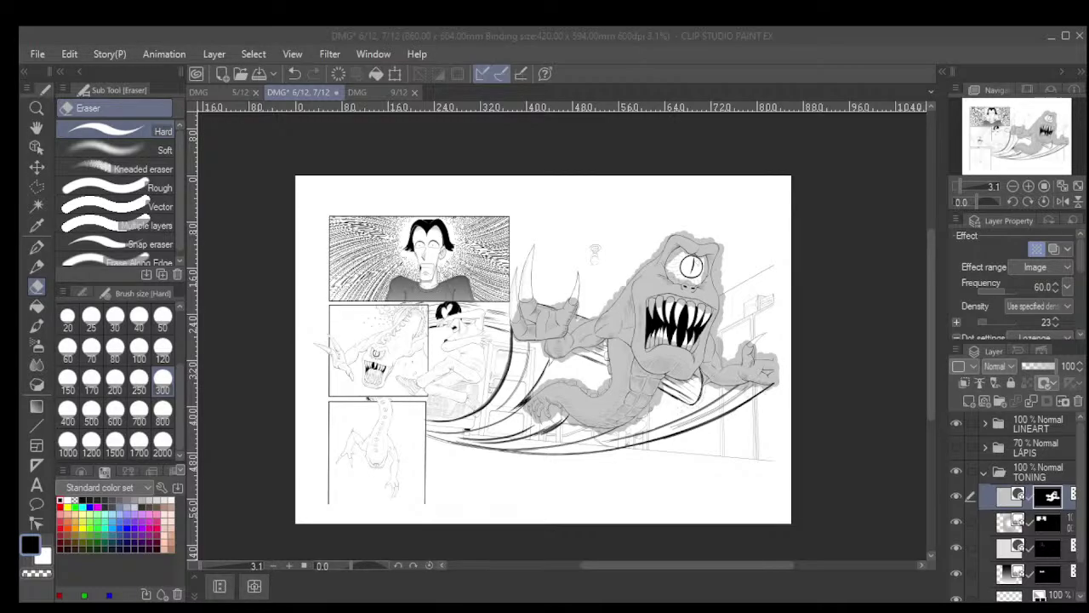
left_click(595, 251)
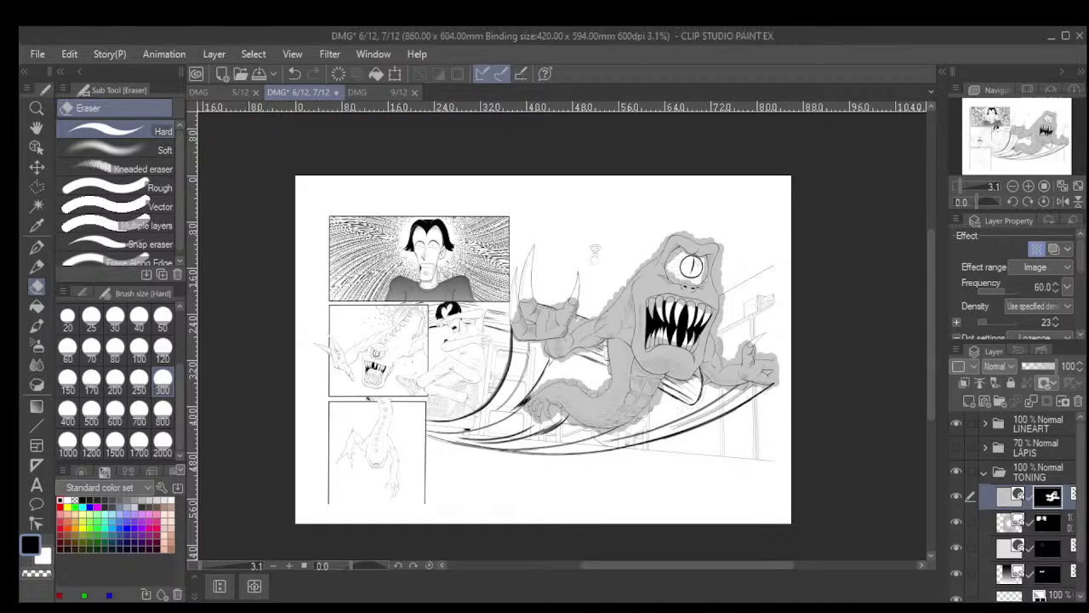
Erase the tone spilling onto the leftmost claw of the monster's raised hand with the hard eraser at size 50
scroll(609, 328, "up", 3)
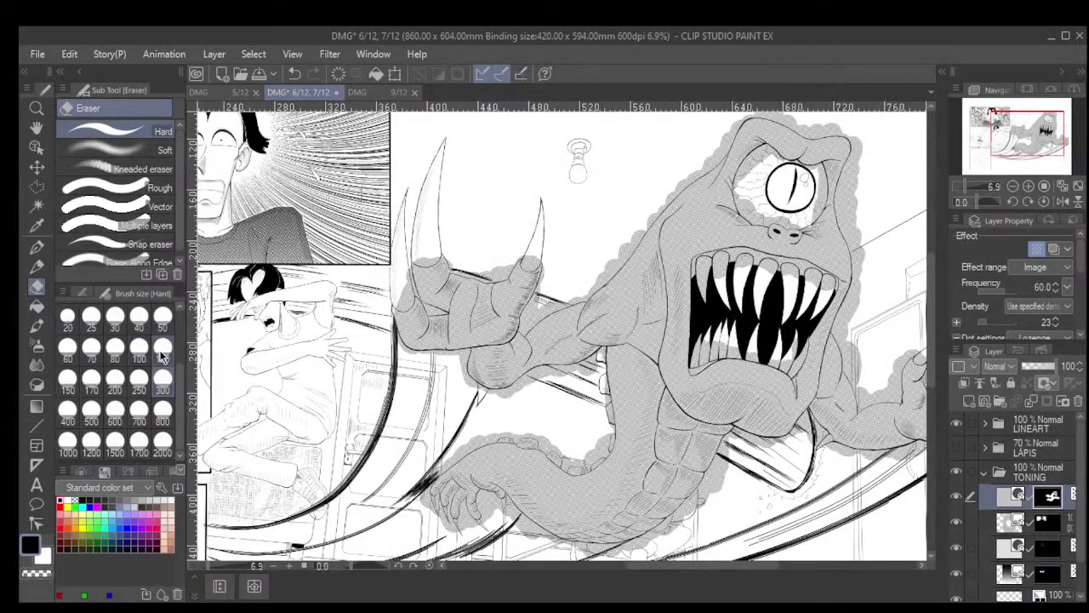
left_click(162, 315)
scroll(411, 285, "up", 4)
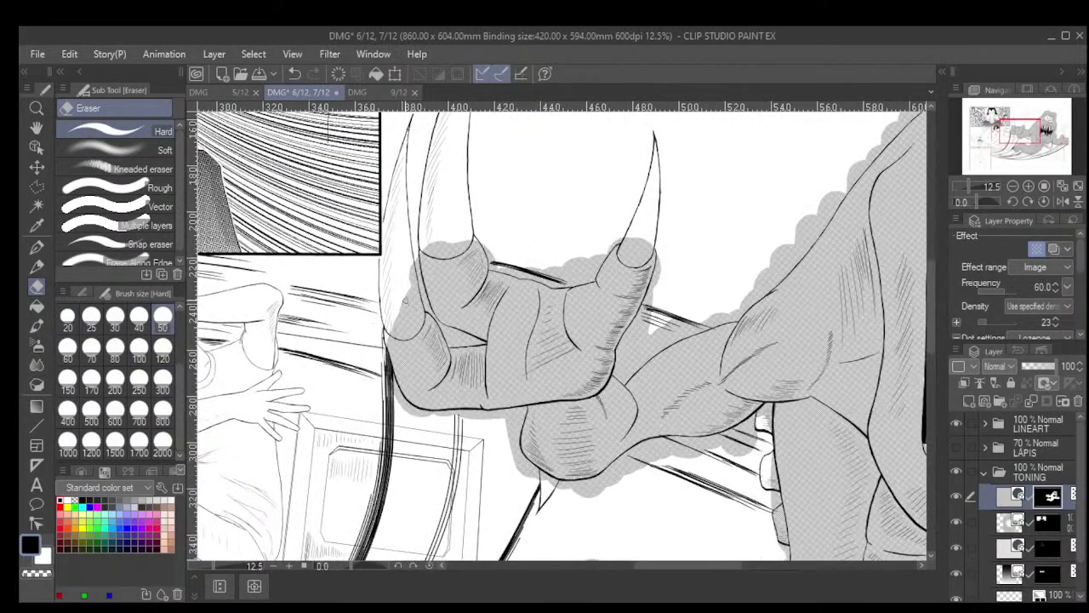
scroll(412, 255, "up", 1)
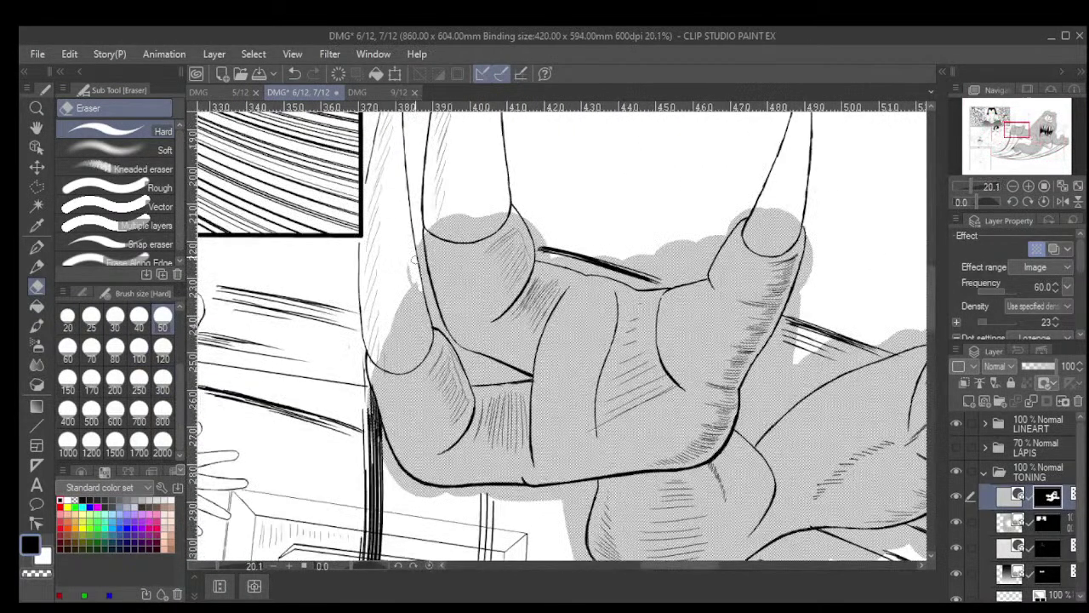
mouse_move(413, 261)
left_mouse_down()
mouse_move(429, 341)
mouse_move(424, 351)
mouse_move(423, 336)
mouse_move(413, 346)
mouse_move(395, 291)
mouse_move(388, 358)
left_mouse_up()
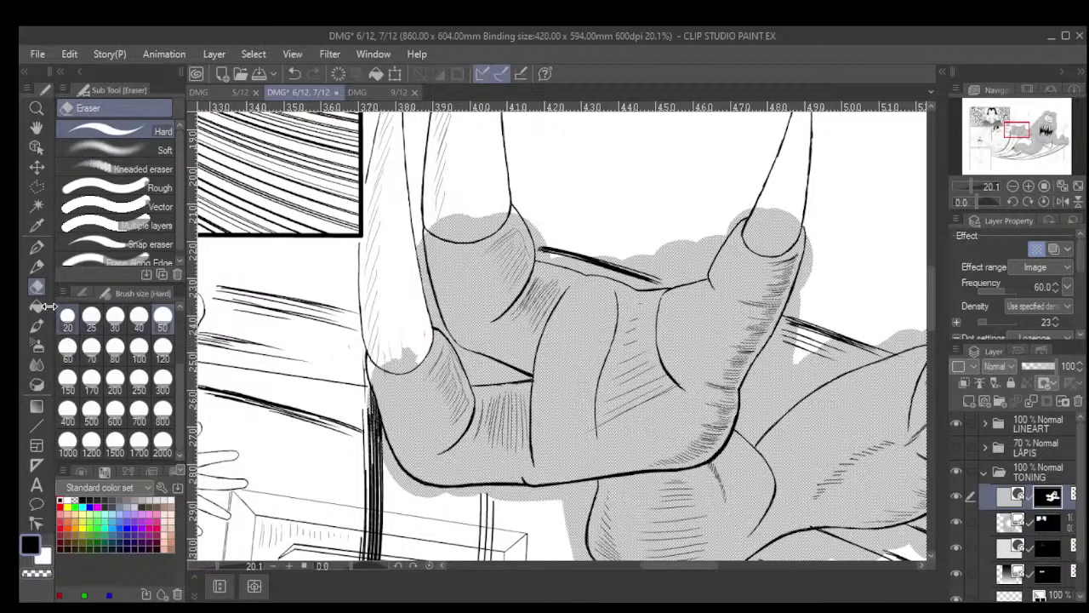
Repaint the tone at the leftmost claw's base with the size 600 G-pen, and trim the excess along its outline with the hard eraser at size 70
left_click(37, 247)
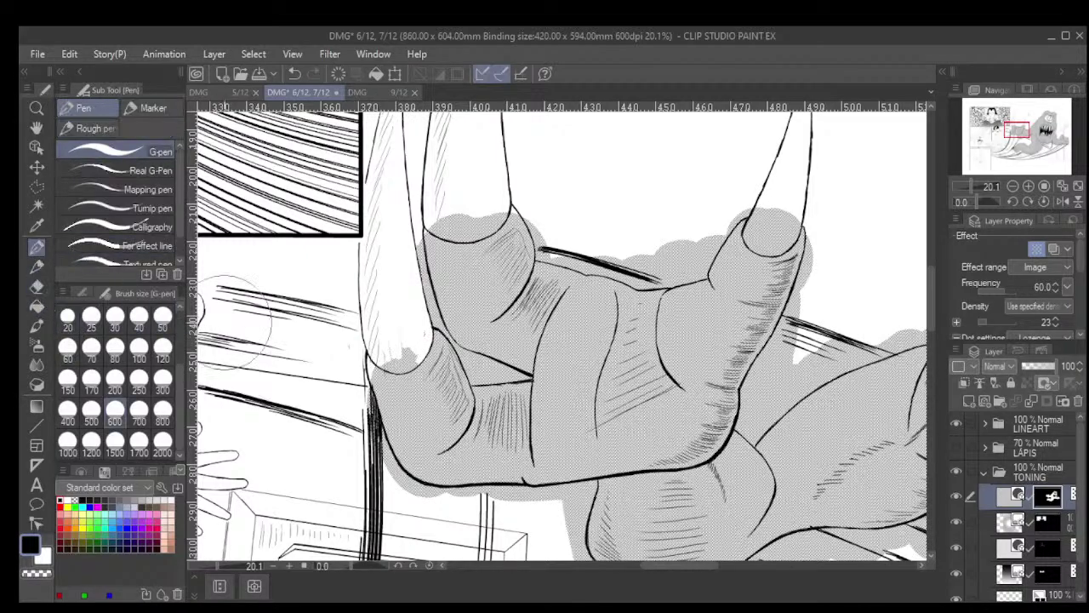
left_click_drag(341, 348, 349, 379)
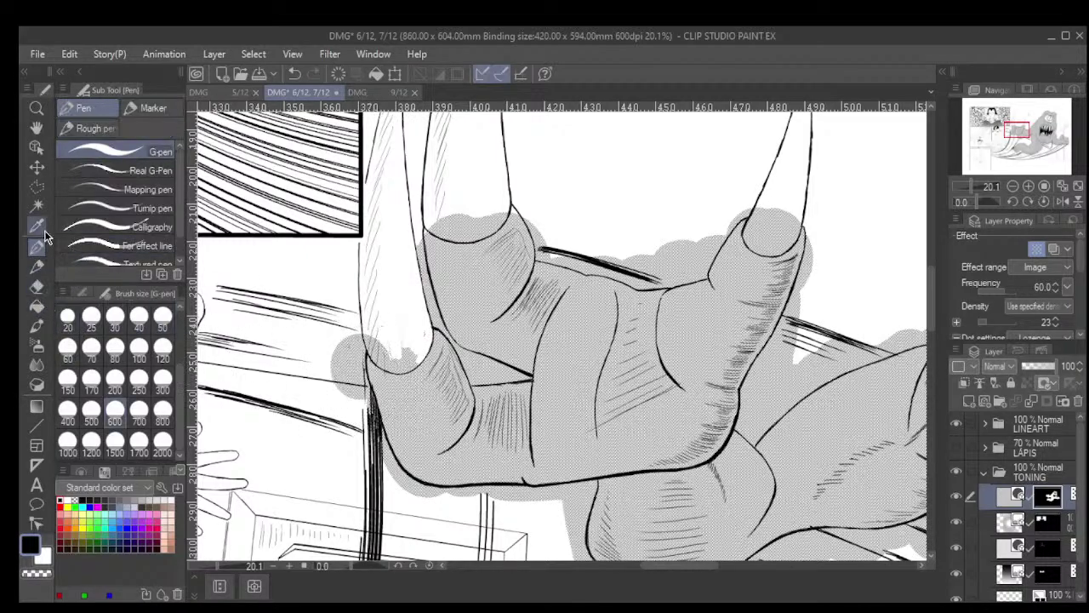
left_click(39, 287)
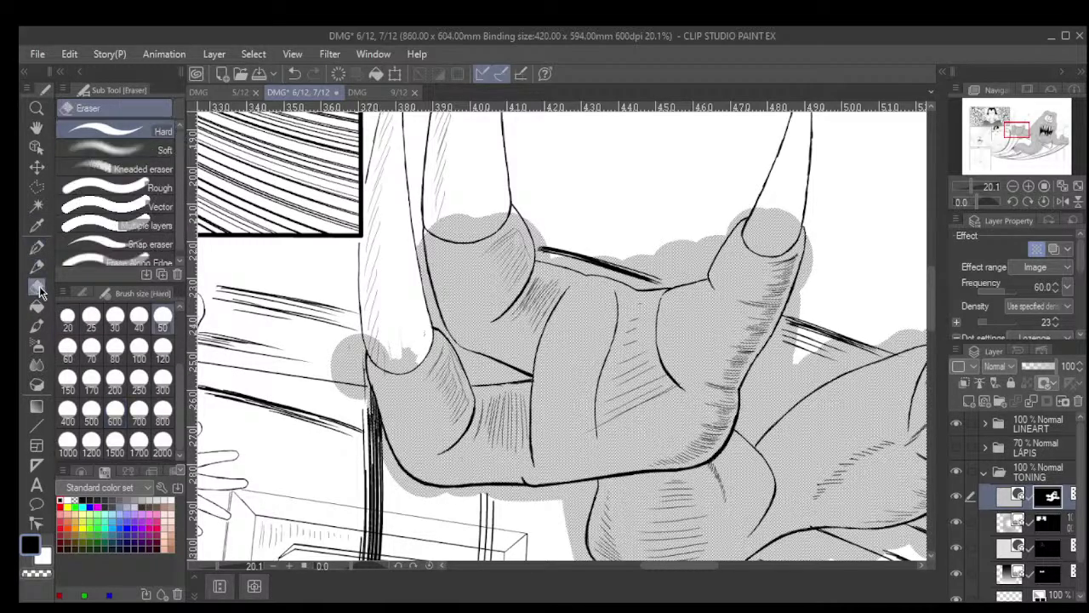
left_click(100, 353)
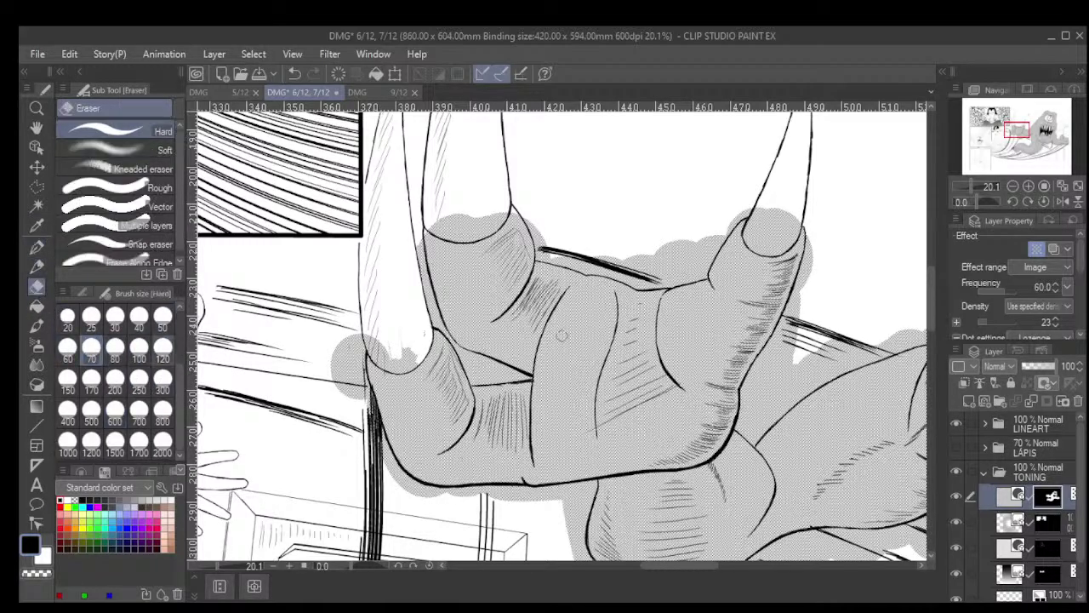
scroll(379, 357, "up", 1)
mouse_move(378, 357)
left_mouse_down()
mouse_move(430, 325)
mouse_move(401, 323)
mouse_move(402, 367)
left_mouse_up()
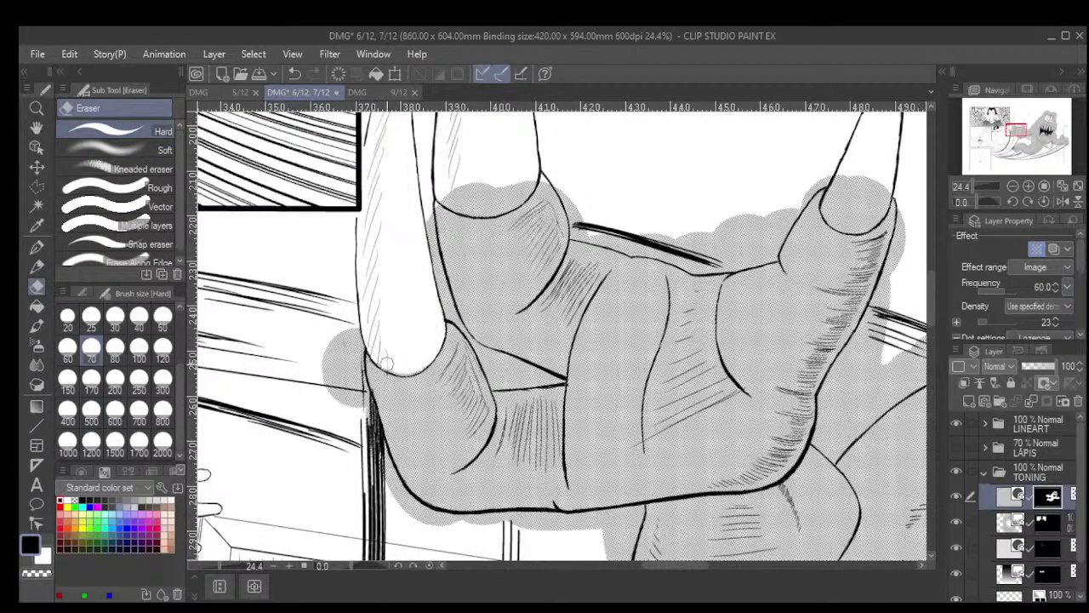
mouse_move(358, 365)
left_mouse_down()
mouse_move(360, 330)
mouse_move(333, 376)
mouse_move(315, 359)
mouse_move(326, 345)
mouse_move(341, 351)
mouse_move(329, 376)
mouse_move(339, 423)
mouse_move(348, 390)
mouse_move(361, 389)
left_mouse_up()
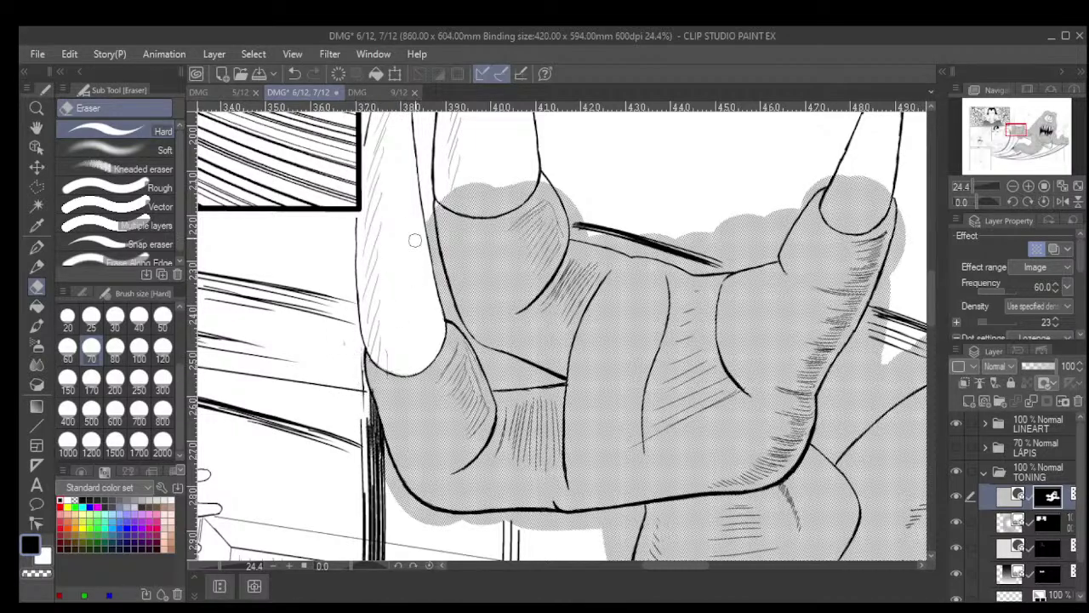
Erase the tone along the leftmost claw and in the triangular gap between the first two fingers with the hard eraser at size 50
left_click_drag(423, 216, 445, 306)
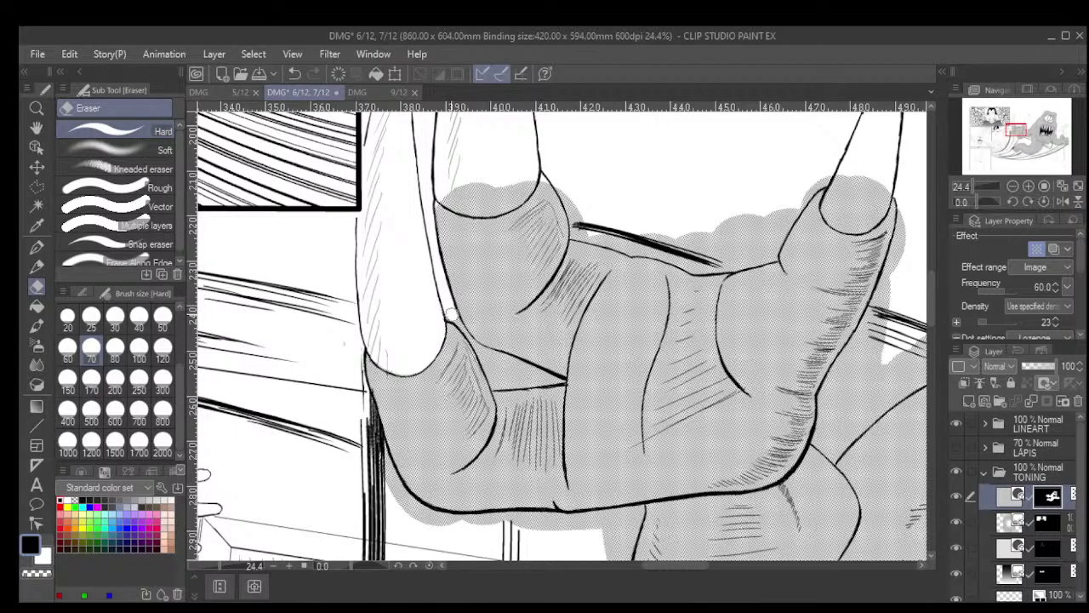
left_click(163, 316)
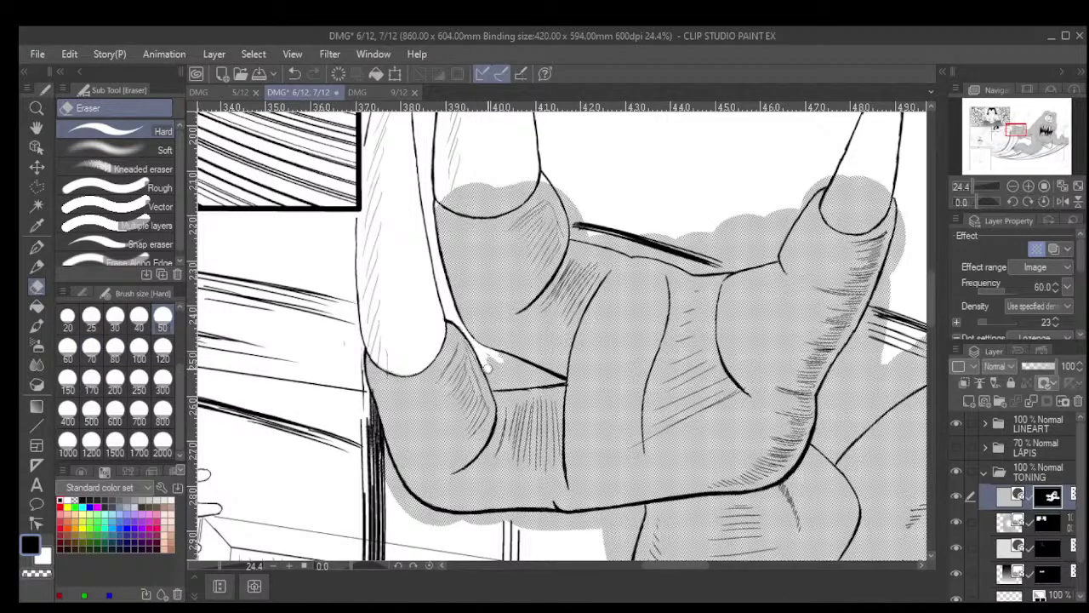
left_click_drag(488, 365, 501, 357)
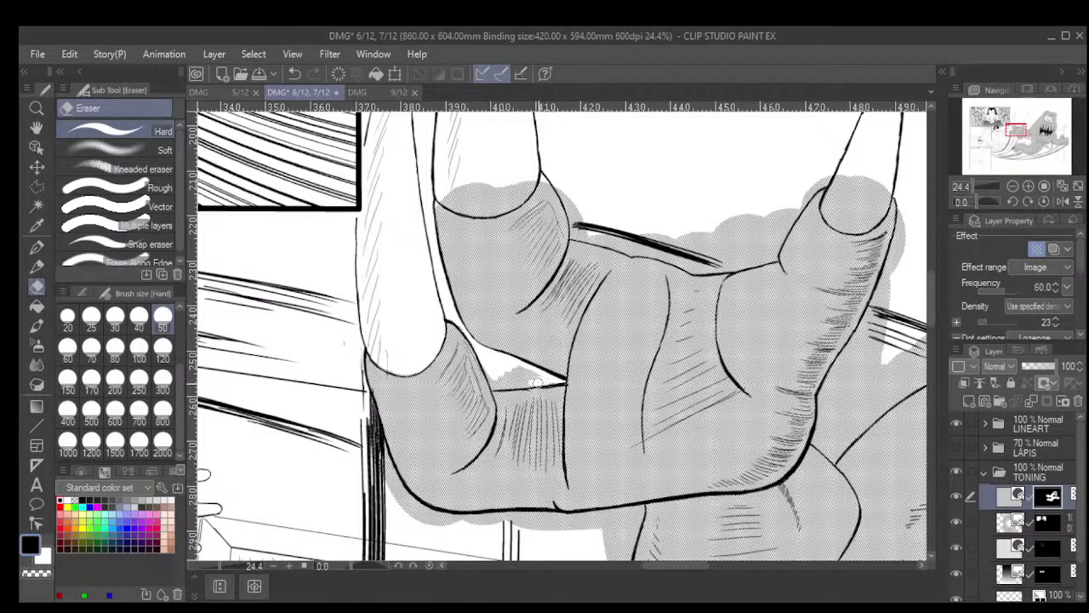
mouse_move(535, 382)
left_mouse_down()
mouse_move(523, 371)
mouse_move(509, 380)
left_mouse_up()
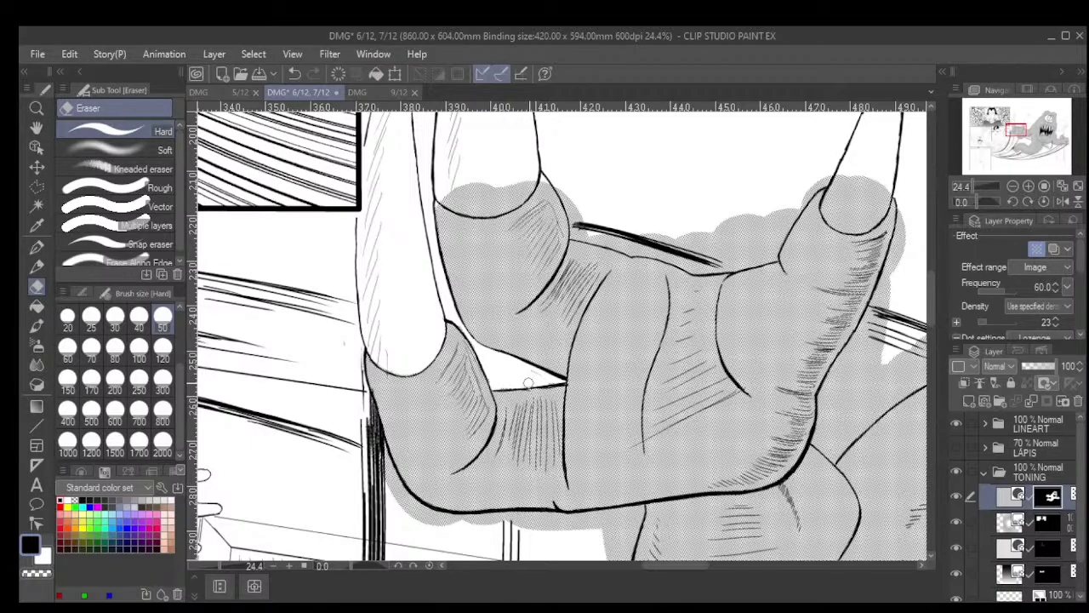
scroll(521, 380, "down", 8)
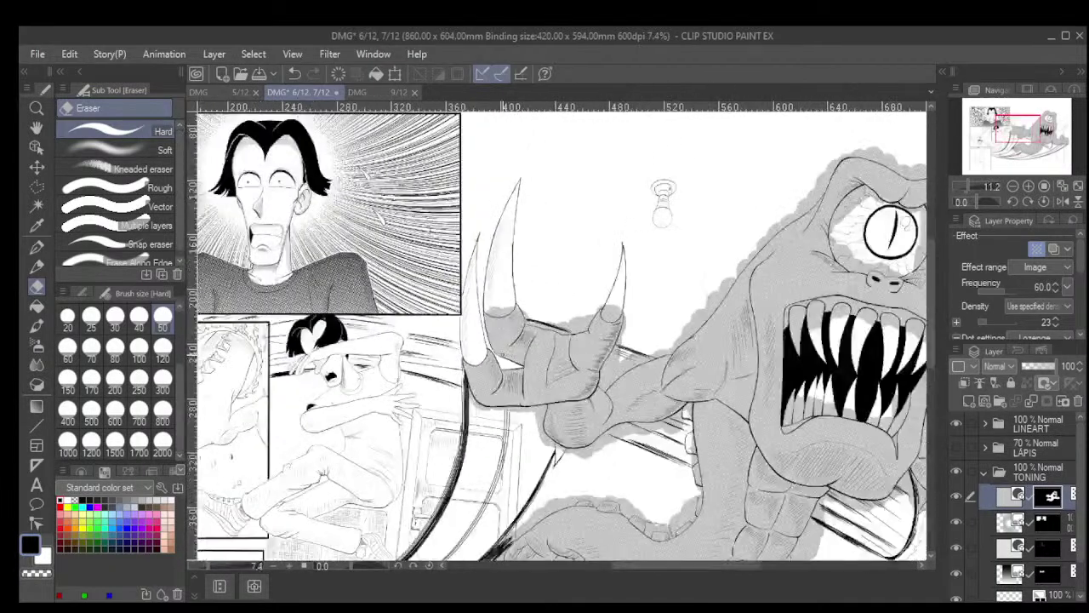
scroll(700, 277, "down", 2)
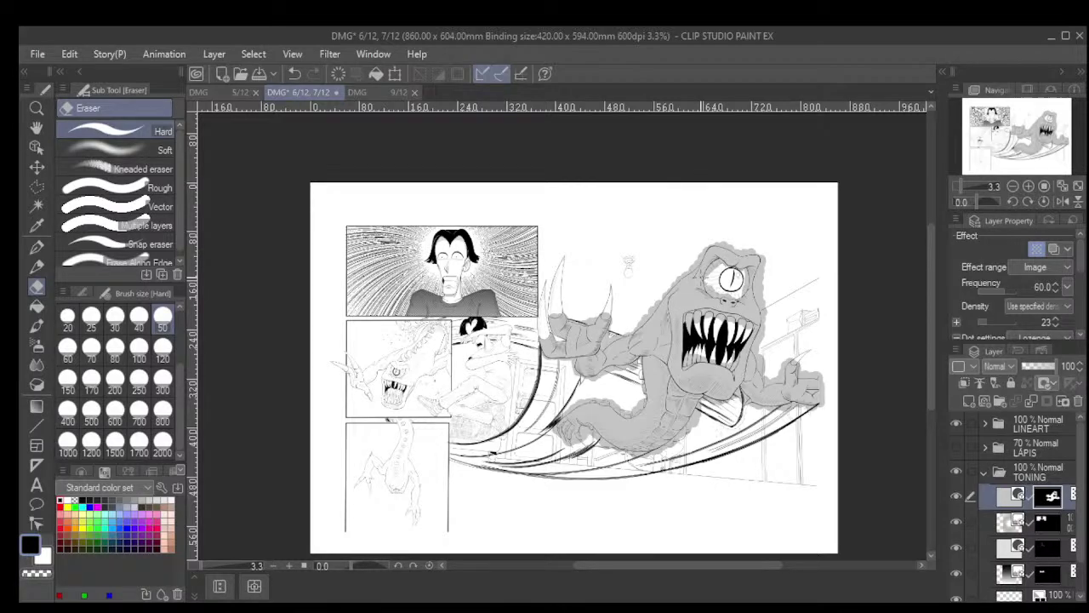
Repaint the tone at the second claw's base with the size 600 G-pen, and clear the excess off the claw with the size 50 hard eraser
left_click_drag(630, 306, 612, 391)
scroll(612, 391, "up", 2)
scroll(544, 310, "up", 8)
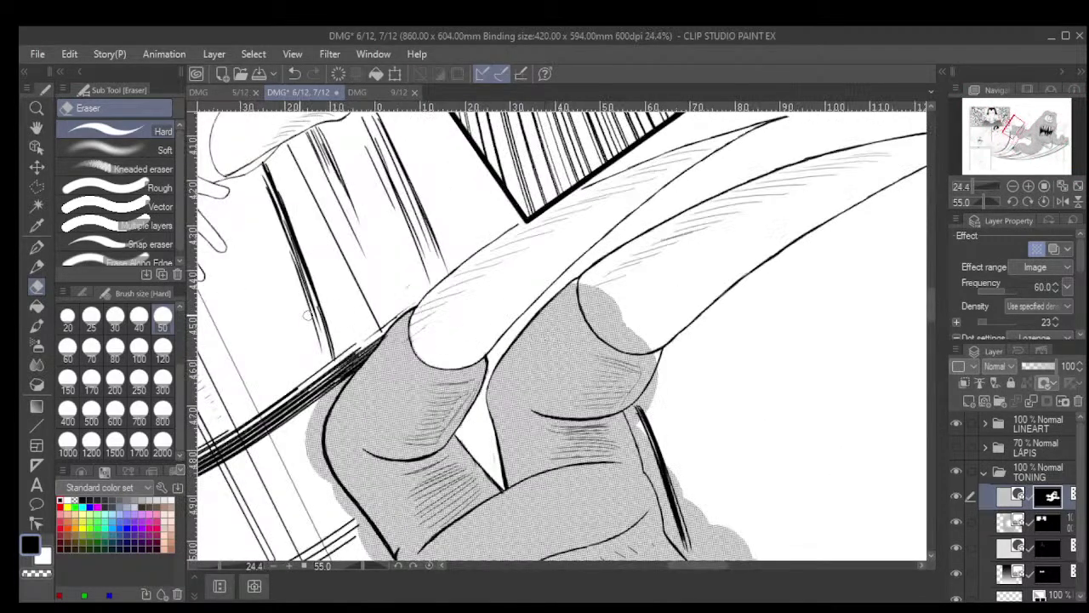
left_click(36, 246)
scroll(511, 270, "up", 1)
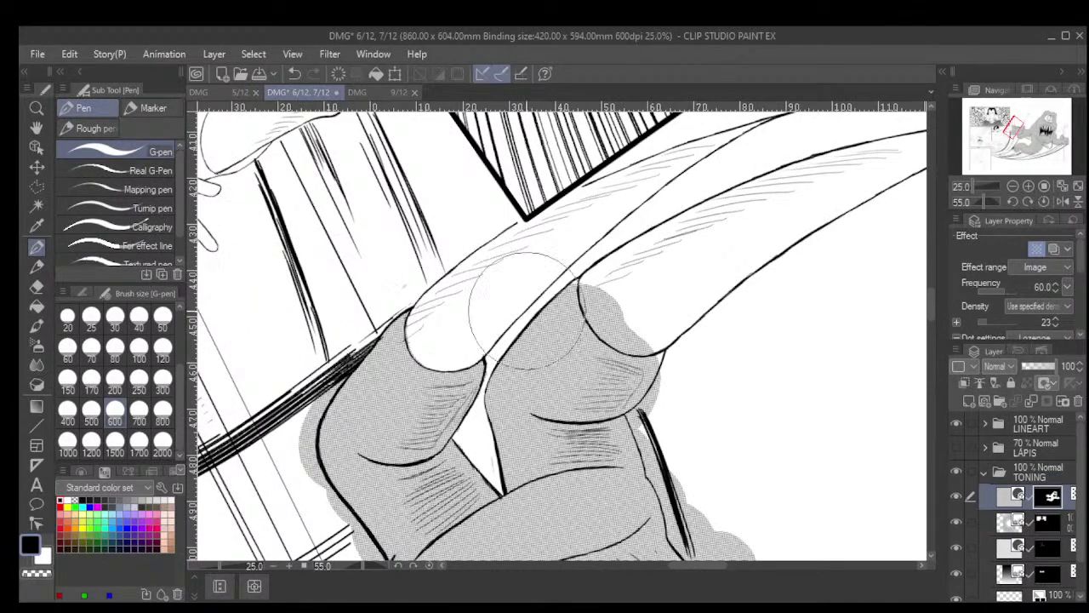
left_click_drag(526, 309, 595, 267)
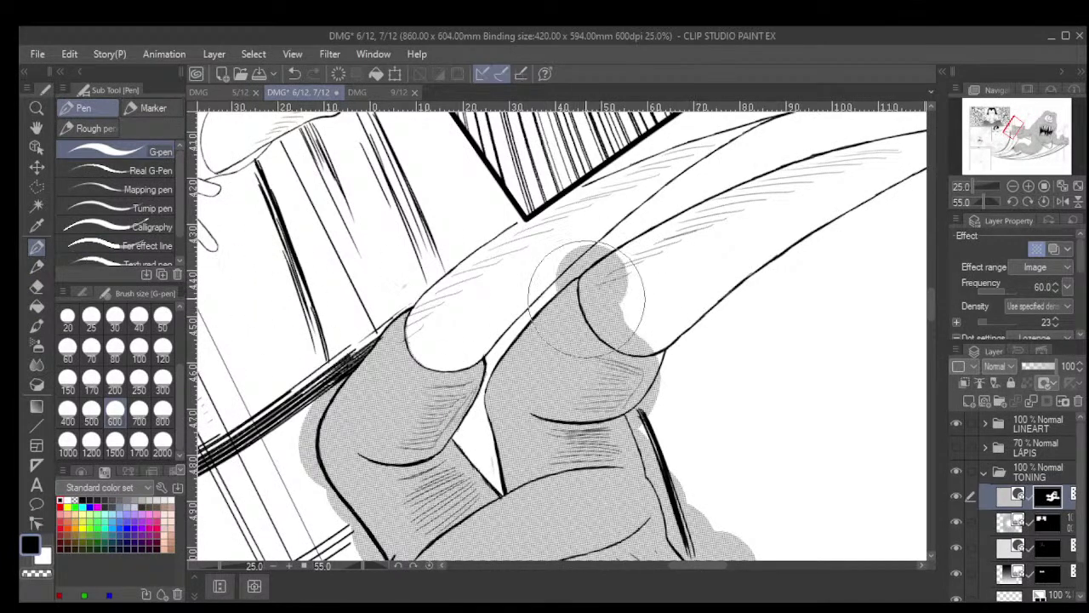
left_click(36, 288)
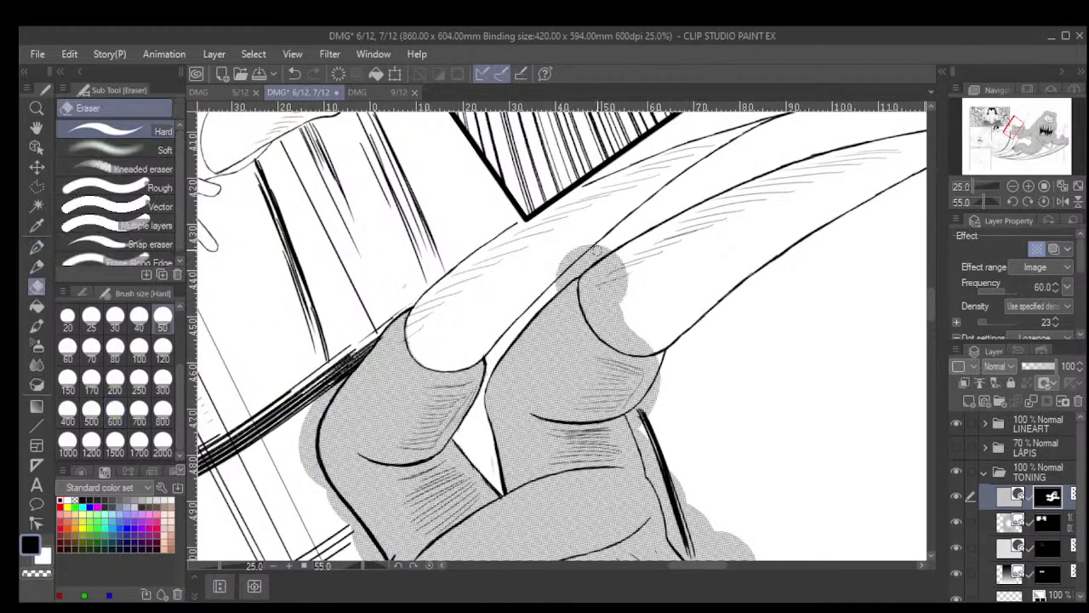
mouse_move(596, 251)
left_mouse_down()
mouse_move(556, 266)
mouse_move(574, 254)
mouse_move(550, 286)
mouse_move(578, 271)
mouse_move(551, 291)
mouse_move(628, 266)
mouse_move(616, 264)
mouse_move(608, 237)
mouse_move(592, 251)
mouse_move(585, 309)
mouse_move(593, 318)
mouse_move(591, 268)
mouse_move(629, 303)
mouse_move(595, 271)
mouse_move(615, 278)
mouse_move(611, 326)
left_mouse_up()
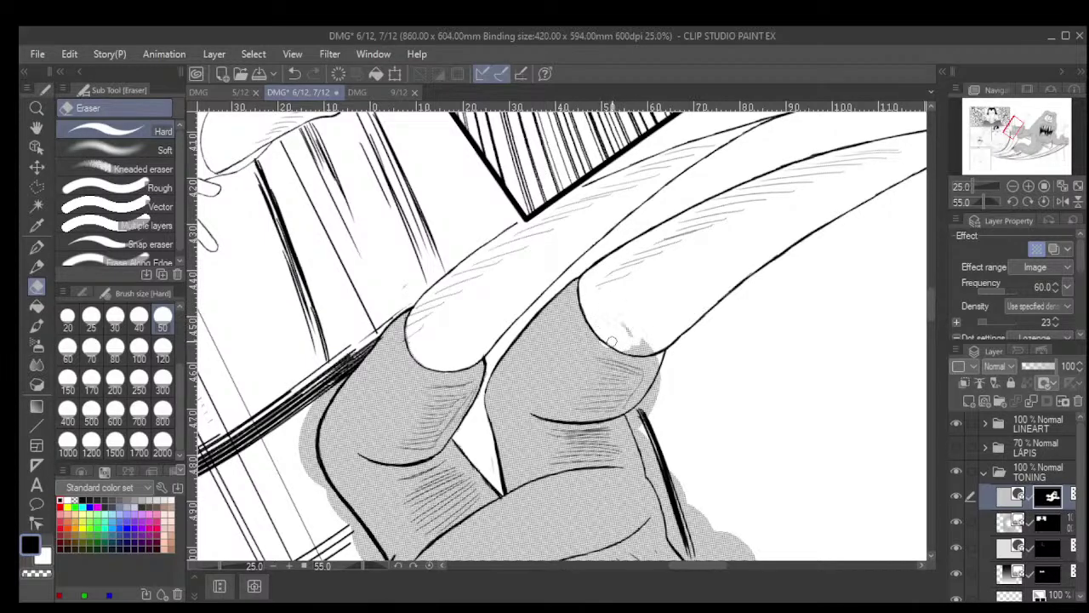
key("ctrl+z")
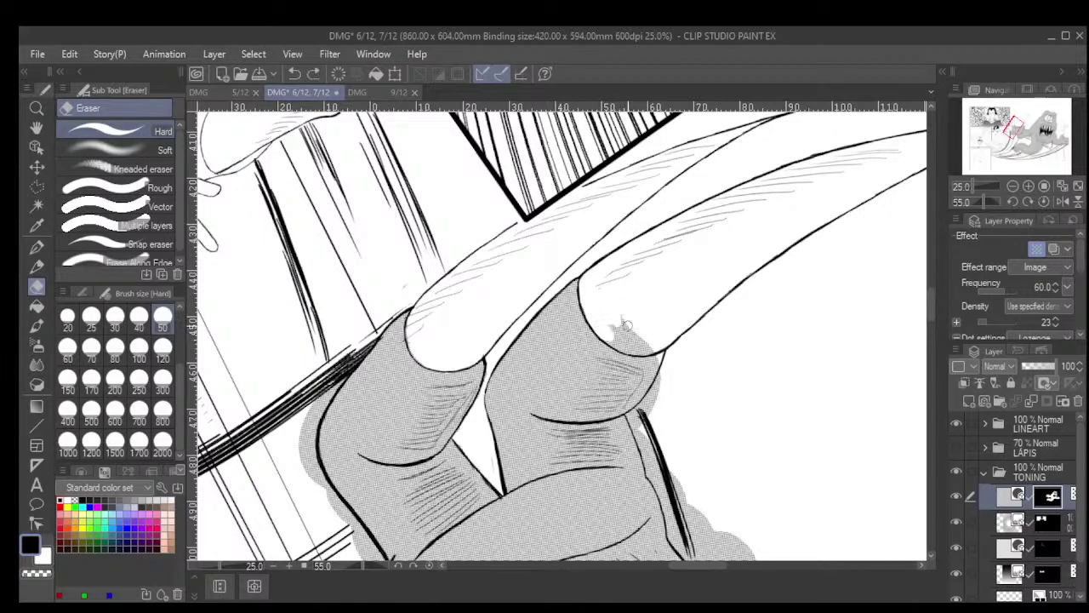
mouse_move(605, 337)
left_mouse_down()
mouse_move(625, 349)
mouse_move(627, 338)
left_mouse_up()
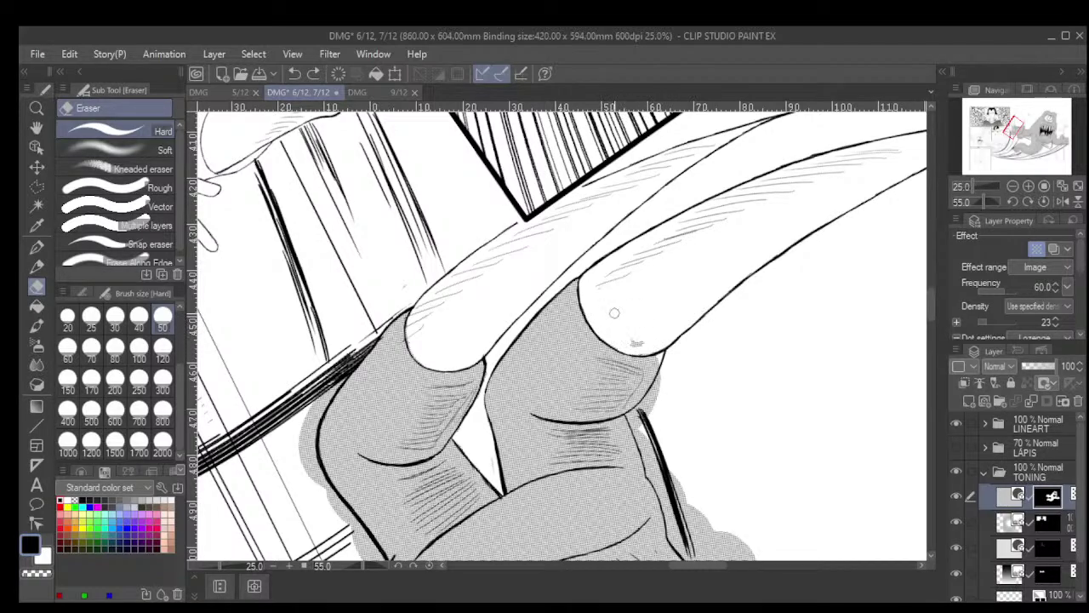
Fill the second fingertip's outer corner with tone using the G-pen, and trim the spill outside its outline with the size 50 hard eraser
left_click(37, 246)
left_click(678, 343)
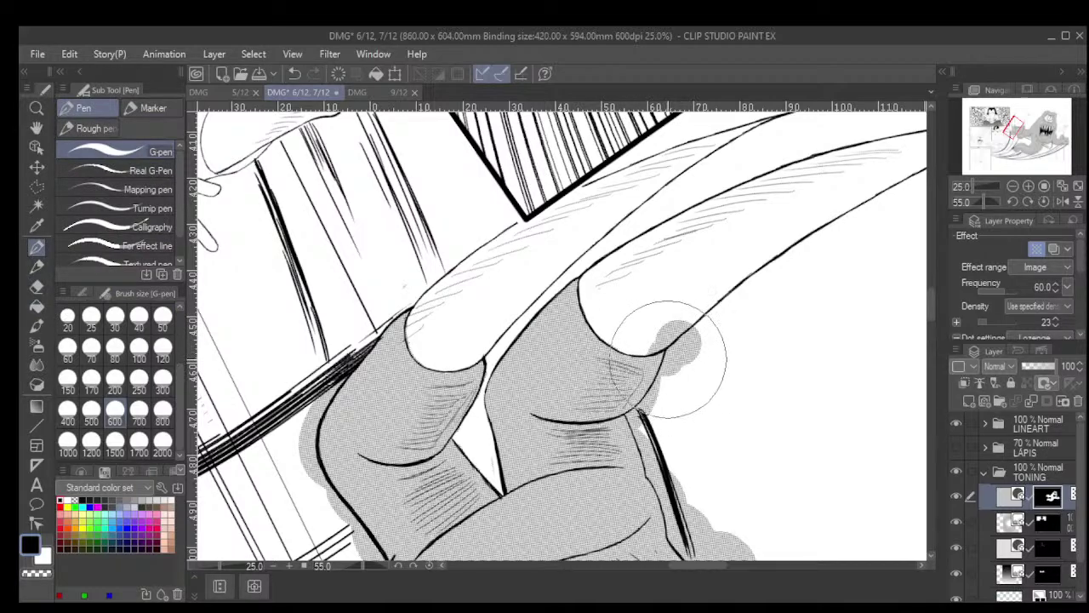
left_click(36, 286)
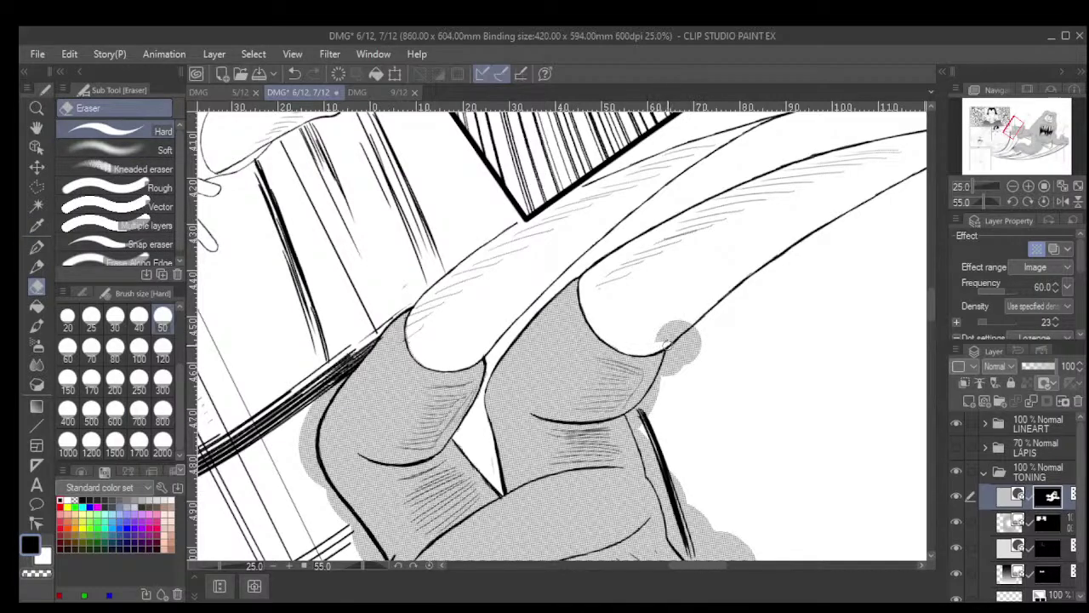
mouse_move(665, 366)
left_mouse_down()
mouse_move(667, 355)
mouse_move(672, 372)
left_mouse_up()
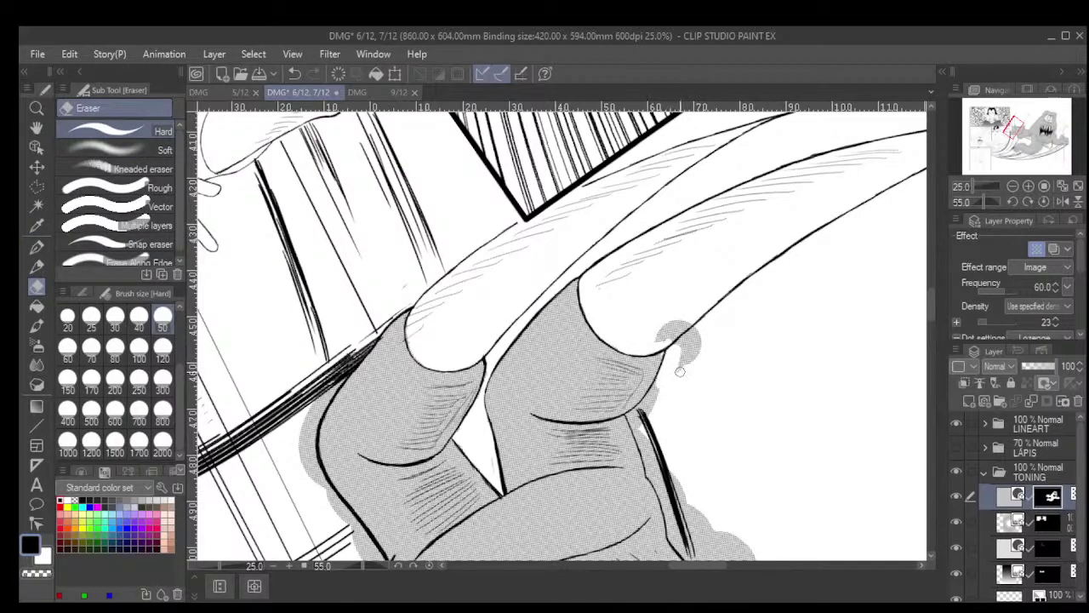
key("ctrl+z")
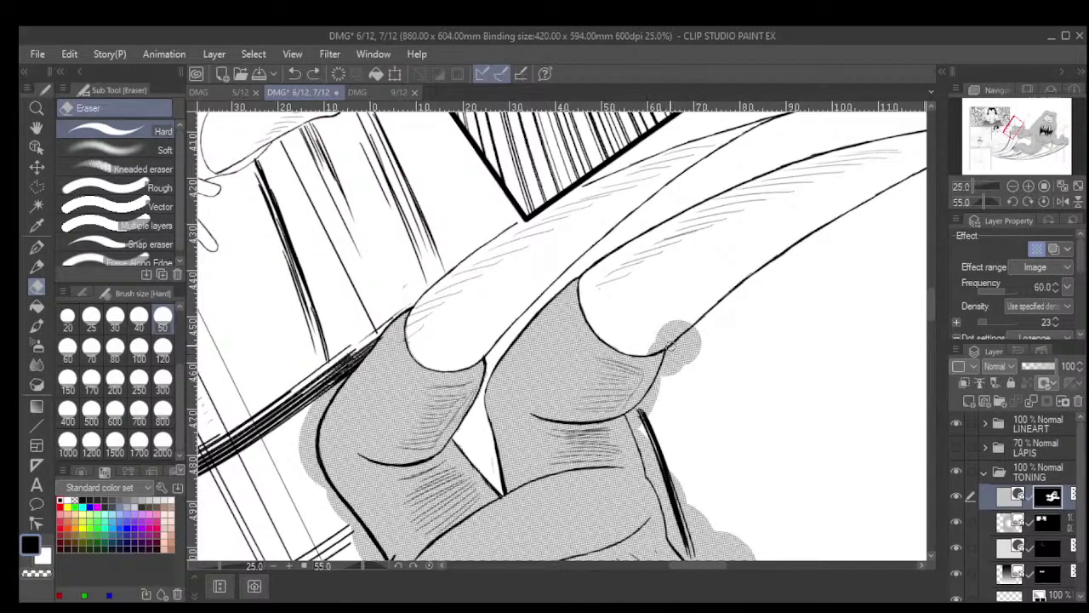
left_click_drag(668, 345, 662, 375)
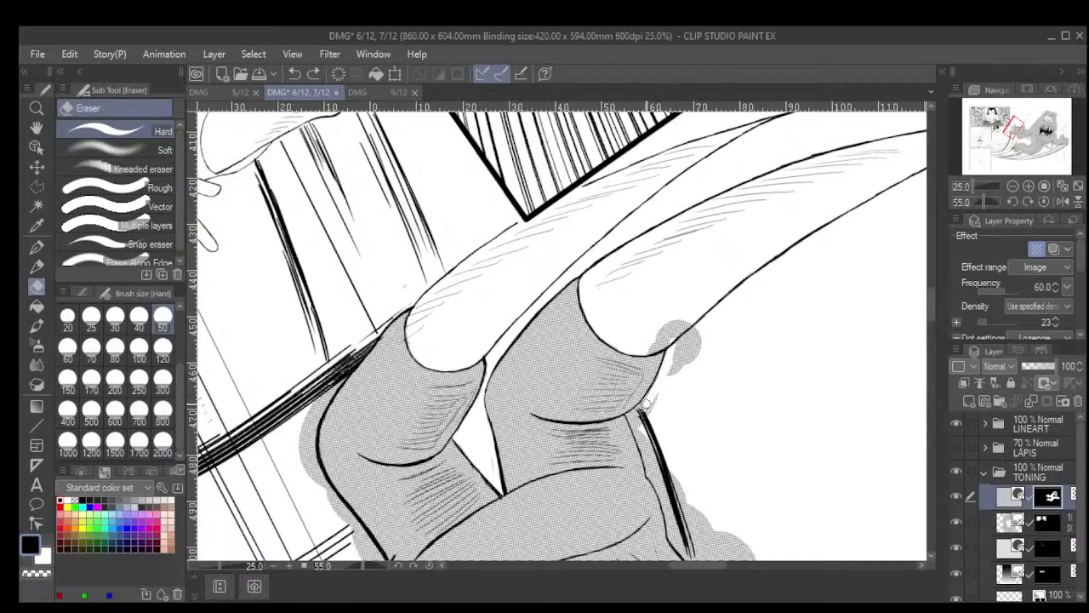
scroll(649, 402, "down", 3)
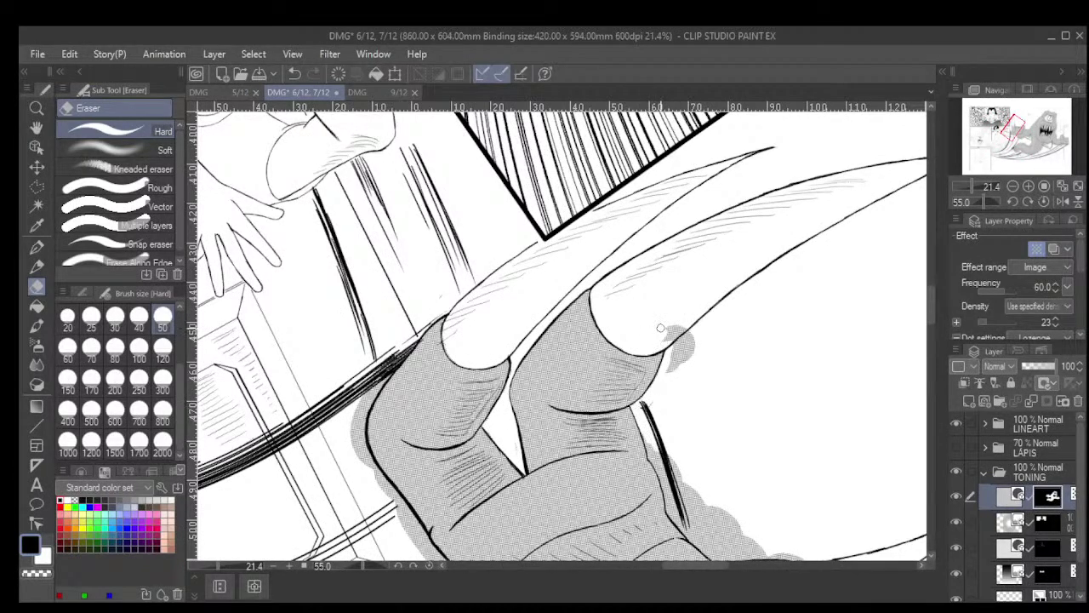
mouse_move(666, 354)
left_mouse_down()
mouse_move(679, 315)
mouse_move(675, 343)
mouse_move(692, 365)
mouse_move(695, 320)
mouse_move(719, 348)
mouse_move(730, 333)
mouse_move(689, 417)
mouse_move(710, 338)
mouse_move(595, 413)
mouse_move(588, 316)
mouse_move(579, 316)
mouse_move(592, 266)
left_mouse_up()
Erase the tone outside the raised palm's edge, from the second finger to the thumb claw, with the hard eraser at size 50
scroll(607, 361, "up", 1)
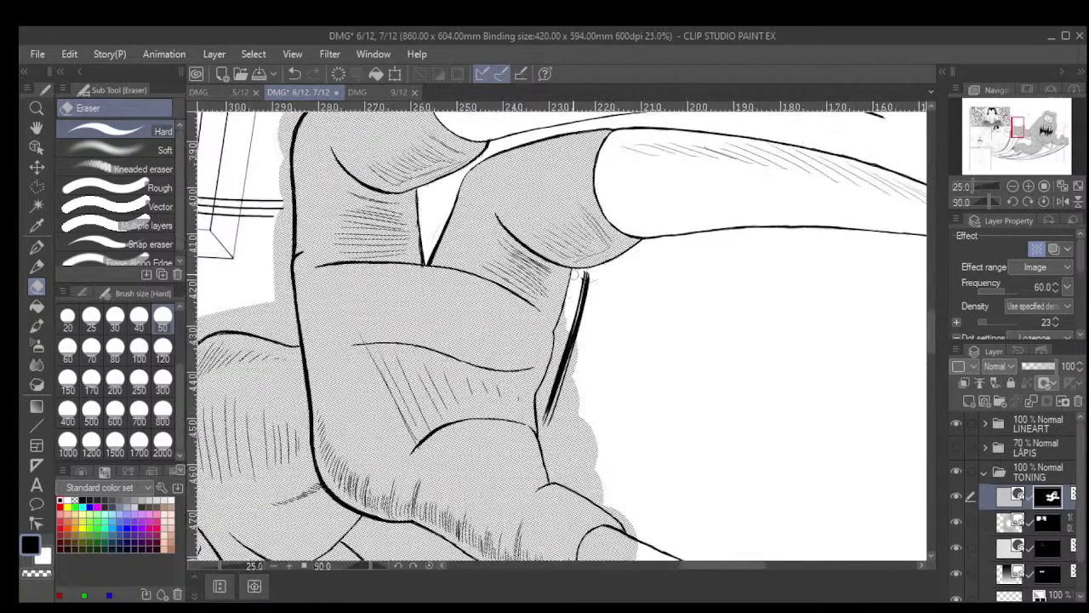
scroll(574, 274, "up", 2)
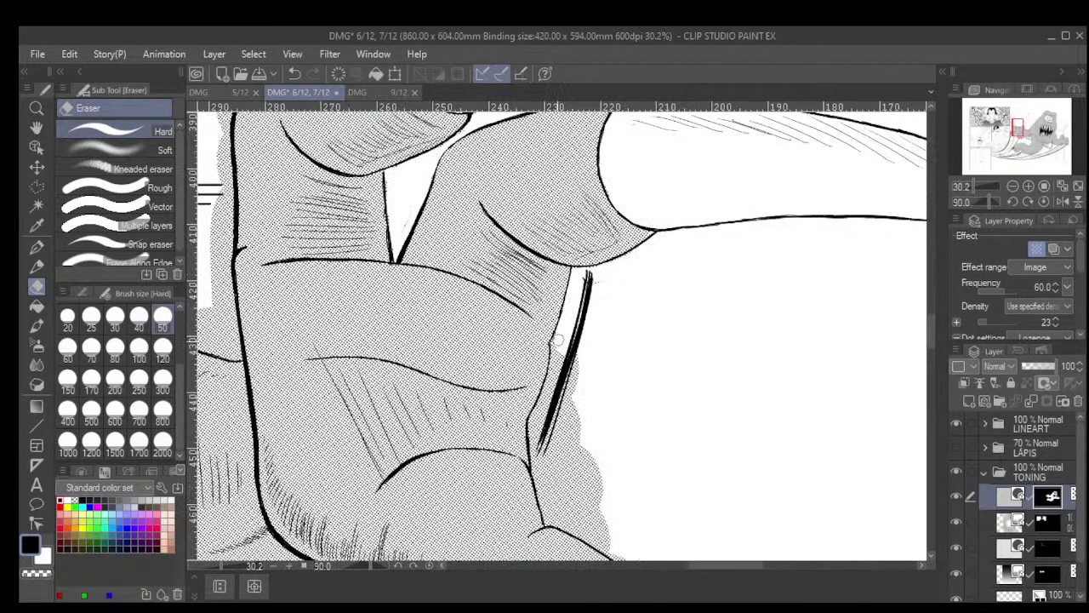
mouse_move(554, 354)
left_mouse_down()
mouse_move(570, 404)
mouse_move(566, 425)
mouse_move(552, 380)
mouse_move(533, 422)
mouse_move(541, 430)
mouse_move(544, 418)
mouse_move(545, 504)
left_mouse_up()
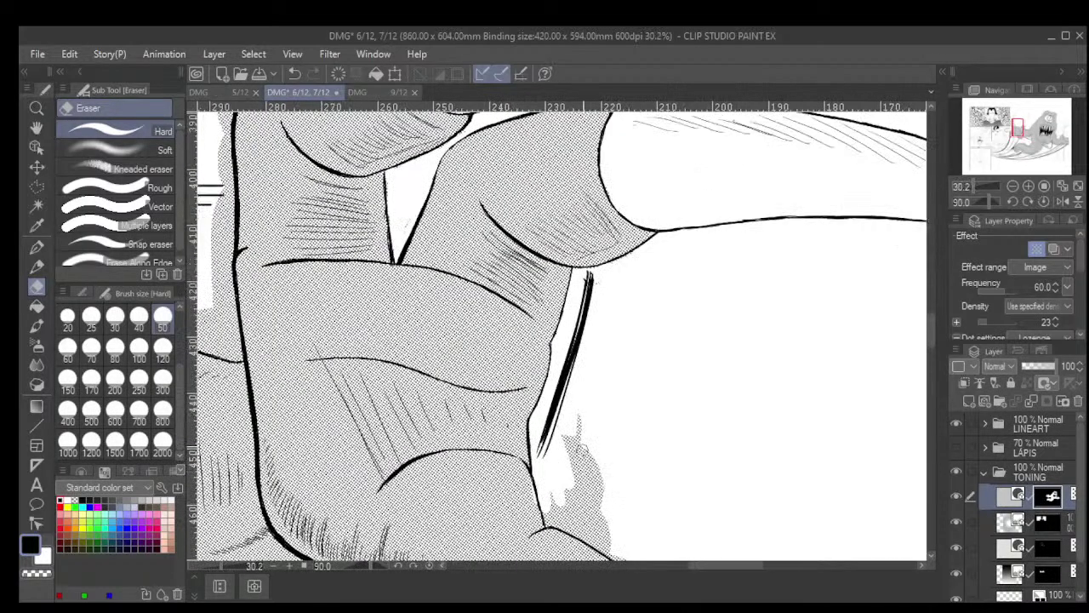
key("ctrl+z")
scroll(584, 446, "down", 5)
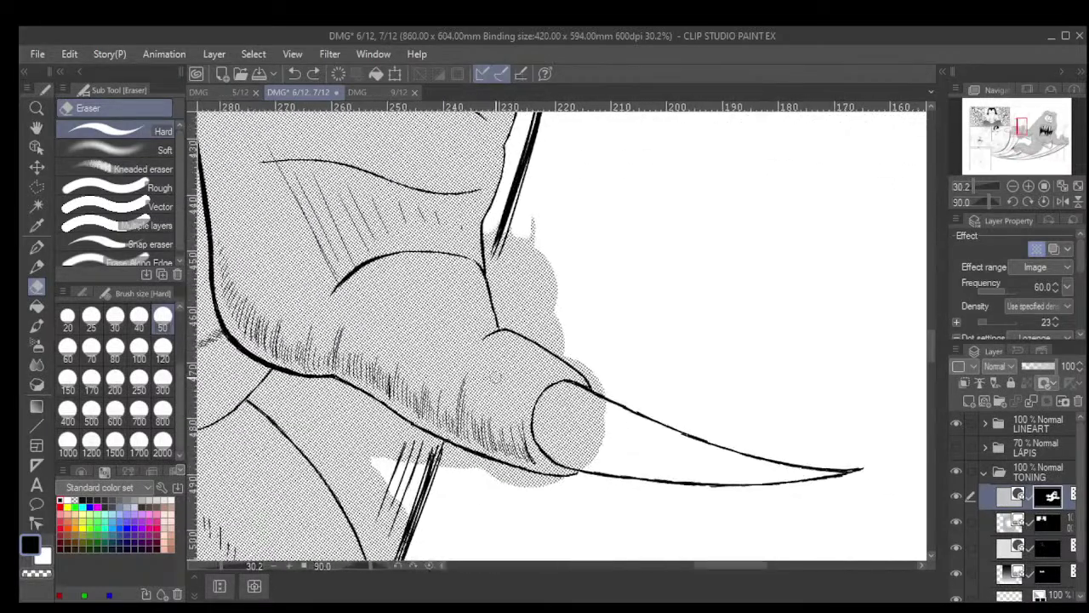
scroll(562, 243, "up", 3)
mouse_move(489, 217)
left_mouse_down()
mouse_move(491, 311)
mouse_move(483, 284)
mouse_move(507, 384)
mouse_move(535, 382)
mouse_move(593, 419)
mouse_move(558, 398)
mouse_move(599, 400)
mouse_move(570, 362)
mouse_move(510, 360)
mouse_move(502, 294)
mouse_move(534, 328)
mouse_move(568, 336)
mouse_move(574, 275)
mouse_move(556, 252)
mouse_move(544, 287)
mouse_move(487, 229)
left_mouse_up()
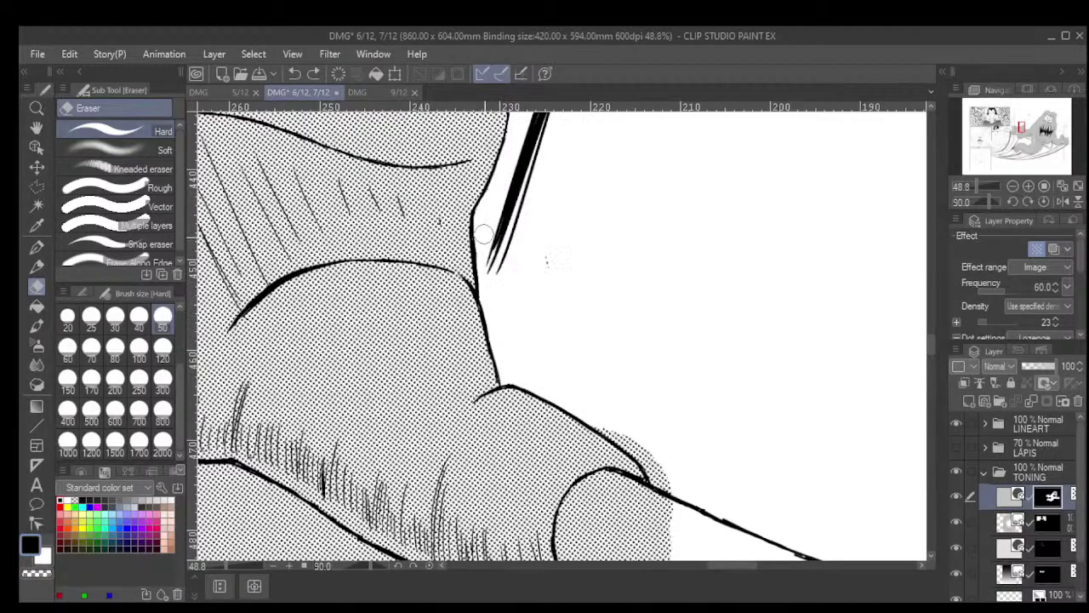
scroll(627, 400, "down", 1)
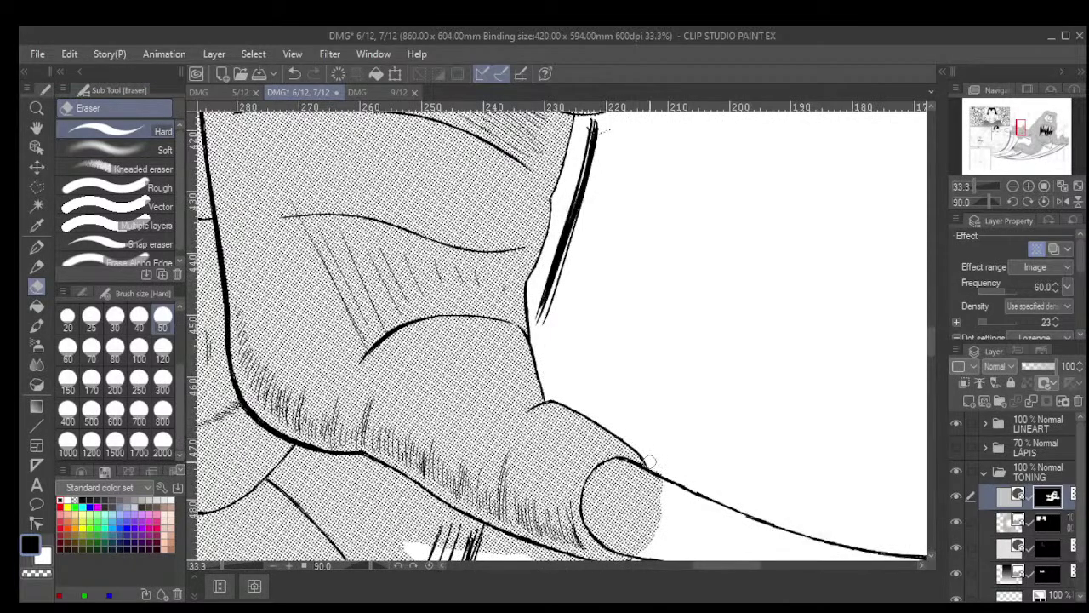
scroll(659, 468, "down", 1)
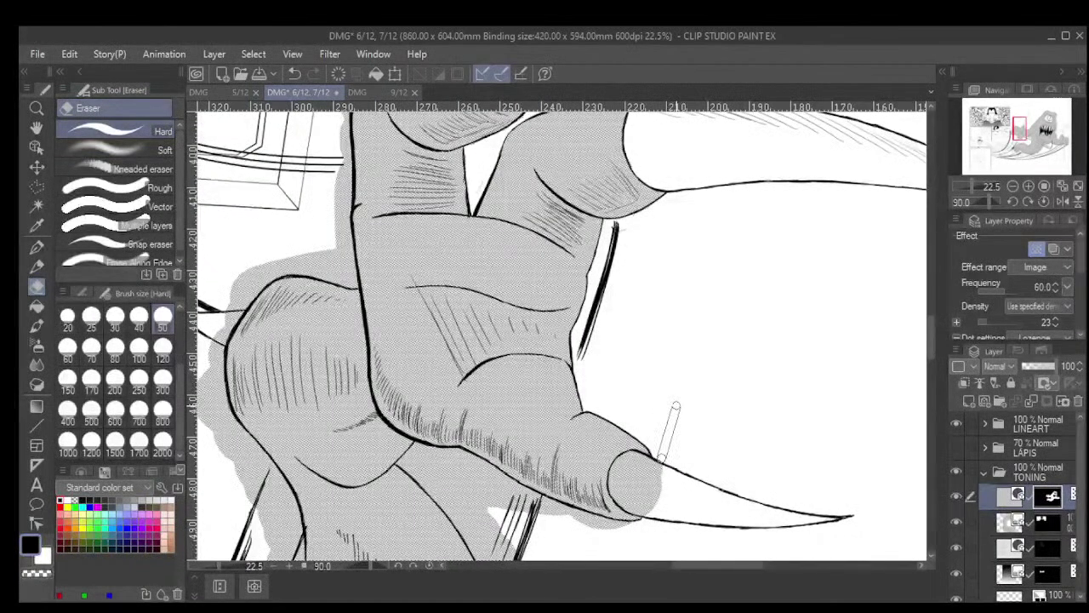
Erase the tone covering the base of the raised hand's thumb claw with the size 50 hard eraser
left_click_drag(669, 417, 655, 230)
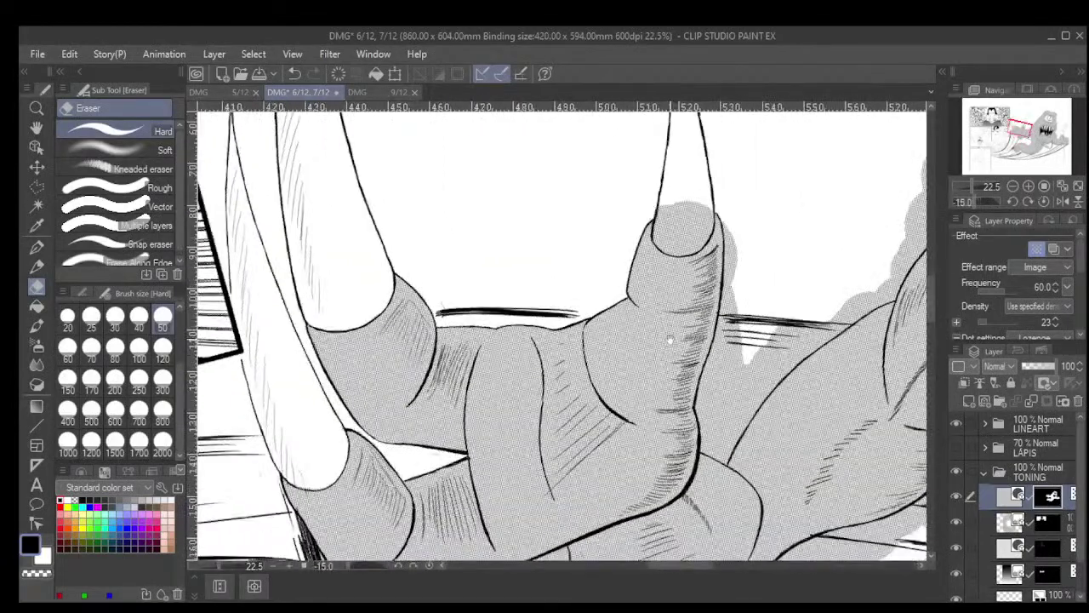
left_click_drag(673, 341, 640, 358)
scroll(640, 359, "up", 4)
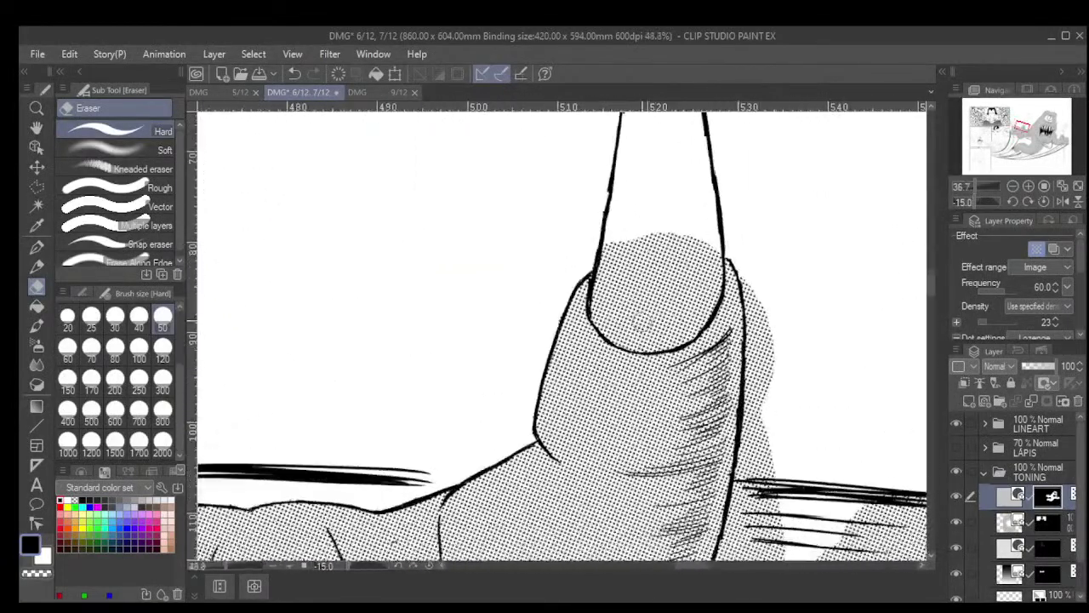
scroll(634, 284, "up", 2)
mouse_move(611, 232)
left_mouse_down()
mouse_move(584, 317)
mouse_move(611, 363)
mouse_move(639, 373)
mouse_move(610, 368)
mouse_move(689, 372)
mouse_move(750, 322)
mouse_move(760, 279)
mouse_move(728, 206)
mouse_move(704, 194)
mouse_move(681, 249)
mouse_move(598, 255)
mouse_move(606, 301)
mouse_move(625, 327)
mouse_move(681, 356)
mouse_move(708, 286)
mouse_move(730, 267)
mouse_move(746, 307)
left_mouse_up()
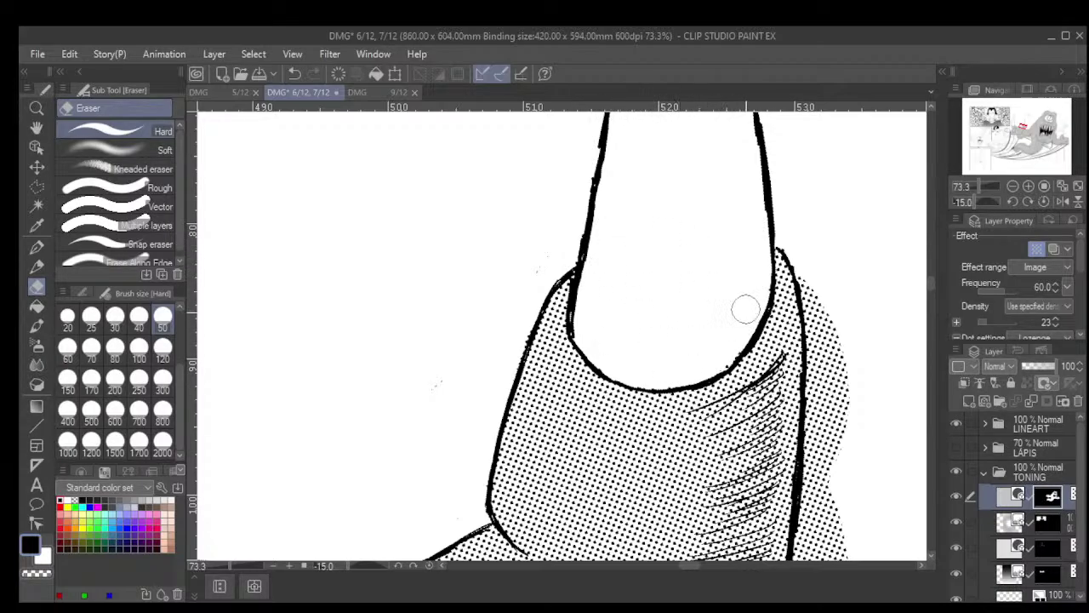
Erase the tone spilling past the outer edge of the raised hand's thumb with the size 50 hard eraser
scroll(808, 263, "down", 5)
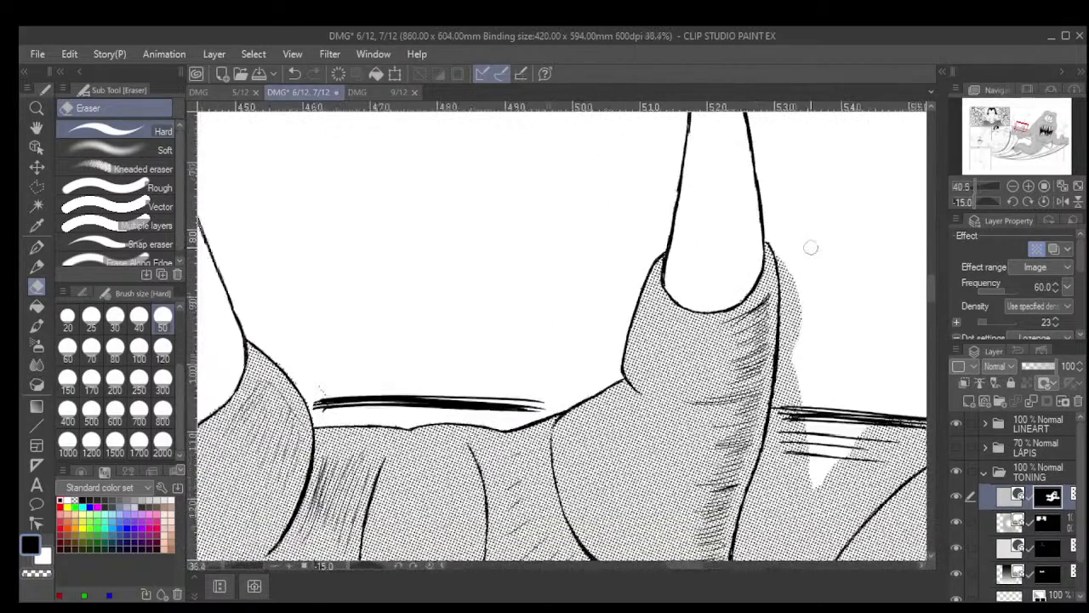
scroll(796, 274, "down", 4)
scroll(531, 308, "up", 2)
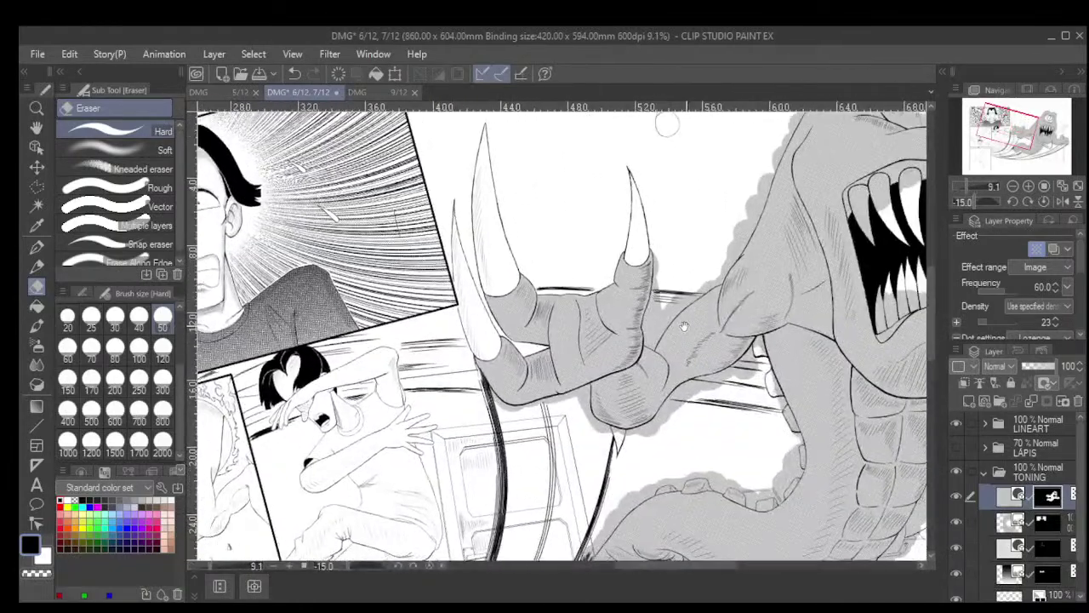
scroll(493, 268, "up", 4)
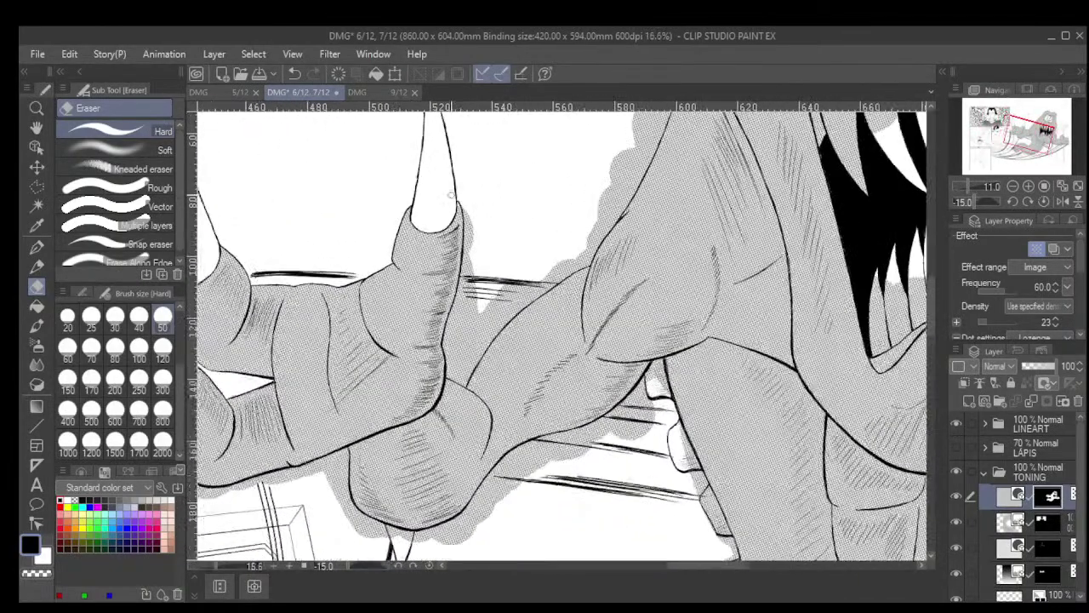
scroll(493, 268, "up", 3)
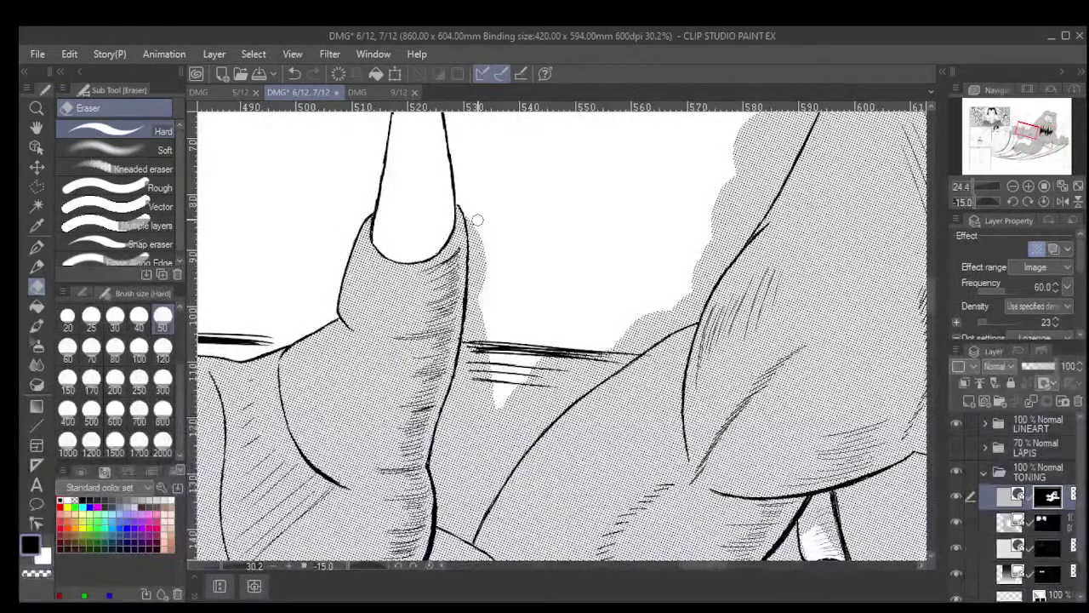
scroll(476, 220, "up", 1)
mouse_move(470, 223)
left_mouse_down()
mouse_move(481, 250)
mouse_move(486, 237)
mouse_move(488, 266)
mouse_move(479, 361)
left_mouse_up()
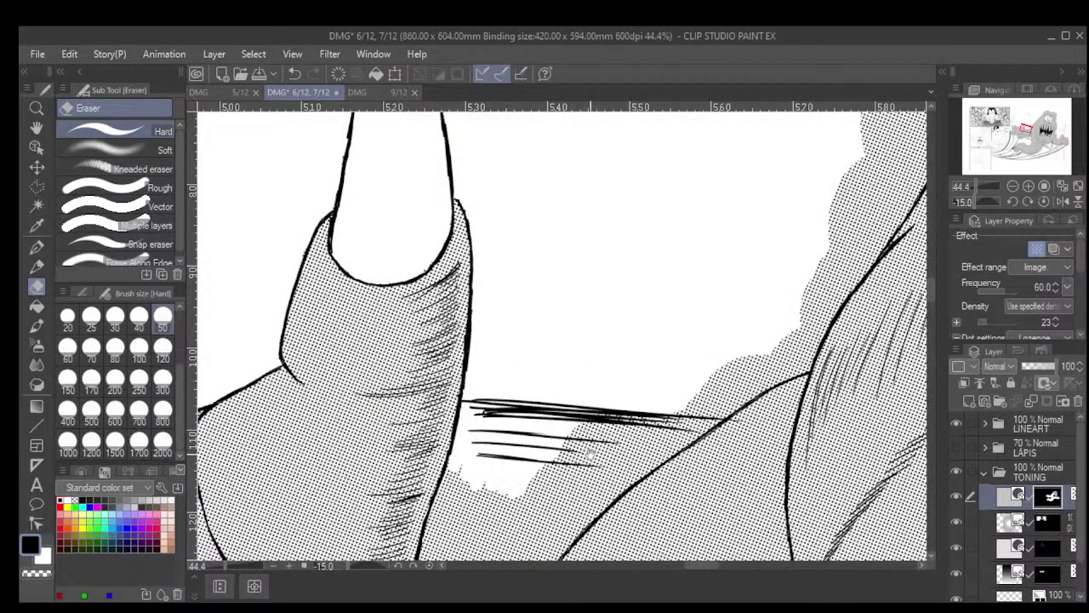
Clear the tone from the background gap between the raised thumb and the forearm with the size 50 hard eraser
left_click_drag(590, 455, 657, 338)
mouse_move(595, 273)
left_mouse_down()
mouse_move(548, 388)
mouse_move(560, 472)
mouse_move(606, 495)
mouse_move(625, 448)
mouse_move(621, 436)
mouse_move(573, 468)
mouse_move(560, 412)
mouse_move(572, 362)
mouse_move(582, 378)
mouse_move(582, 350)
mouse_move(598, 336)
mouse_move(607, 370)
mouse_move(577, 467)
mouse_move(588, 464)
mouse_move(612, 394)
mouse_move(623, 410)
mouse_move(605, 419)
mouse_move(608, 401)
mouse_move(652, 367)
mouse_move(641, 431)
mouse_move(689, 360)
mouse_move(684, 332)
mouse_move(633, 370)
mouse_move(640, 333)
mouse_move(611, 284)
left_mouse_up()
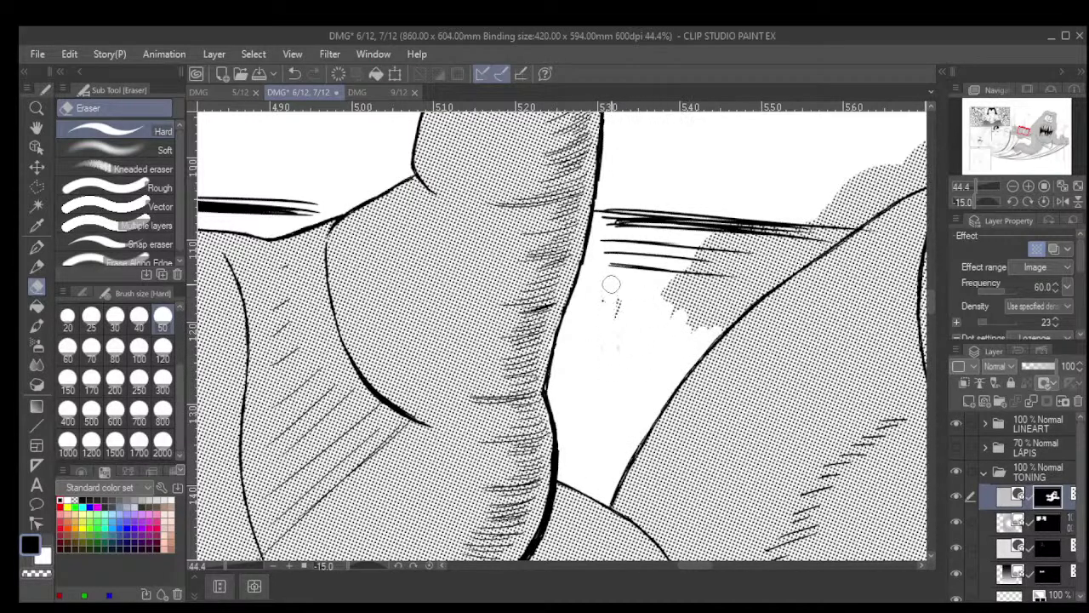
mouse_move(591, 320)
left_mouse_down()
mouse_move(625, 302)
mouse_move(626, 332)
mouse_move(712, 336)
mouse_move(668, 306)
mouse_move(732, 267)
mouse_move(712, 309)
mouse_move(723, 325)
mouse_move(798, 244)
mouse_move(736, 283)
mouse_move(721, 273)
mouse_move(677, 283)
mouse_move(679, 261)
mouse_move(760, 220)
left_mouse_up()
Erase the tone outside the upper edge of the forearm and up along the shoulder with the size 50 hard eraser
left_click_drag(758, 340, 409, 455)
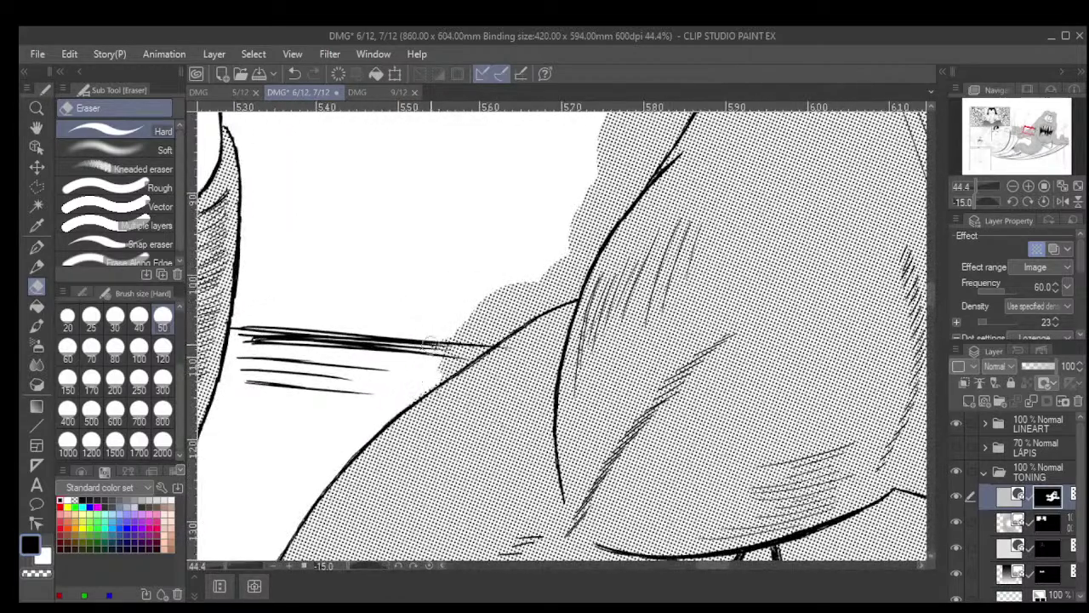
mouse_move(431, 347)
left_mouse_down()
mouse_move(457, 333)
mouse_move(407, 398)
mouse_move(445, 368)
mouse_move(484, 302)
mouse_move(498, 315)
mouse_move(435, 382)
left_mouse_up()
mouse_move(481, 337)
left_mouse_down()
mouse_move(567, 293)
mouse_move(588, 260)
mouse_move(555, 298)
mouse_move(539, 301)
mouse_move(525, 269)
mouse_move(517, 276)
mouse_move(571, 241)
mouse_move(571, 254)
mouse_move(617, 209)
mouse_move(595, 237)
mouse_move(675, 133)
mouse_move(590, 174)
left_mouse_up()
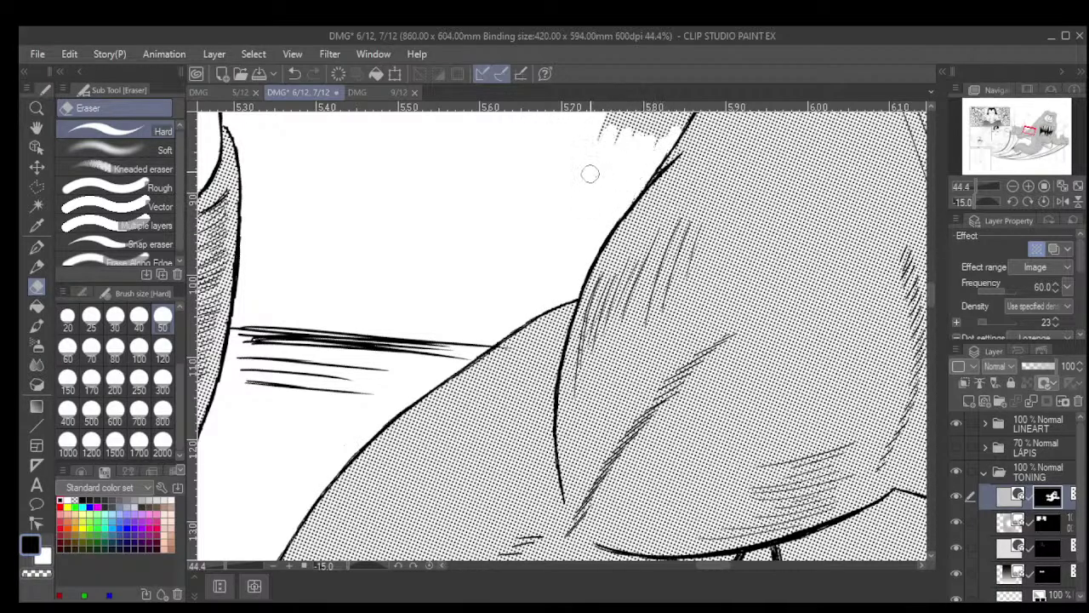
Erase the tone outside the monster's body outline from the shoulder up beside the mouth with the size 50 hard eraser
scroll(584, 160, "down", 5)
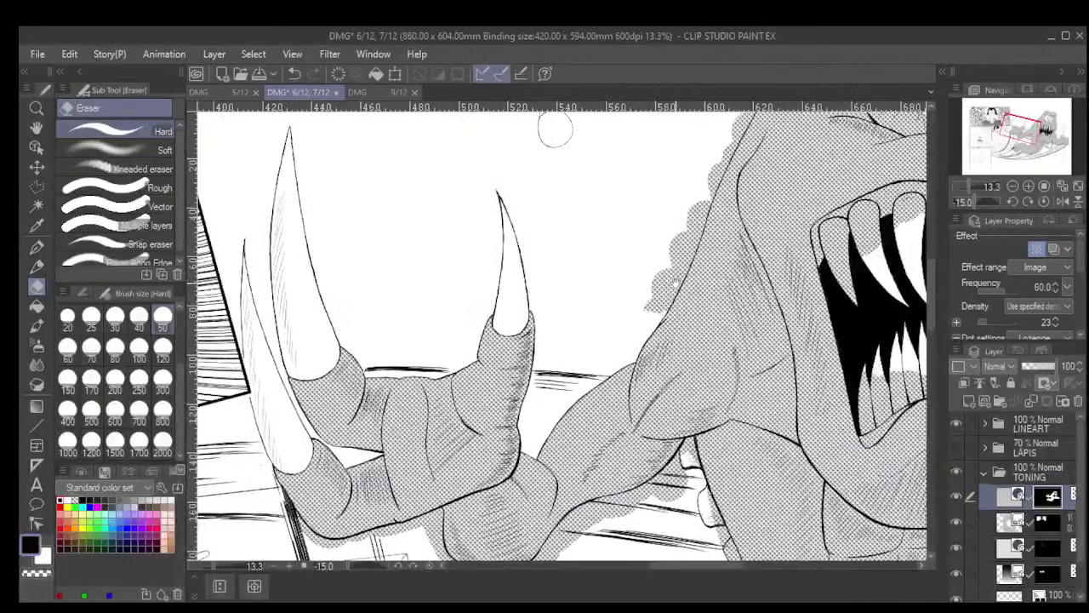
left_click_drag(555, 129, 288, 241)
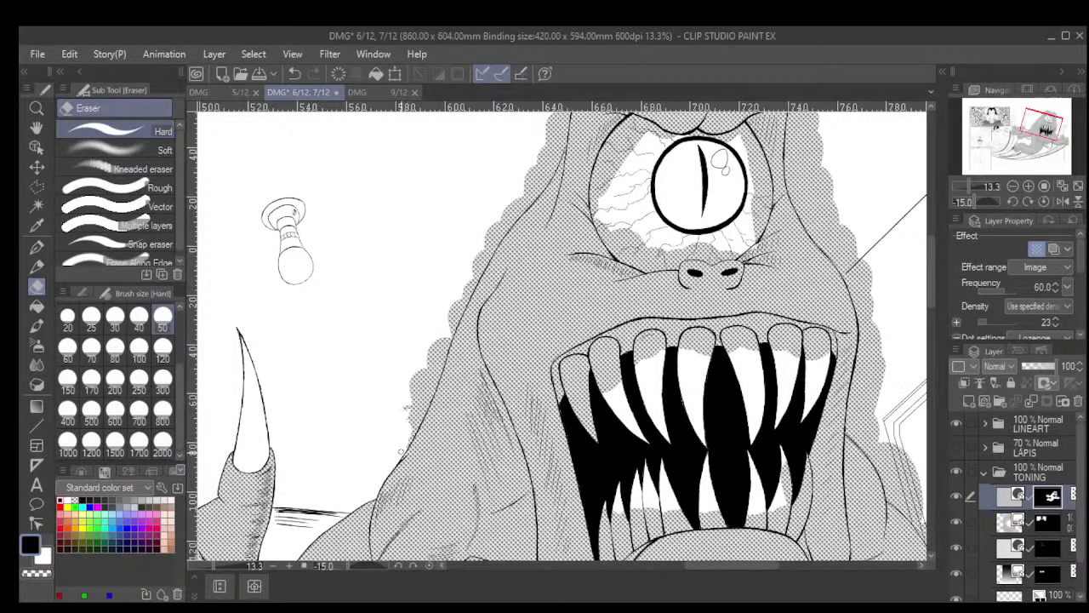
scroll(430, 395, "up", 3)
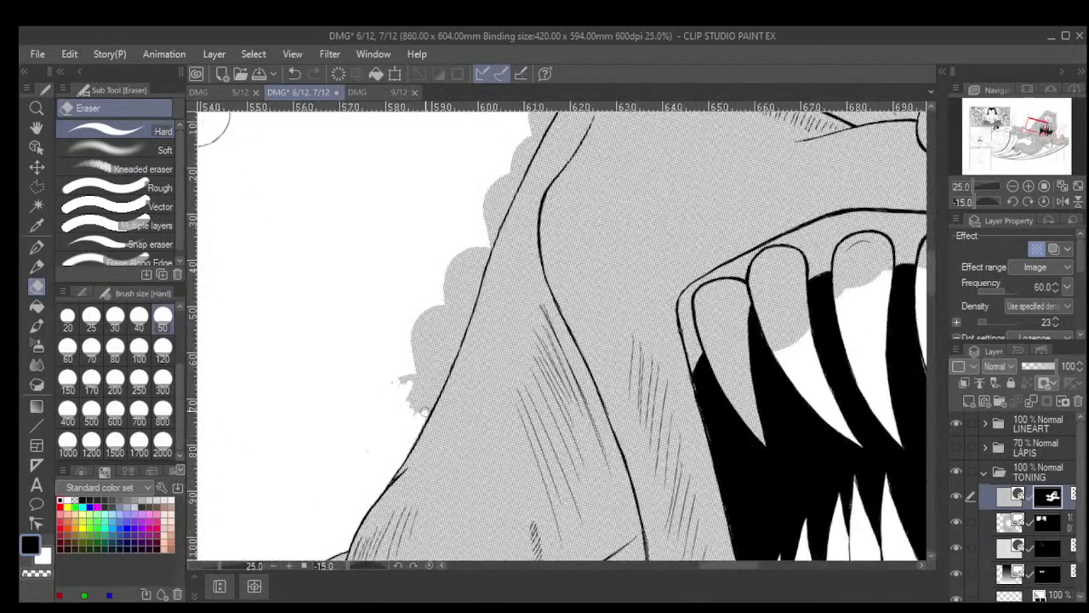
mouse_move(424, 413)
left_mouse_down()
mouse_move(444, 372)
mouse_move(410, 419)
mouse_move(404, 366)
mouse_move(379, 402)
mouse_move(446, 323)
mouse_move(437, 375)
left_mouse_up()
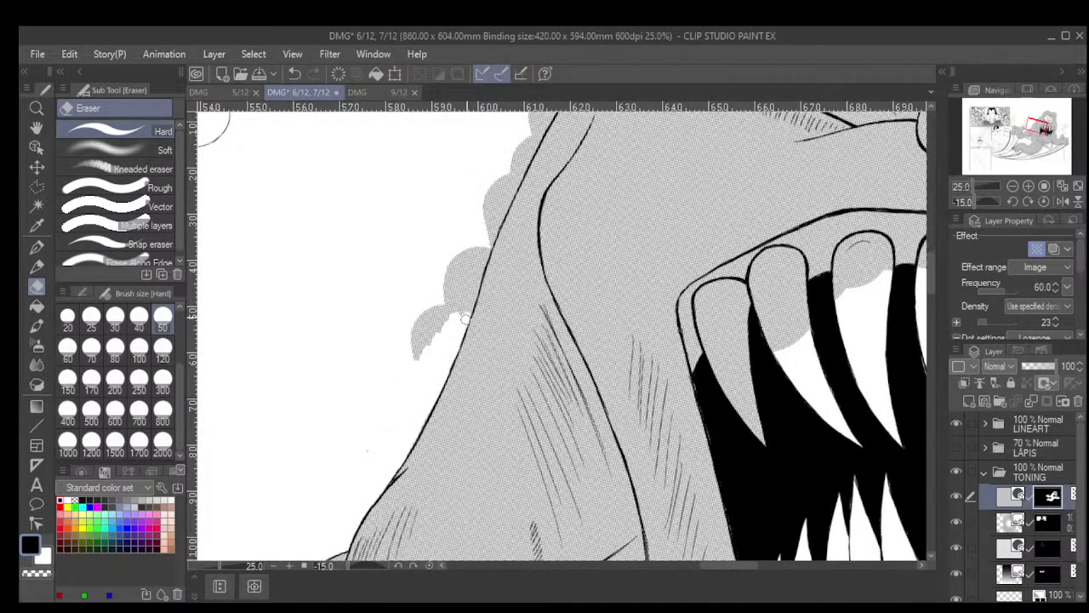
mouse_move(451, 324)
left_mouse_down()
mouse_move(424, 347)
mouse_move(413, 330)
mouse_move(401, 360)
left_mouse_up()
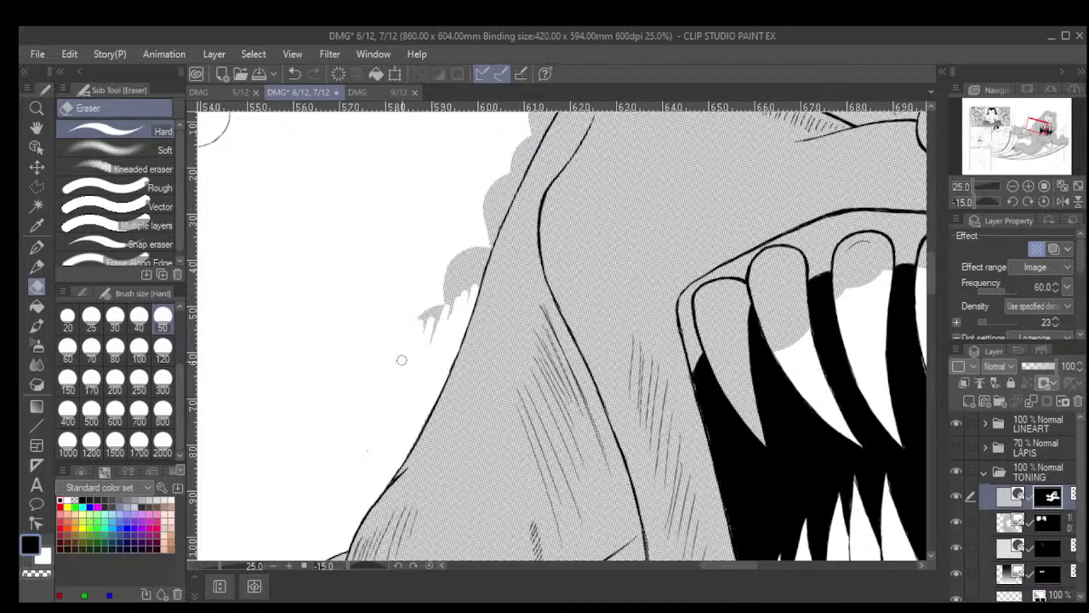
mouse_move(425, 319)
left_mouse_down()
mouse_move(439, 317)
mouse_move(440, 280)
left_mouse_up()
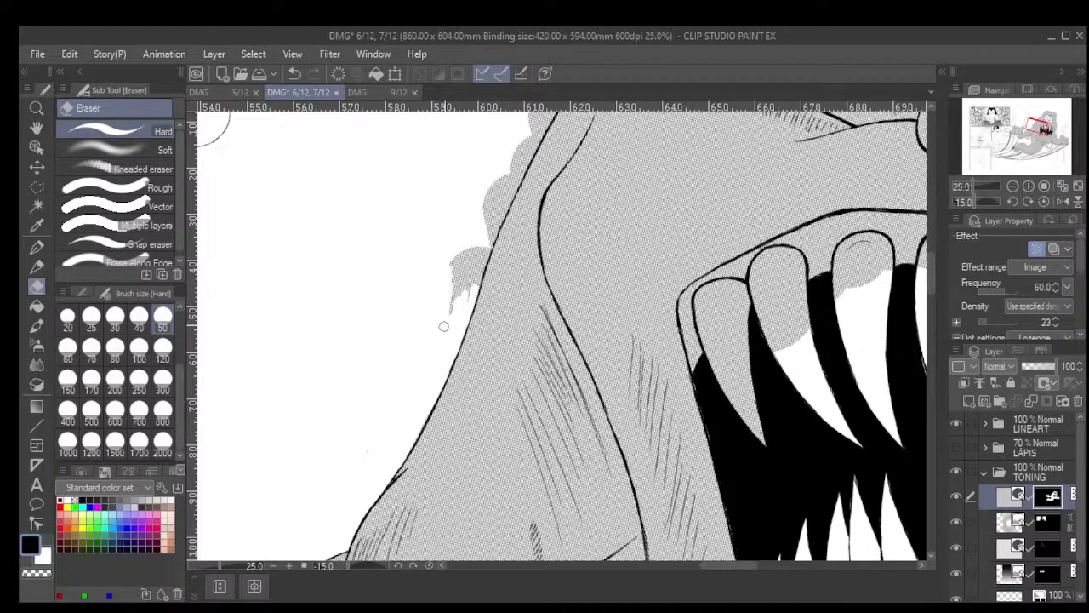
mouse_move(444, 326)
left_mouse_down()
mouse_move(462, 269)
mouse_move(455, 318)
mouse_move(489, 244)
mouse_move(456, 261)
left_mouse_up()
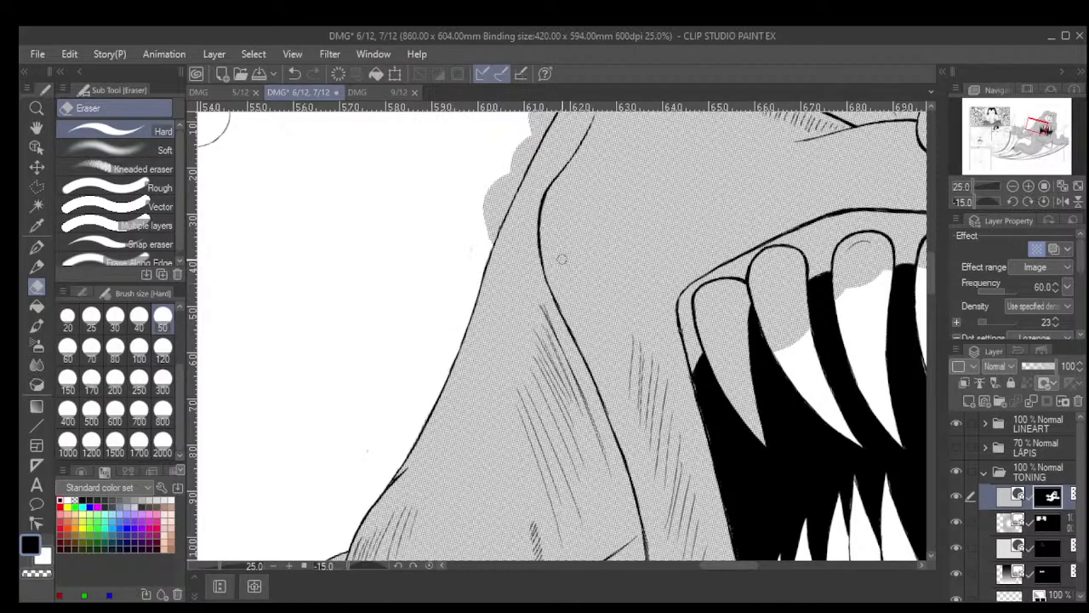
Erase the tone outside the head's outline from beside the upper teeth up to the cheek, using the size 50 hard eraser
scroll(562, 259, "up", 5)
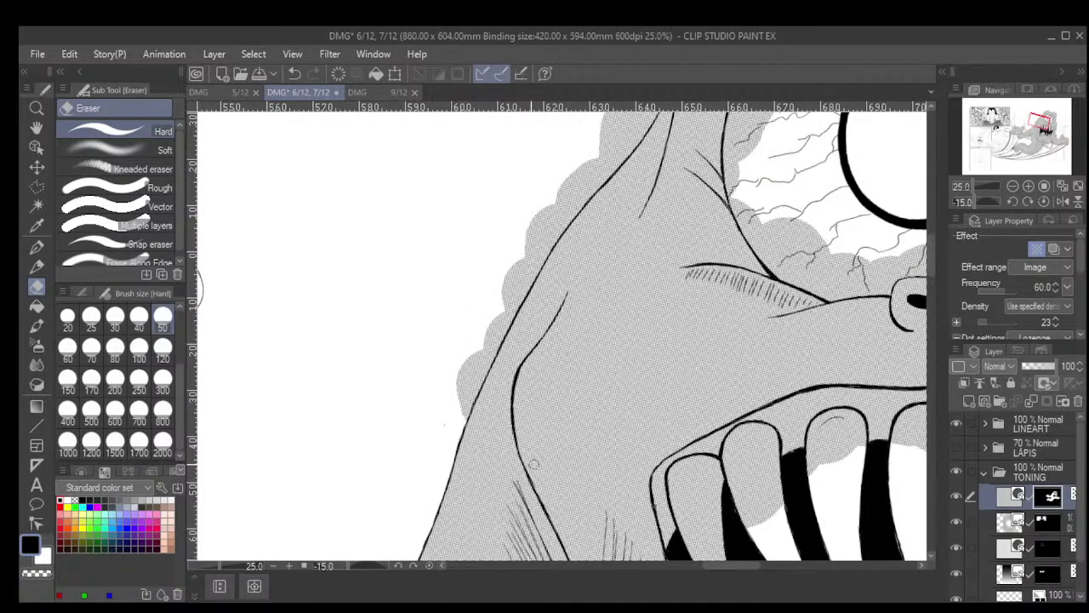
scroll(507, 400, "up", 2)
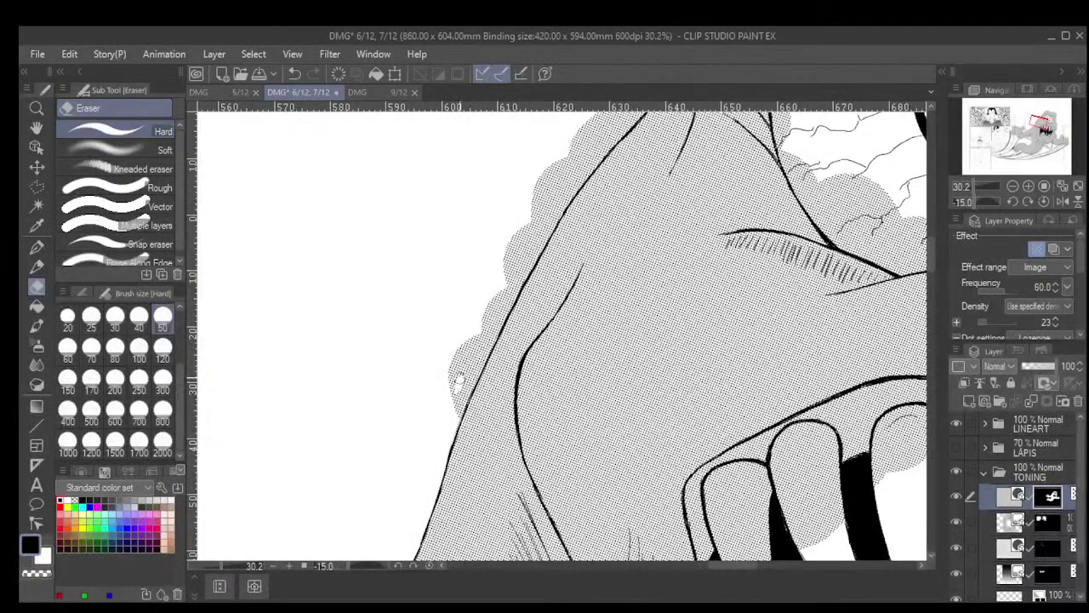
mouse_move(457, 420)
left_mouse_down()
mouse_move(491, 328)
mouse_move(485, 353)
mouse_move(447, 390)
left_mouse_up()
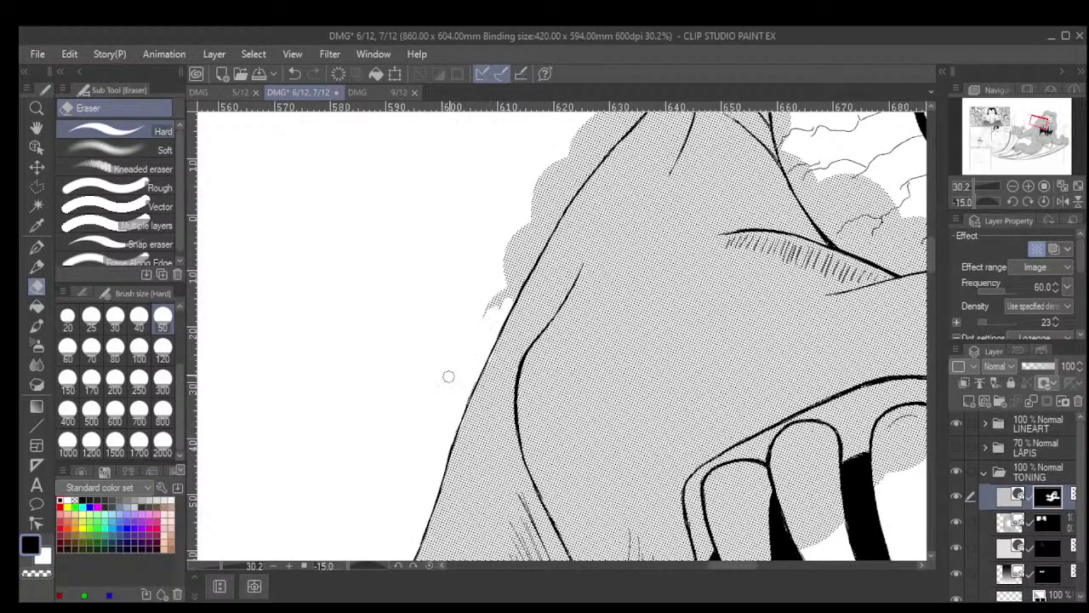
mouse_move(486, 296)
left_mouse_down()
mouse_move(499, 289)
mouse_move(494, 311)
mouse_move(510, 302)
left_mouse_up()
mouse_move(534, 255)
left_mouse_down()
mouse_move(557, 213)
mouse_move(525, 247)
mouse_move(517, 232)
mouse_move(543, 206)
mouse_move(596, 238)
left_mouse_up()
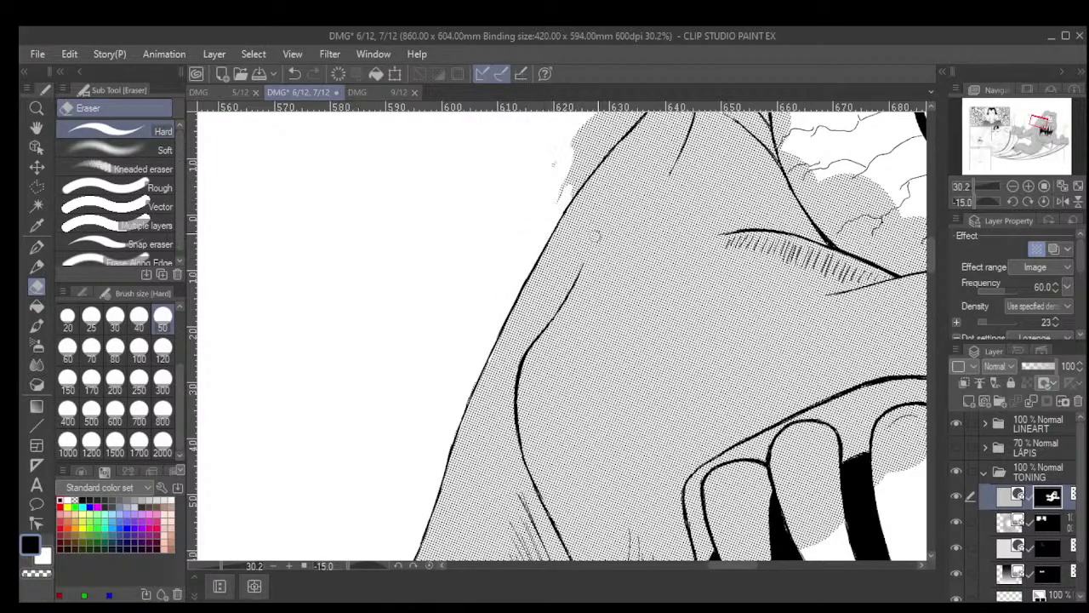
mouse_move(554, 164)
left_mouse_down()
mouse_move(597, 154)
mouse_move(592, 163)
mouse_move(611, 138)
mouse_move(599, 154)
mouse_move(577, 133)
left_mouse_up()
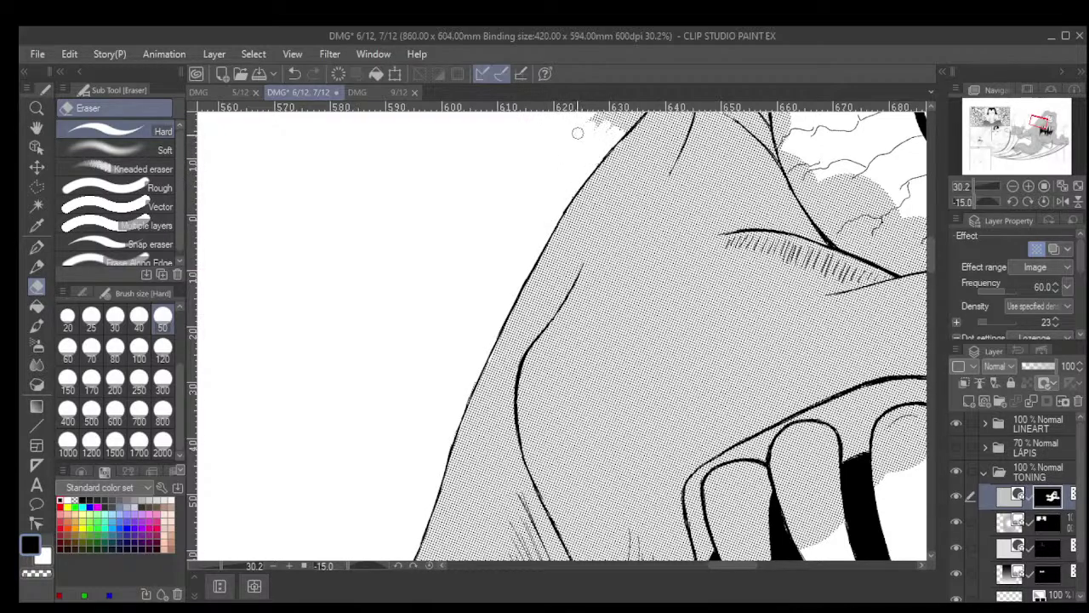
Trim the tone outside the side of the head next to the eye with the size 50 hard eraser
left_click_drag(674, 264, 574, 432)
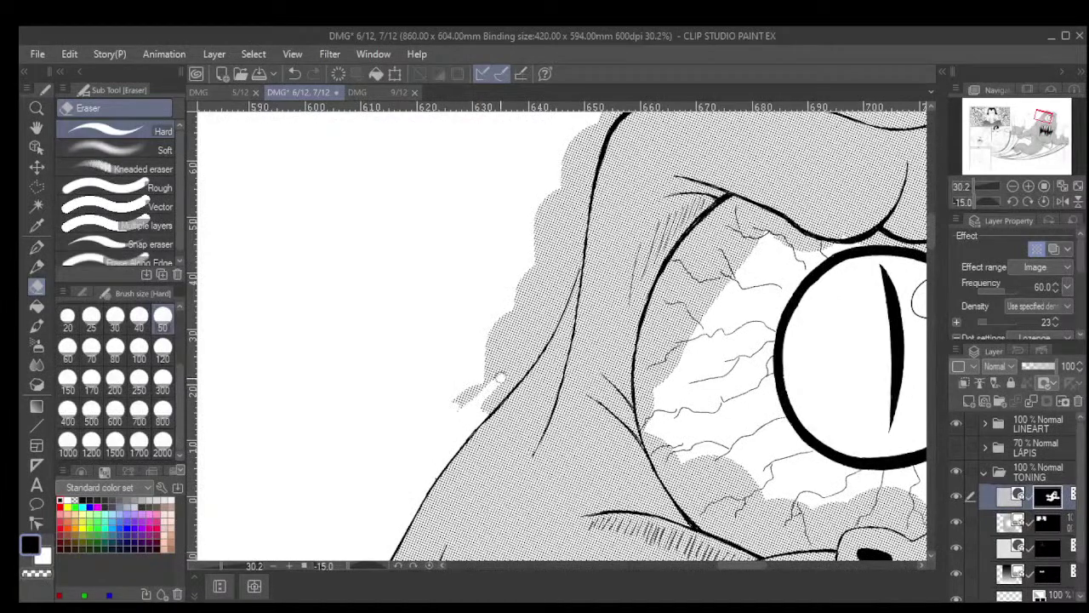
left_click_drag(500, 378, 485, 410)
left_click_drag(536, 349, 567, 282)
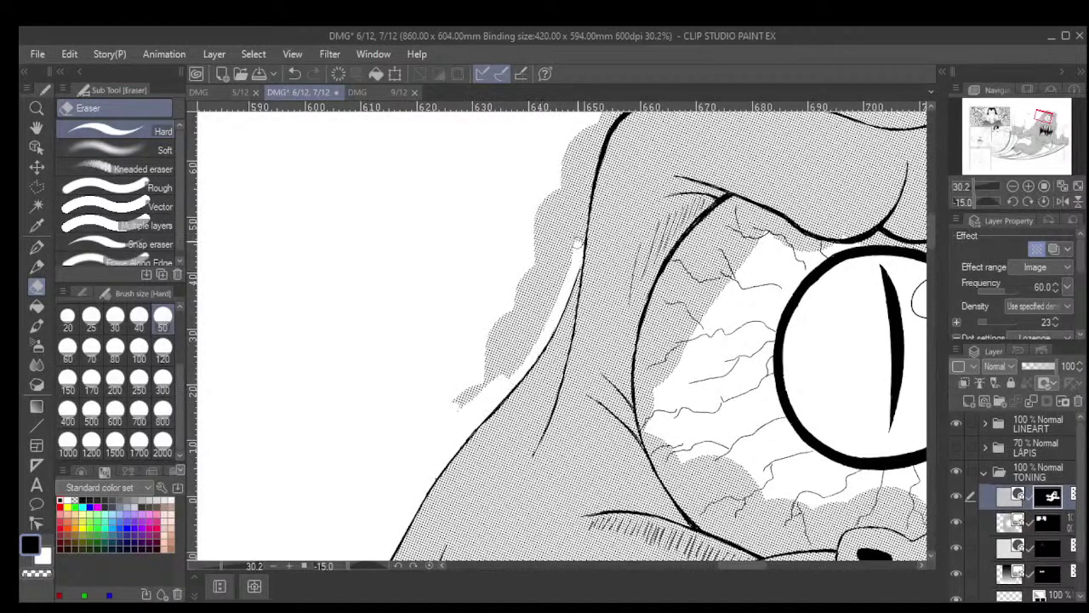
mouse_move(576, 242)
left_mouse_down()
mouse_move(578, 213)
mouse_move(519, 362)
mouse_move(455, 396)
left_mouse_up()
mouse_move(484, 349)
left_mouse_down()
mouse_move(504, 299)
mouse_move(509, 357)
mouse_move(525, 326)
mouse_move(524, 342)
mouse_move(577, 183)
mouse_move(555, 197)
mouse_move(530, 250)
left_mouse_up()
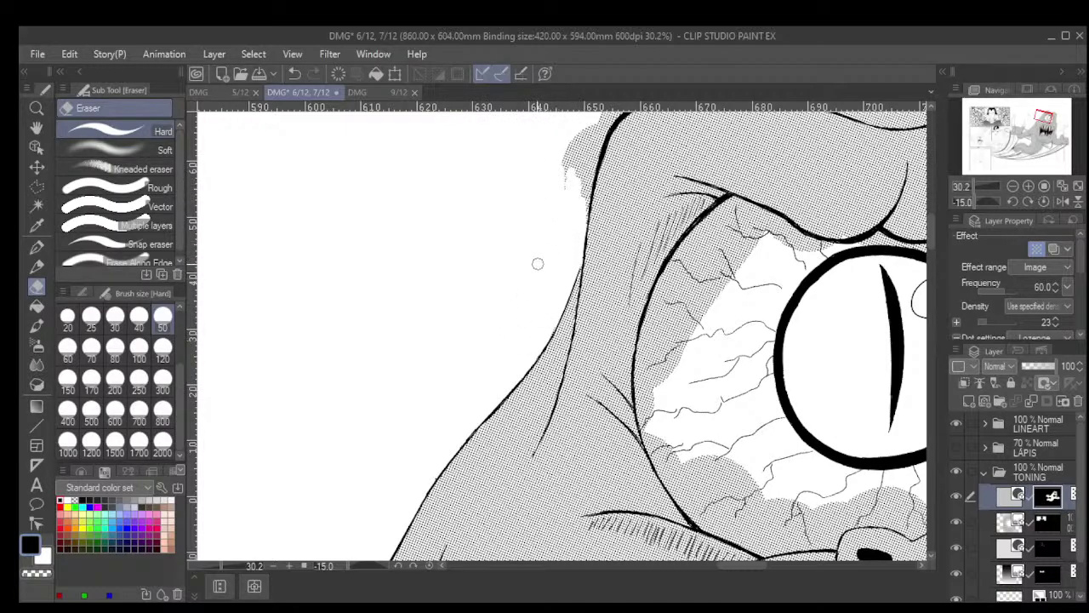
Erase the tone outside the rounded corner of the brow and along the first part of the head's top edge
scroll(562, 251, "up", 1)
left_click_drag(562, 252, 511, 460)
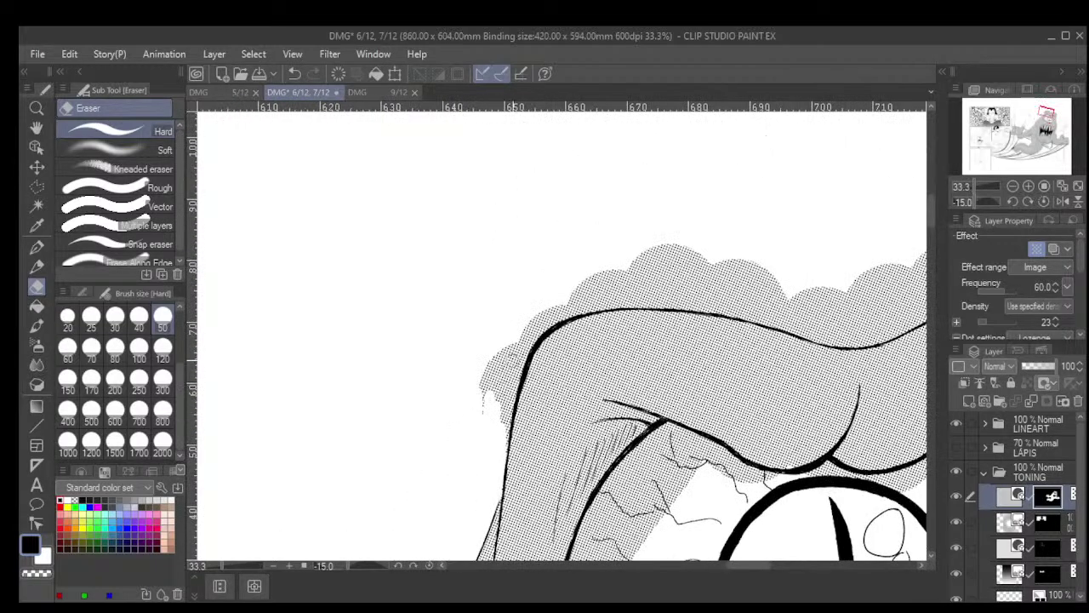
left_click_drag(482, 361, 506, 426)
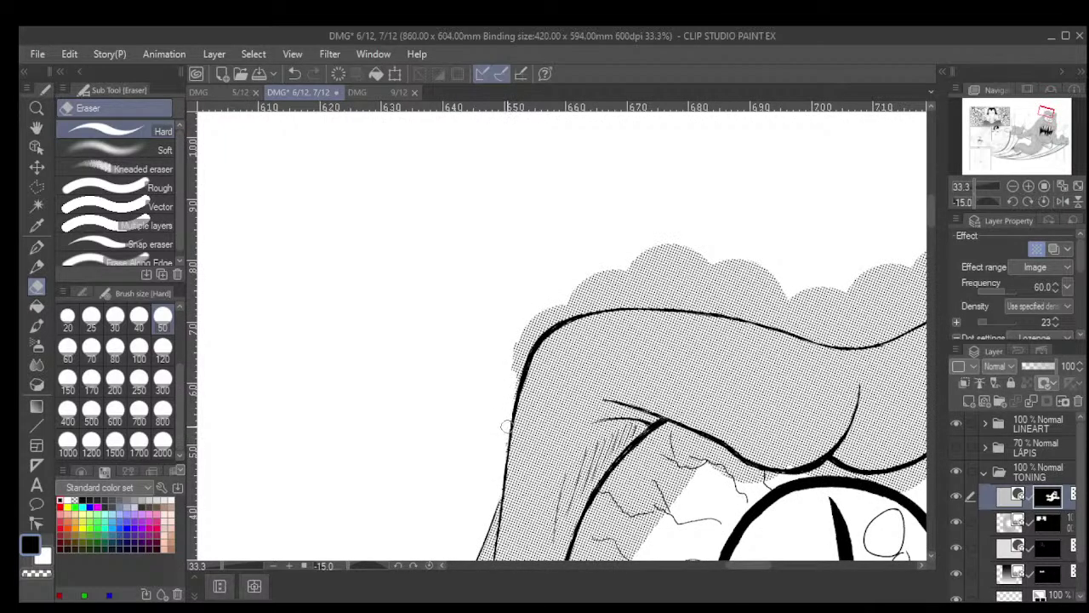
left_click_drag(519, 356, 521, 369)
mouse_move(545, 328)
left_mouse_down()
mouse_move(559, 307)
mouse_move(518, 346)
left_mouse_up()
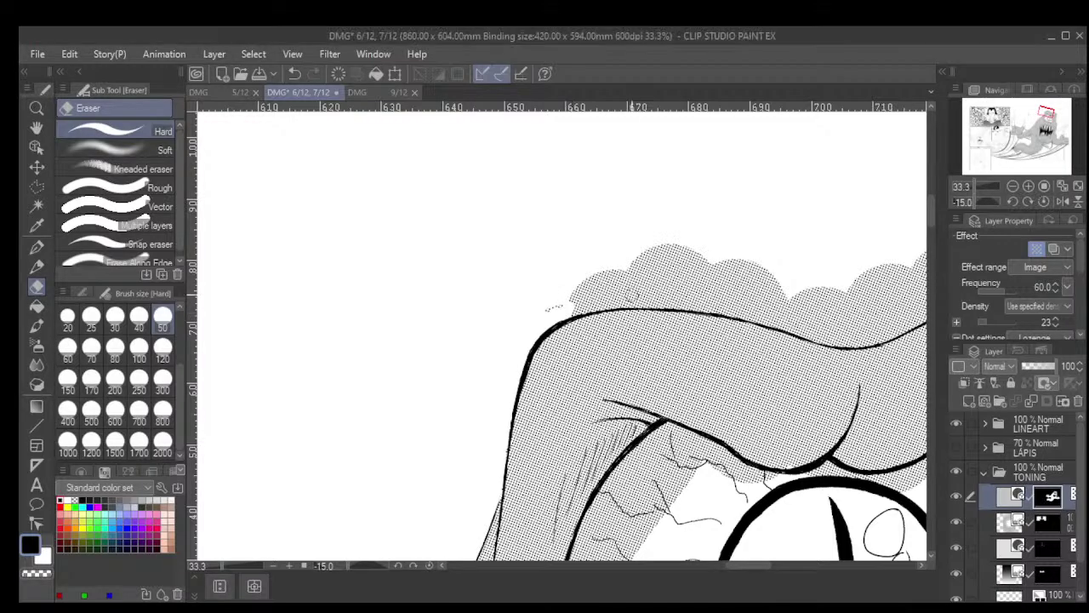
mouse_move(562, 311)
left_mouse_down()
mouse_move(618, 297)
mouse_move(573, 290)
mouse_move(648, 257)
mouse_move(613, 289)
mouse_move(606, 361)
left_mouse_up()
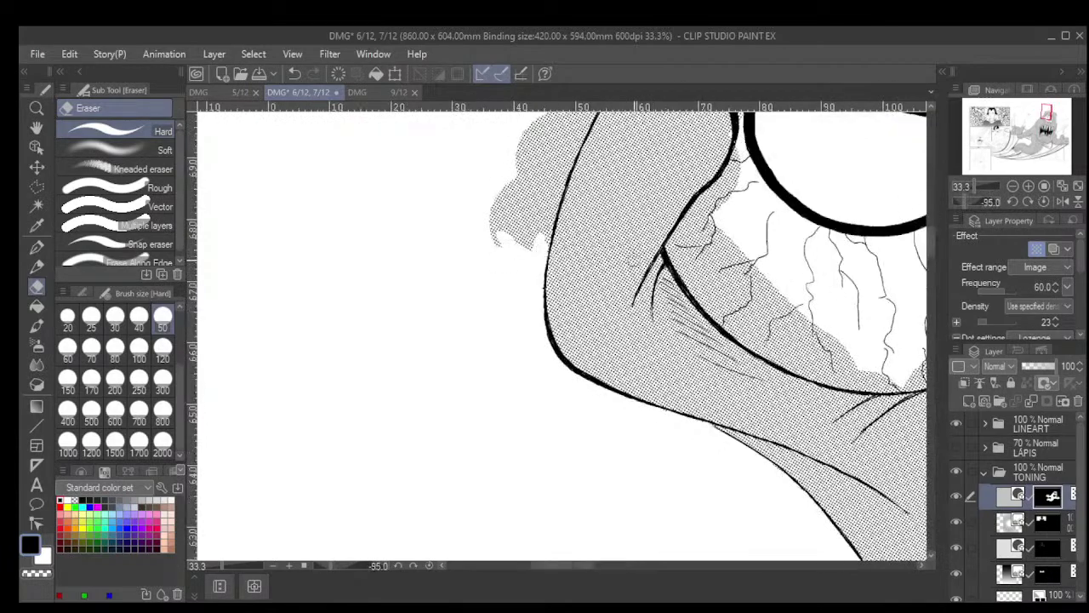
scroll(605, 361, "up", 2)
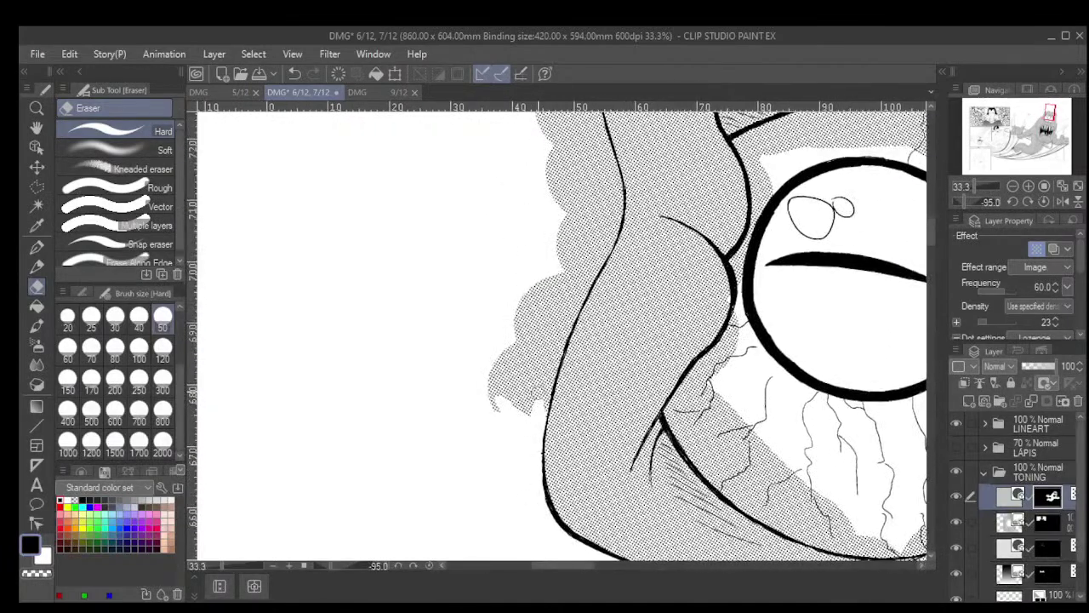
mouse_move(545, 400)
left_mouse_down()
mouse_move(550, 333)
mouse_move(553, 400)
mouse_move(561, 323)
mouse_move(545, 334)
mouse_move(515, 400)
mouse_move(479, 416)
left_mouse_up()
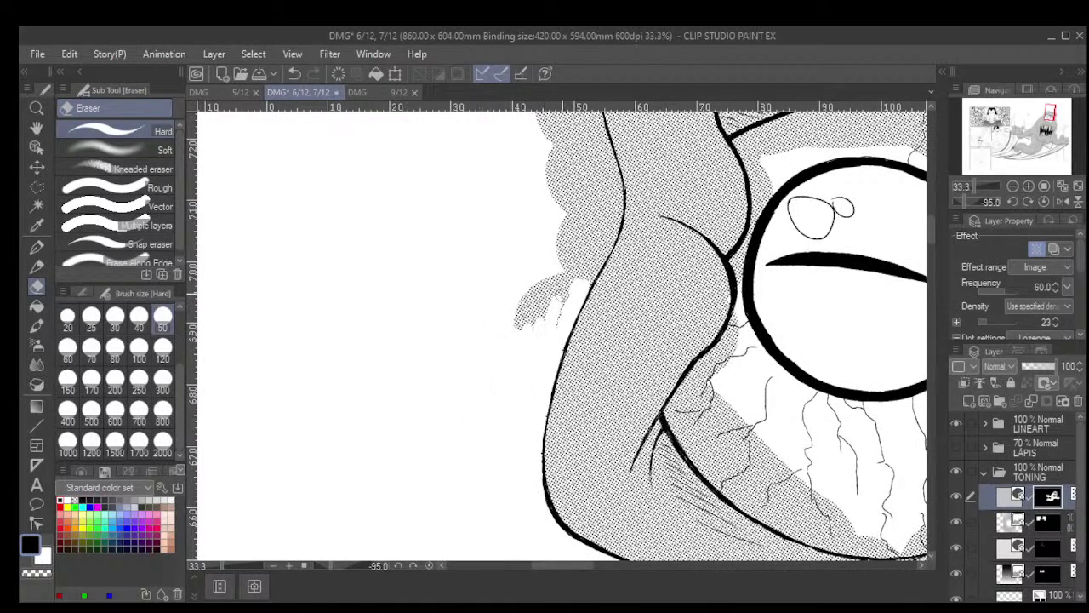
mouse_move(511, 306)
left_mouse_down()
mouse_move(539, 247)
mouse_move(527, 318)
mouse_move(549, 315)
mouse_move(579, 247)
mouse_move(570, 294)
mouse_move(596, 268)
left_mouse_up()
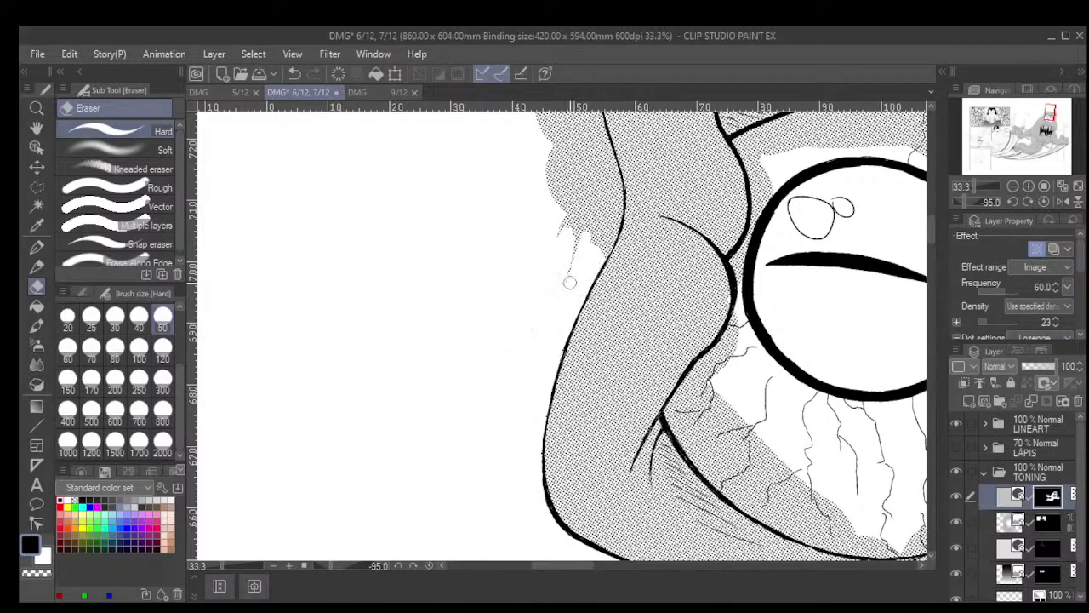
mouse_move(587, 229)
left_mouse_down()
mouse_move(588, 275)
mouse_move(617, 207)
mouse_move(606, 139)
left_mouse_up()
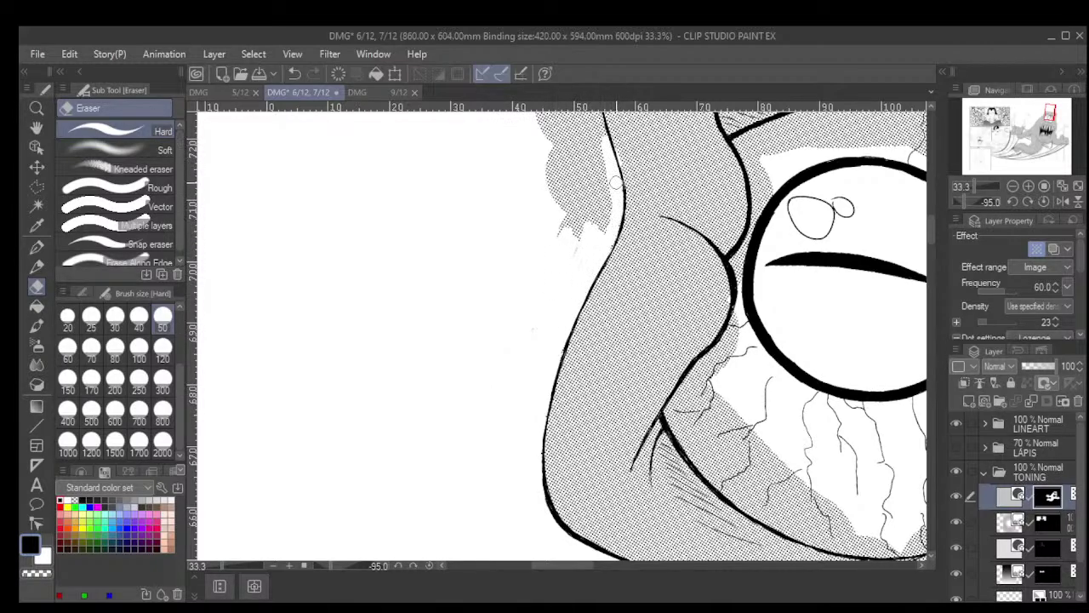
key("ctrl+z")
key("ctrl+z")
key("ctrl+z")
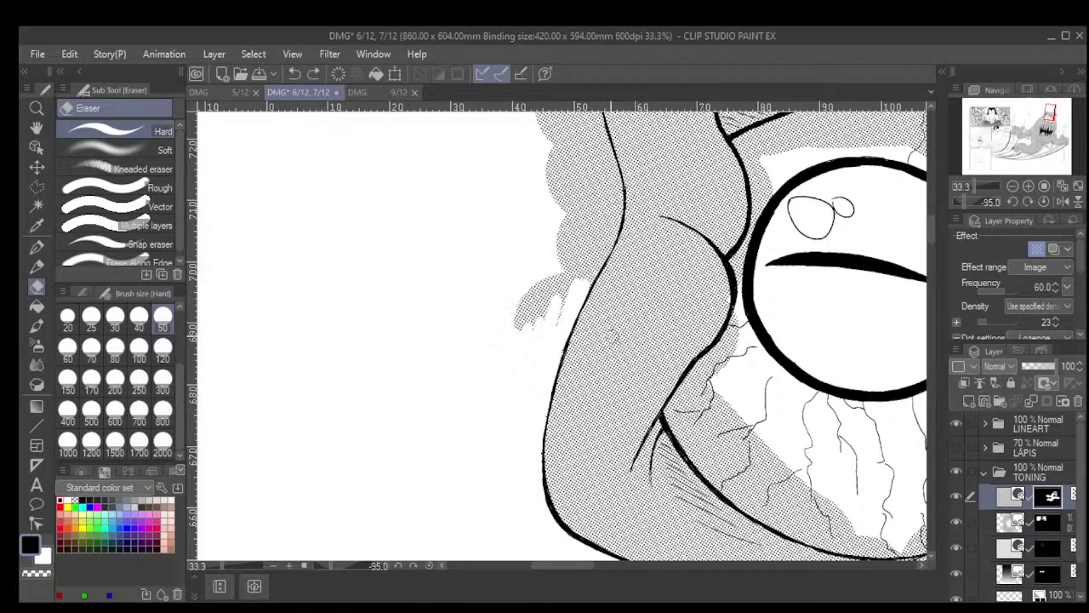
mouse_move(561, 317)
left_mouse_down()
mouse_move(576, 273)
mouse_move(594, 251)
mouse_move(588, 279)
mouse_move(617, 223)
left_mouse_up()
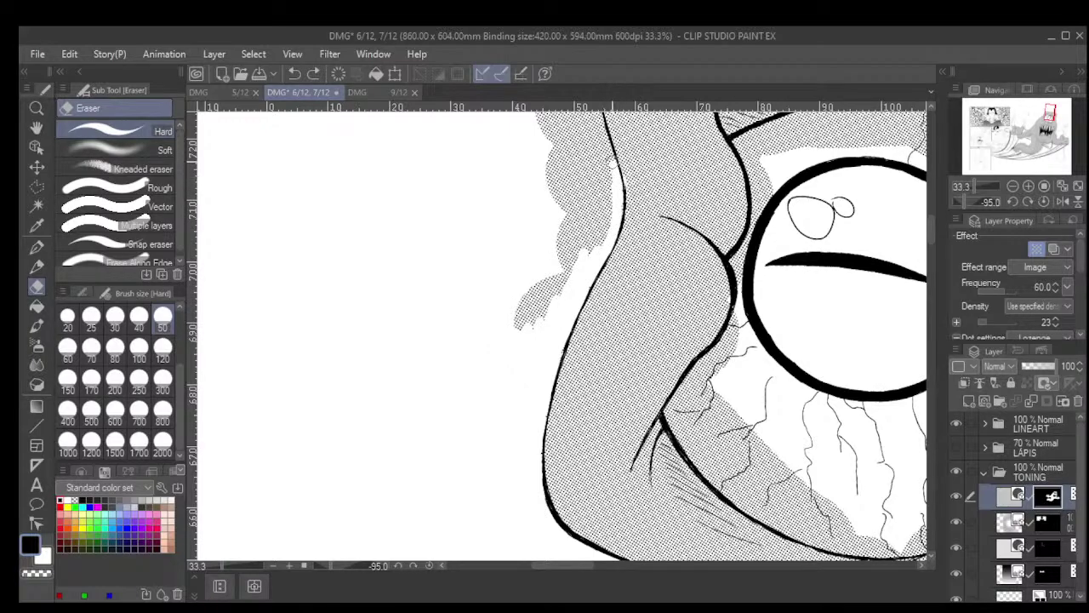
key("ctrl+z")
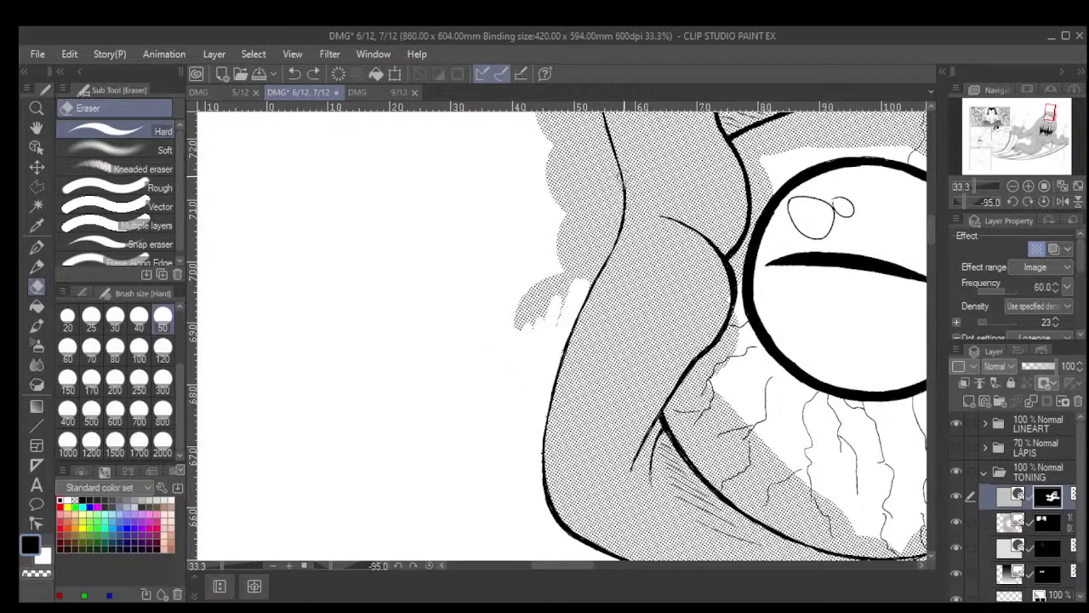
Erase the tone above the dip in the head's top outline, up to the crest of the next hump, at size 50
scroll(600, 174, "up", 1)
mouse_move(618, 170)
left_mouse_down()
mouse_move(621, 247)
mouse_move(594, 295)
left_mouse_up()
mouse_move(574, 332)
left_mouse_down()
mouse_move(513, 370)
mouse_move(494, 331)
left_mouse_up()
mouse_move(539, 263)
left_mouse_down()
mouse_move(567, 304)
mouse_move(584, 252)
mouse_move(598, 256)
mouse_move(613, 221)
mouse_move(606, 170)
mouse_move(569, 160)
mouse_move(535, 179)
mouse_move(564, 231)
mouse_move(595, 197)
mouse_move(532, 426)
mouse_move(523, 360)
mouse_move(572, 257)
mouse_move(623, 204)
mouse_move(551, 286)
mouse_move(515, 352)
mouse_move(479, 343)
mouse_move(463, 292)
mouse_move(492, 272)
mouse_move(513, 330)
mouse_move(545, 235)
left_mouse_up()
scroll(613, 179, "down", 1)
scroll(612, 179, "down", 1)
scroll(522, 360, "up", 3)
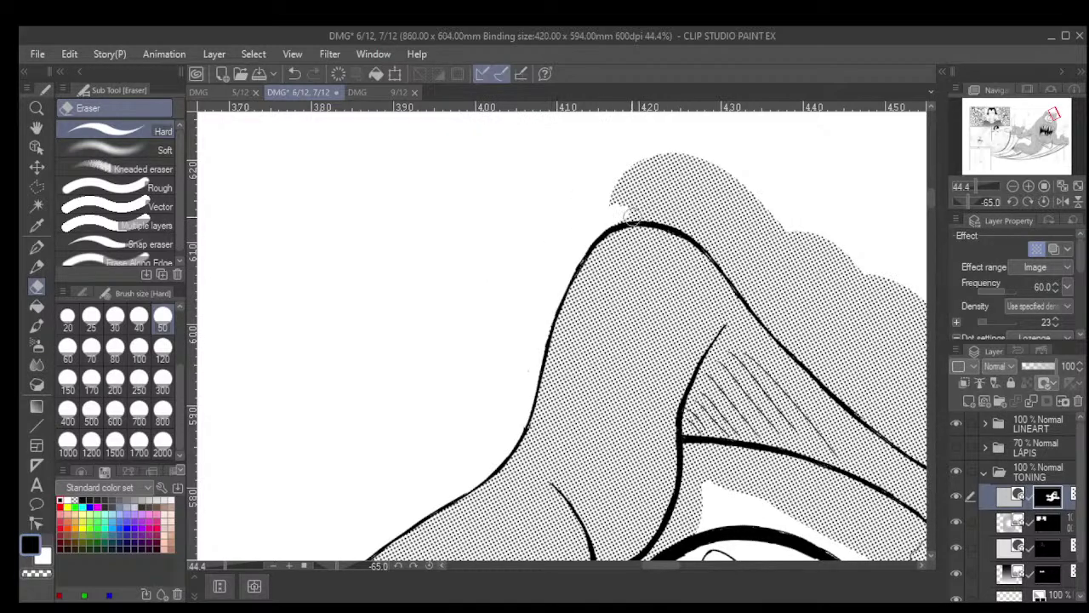
Erase the tone above the last hump of the head's top edge and outside the head's side next to the eye
mouse_move(631, 217)
left_mouse_down()
mouse_move(612, 218)
mouse_move(668, 218)
mouse_move(705, 236)
mouse_move(610, 179)
mouse_move(636, 209)
mouse_move(613, 153)
mouse_move(652, 150)
mouse_move(713, 220)
mouse_move(705, 167)
mouse_move(757, 189)
mouse_move(785, 237)
mouse_move(771, 212)
left_mouse_up()
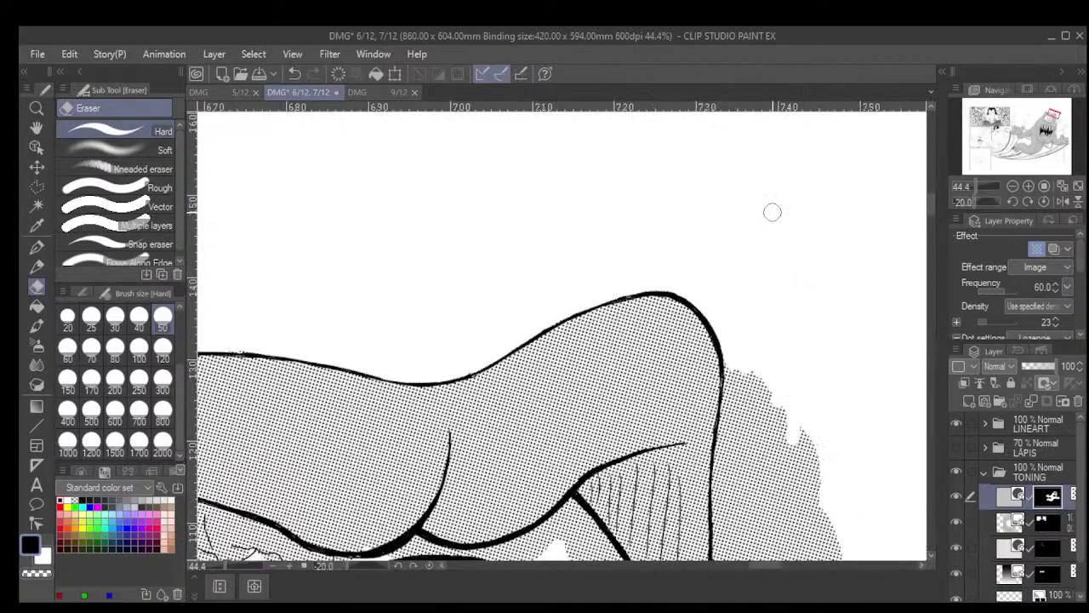
left_click_drag(711, 385, 595, 242)
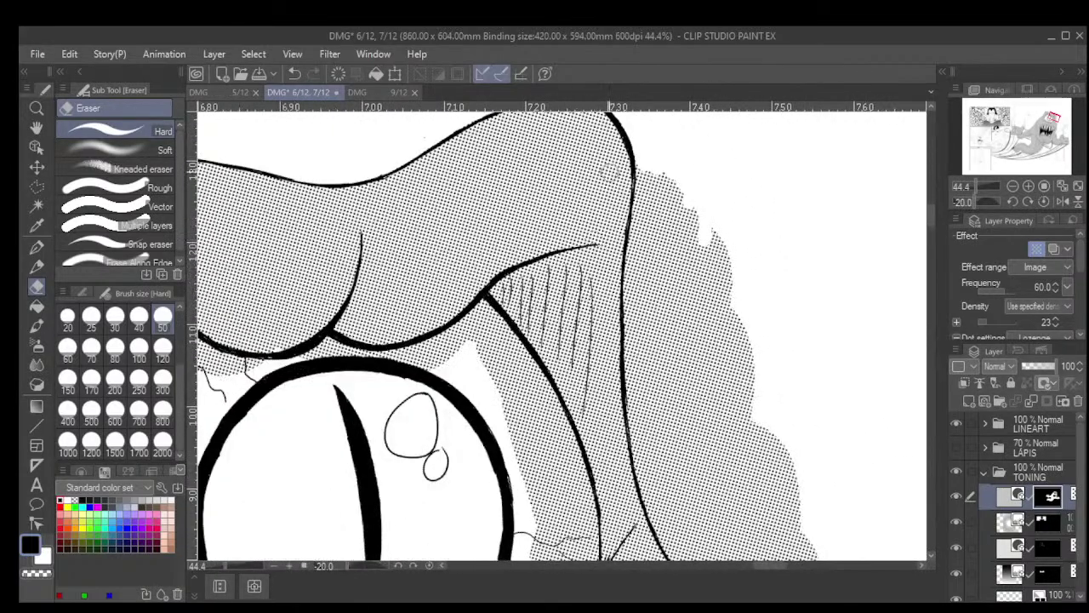
mouse_move(636, 152)
left_mouse_down()
mouse_move(647, 204)
mouse_move(677, 231)
mouse_move(681, 205)
left_mouse_up()
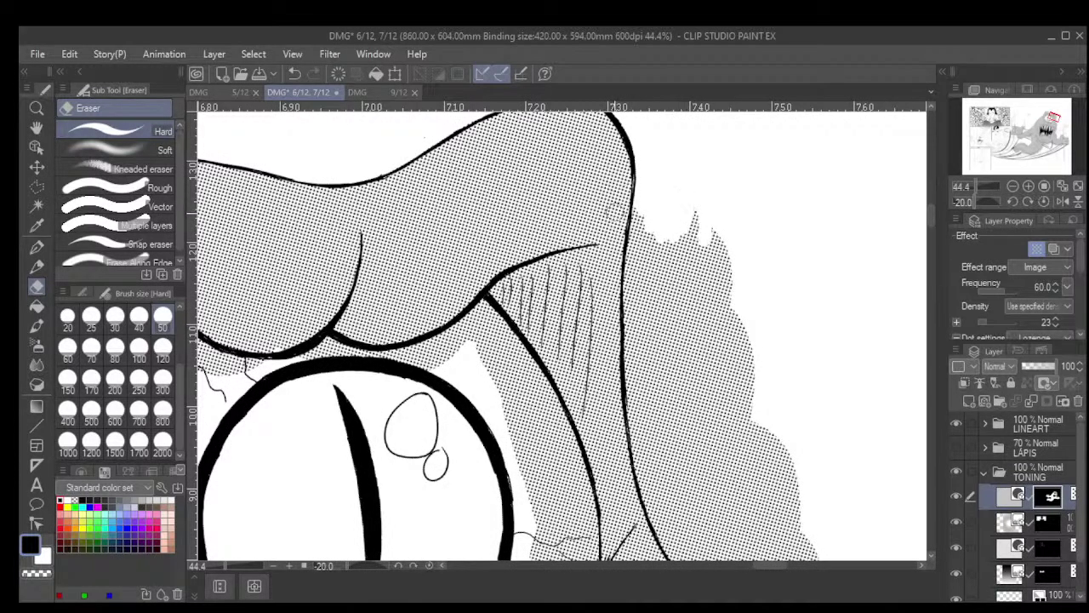
left_click_drag(654, 214, 636, 247)
mouse_move(634, 232)
left_mouse_down()
mouse_move(626, 318)
mouse_move(637, 413)
mouse_move(645, 239)
mouse_move(679, 319)
mouse_move(678, 228)
mouse_move(697, 263)
mouse_move(692, 221)
mouse_move(727, 292)
mouse_move(720, 248)
mouse_move(630, 381)
mouse_move(649, 503)
mouse_move(665, 522)
mouse_move(684, 357)
left_mouse_up()
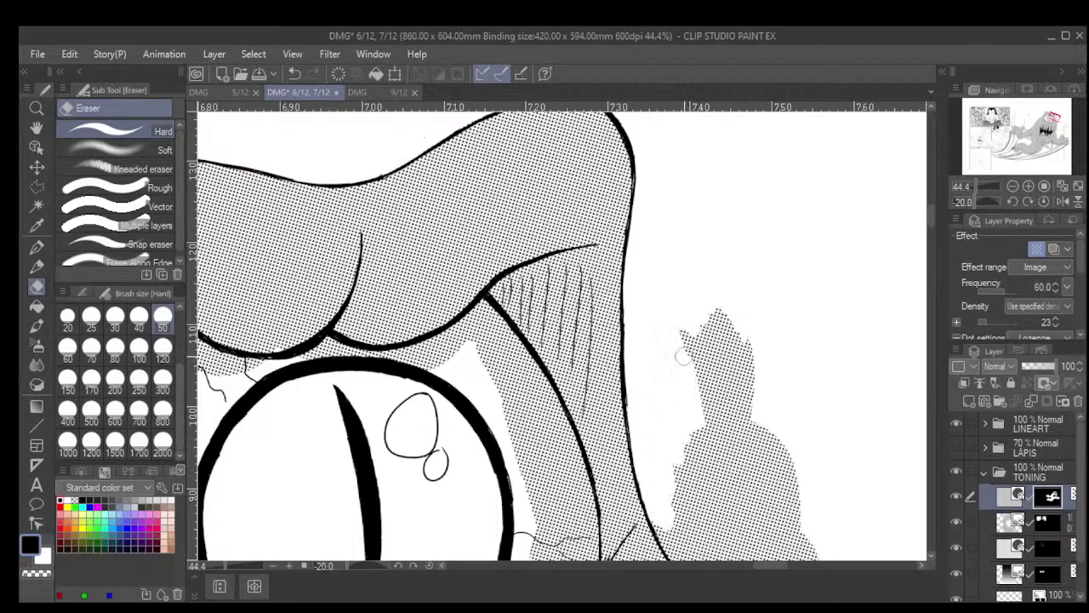
Erase a strip of tone along the outside of the cheek outline, from beside the eye down past the long diagonal line
scroll(709, 367, "down", 8)
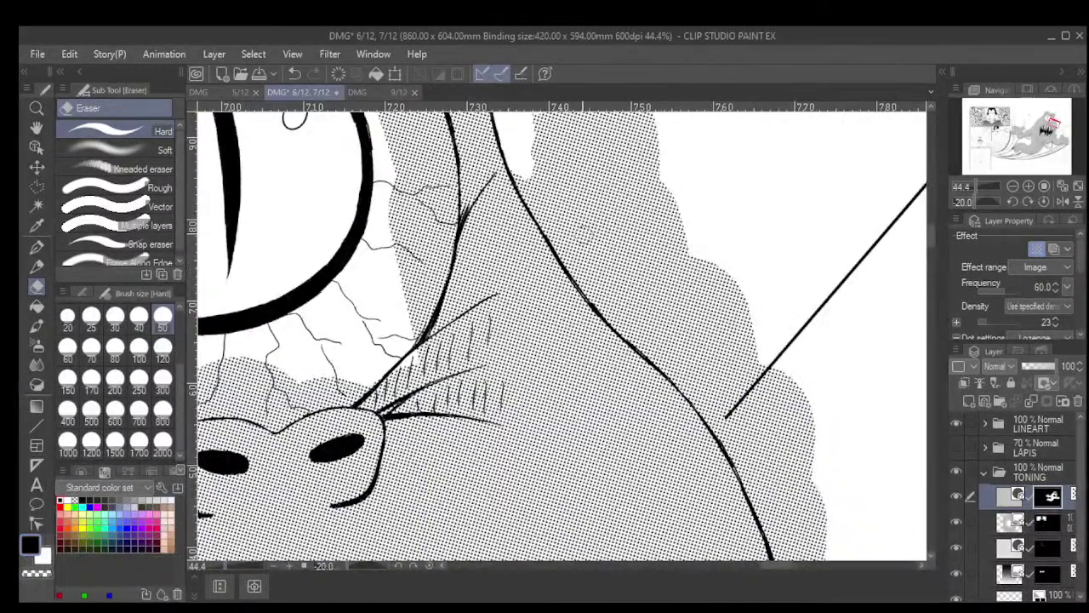
left_click_drag(509, 154, 594, 289)
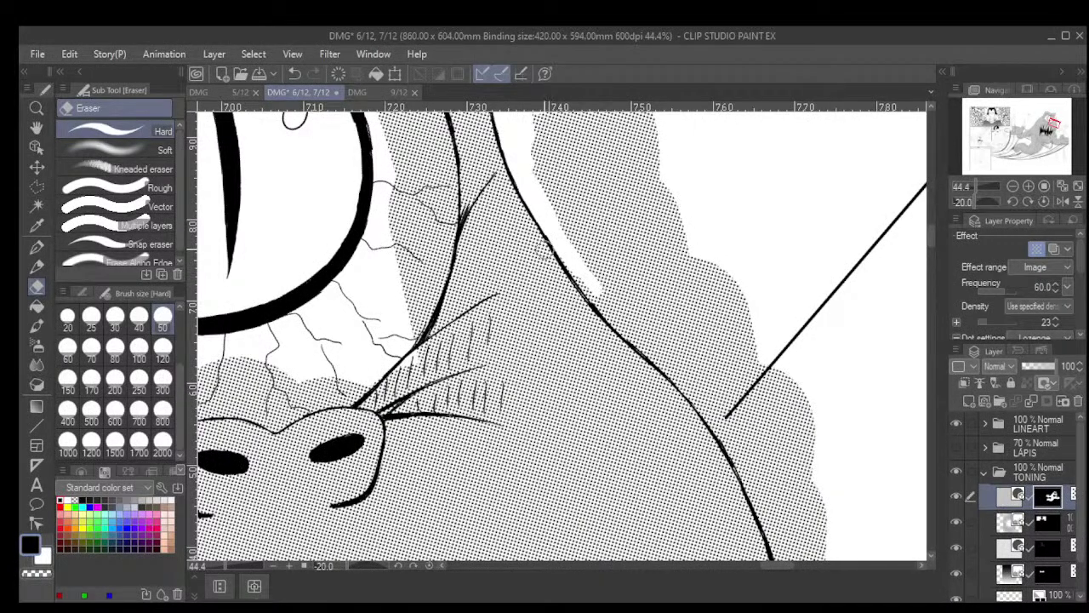
mouse_move(545, 249)
left_mouse_down()
mouse_move(715, 419)
mouse_move(755, 499)
left_mouse_up()
mouse_move(719, 406)
left_mouse_down()
mouse_move(776, 534)
mouse_move(756, 485)
left_mouse_up()
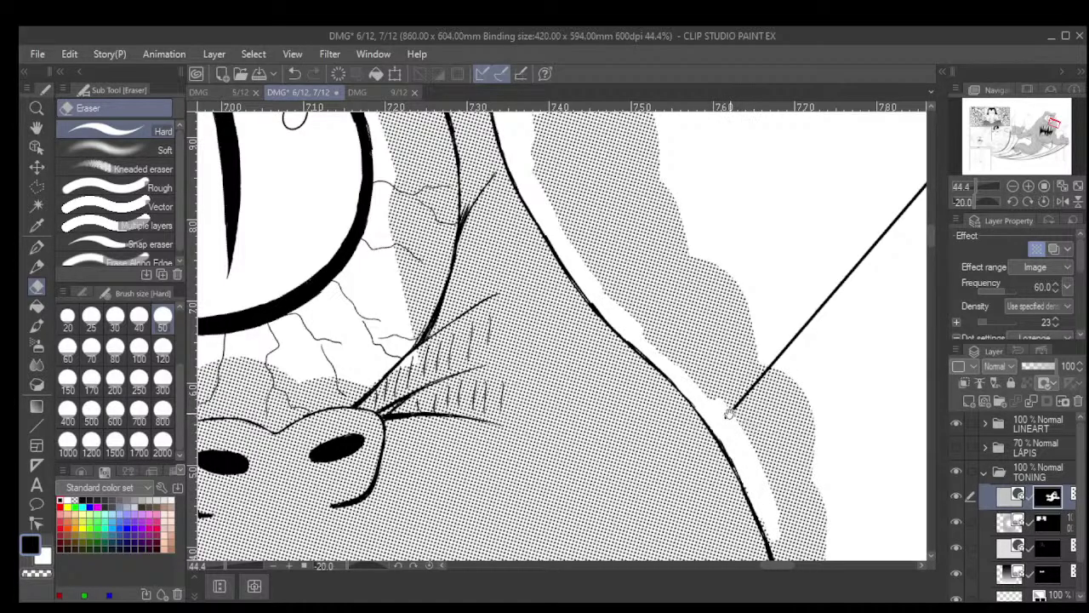
Clear the tone from the white of the eye along its outer edge, from the brow down to the nose, with the size 50 hard eraser
scroll(727, 415, "down", 2)
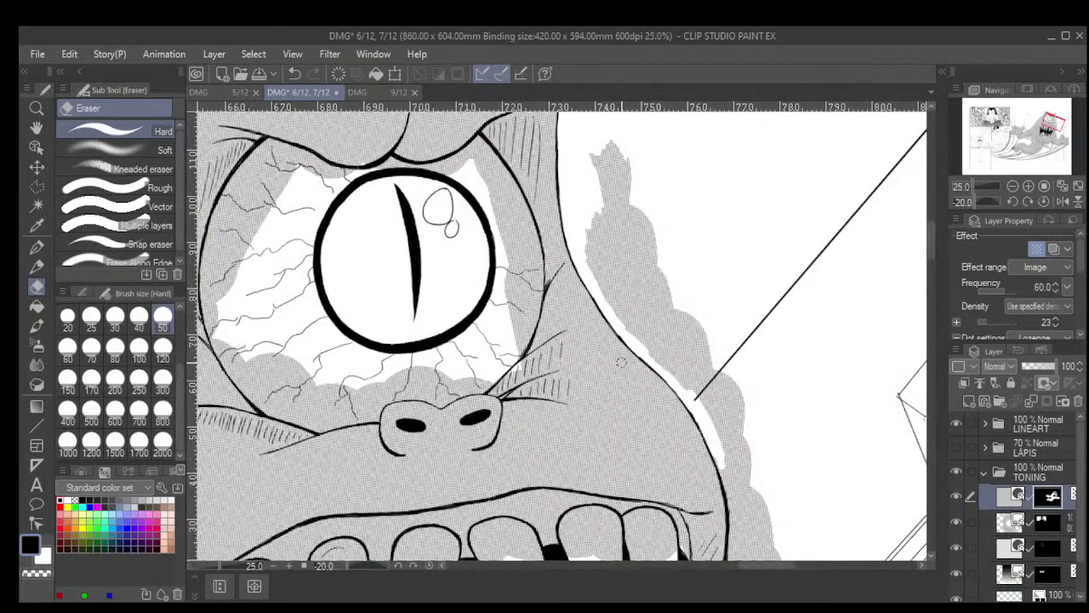
left_click(39, 249)
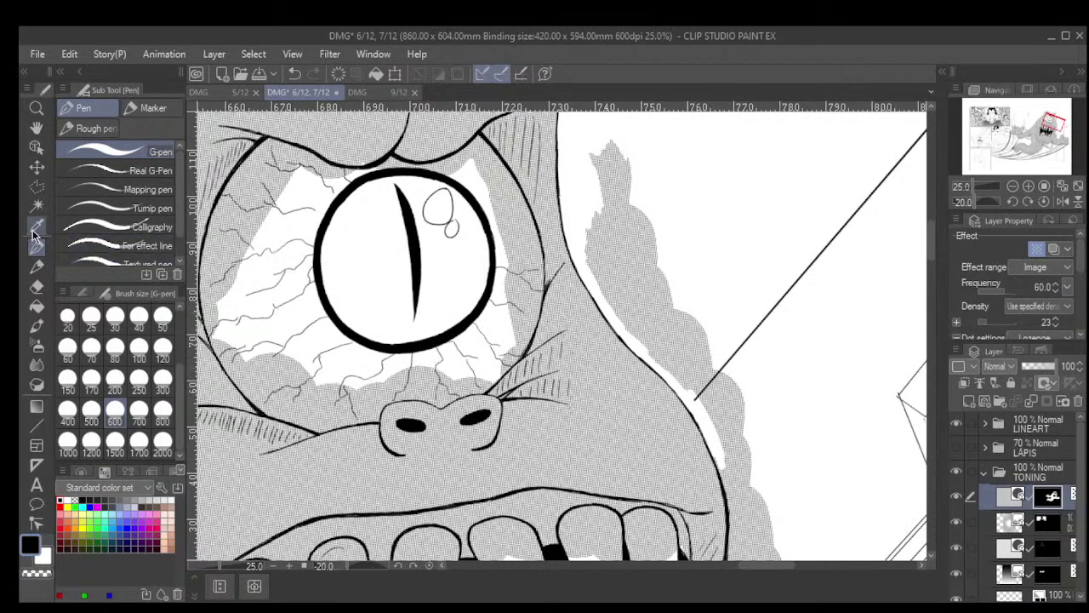
left_click(36, 286)
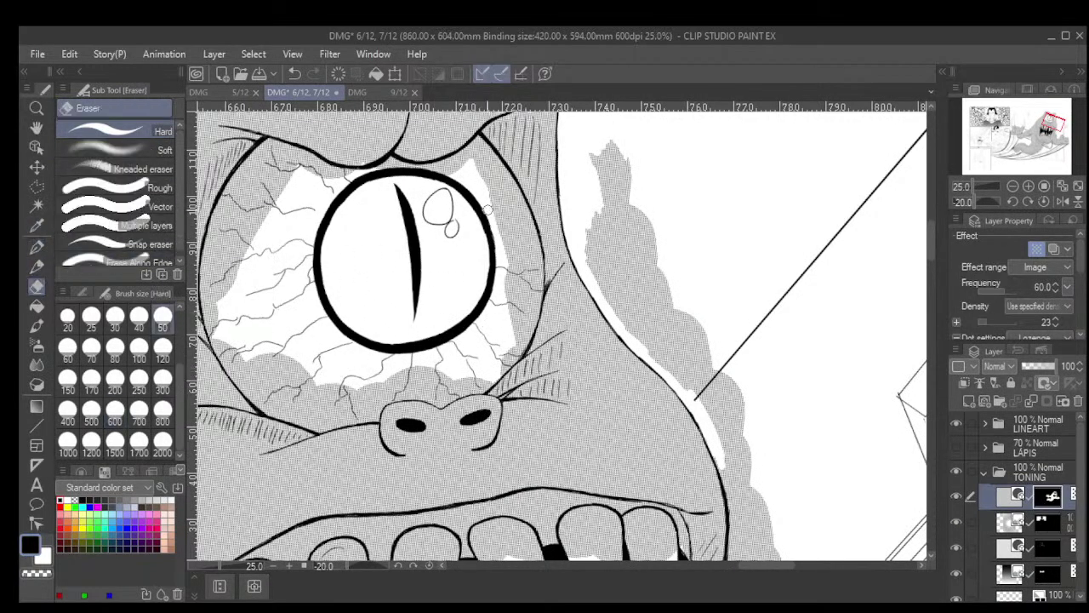
scroll(487, 209, "up", 1)
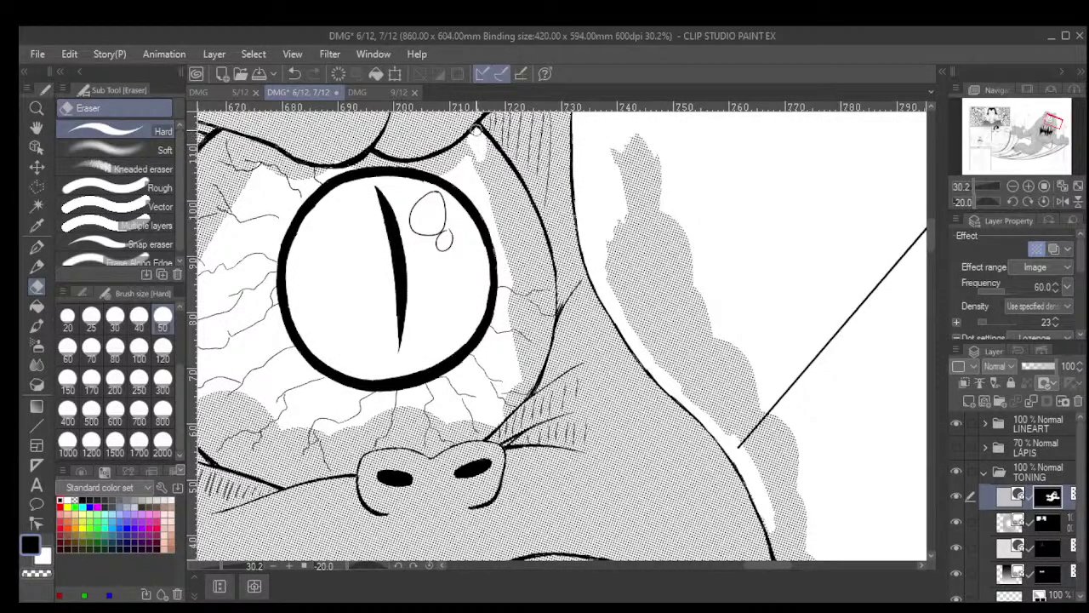
mouse_move(480, 176)
left_mouse_down()
mouse_move(473, 142)
mouse_move(488, 142)
left_mouse_up()
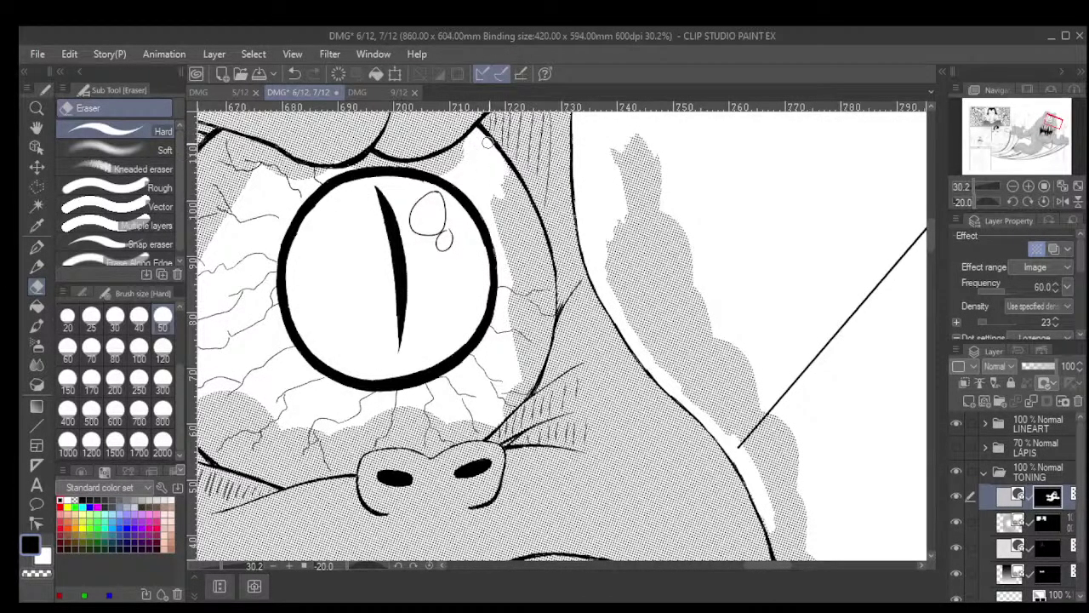
mouse_move(513, 179)
left_mouse_down()
mouse_move(519, 225)
mouse_move(480, 177)
mouse_move(521, 266)
mouse_move(522, 192)
mouse_move(528, 203)
mouse_move(546, 266)
mouse_move(534, 233)
mouse_move(546, 257)
mouse_move(547, 339)
mouse_move(530, 257)
mouse_move(511, 285)
left_mouse_up()
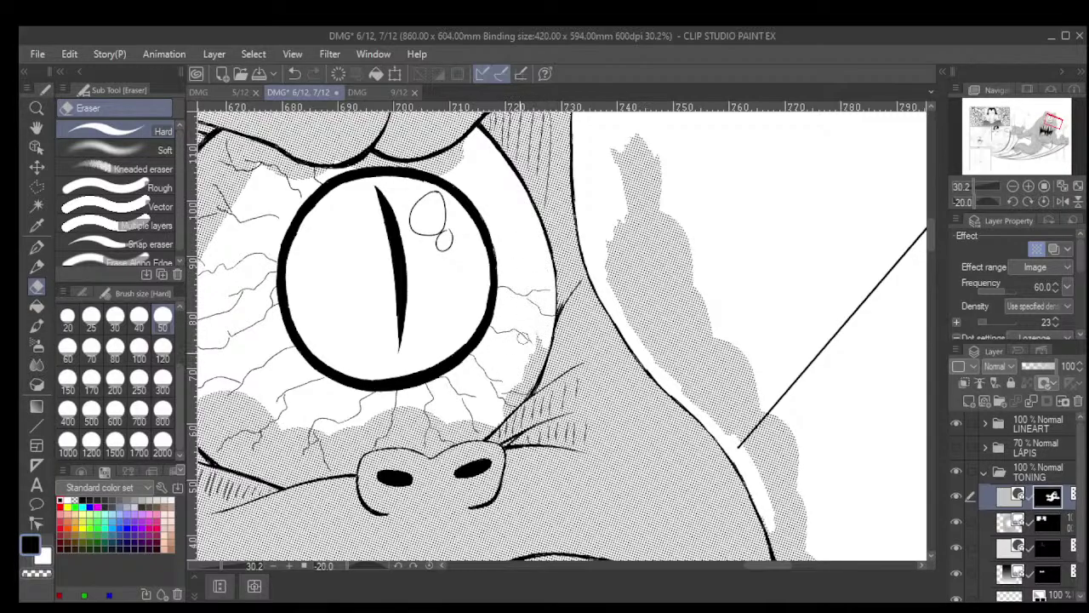
left_click_drag(521, 338, 540, 334)
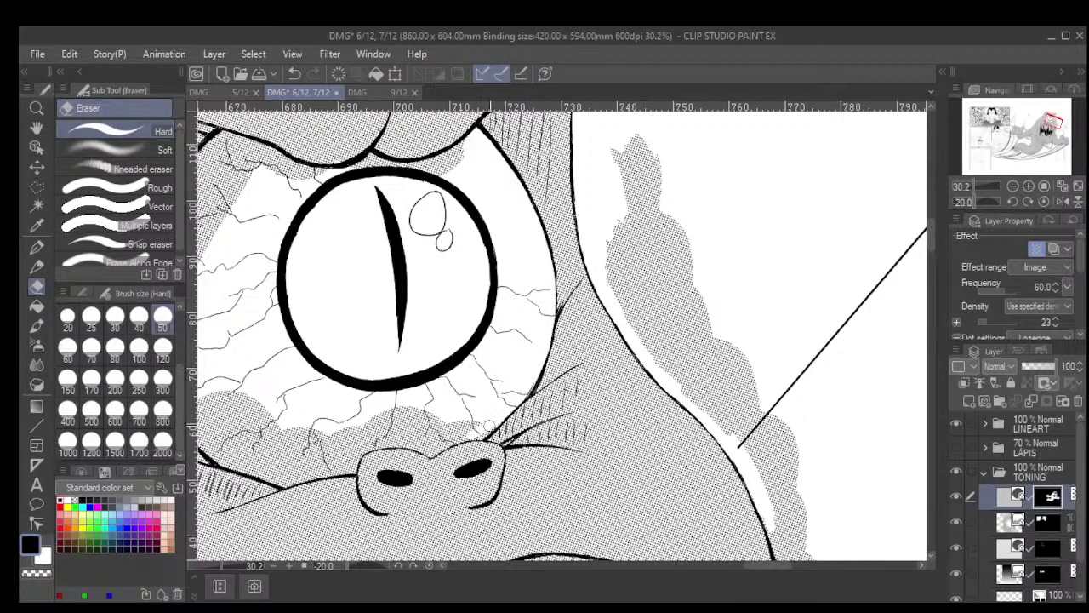
Erase the tone from the white of the eye beside the nostrils and along the adjoining lower eyelid, around the veins
scroll(490, 423, "down", 10)
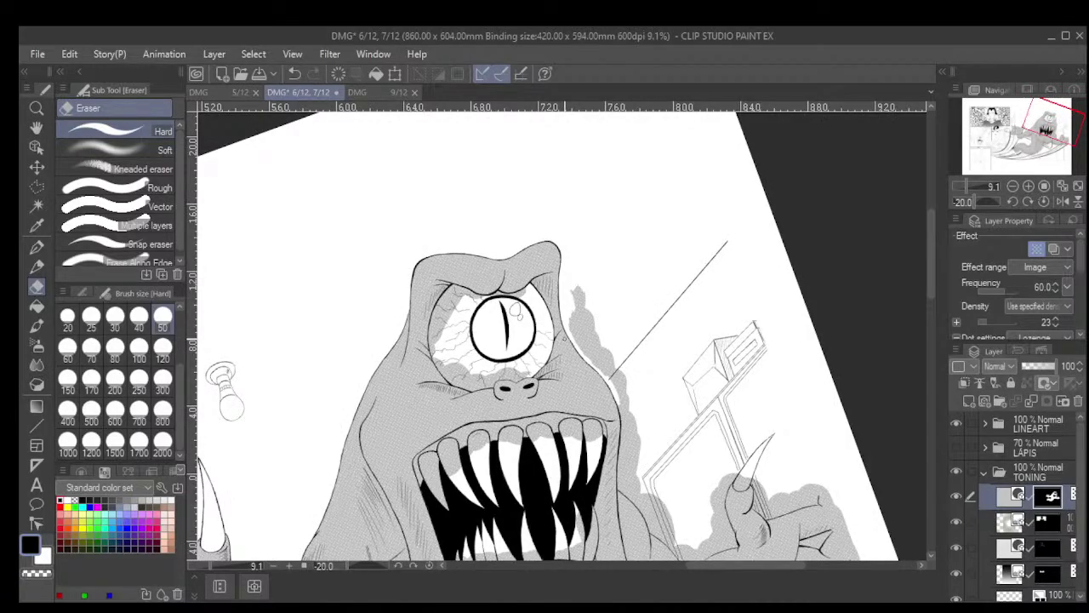
left_click_drag(510, 383, 589, 329)
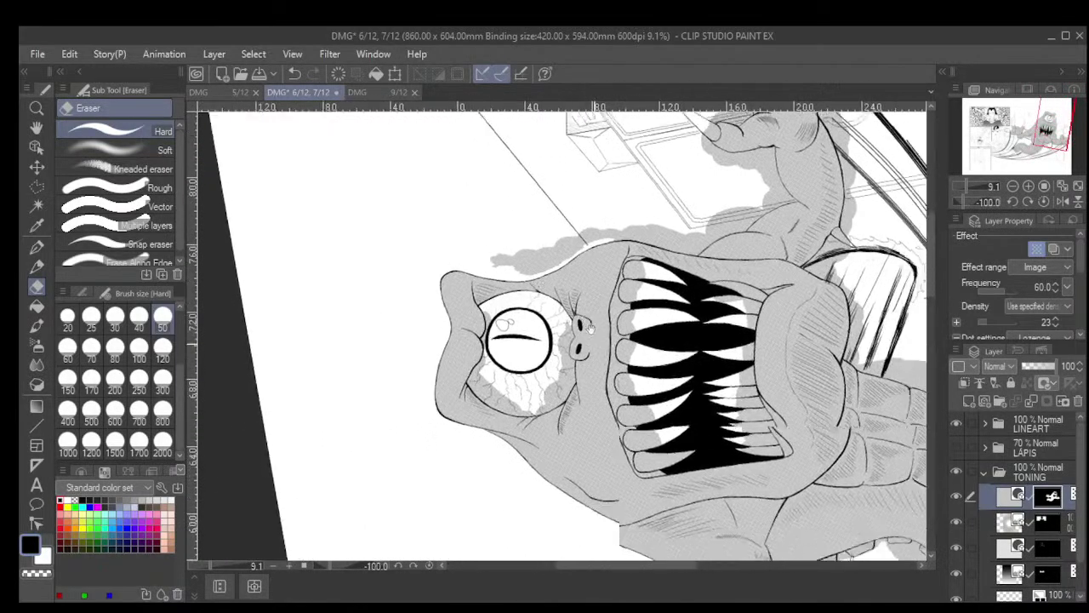
scroll(589, 329, "up", 5)
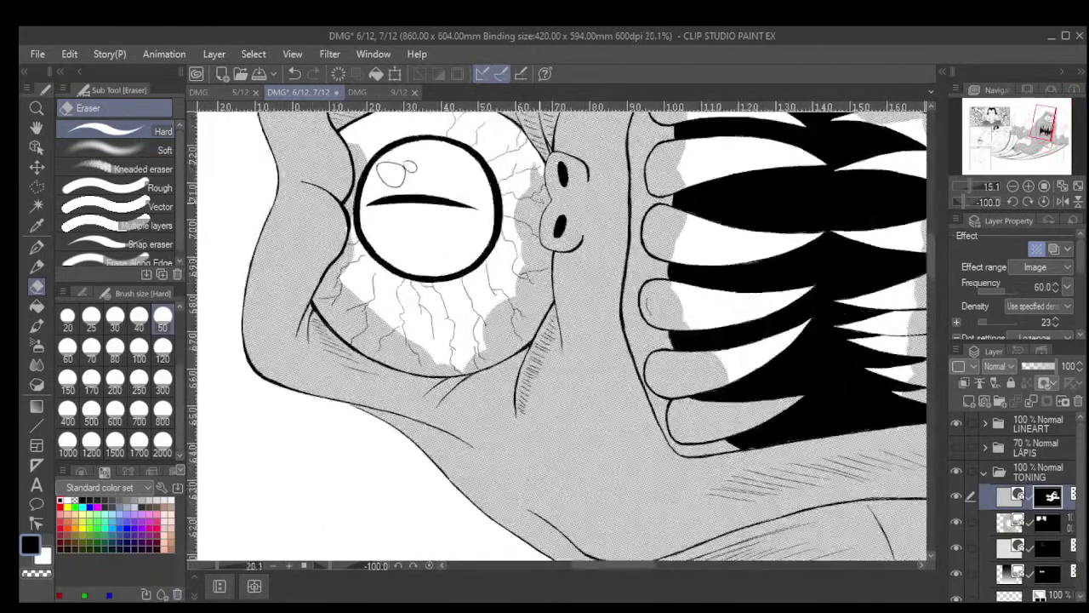
scroll(531, 180, "up", 2)
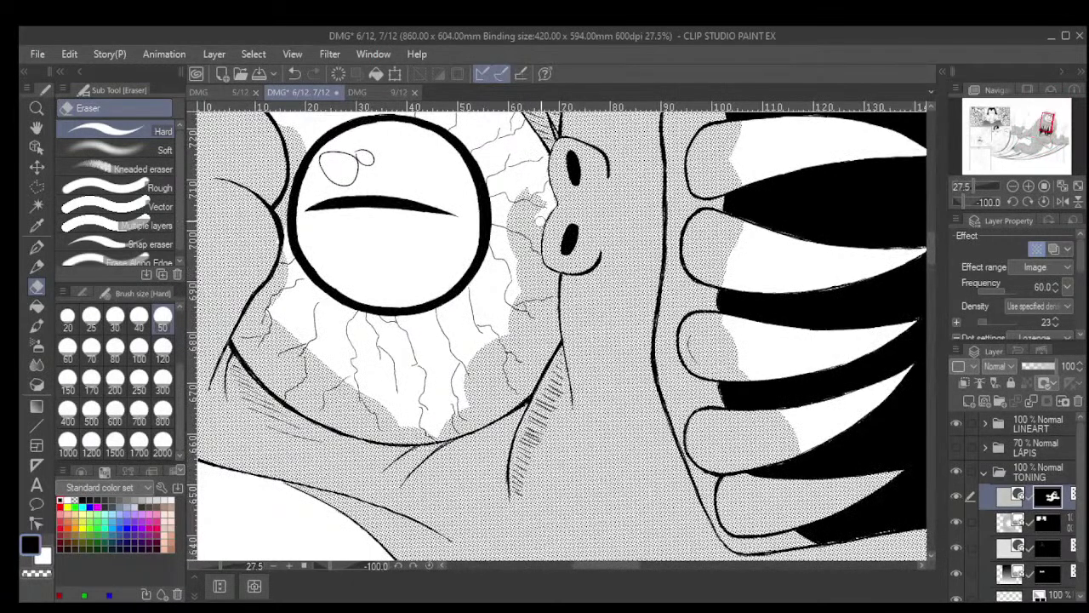
mouse_move(539, 202)
left_mouse_down()
mouse_move(524, 240)
mouse_move(504, 201)
mouse_move(526, 281)
left_mouse_up()
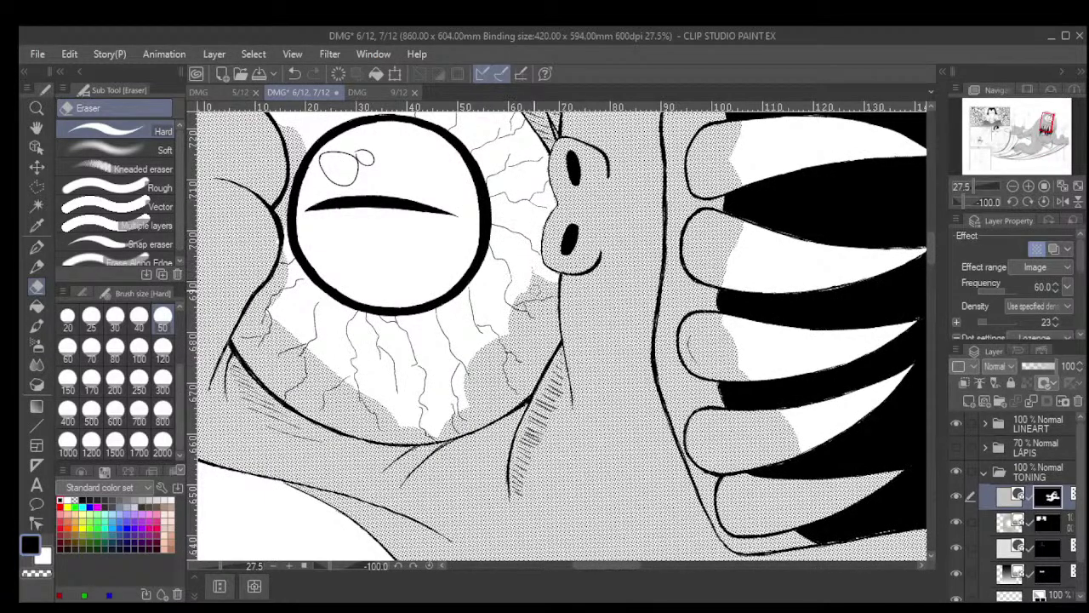
mouse_move(529, 265)
left_mouse_down()
mouse_move(540, 322)
mouse_move(551, 278)
left_mouse_up()
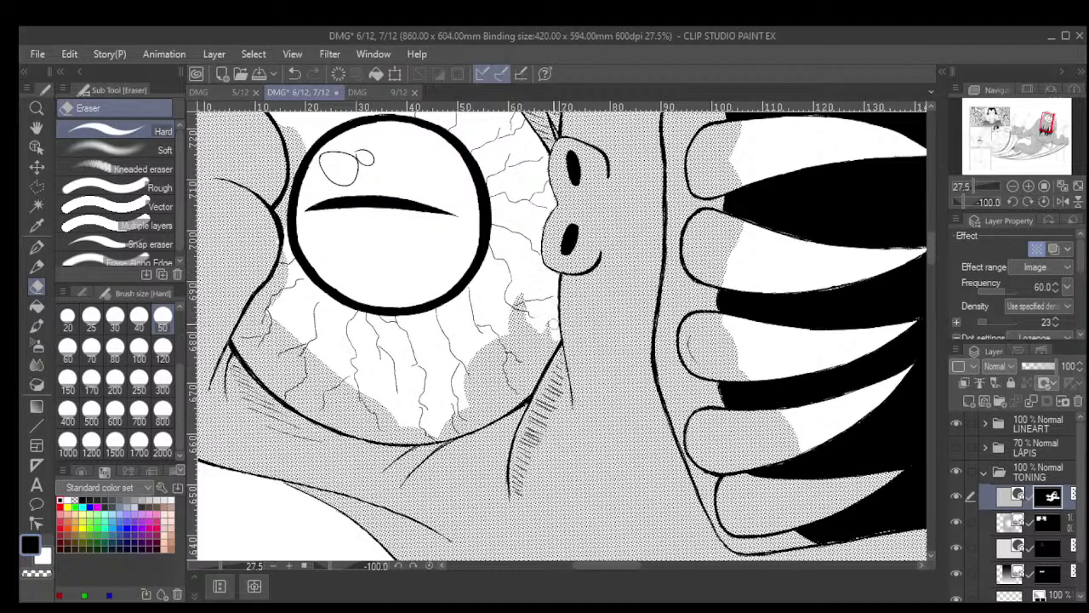
left_click_drag(540, 332, 547, 349)
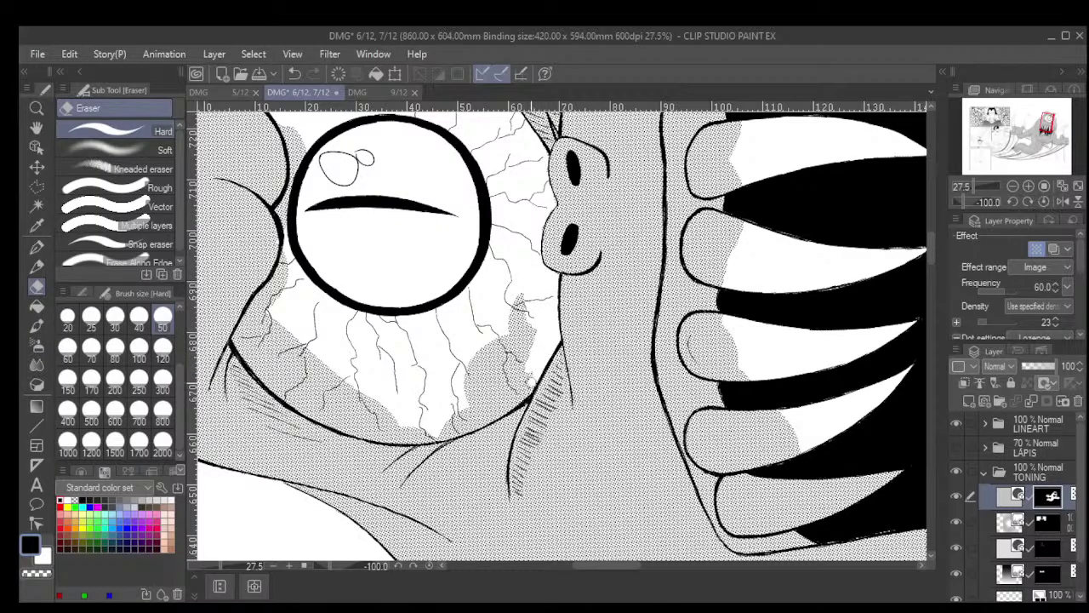
left_click_drag(511, 405, 459, 423)
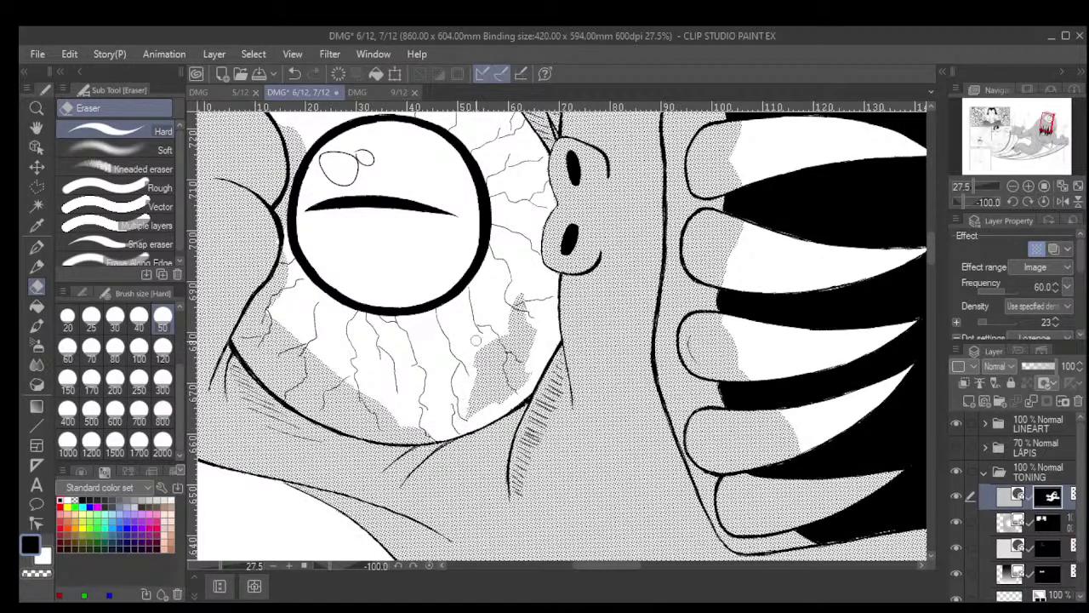
mouse_move(477, 339)
left_mouse_down()
mouse_move(482, 328)
mouse_move(491, 375)
mouse_move(518, 282)
left_mouse_up()
left_click_drag(529, 322, 504, 389)
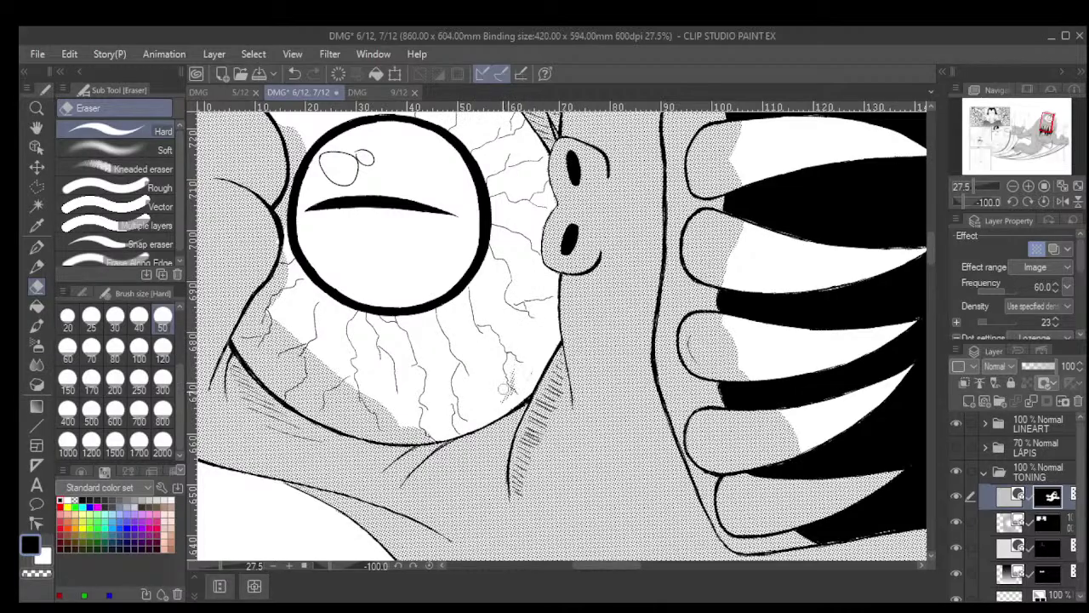
Erase the tone inside the eye along the side opposite the cleared outer edge, up to the corner where it meets the brow
scroll(531, 329, "down", 5)
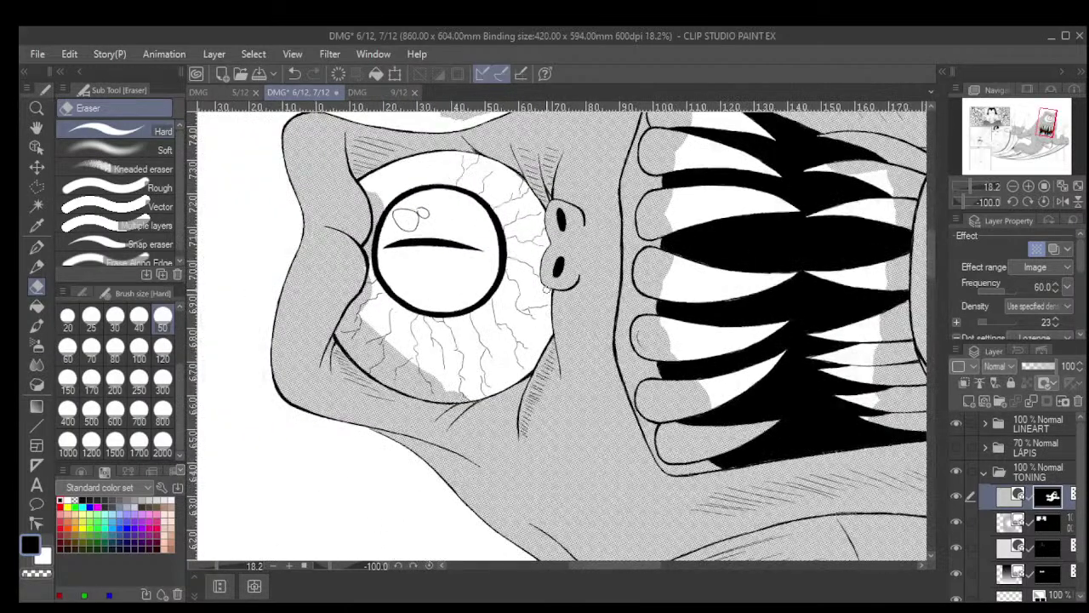
left_click_drag(646, 553, 876, 255)
scroll(876, 256, "up", 5)
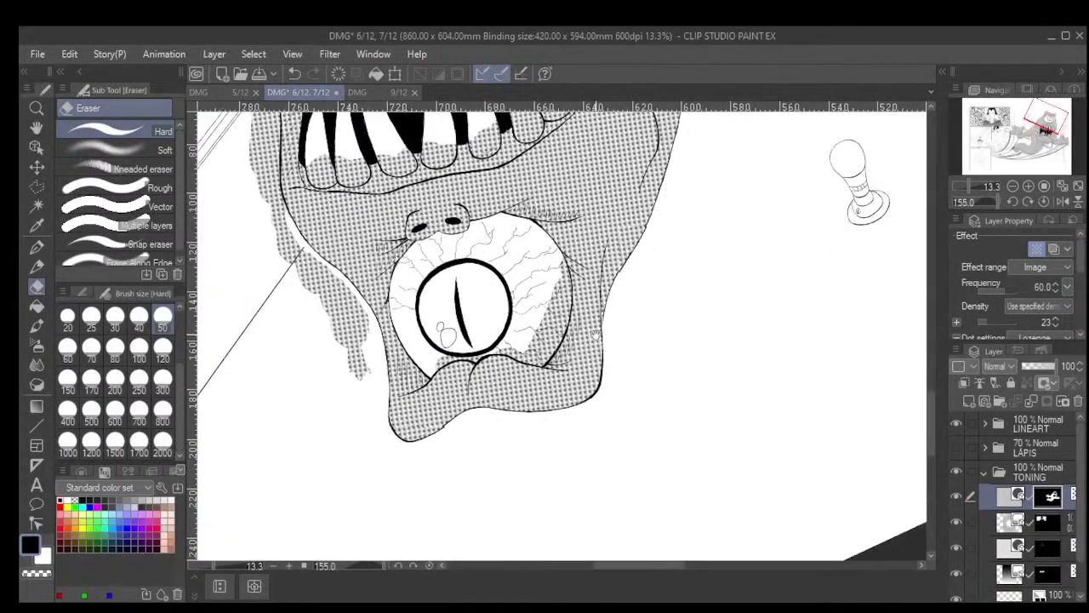
scroll(553, 212, "up", 2)
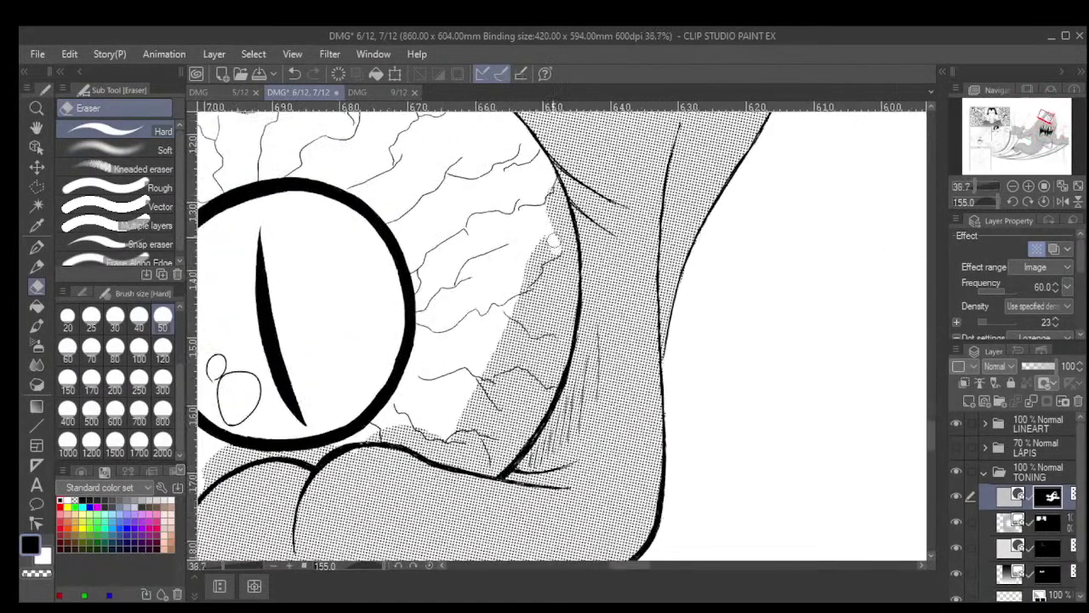
mouse_move(566, 221)
left_mouse_down()
mouse_move(566, 315)
mouse_move(534, 250)
left_mouse_up()
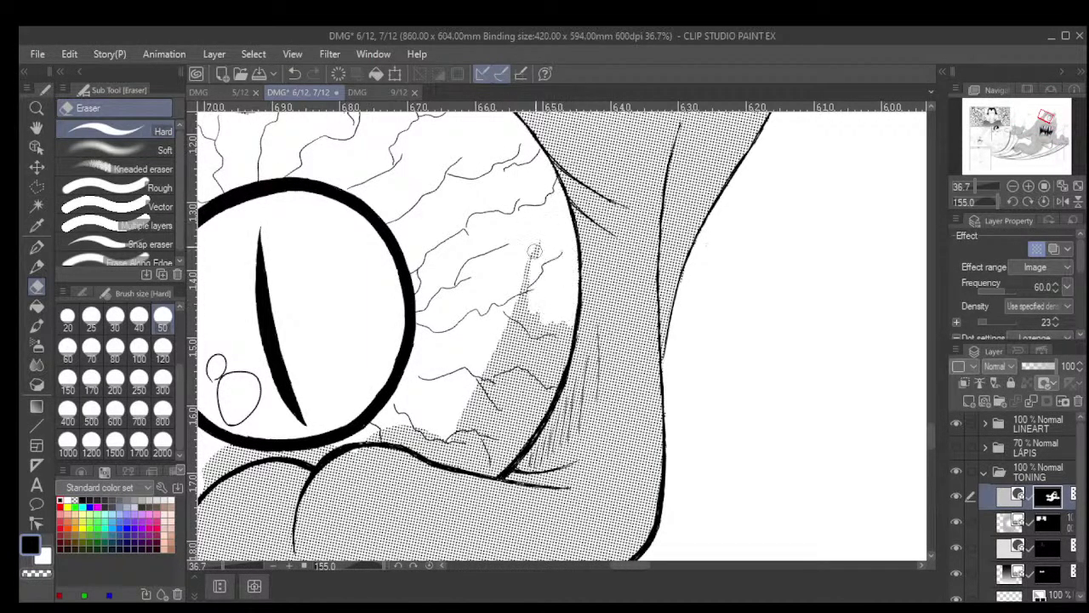
mouse_move(569, 288)
left_mouse_down()
mouse_move(517, 322)
mouse_move(509, 303)
mouse_move(523, 372)
mouse_move(538, 329)
mouse_move(536, 371)
mouse_move(566, 309)
mouse_move(561, 368)
mouse_move(516, 435)
mouse_move(505, 345)
mouse_move(483, 374)
mouse_move(519, 393)
left_mouse_up()
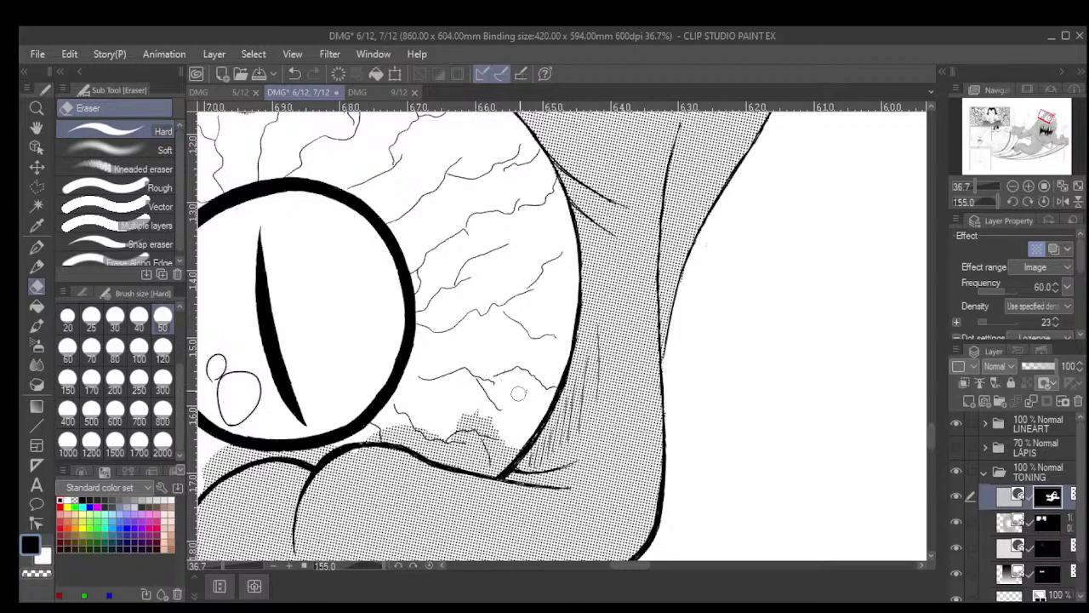
left_click_drag(505, 439, 509, 448)
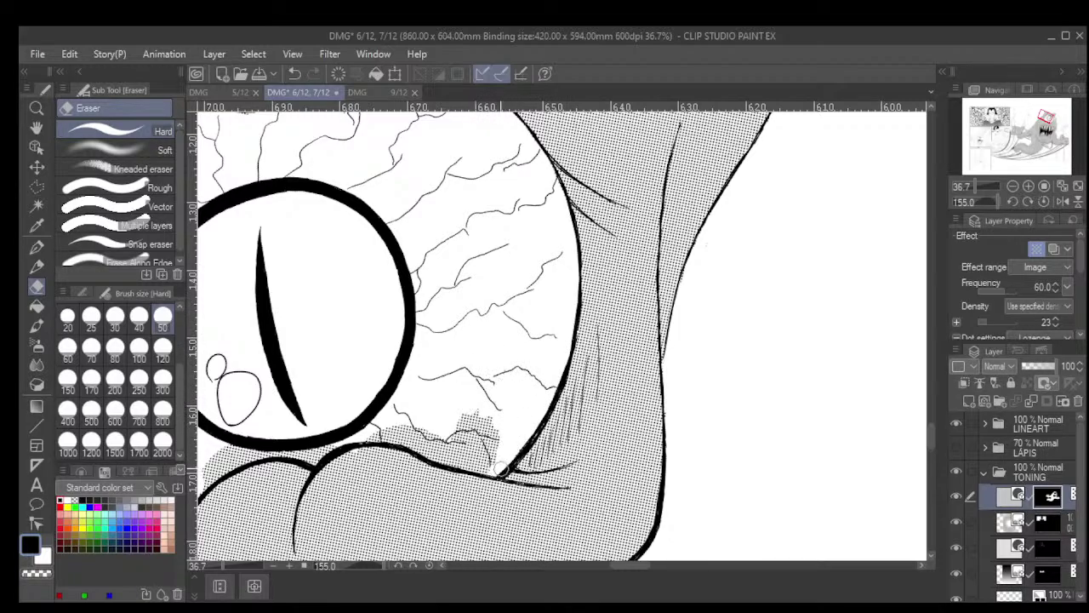
Erase the remaining tone in the white of the eye under the two brow folds, between the brow and the iris
scroll(503, 468, "down", 4)
left_click_drag(562, 256, 630, 366)
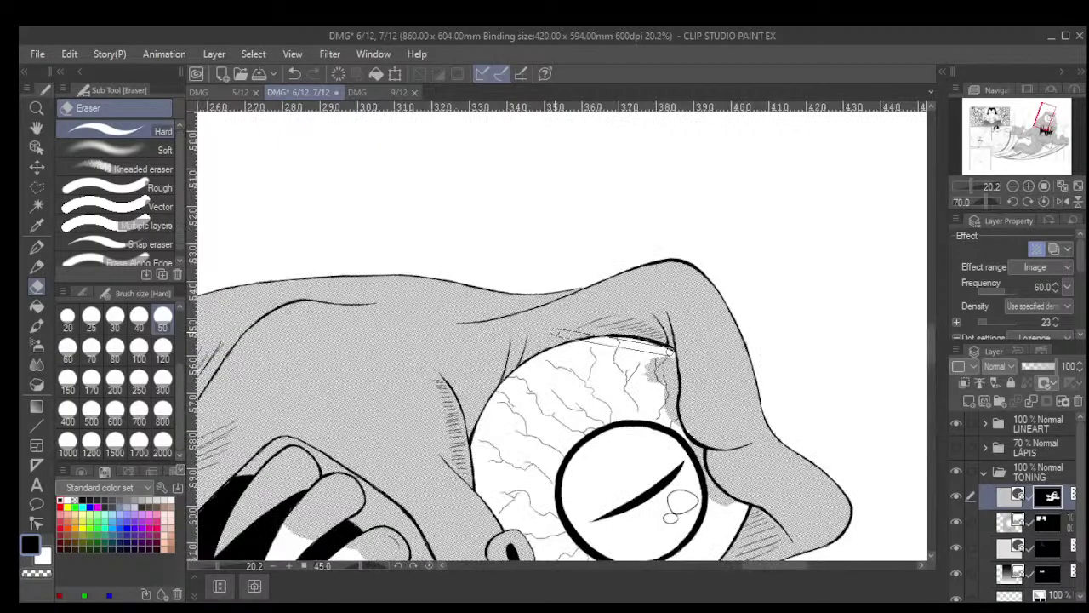
left_click_drag(561, 341, 510, 315)
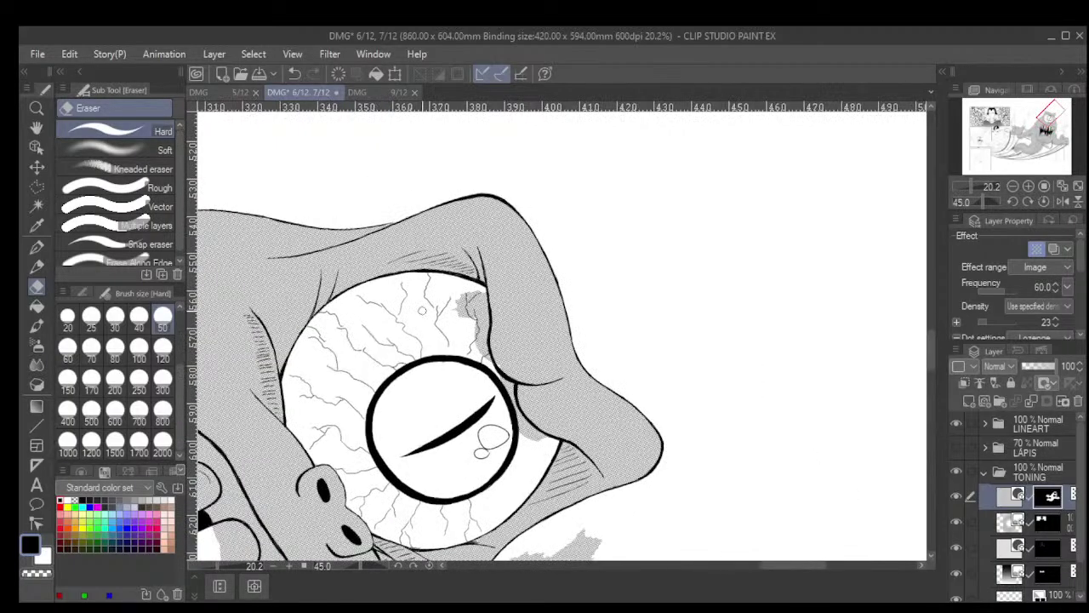
scroll(421, 310, "up", 2)
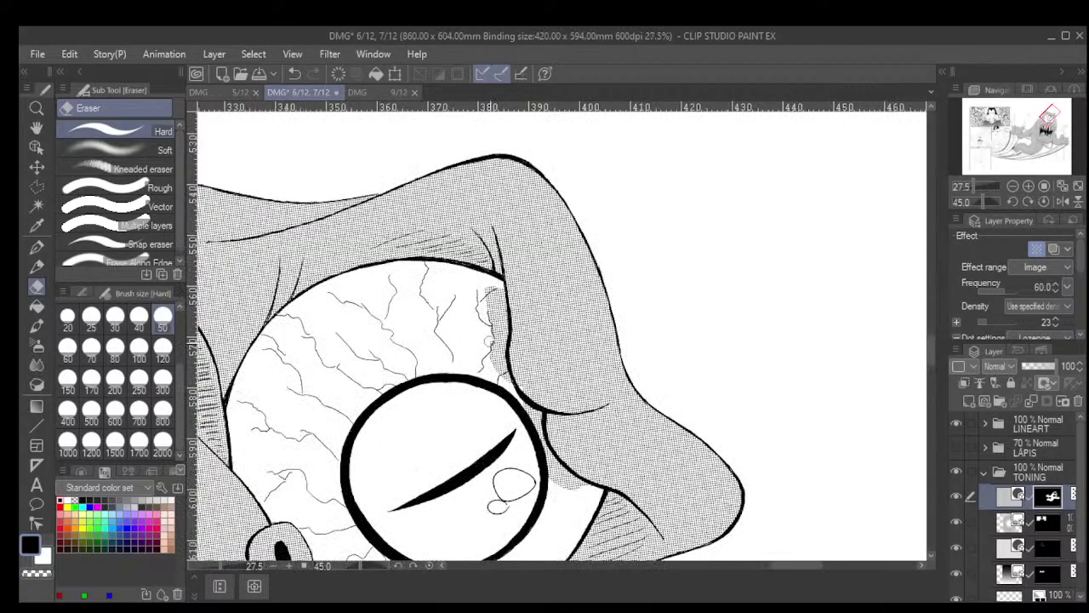
mouse_move(492, 298)
left_mouse_down()
mouse_move(496, 349)
mouse_move(529, 410)
left_mouse_up()
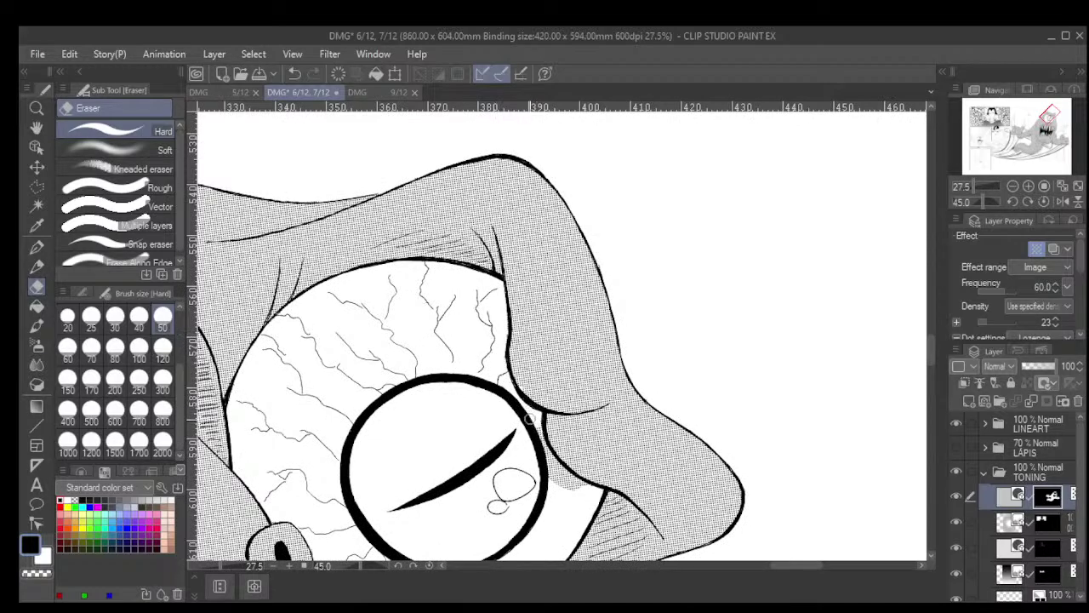
mouse_move(530, 418)
left_mouse_down()
mouse_move(579, 485)
mouse_move(561, 496)
left_mouse_up()
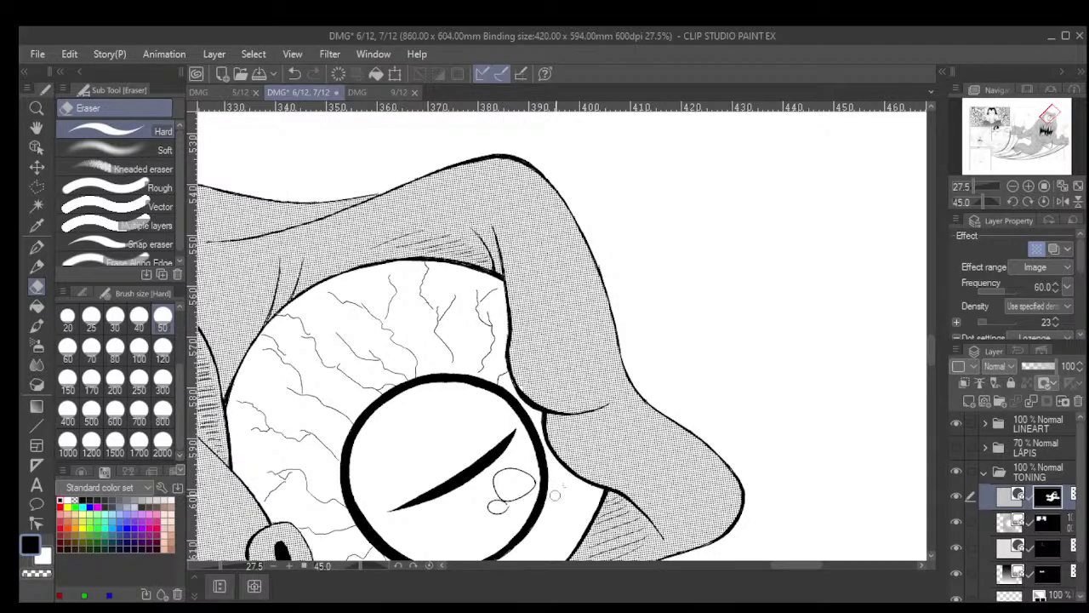
scroll(585, 487, "down", 7)
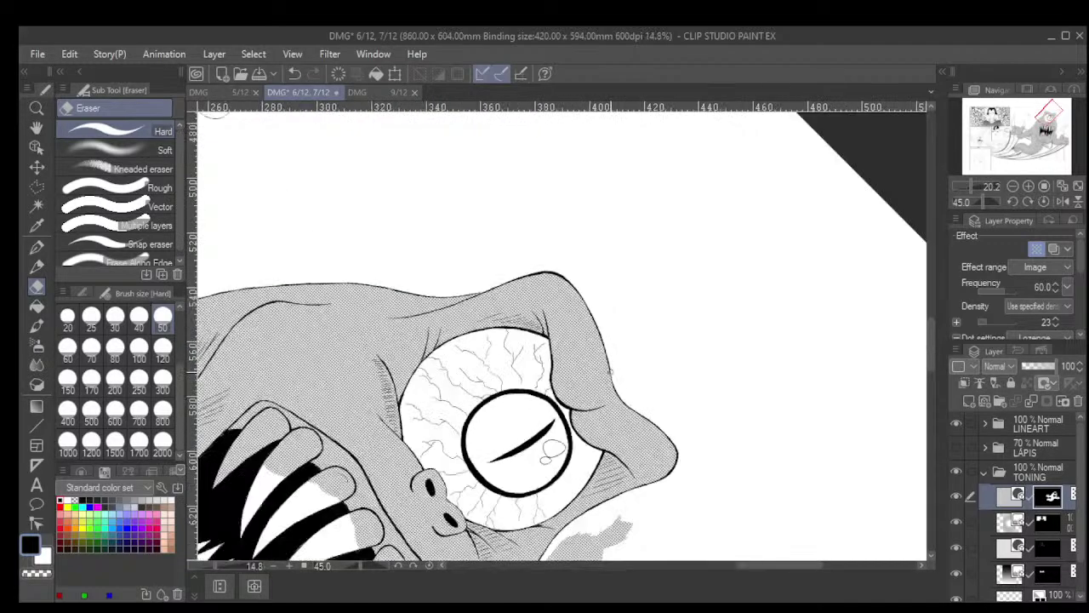
Erase the spilled tone along the outer contour of the monster's cheek, from beside the nose down past the upper teeth
left_click_drag(586, 487, 549, 353)
scroll(549, 353, "up", 1)
scroll(547, 349, "up", 4)
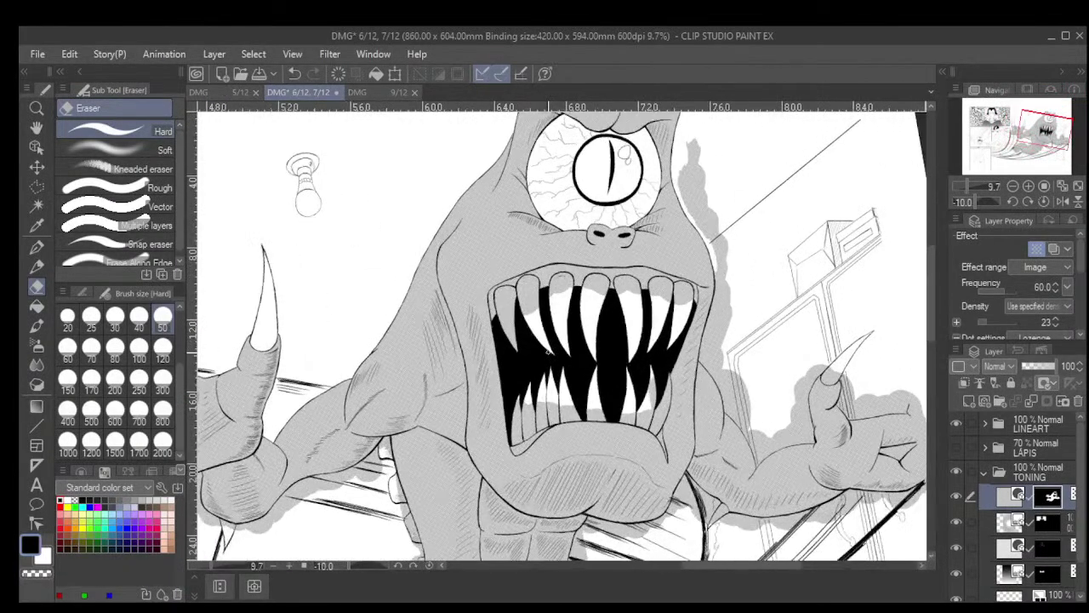
scroll(706, 270, "up", 1)
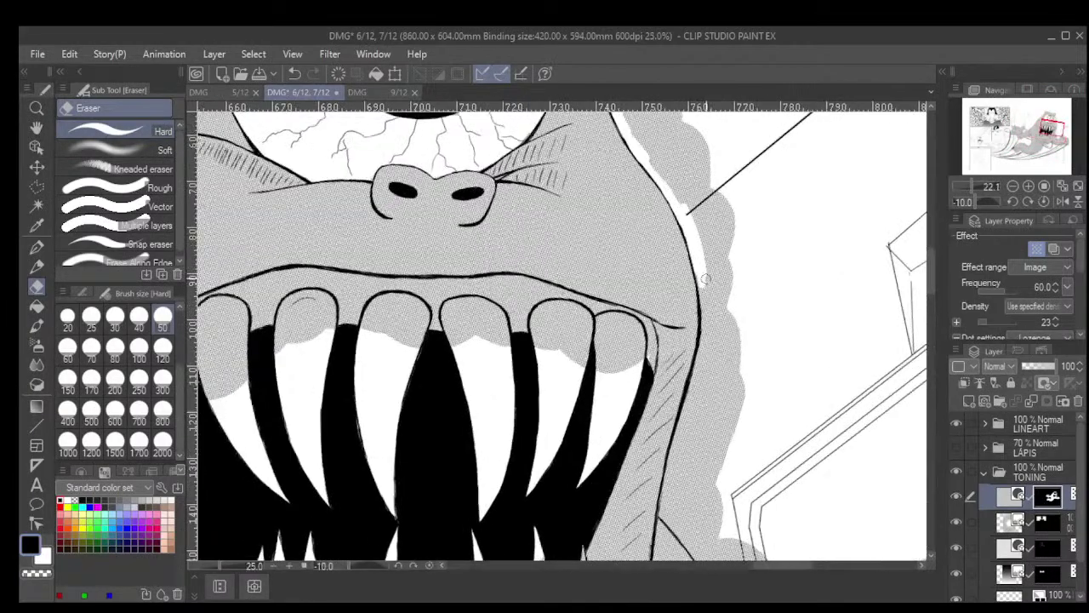
left_click_drag(703, 313, 688, 434)
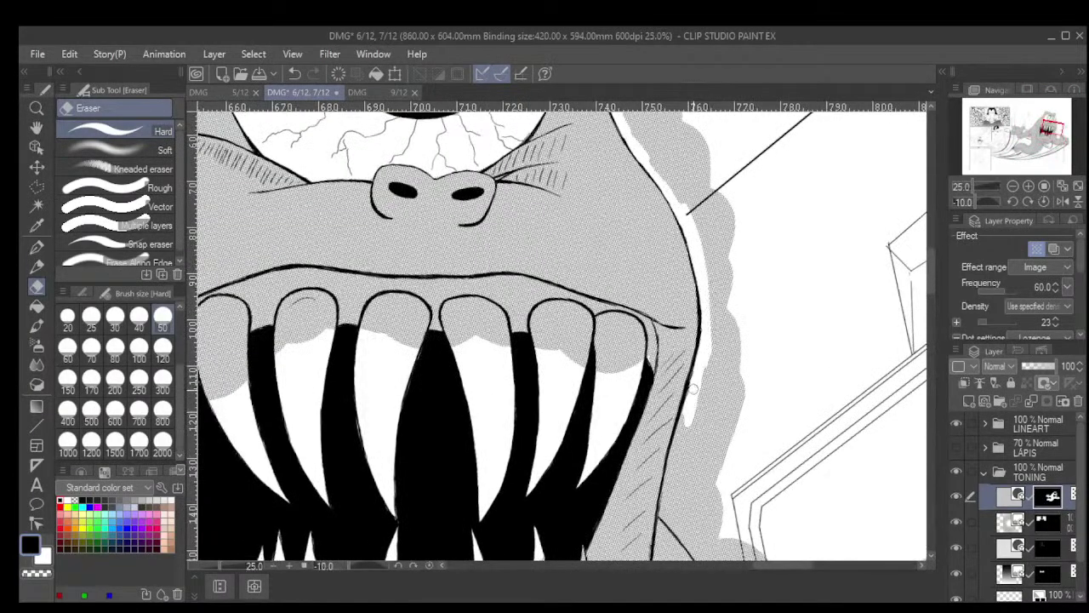
mouse_move(693, 389)
left_mouse_down()
mouse_move(674, 459)
mouse_move(710, 372)
mouse_move(719, 293)
mouse_move(656, 164)
left_mouse_up()
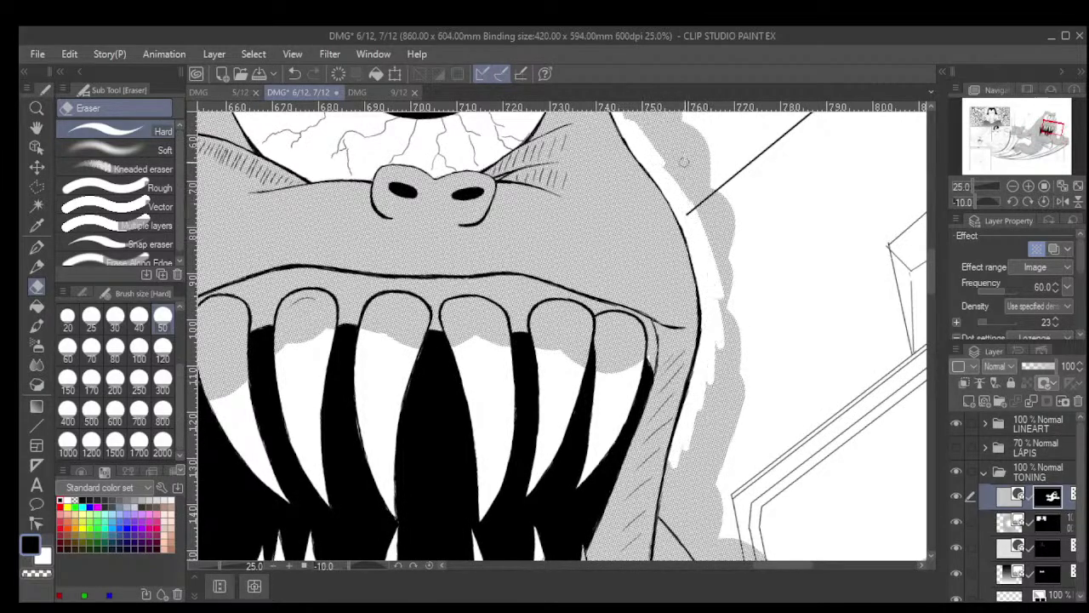
Erase the tone from the first three upper teeth and the gum around them, starting at the mouth corner below the forehead slope
left_click_drag(421, 403, 718, 373)
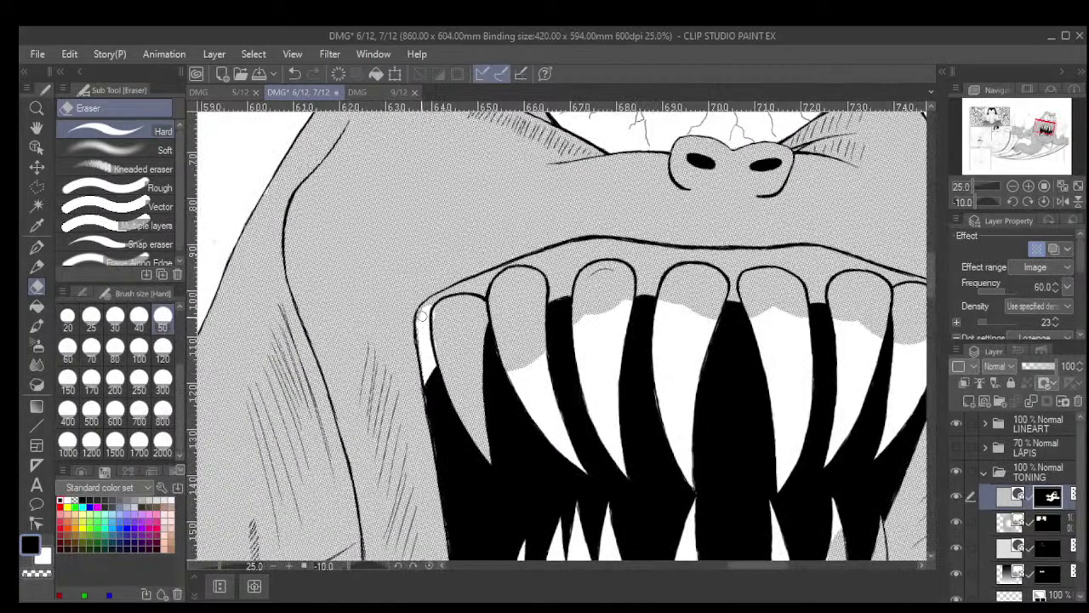
scroll(419, 354, "down", 8)
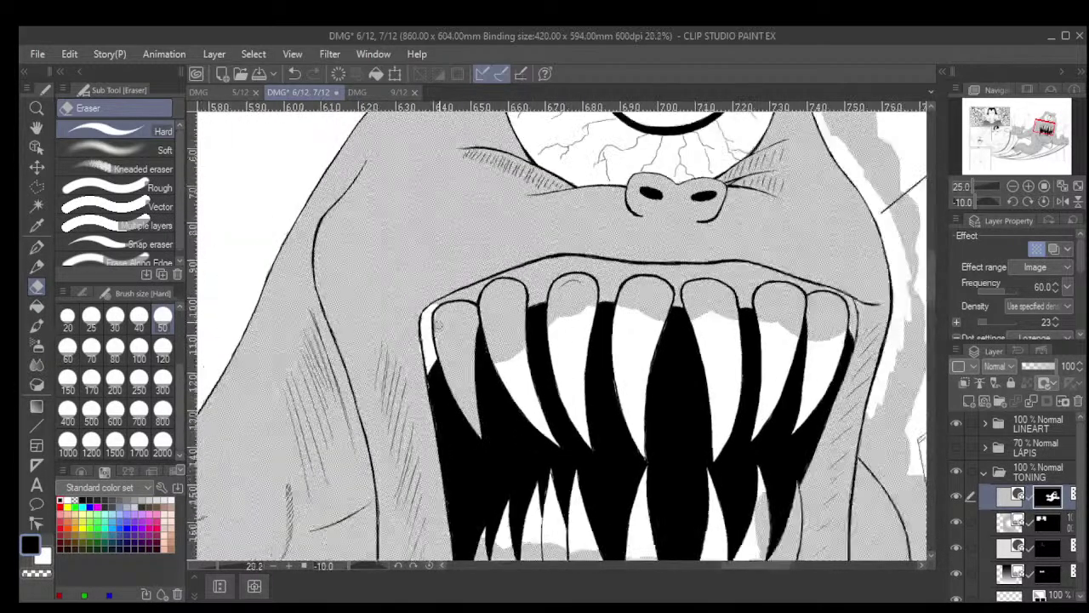
scroll(470, 272, "down", 1)
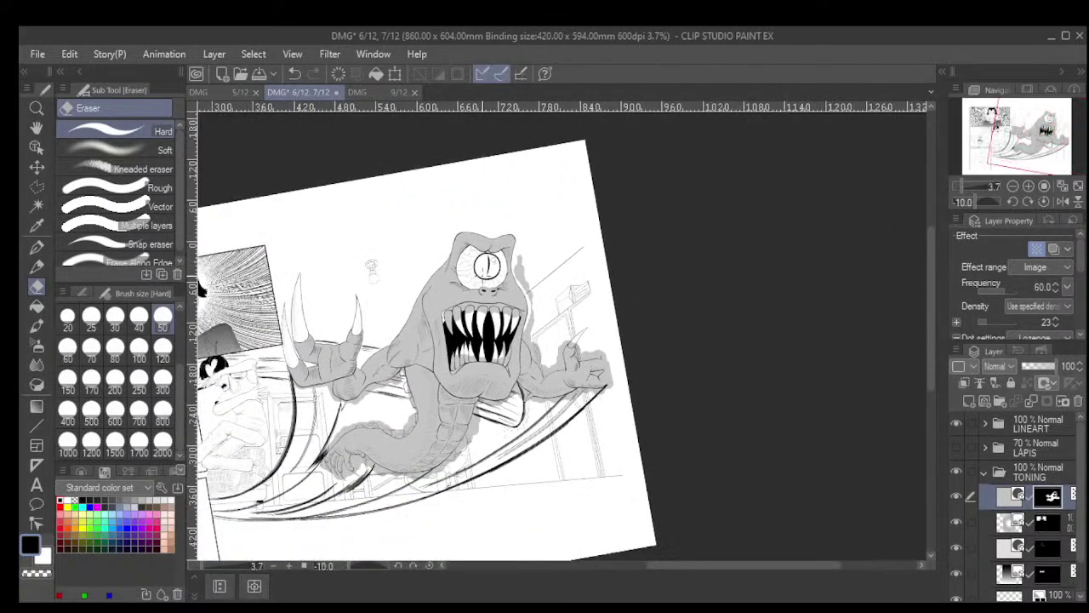
left_click_drag(596, 170, 630, 485)
scroll(610, 247, "up", 8)
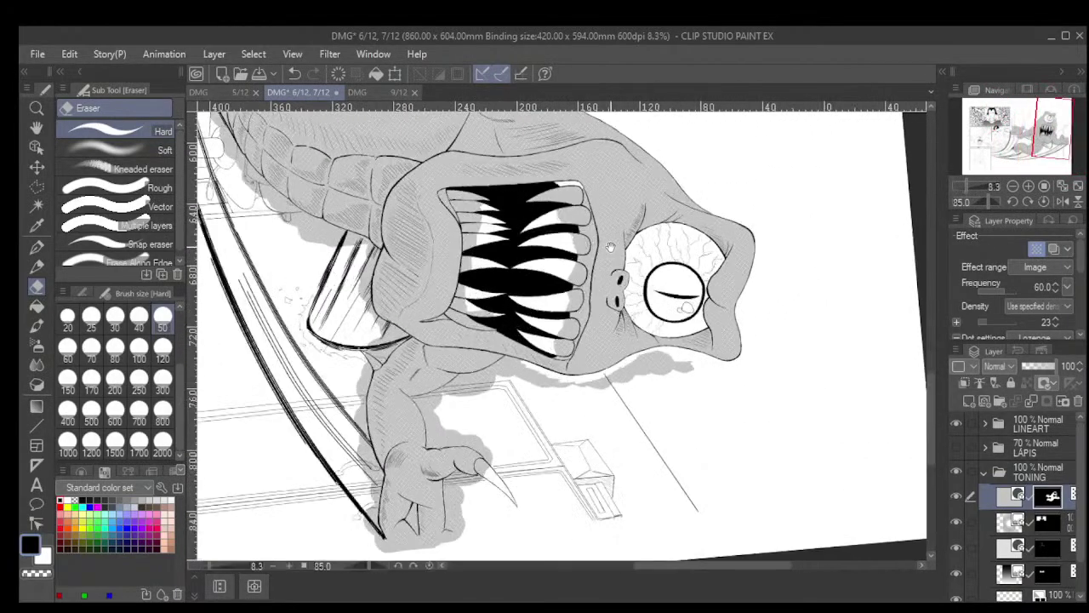
scroll(610, 247, "up", 4)
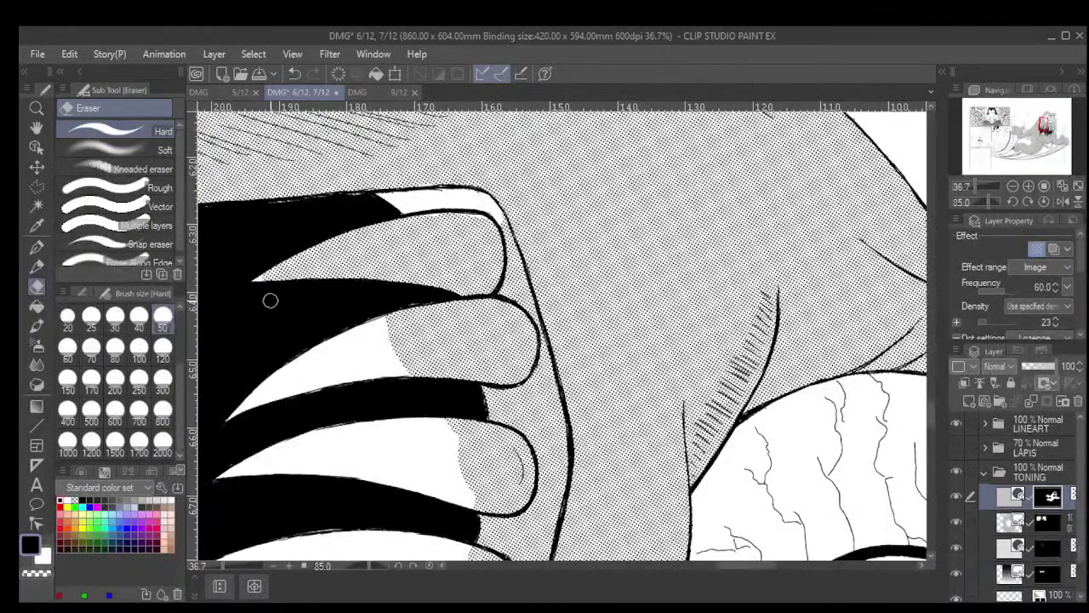
mouse_move(270, 300)
left_mouse_down()
mouse_move(297, 297)
mouse_move(289, 241)
mouse_move(313, 284)
mouse_move(320, 278)
mouse_move(315, 230)
mouse_move(342, 289)
mouse_move(354, 283)
mouse_move(338, 225)
mouse_move(382, 294)
mouse_move(365, 223)
mouse_move(401, 301)
mouse_move(405, 260)
mouse_move(426, 311)
left_mouse_up()
mouse_move(405, 241)
left_mouse_down()
mouse_move(393, 213)
mouse_move(413, 221)
mouse_move(426, 199)
mouse_move(472, 230)
mouse_move(500, 279)
mouse_move(504, 232)
mouse_move(540, 369)
mouse_move(488, 288)
mouse_move(494, 365)
mouse_move(471, 304)
mouse_move(466, 340)
mouse_move(447, 297)
mouse_move(433, 312)
mouse_move(433, 341)
mouse_move(407, 285)
mouse_move(397, 367)
mouse_move(403, 388)
mouse_move(408, 340)
mouse_move(454, 446)
mouse_move(454, 340)
mouse_move(513, 462)
mouse_move(495, 364)
mouse_move(509, 418)
mouse_move(505, 358)
mouse_move(520, 355)
mouse_move(555, 418)
mouse_move(556, 492)
mouse_move(545, 437)
mouse_move(506, 502)
mouse_move(477, 485)
mouse_move(458, 444)
left_mouse_up()
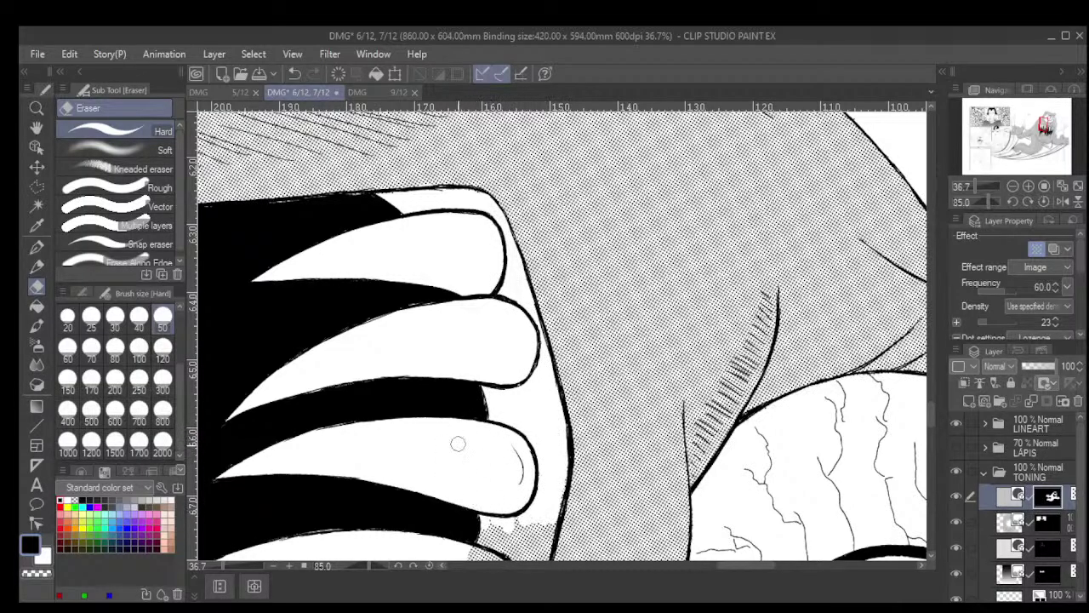
Clear the tone from the fourth and fifth upper teeth and the gum strip between them and the lip
scroll(656, 386, "down", 10)
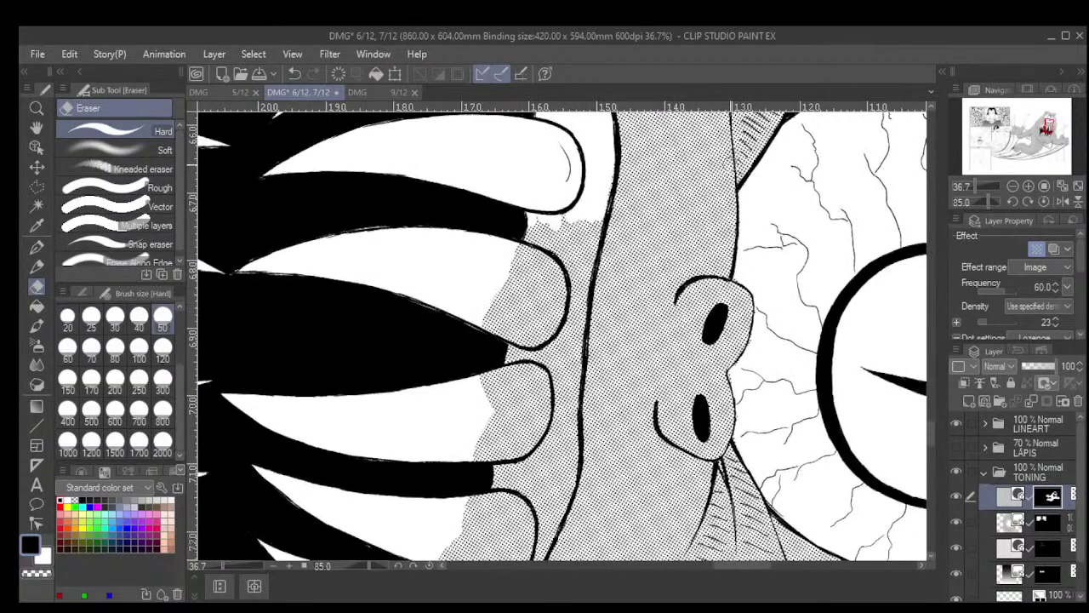
mouse_move(505, 266)
left_mouse_down()
mouse_move(524, 206)
mouse_move(531, 304)
mouse_move(548, 209)
mouse_move(558, 307)
mouse_move(571, 235)
mouse_move(580, 217)
mouse_move(587, 248)
mouse_move(597, 210)
mouse_move(586, 260)
mouse_move(593, 216)
left_mouse_up()
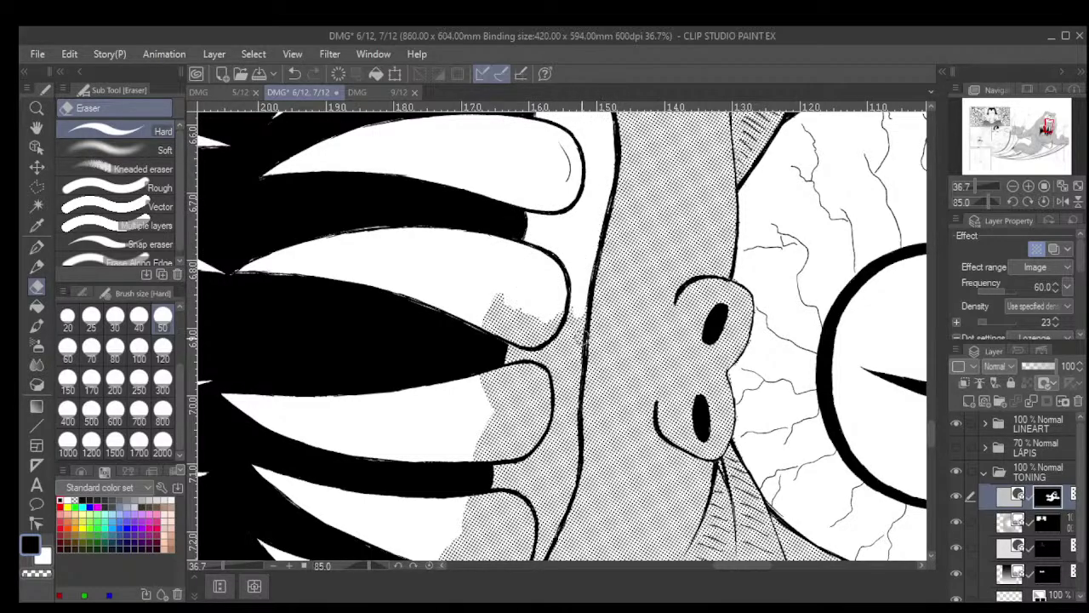
mouse_move(579, 306)
left_mouse_down()
mouse_move(568, 380)
mouse_move(515, 281)
mouse_move(489, 286)
mouse_move(475, 318)
mouse_move(493, 363)
mouse_move(486, 418)
mouse_move(500, 438)
mouse_move(541, 315)
mouse_move(551, 414)
mouse_move(570, 419)
mouse_move(572, 365)
mouse_move(561, 421)
left_mouse_up()
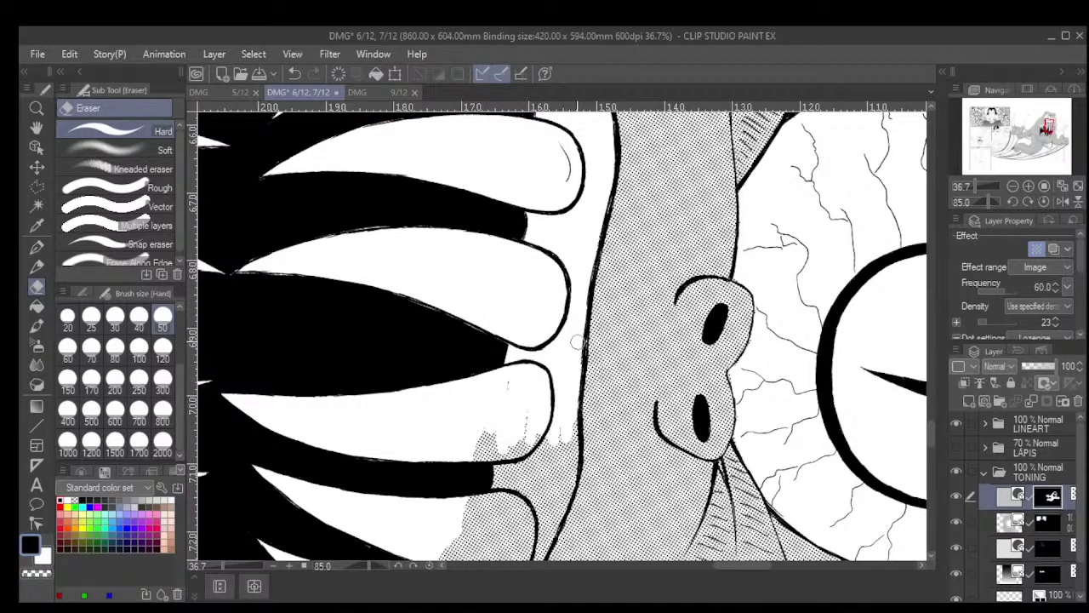
mouse_move(578, 341)
left_mouse_down()
mouse_move(565, 421)
mouse_move(575, 411)
mouse_move(505, 498)
mouse_move(489, 486)
mouse_move(497, 374)
left_mouse_up()
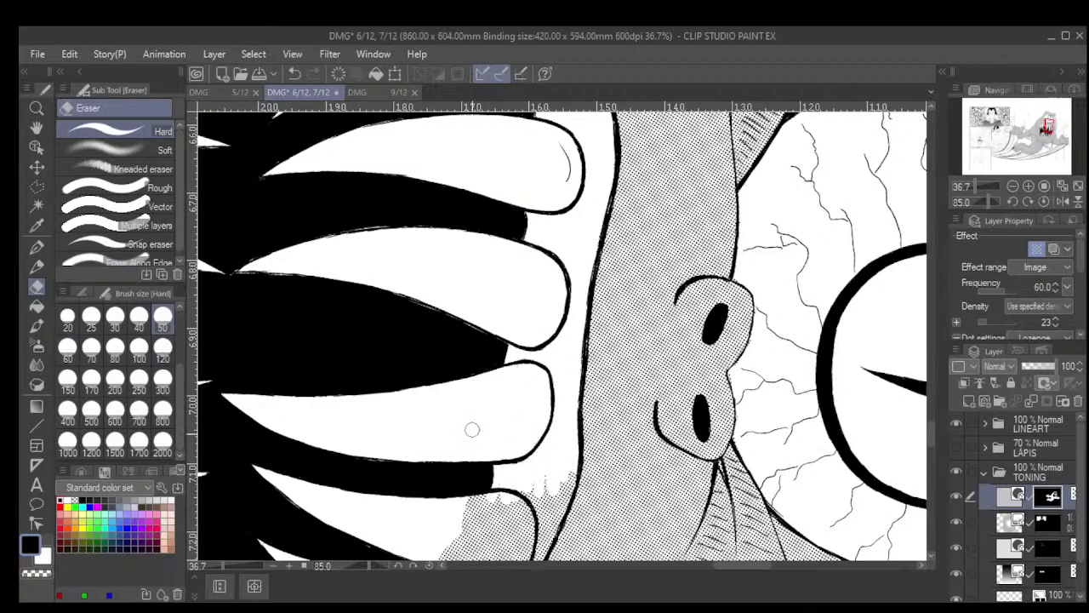
Erase the tone from the last two upper teeth and the narrow gum running into the mouth corner
scroll(472, 429, "down", 3)
left_click_drag(596, 400, 600, 249)
scroll(601, 248, "up", 2)
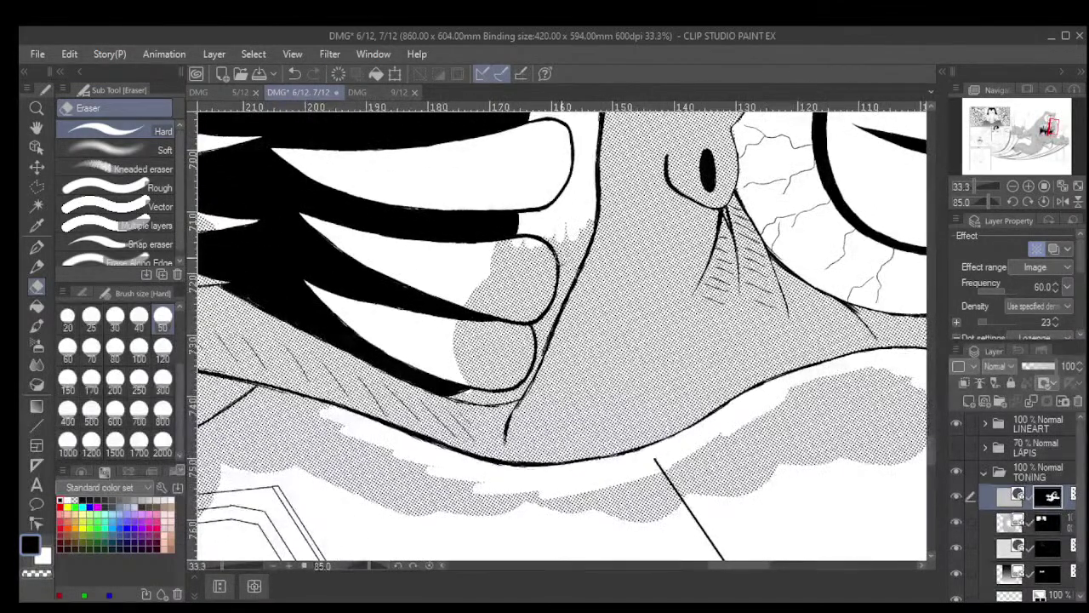
mouse_move(577, 211)
left_mouse_down()
mouse_move(583, 245)
mouse_move(589, 226)
mouse_move(538, 354)
mouse_move(543, 329)
mouse_move(498, 396)
mouse_move(454, 394)
mouse_move(489, 397)
left_mouse_up()
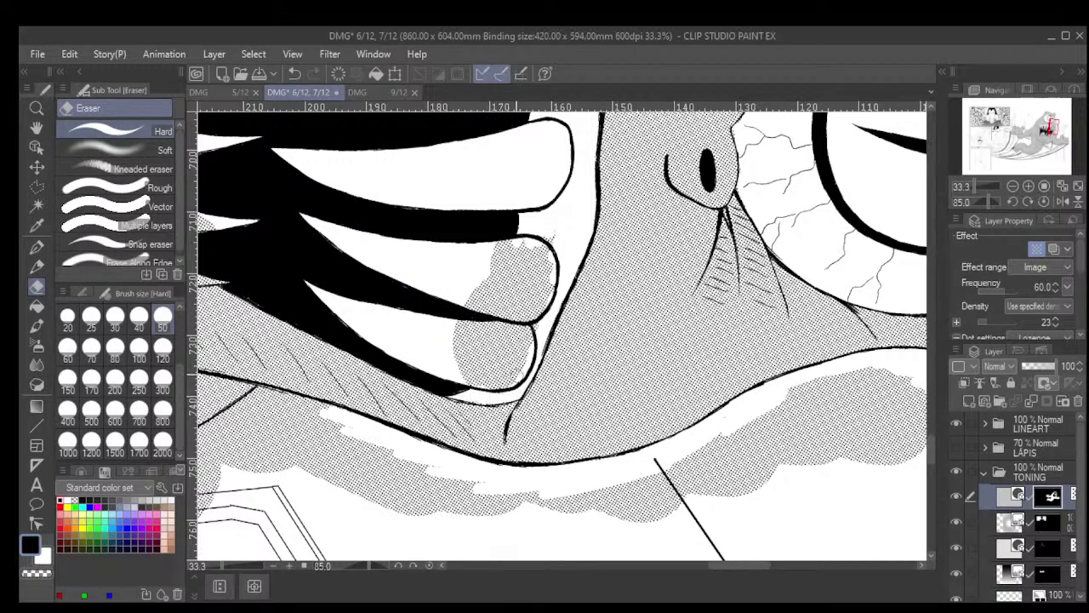
mouse_move(551, 255)
left_mouse_down()
mouse_move(536, 301)
mouse_move(531, 248)
mouse_move(543, 218)
mouse_move(525, 227)
mouse_move(505, 286)
mouse_move(461, 312)
mouse_move(477, 312)
mouse_move(461, 335)
mouse_move(457, 303)
mouse_move(461, 349)
mouse_move(487, 394)
mouse_move(499, 389)
mouse_move(529, 306)
mouse_move(532, 353)
mouse_move(510, 349)
mouse_move(508, 282)
mouse_move(493, 278)
mouse_move(461, 336)
left_mouse_up()
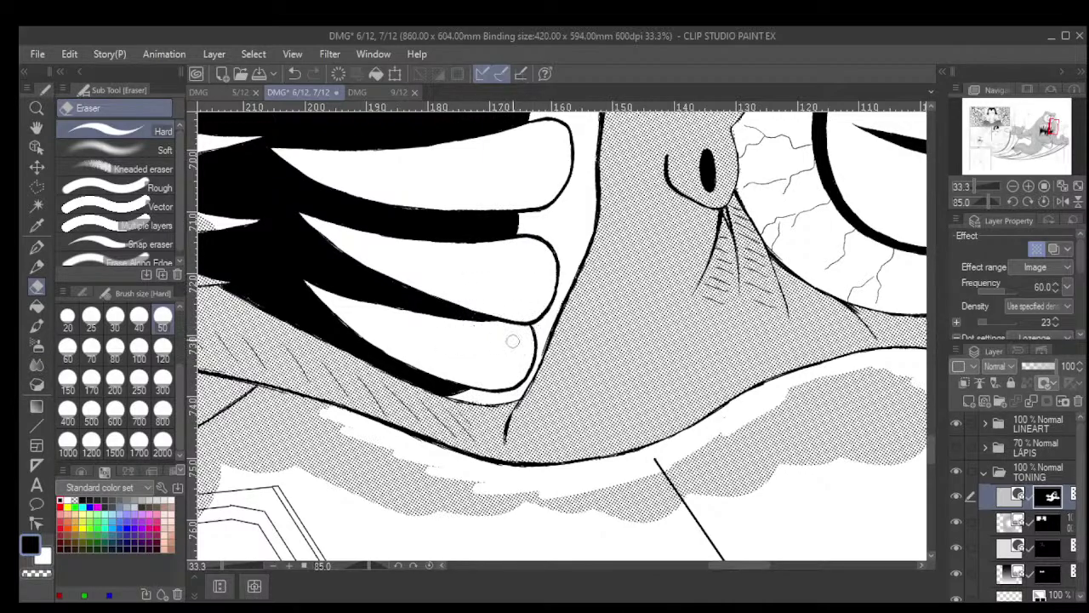
Erase the tone from the gum in the lower mouth corner and the three small lower teeth above it
scroll(512, 340, "down", 7)
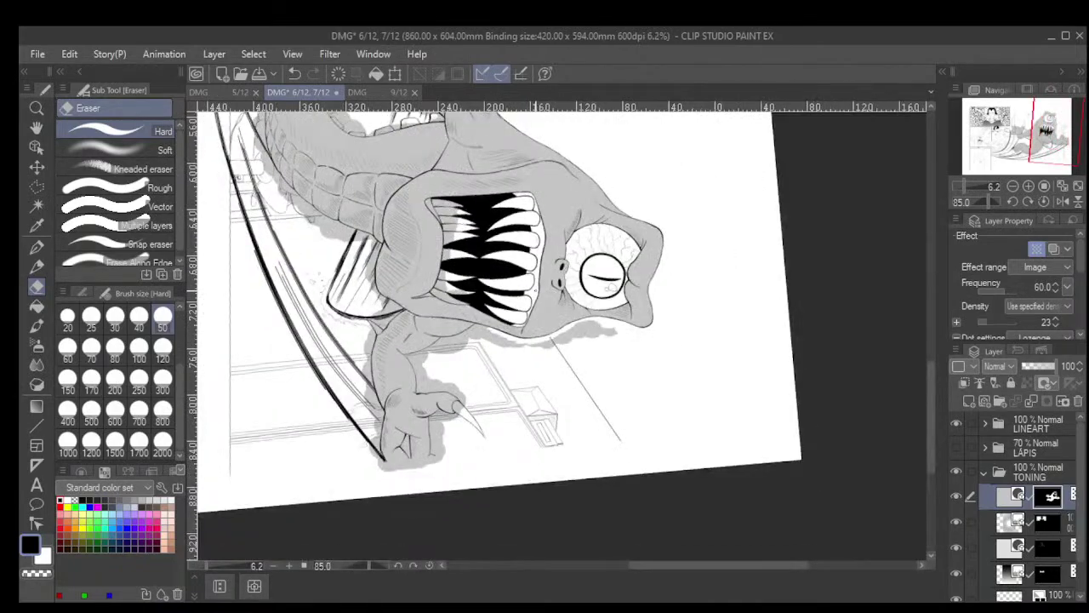
left_click_drag(647, 331, 507, 180)
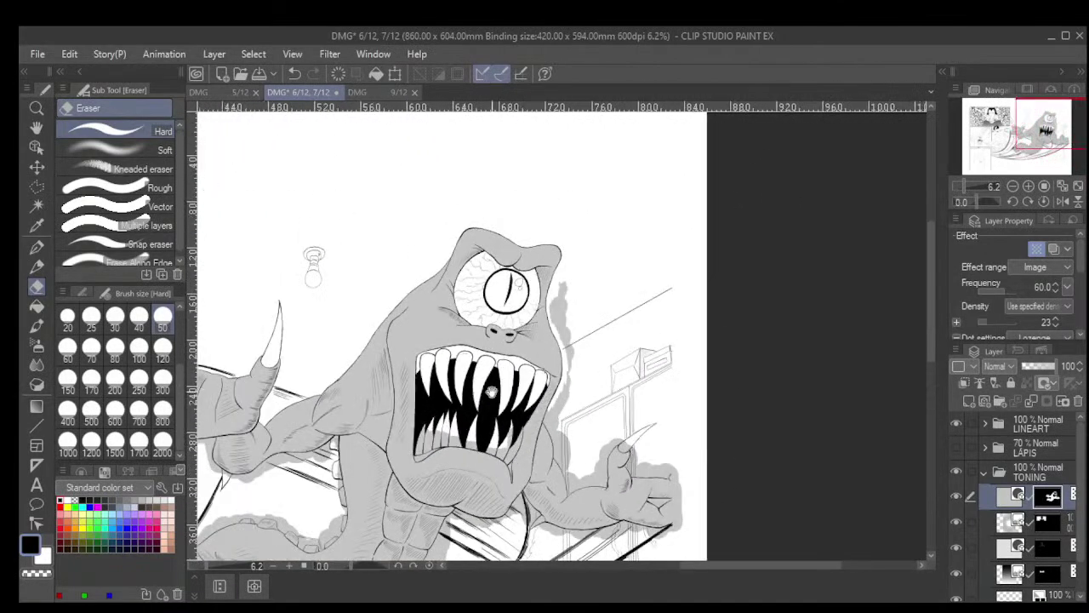
left_click_drag(491, 391, 499, 294)
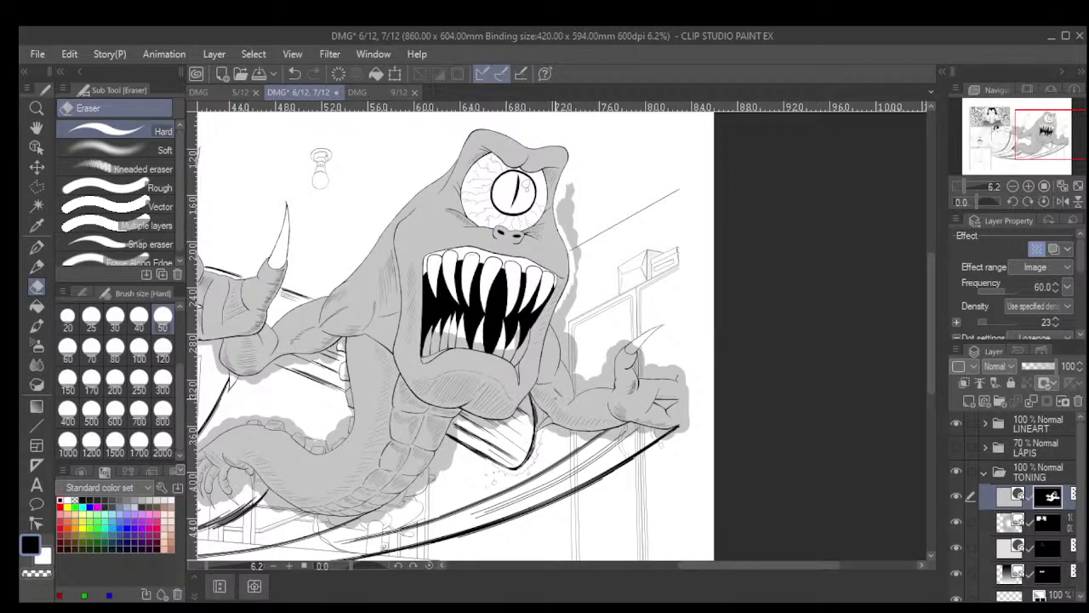
scroll(417, 347, "up", 8)
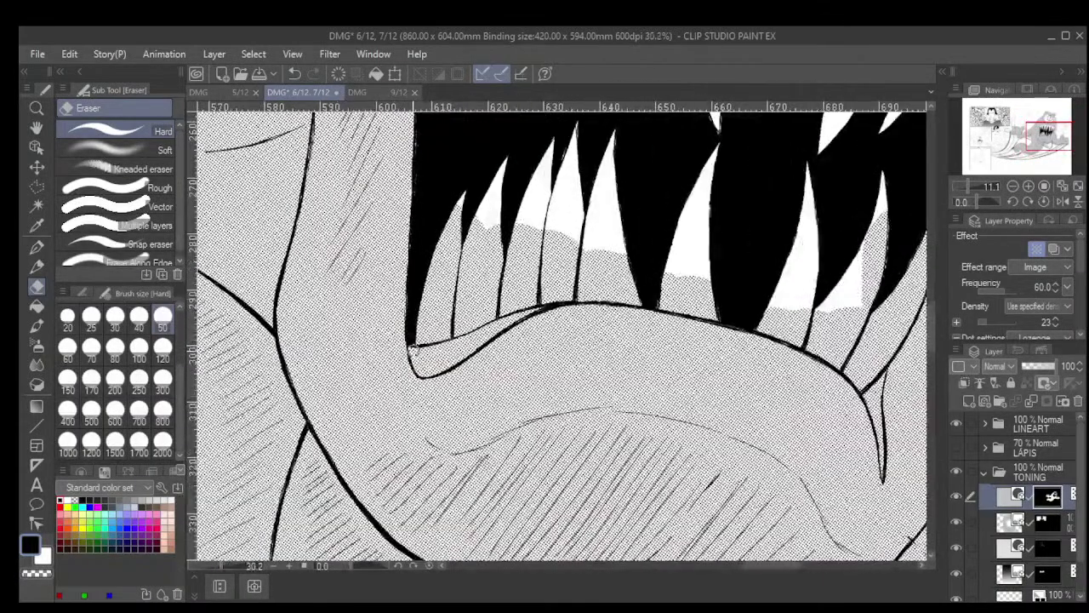
scroll(413, 347, "up", 2)
mouse_move(407, 344)
left_mouse_down()
mouse_move(458, 372)
mouse_move(421, 337)
mouse_move(531, 341)
mouse_move(449, 342)
mouse_move(490, 338)
mouse_move(473, 354)
mouse_move(484, 356)
mouse_move(577, 285)
mouse_move(486, 332)
mouse_move(464, 333)
mouse_move(456, 302)
mouse_move(441, 296)
mouse_move(419, 325)
mouse_move(420, 303)
mouse_move(433, 297)
mouse_move(435, 312)
mouse_move(452, 277)
mouse_move(476, 274)
mouse_move(490, 300)
mouse_move(511, 249)
mouse_move(525, 294)
mouse_move(553, 264)
mouse_move(554, 281)
mouse_move(568, 279)
mouse_move(558, 287)
mouse_move(599, 266)
mouse_move(585, 254)
mouse_move(564, 265)
mouse_move(575, 176)
mouse_move(528, 257)
mouse_move(504, 245)
mouse_move(487, 257)
mouse_move(473, 230)
mouse_move(462, 255)
mouse_move(432, 236)
left_mouse_up()
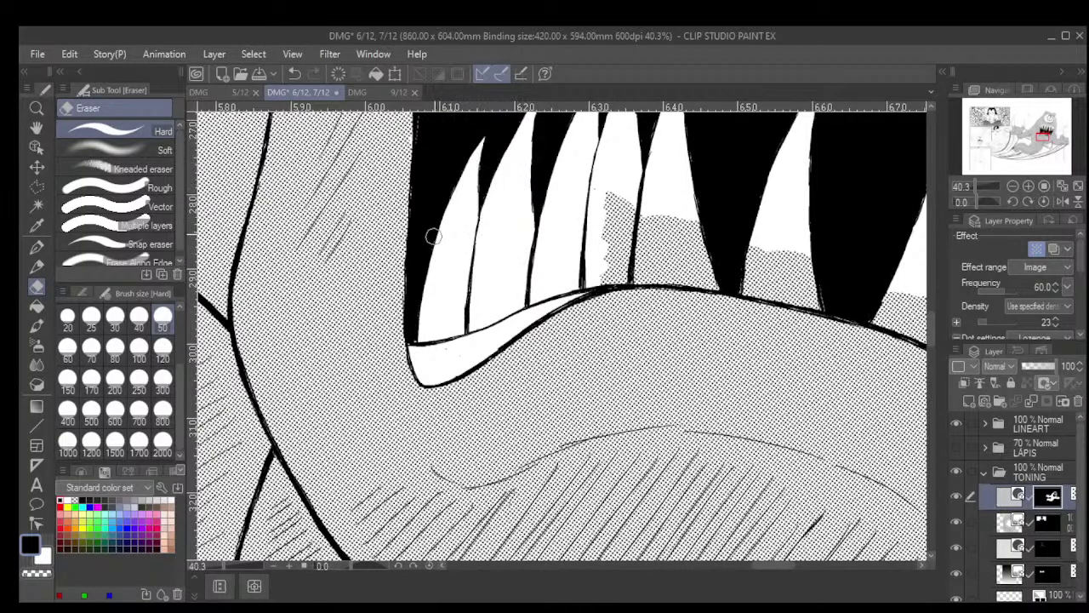
Clear the tone from the fourth and fifth lower teeth and begin the sixth, working along the lower lip line
scroll(502, 183, "down", 3)
mouse_move(502, 184)
left_mouse_down()
mouse_move(761, 414)
mouse_move(599, 315)
left_mouse_up()
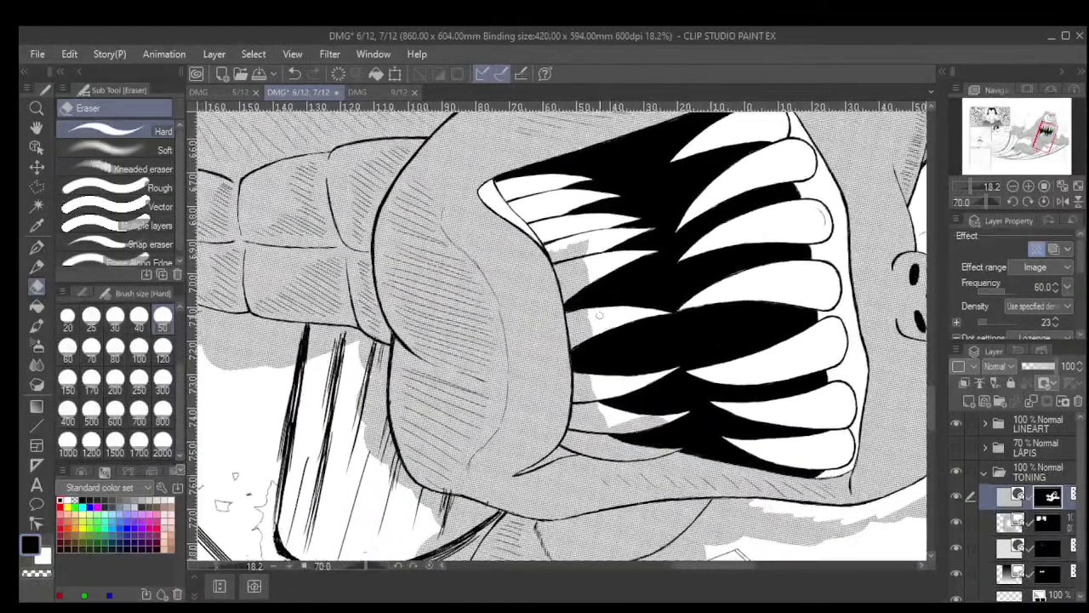
scroll(599, 314, "up", 6)
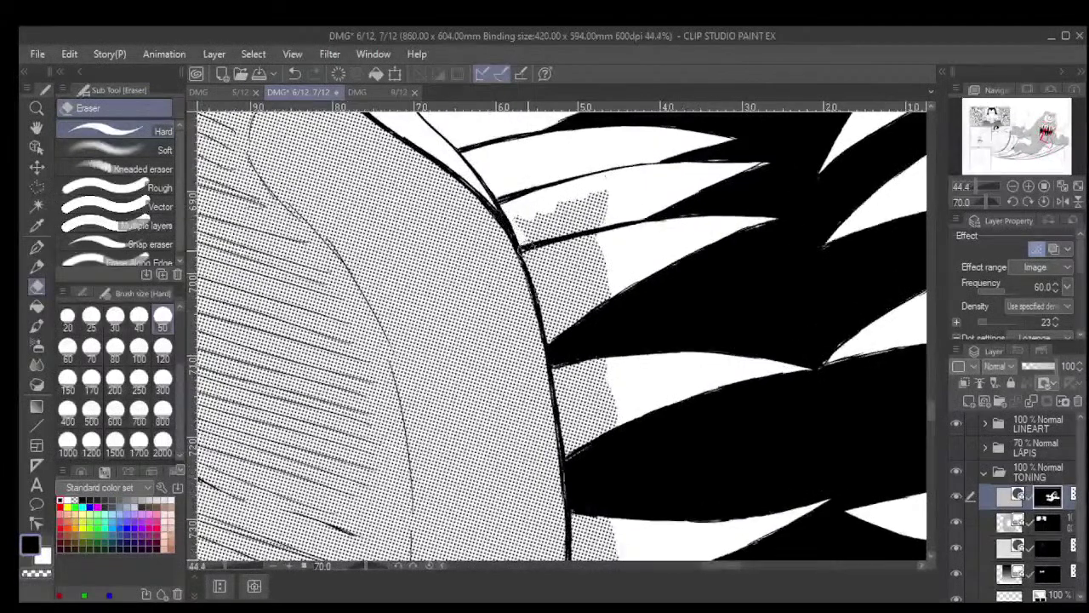
mouse_move(523, 228)
left_mouse_down()
mouse_move(548, 280)
mouse_move(543, 198)
mouse_move(576, 261)
mouse_move(576, 205)
mouse_move(604, 199)
mouse_move(598, 162)
mouse_move(616, 300)
mouse_move(590, 248)
mouse_move(592, 339)
mouse_move(532, 247)
mouse_move(554, 285)
mouse_move(553, 268)
mouse_move(543, 279)
mouse_move(547, 309)
mouse_move(537, 278)
mouse_move(548, 323)
left_mouse_up()
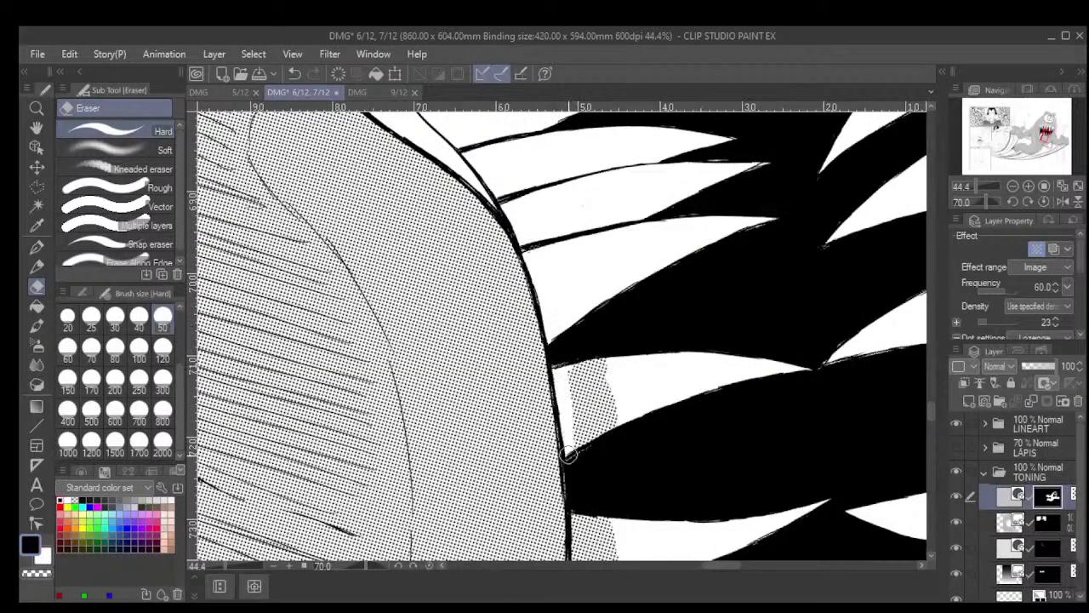
Erase the remaining tone from the last lower teeth and the gum in the opposite lower corner of the mouth
scroll(602, 355, "down", 4)
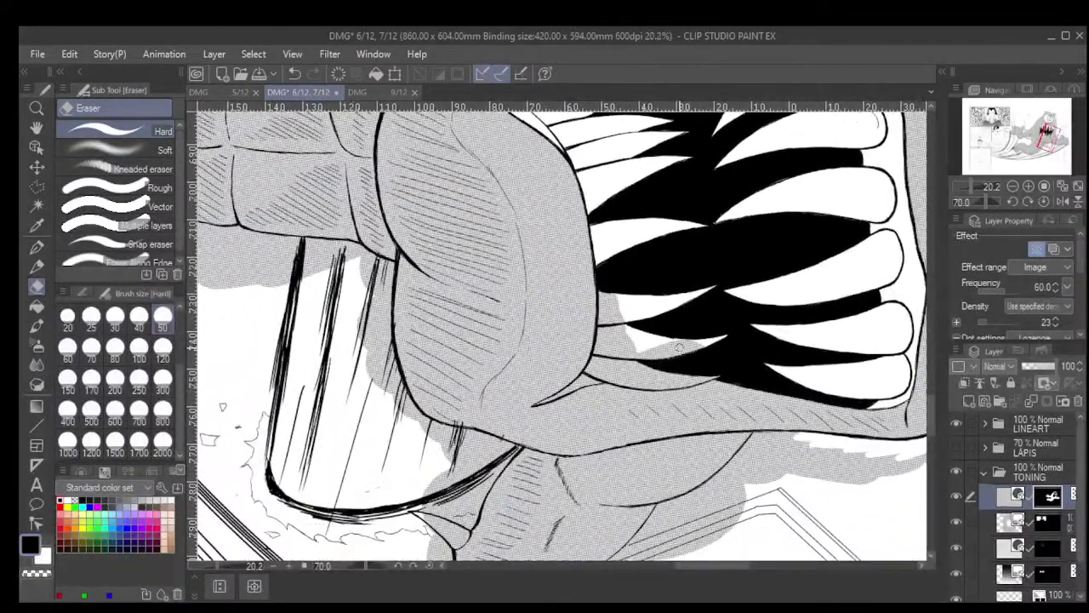
scroll(680, 345, "up", 3)
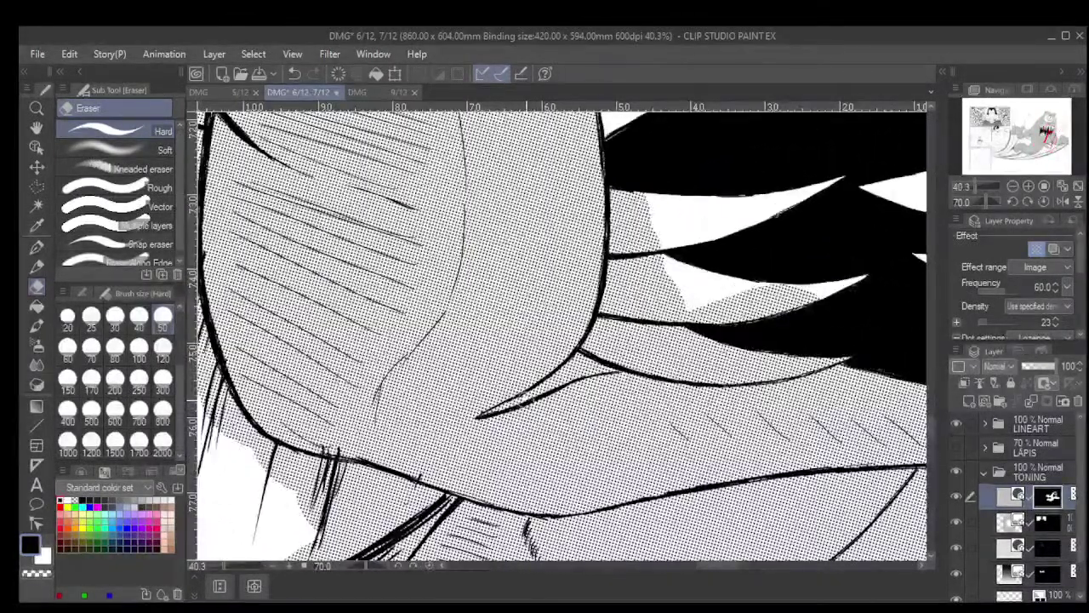
mouse_move(507, 403)
left_mouse_down()
mouse_move(601, 367)
mouse_move(582, 361)
mouse_move(599, 350)
mouse_move(576, 355)
mouse_move(638, 346)
mouse_move(618, 349)
mouse_move(614, 328)
mouse_move(637, 343)
left_mouse_up()
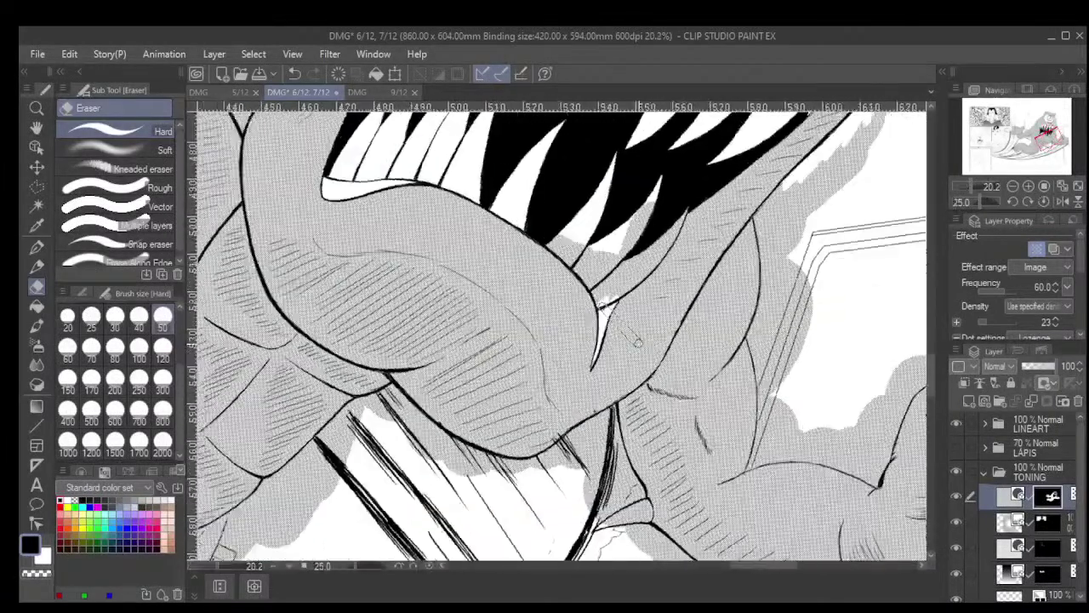
scroll(637, 341, "right", 5)
scroll(559, 333, "up", 3)
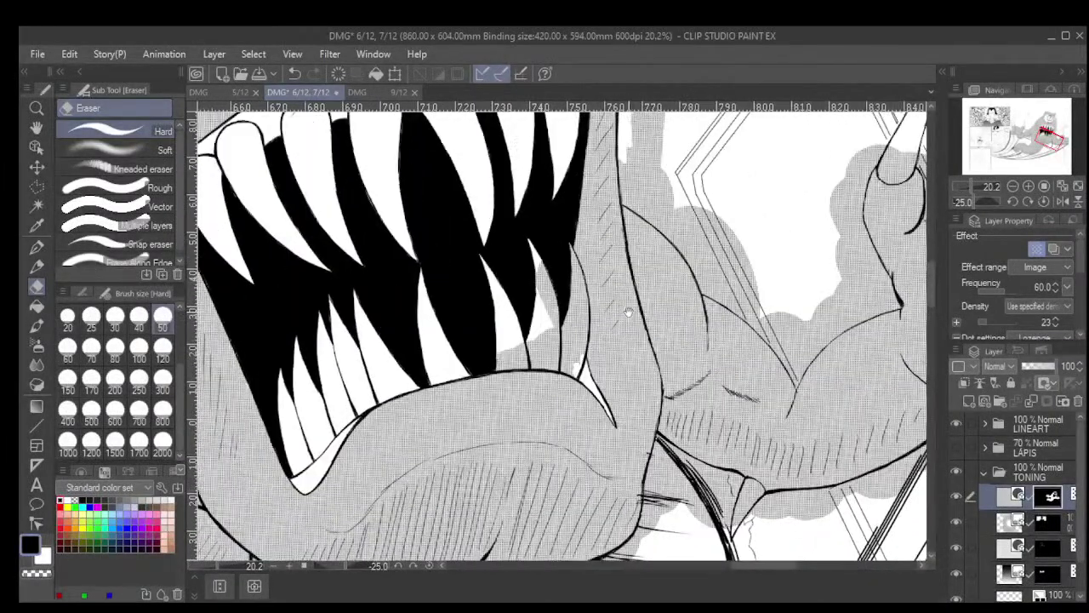
key("ctrl+plus")
key("ctrl+plus")
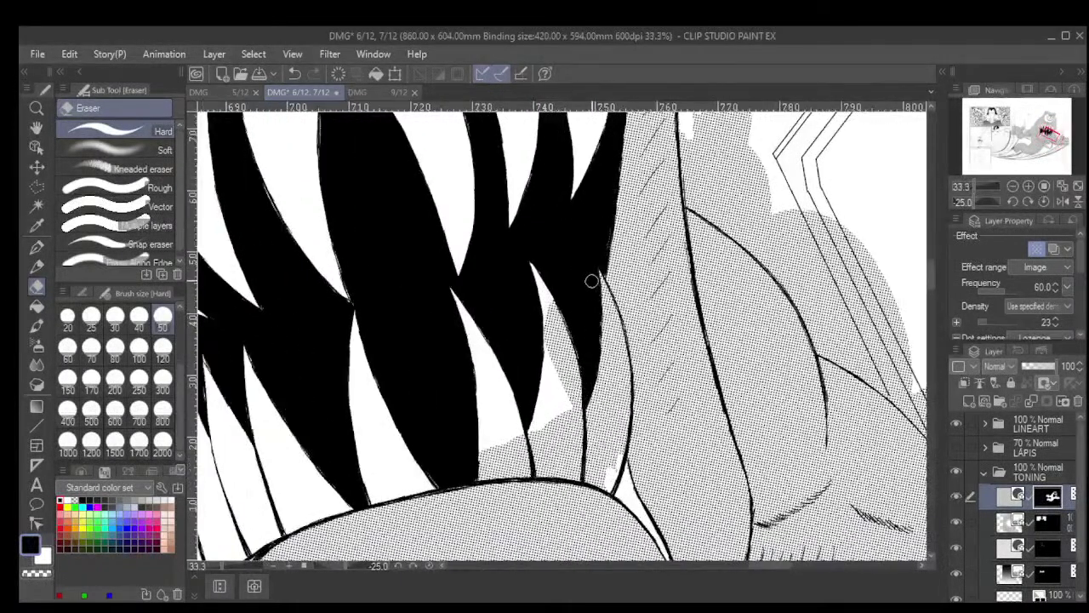
mouse_move(608, 300)
left_mouse_down()
mouse_move(621, 353)
mouse_move(615, 362)
mouse_move(599, 291)
mouse_move(608, 390)
mouse_move(617, 337)
mouse_move(626, 371)
mouse_move(609, 482)
mouse_move(475, 475)
mouse_move(476, 447)
mouse_move(530, 463)
mouse_move(523, 428)
mouse_move(542, 411)
mouse_move(554, 433)
mouse_move(583, 436)
mouse_move(588, 463)
mouse_move(610, 383)
mouse_move(584, 431)
mouse_move(575, 351)
mouse_move(583, 368)
mouse_move(569, 394)
left_mouse_up()
scroll(566, 400, "down", 2)
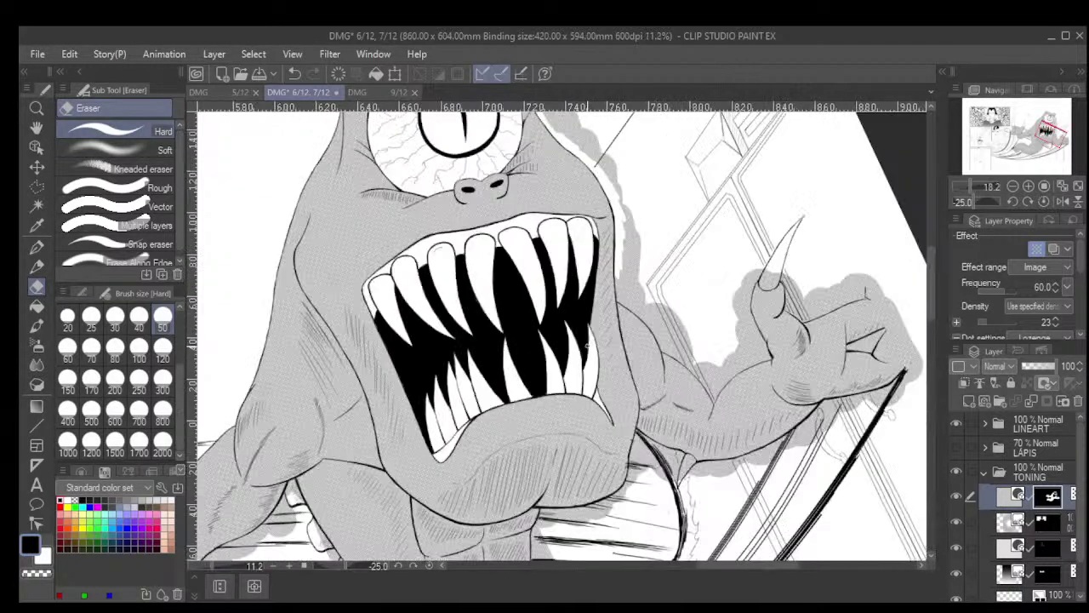
scroll(587, 344, "down", 1)
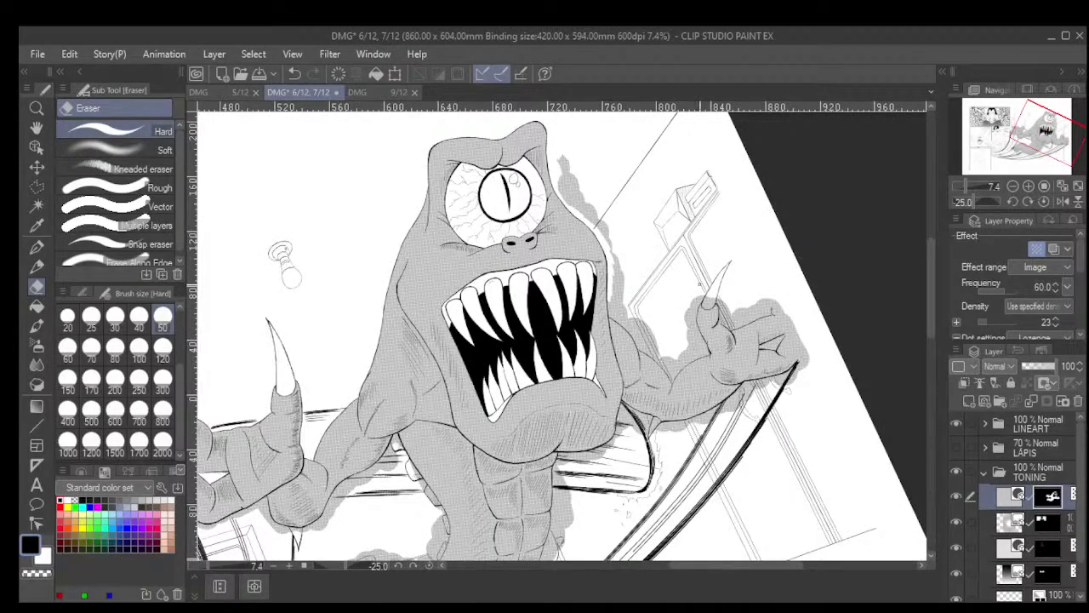
Erase the stray tone outside the monster's head, from beside the eye down past the cheek, with the Hard eraser at size 100
left_click_drag(681, 468, 676, 438)
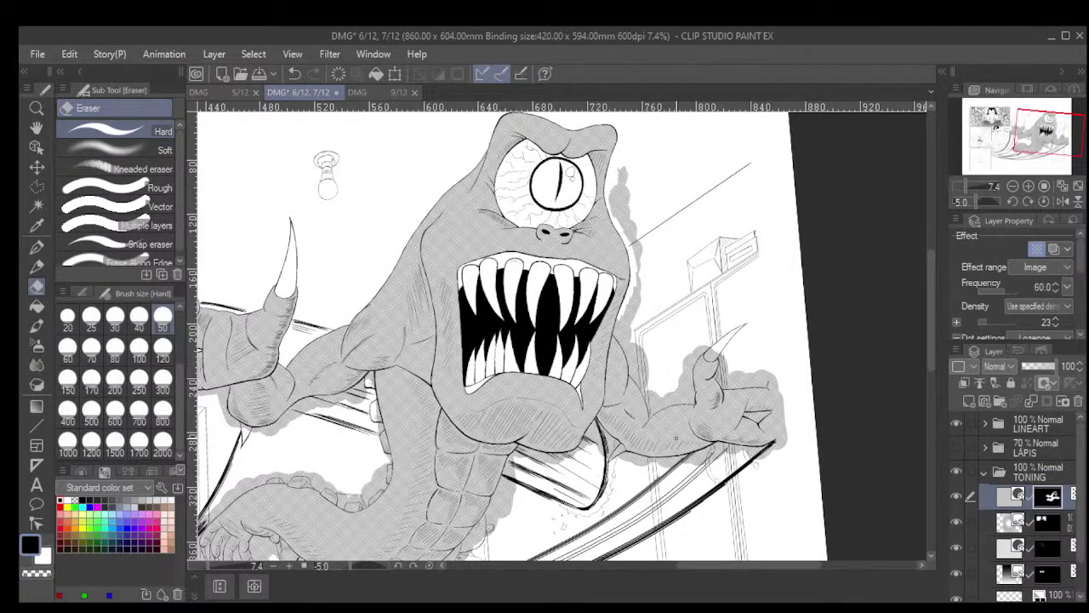
scroll(619, 168, "up", 3)
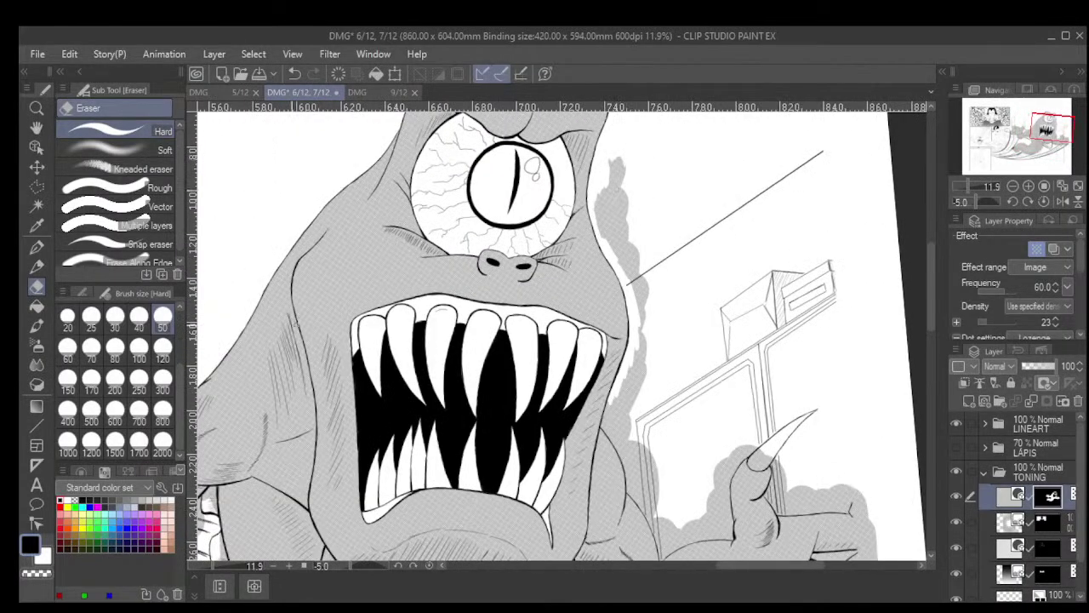
left_click(139, 347)
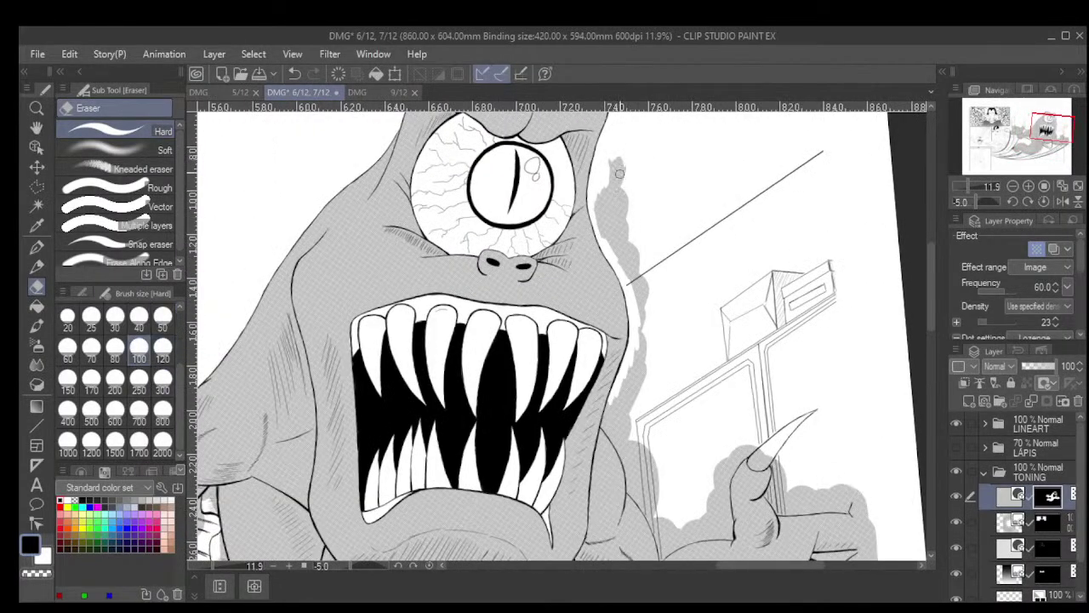
left_click_drag(619, 173, 626, 193)
mouse_move(616, 145)
left_mouse_down()
mouse_move(598, 213)
mouse_move(594, 200)
mouse_move(604, 226)
mouse_move(616, 236)
mouse_move(618, 222)
mouse_move(633, 247)
mouse_move(632, 205)
mouse_move(619, 257)
left_mouse_up()
mouse_move(641, 295)
left_mouse_down()
mouse_move(648, 316)
mouse_move(635, 287)
left_mouse_up()
scroll(639, 404, "up", 2)
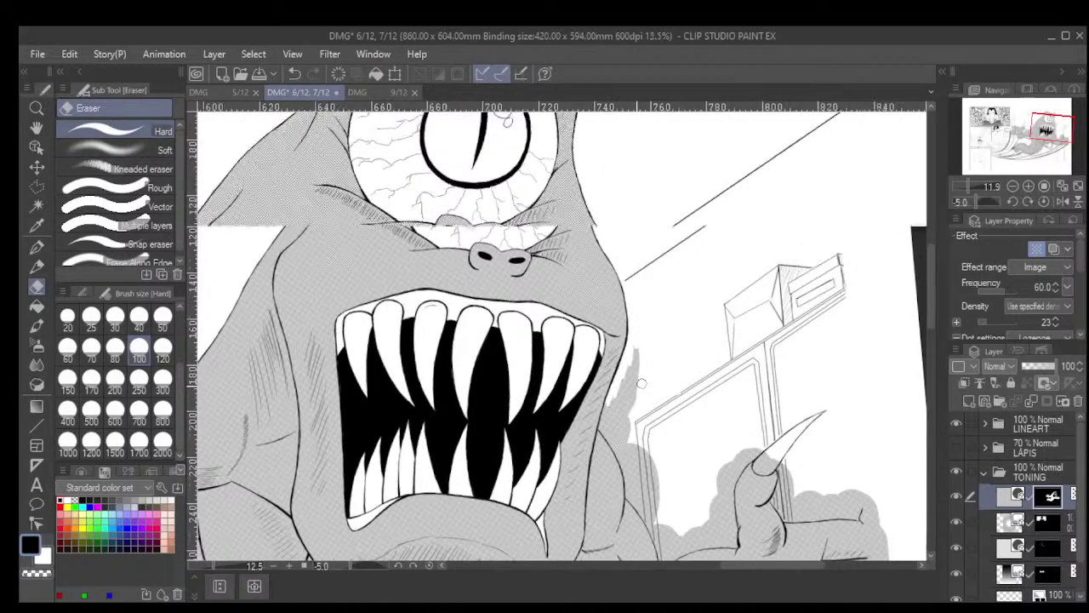
mouse_move(638, 392)
left_mouse_down()
mouse_move(640, 344)
mouse_move(636, 394)
mouse_move(626, 353)
mouse_move(600, 428)
mouse_move(608, 406)
mouse_move(577, 318)
mouse_move(570, 343)
left_mouse_up()
Clean the excess tone from the notch between the jaw and shoulder outlines with the Hard eraser at size 50
left_click(162, 318)
scroll(611, 350, "up", 3)
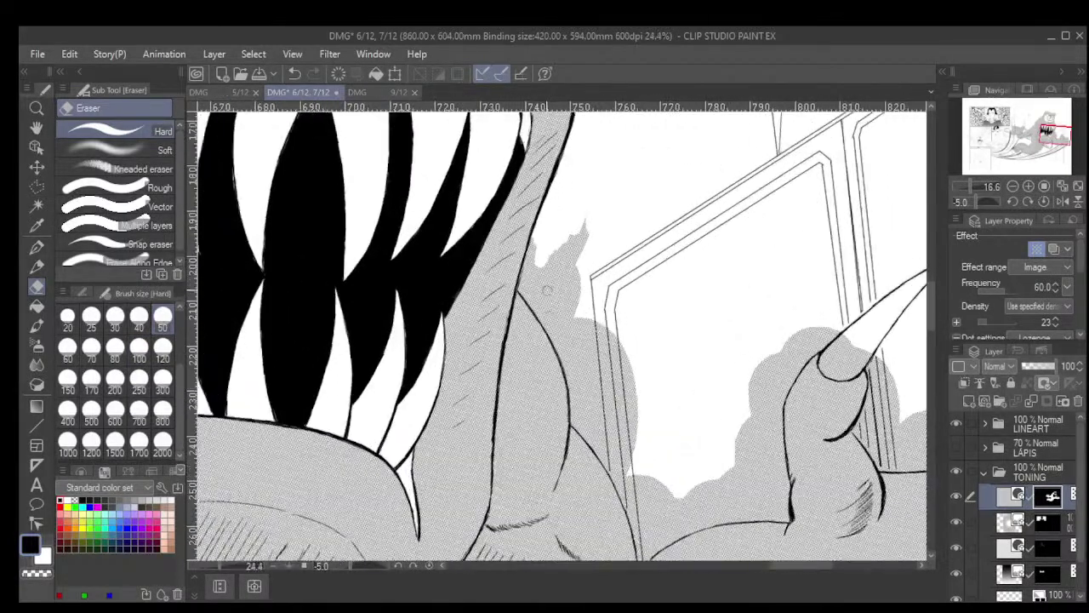
mouse_move(549, 238)
left_mouse_down()
mouse_move(532, 281)
mouse_move(530, 227)
left_mouse_up()
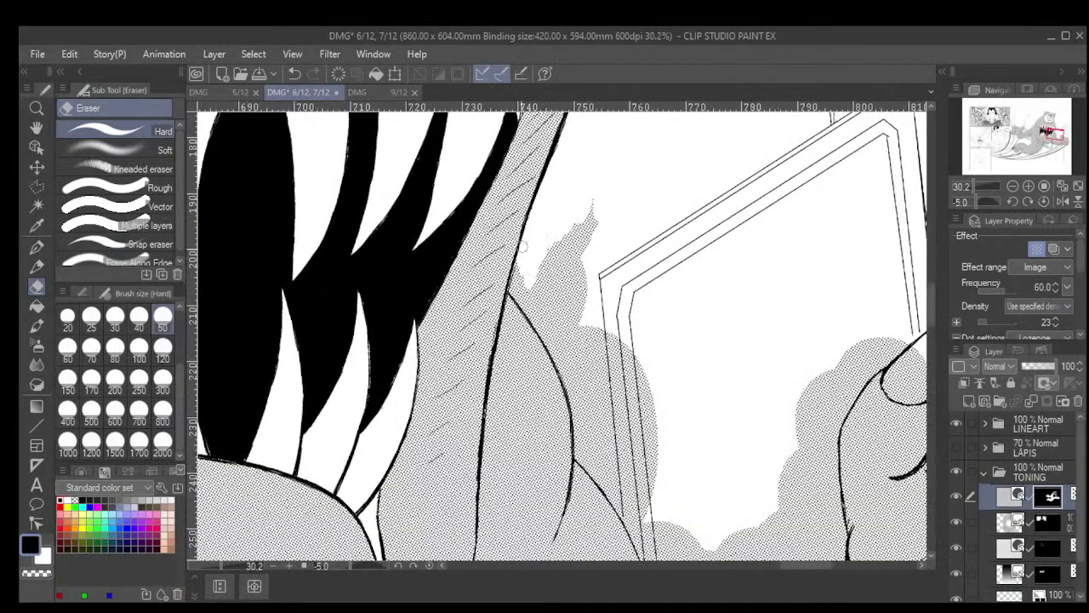
mouse_move(514, 296)
left_mouse_down()
mouse_move(545, 319)
mouse_move(560, 358)
left_mouse_up()
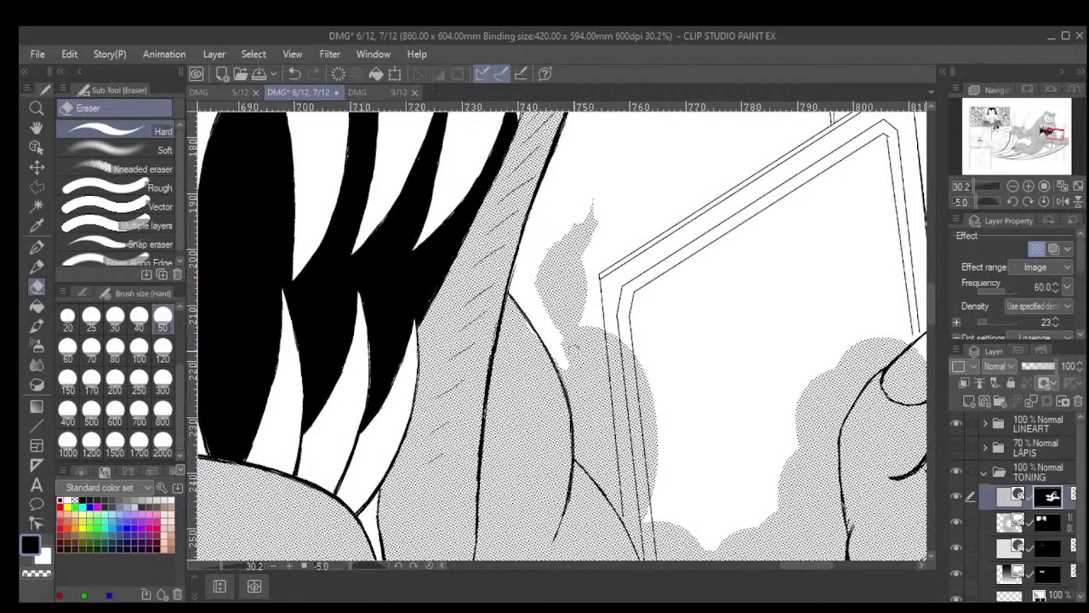
key("ctrl+z")
left_click_drag(509, 288, 563, 364)
left_click_drag(545, 213, 521, 283)
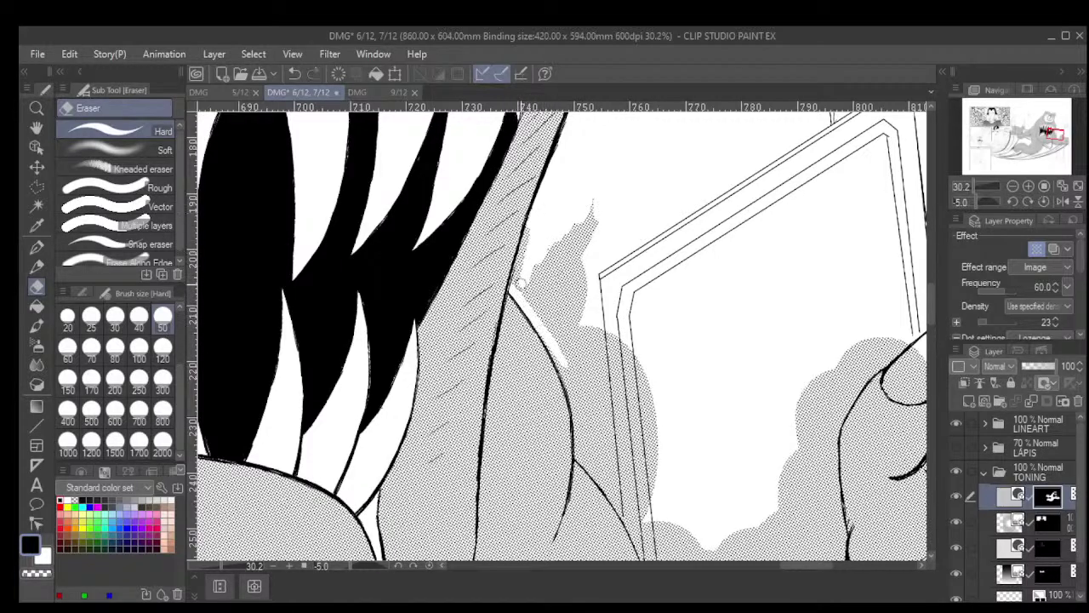
mouse_move(532, 220)
left_mouse_down()
mouse_move(512, 279)
mouse_move(530, 298)
mouse_move(523, 267)
mouse_move(560, 327)
mouse_move(552, 229)
mouse_move(578, 293)
mouse_move(592, 191)
mouse_move(588, 243)
mouse_move(573, 201)
mouse_move(593, 320)
mouse_move(566, 274)
mouse_move(577, 343)
left_mouse_up()
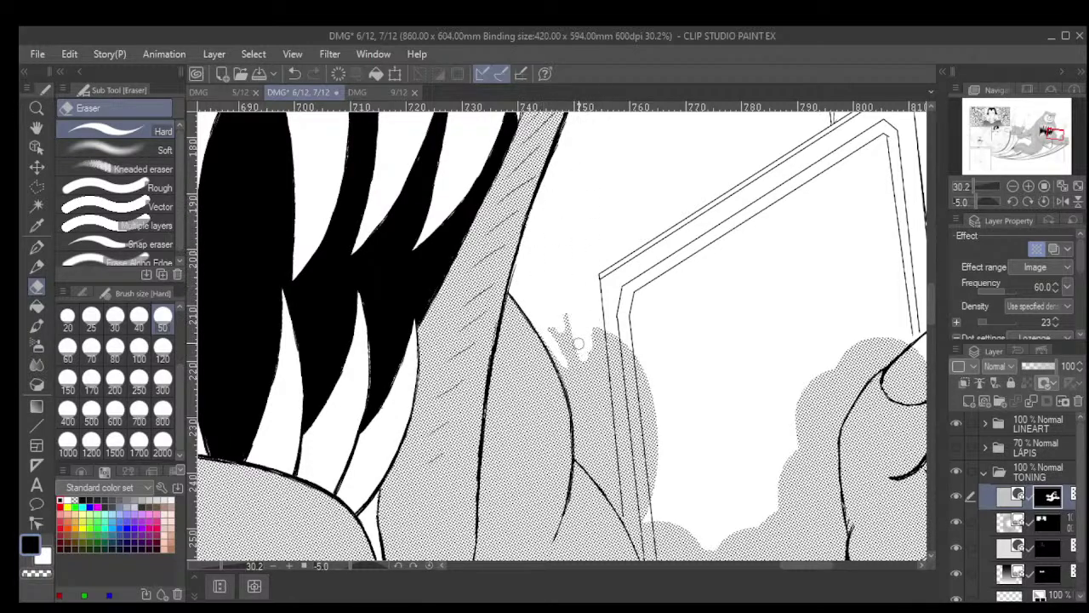
Erase the spilled tone along the outside of the shoulder and upper arm, clearing it off the background frame lines
mouse_move(538, 324)
left_mouse_down()
mouse_move(574, 417)
mouse_move(570, 386)
mouse_move(581, 455)
left_mouse_up()
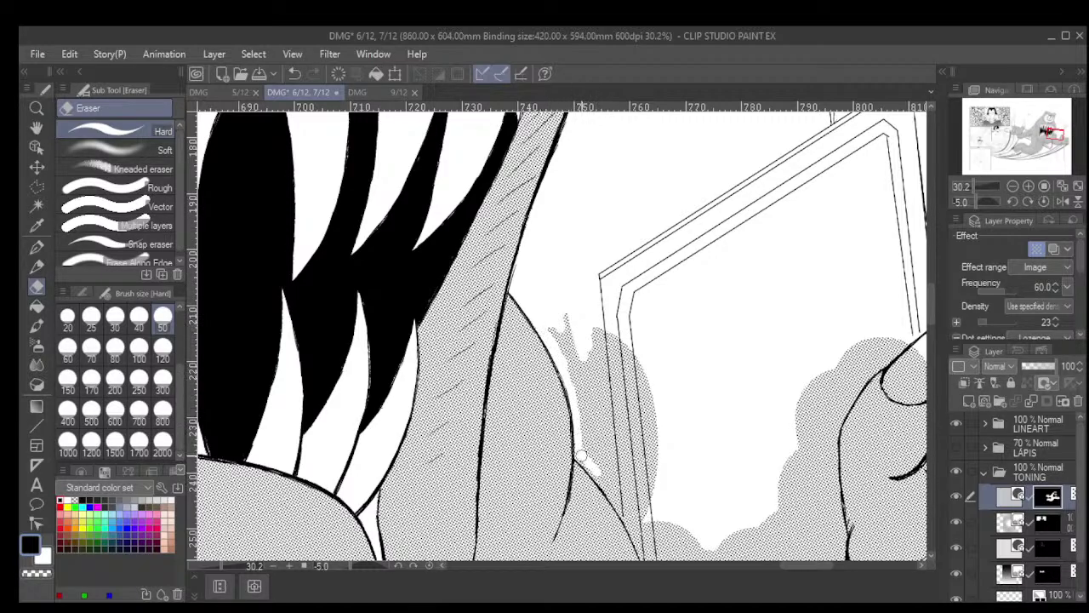
mouse_move(605, 492)
left_mouse_down()
mouse_move(590, 450)
mouse_move(584, 457)
mouse_move(578, 374)
mouse_move(546, 325)
mouse_move(560, 304)
mouse_move(614, 388)
mouse_move(597, 316)
mouse_move(620, 345)
mouse_move(645, 416)
mouse_move(645, 364)
mouse_move(648, 442)
mouse_move(617, 362)
mouse_move(624, 431)
mouse_move(613, 432)
mouse_move(584, 360)
mouse_move(597, 458)
mouse_move(601, 413)
mouse_move(638, 453)
mouse_move(657, 492)
left_mouse_up()
scroll(662, 354, "down", 3)
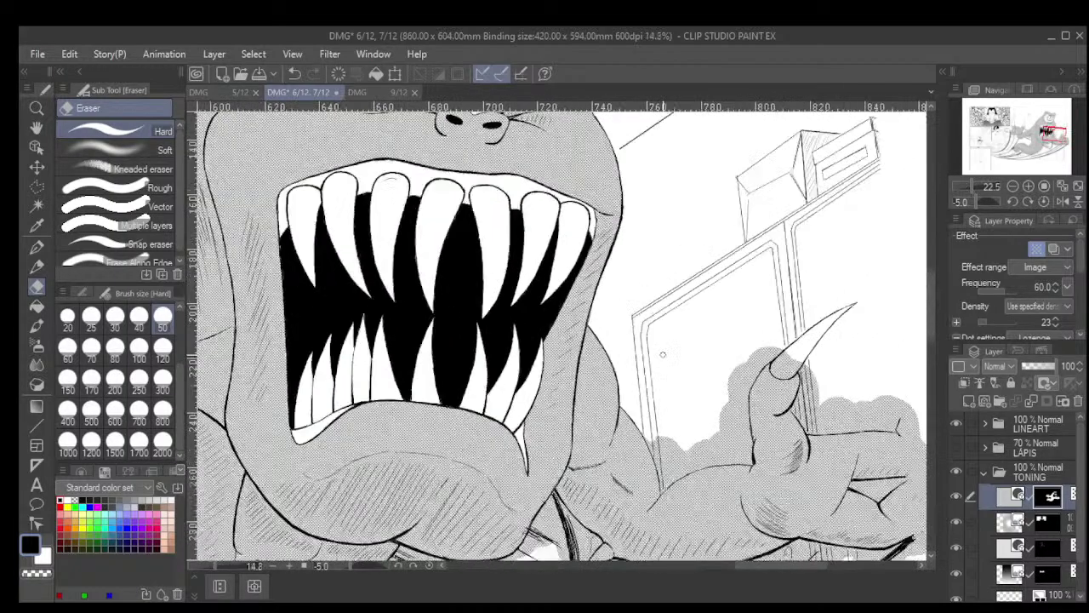
Erase the excess tone beside the monster's upper arm where it meets the forearm, using the 50-size Hard eraser
left_click_drag(714, 442, 629, 322)
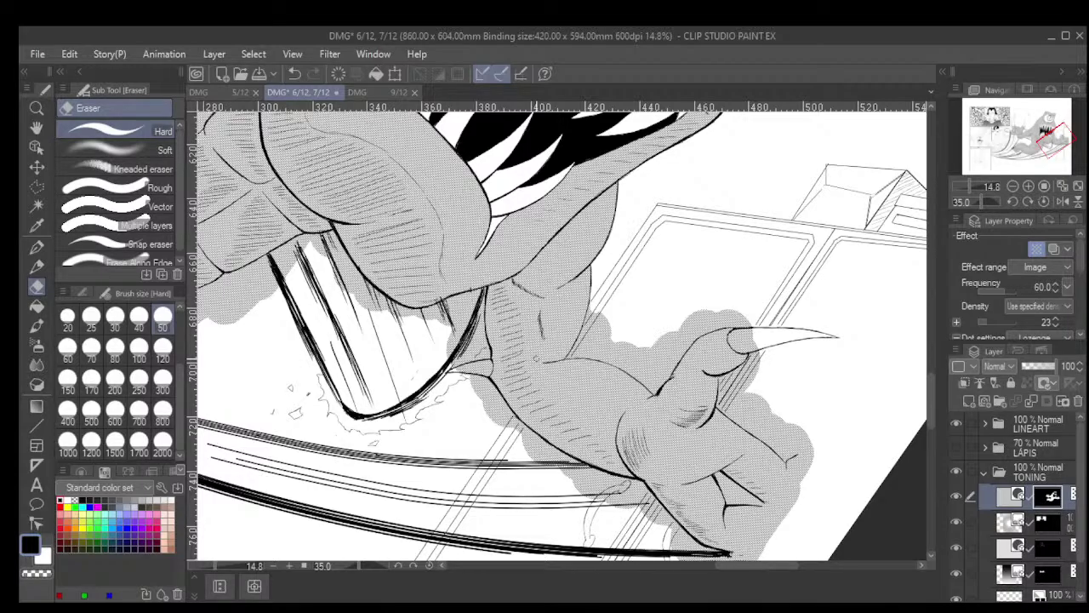
scroll(571, 278, "up", 5)
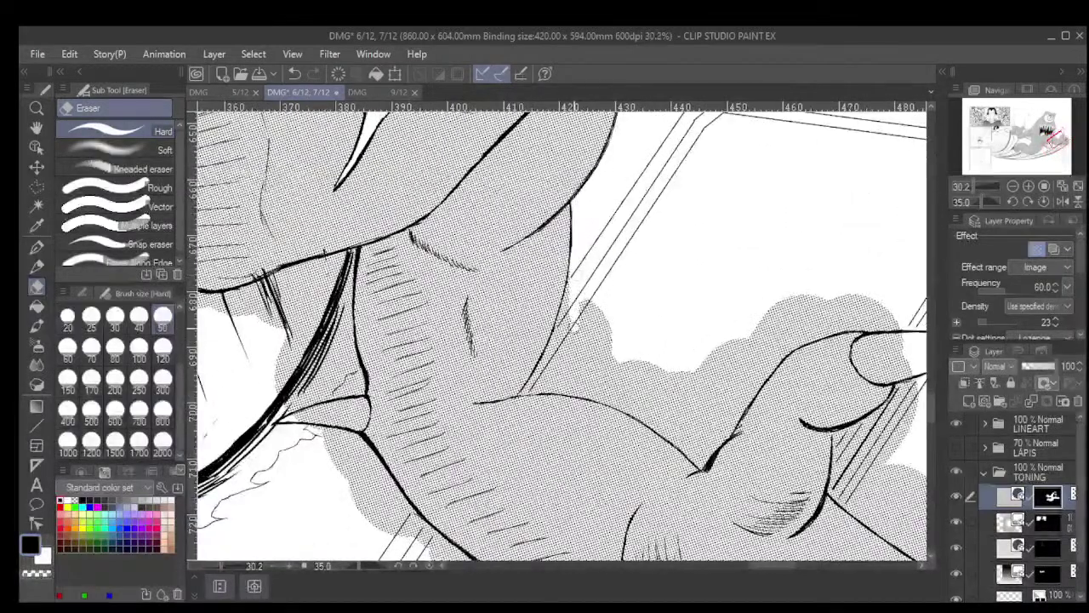
left_click_drag(570, 281, 548, 349)
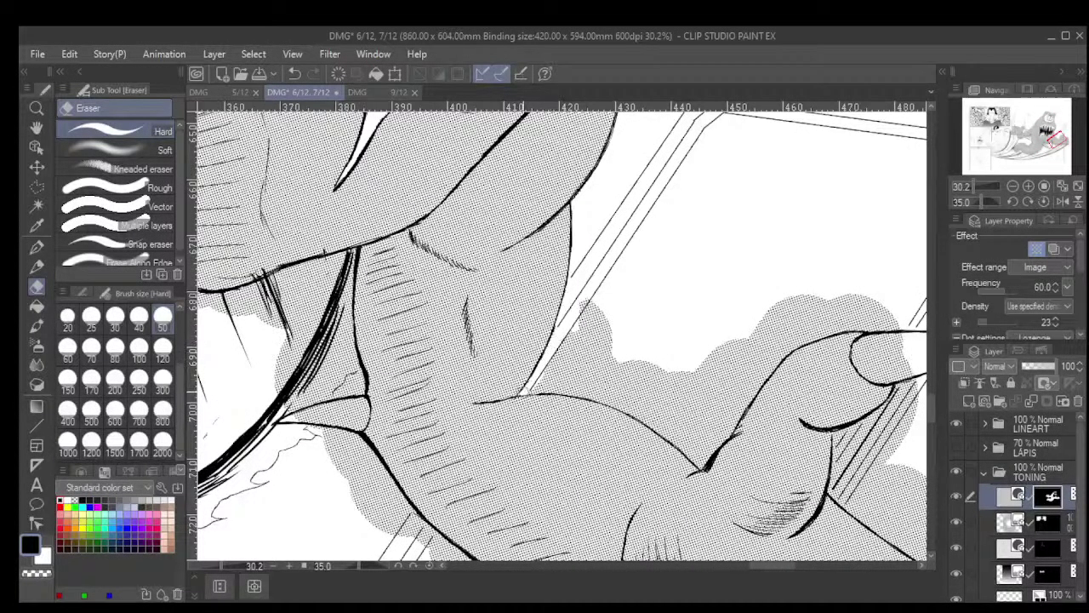
mouse_move(541, 386)
left_mouse_down()
mouse_move(575, 303)
mouse_move(595, 355)
mouse_move(616, 358)
mouse_move(608, 315)
mouse_move(582, 369)
left_mouse_up()
scroll(577, 358, "down", 8)
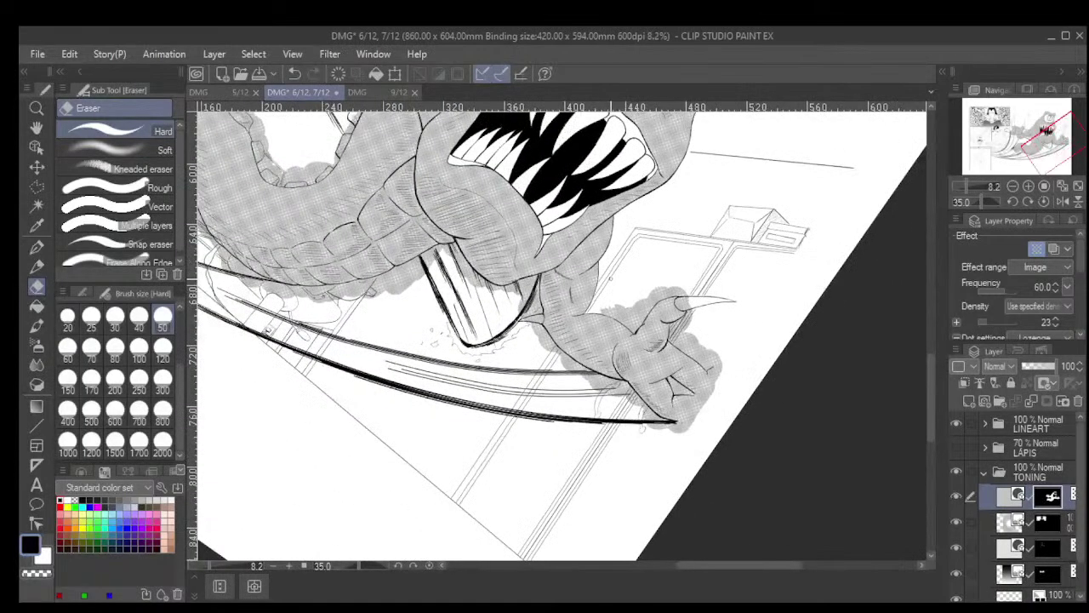
Erase the tone spilling past the upper outline of the forearm, from the elbow to the base of the thumb
left_click_drag(610, 281, 628, 360)
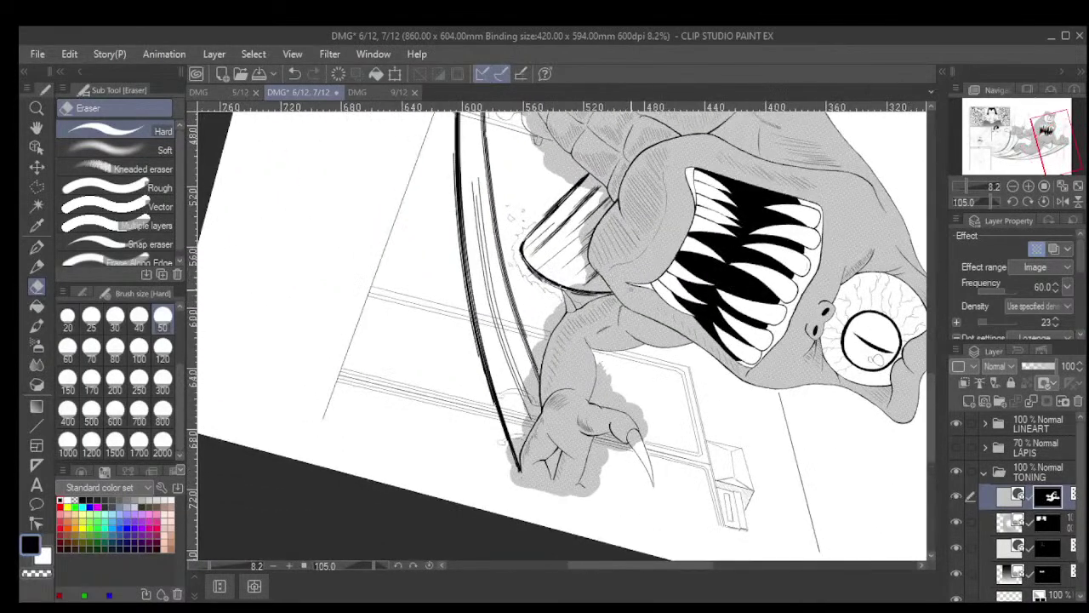
scroll(644, 310, "down", 4)
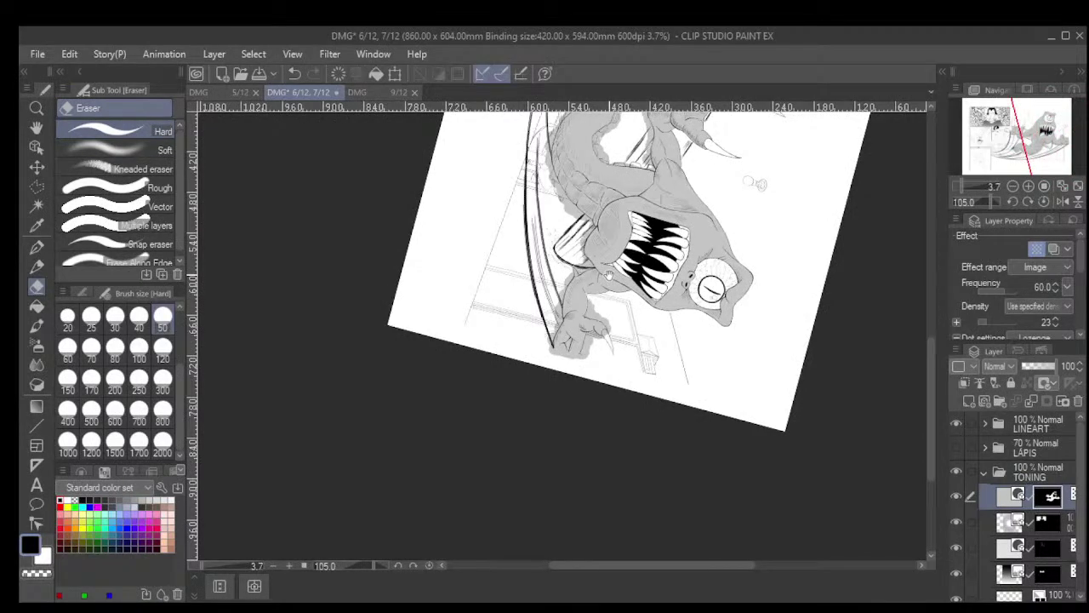
scroll(609, 275, "down", 2)
scroll(610, 275, "up", 5)
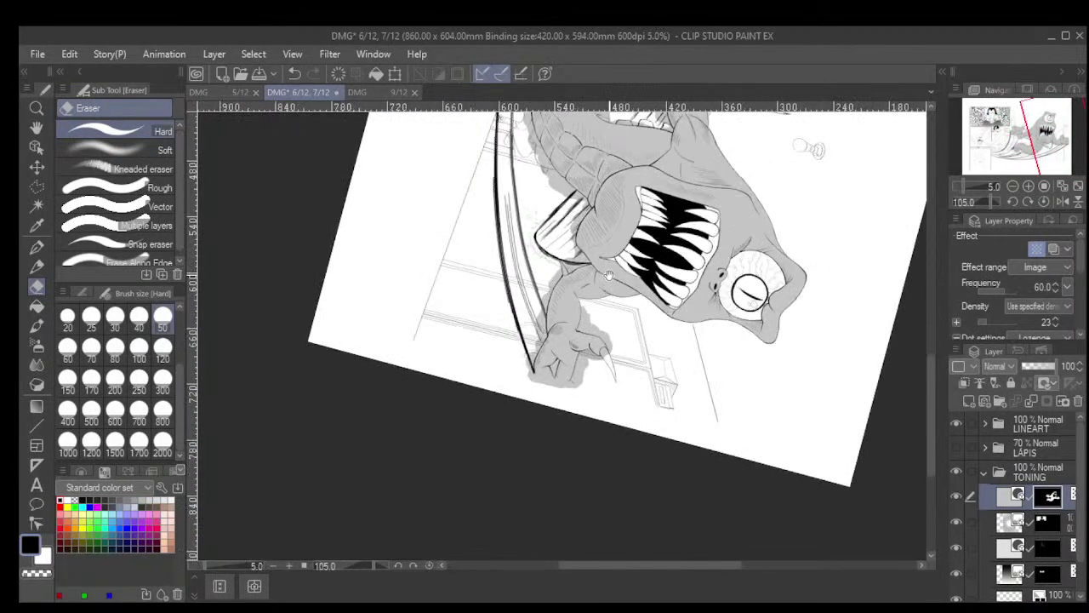
scroll(610, 275, "up", 6)
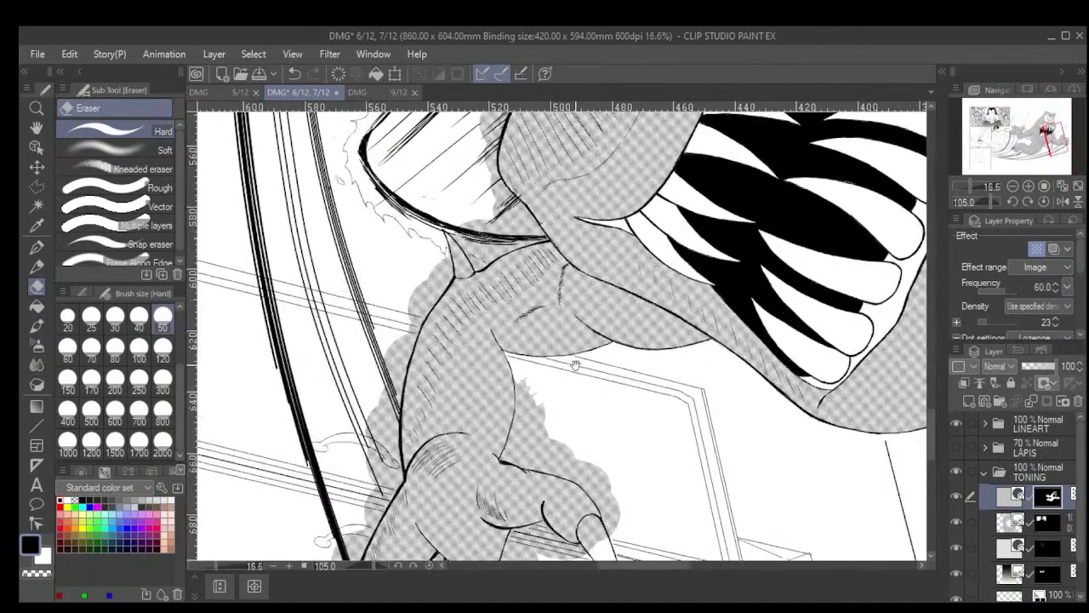
scroll(575, 364, "up", 4)
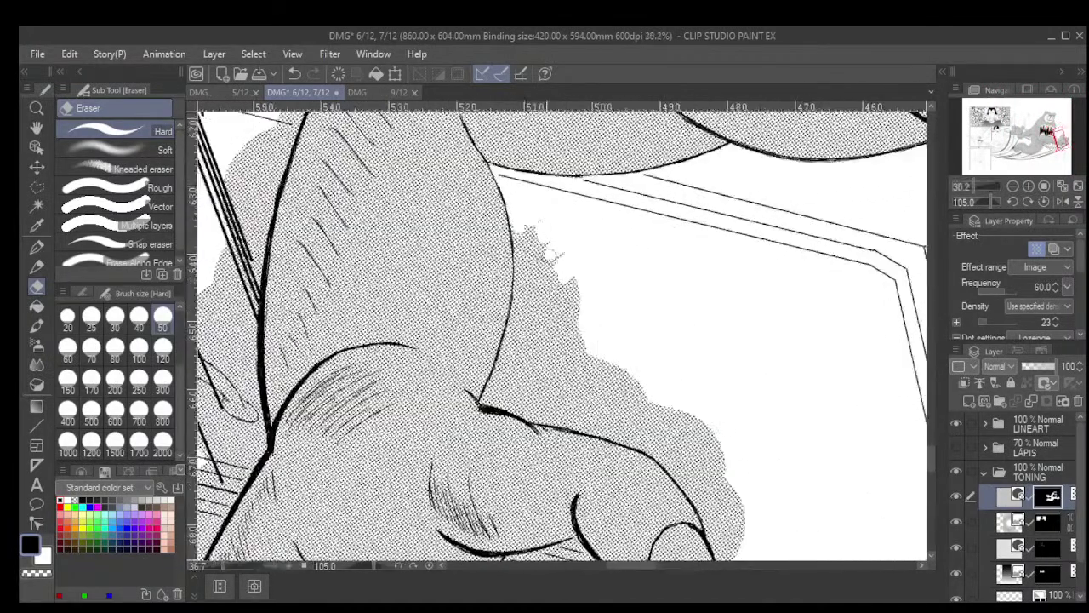
scroll(549, 253, "up", 2)
mouse_move(536, 230)
left_mouse_down()
mouse_move(518, 257)
mouse_move(536, 208)
mouse_move(579, 307)
mouse_move(554, 233)
mouse_move(515, 286)
mouse_move(516, 272)
mouse_move(516, 347)
mouse_move(526, 316)
mouse_move(475, 428)
mouse_move(599, 461)
mouse_move(538, 446)
mouse_move(497, 419)
mouse_move(530, 350)
mouse_move(536, 367)
mouse_move(537, 279)
mouse_move(588, 326)
mouse_move(566, 349)
mouse_move(557, 405)
mouse_move(513, 382)
mouse_move(560, 435)
mouse_move(520, 439)
mouse_move(572, 375)
mouse_move(556, 387)
mouse_move(571, 375)
mouse_move(661, 389)
mouse_move(586, 403)
mouse_move(756, 390)
left_mouse_up()
scroll(661, 388, "down", 1)
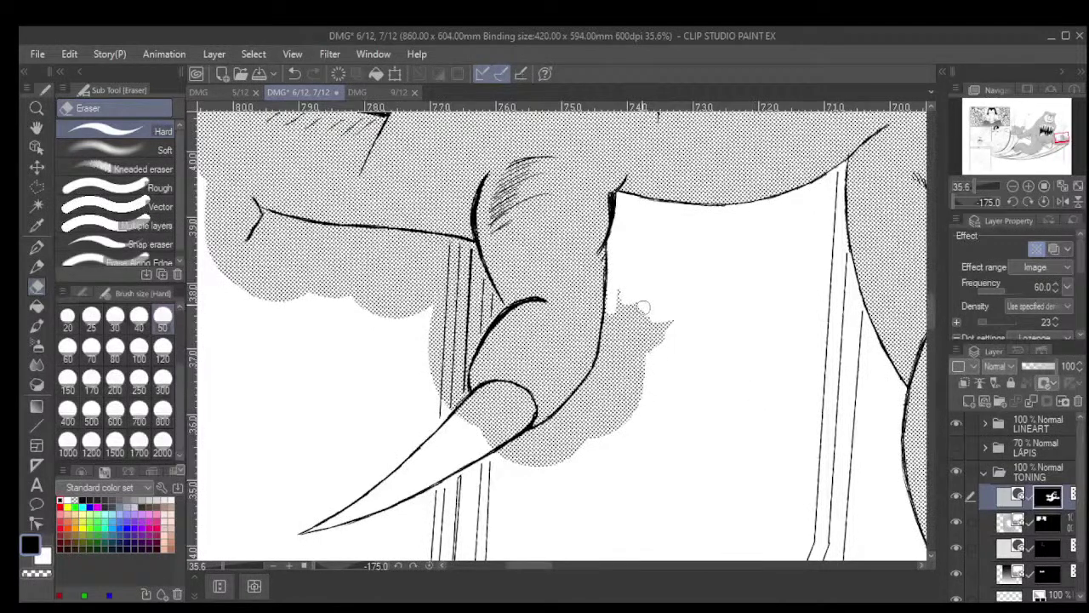
Erase the excess tone around the thumb, inside its claw, and in the gap between thumb and palm
mouse_move(610, 280)
left_mouse_down()
mouse_move(615, 325)
mouse_move(624, 283)
mouse_move(619, 365)
mouse_move(639, 294)
mouse_move(668, 351)
left_mouse_up()
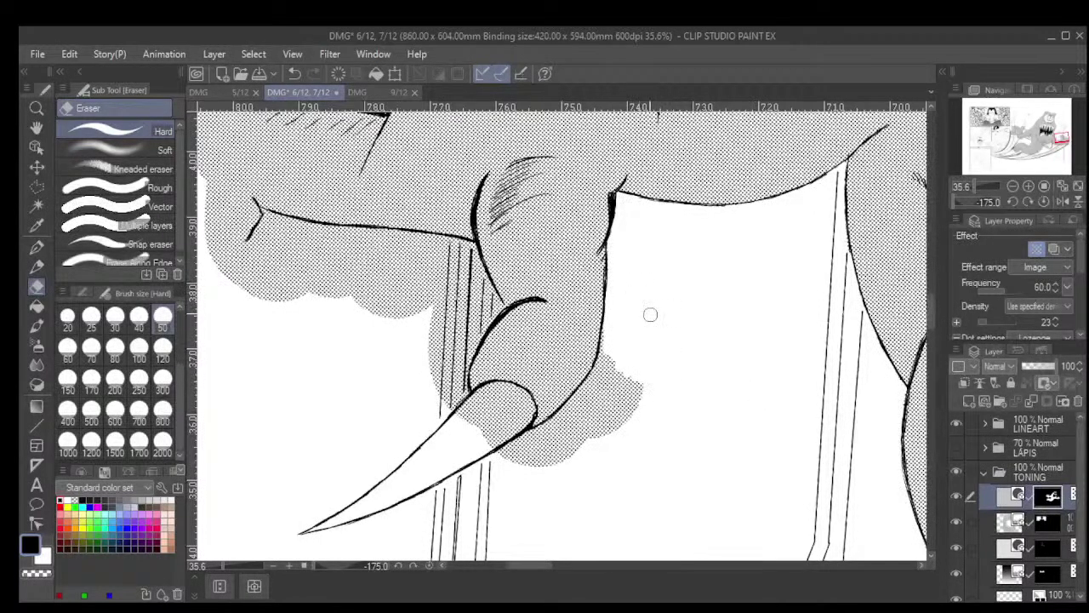
mouse_move(650, 315)
left_mouse_down()
mouse_move(580, 395)
mouse_move(494, 452)
mouse_move(525, 422)
mouse_move(518, 462)
mouse_move(567, 415)
mouse_move(589, 420)
mouse_move(589, 442)
mouse_move(604, 380)
mouse_move(605, 445)
mouse_move(654, 381)
mouse_move(509, 428)
mouse_move(522, 398)
mouse_move(528, 404)
mouse_move(492, 388)
mouse_move(457, 422)
mouse_move(486, 403)
mouse_move(472, 425)
mouse_move(484, 434)
mouse_move(510, 393)
mouse_move(509, 429)
left_mouse_up()
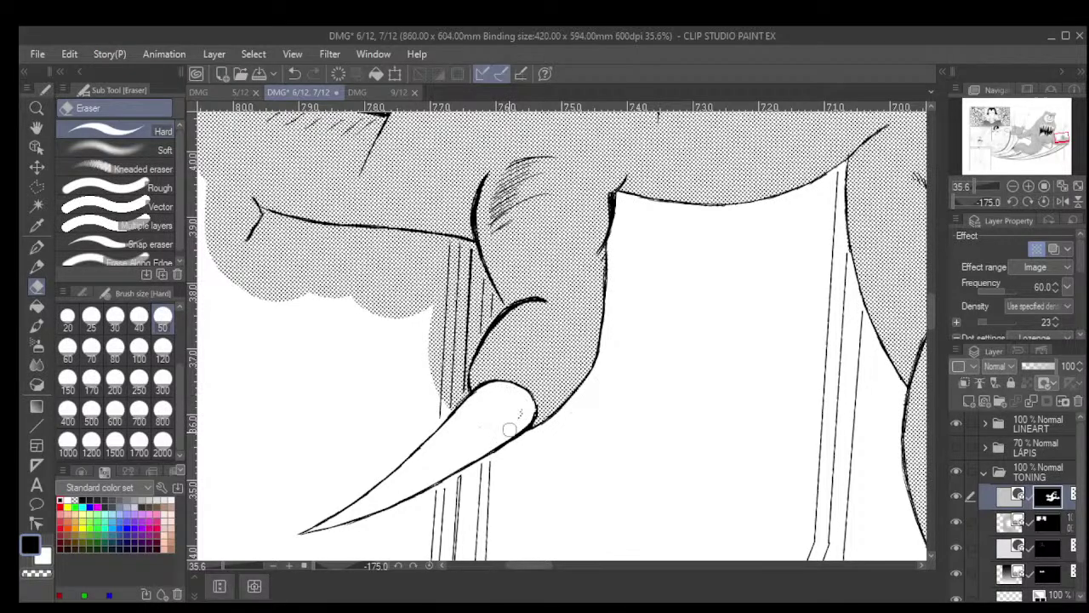
mouse_move(418, 369)
left_mouse_down()
mouse_move(451, 424)
mouse_move(460, 413)
mouse_move(461, 344)
mouse_move(469, 354)
mouse_move(496, 300)
mouse_move(469, 248)
mouse_move(447, 245)
mouse_move(442, 256)
mouse_move(469, 294)
mouse_move(439, 320)
mouse_move(437, 294)
mouse_move(453, 315)
mouse_move(435, 305)
mouse_move(434, 269)
mouse_move(418, 311)
mouse_move(441, 311)
mouse_move(417, 324)
mouse_move(418, 361)
mouse_move(460, 439)
mouse_move(524, 477)
mouse_move(545, 460)
left_mouse_up()
Erase the excess tone outside the outline of the hand's uppermost finger, up to its fingertip
left_click_drag(496, 354, 578, 259)
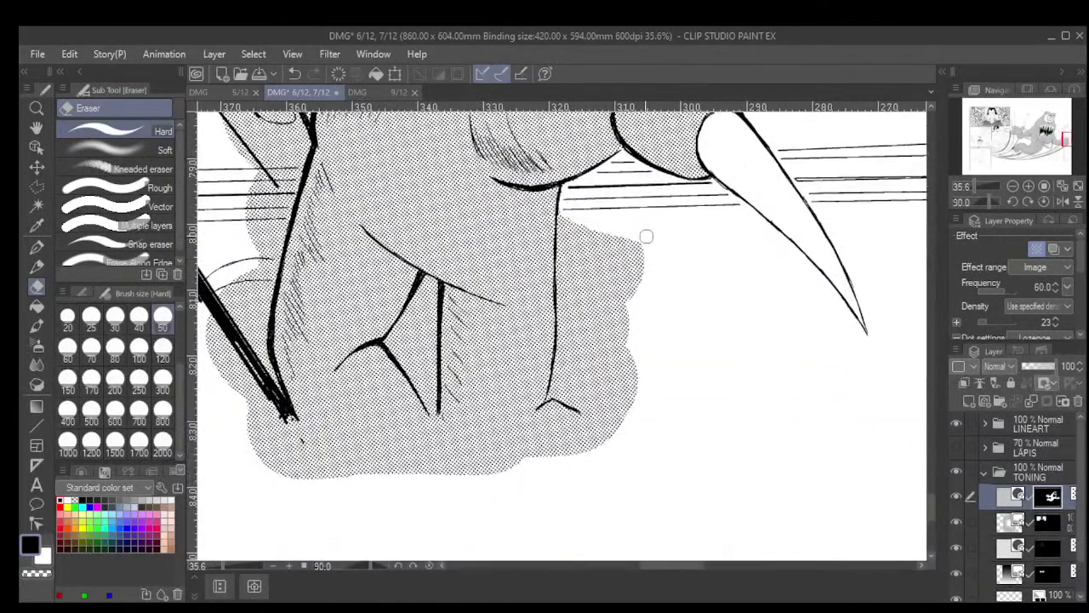
mouse_move(563, 205)
left_mouse_down()
mouse_move(552, 392)
mouse_move(574, 399)
mouse_move(563, 351)
mouse_move(560, 368)
mouse_move(572, 378)
mouse_move(586, 362)
mouse_move(597, 221)
mouse_move(630, 283)
mouse_move(647, 291)
mouse_move(642, 238)
mouse_move(605, 235)
mouse_move(581, 302)
left_mouse_up()
scroll(595, 255, "down", 6)
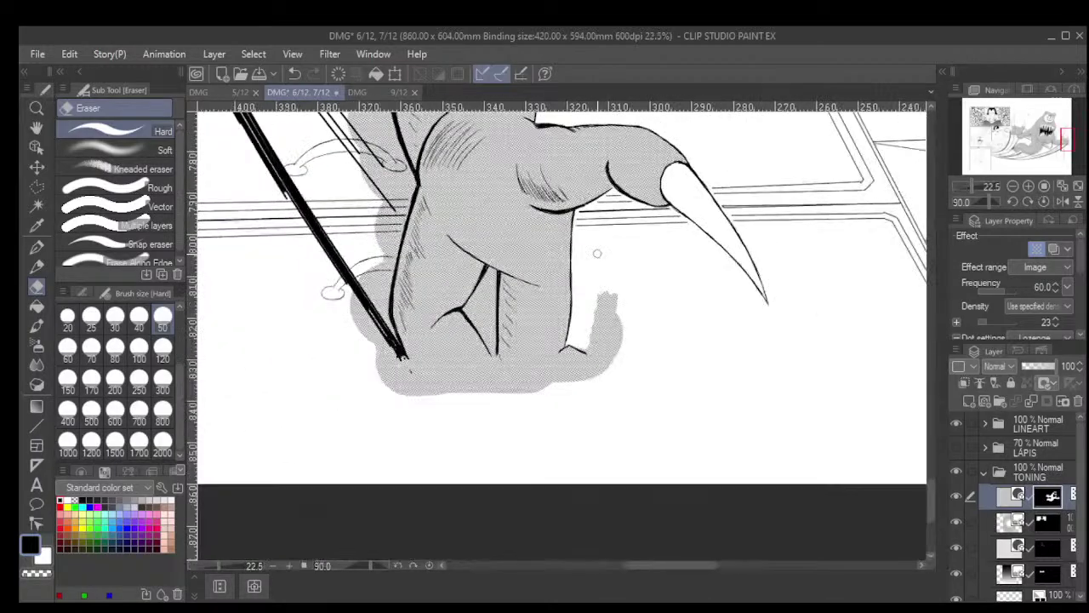
left_click_drag(596, 256, 536, 340)
left_click_drag(544, 264, 596, 253)
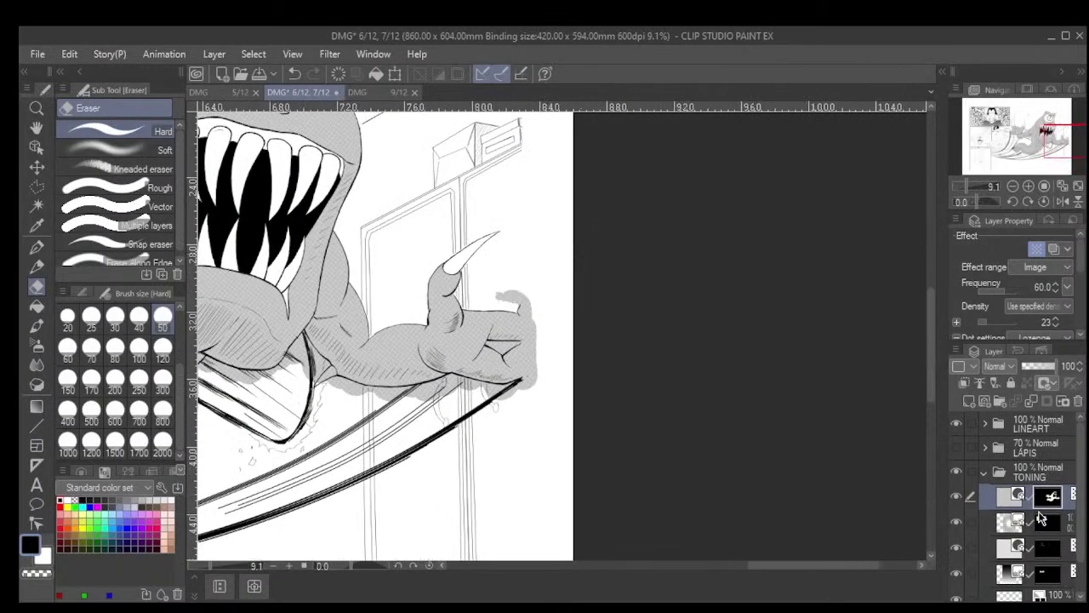
Show the LÁPIS sketch folder as a guide, erase the hand tone extending past the panel border, and hide the folder again
scroll(1027, 506, "down", 2)
scroll(1027, 506, "up", 2)
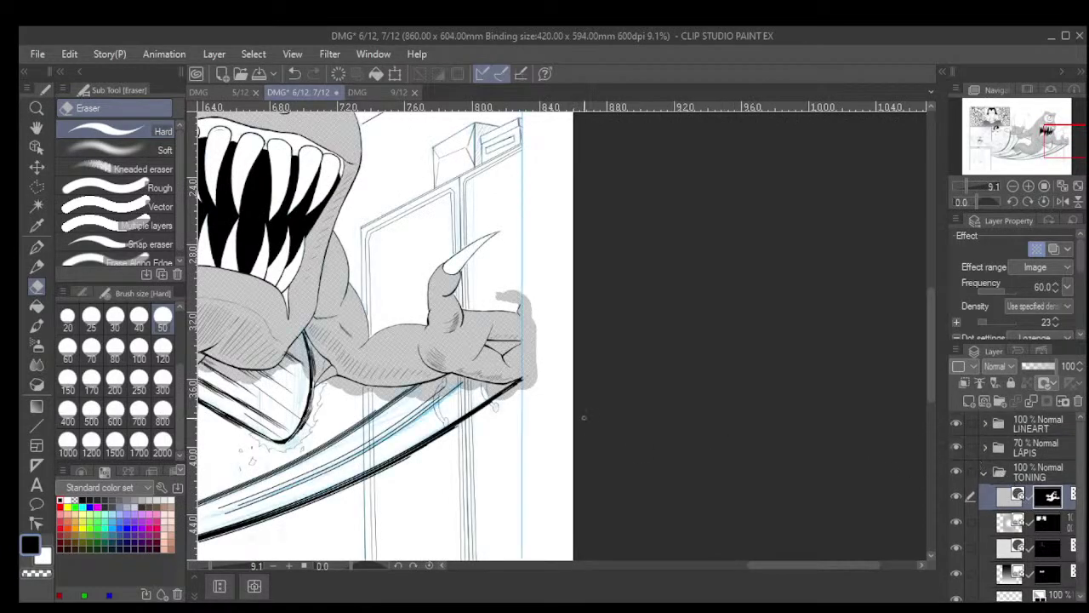
scroll(543, 270, "up", 1)
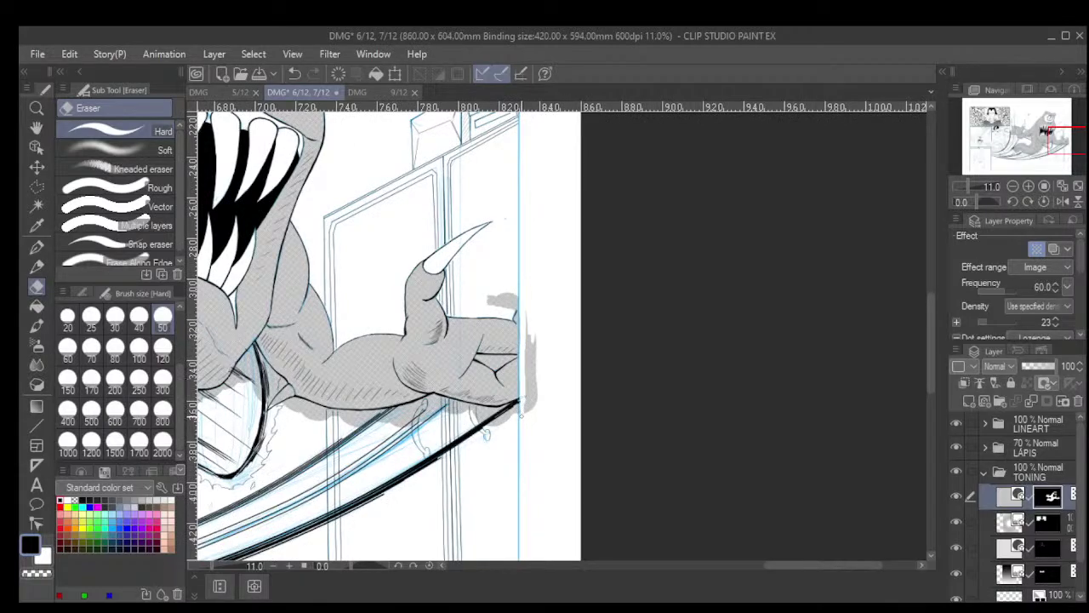
left_click_drag(524, 375, 526, 323)
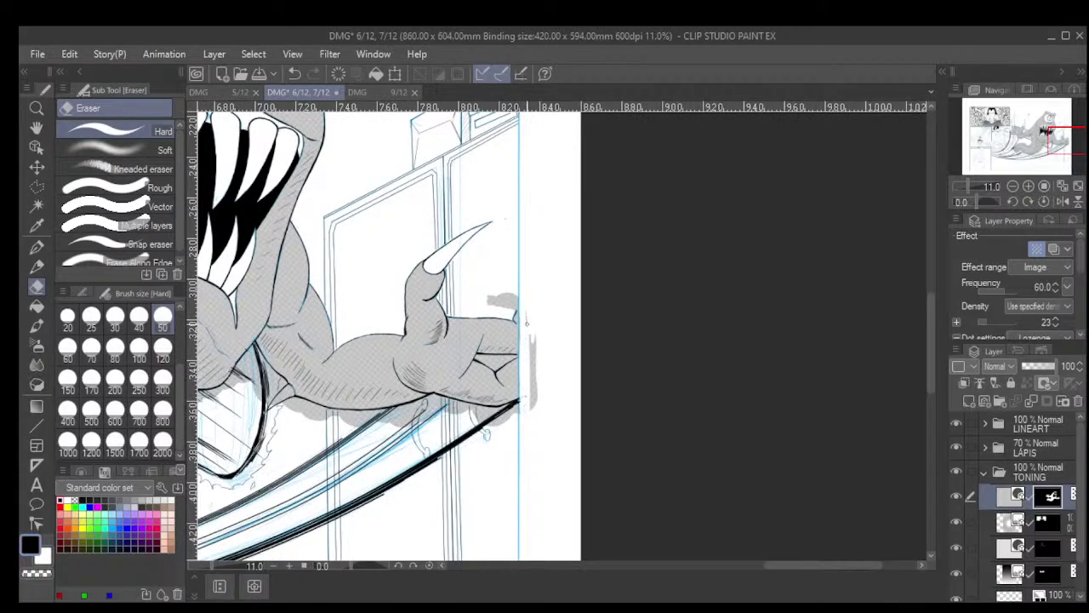
left_click_drag(532, 407, 532, 327)
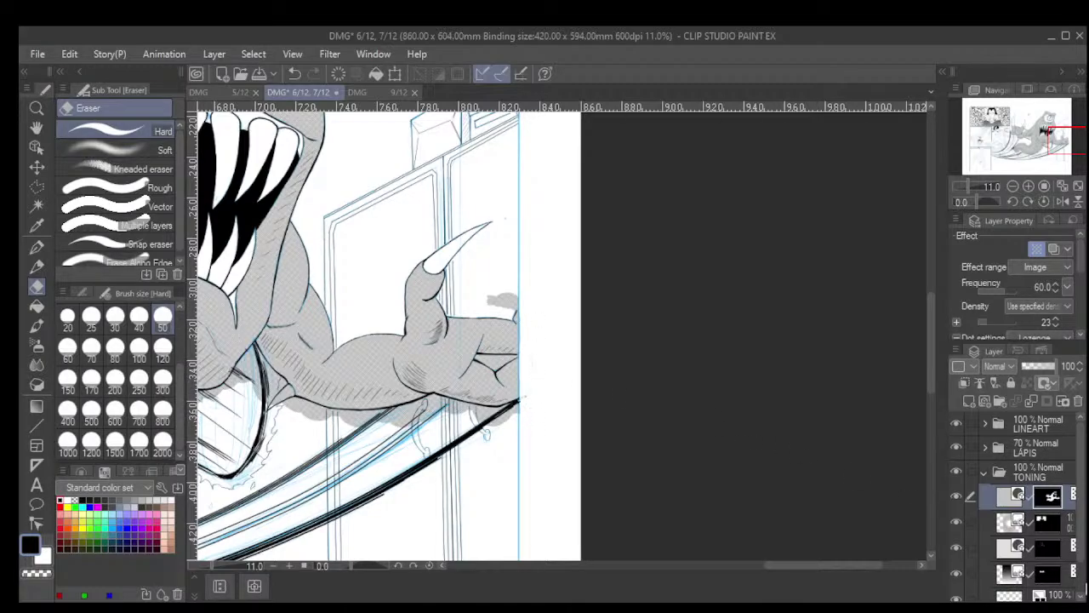
left_click(957, 448)
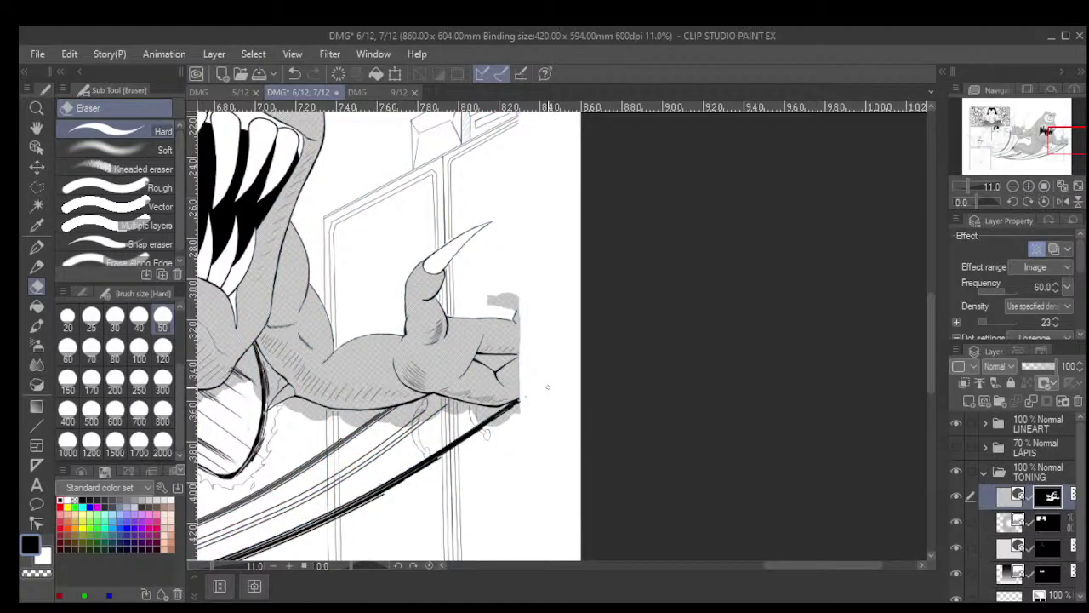
Erase the leftover patch of tone above the uppermost fingertip at the panel border
scroll(538, 352, "up", 5)
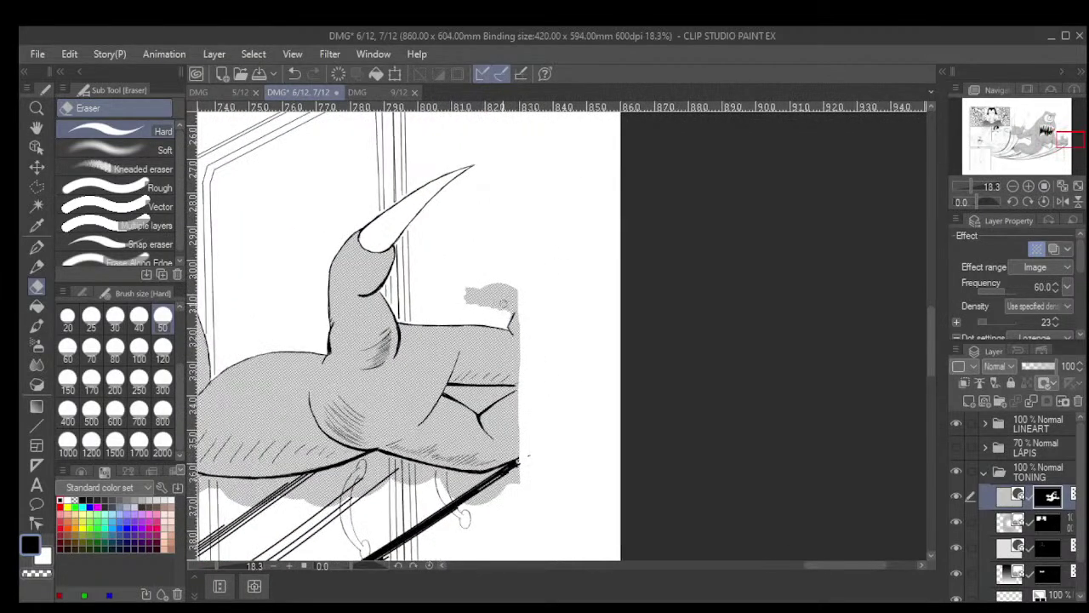
scroll(504, 292, "up", 1)
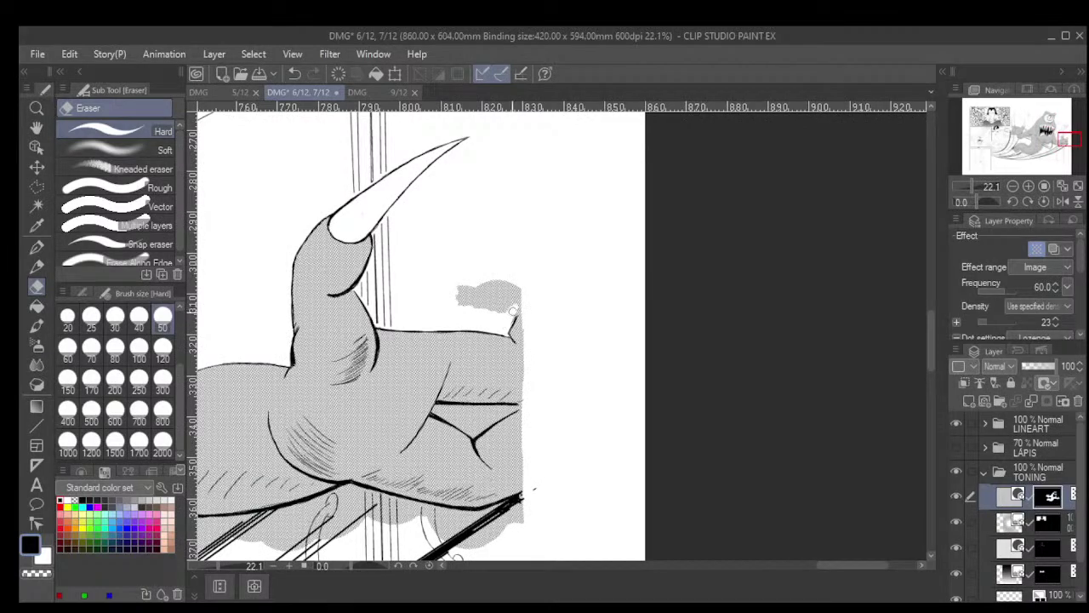
mouse_move(509, 321)
left_mouse_down()
mouse_move(523, 278)
mouse_move(507, 311)
mouse_move(519, 301)
mouse_move(521, 278)
mouse_move(495, 313)
mouse_move(495, 270)
mouse_move(470, 318)
mouse_move(458, 290)
left_mouse_up()
scroll(502, 288, "down", 2)
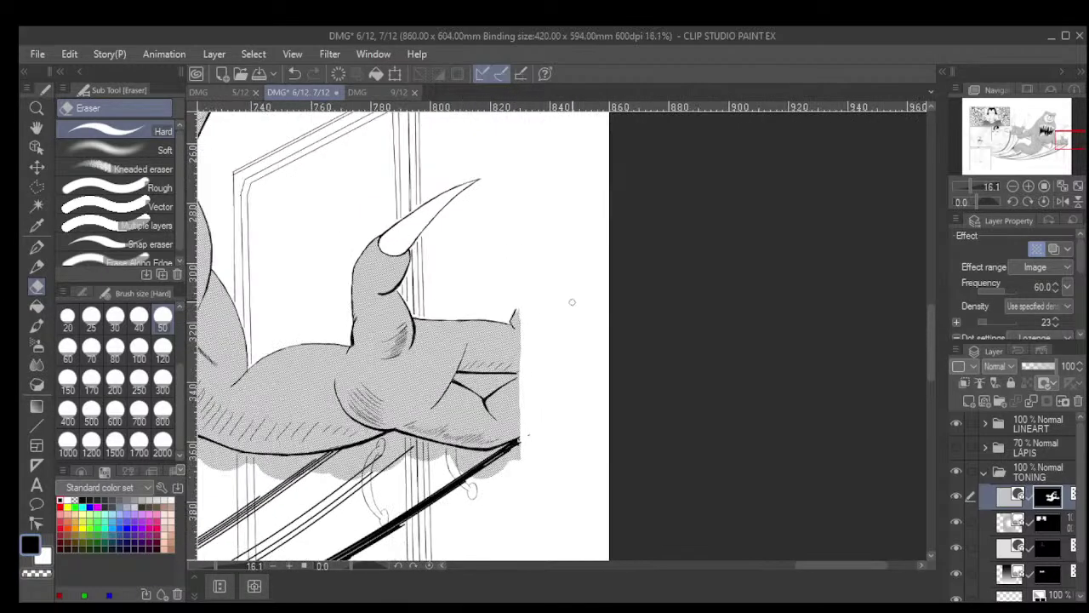
Erase the tone from the narrow gap between the hand's fingers
scroll(572, 302, "down", 4)
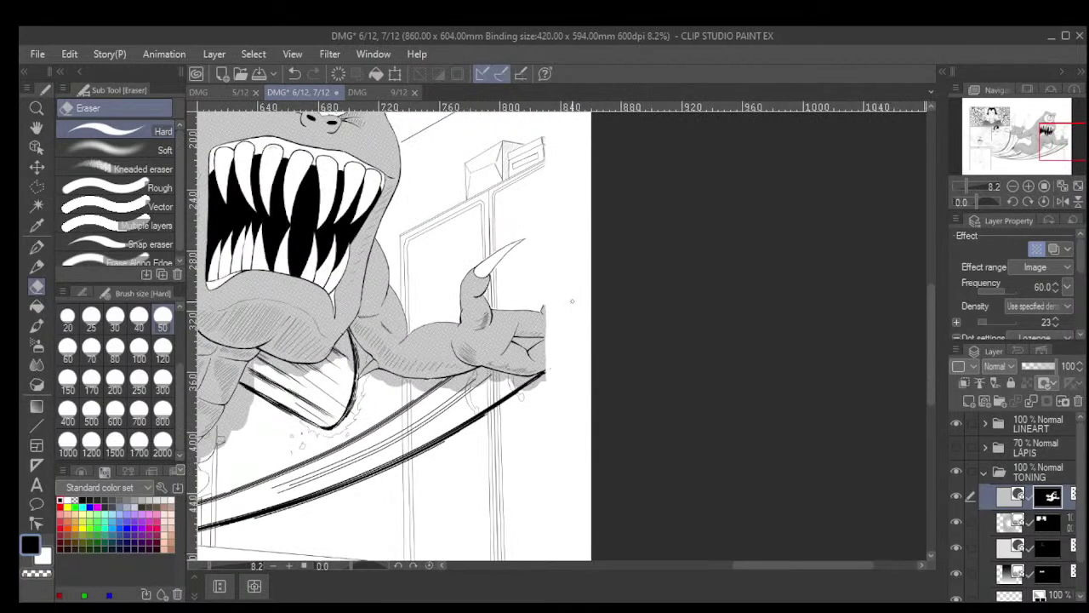
left_click_drag(572, 301, 571, 302)
scroll(572, 300, "down", 3)
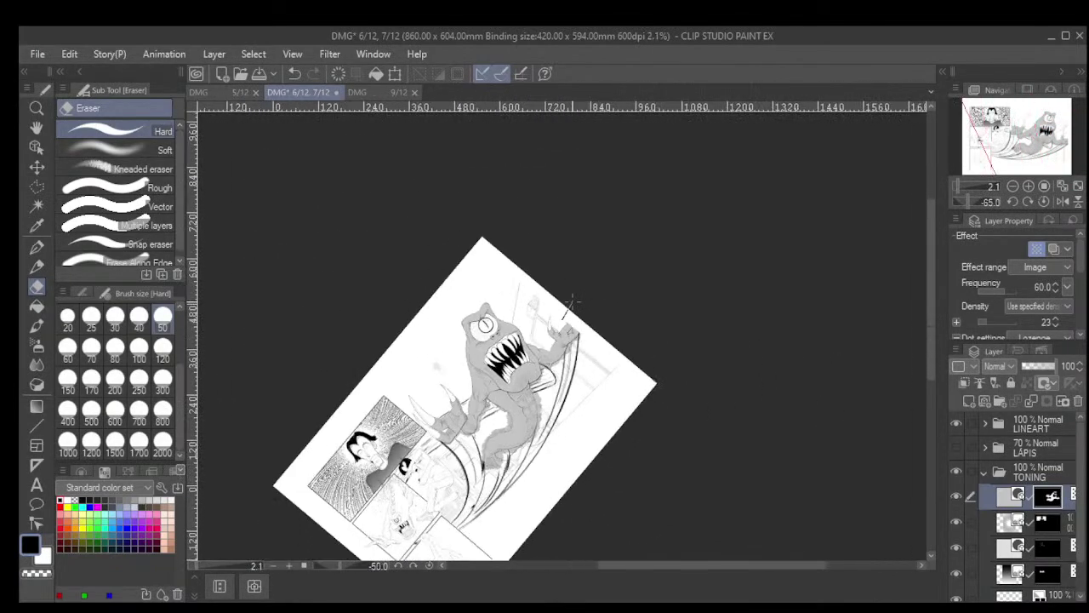
scroll(572, 301, "up", 5)
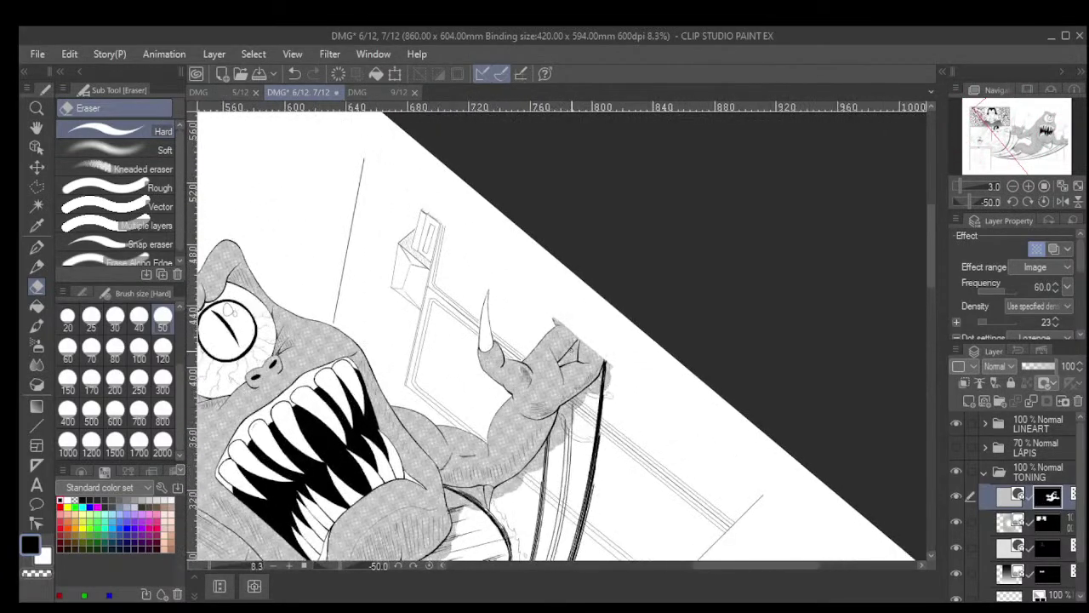
left_click_drag(572, 351, 572, 351)
scroll(571, 351, "up", 4)
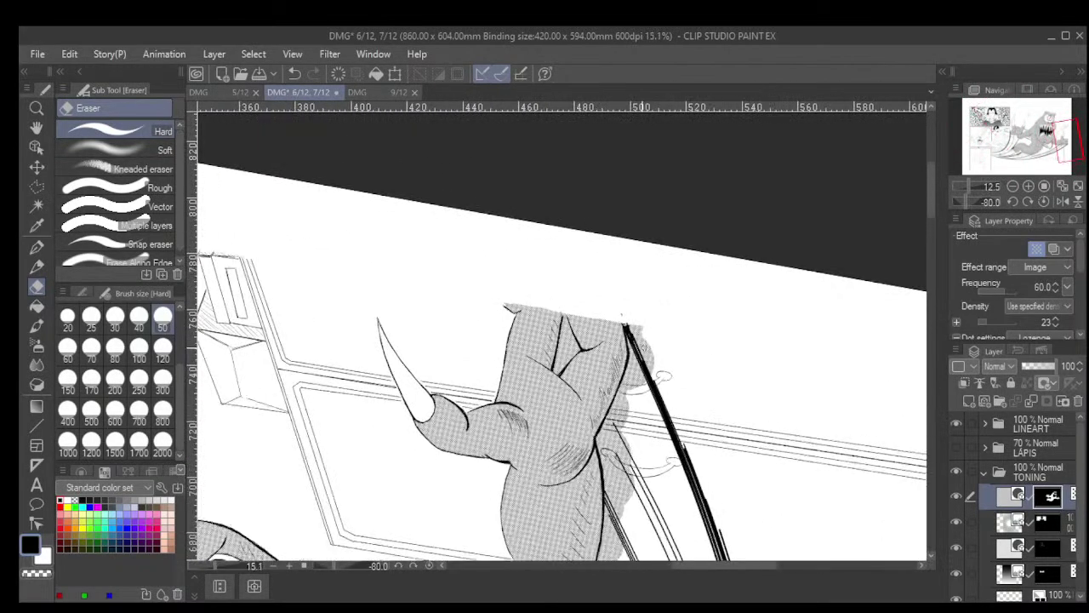
scroll(550, 308, "up", 2)
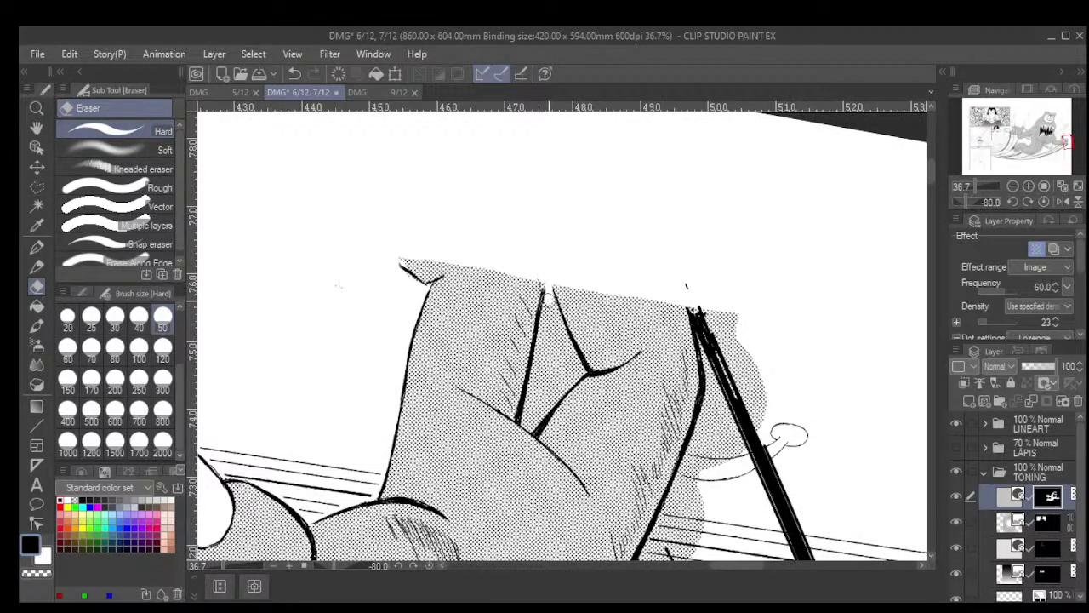
mouse_move(553, 338)
left_mouse_down()
mouse_move(548, 301)
mouse_move(538, 355)
mouse_move(546, 334)
mouse_move(561, 381)
mouse_move(575, 365)
mouse_move(572, 353)
mouse_move(571, 378)
mouse_move(542, 406)
mouse_move(540, 366)
mouse_move(537, 422)
left_mouse_up()
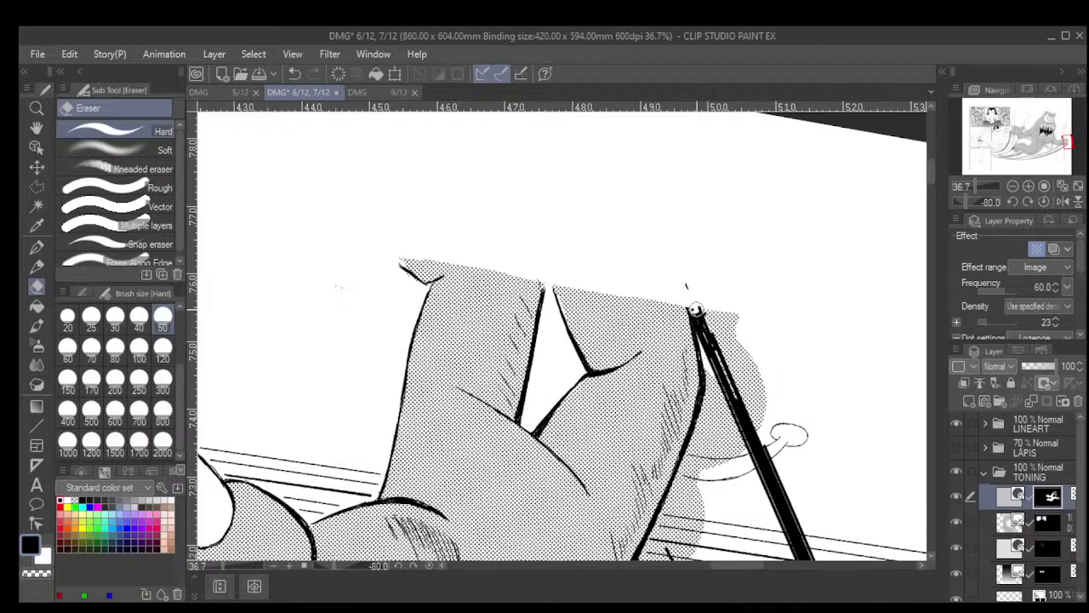
Erase the excess tone outside the lower edge of the hand, from the panel border to the wrist
mouse_move(696, 310)
left_mouse_down()
mouse_move(714, 350)
mouse_move(710, 308)
mouse_move(745, 364)
mouse_move(745, 343)
mouse_move(685, 283)
mouse_move(764, 388)
mouse_move(752, 365)
mouse_move(749, 395)
mouse_move(732, 388)
mouse_move(724, 426)
mouse_move(715, 400)
mouse_move(684, 464)
mouse_move(699, 456)
mouse_move(718, 398)
mouse_move(713, 425)
left_mouse_up()
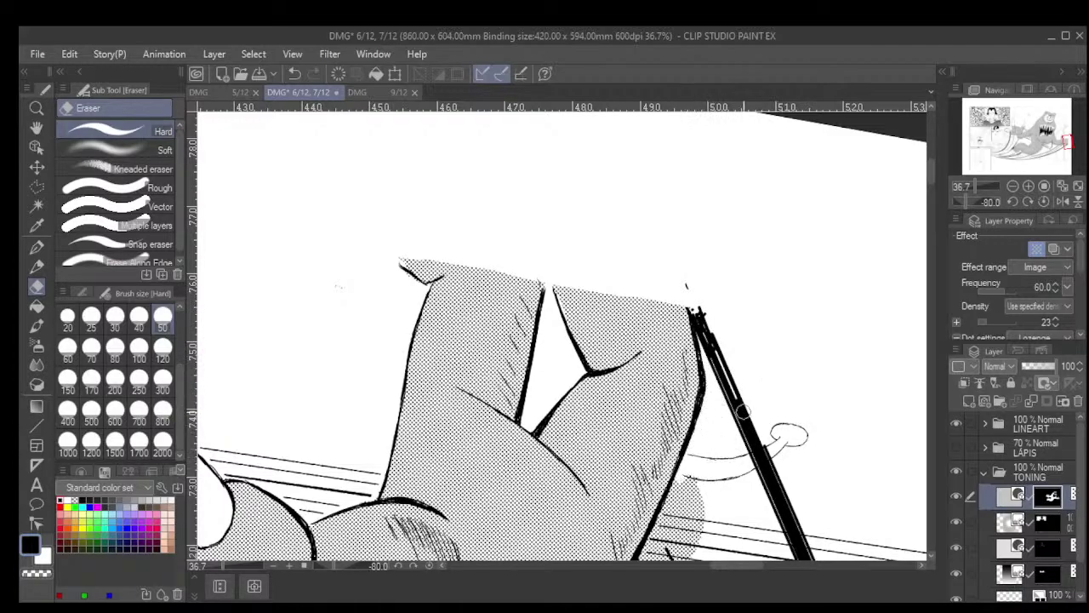
key("minus")
left_click_drag(623, 217, 411, 77)
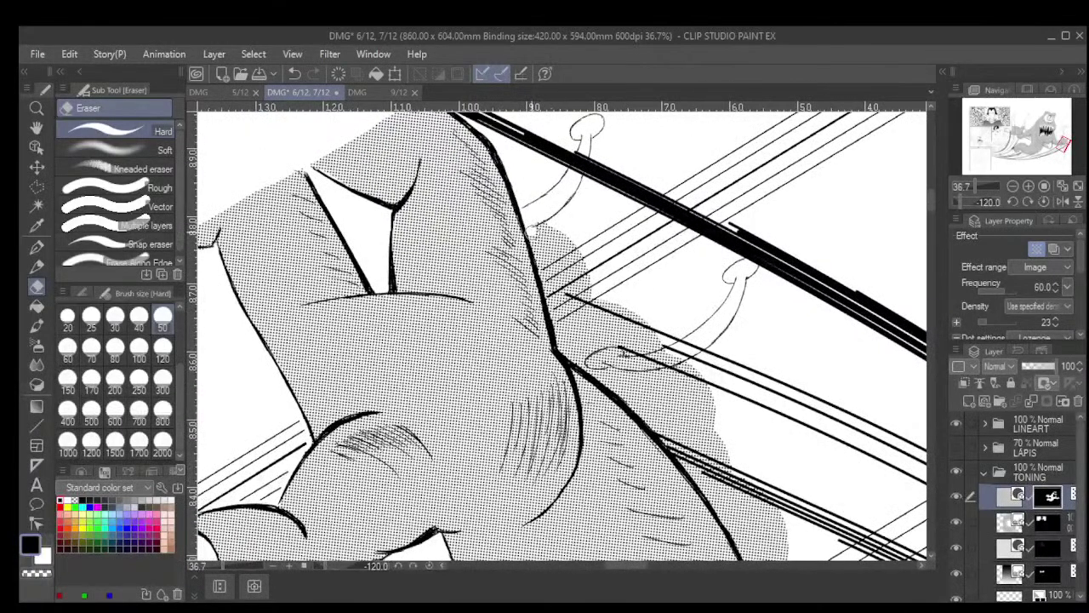
mouse_move(531, 243)
left_mouse_down()
mouse_move(566, 290)
mouse_move(581, 268)
mouse_move(600, 315)
mouse_move(566, 268)
mouse_move(557, 328)
mouse_move(571, 357)
mouse_move(600, 370)
mouse_move(587, 345)
mouse_move(616, 366)
mouse_move(595, 292)
mouse_move(627, 313)
mouse_move(635, 304)
left_mouse_up()
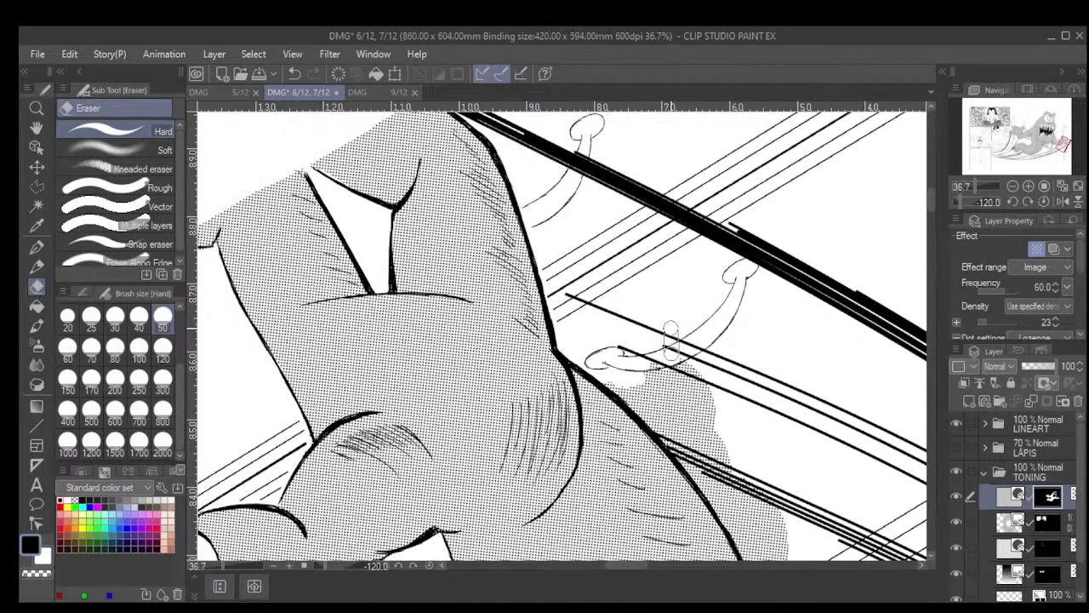
Erase the excess tone outside the forearm's outer edge down to the elbow, and clear the tone from the elbow spike
left_click_drag(670, 341, 689, 279)
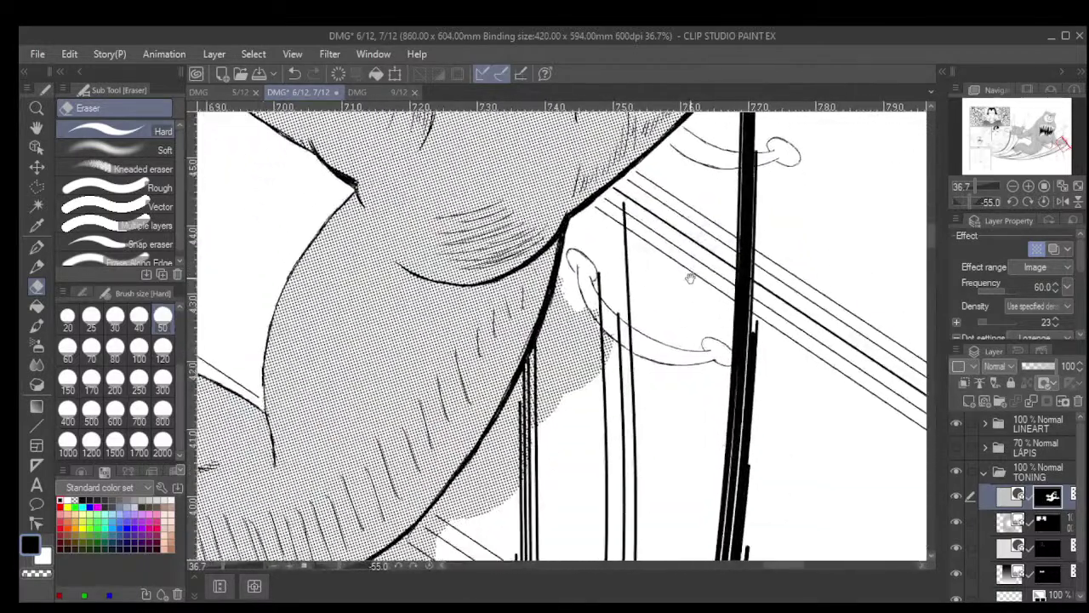
mouse_move(611, 318)
left_mouse_down()
mouse_move(596, 383)
mouse_move(565, 270)
mouse_move(542, 347)
mouse_move(503, 411)
mouse_move(538, 362)
mouse_move(554, 382)
mouse_move(573, 350)
mouse_move(548, 412)
mouse_move(515, 477)
mouse_move(489, 417)
mouse_move(451, 502)
mouse_move(473, 504)
mouse_move(519, 369)
left_mouse_up()
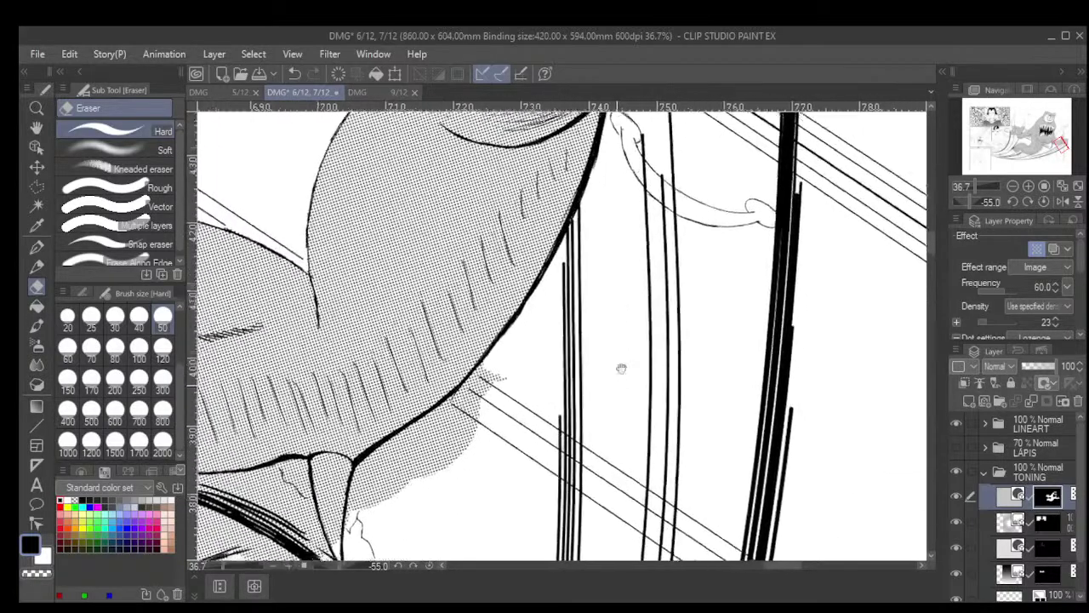
mouse_move(621, 368)
left_mouse_down()
mouse_move(656, 312)
mouse_move(638, 297)
mouse_move(659, 311)
left_mouse_up()
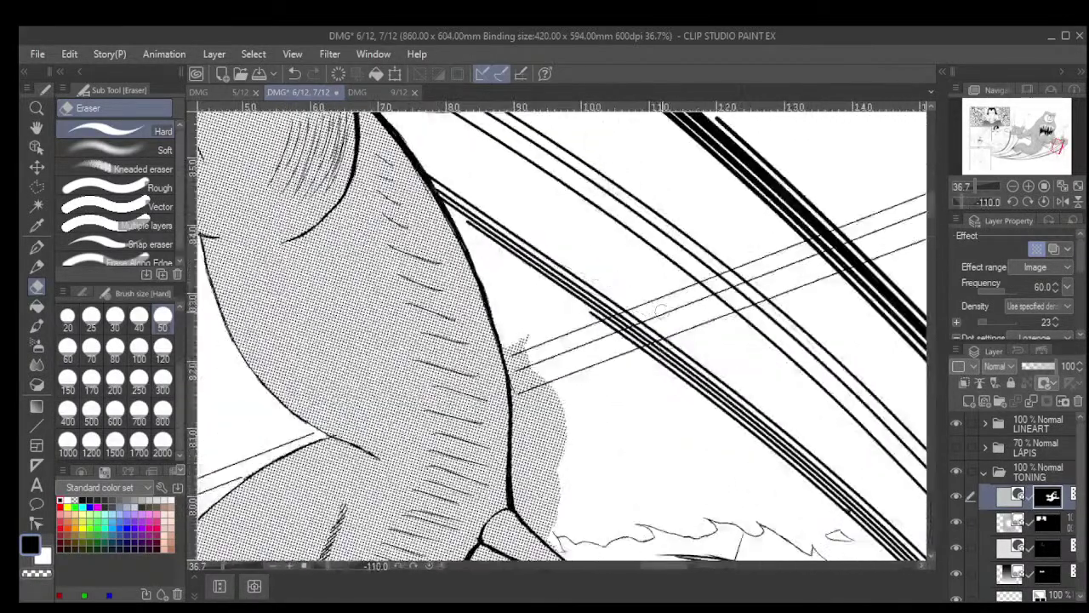
left_click_drag(650, 400, 635, 338)
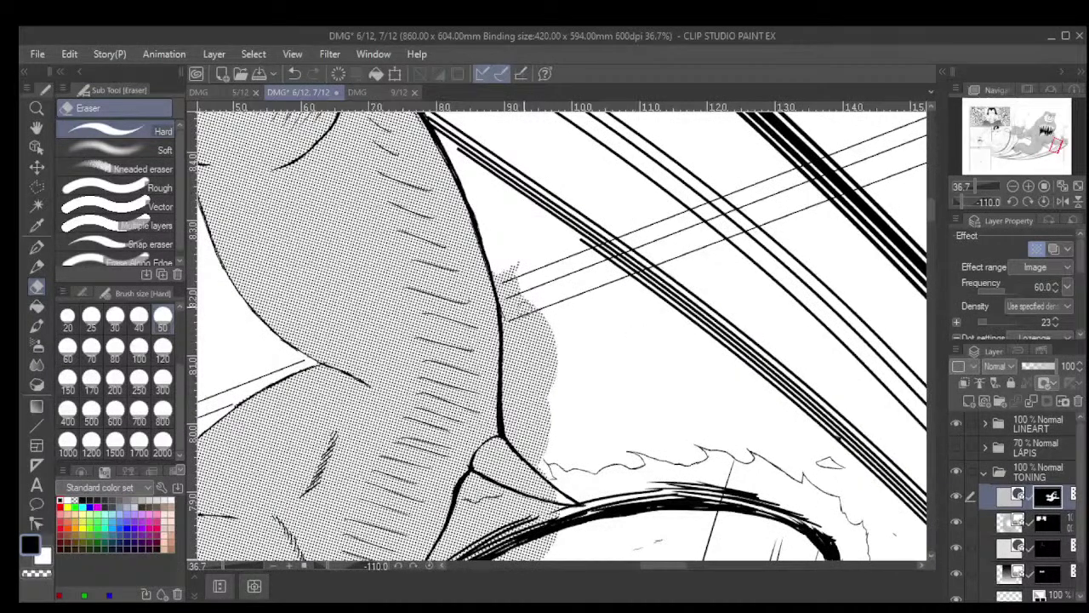
mouse_move(520, 308)
left_mouse_down()
mouse_move(513, 247)
mouse_move(503, 283)
mouse_move(517, 349)
mouse_move(535, 332)
mouse_move(539, 297)
mouse_move(554, 369)
mouse_move(520, 400)
mouse_move(507, 342)
mouse_move(508, 432)
mouse_move(539, 476)
mouse_move(531, 386)
left_mouse_up()
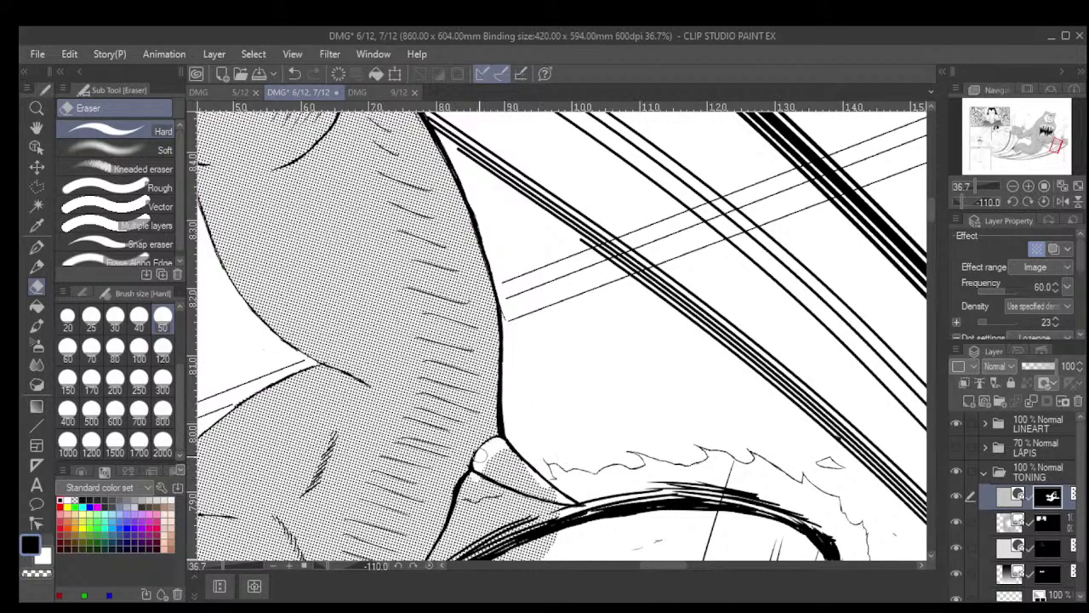
mouse_move(478, 472)
left_mouse_down()
mouse_move(499, 447)
mouse_move(513, 455)
mouse_move(537, 504)
mouse_move(544, 464)
left_mouse_up()
Erase the tone in the gap below the elbow spike, between the upper arm, the thick curved lines and the jaw
scroll(562, 374, "down", 3)
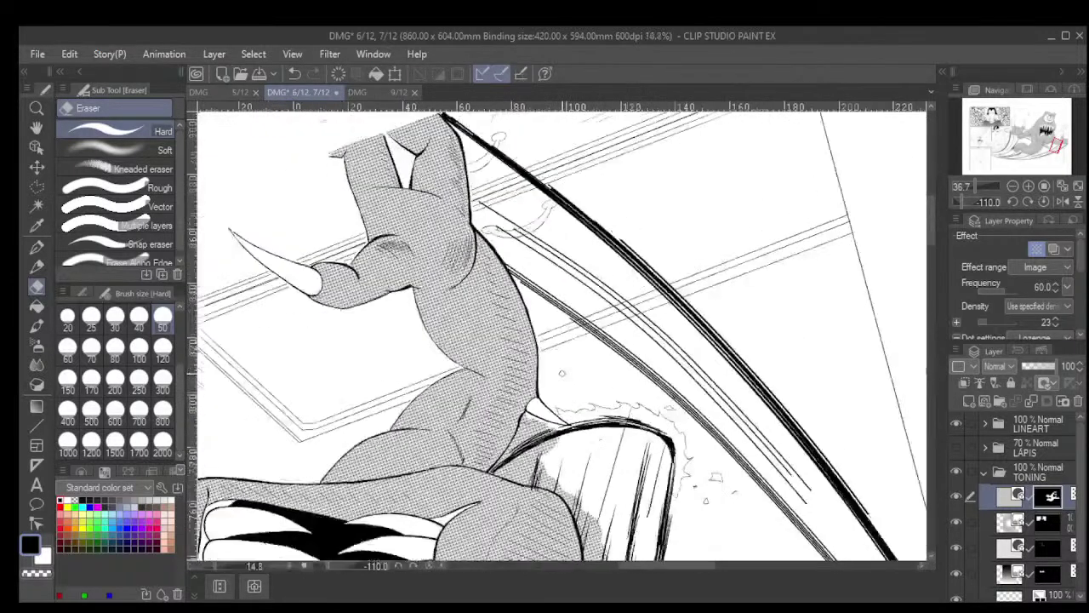
scroll(572, 434, "down", 1)
key("-")
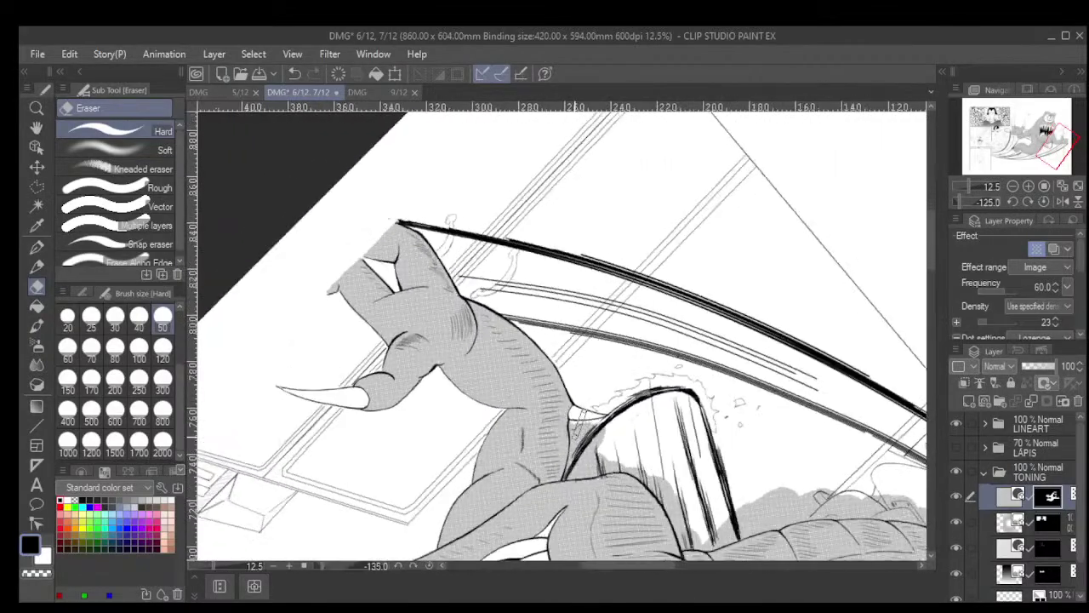
key("-")
scroll(567, 387, "up", 4)
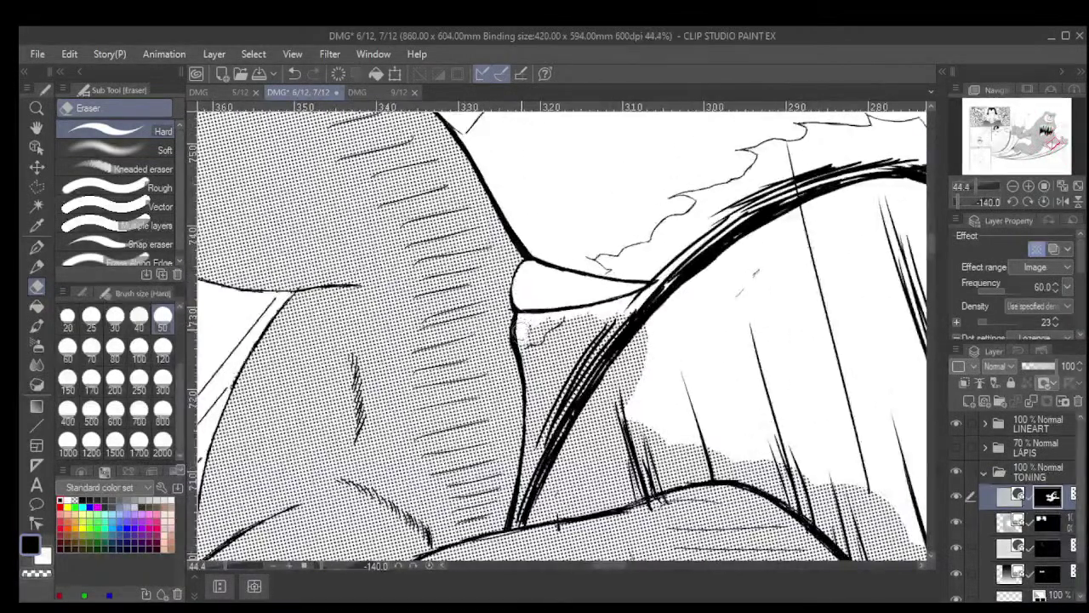
mouse_move(521, 327)
left_mouse_down()
mouse_move(536, 478)
mouse_move(521, 483)
mouse_move(513, 521)
mouse_move(613, 500)
mouse_move(578, 512)
mouse_move(653, 465)
mouse_move(656, 446)
mouse_move(612, 446)
mouse_move(593, 493)
mouse_move(577, 470)
mouse_move(618, 501)
mouse_move(583, 480)
mouse_move(540, 512)
mouse_move(536, 417)
mouse_move(555, 481)
mouse_move(541, 324)
mouse_move(587, 336)
mouse_move(586, 301)
mouse_move(556, 311)
mouse_move(575, 333)
mouse_move(617, 334)
mouse_move(614, 309)
mouse_move(625, 304)
mouse_move(649, 336)
mouse_move(638, 395)
mouse_move(642, 334)
left_mouse_up()
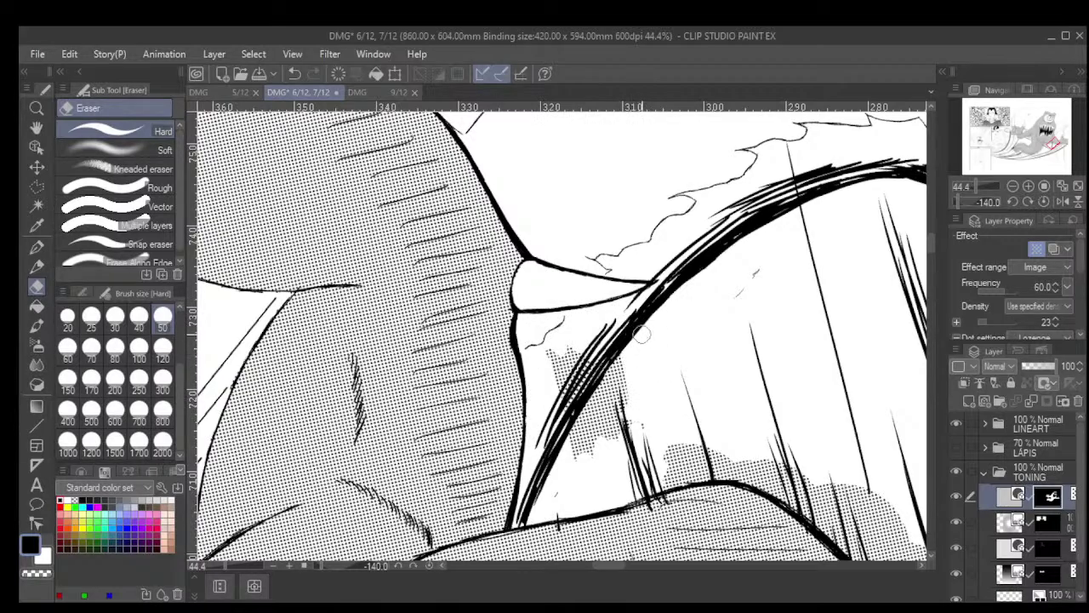
mouse_move(631, 394)
left_mouse_down()
mouse_move(614, 360)
mouse_move(609, 460)
mouse_move(592, 458)
mouse_move(555, 383)
left_mouse_up()
Erase the tone spilling past the outer edge of the monster's jaw into the thick parallel lines beside it
scroll(556, 459, "down", 4)
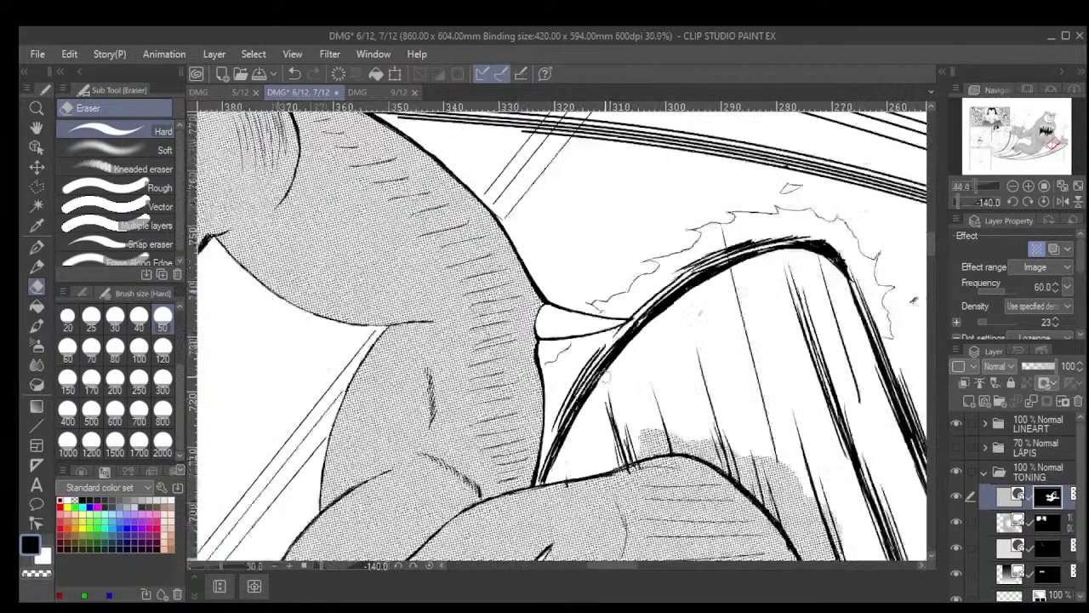
left_click_drag(596, 387, 502, 421)
scroll(502, 420, "up", 5)
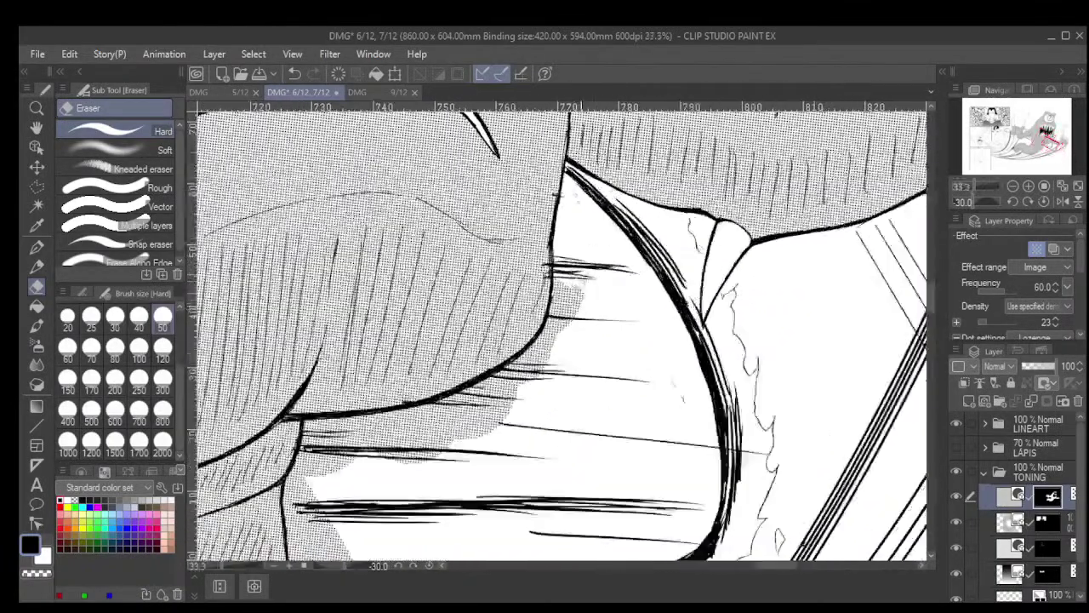
mouse_move(582, 285)
left_mouse_down()
mouse_move(555, 282)
mouse_move(543, 345)
mouse_move(560, 324)
mouse_move(507, 414)
left_mouse_up()
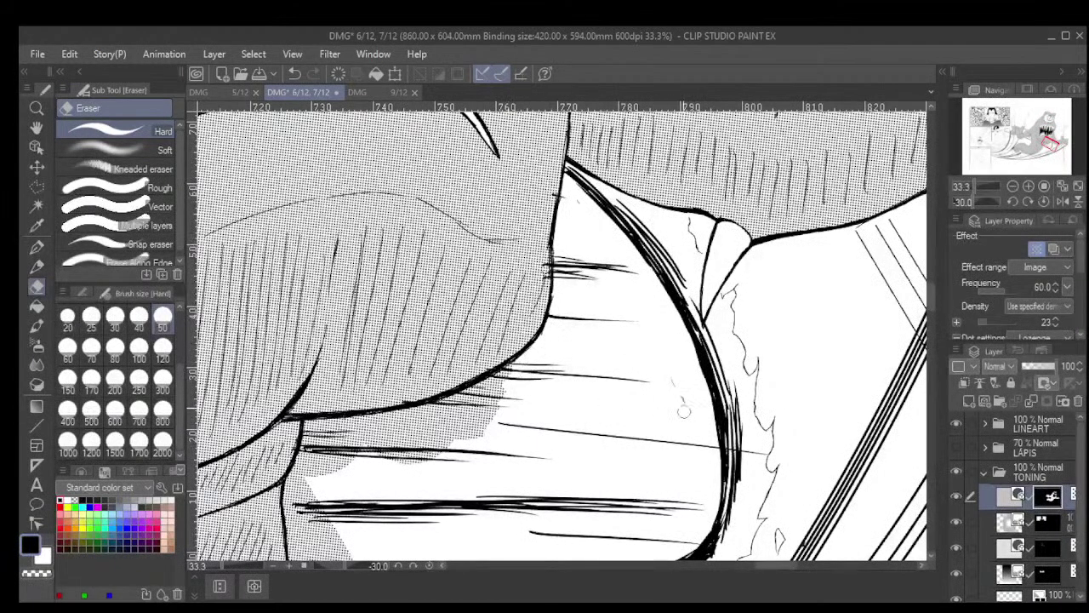
mouse_move(681, 404)
left_mouse_down()
mouse_move(618, 416)
mouse_move(614, 371)
left_mouse_up()
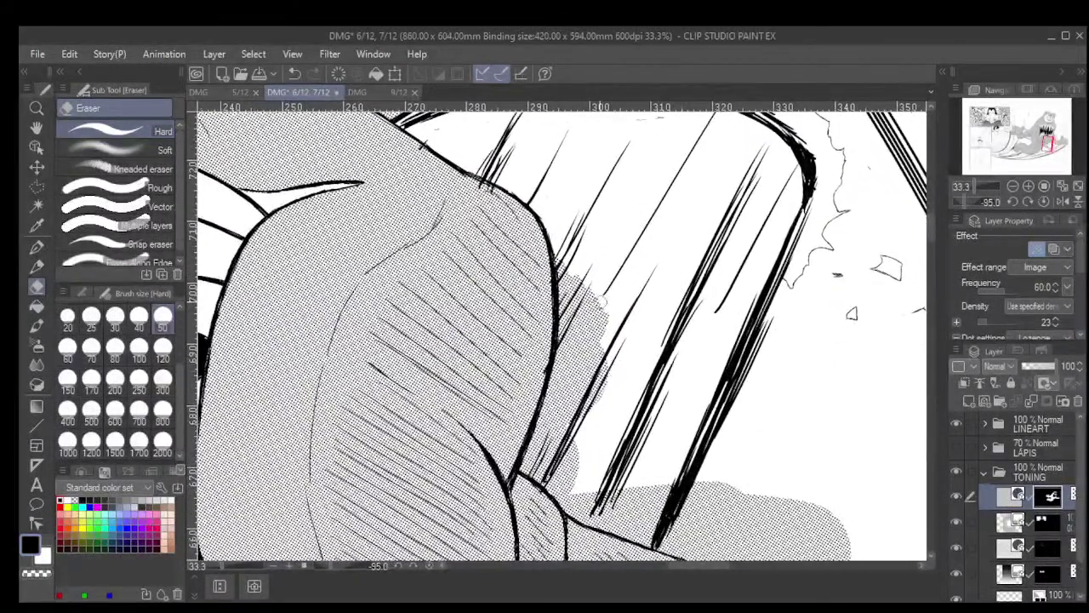
mouse_move(554, 243)
left_mouse_down()
mouse_move(574, 336)
mouse_move(604, 374)
mouse_move(605, 337)
mouse_move(563, 435)
mouse_move(553, 354)
mouse_move(530, 459)
mouse_move(549, 481)
mouse_move(540, 429)
mouse_move(569, 477)
mouse_move(561, 372)
left_mouse_up()
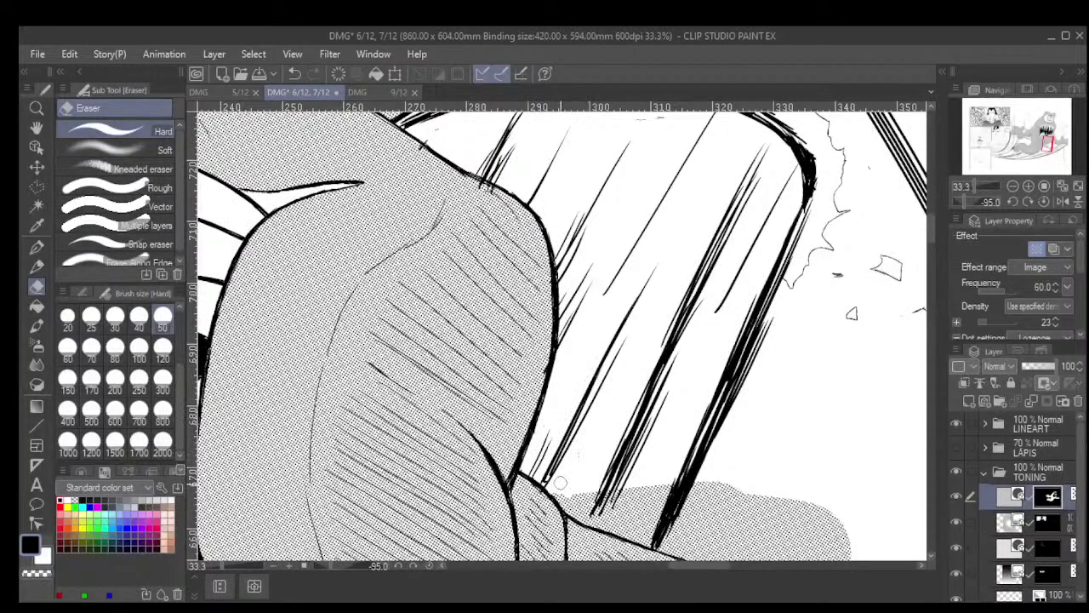
Erase the excess tone outside the upper belly plates, from beneath the jaw down to the background objects
scroll(560, 483, "down", 4)
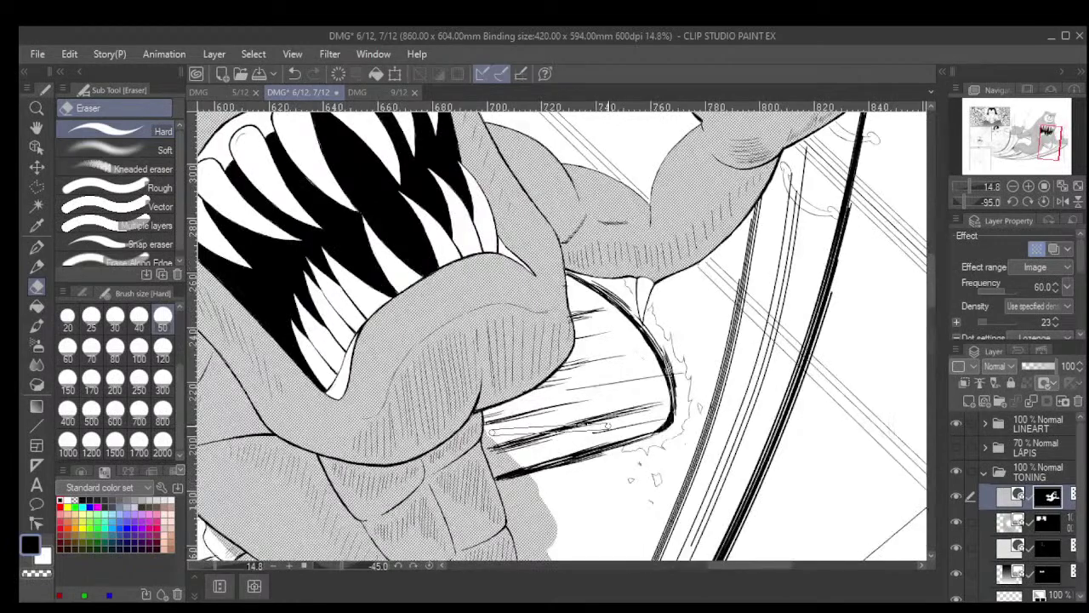
scroll(606, 424, "up", 3)
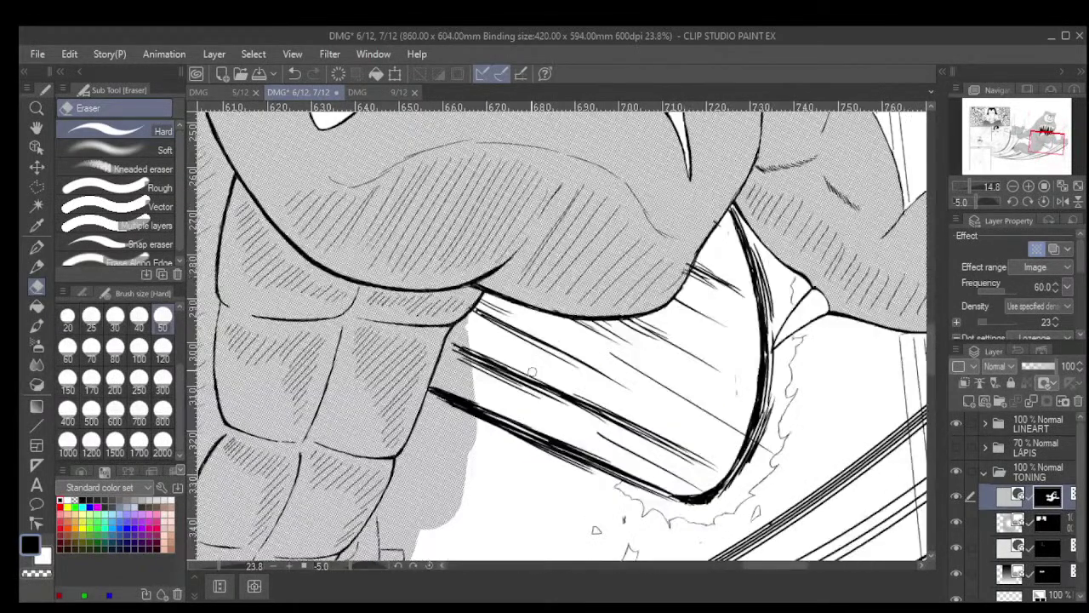
scroll(530, 372, "up", 1)
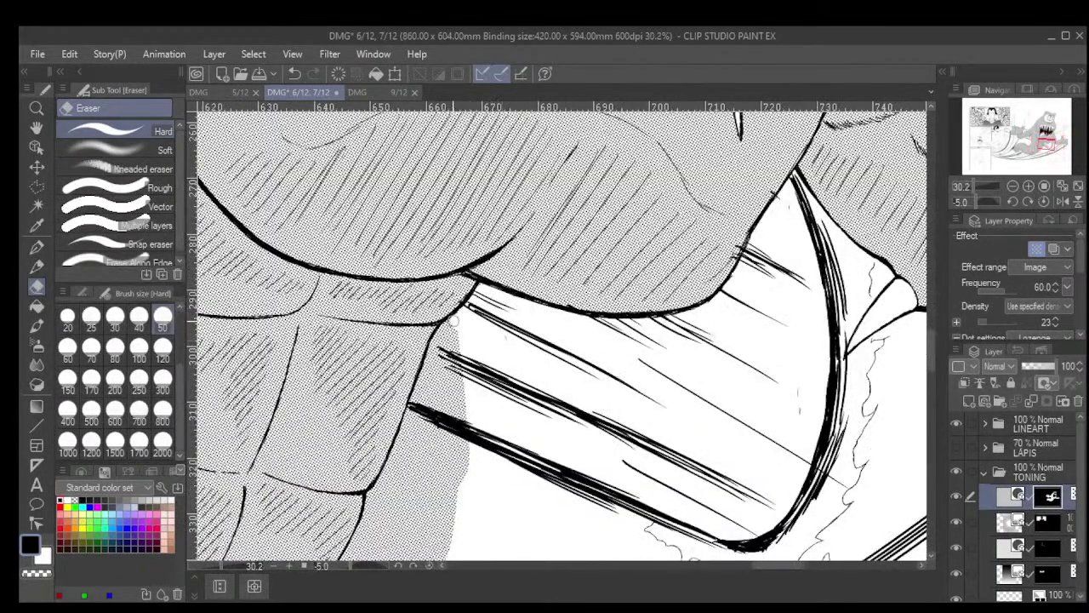
mouse_move(454, 321)
left_mouse_down()
mouse_move(431, 353)
mouse_move(451, 414)
left_mouse_up()
mouse_move(444, 368)
left_mouse_down()
mouse_move(435, 411)
mouse_move(419, 387)
mouse_move(407, 430)
mouse_move(426, 405)
mouse_move(468, 442)
mouse_move(465, 475)
mouse_move(449, 455)
mouse_move(370, 493)
mouse_move(410, 481)
mouse_move(436, 490)
mouse_move(627, 343)
left_mouse_up()
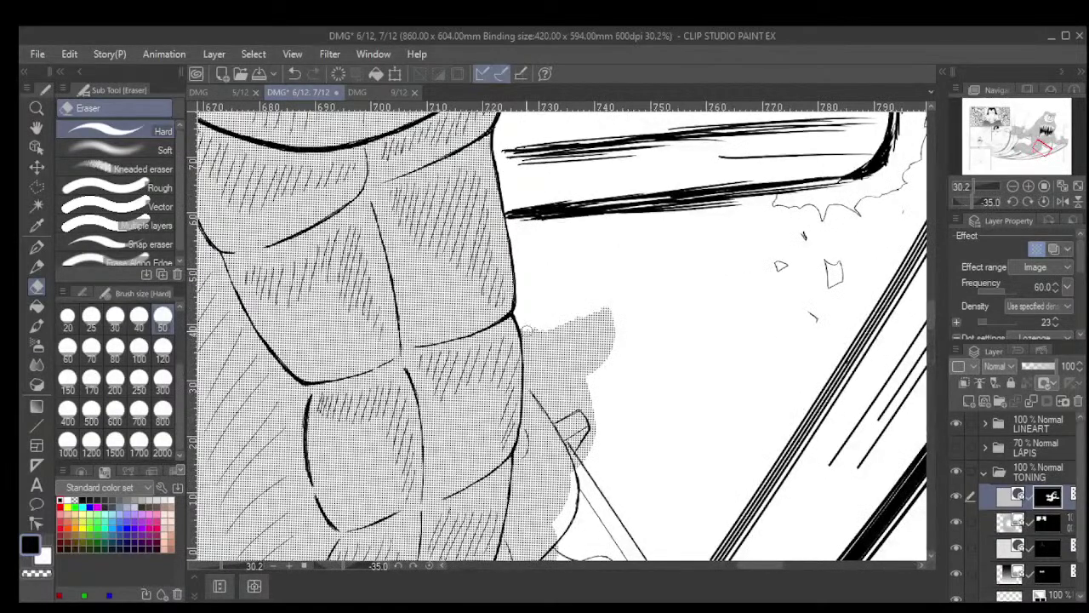
mouse_move(528, 330)
left_mouse_down()
mouse_move(526, 375)
mouse_move(533, 334)
mouse_move(551, 376)
mouse_move(574, 368)
mouse_move(606, 336)
left_mouse_up()
mouse_move(594, 381)
left_mouse_down()
mouse_move(565, 399)
mouse_move(555, 363)
mouse_move(531, 371)
mouse_move(520, 436)
mouse_move(522, 469)
mouse_move(537, 399)
mouse_move(546, 463)
mouse_move(558, 416)
mouse_move(564, 454)
mouse_move(579, 412)
mouse_move(583, 441)
mouse_move(588, 414)
mouse_move(590, 451)
mouse_move(579, 446)
mouse_move(562, 516)
mouse_move(560, 493)
mouse_move(548, 508)
mouse_move(533, 448)
mouse_move(514, 493)
left_mouse_up()
Erase the tone spilling from the middle belly plates onto the rounded background objects beside them
scroll(585, 400, "down", 3)
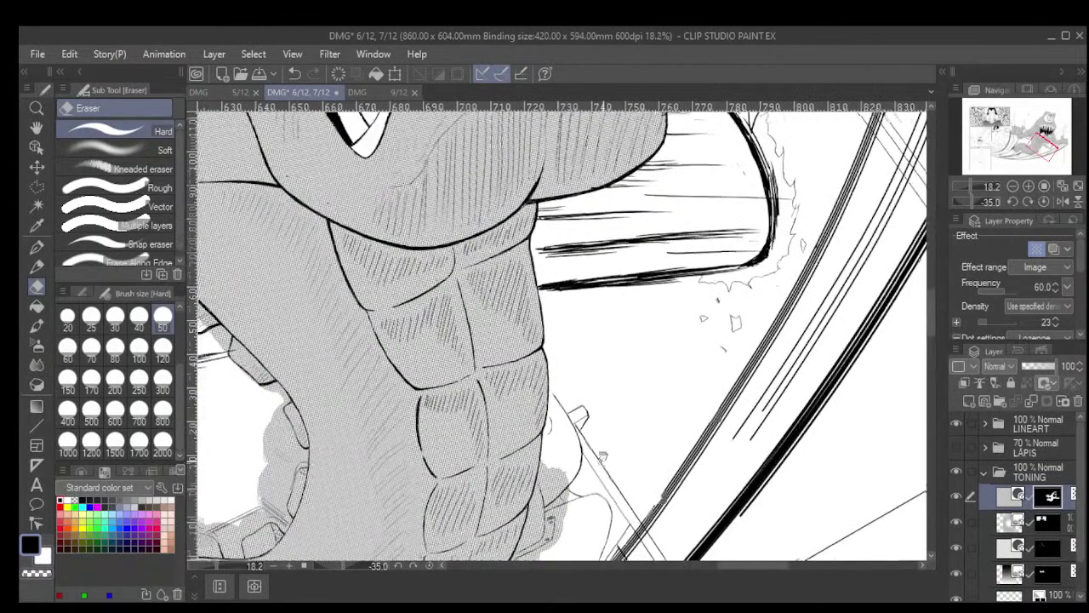
key("minus")
key("minus")
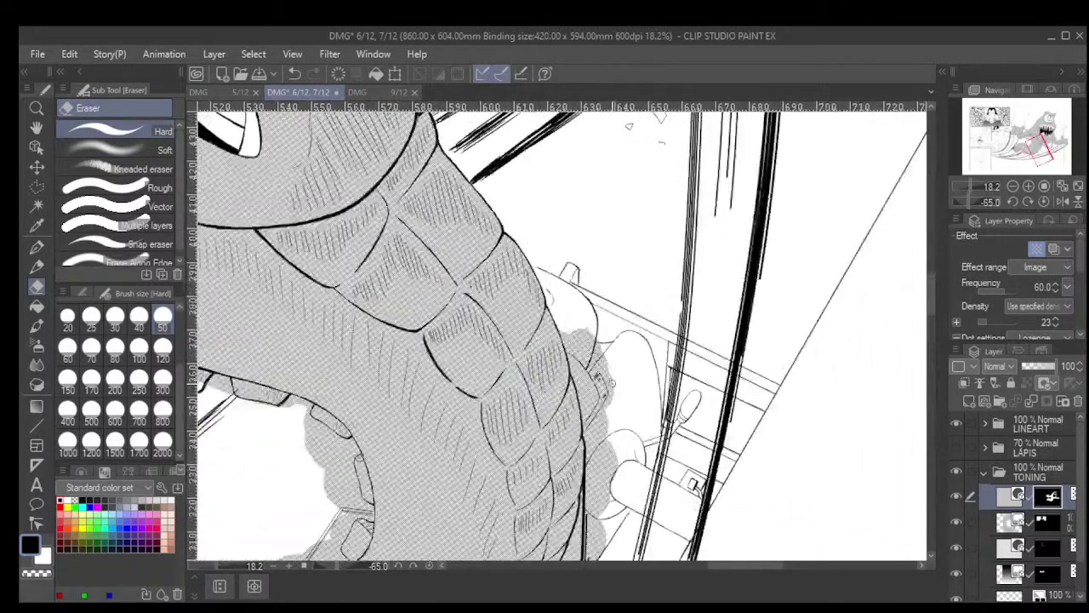
scroll(626, 379, "up", 1)
scroll(549, 321, "up", 1)
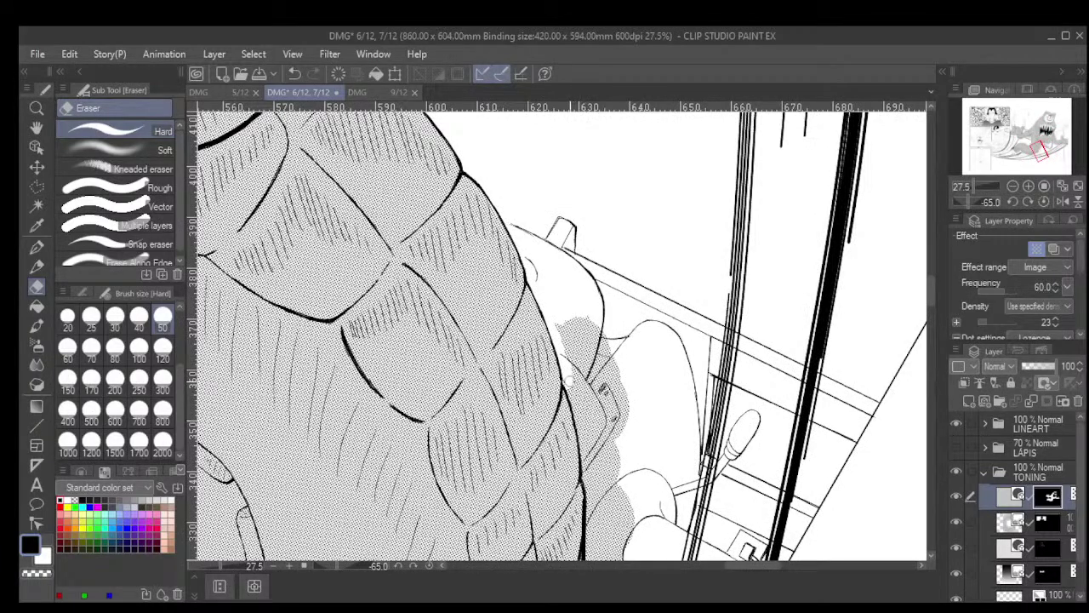
left_click_drag(568, 378, 580, 432)
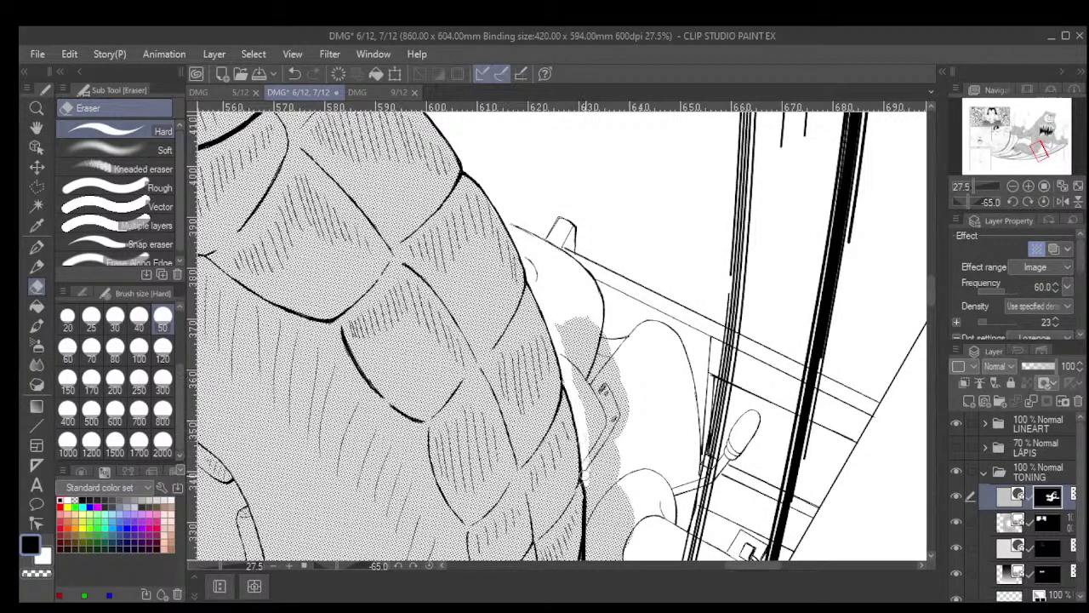
scroll(629, 377, "down", 3)
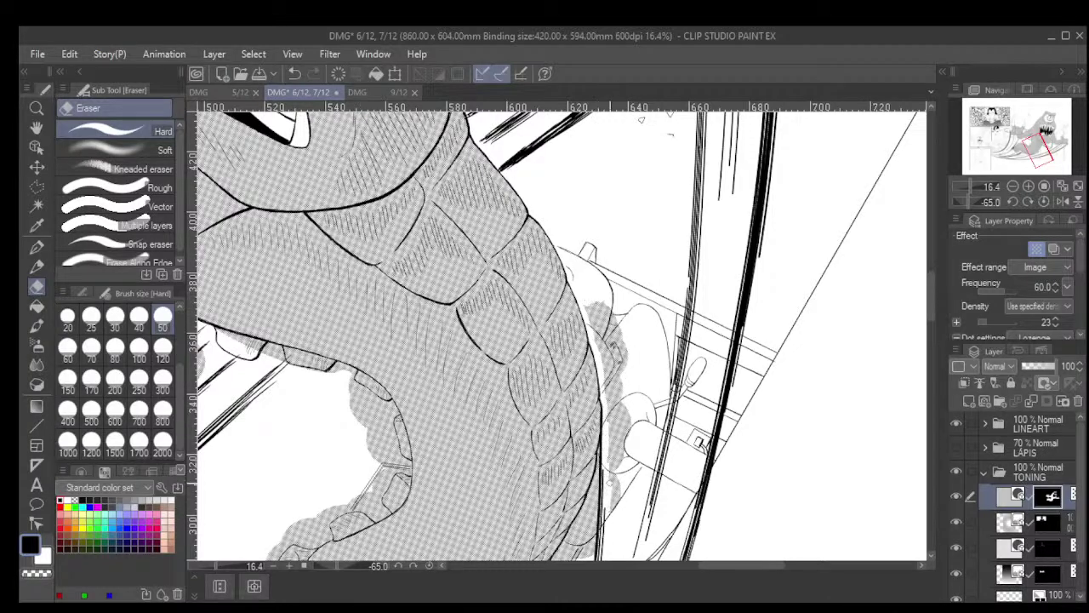
mouse_move(609, 477)
left_mouse_down()
mouse_move(617, 442)
mouse_move(630, 476)
mouse_move(608, 397)
mouse_move(609, 414)
left_mouse_up()
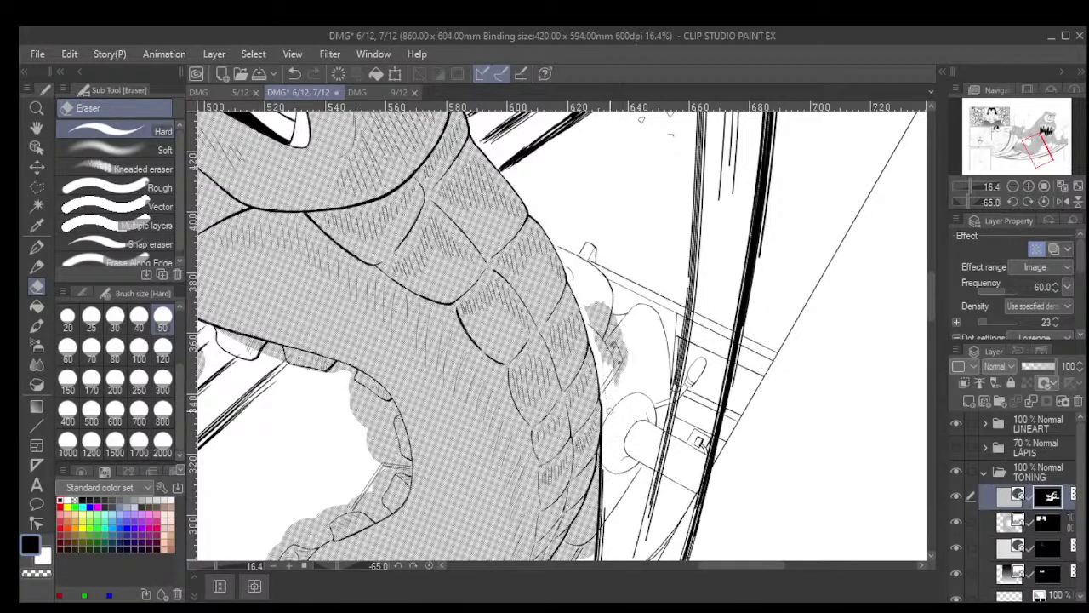
mouse_move(615, 374)
left_mouse_down()
mouse_move(619, 322)
mouse_move(585, 279)
left_mouse_up()
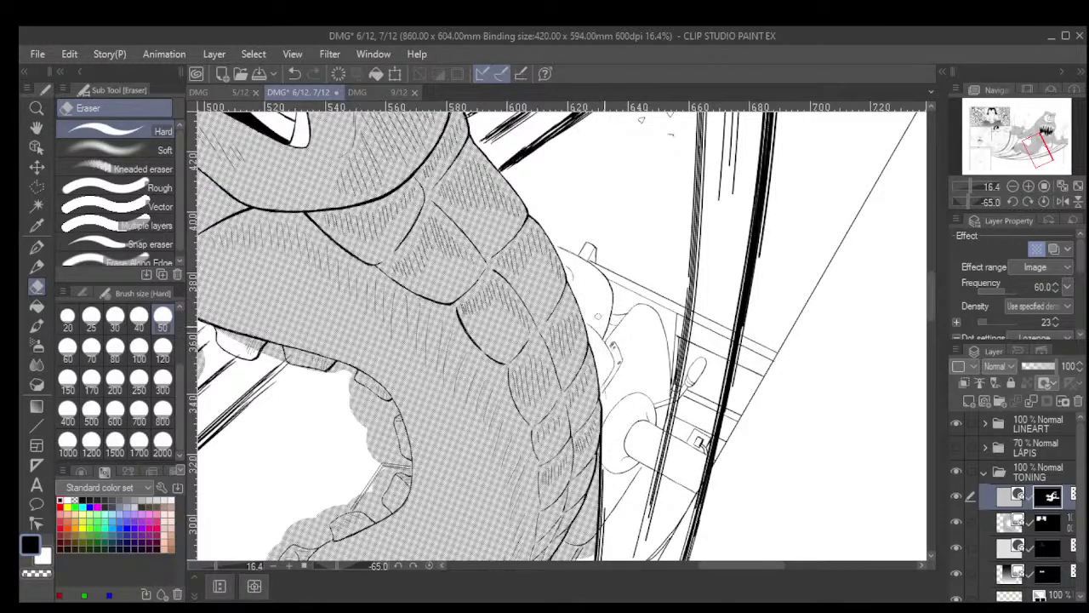
Erase the tone between the curved edge of the lower belly plates and the diagonal speed lines
scroll(598, 317, "down", 3)
key("^")
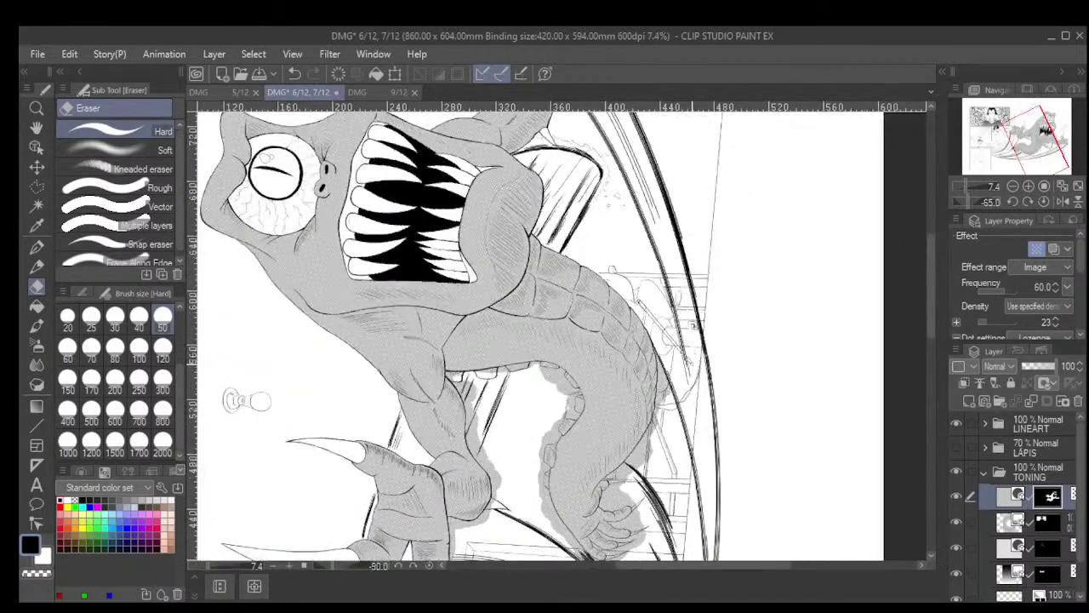
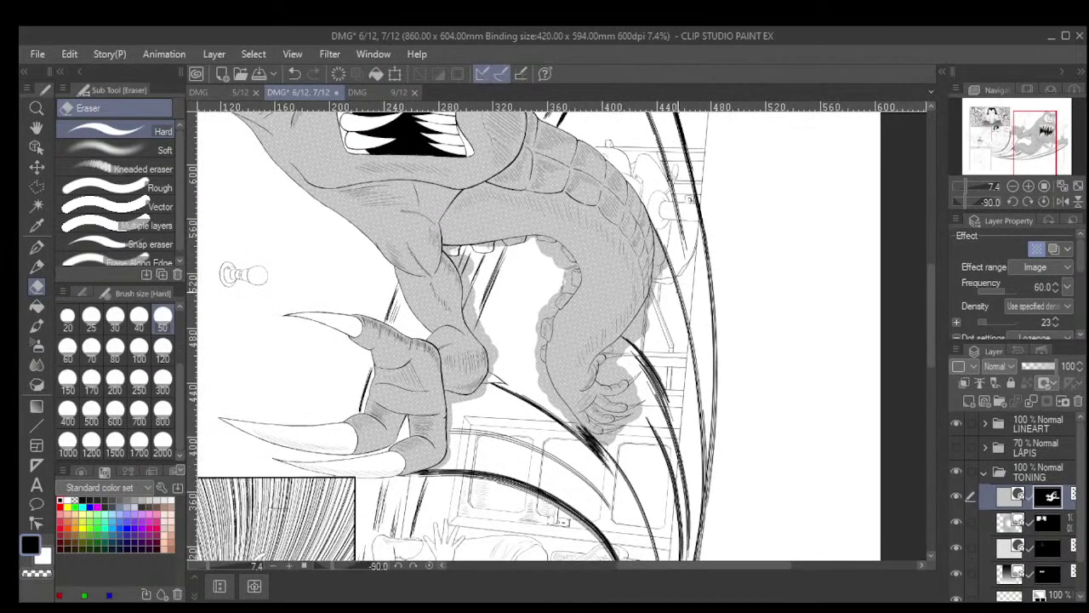
scroll(606, 168, "up", 1)
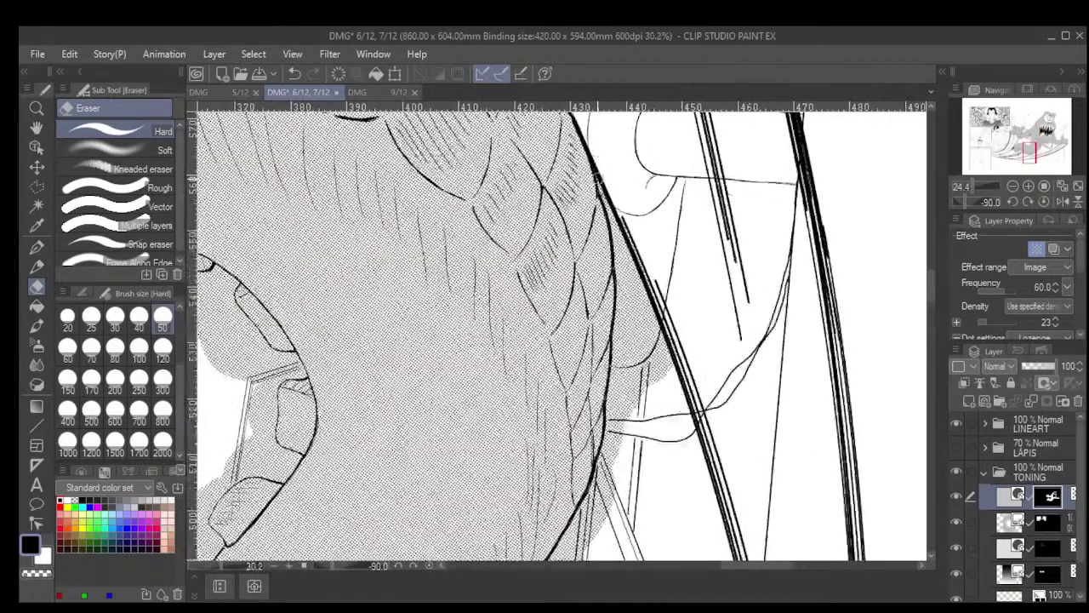
left_click_drag(626, 256, 605, 187)
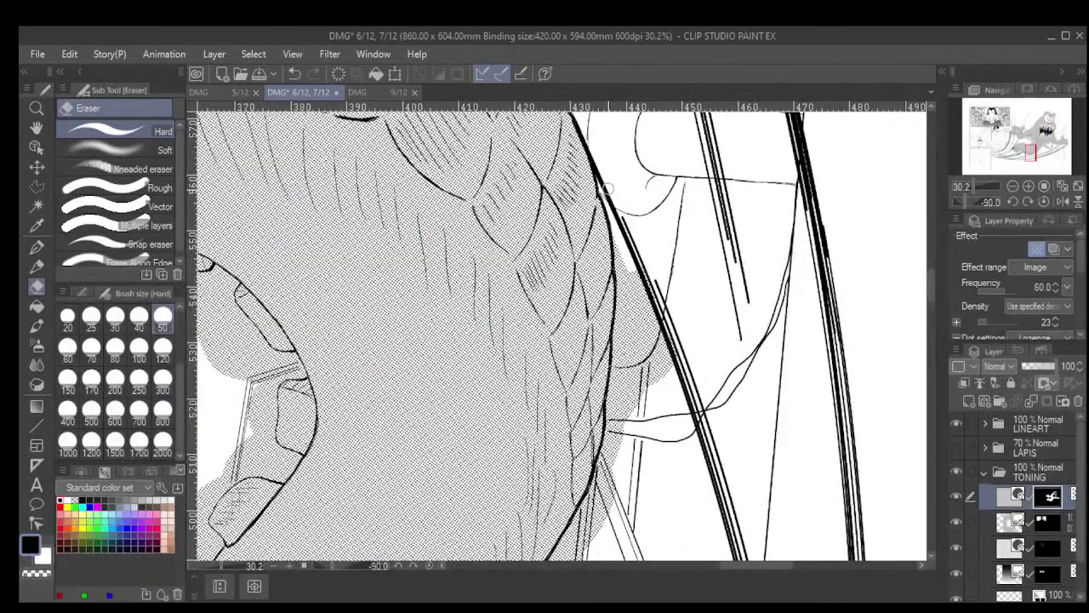
left_click_drag(629, 256, 621, 296)
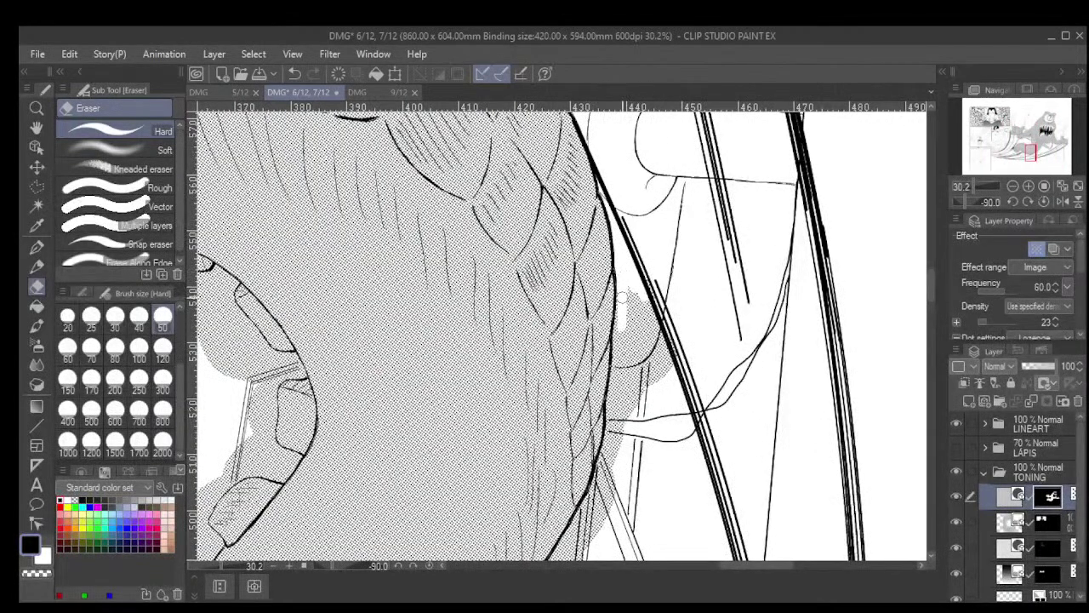
mouse_move(618, 343)
left_mouse_down()
mouse_move(628, 357)
mouse_move(652, 345)
mouse_move(680, 393)
left_mouse_up()
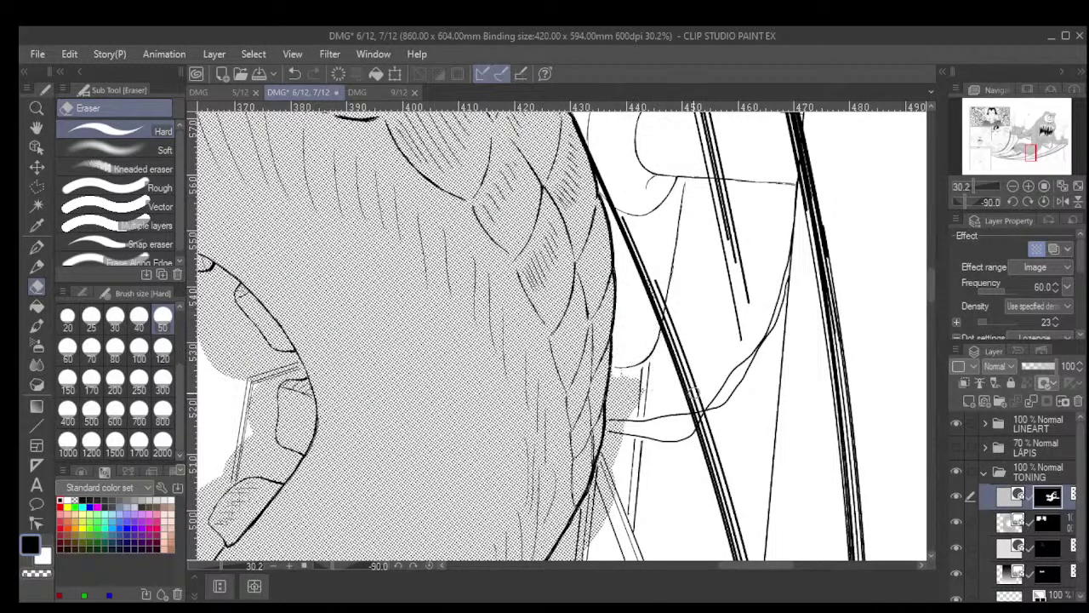
Erase the tone spilling past the outer curve of the monster's scaled arm onto the thin slanted background beams
key("minus")
left_click_drag(687, 363, 634, 364)
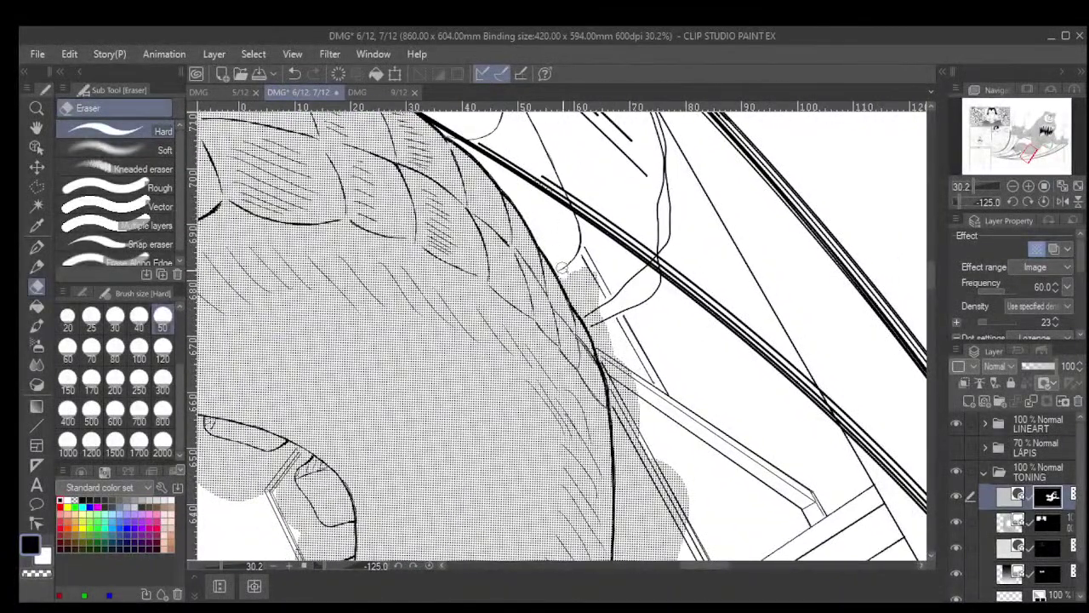
mouse_move(562, 268)
left_mouse_down()
mouse_move(573, 292)
mouse_move(591, 294)
mouse_move(576, 253)
mouse_move(592, 328)
mouse_move(634, 405)
mouse_move(596, 343)
mouse_move(620, 360)
left_mouse_up()
mouse_move(629, 426)
left_mouse_down()
mouse_move(608, 392)
mouse_move(619, 439)
left_mouse_up()
mouse_move(618, 480)
left_mouse_down()
mouse_move(631, 454)
mouse_move(662, 457)
left_mouse_up()
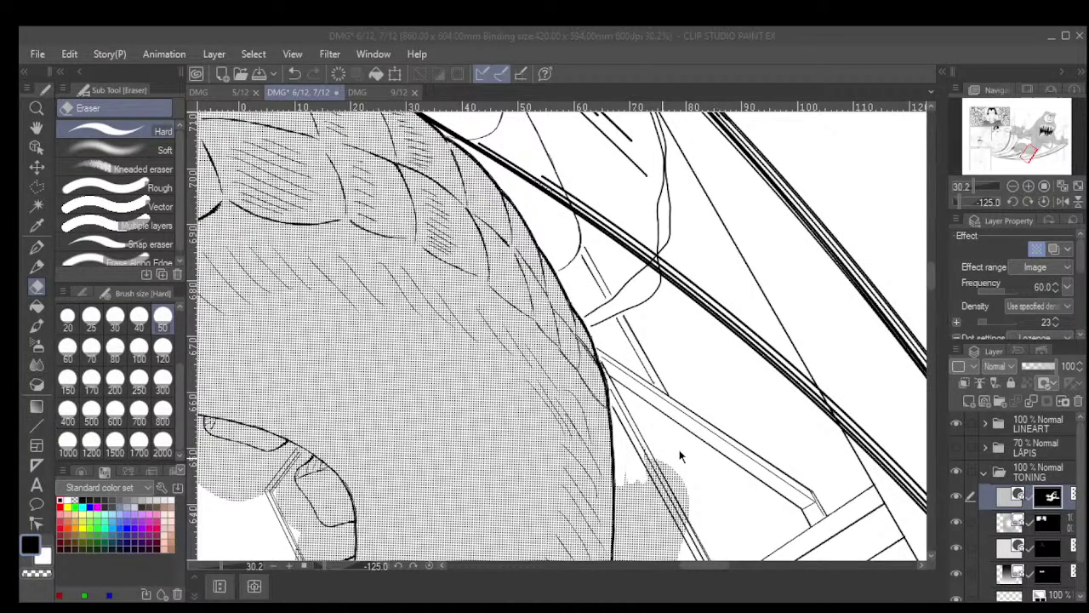
Erase the excess tone along the forearm's outer edge, from the slanted beams across the thick speed lines to the thumb
scroll(676, 452, "down", 3)
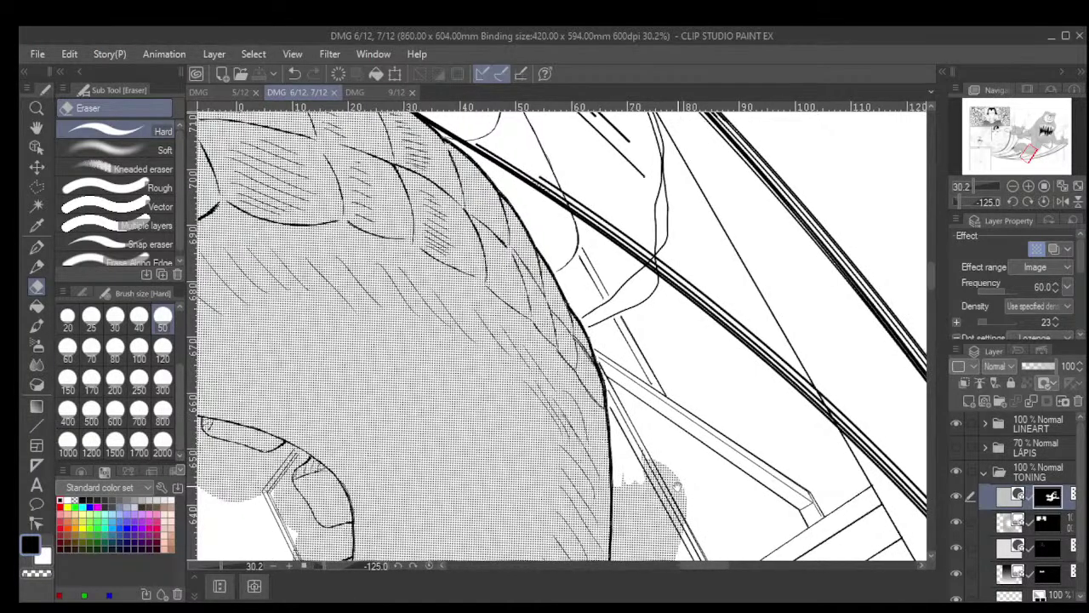
left_click_drag(662, 414, 646, 352)
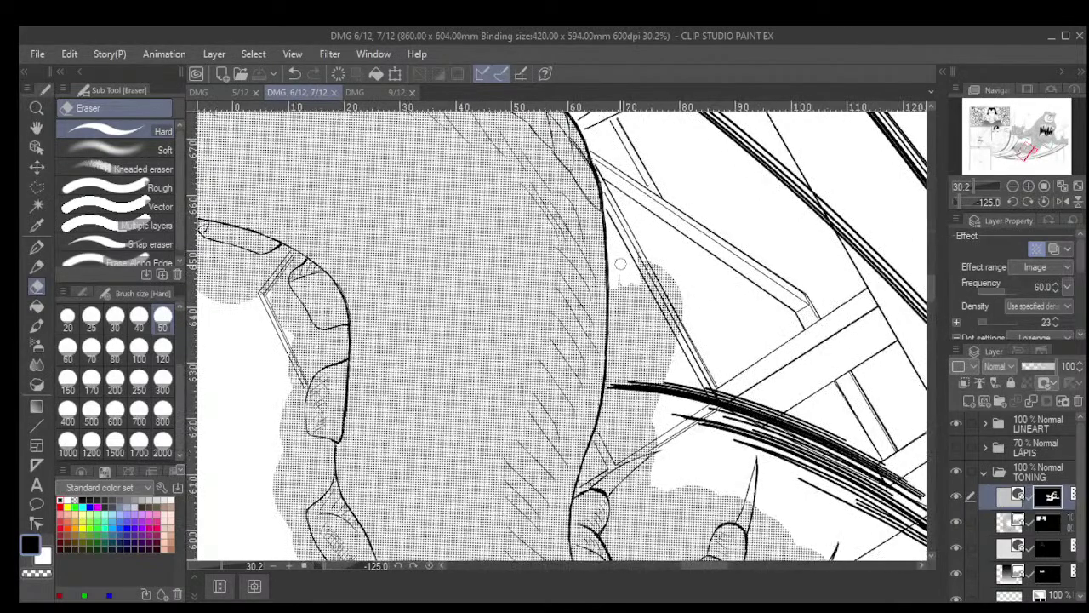
left_click_drag(624, 276, 618, 287)
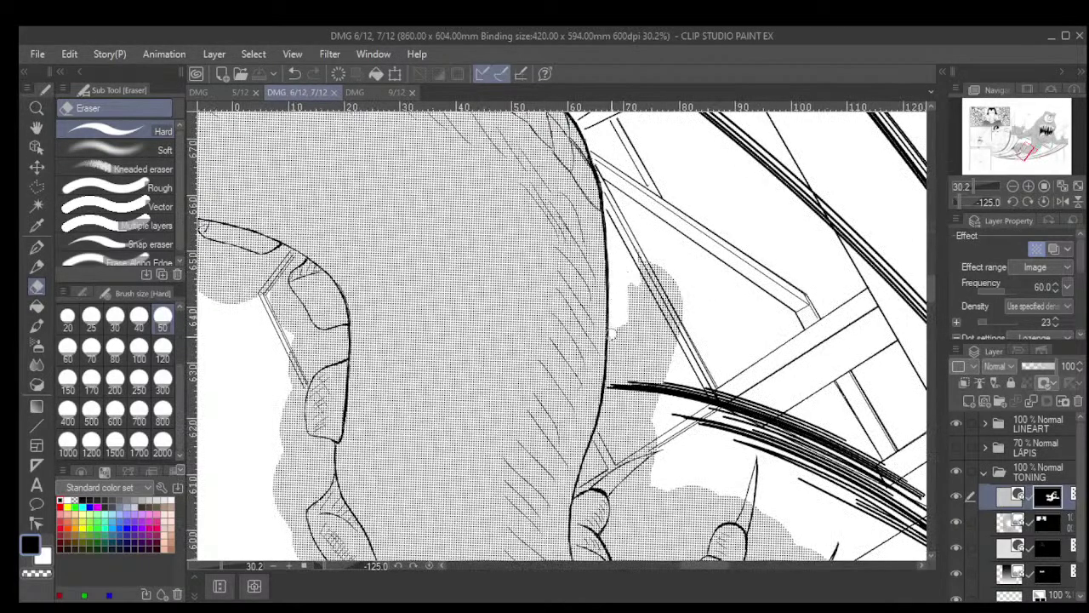
mouse_move(627, 339)
left_mouse_down()
mouse_move(635, 275)
mouse_move(646, 325)
mouse_move(644, 250)
mouse_move(674, 270)
mouse_move(666, 373)
mouse_move(668, 333)
mouse_move(649, 386)
mouse_move(652, 317)
mouse_move(634, 381)
mouse_move(610, 354)
left_mouse_up()
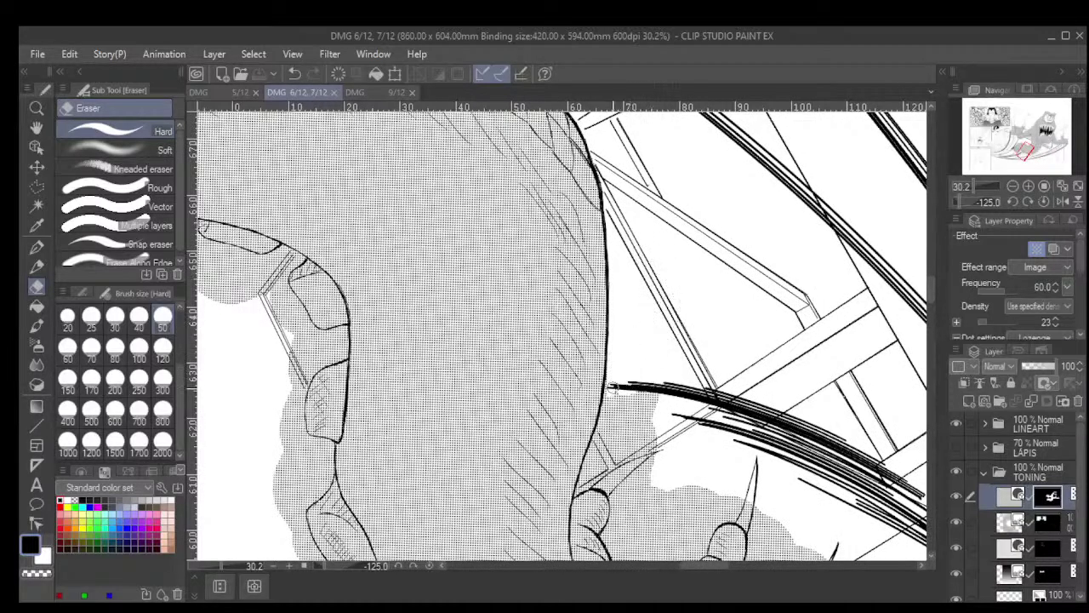
mouse_move(608, 392)
left_mouse_down()
mouse_move(634, 387)
mouse_move(640, 399)
mouse_move(653, 384)
mouse_move(648, 444)
left_mouse_up()
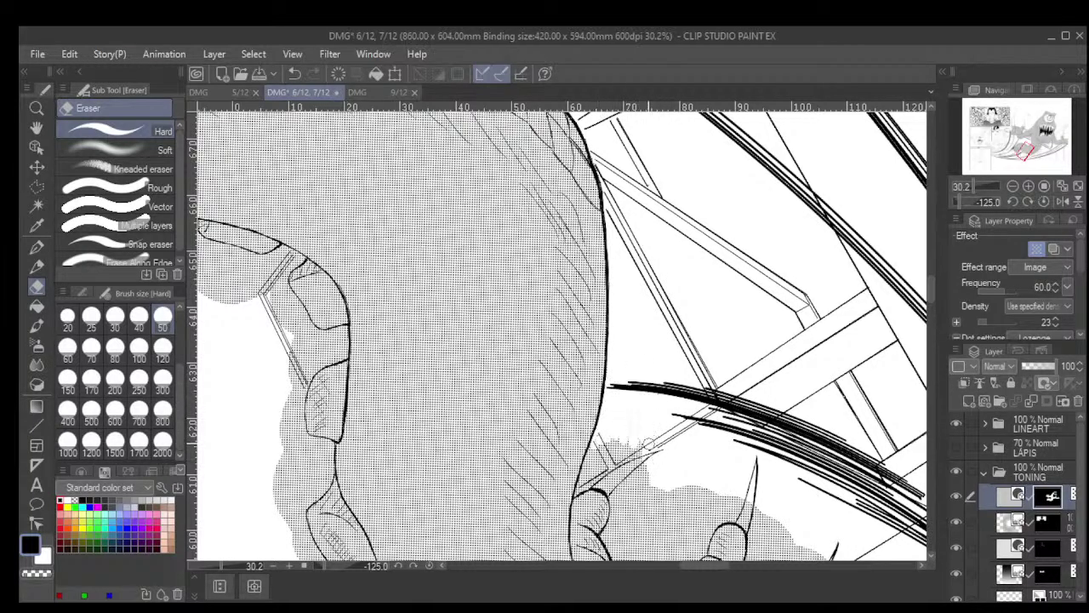
mouse_move(603, 487)
left_mouse_down()
mouse_move(598, 437)
mouse_move(586, 480)
mouse_move(615, 432)
mouse_move(627, 493)
mouse_move(648, 464)
left_mouse_up()
Erase the tone filling the gap between the monster's thumb and index finger, including the patch above the palm
scroll(694, 355, "down", 1)
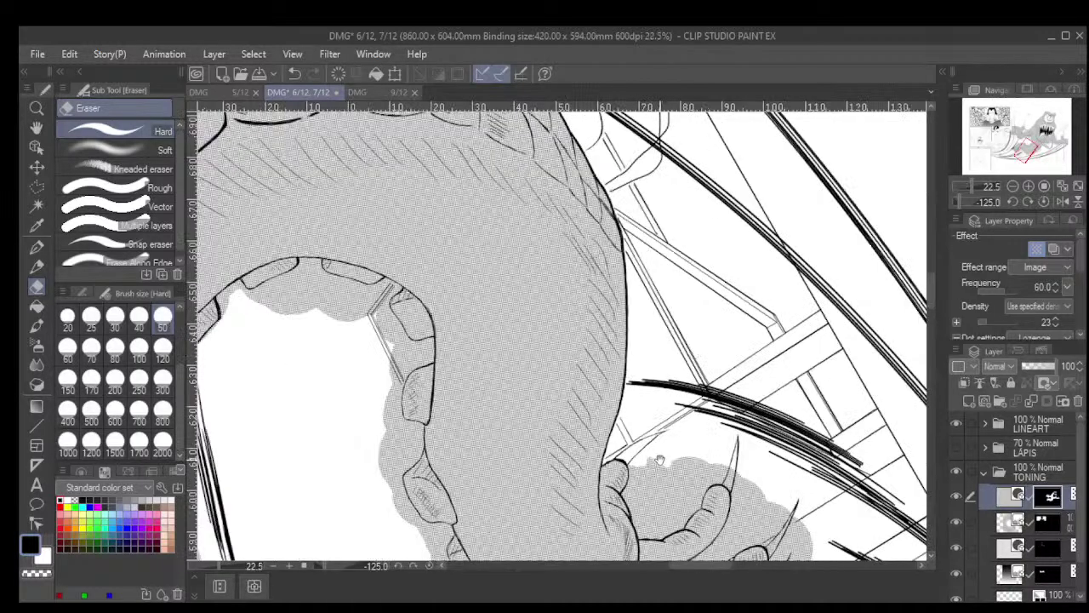
left_click_drag(694, 355, 653, 195)
scroll(613, 348, "up", 1)
scroll(612, 347, "up", 2)
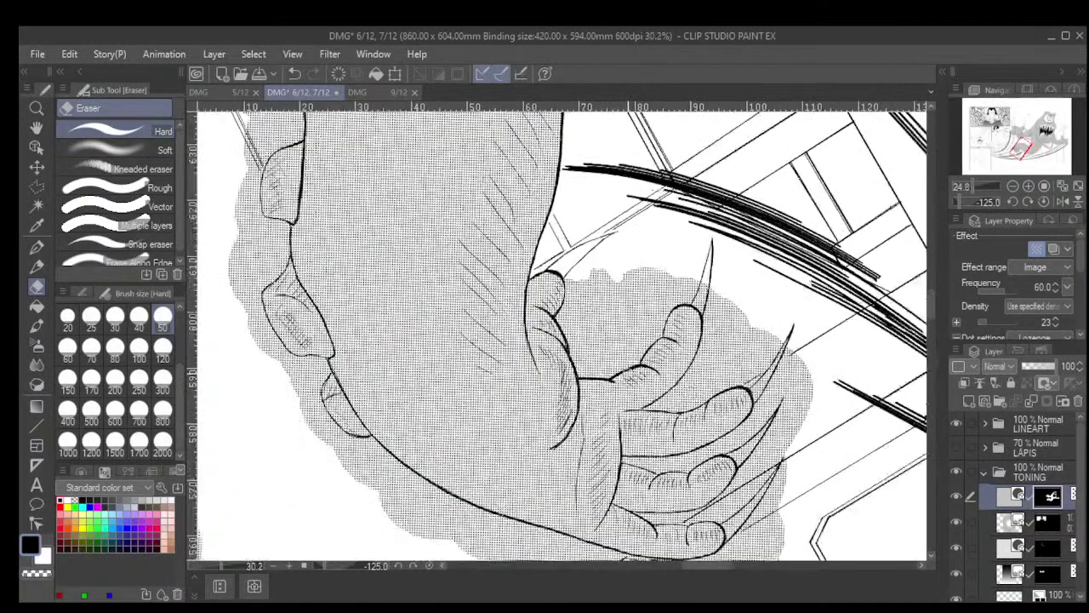
mouse_move(551, 270)
left_mouse_down()
mouse_move(545, 312)
mouse_move(568, 394)
mouse_move(602, 391)
mouse_move(651, 360)
left_mouse_up()
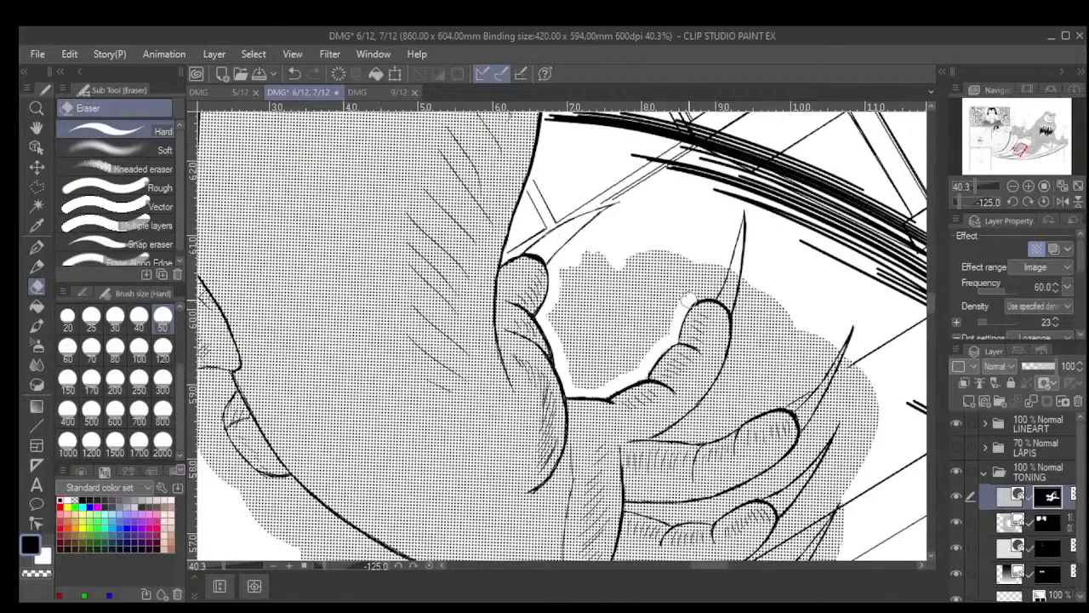
mouse_move(688, 299)
left_mouse_down()
mouse_move(739, 300)
mouse_move(726, 260)
mouse_move(713, 256)
mouse_move(710, 285)
mouse_move(687, 254)
mouse_move(664, 333)
mouse_move(648, 347)
mouse_move(646, 317)
mouse_move(619, 368)
mouse_move(581, 387)
mouse_move(560, 318)
left_mouse_up()
mouse_move(564, 268)
left_mouse_down()
mouse_move(590, 365)
mouse_move(594, 339)
mouse_move(604, 359)
mouse_move(605, 256)
mouse_move(613, 249)
mouse_move(632, 282)
mouse_move(626, 297)
mouse_move(630, 274)
mouse_move(637, 321)
mouse_move(655, 236)
mouse_move(683, 274)
left_mouse_up()
Erase the tone between the index and middle fingers and around the middle finger's claw
scroll(683, 273, "down", 4)
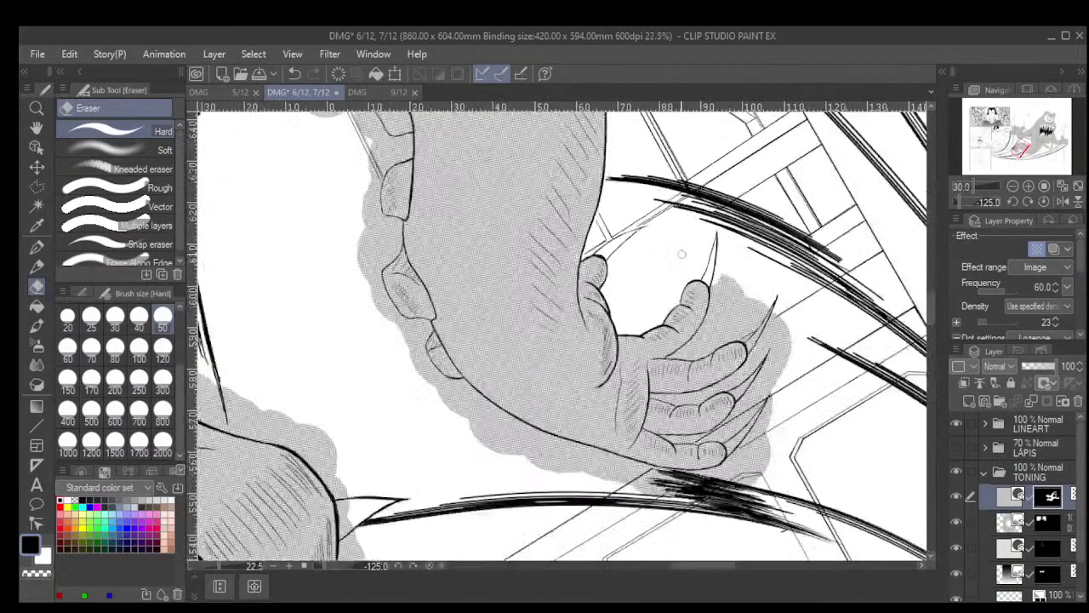
scroll(729, 296, "up", 2)
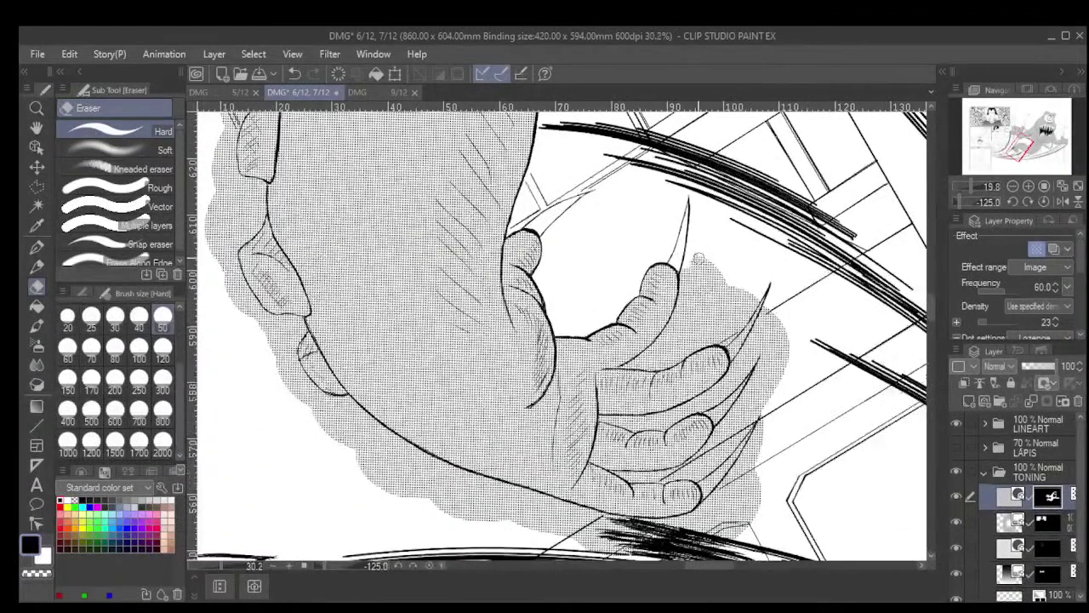
left_click_drag(685, 274, 688, 275)
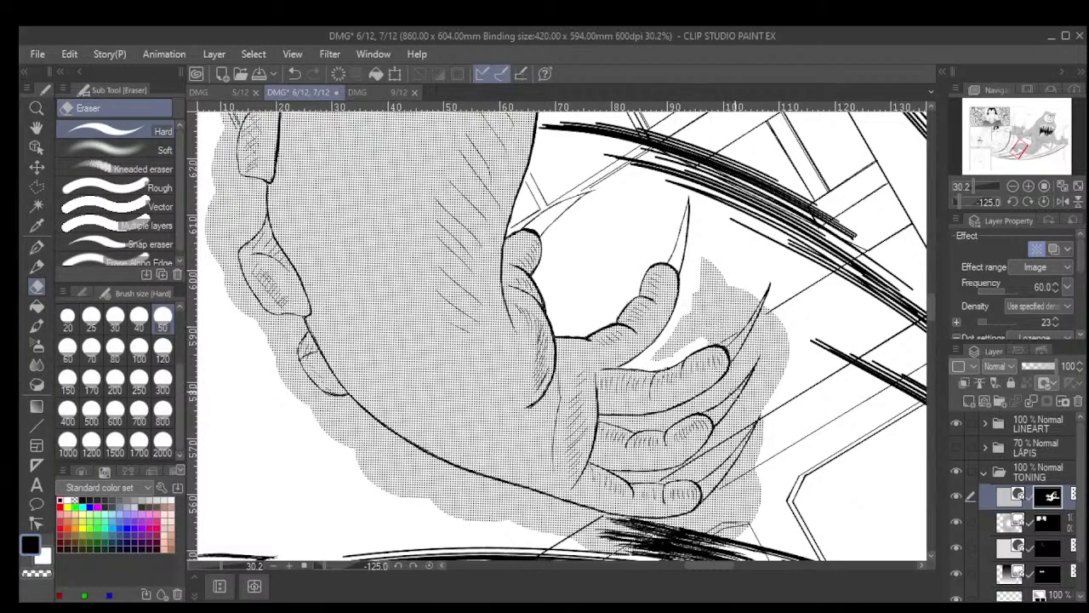
scroll(732, 358, "up", 3)
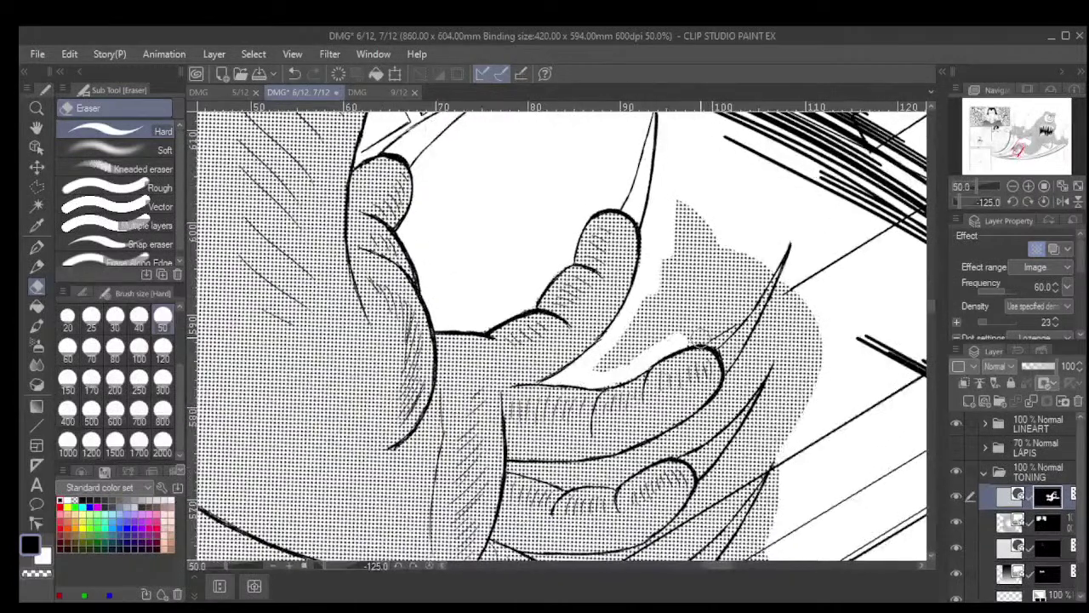
scroll(699, 343, "up", 3)
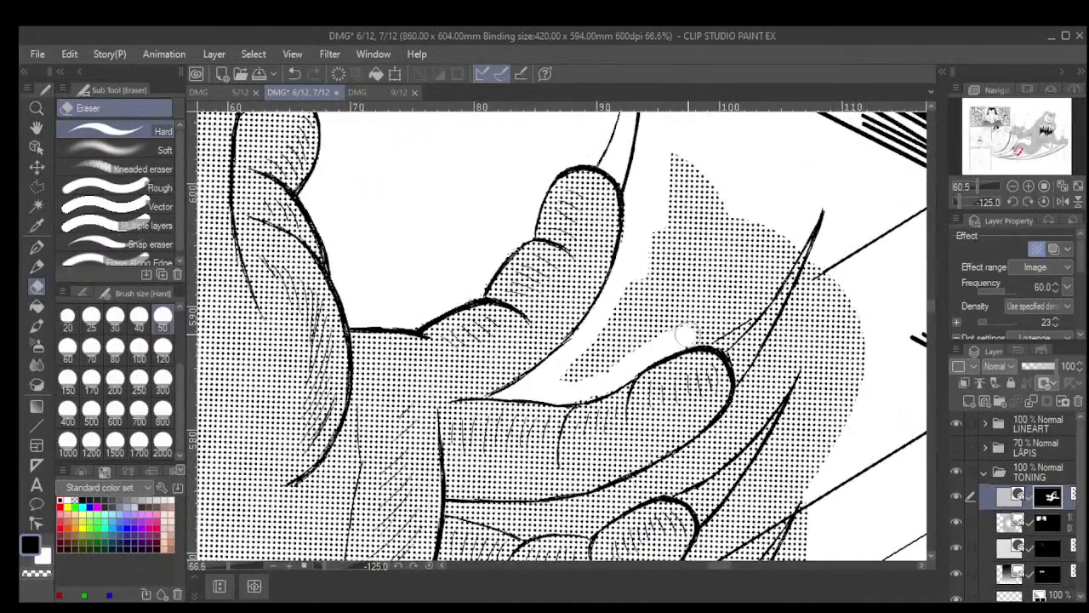
mouse_move(698, 333)
left_mouse_down()
mouse_move(745, 379)
mouse_move(794, 238)
mouse_move(756, 272)
mouse_move(734, 328)
mouse_move(716, 323)
mouse_move(713, 289)
mouse_move(696, 292)
mouse_move(634, 355)
mouse_move(606, 370)
mouse_move(574, 364)
mouse_move(560, 382)
mouse_move(629, 307)
mouse_move(641, 212)
mouse_move(628, 240)
mouse_move(634, 232)
mouse_move(634, 320)
mouse_move(660, 326)
mouse_move(677, 276)
mouse_move(692, 287)
mouse_move(695, 218)
mouse_move(705, 265)
mouse_move(728, 291)
mouse_move(745, 287)
mouse_move(788, 248)
left_mouse_up()
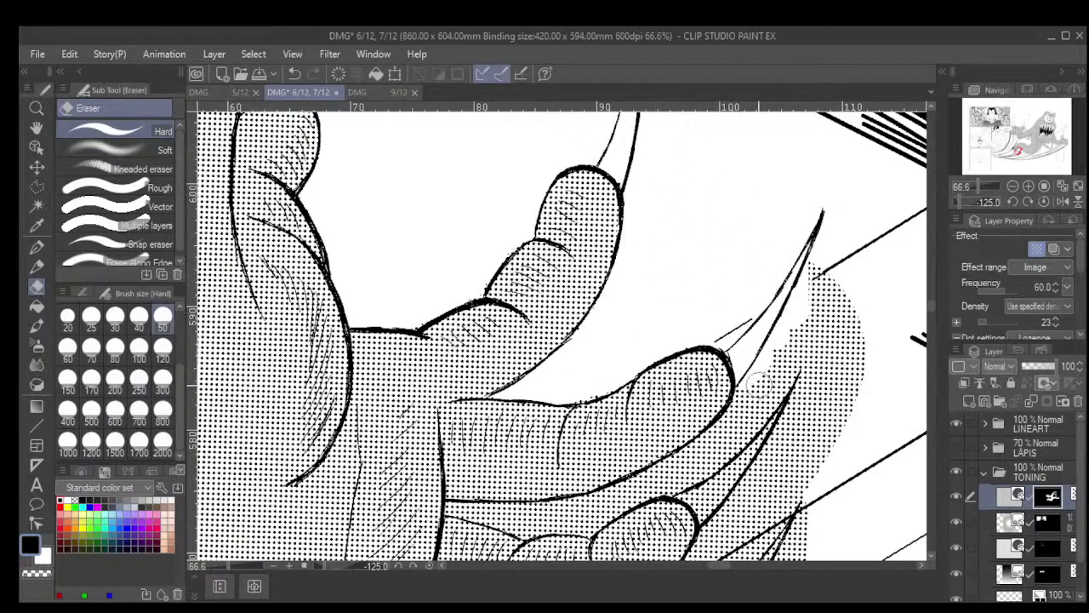
Erase the tone between the middle and ring fingers and around the ring finger's claw, up to the little finger
mouse_move(746, 402)
left_mouse_down()
mouse_move(825, 260)
mouse_move(856, 292)
mouse_move(819, 362)
mouse_move(719, 449)
mouse_move(735, 411)
mouse_move(708, 458)
mouse_move(798, 437)
mouse_move(817, 344)
mouse_move(789, 221)
mouse_move(719, 136)
left_mouse_up()
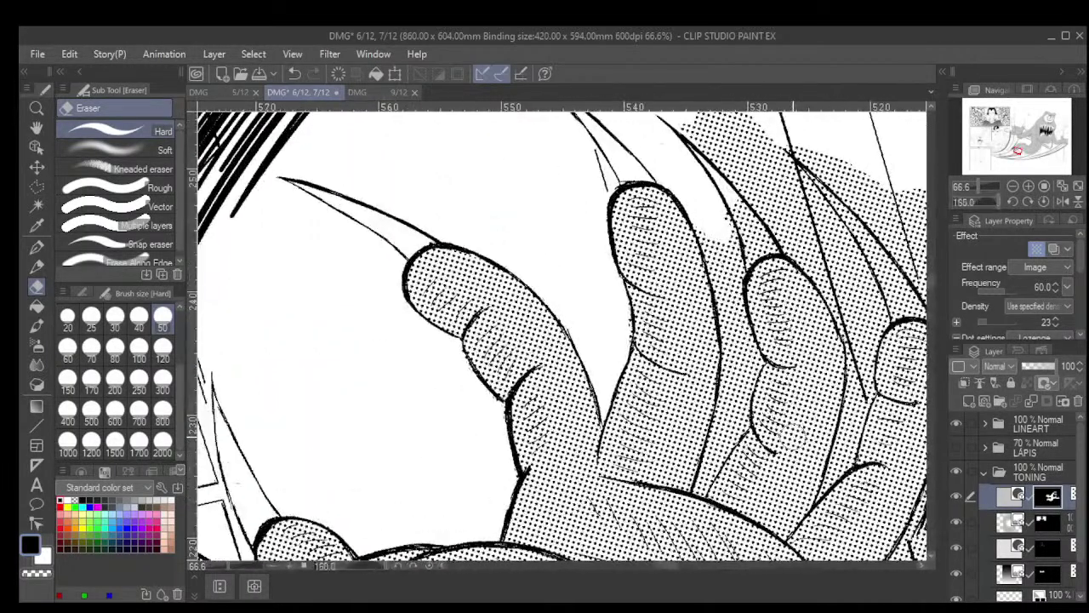
mouse_move(771, 272)
left_mouse_down()
mouse_move(722, 223)
mouse_move(728, 251)
mouse_move(698, 221)
mouse_move(737, 298)
mouse_move(722, 281)
mouse_move(750, 366)
mouse_move(752, 349)
mouse_move(732, 356)
mouse_move(733, 407)
mouse_move(746, 368)
mouse_move(739, 422)
mouse_move(725, 405)
mouse_move(722, 447)
mouse_move(702, 481)
mouse_move(720, 404)
mouse_move(725, 434)
mouse_move(766, 414)
mouse_move(788, 431)
mouse_move(721, 418)
mouse_move(747, 360)
mouse_move(730, 389)
mouse_move(737, 409)
left_mouse_up()
scroll(737, 409, "down", 2)
mouse_move(733, 255)
left_mouse_down()
mouse_move(738, 290)
mouse_move(757, 293)
mouse_move(741, 304)
mouse_move(788, 299)
mouse_move(689, 203)
mouse_move(698, 181)
mouse_move(742, 195)
mouse_move(803, 299)
mouse_move(784, 292)
mouse_move(803, 321)
mouse_move(777, 302)
mouse_move(821, 349)
left_mouse_up()
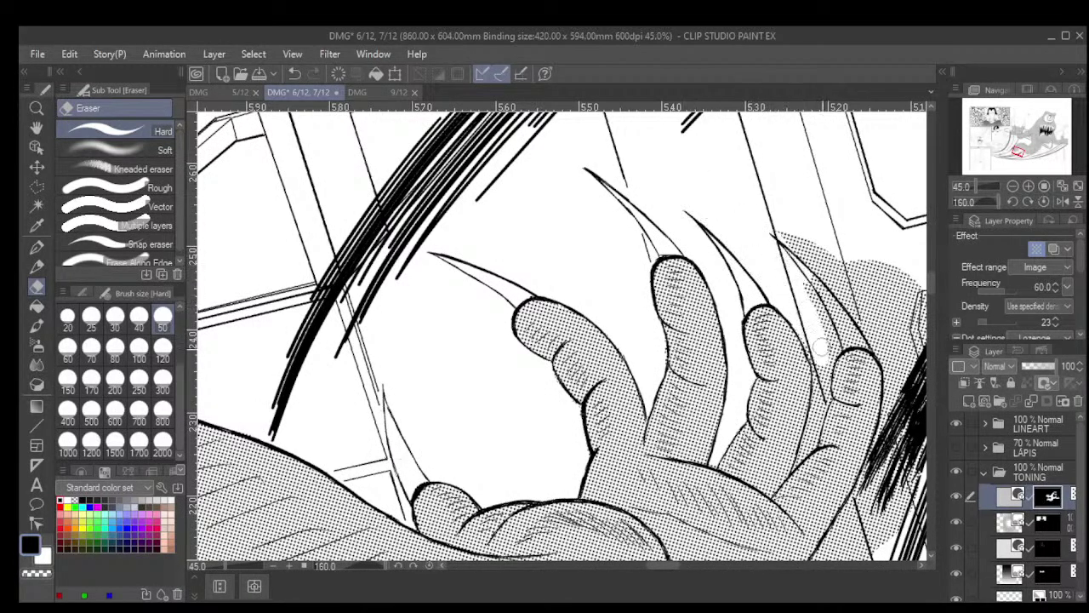
Set the eraser size to 30 and clear the tone between the ring and little fingers and around the little finger's claw
scroll(821, 347, "up", 2)
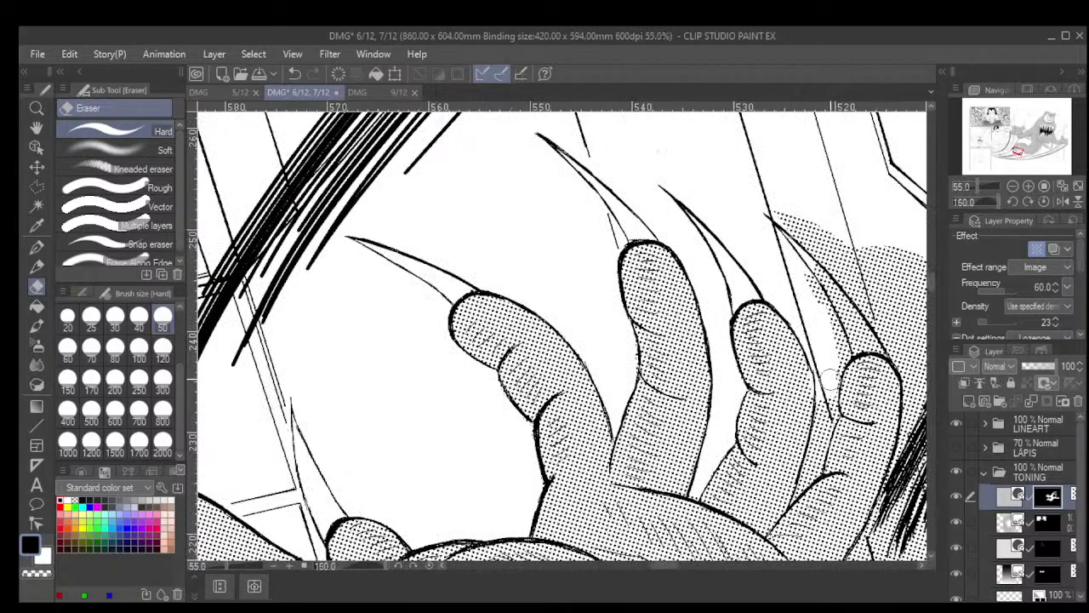
scroll(825, 381, "up", 1)
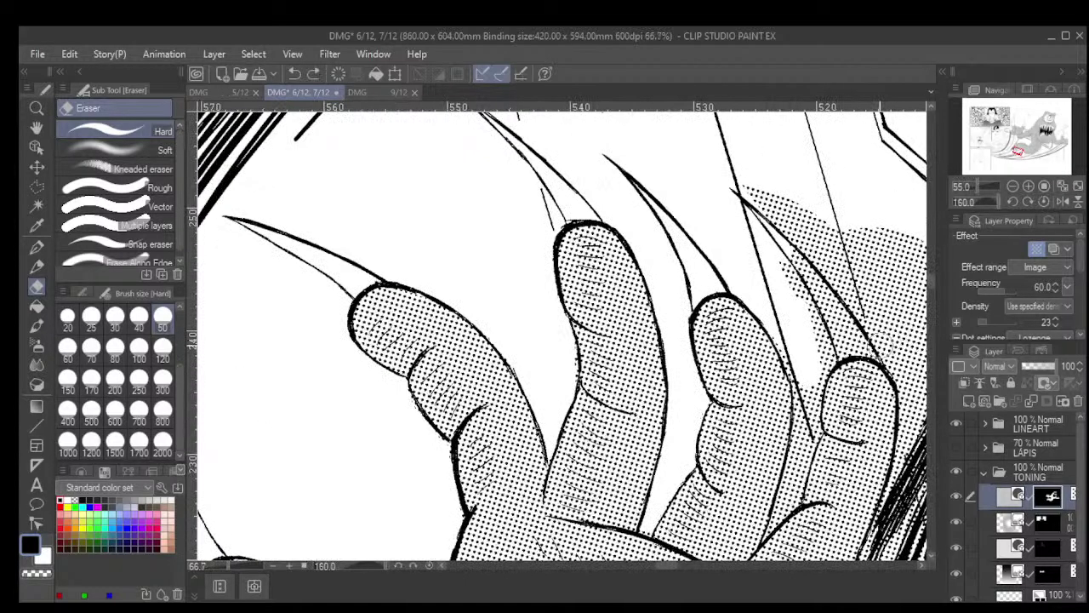
left_click(115, 319)
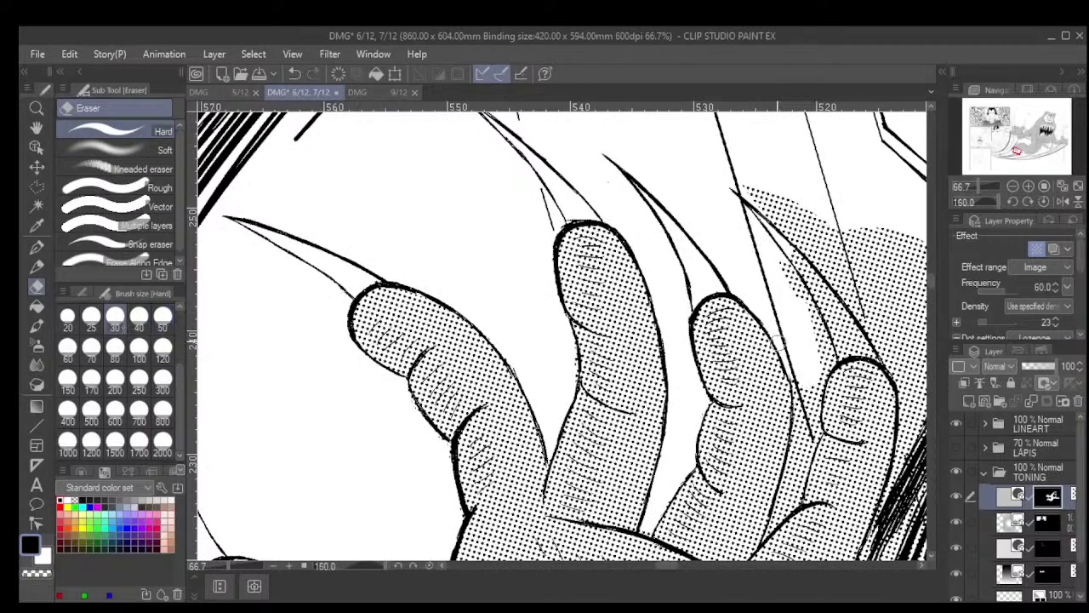
mouse_move(791, 361)
left_mouse_down()
mouse_move(805, 414)
mouse_move(817, 393)
mouse_move(817, 427)
mouse_move(795, 447)
mouse_move(811, 435)
mouse_move(782, 509)
left_mouse_up()
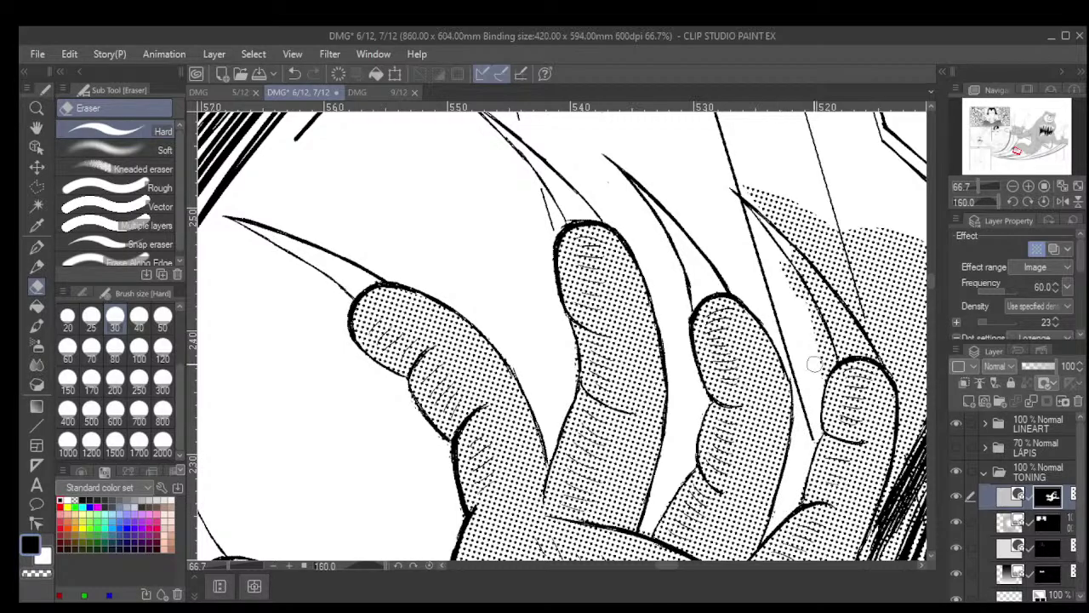
mouse_move(818, 378)
left_mouse_down()
mouse_move(818, 314)
mouse_move(845, 342)
mouse_move(788, 268)
left_mouse_up()
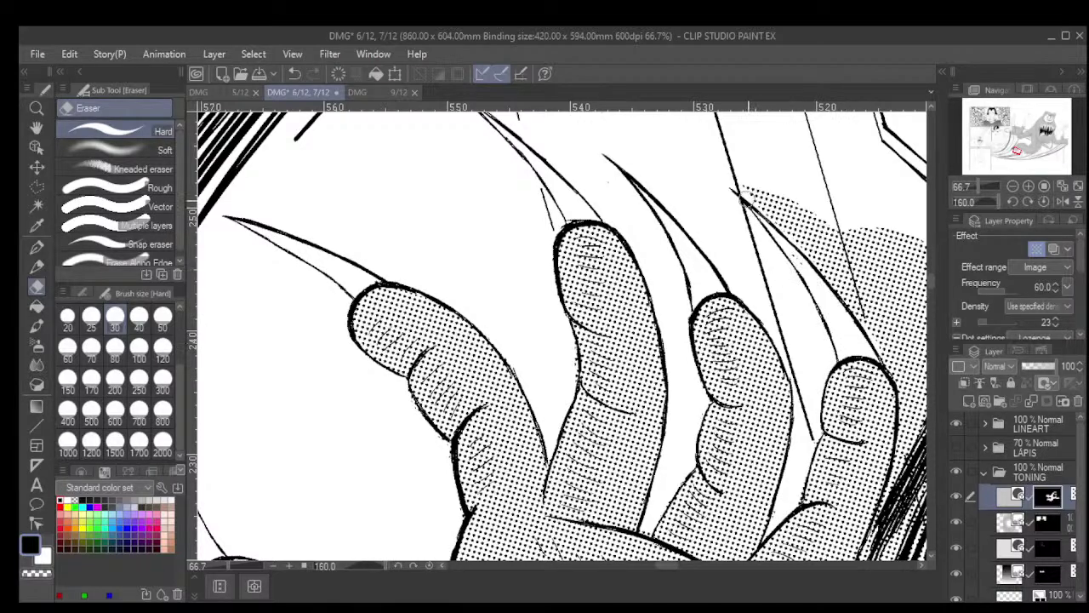
mouse_move(749, 197)
left_mouse_down()
mouse_move(801, 203)
mouse_move(844, 271)
left_mouse_up()
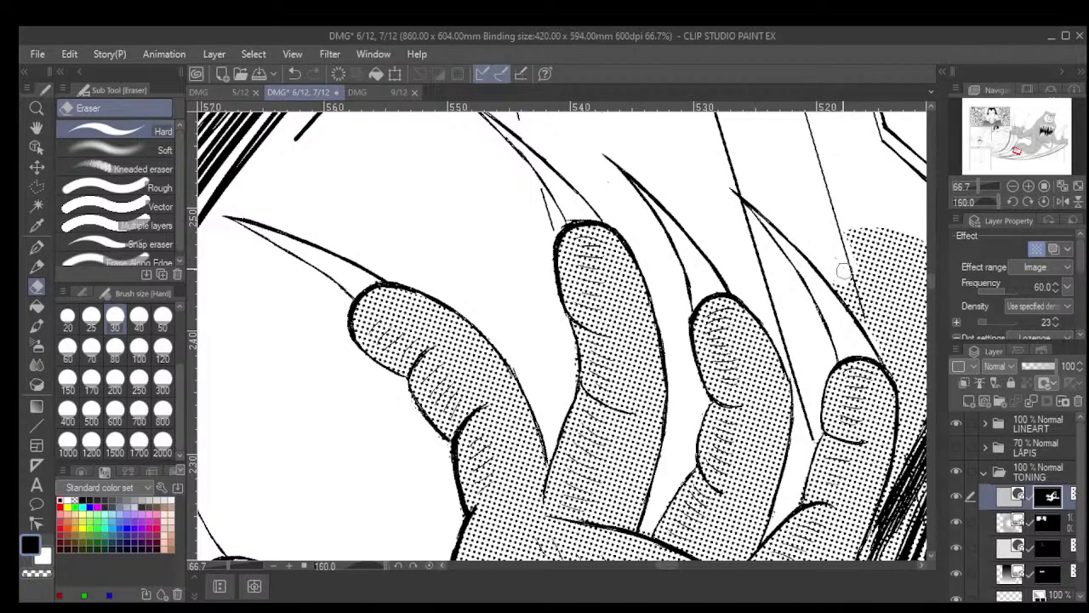
Set the eraser size to 50 and erase the tone between the little finger's outer edge and the dense black speed strokes
scroll(844, 270, "down", 4)
left_click_drag(693, 309, 553, 310)
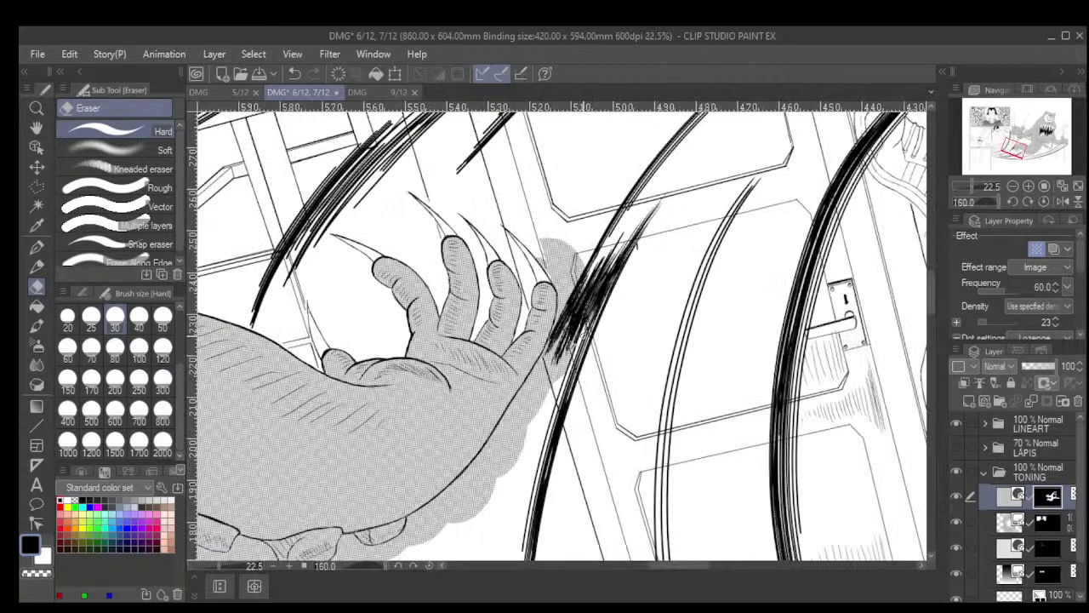
key("asciicircum")
key("bracketright")
key("bracketright")
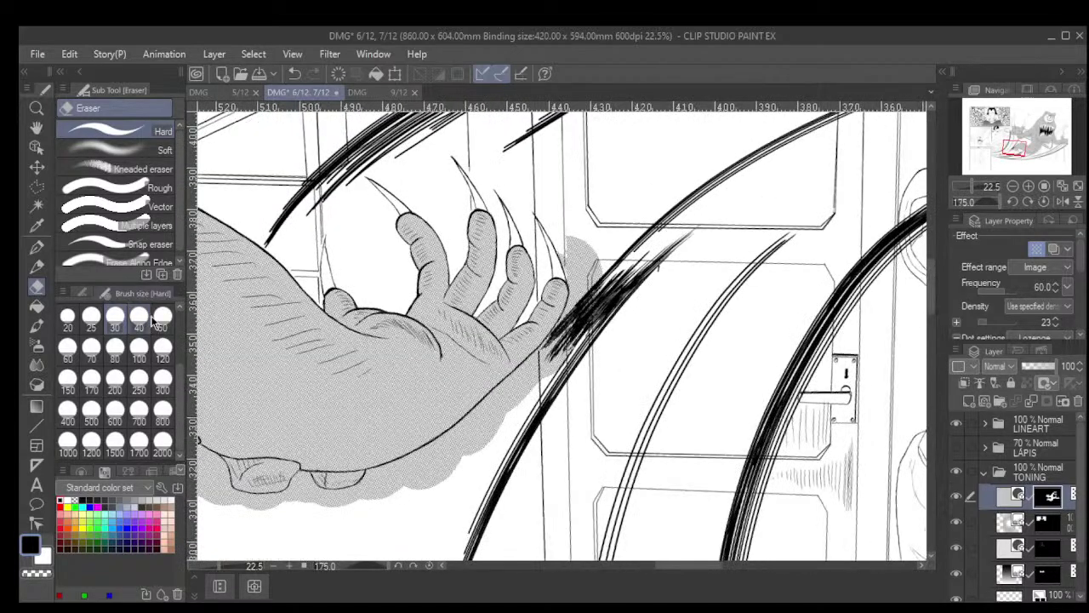
scroll(608, 320, "up", 4)
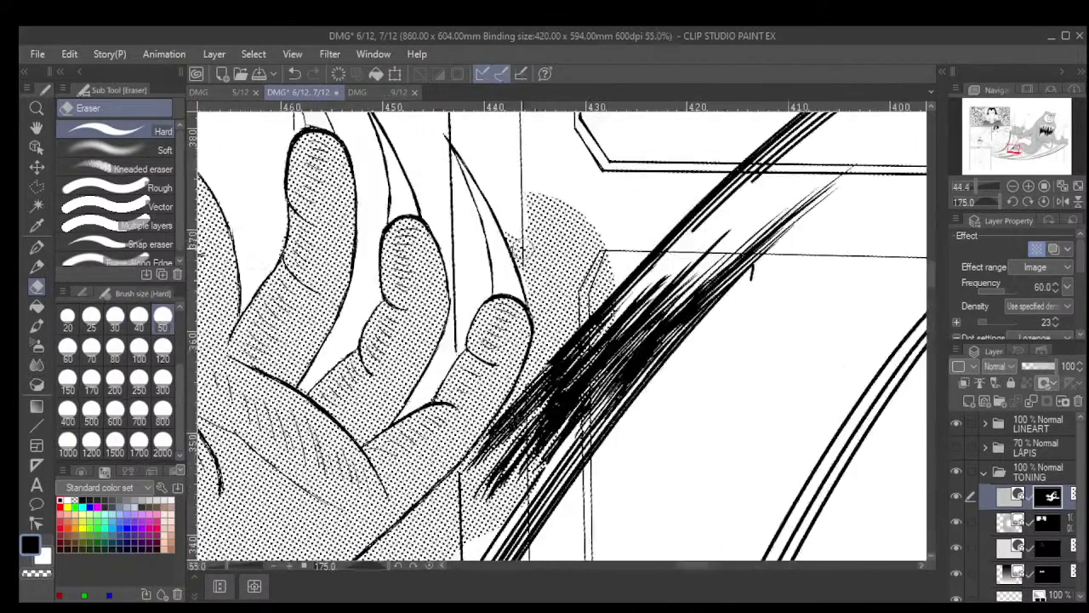
mouse_move(510, 226)
left_mouse_down()
mouse_move(543, 334)
mouse_move(520, 180)
mouse_move(603, 306)
mouse_move(578, 201)
mouse_move(599, 268)
mouse_move(597, 361)
mouse_move(611, 237)
mouse_move(600, 231)
mouse_move(583, 369)
mouse_move(558, 296)
mouse_move(543, 310)
mouse_move(534, 393)
mouse_move(515, 417)
mouse_move(528, 374)
mouse_move(511, 408)
mouse_move(542, 387)
mouse_move(525, 464)
mouse_move(534, 485)
mouse_move(571, 430)
mouse_move(514, 432)
left_mouse_up()
mouse_move(522, 390)
left_mouse_down()
mouse_move(455, 494)
mouse_move(476, 510)
mouse_move(512, 475)
left_mouse_up()
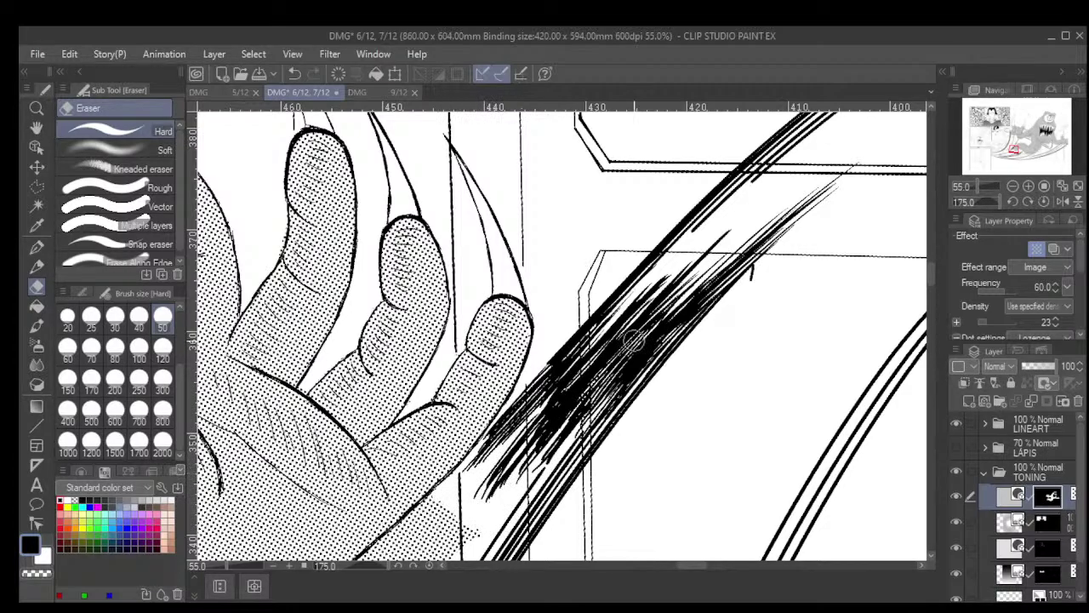
Erase the tone spilling past the raised hand's outer palm and wrist edge, from below the little finger to the forearm's first underside plate
scroll(647, 340, "down", 5)
scroll(655, 317, "down", 2)
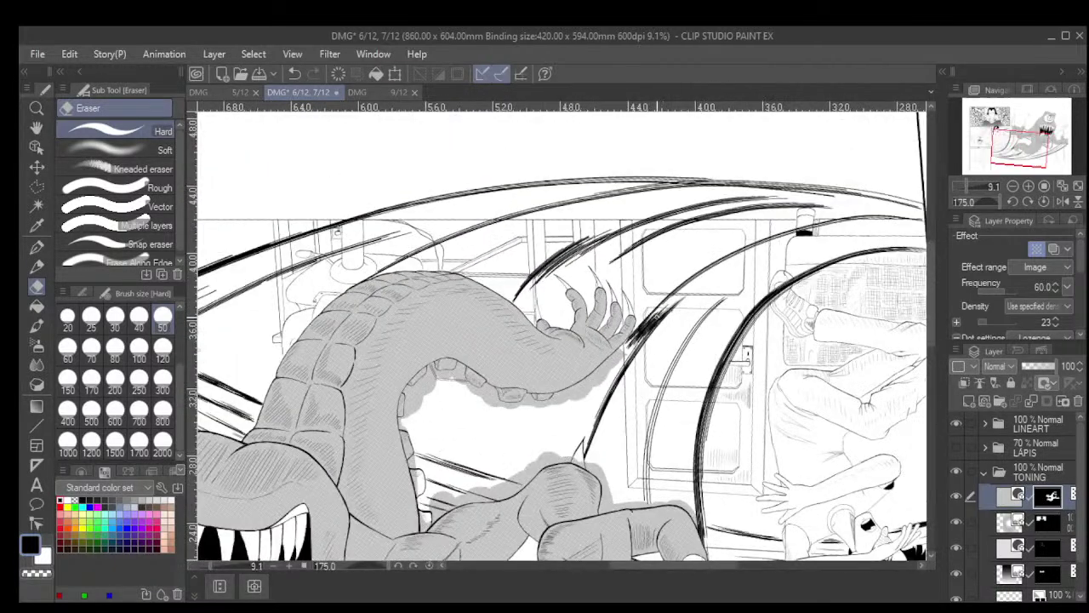
scroll(702, 340, "down", 2)
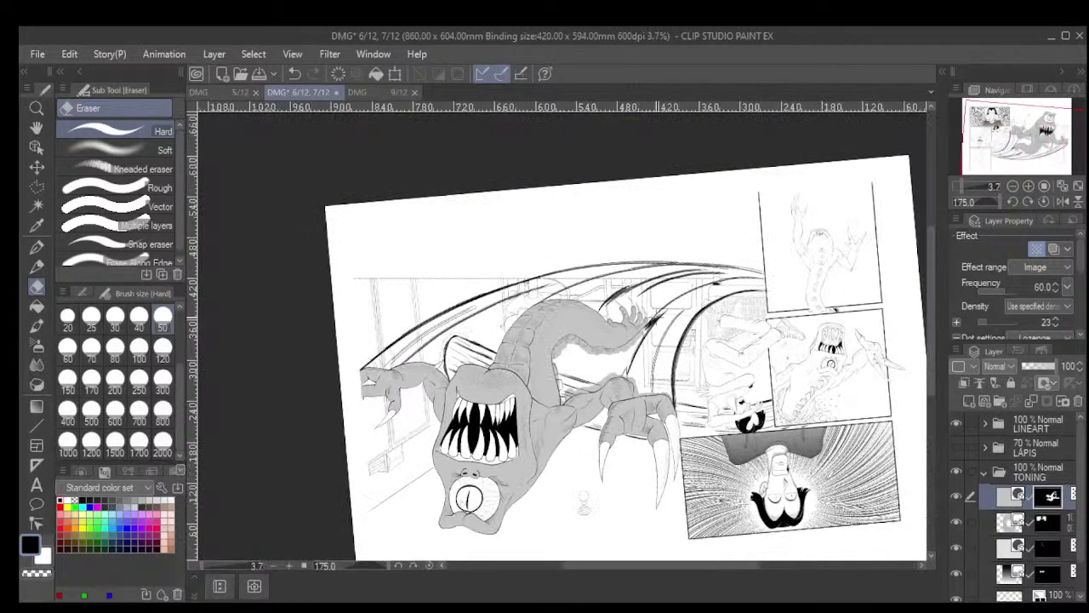
key("minus")
key("minus")
key("minus")
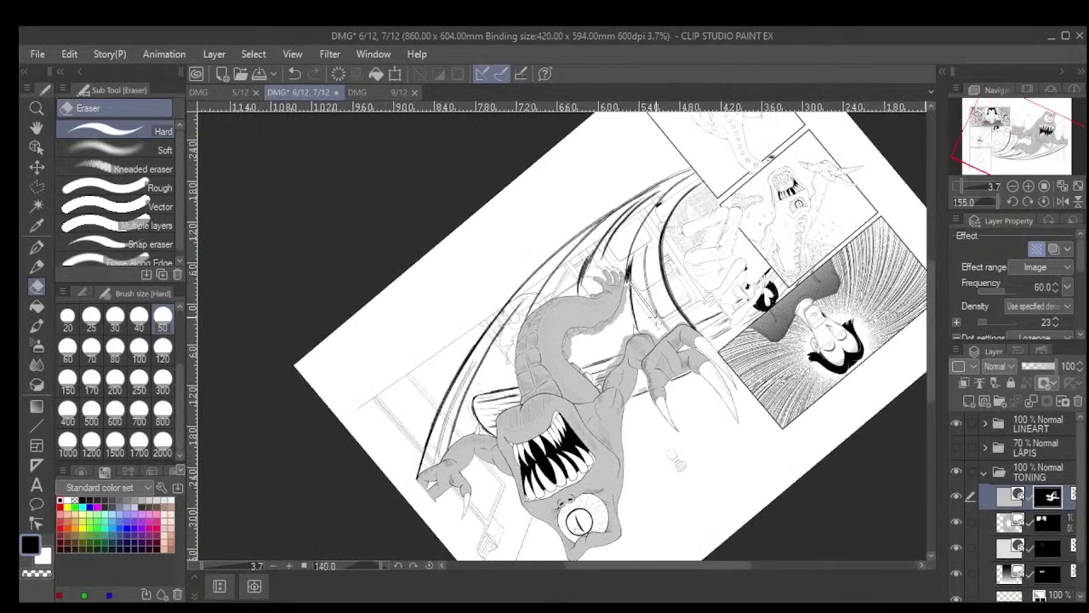
scroll(672, 353, "up", 5)
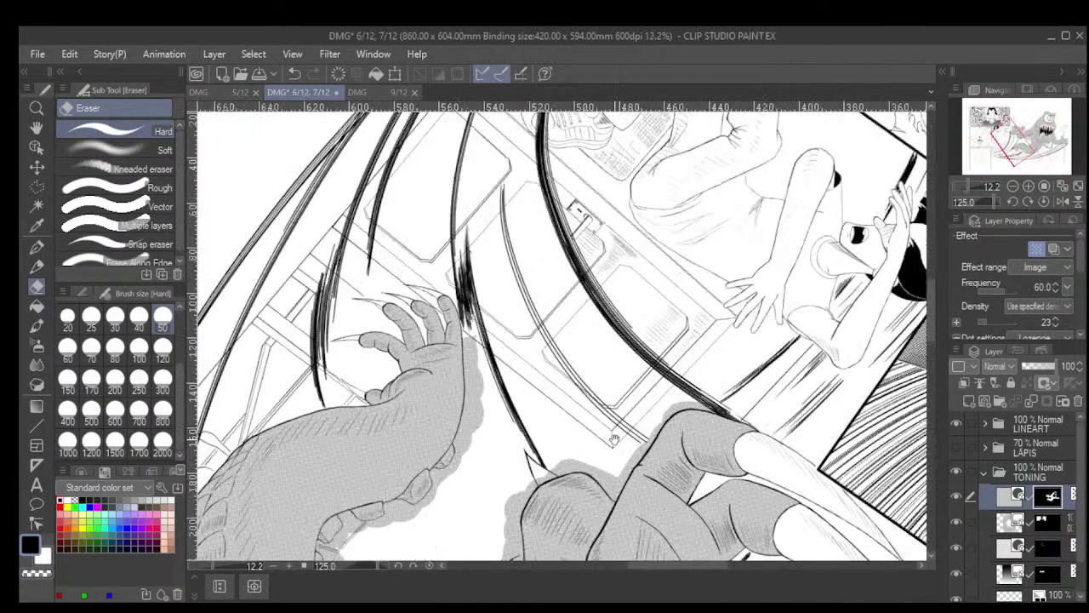
left_click_drag(614, 438, 653, 368)
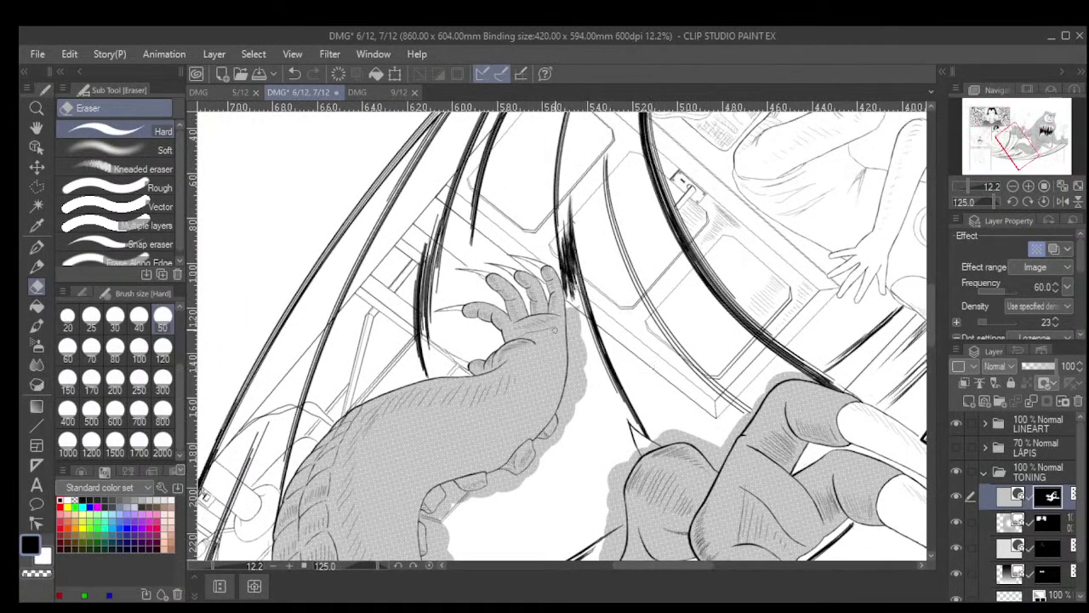
scroll(553, 330, "up", 3)
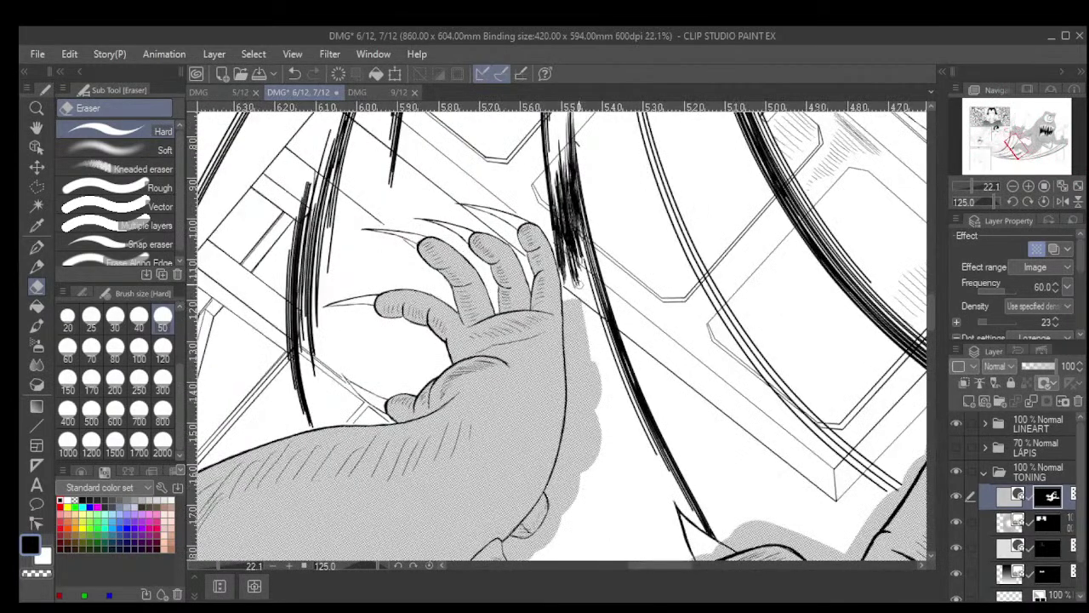
scroll(565, 302, "up", 2)
scroll(565, 302, "up", 1)
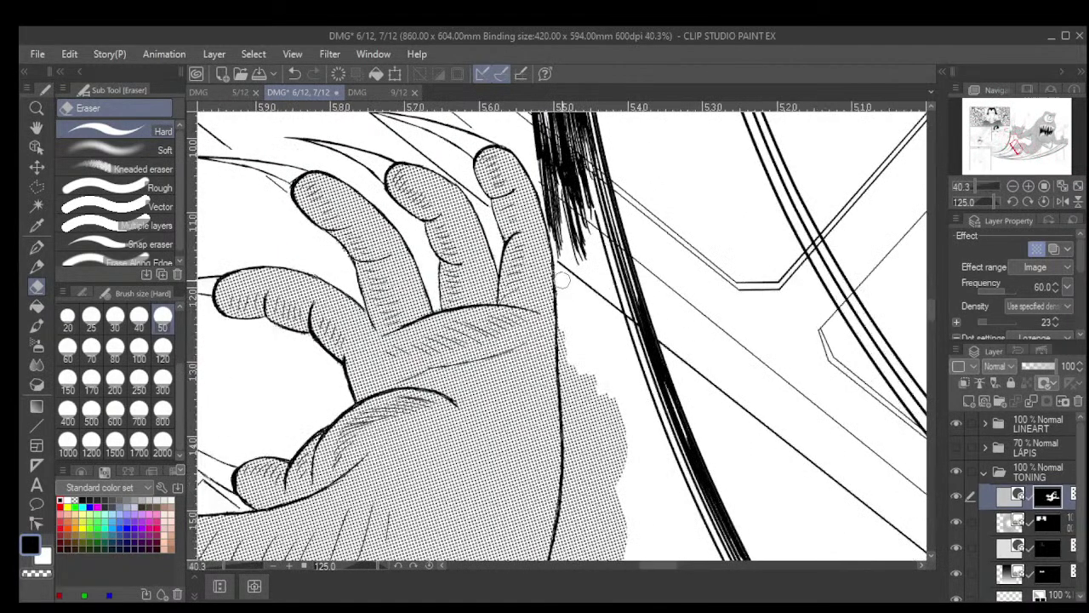
mouse_move(567, 349)
left_mouse_down()
mouse_move(563, 319)
mouse_move(566, 401)
mouse_move(574, 349)
mouse_move(622, 450)
mouse_move(624, 412)
mouse_move(664, 401)
mouse_move(682, 428)
mouse_move(691, 396)
mouse_move(733, 359)
mouse_move(734, 296)
left_mouse_up()
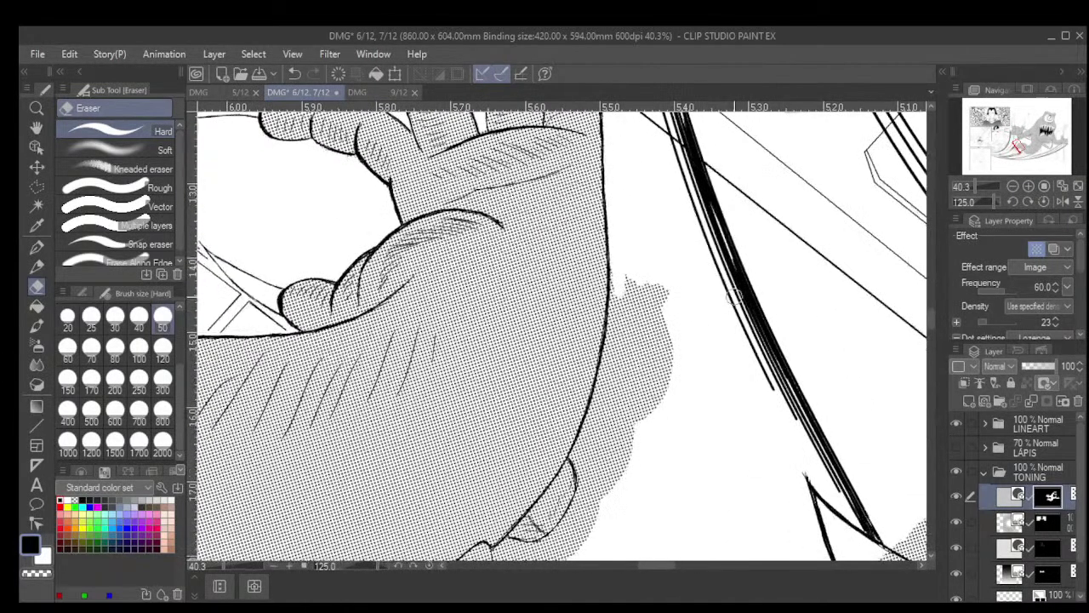
mouse_move(631, 268)
left_mouse_down()
mouse_move(622, 299)
mouse_move(615, 261)
mouse_move(586, 432)
left_mouse_up()
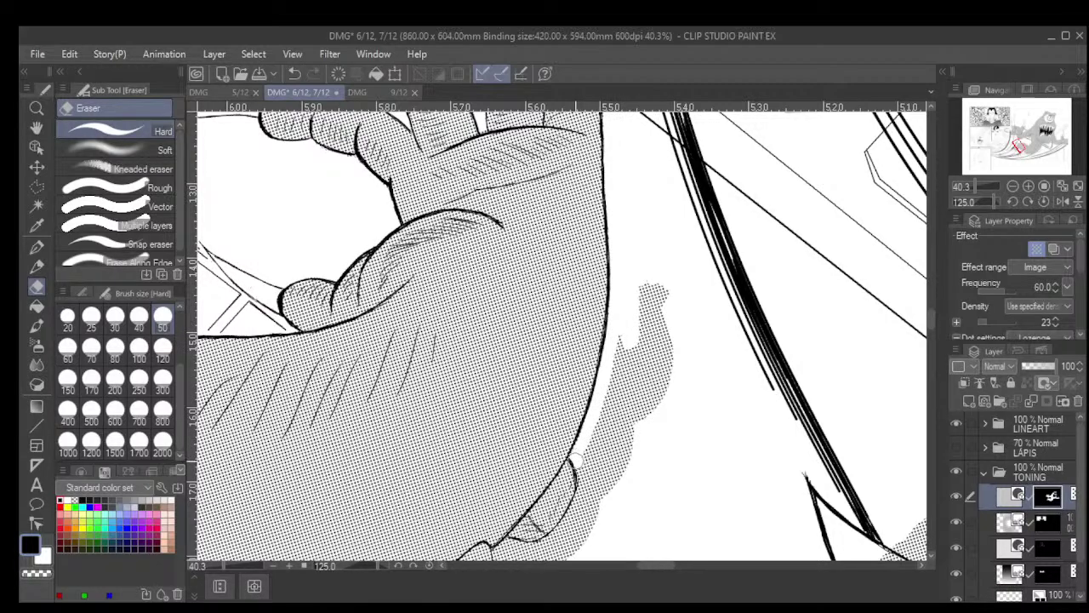
mouse_move(588, 483)
left_mouse_down()
mouse_move(588, 444)
mouse_move(630, 325)
mouse_move(625, 299)
mouse_move(616, 331)
mouse_move(636, 308)
mouse_move(645, 347)
mouse_move(651, 280)
mouse_move(663, 280)
mouse_move(668, 386)
mouse_move(662, 322)
mouse_move(649, 387)
mouse_move(635, 354)
mouse_move(626, 368)
mouse_move(629, 410)
mouse_move(653, 371)
mouse_move(653, 418)
mouse_move(597, 456)
mouse_move(613, 437)
mouse_move(622, 496)
left_mouse_up()
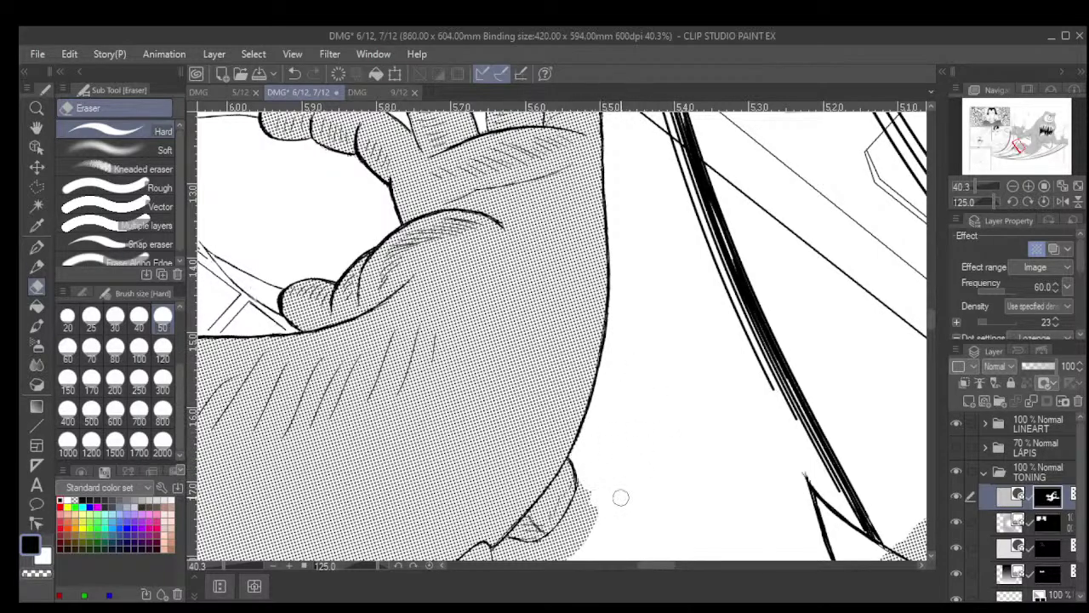
Erase the tone around the outer contours of the first two underside plates of the forearm and in the gap between them
scroll(697, 360, "down", 1)
scroll(688, 417, "up", 1)
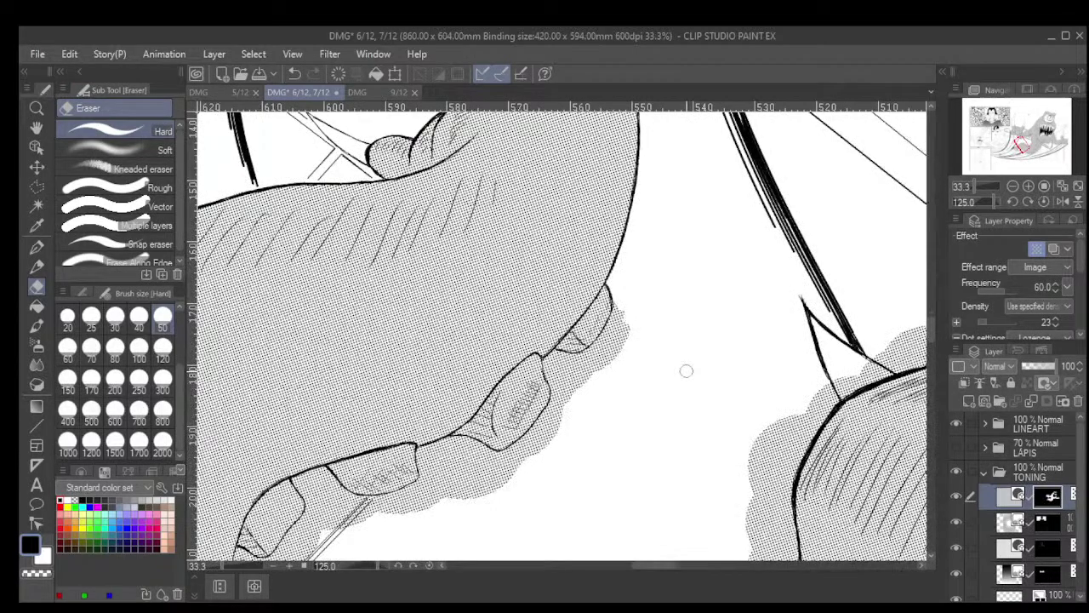
scroll(614, 303, "up", 2)
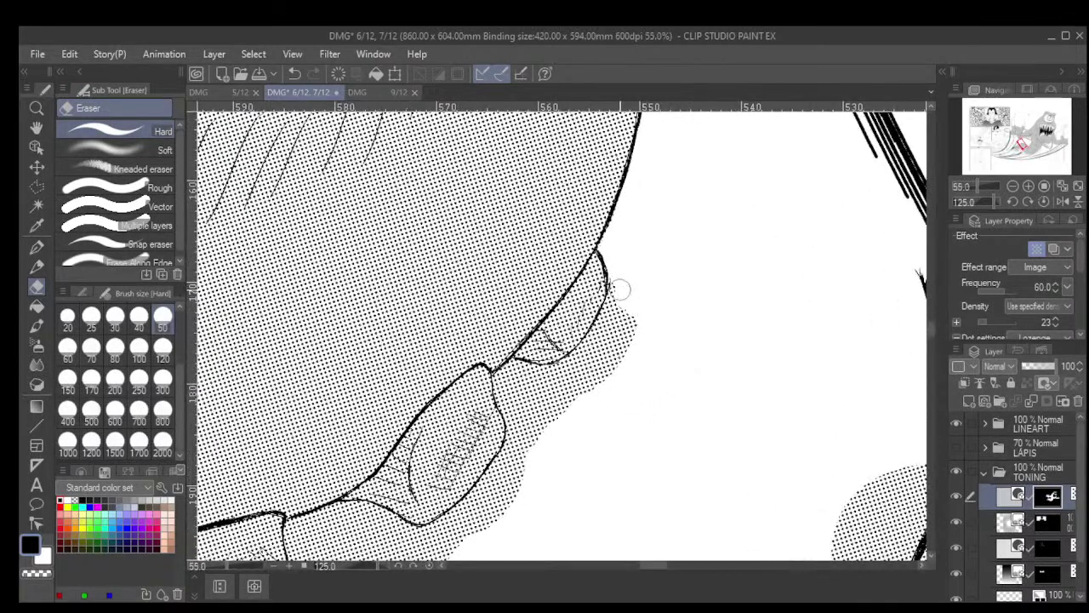
mouse_move(615, 304)
left_mouse_down()
mouse_move(571, 362)
mouse_move(585, 346)
mouse_move(577, 383)
mouse_move(640, 308)
left_mouse_up()
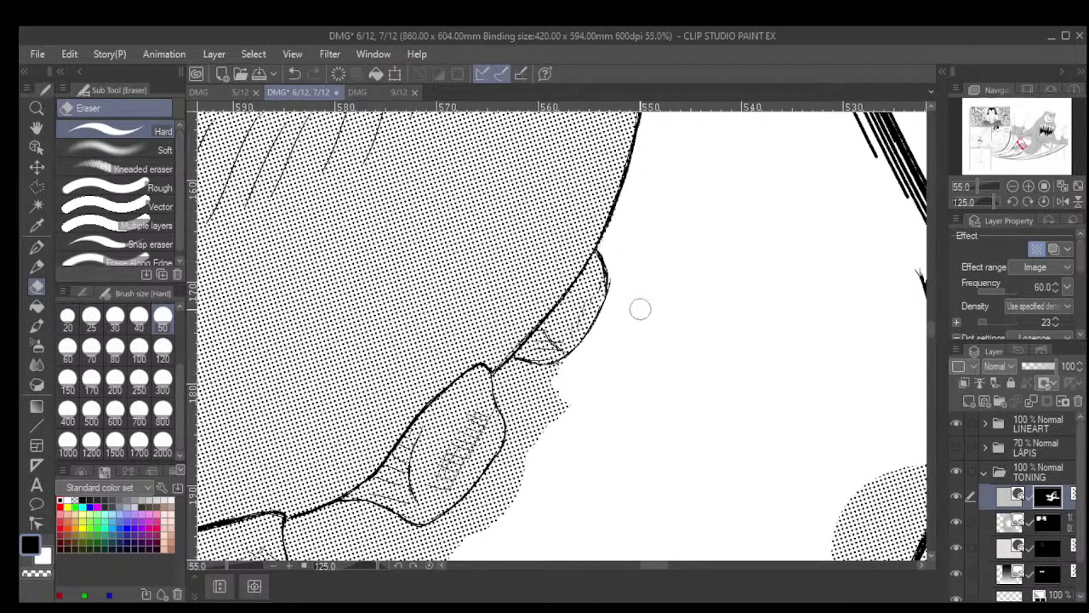
mouse_move(533, 376)
left_mouse_down()
mouse_move(553, 373)
mouse_move(511, 368)
mouse_move(503, 387)
mouse_move(519, 426)
mouse_move(536, 421)
mouse_move(546, 381)
left_mouse_up()
mouse_move(527, 434)
left_mouse_down()
mouse_move(505, 481)
mouse_move(504, 462)
mouse_move(470, 510)
mouse_move(436, 531)
mouse_move(453, 516)
mouse_move(442, 526)
mouse_move(461, 539)
mouse_move(482, 527)
mouse_move(522, 466)
left_mouse_up()
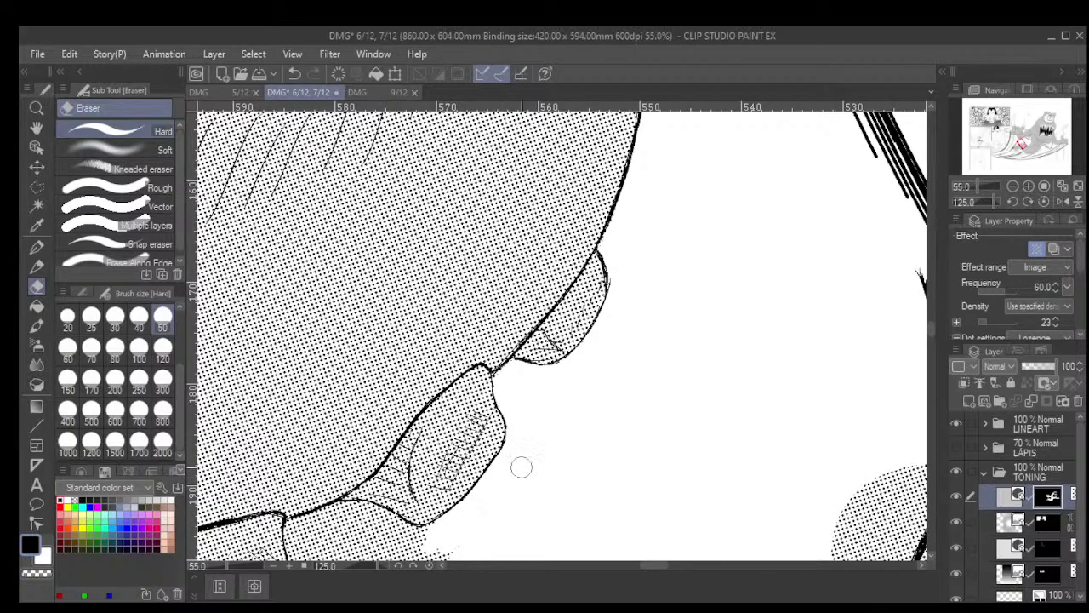
Erase the tone inside the forearm's first two underside plates, leaving them white against the toned arm
scroll(553, 444, "down", 5)
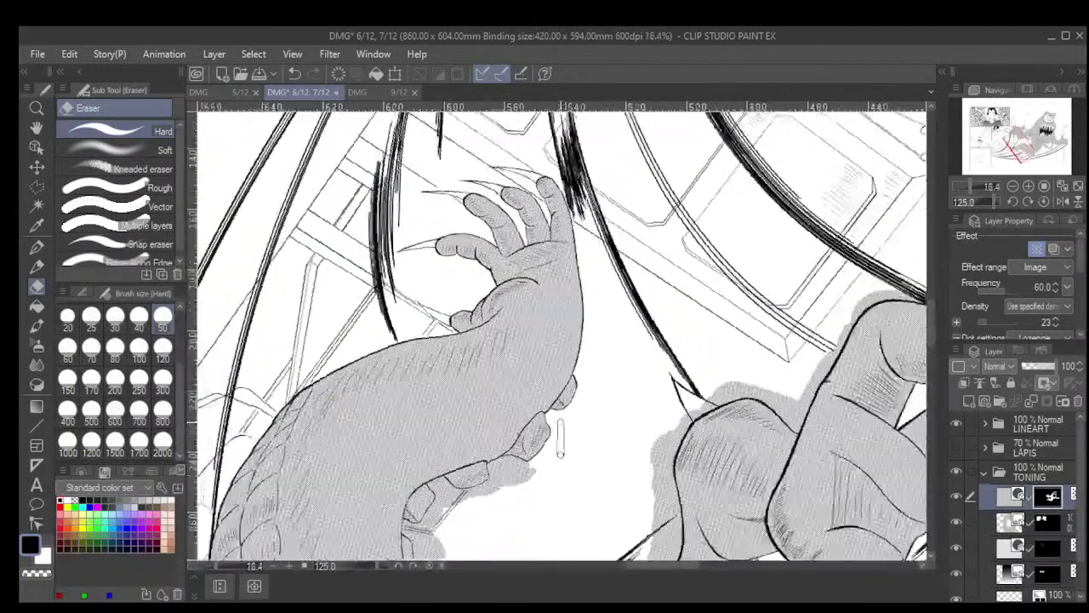
left_click_drag(638, 428, 608, 477)
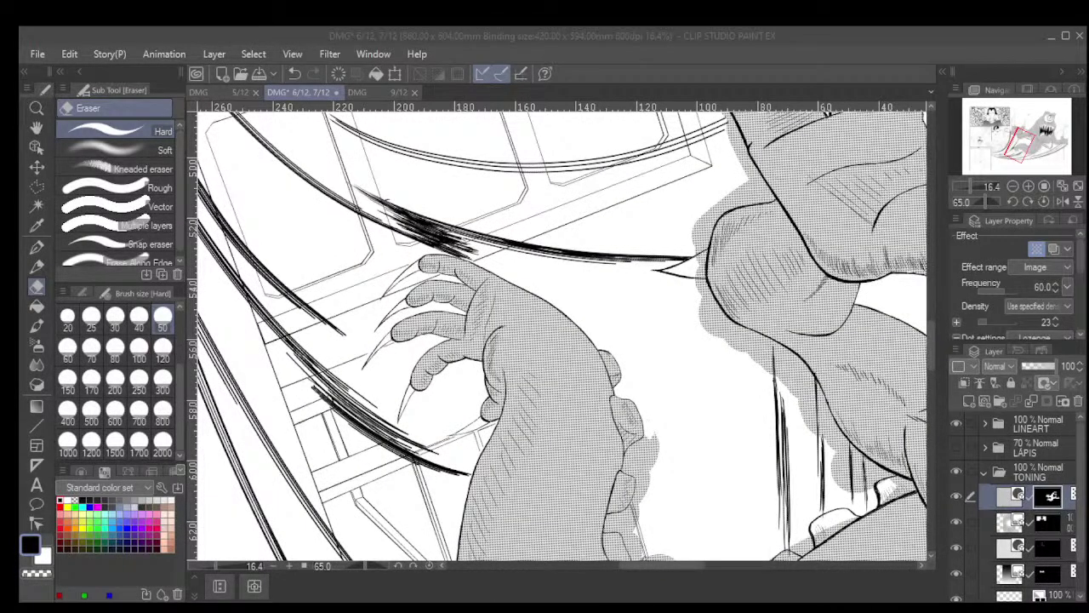
left_click(500, 582)
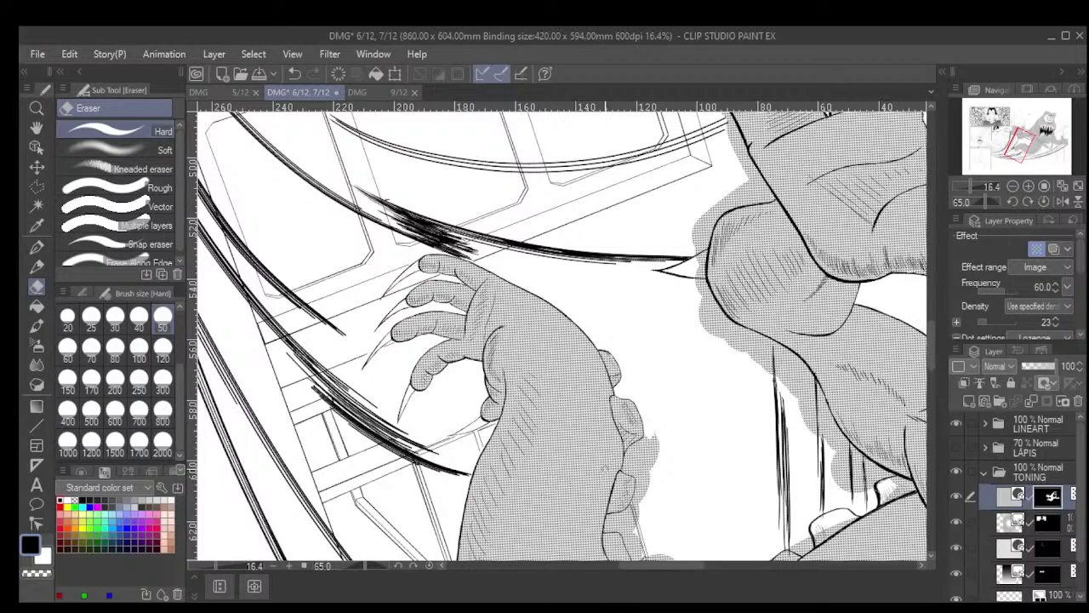
scroll(562, 332, "down", 3)
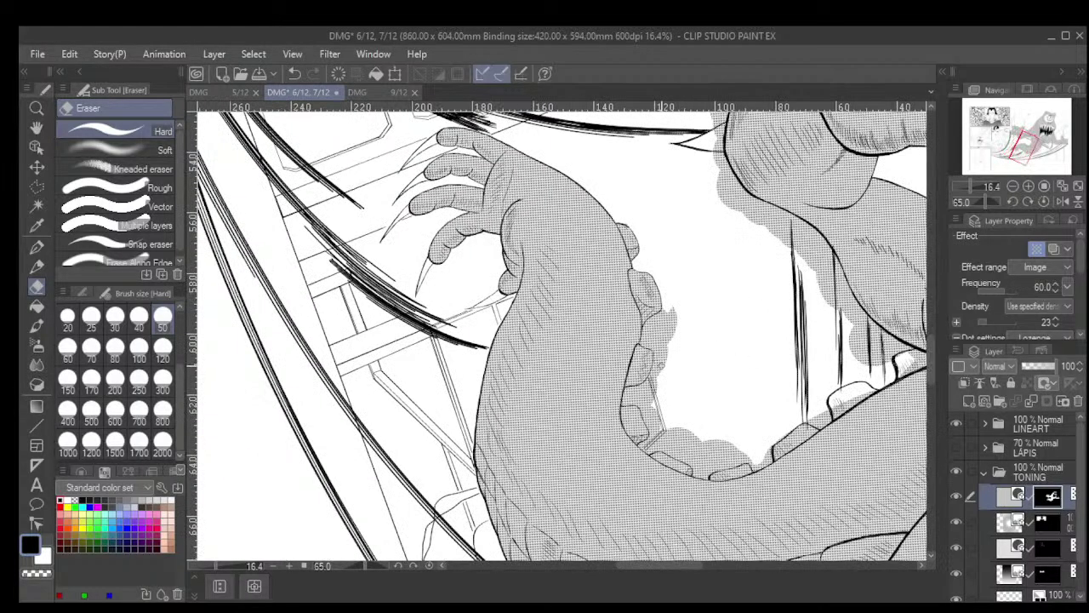
scroll(703, 251, "up", 2)
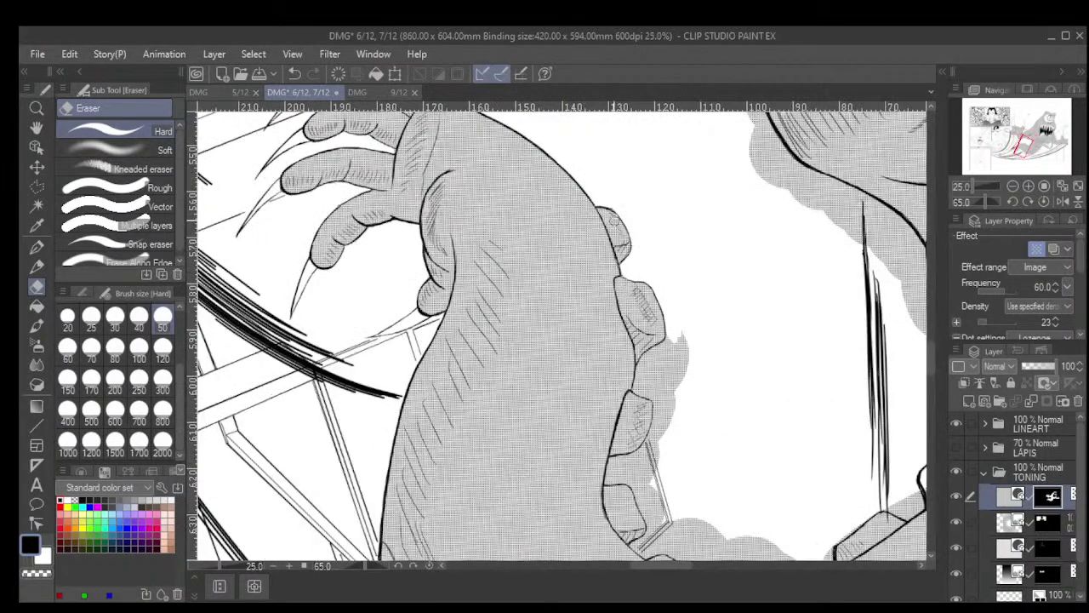
mouse_move(609, 220)
left_mouse_down()
mouse_move(598, 202)
mouse_move(618, 208)
left_mouse_up()
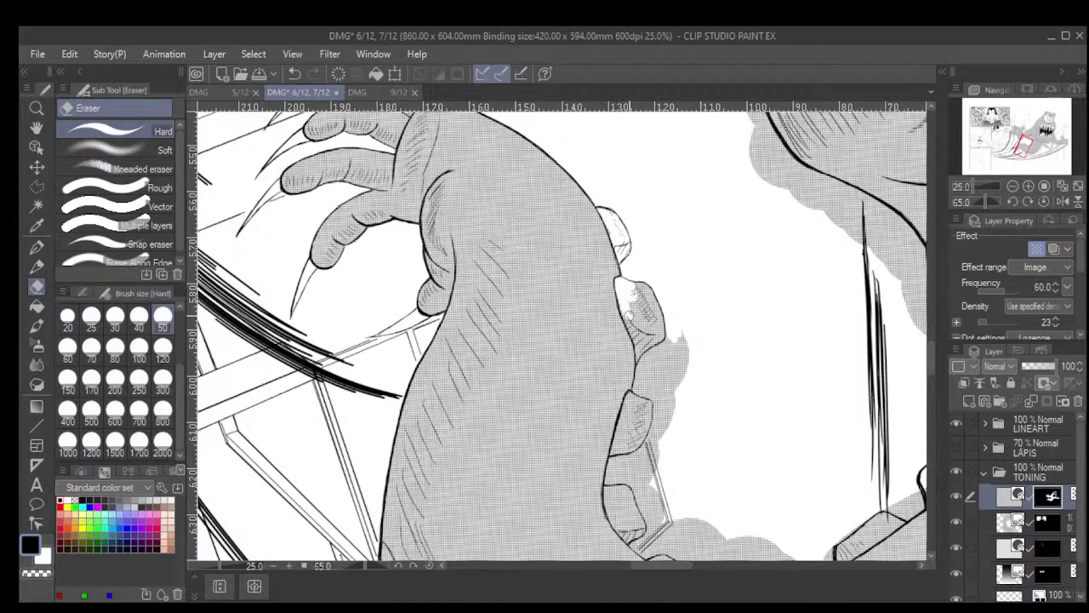
mouse_move(639, 362)
left_mouse_down()
mouse_move(630, 272)
mouse_move(642, 340)
mouse_move(653, 332)
left_mouse_up()
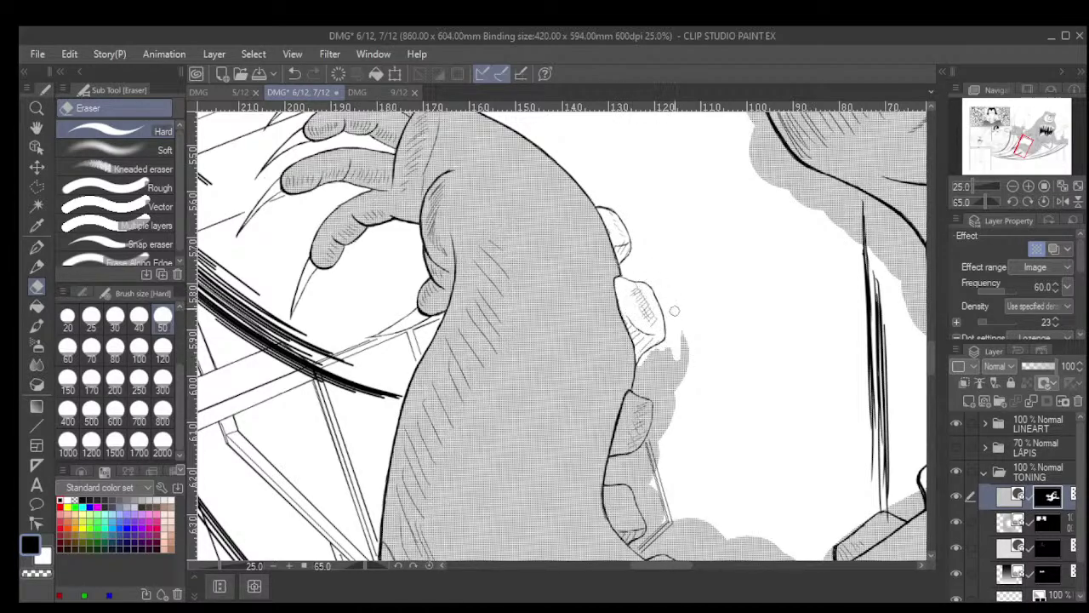
Clear the tone inside the third and fourth underside plates and from the gaps between the second, third and fourth plates
scroll(681, 375, "up", 3)
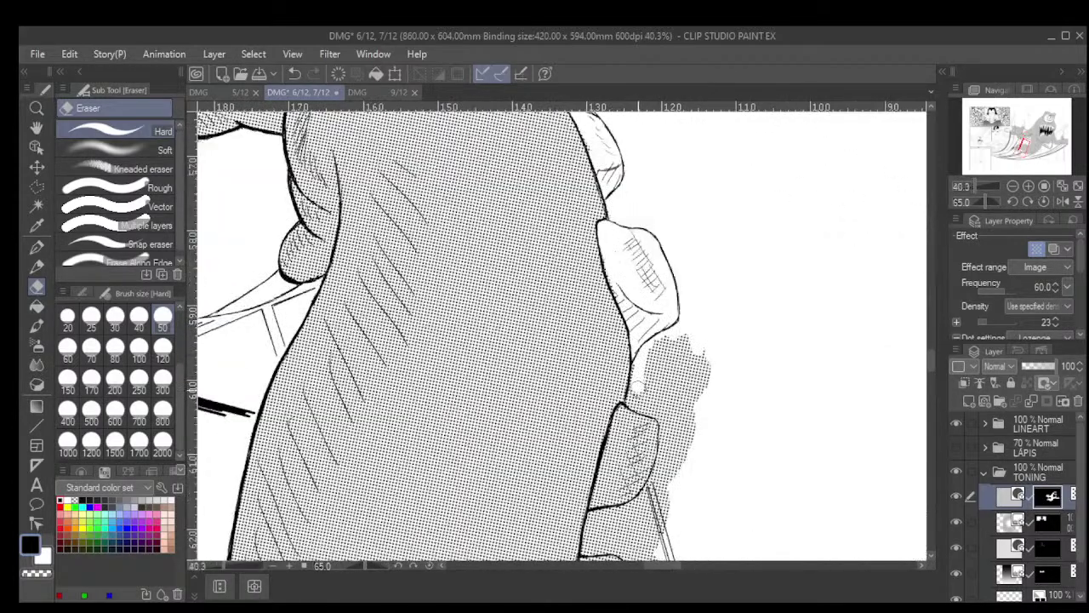
mouse_move(632, 403)
left_mouse_down()
mouse_move(645, 396)
mouse_move(630, 442)
mouse_move(621, 411)
mouse_move(600, 511)
mouse_move(607, 476)
mouse_move(614, 502)
mouse_move(641, 424)
mouse_move(671, 458)
left_mouse_up()
mouse_move(641, 359)
left_mouse_down()
mouse_move(666, 341)
mouse_move(655, 347)
mouse_move(667, 357)
mouse_move(648, 368)
mouse_move(654, 388)
mouse_move(693, 338)
mouse_move(705, 414)
mouse_move(691, 453)
mouse_move(694, 393)
mouse_move(674, 403)
mouse_move(649, 388)
left_mouse_up()
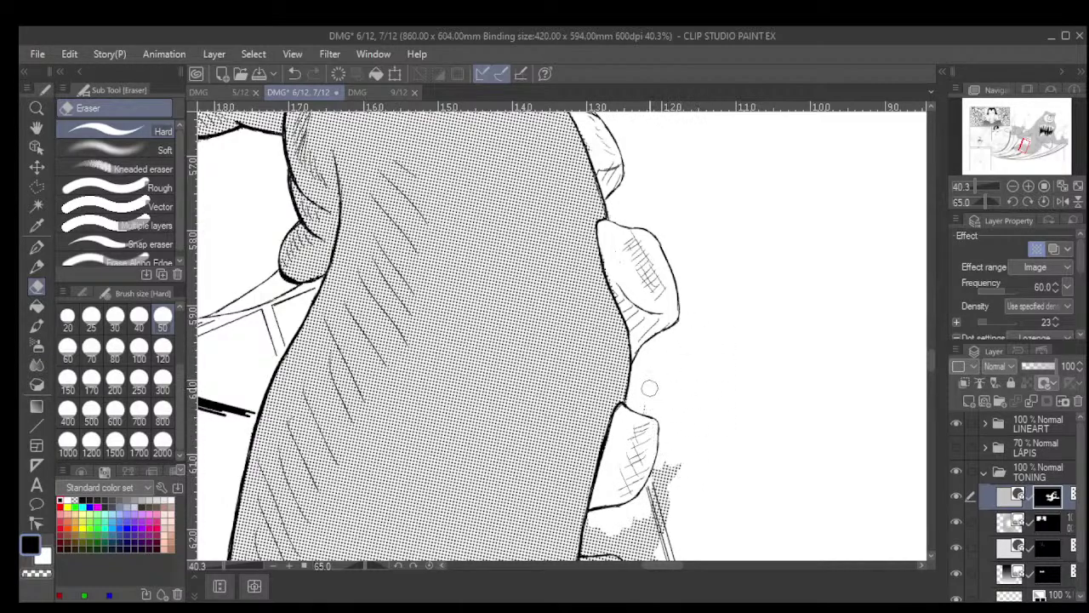
left_click_drag(668, 473, 681, 494)
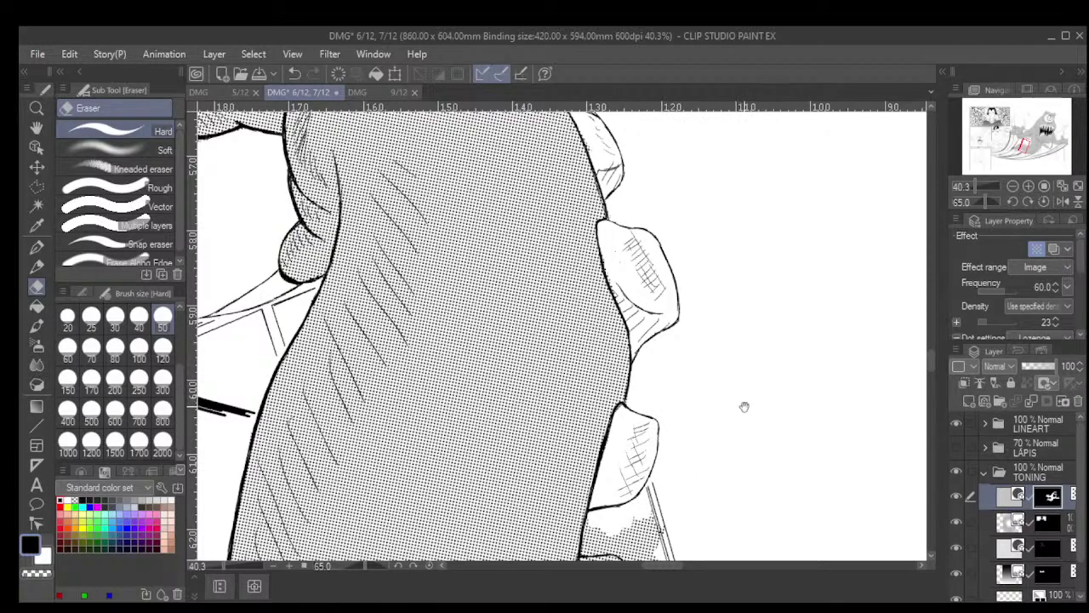
scroll(743, 407, "down", 5)
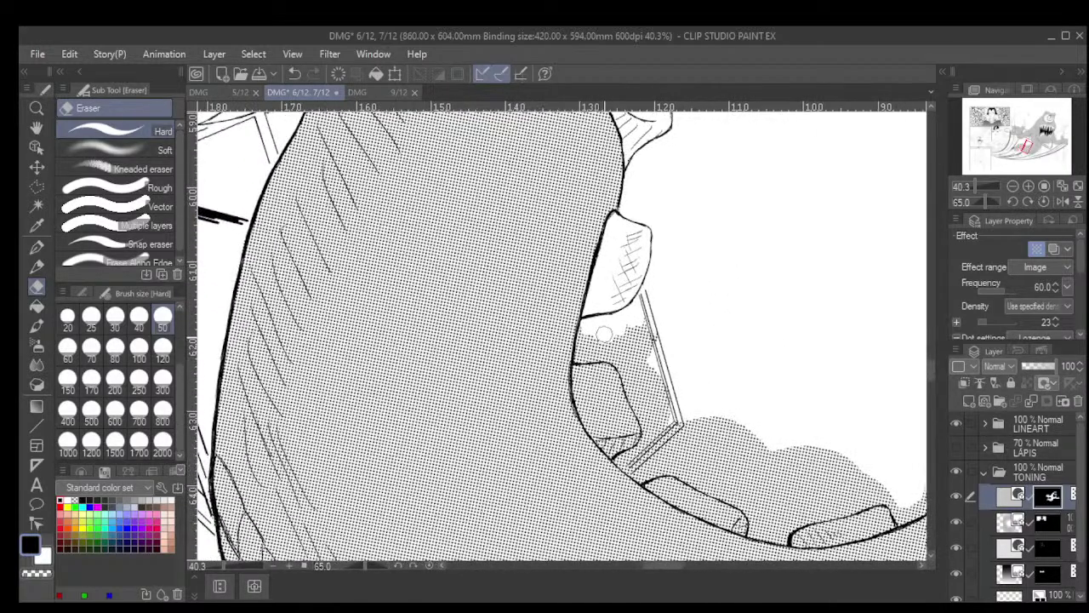
mouse_move(603, 333)
left_mouse_down()
mouse_move(587, 355)
mouse_move(583, 330)
mouse_move(582, 384)
mouse_move(592, 430)
mouse_move(612, 440)
mouse_move(584, 385)
mouse_move(600, 414)
mouse_move(620, 348)
mouse_move(635, 417)
mouse_move(645, 409)
mouse_move(637, 319)
left_mouse_up()
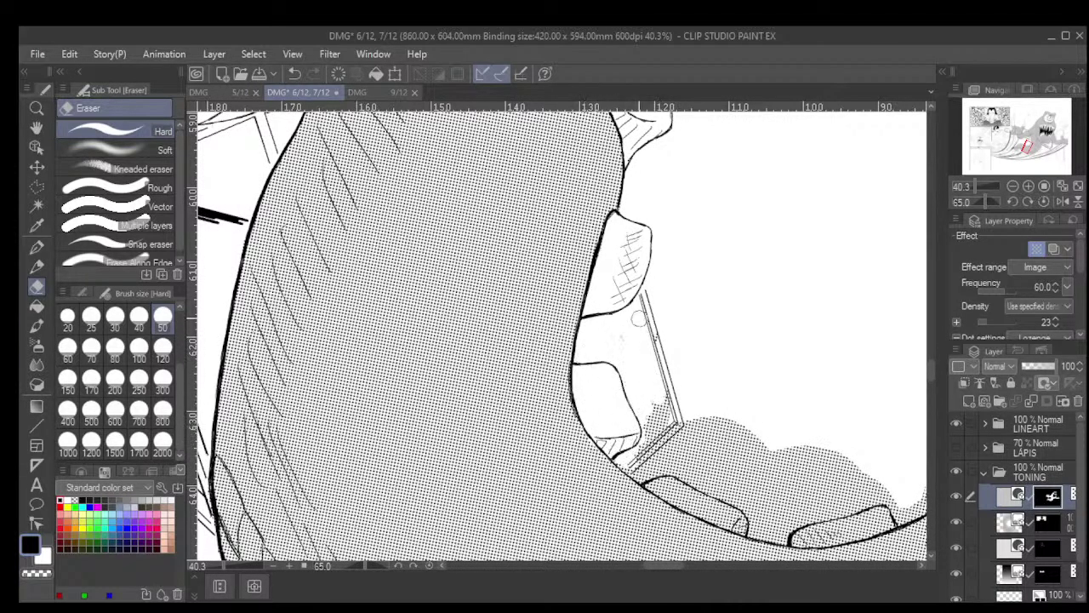
Erase the tone inside the forearm's fifth and sixth underside plates and the tone spilling between and beyond them
scroll(643, 409, "down", 10)
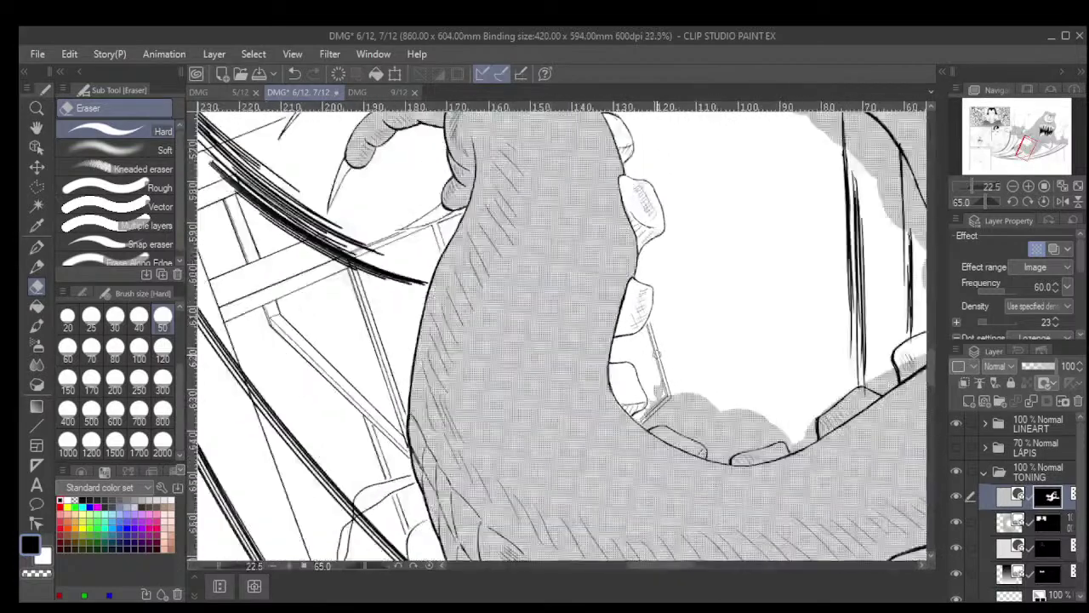
scroll(909, 244, "down", 2)
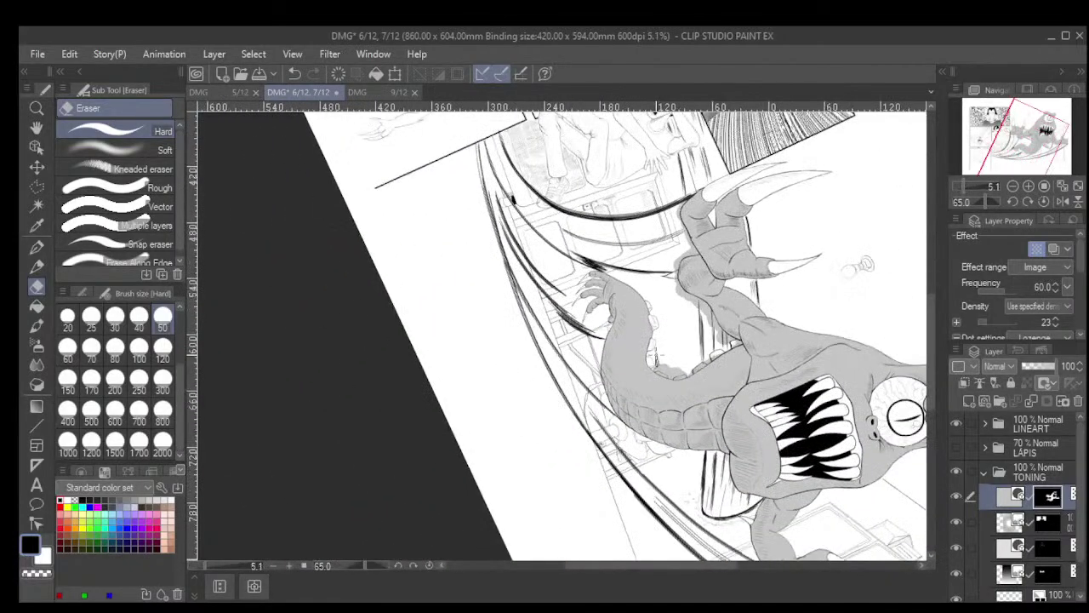
left_click_drag(654, 357, 631, 394)
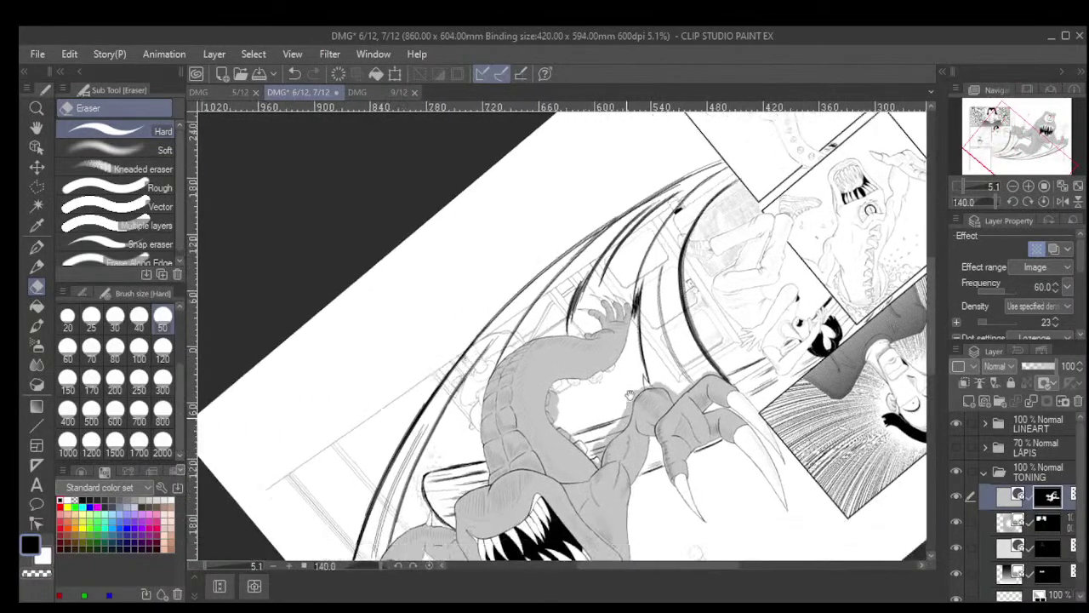
scroll(629, 394, "up", 3)
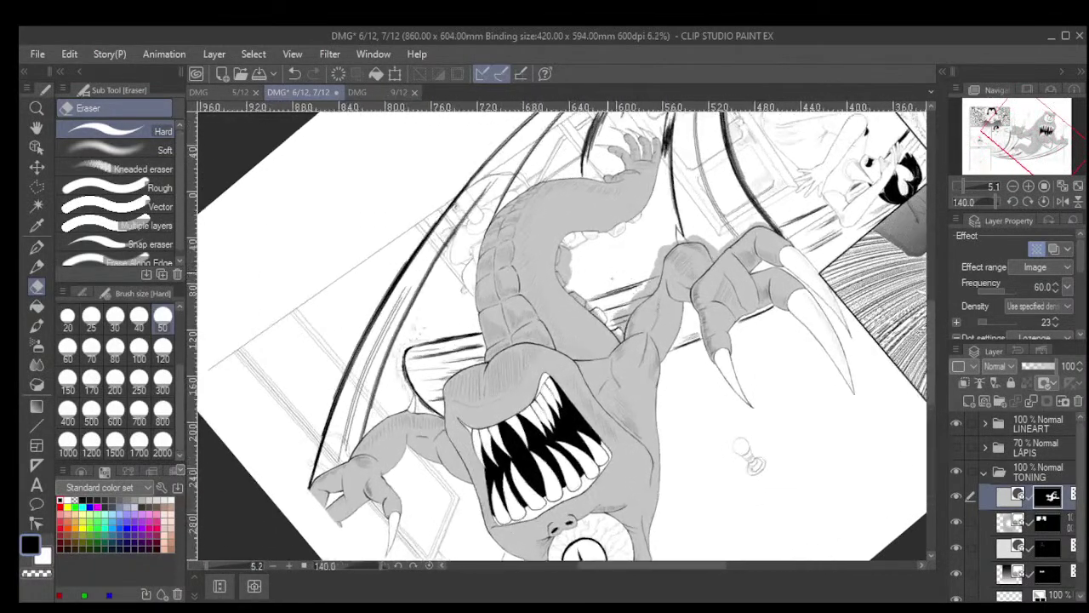
scroll(611, 277, "up", 5)
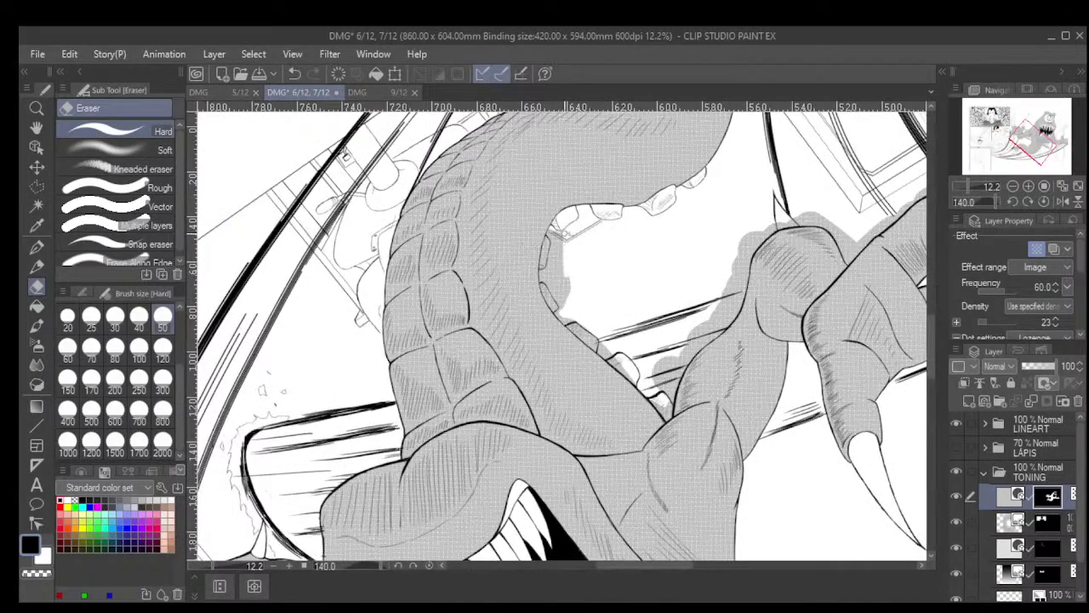
scroll(562, 243, "up", 3)
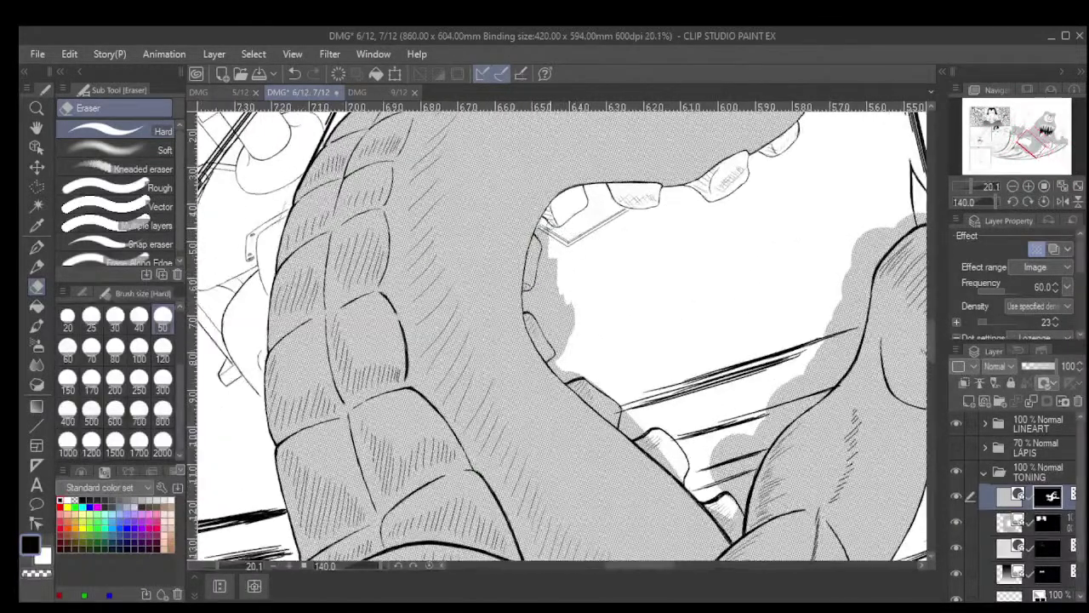
scroll(538, 218, "up", 3)
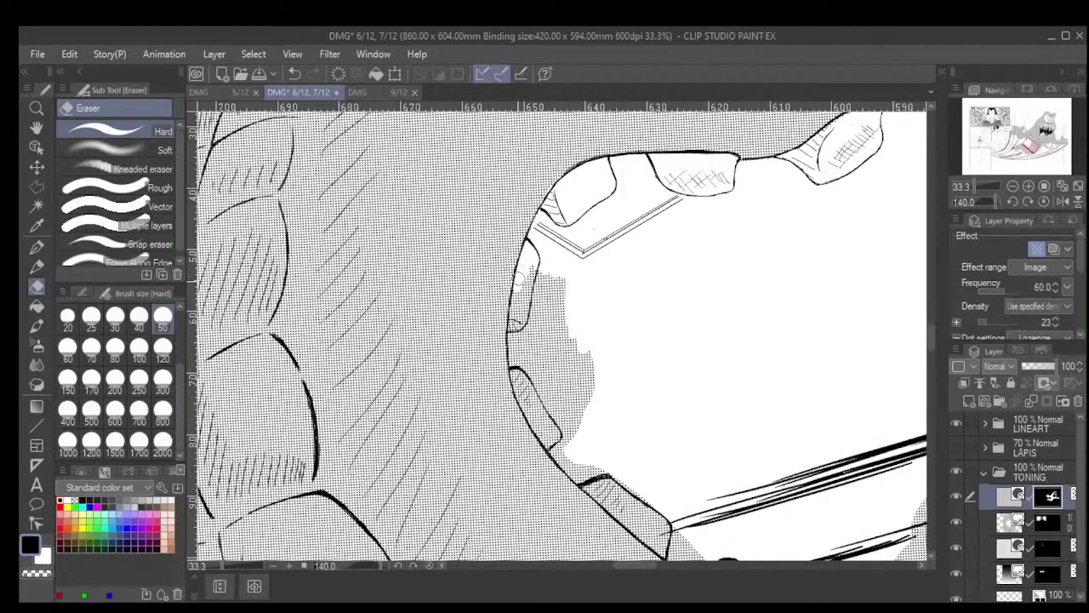
mouse_move(515, 307)
left_mouse_down()
mouse_move(529, 255)
mouse_move(558, 340)
mouse_move(562, 268)
mouse_move(526, 344)
mouse_move(513, 338)
left_mouse_up()
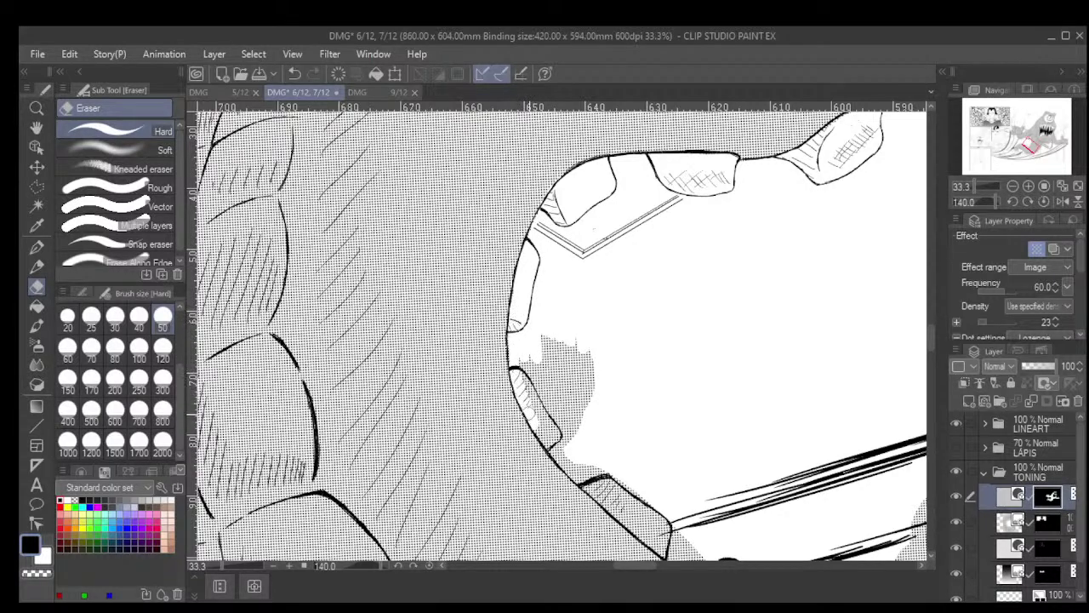
mouse_move(548, 439)
left_mouse_down()
mouse_move(557, 405)
mouse_move(540, 328)
mouse_move(581, 400)
mouse_move(583, 343)
left_mouse_up()
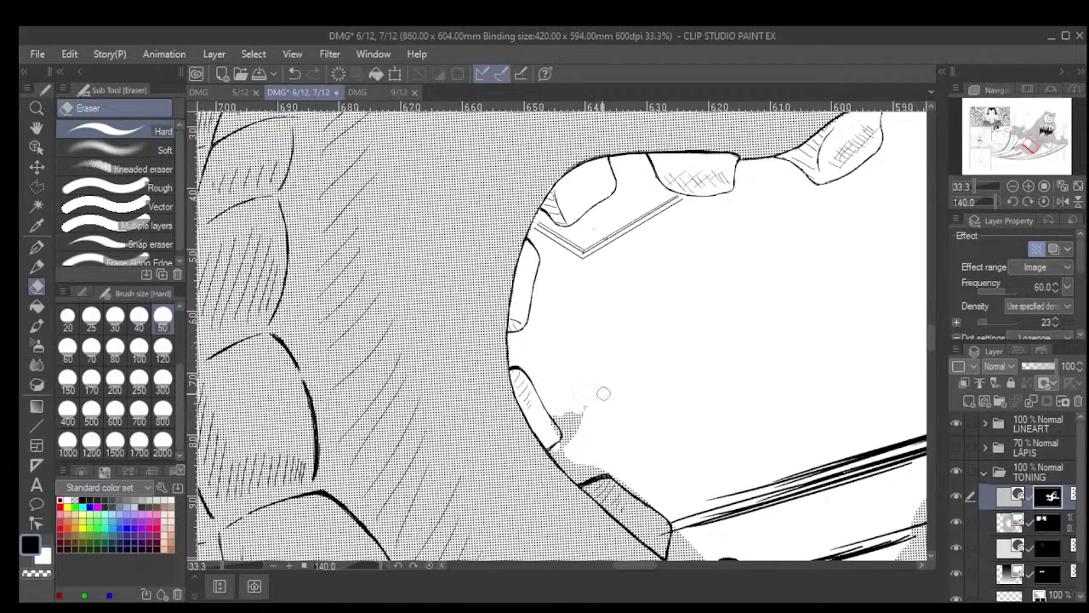
Clear the leftover tone beside the sixth underside plate, inside the seventh and eighth plates, and in the gap between those two
scroll(603, 393, "down", 10)
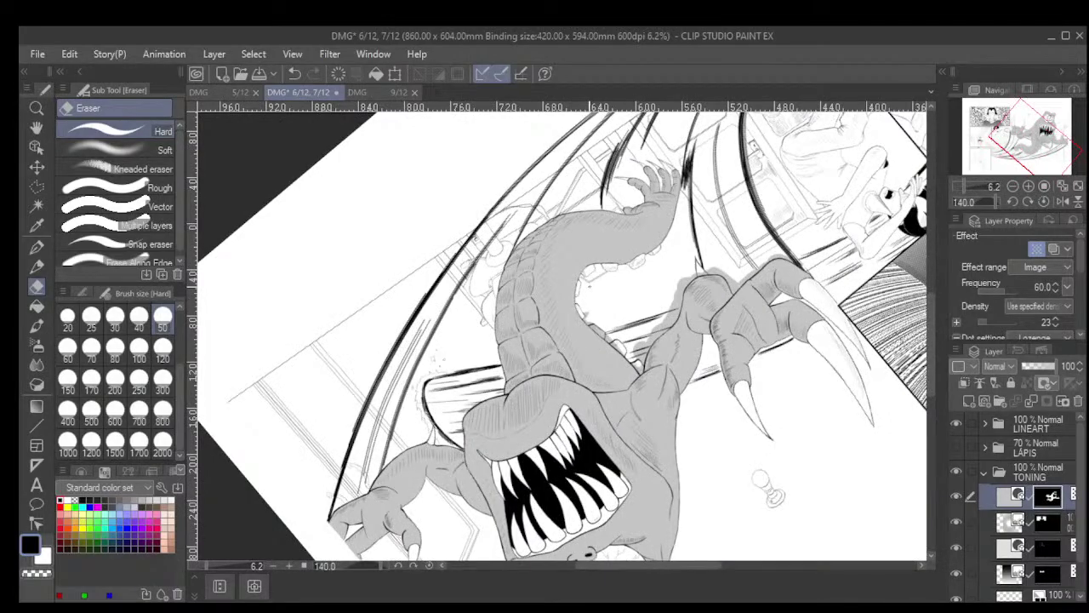
mouse_move(589, 294)
left_mouse_down()
mouse_move(600, 351)
mouse_move(577, 297)
left_mouse_up()
scroll(577, 297, "up", 5)
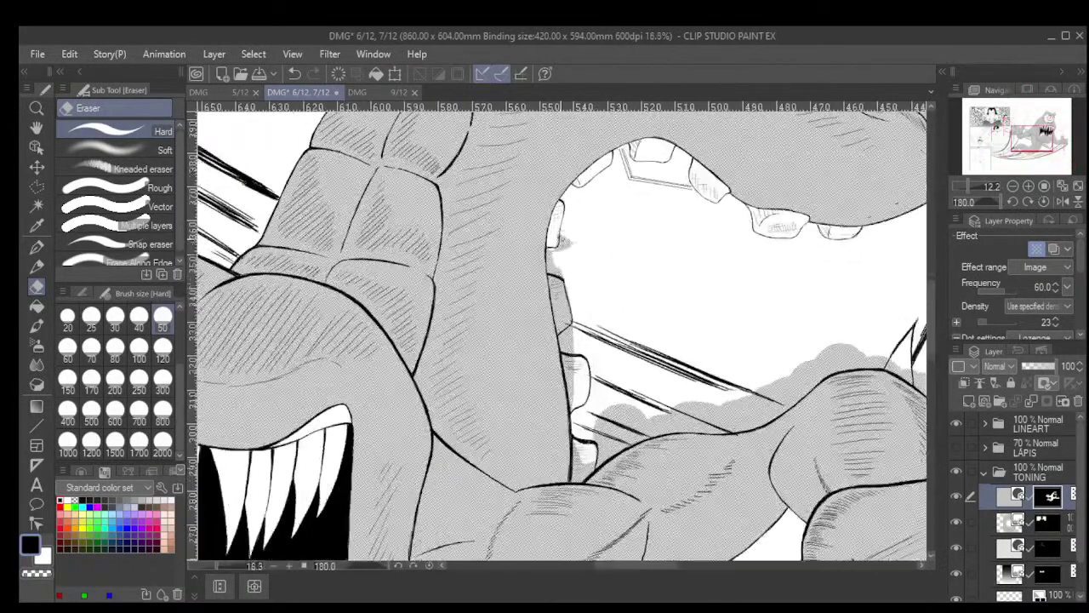
scroll(581, 245, "up", 1)
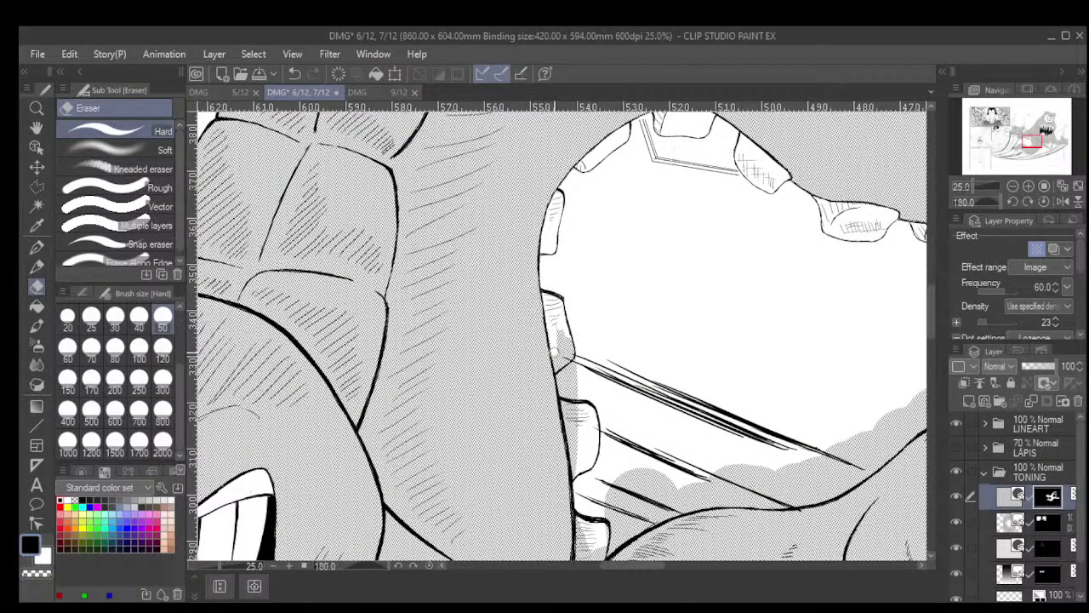
left_click_drag(561, 381, 571, 382)
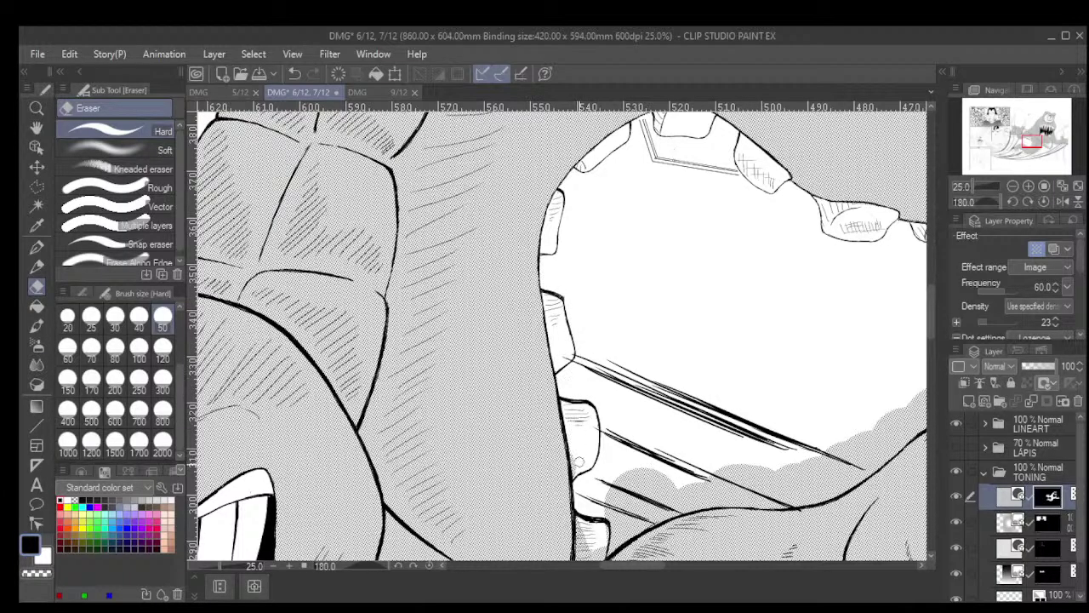
Erase the tone inside the last underside plate and the spill between it and the clawed arm's adjoining edge
scroll(571, 454, "down", 3)
mouse_move(570, 454)
left_mouse_down()
mouse_move(536, 434)
mouse_move(545, 443)
mouse_move(536, 374)
left_mouse_up()
scroll(557, 366, "up", 4)
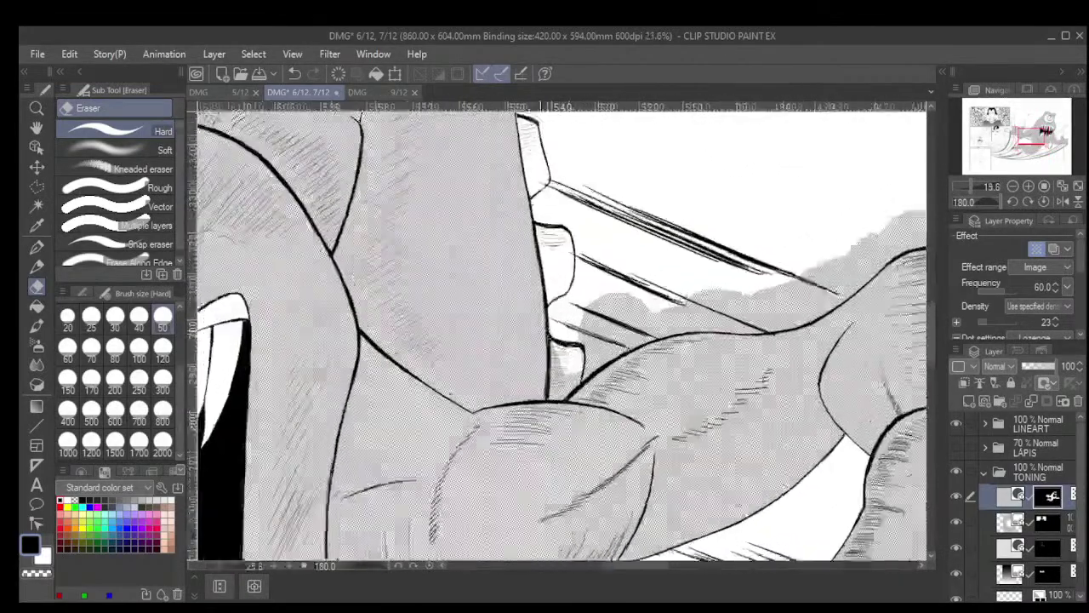
mouse_move(559, 366)
left_mouse_down()
mouse_move(561, 410)
mouse_move(594, 402)
mouse_move(562, 381)
left_mouse_up()
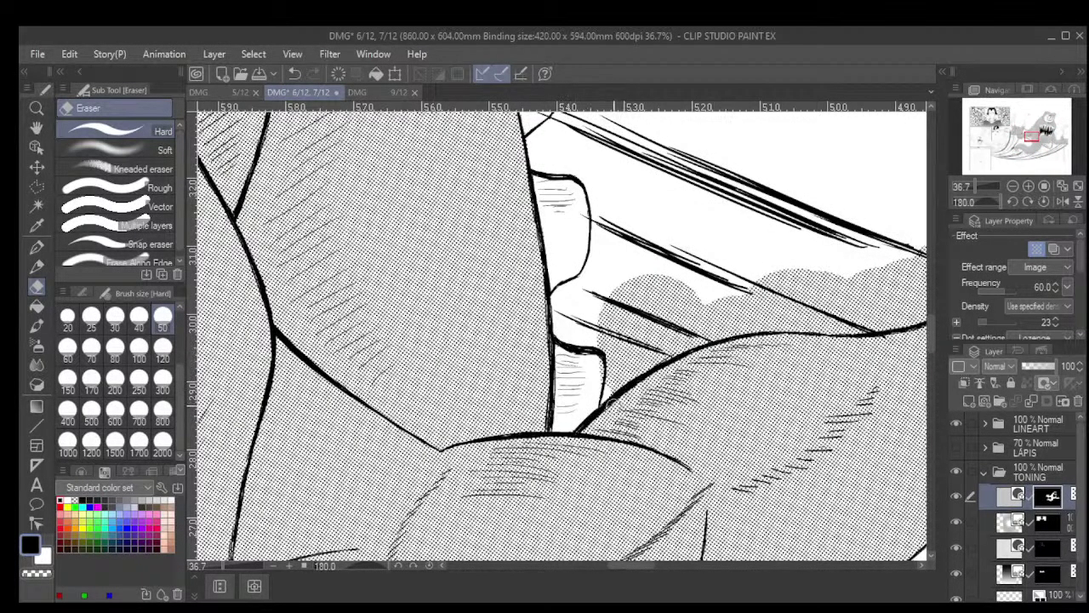
mouse_move(611, 405)
left_mouse_down()
mouse_move(704, 326)
mouse_move(708, 301)
mouse_move(680, 318)
mouse_move(660, 266)
mouse_move(600, 346)
mouse_move(594, 336)
mouse_move(619, 316)
mouse_move(638, 358)
mouse_move(667, 297)
left_mouse_up()
Examine the toned monster's face, mouth, body and arms across the whole spread for stray tone
scroll(663, 272, "down", 8)
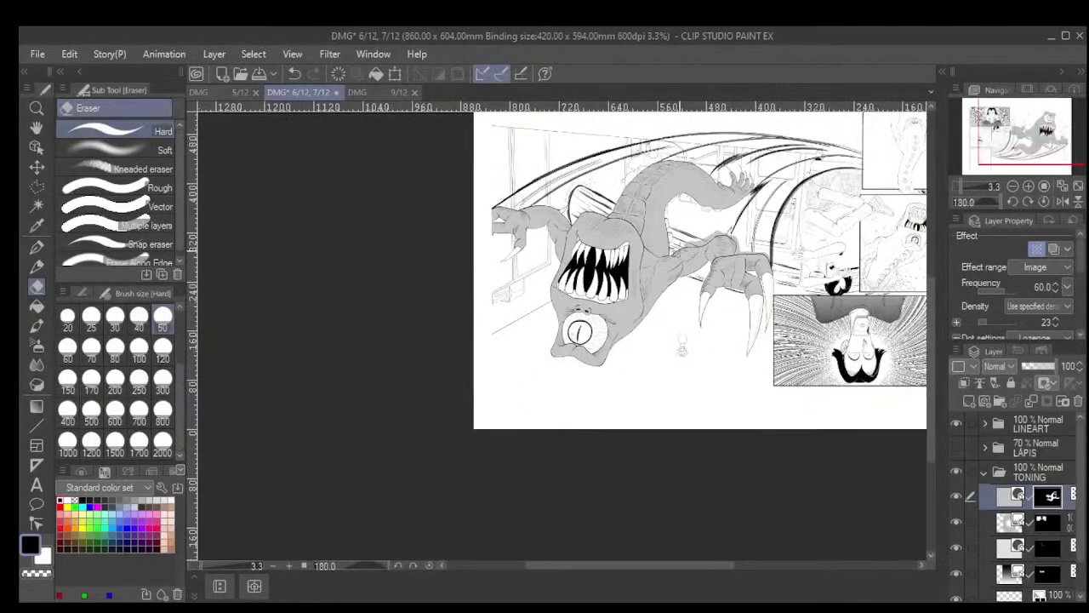
left_click_drag(681, 347, 675, 251)
left_click_drag(593, 363, 717, 174)
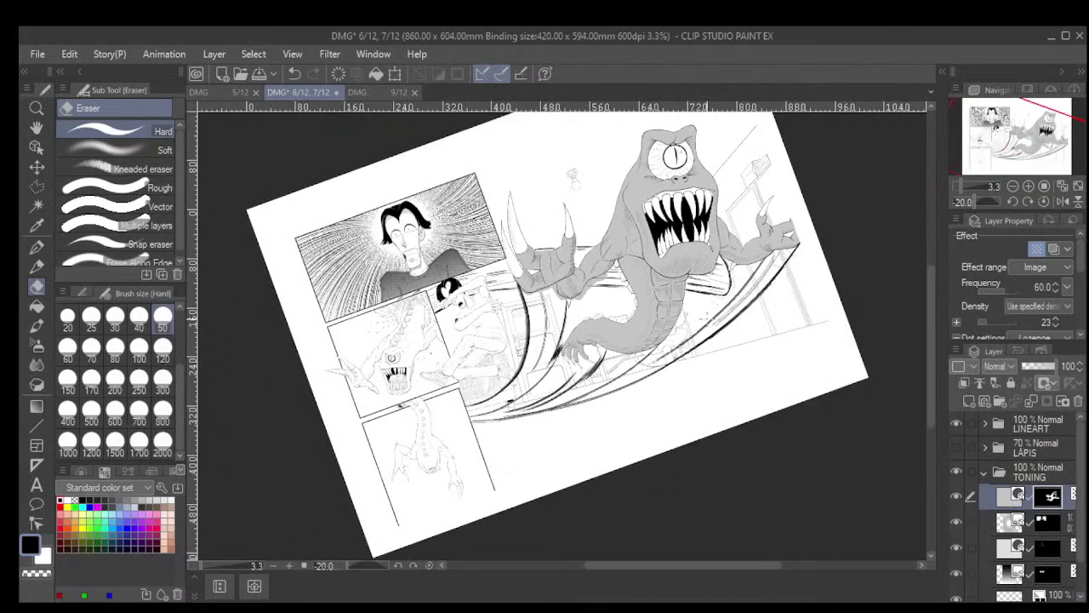
scroll(674, 212, "up", 5)
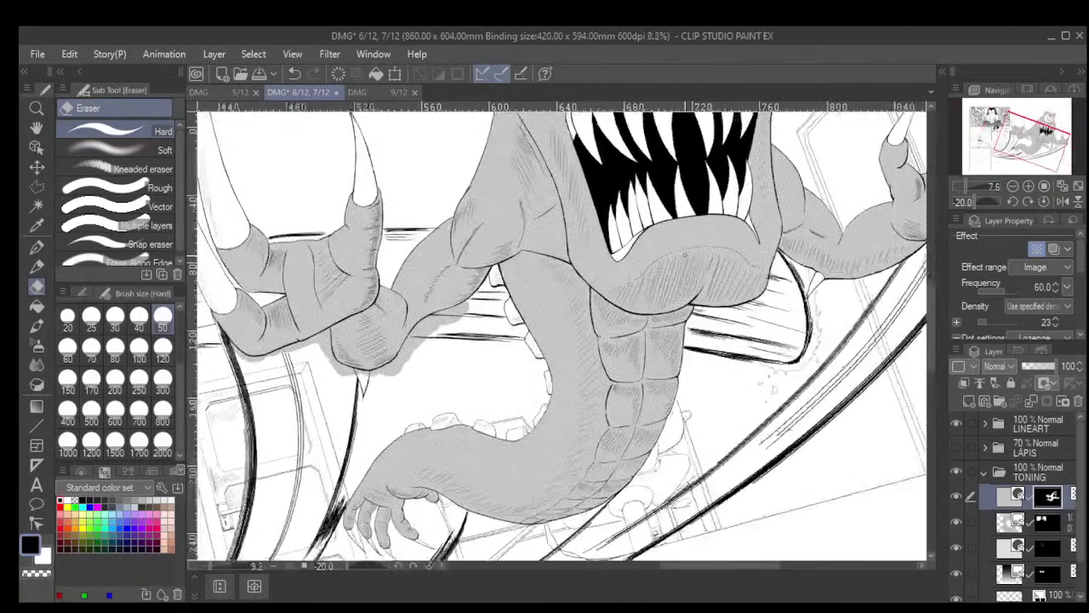
left_click_drag(674, 209, 706, 400)
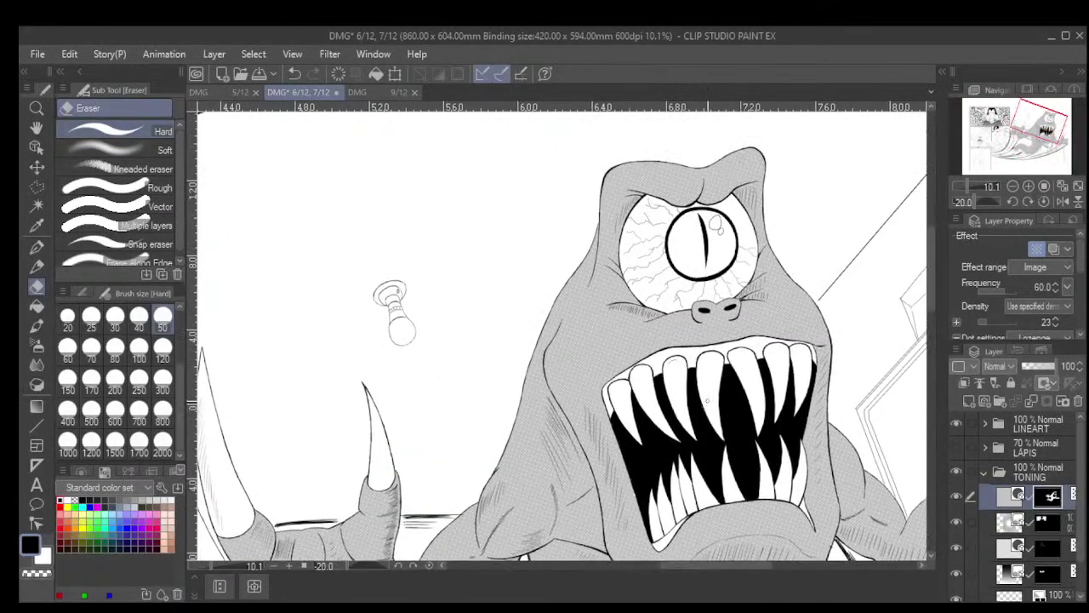
scroll(706, 400, "down", 2)
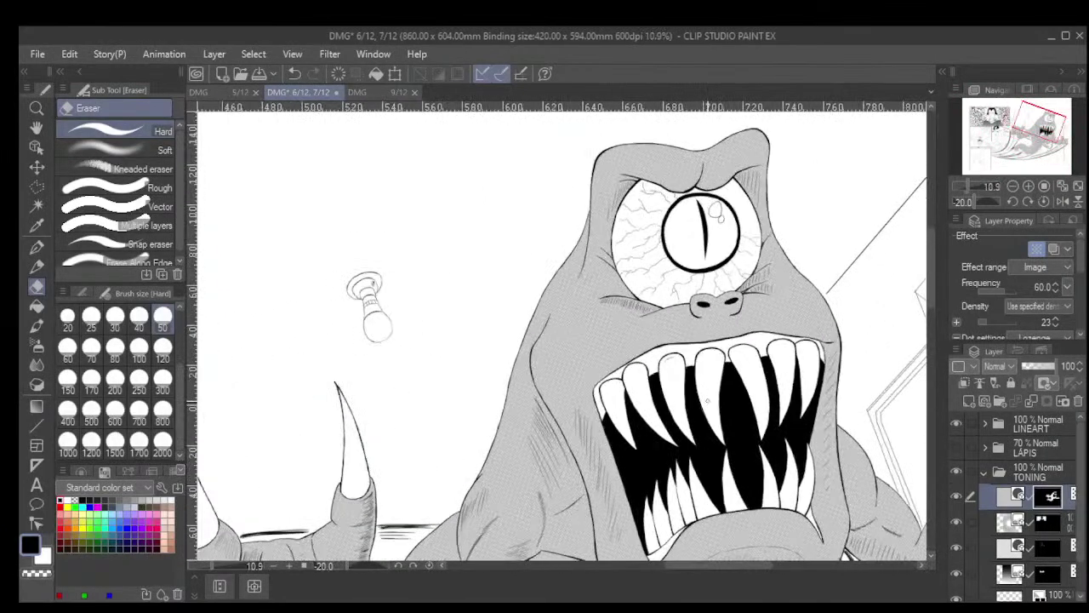
scroll(706, 400, "down", 4)
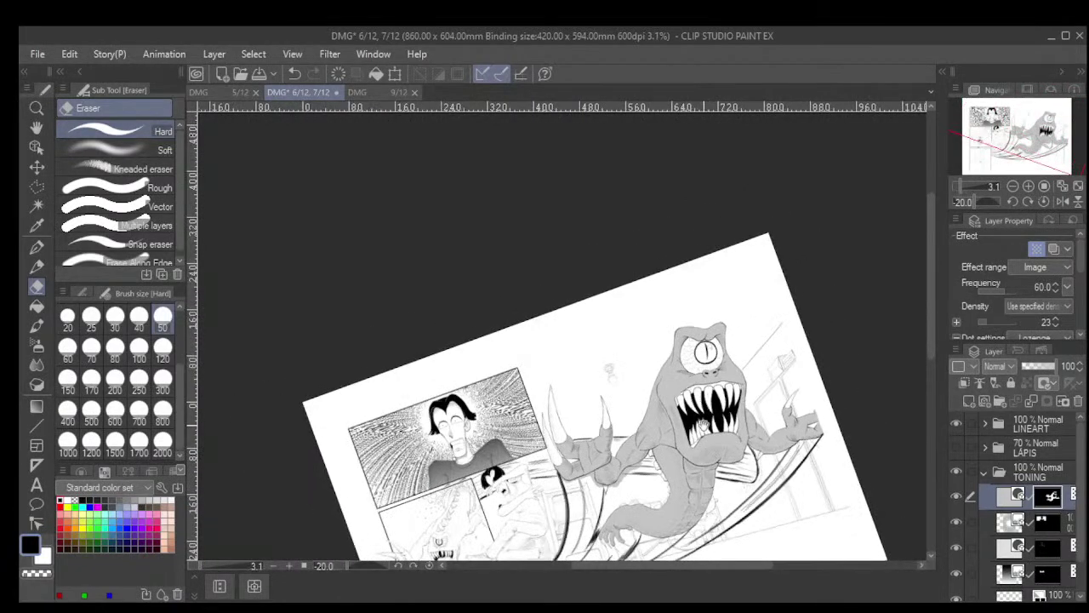
Erase the tone spilling past the clawed arm's inner edge, from the upper arm down to the start of its rounded elbow
left_click_drag(706, 397, 706, 361)
scroll(706, 360, "up", 2)
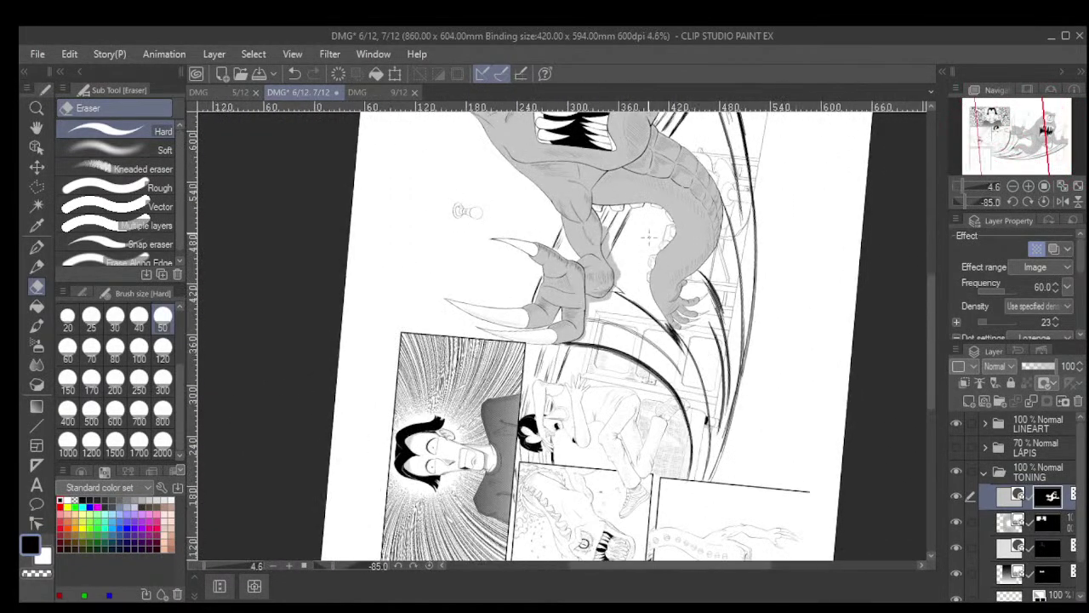
scroll(605, 186, "up", 5)
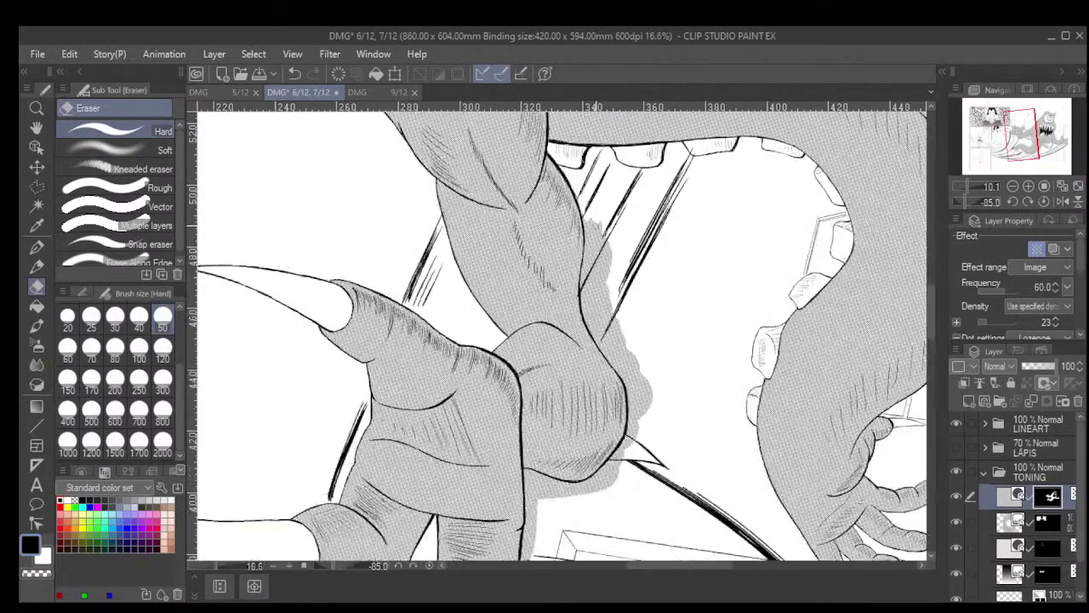
left_click_drag(614, 259, 584, 207)
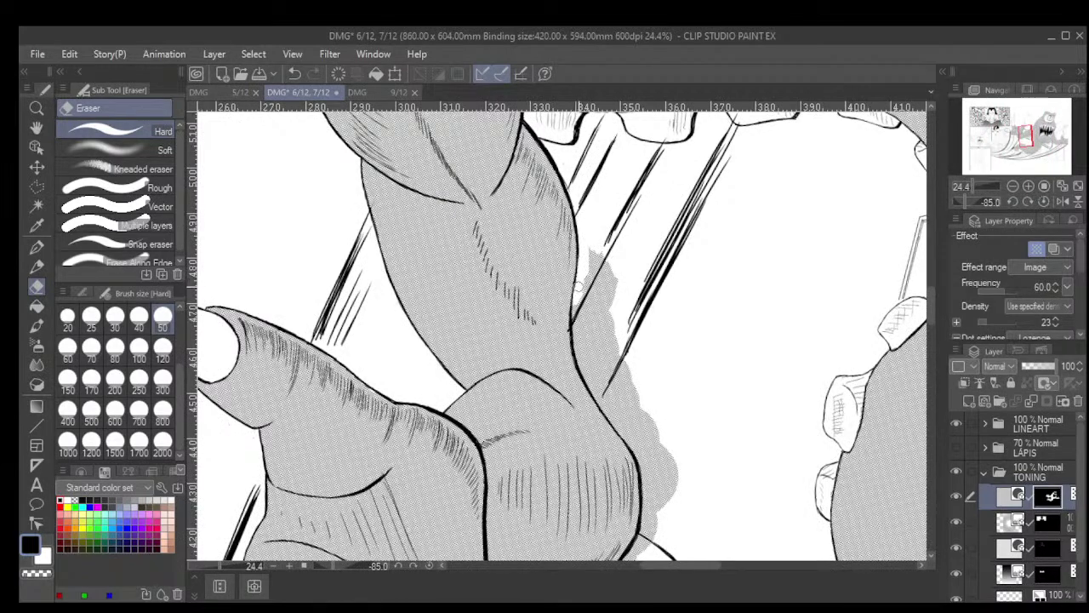
mouse_move(591, 289)
left_mouse_down()
mouse_move(593, 232)
mouse_move(620, 299)
mouse_move(626, 324)
mouse_move(610, 308)
mouse_move(616, 336)
mouse_move(588, 288)
left_mouse_up()
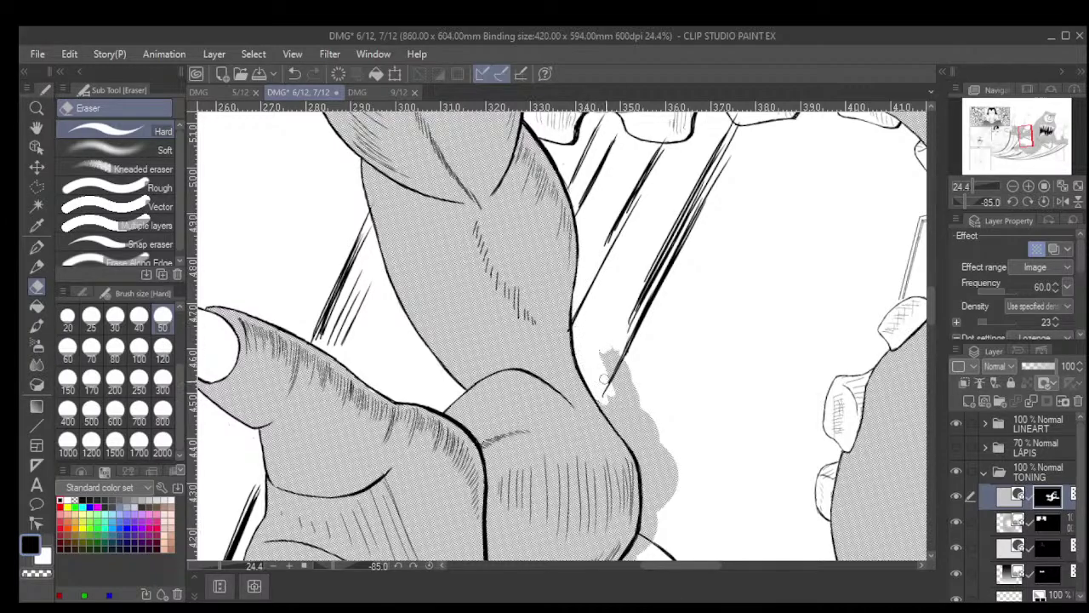
left_click_drag(624, 383, 615, 343)
Erase the tone spilling past the outer curve of the clawed arm's rounded elbow, down towards its spike
key("asciicircum")
key("asciicircum")
key("asciicircum")
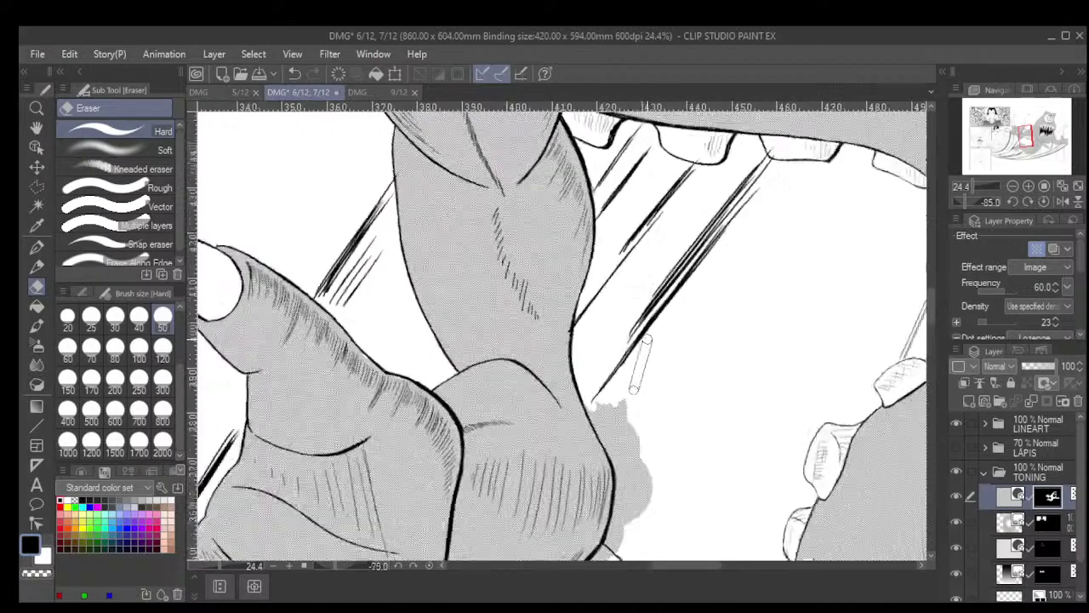
mouse_move(648, 339)
left_mouse_down()
mouse_move(688, 280)
mouse_move(647, 308)
mouse_move(640, 274)
left_mouse_up()
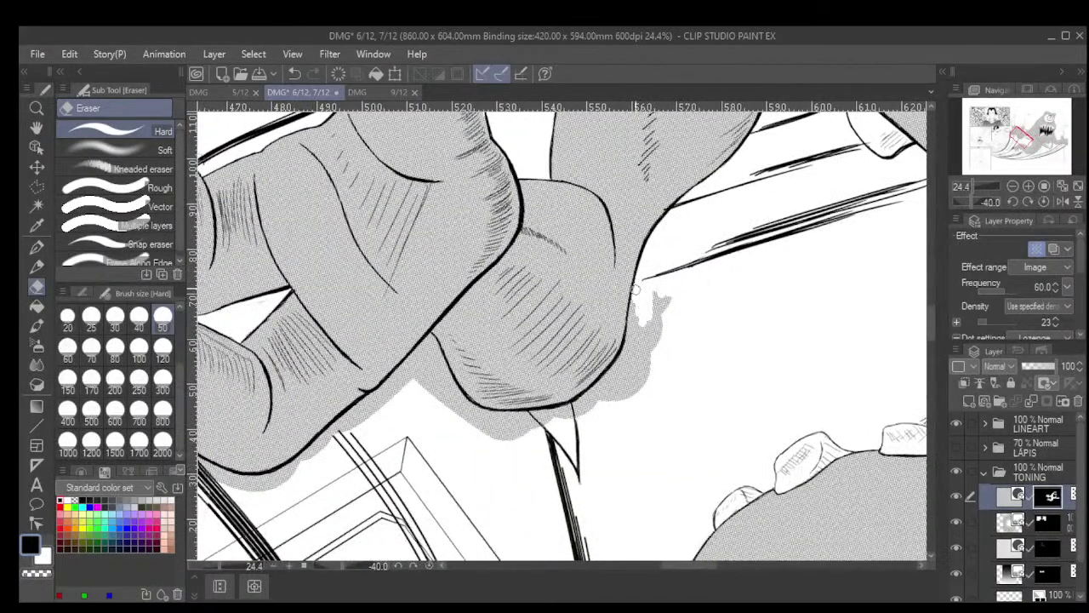
mouse_move(635, 351)
left_mouse_down()
mouse_move(655, 301)
mouse_move(662, 347)
mouse_move(667, 320)
mouse_move(662, 307)
mouse_move(644, 383)
left_mouse_up()
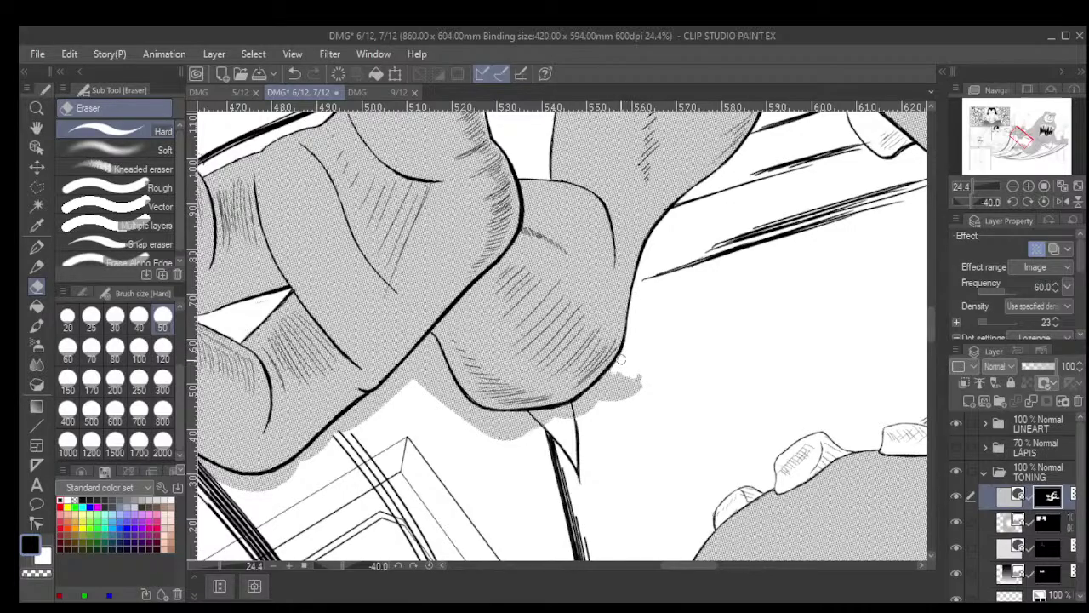
mouse_move(598, 384)
left_mouse_down()
mouse_move(609, 397)
mouse_move(635, 371)
mouse_move(631, 397)
left_mouse_up()
Erase the tone inside and around the elbow spike and along the elbow's underside up to the clawed hand
mouse_move(685, 315)
left_mouse_down()
mouse_move(654, 345)
mouse_move(656, 303)
mouse_move(686, 312)
left_mouse_up()
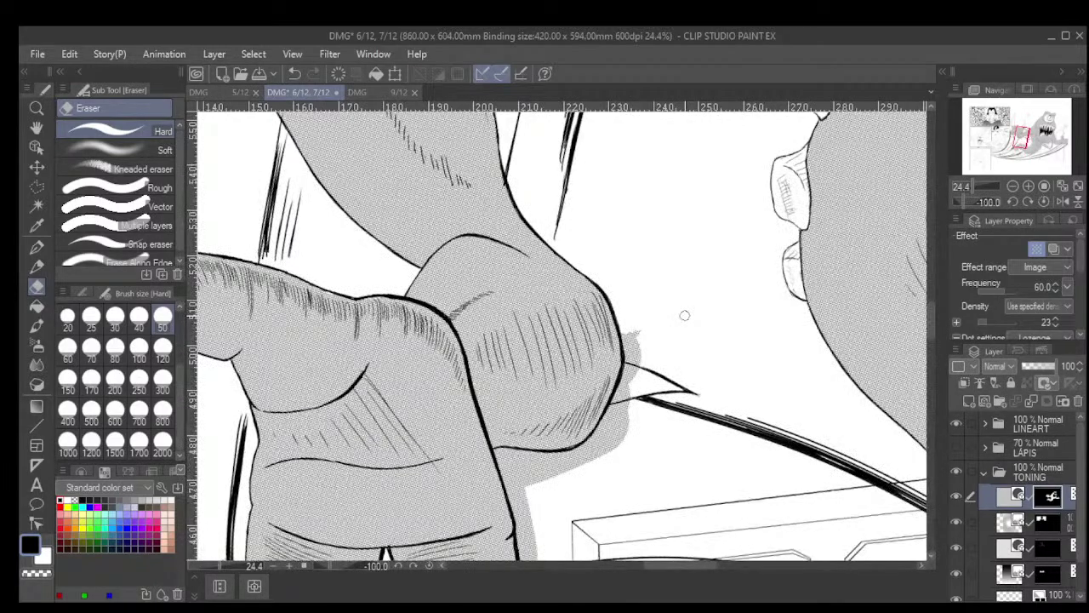
mouse_move(640, 318)
left_mouse_down()
mouse_move(636, 349)
mouse_move(623, 329)
mouse_move(633, 386)
left_mouse_up()
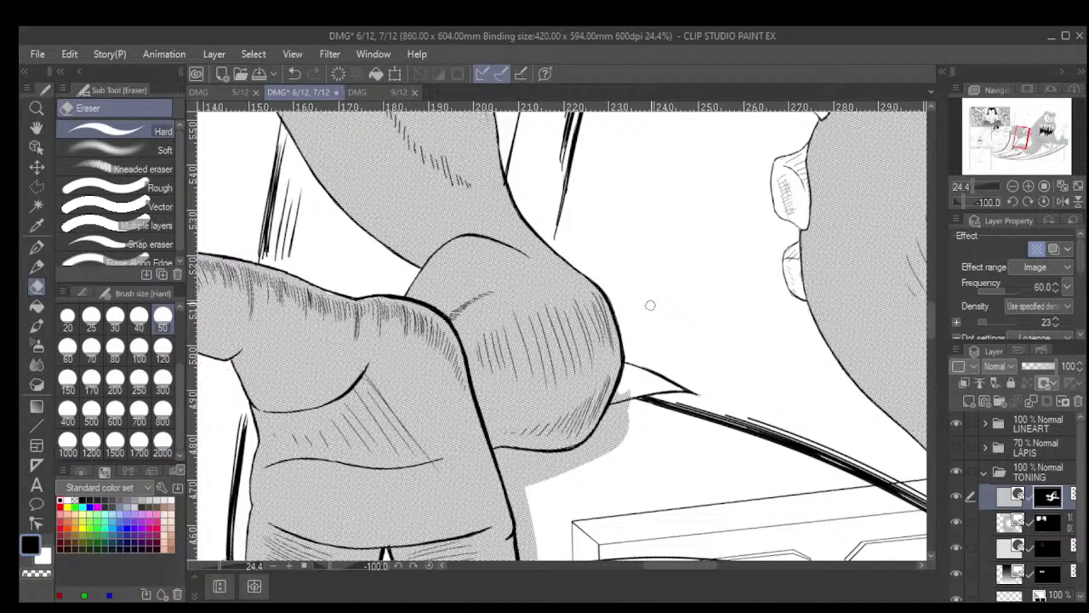
scroll(646, 415, "up", 2)
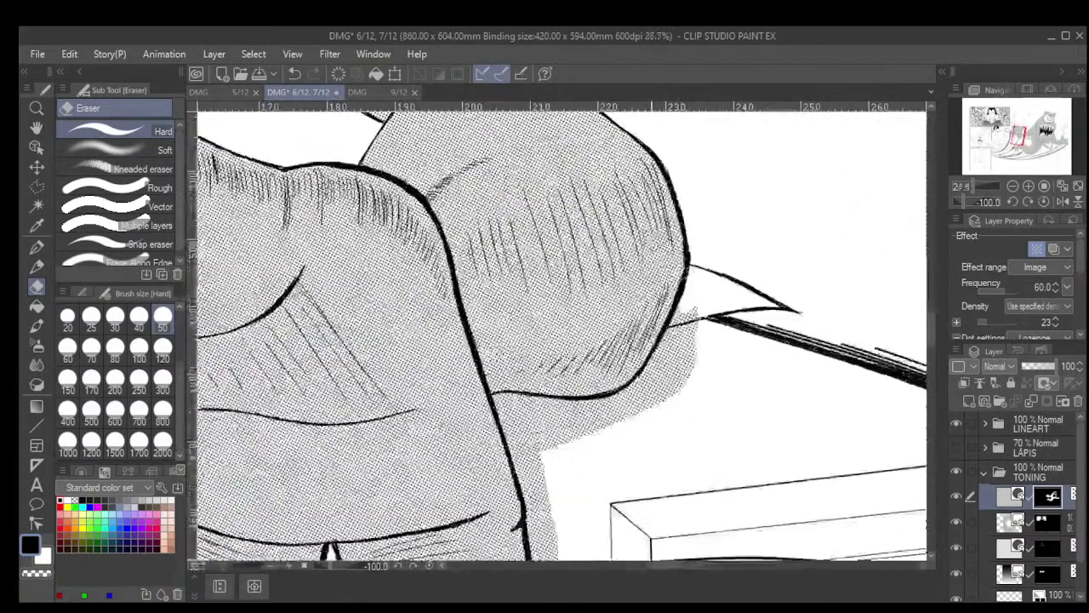
mouse_move(695, 324)
left_mouse_down()
mouse_move(685, 345)
mouse_move(681, 306)
mouse_move(635, 392)
mouse_move(651, 359)
mouse_move(665, 387)
mouse_move(688, 360)
mouse_move(663, 435)
mouse_move(654, 401)
mouse_move(579, 438)
mouse_move(431, 426)
mouse_move(459, 509)
mouse_move(469, 452)
mouse_move(483, 466)
mouse_move(499, 448)
mouse_move(591, 441)
mouse_move(514, 488)
mouse_move(523, 463)
mouse_move(486, 494)
mouse_move(515, 485)
left_mouse_up()
scroll(539, 445, "down", 3)
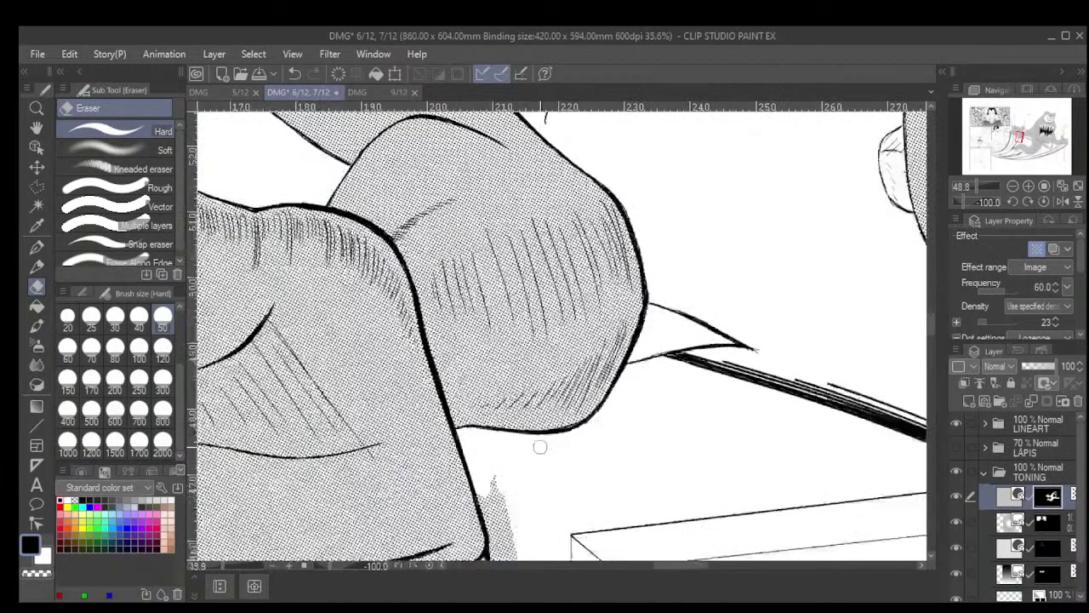
Erase the tone spilling past the clawed hand's outer edge, from below the elbow down around the lowest finger's knuckle
scroll(238, 292, "down", 3)
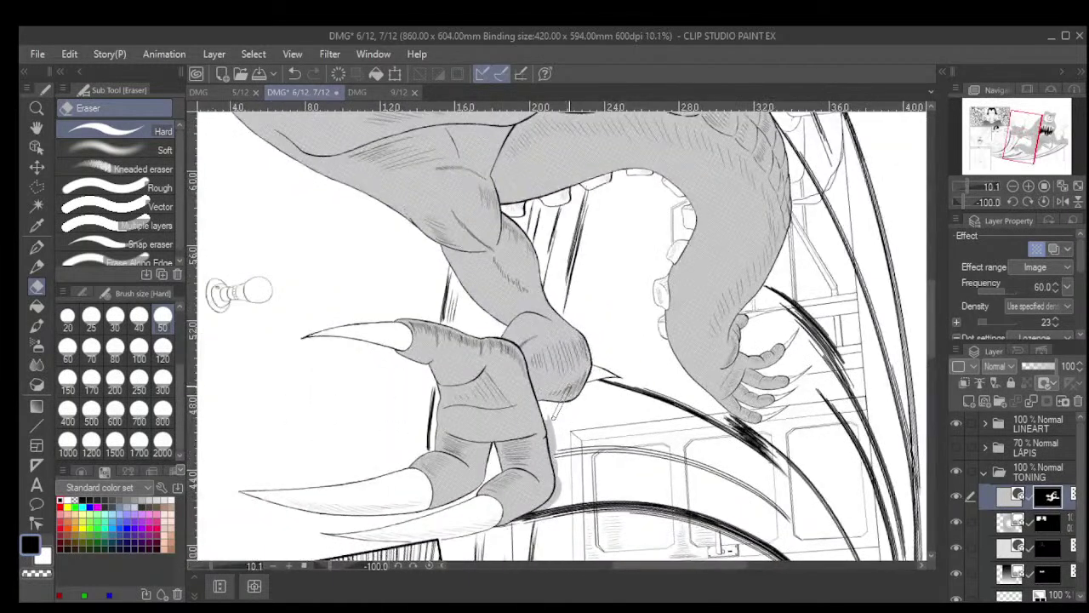
left_click_drag(238, 292, 365, 119)
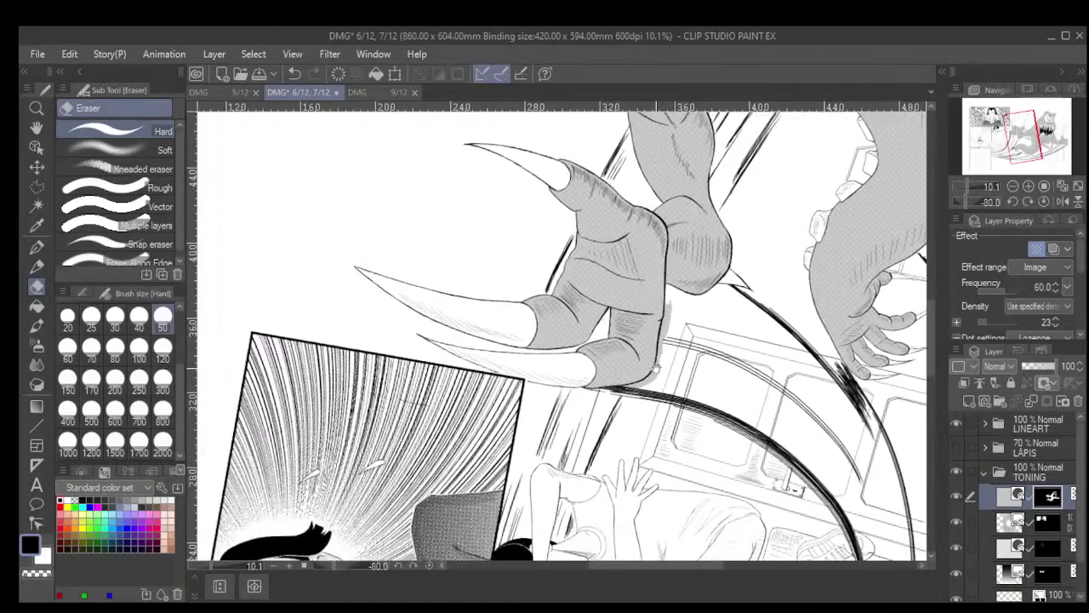
scroll(655, 366, "up", 3)
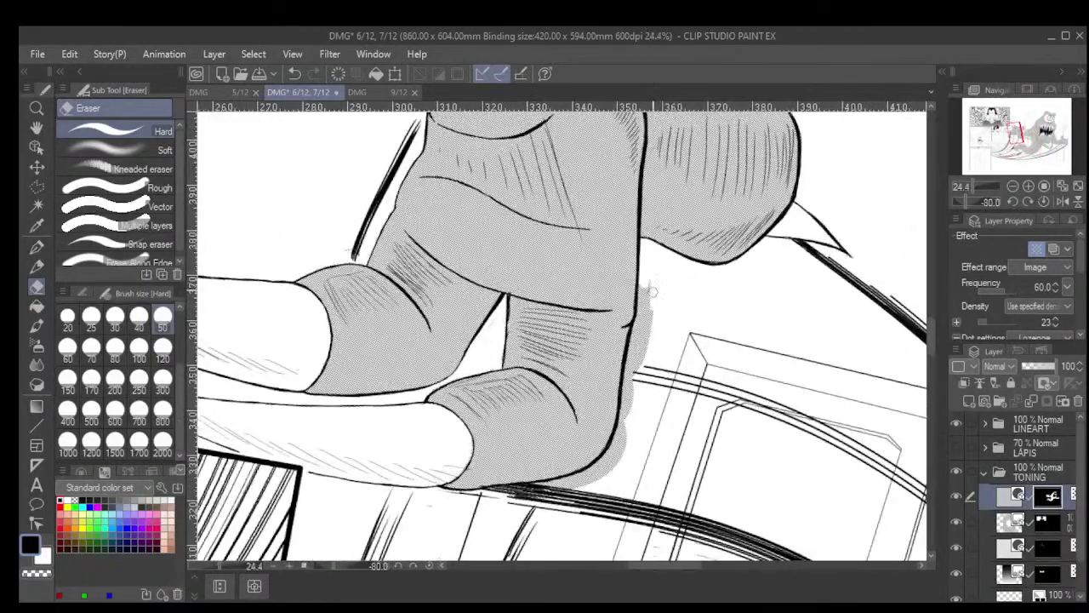
left_click_drag(652, 291, 651, 268)
mouse_move(631, 334)
left_mouse_down()
mouse_move(640, 345)
mouse_move(648, 331)
left_mouse_up()
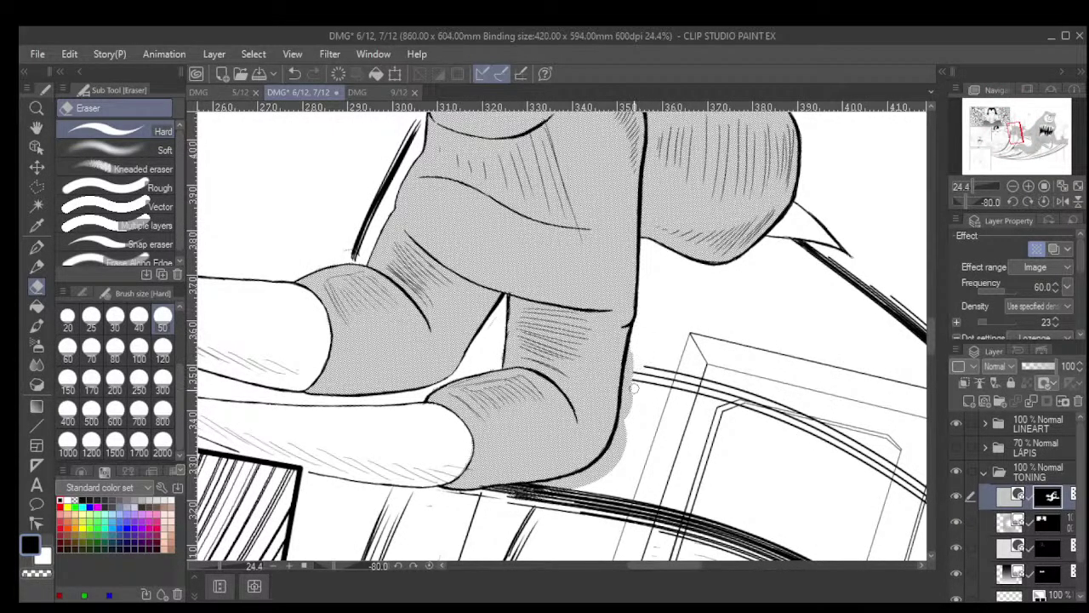
mouse_move(634, 389)
left_mouse_down()
mouse_move(636, 425)
mouse_move(662, 392)
mouse_move(673, 351)
mouse_move(663, 388)
mouse_move(740, 355)
mouse_move(672, 340)
mouse_move(644, 351)
mouse_move(651, 372)
mouse_move(624, 332)
mouse_move(661, 396)
mouse_move(679, 407)
mouse_move(676, 373)
mouse_move(680, 402)
mouse_move(667, 423)
mouse_move(671, 455)
mouse_move(640, 524)
left_mouse_up()
Erase the remaining tone beside the lowest finger, from its knuckle across the speed lines to the base of its claw
scroll(662, 388, "up", 4)
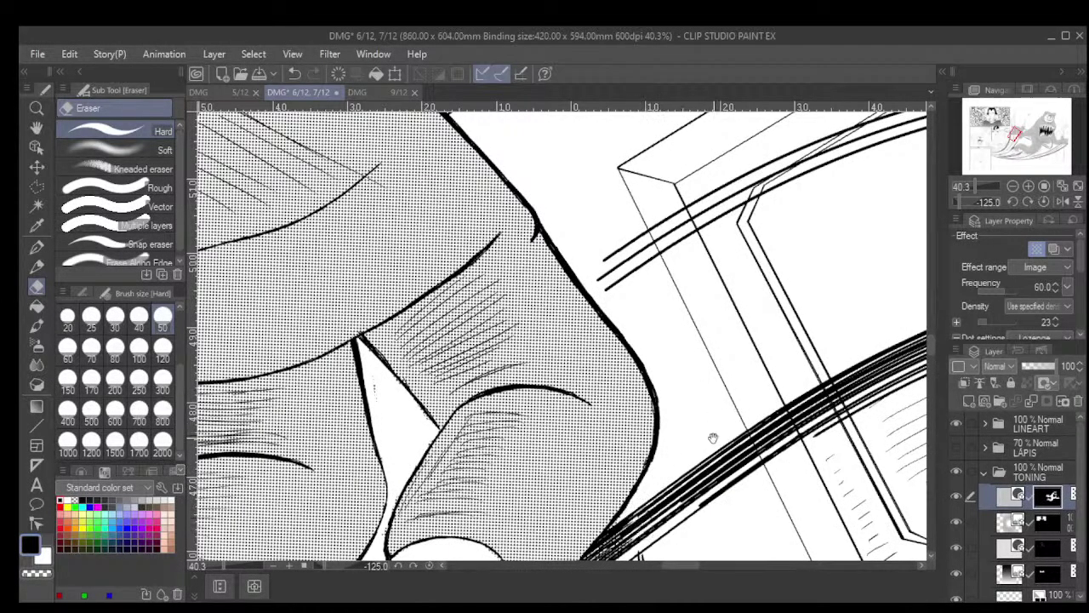
left_click_drag(714, 438, 741, 333)
mouse_move(642, 319)
left_mouse_down()
mouse_move(604, 375)
mouse_move(614, 341)
left_mouse_up()
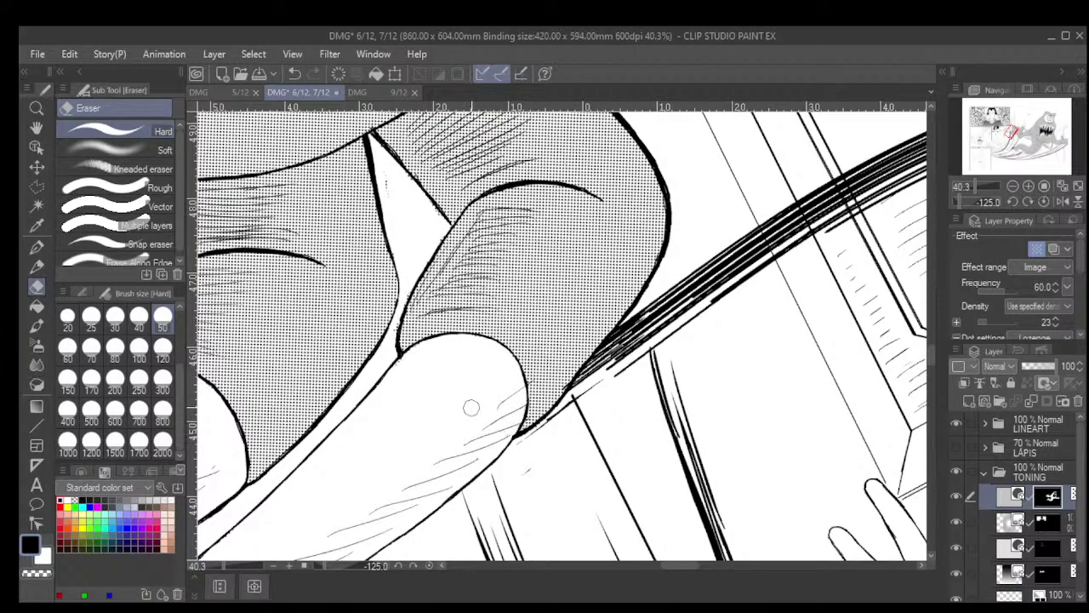
scroll(532, 468, "down", 6)
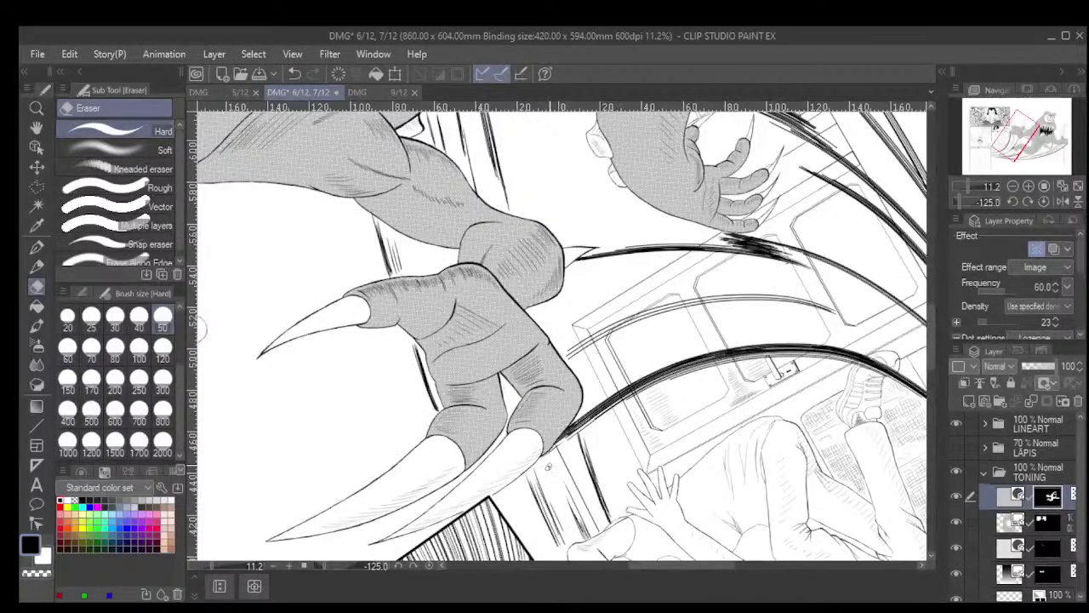
Examine the toned monster's clawed hand, arms, body and face across the whole spread in upright orientation
key("asciicircum")
key("asciicircum")
key("asciicircum")
key("asciicircum")
key("asciicircum")
key("asciicircum")
key("asciicircum")
key("asciicircum")
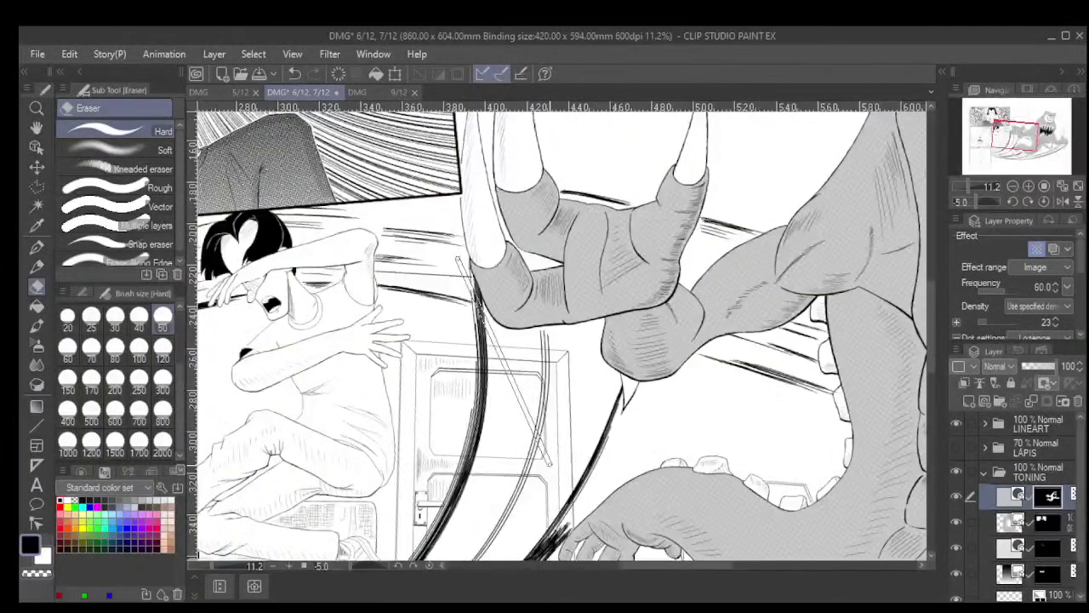
scroll(561, 332, "down", 5)
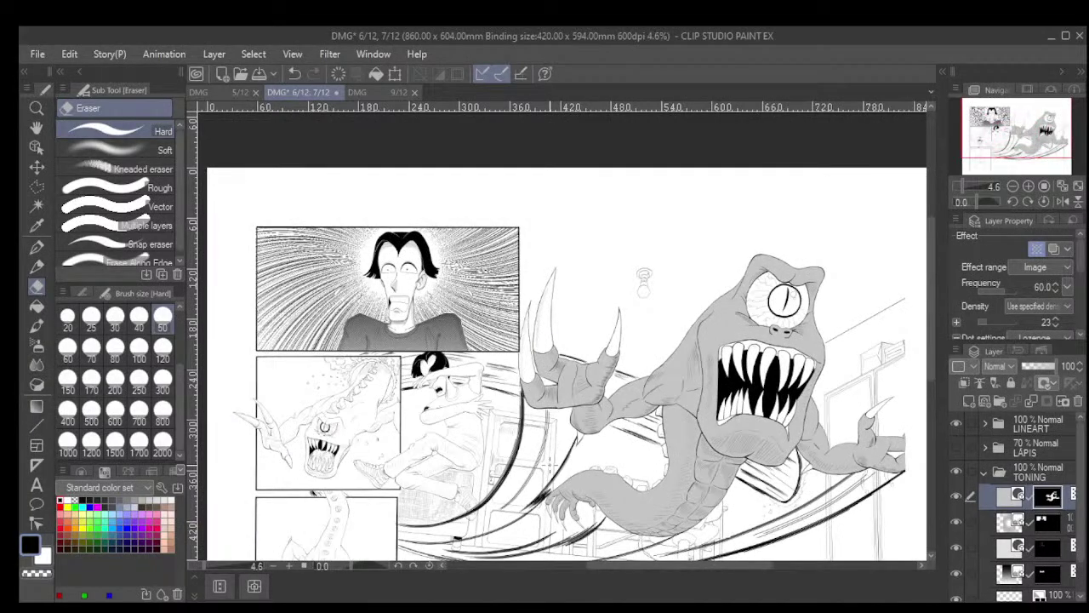
scroll(694, 392, "up", 4)
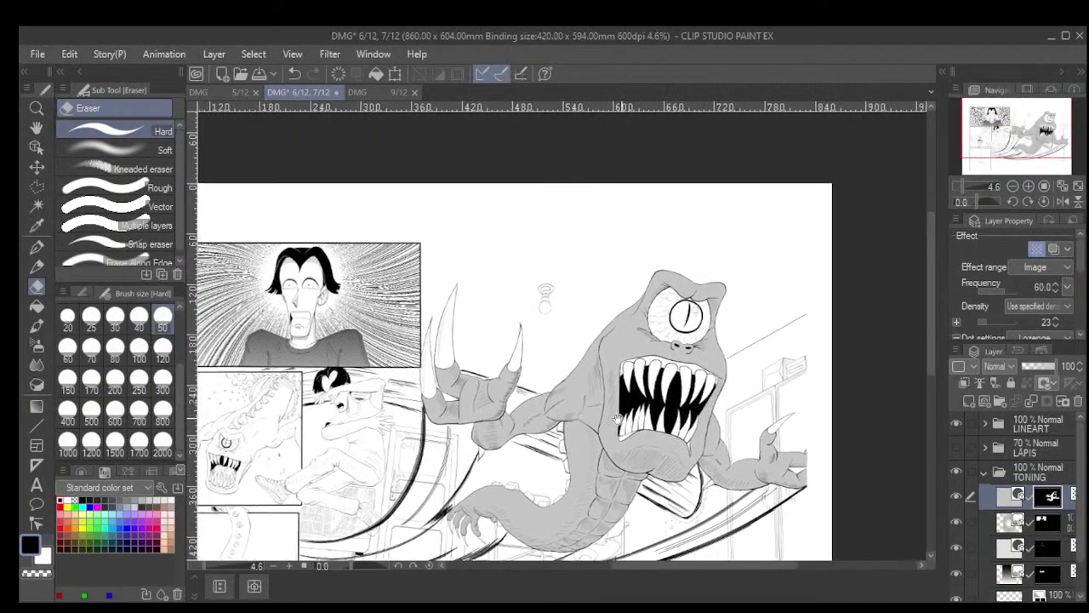
scroll(652, 350, "up", 2)
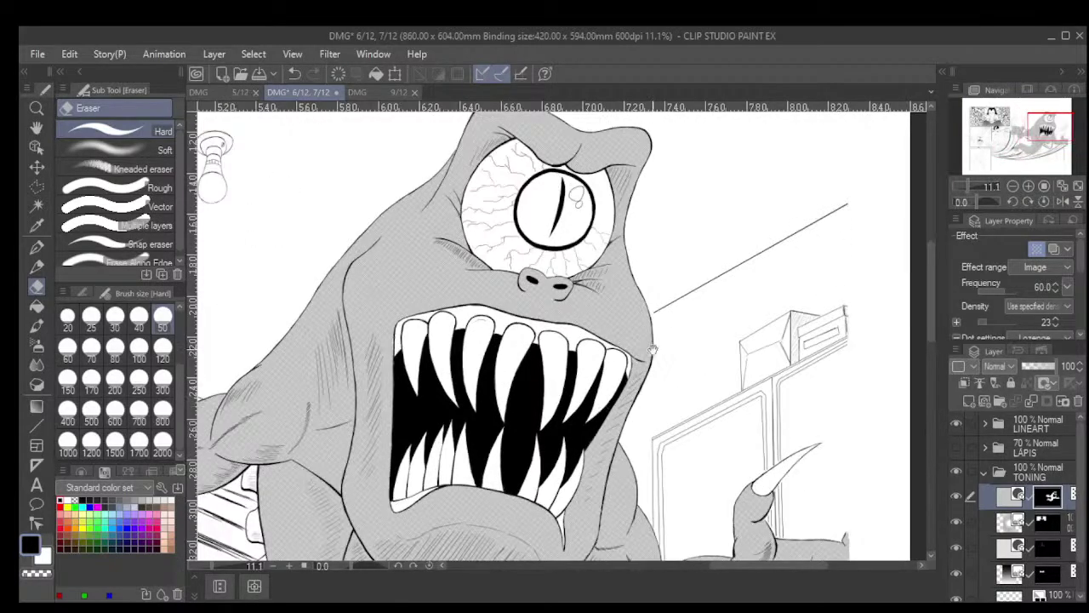
Outline a small four-sided polyline selection beside the monster's head and create a tone in it with frequency 60 and density 6
left_click(37, 187)
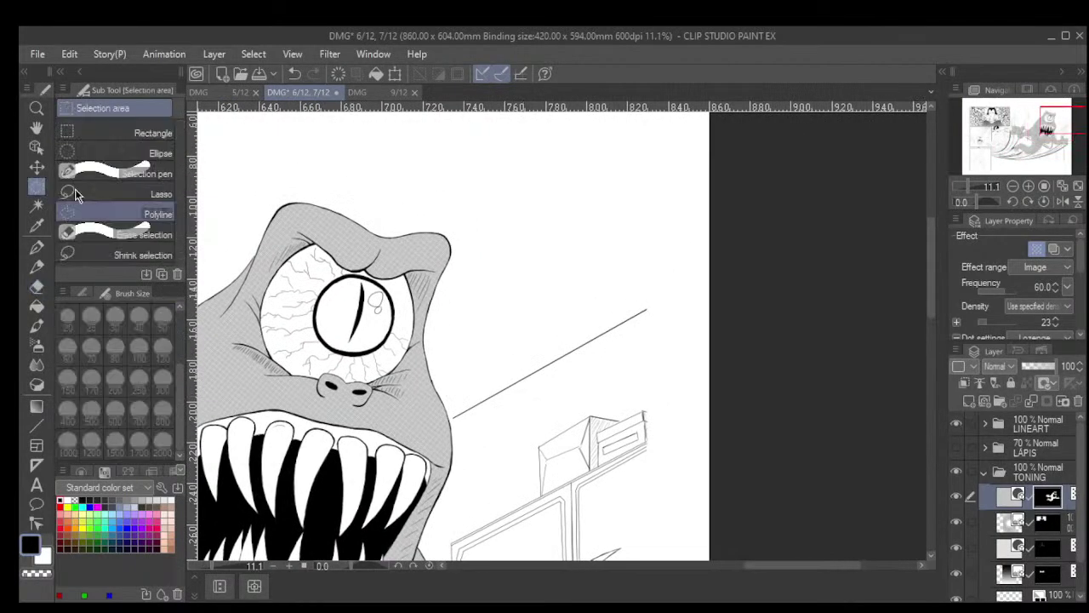
scroll(511, 257, "up", 2)
left_click(474, 300)
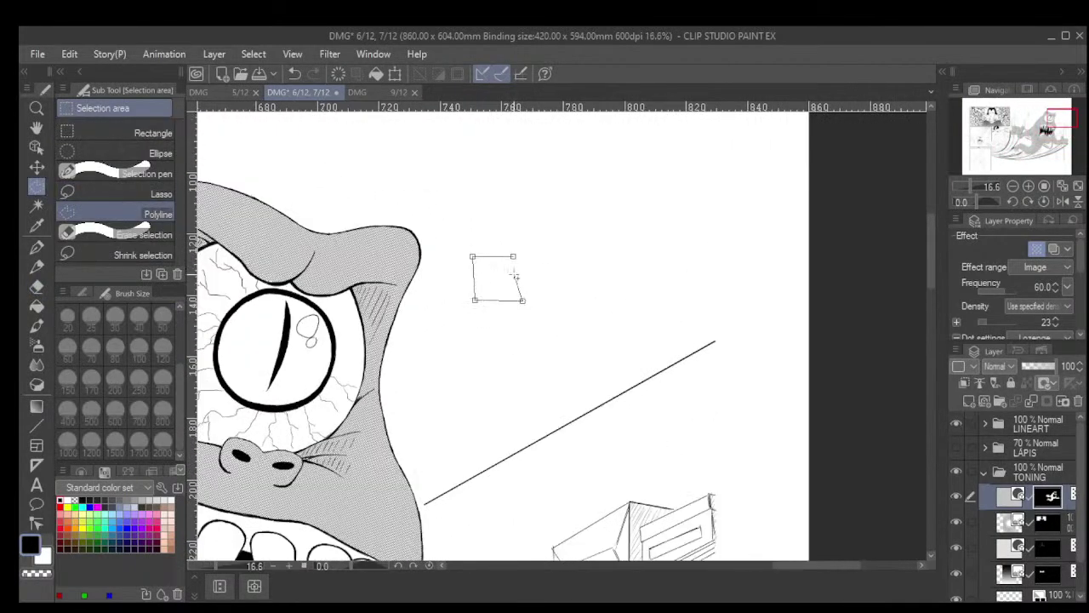
double_click(522, 296)
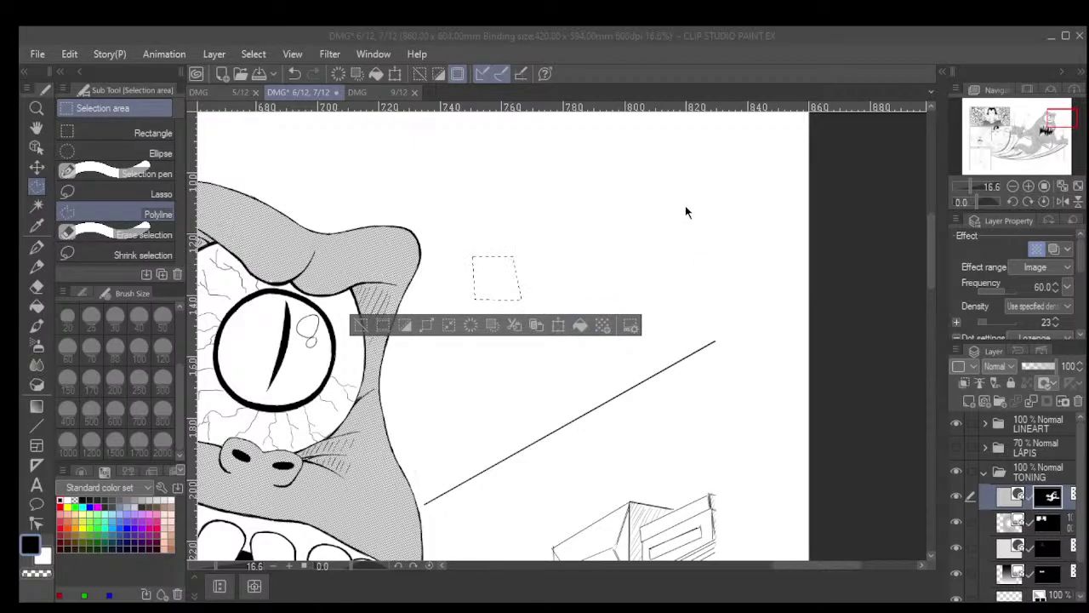
key("Return")
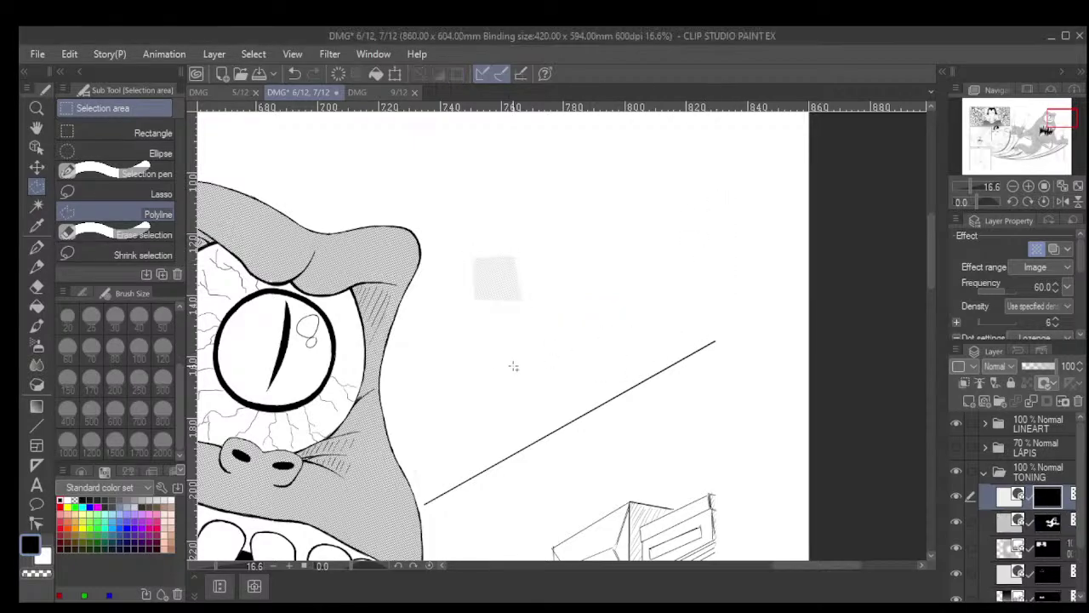
Fill the monster's iris with the light tone and erase it from the two highlights beside the pupil
left_click_drag(513, 366, 699, 341)
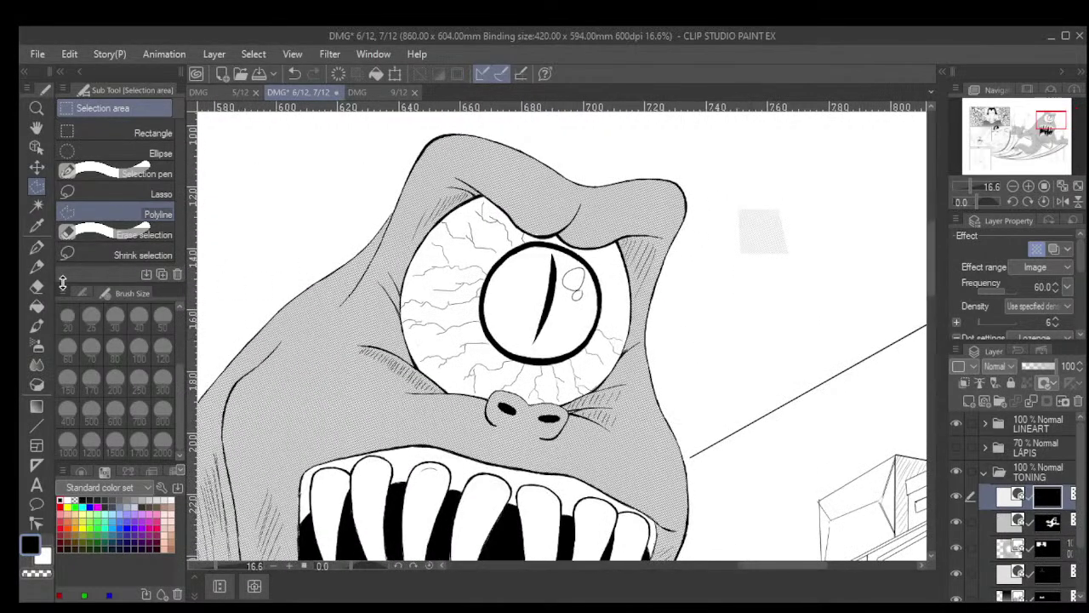
left_click(37, 246)
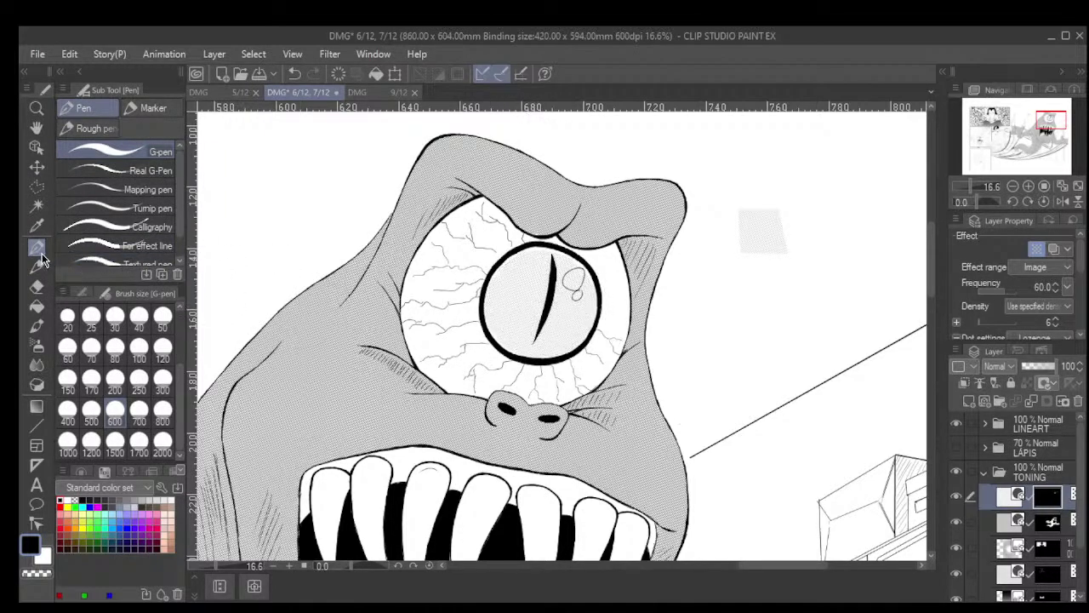
left_click(37, 287)
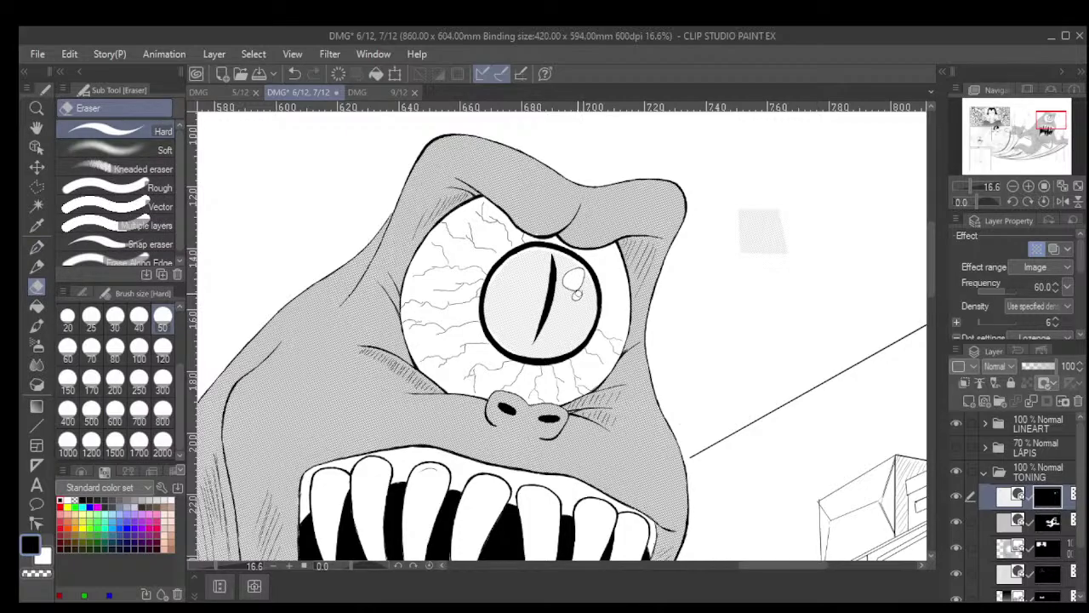
scroll(574, 289, "down", 6)
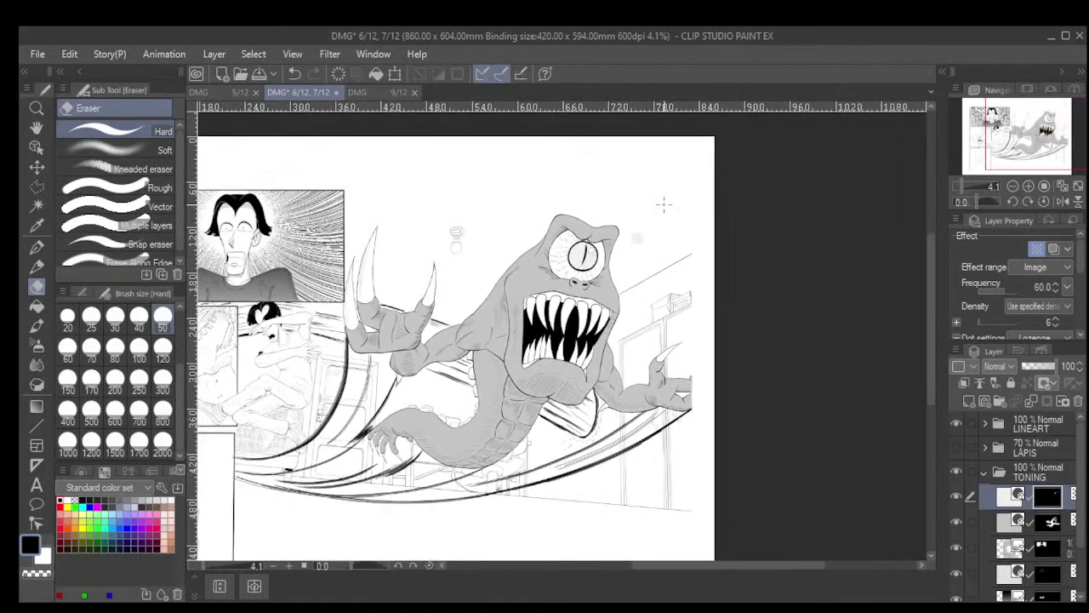
scroll(639, 277, "up", 6)
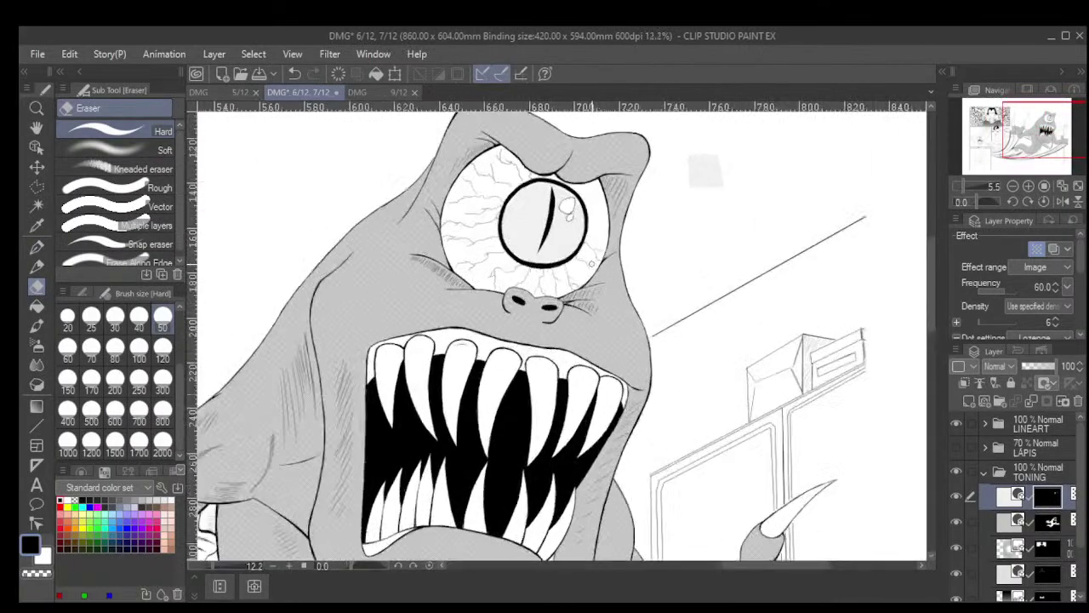
scroll(562, 332, "down", 4)
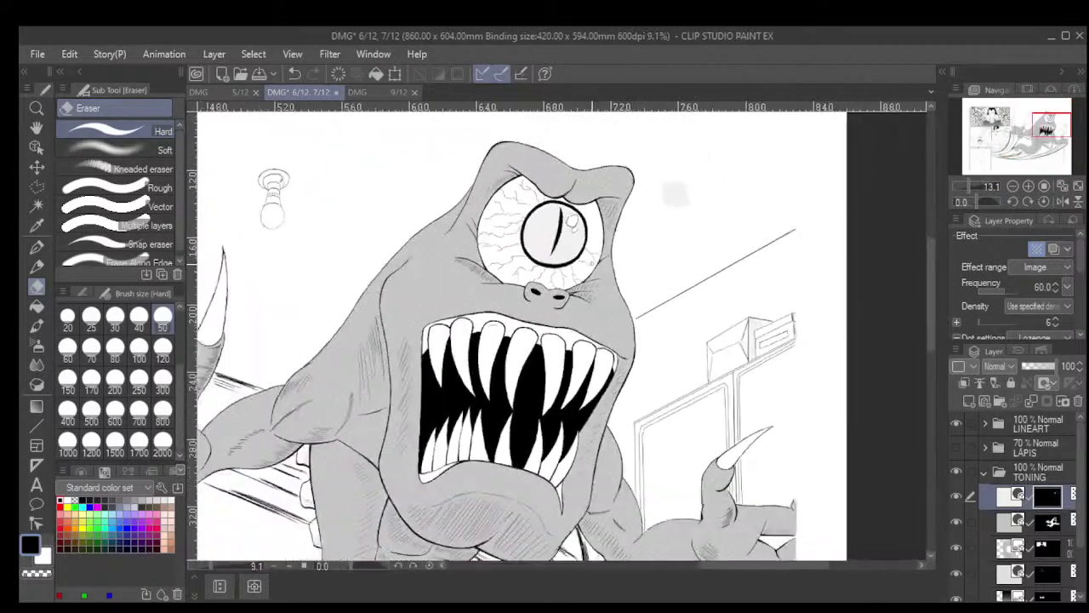
scroll(562, 332, "up", 2)
scroll(607, 281, "up", 2)
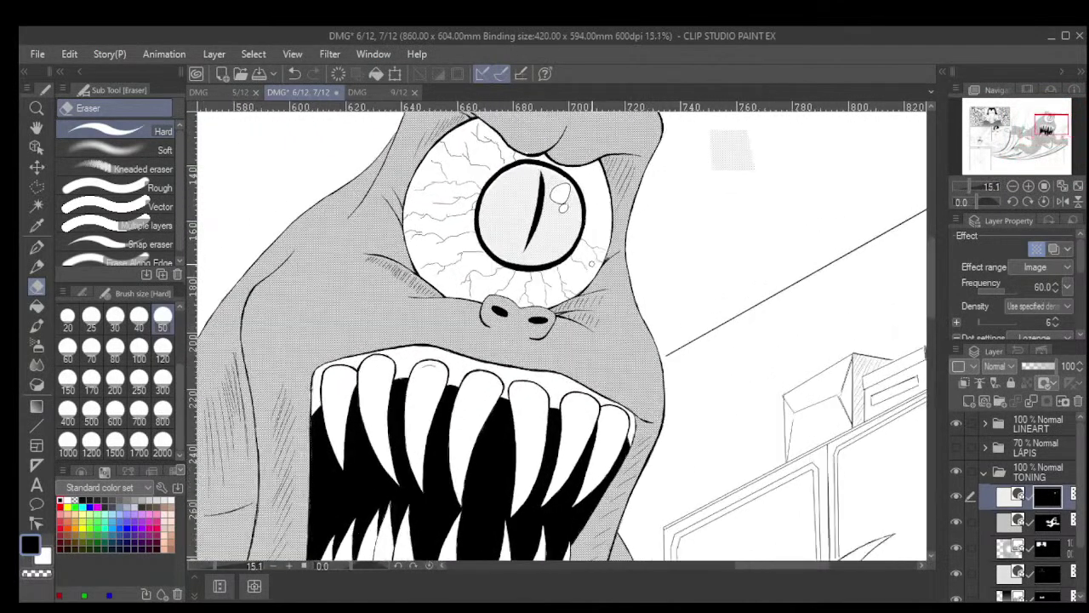
left_click(36, 186)
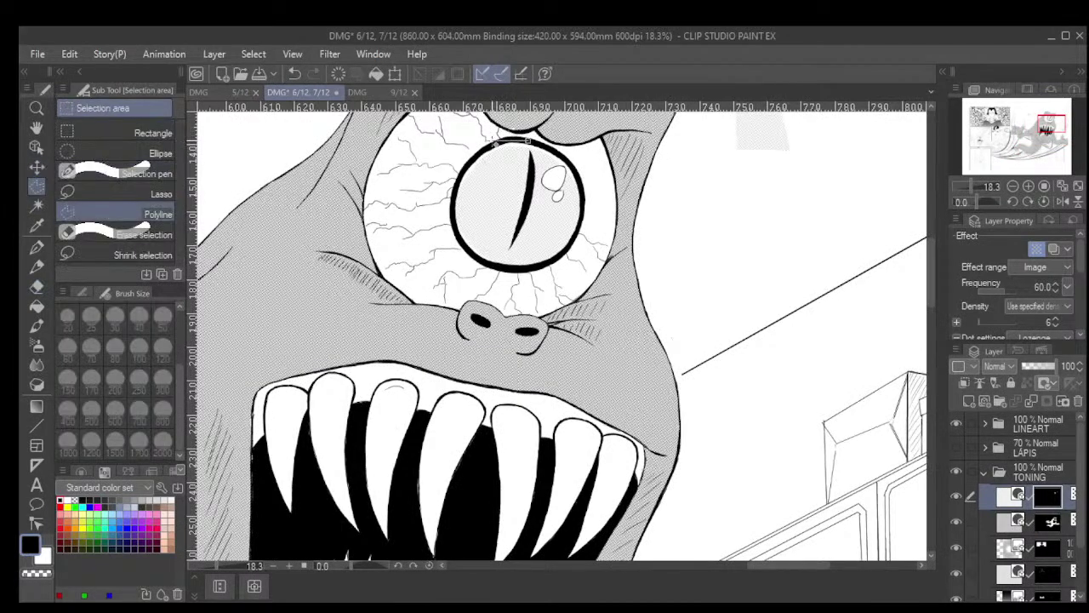
left_click(457, 234)
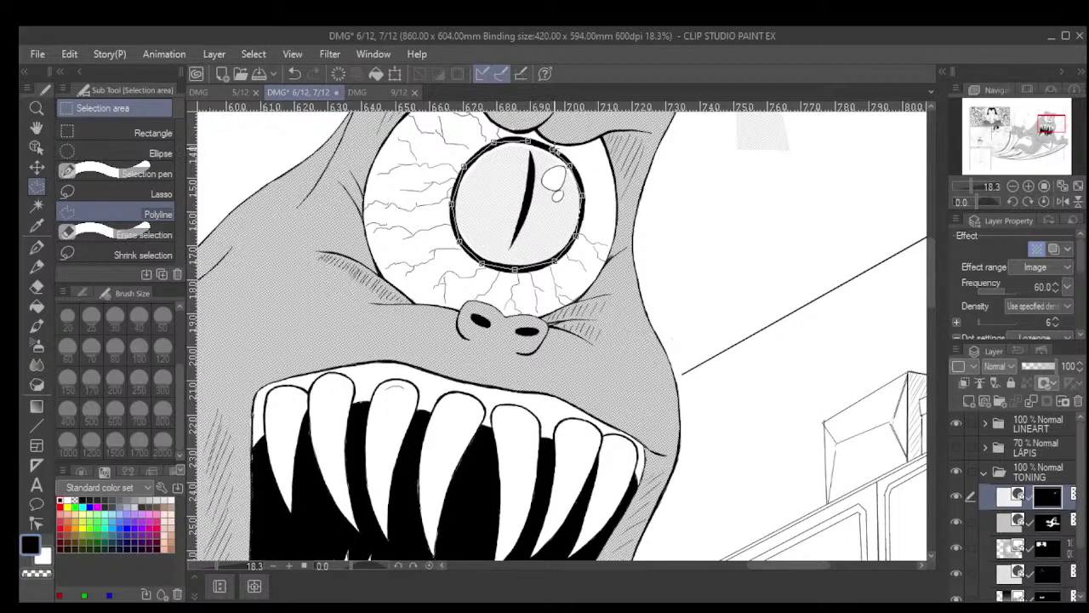
key("Return")
scroll(500, 212, "down", 2)
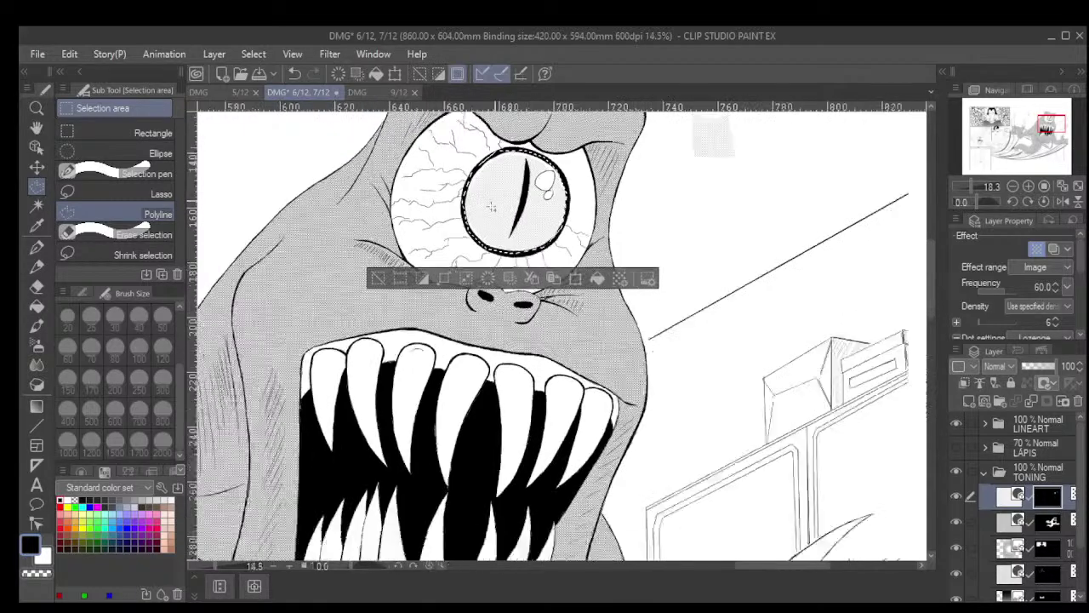
left_click(373, 273)
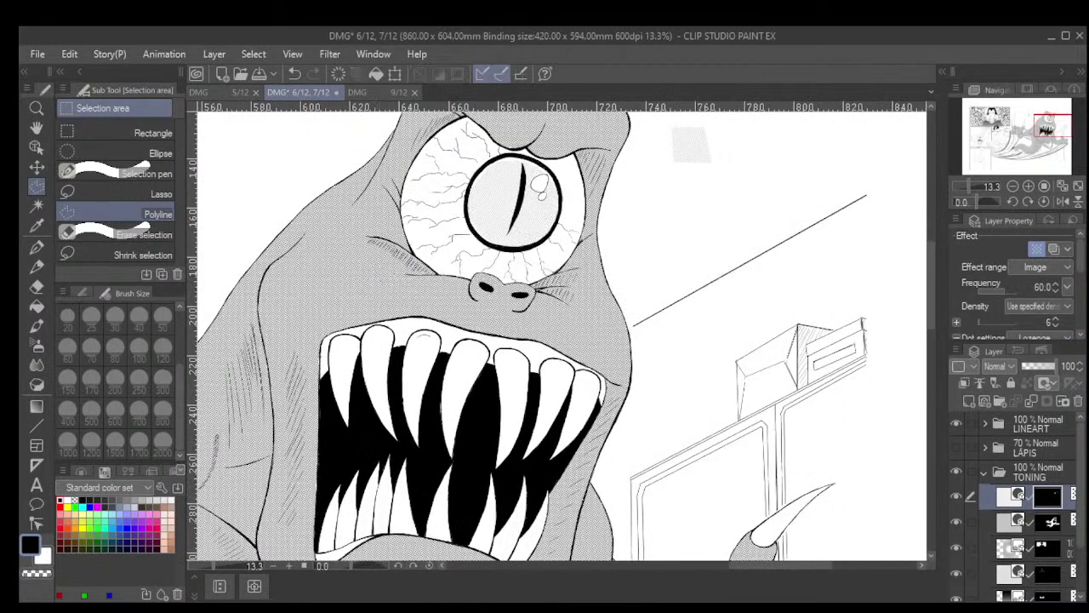
Make Layer 13 the active layer and outline the monster's round iris along its black ring with a polyline selection
scroll(1042, 535, "down", 2)
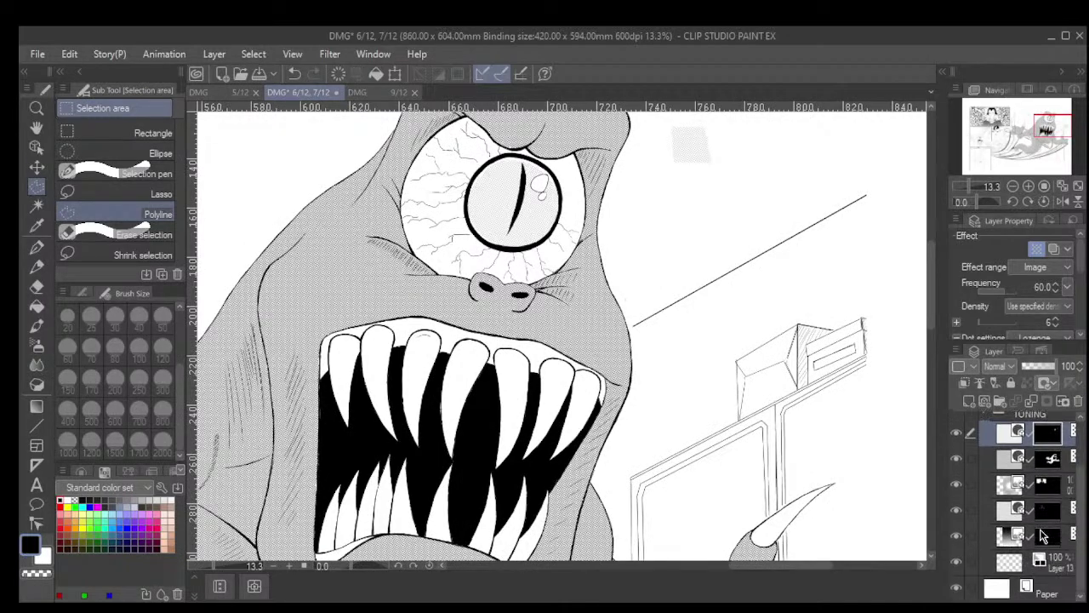
left_click(1062, 567)
scroll(537, 202, "up", 4)
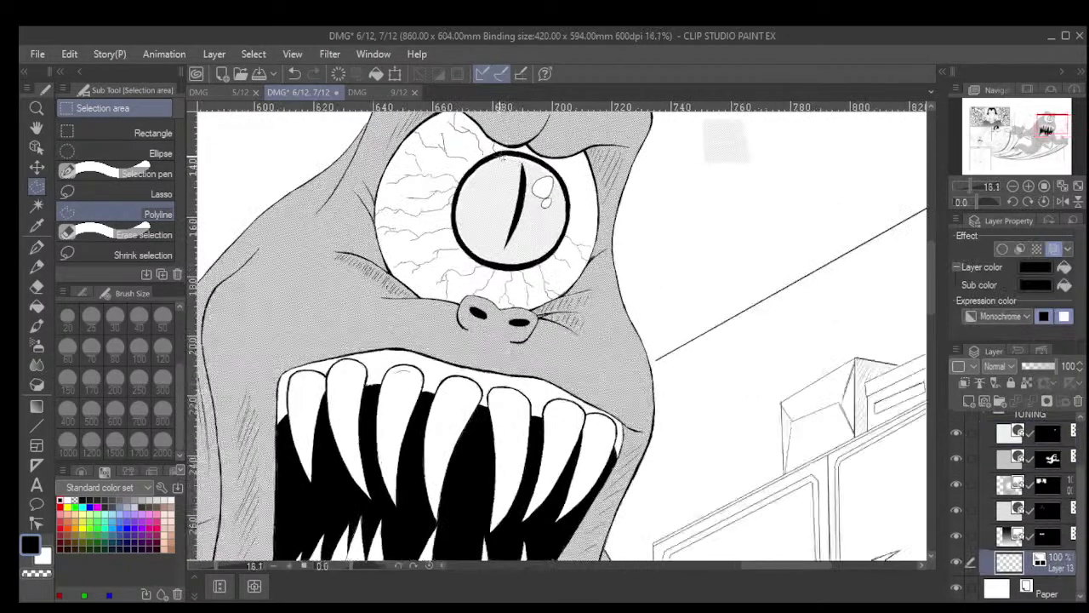
left_click(471, 170)
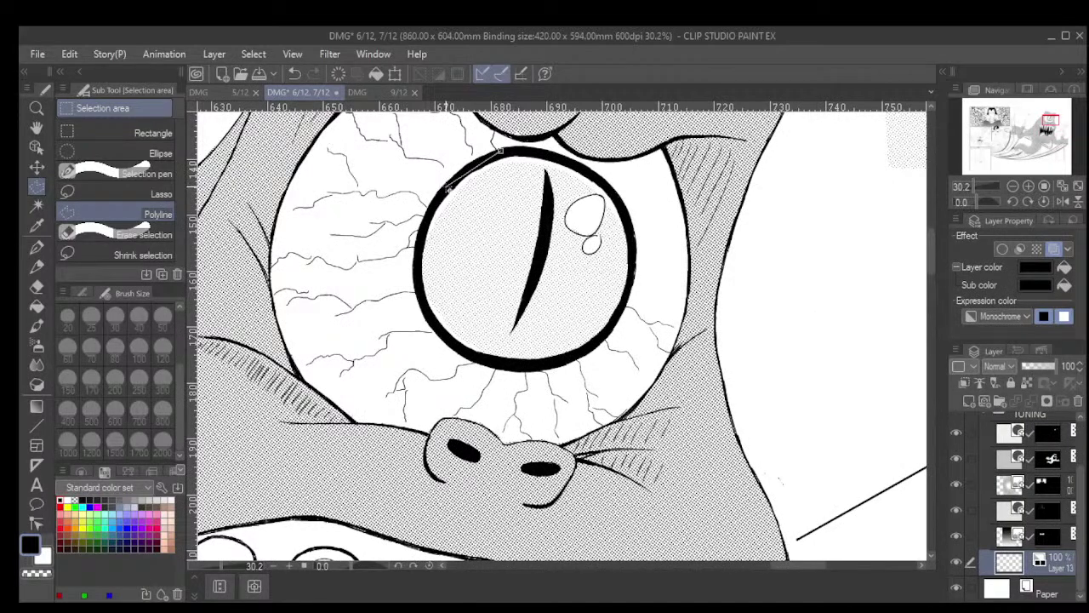
left_click(447, 187)
left_click(421, 235)
left_click(417, 289)
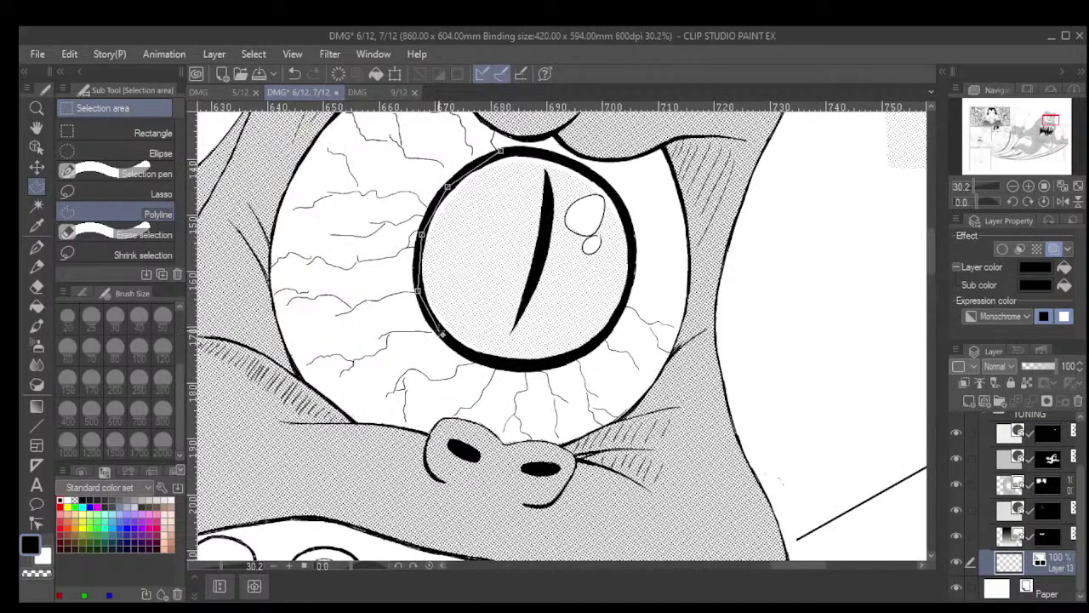
left_click(438, 333)
left_click(487, 363)
left_click(550, 365)
left_click(594, 343)
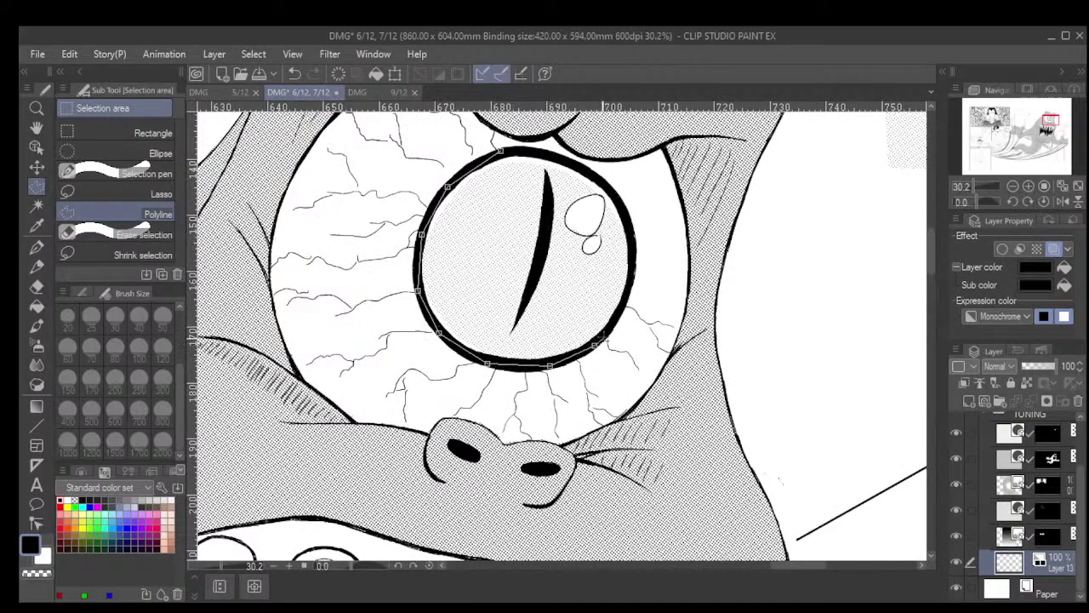
left_click(622, 309)
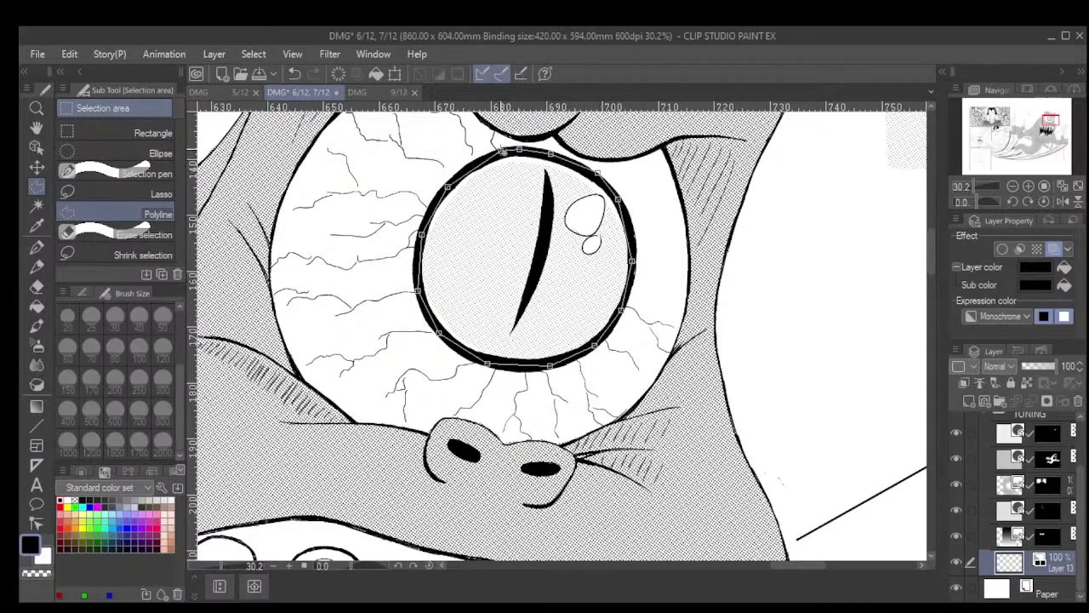
left_click(503, 151)
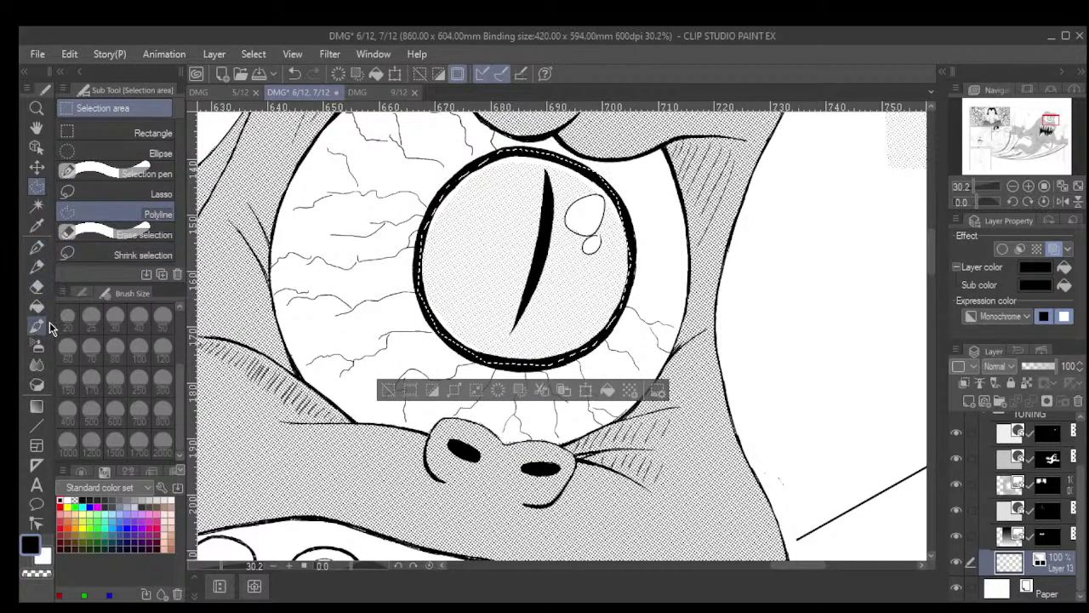
Set Layer 13's expression color to Gray and ready the Soft airbrush at size 500 for shading the iris
left_click(39, 344)
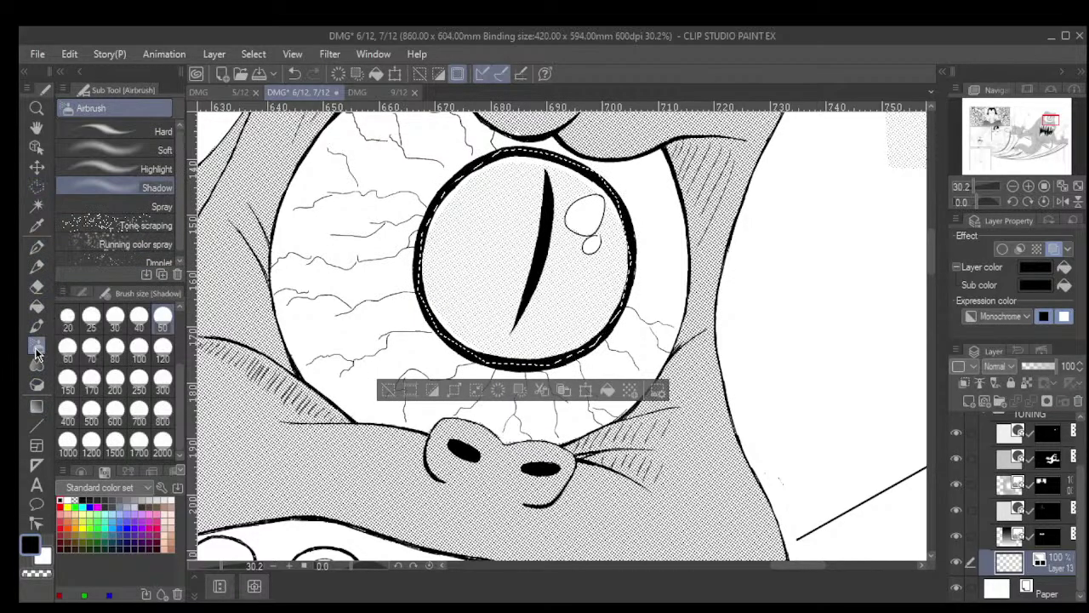
left_click(136, 187)
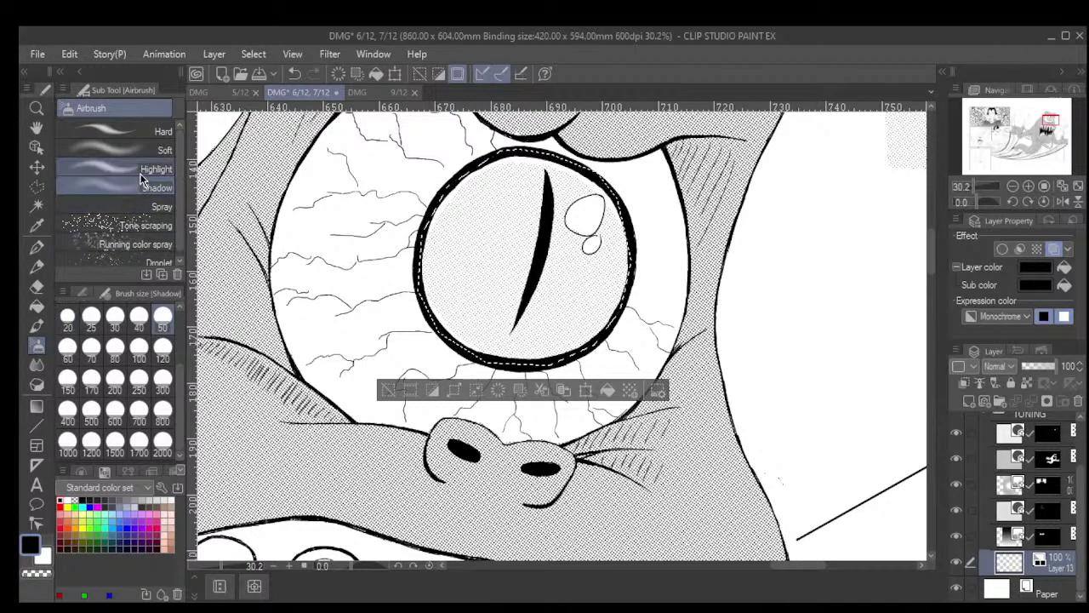
left_click(136, 150)
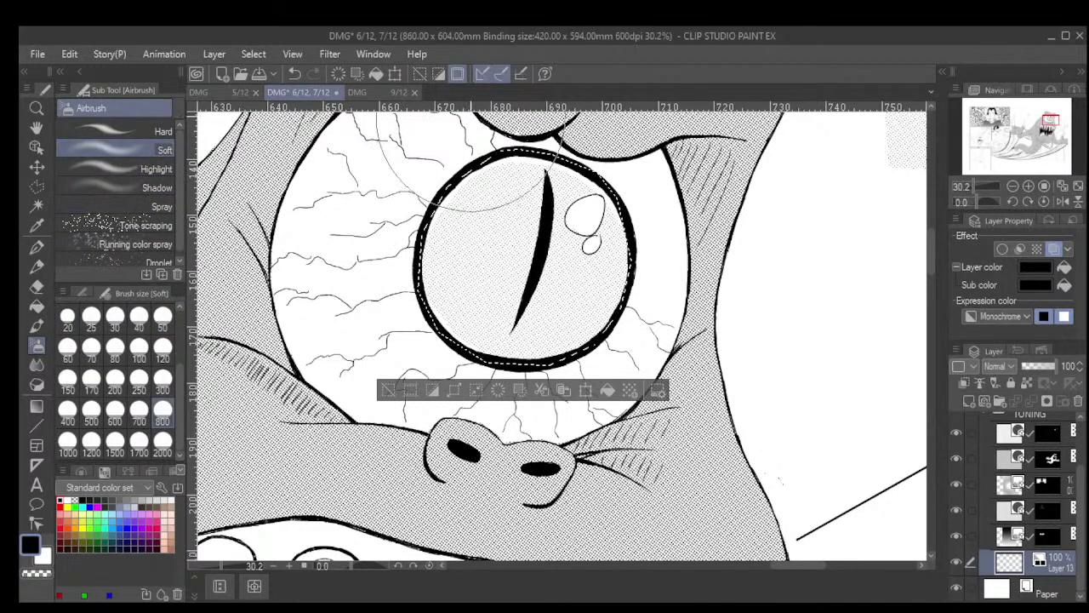
left_click_drag(438, 183, 477, 110)
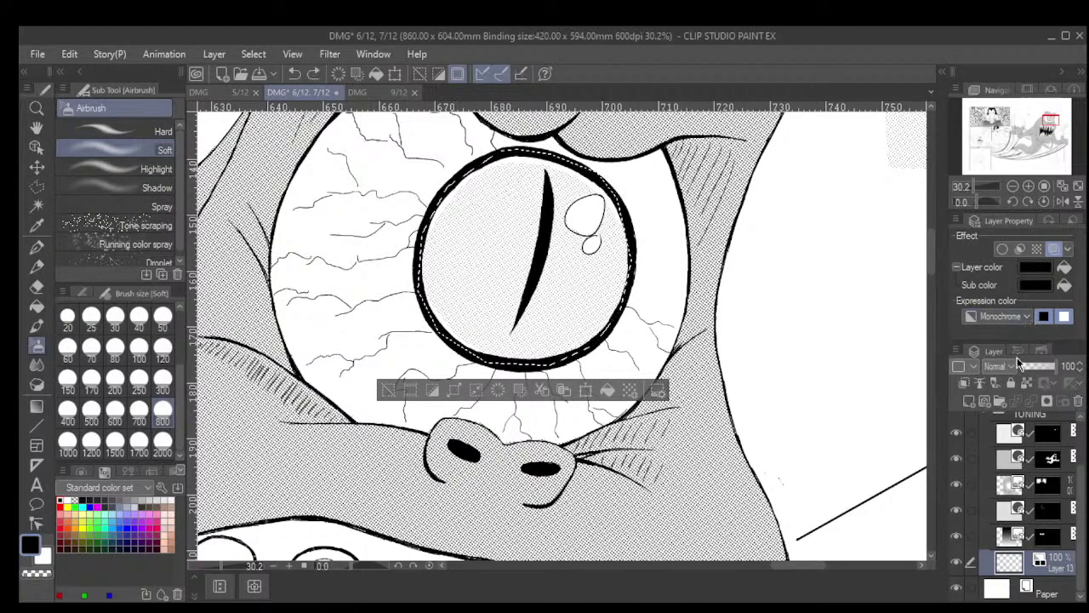
scroll(457, 111, "down", 1)
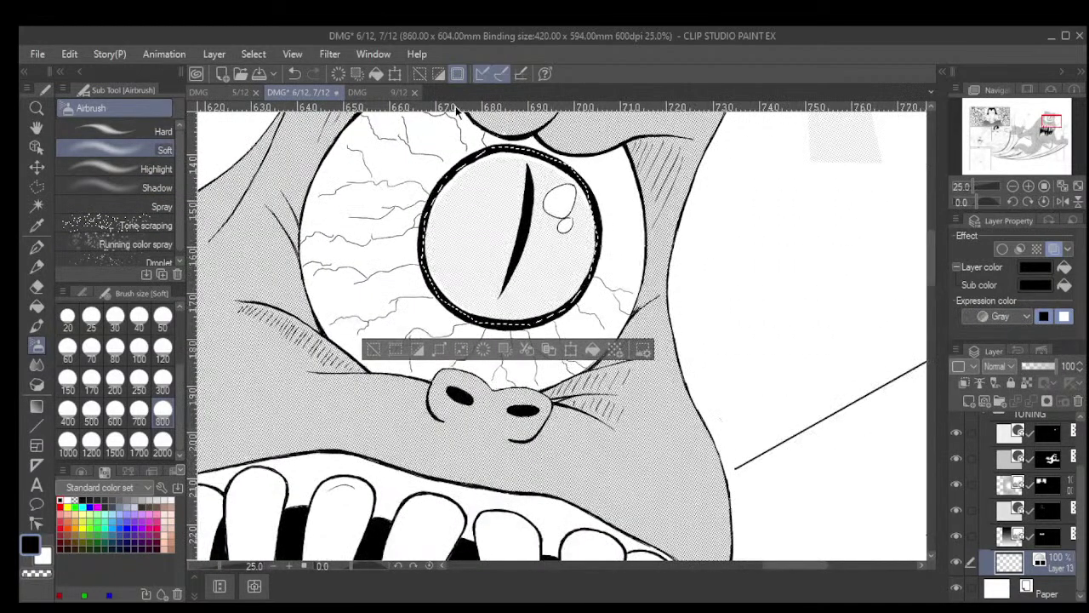
scroll(477, 119, "down", 4)
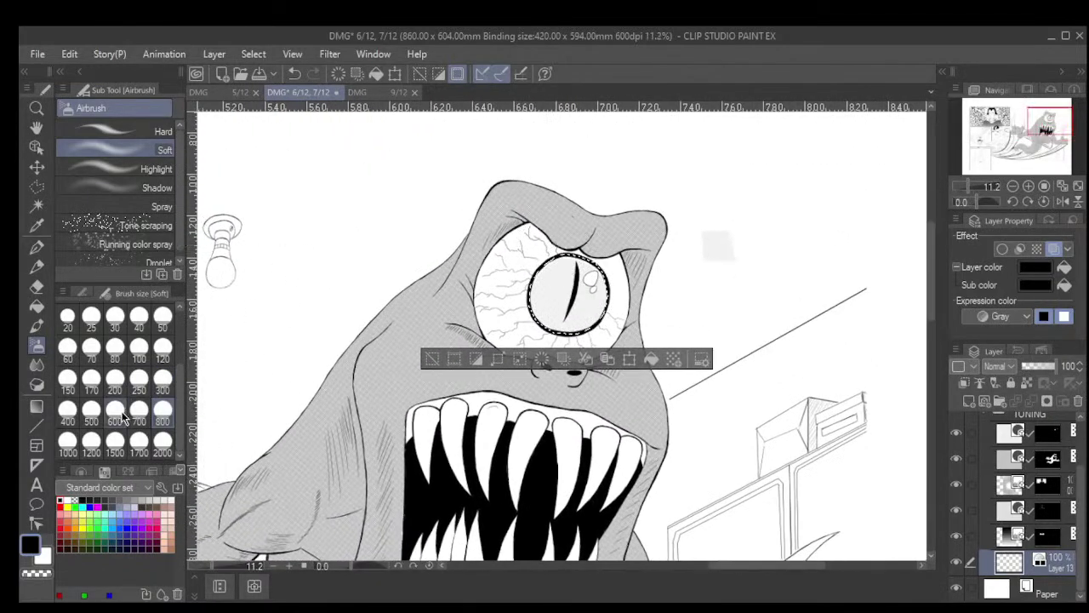
left_click(91, 415)
scroll(600, 228, "up", 3)
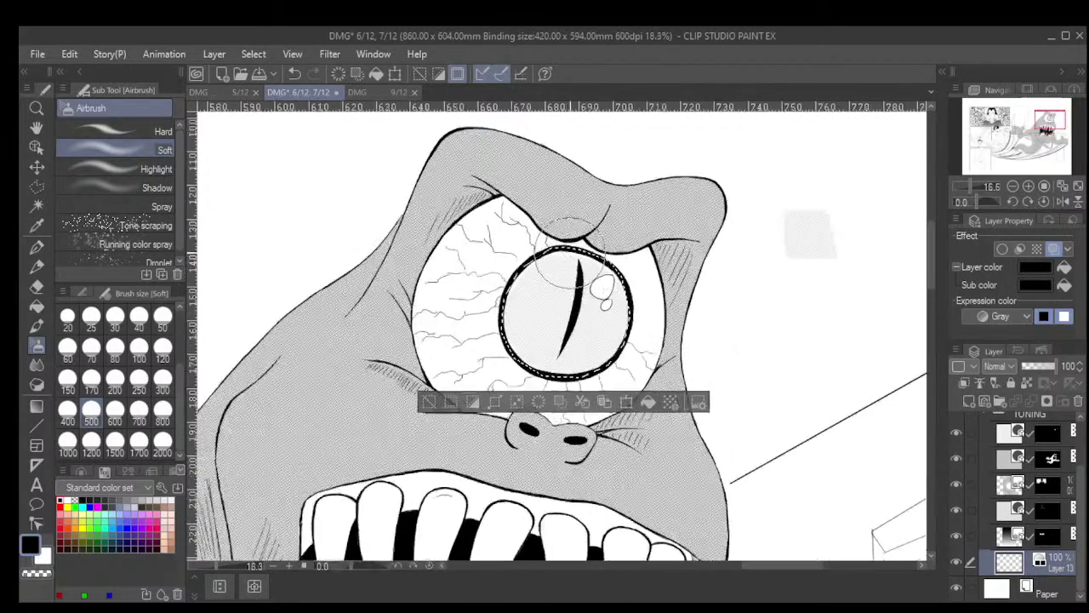
Try shading the iris's left and lower edges with the size 500 Soft airbrush, and undo the strokes
mouse_move(551, 223)
left_mouse_down()
mouse_move(545, 240)
mouse_move(510, 243)
mouse_move(480, 304)
left_mouse_up()
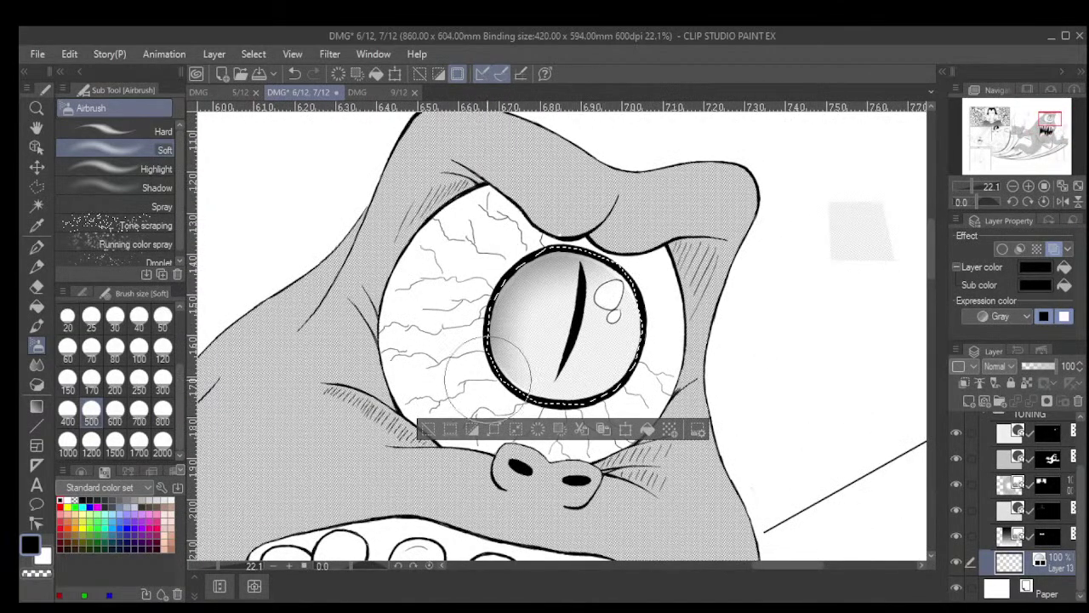
mouse_move(564, 396)
left_mouse_down()
mouse_move(615, 400)
mouse_move(587, 413)
left_mouse_up()
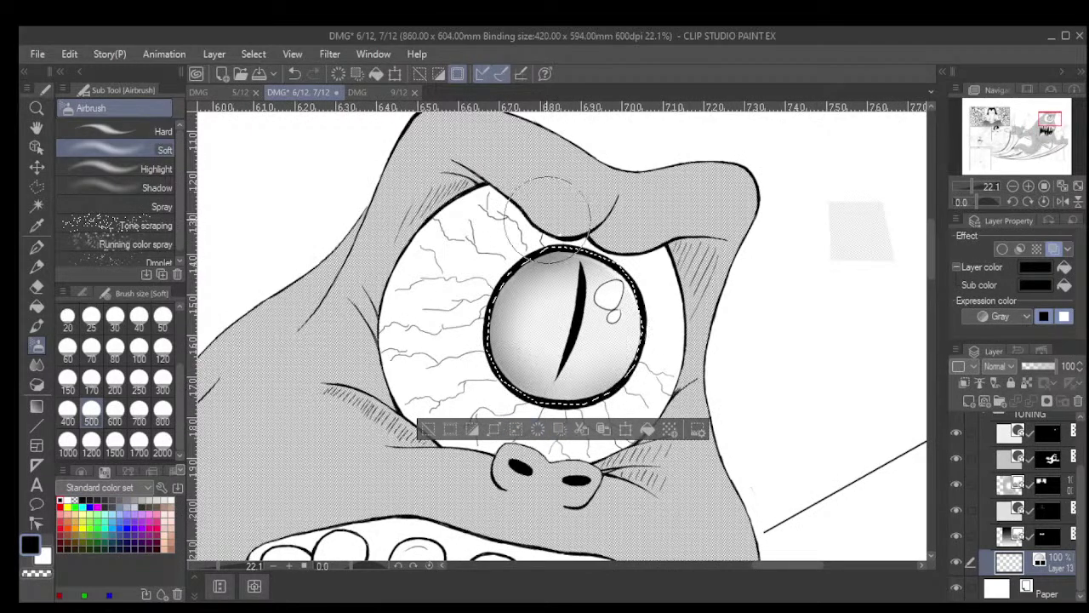
key("ctrl+z")
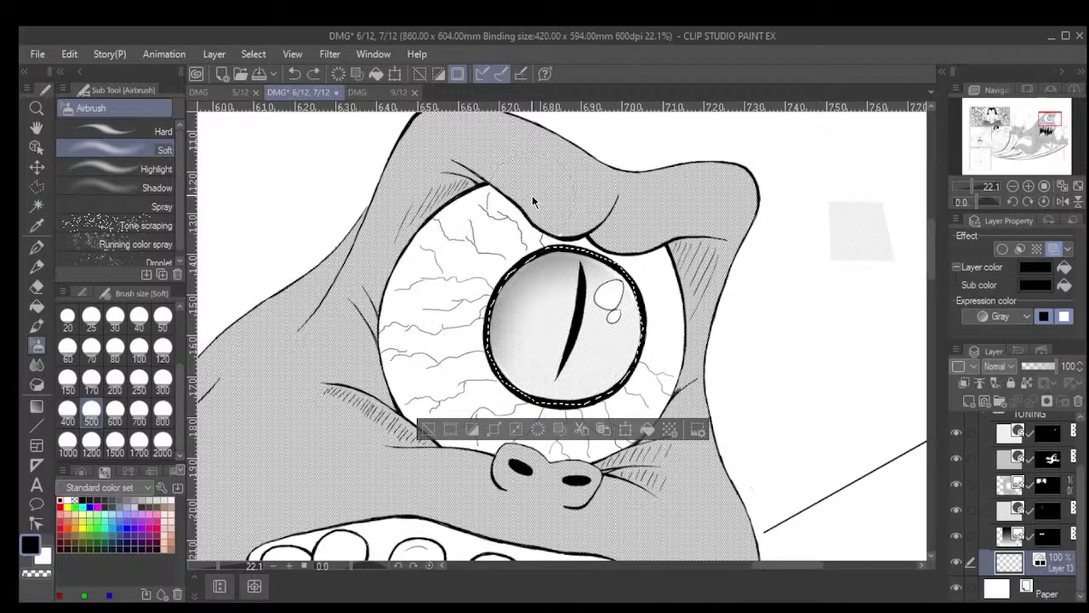
key("ctrl+z")
key("ctrl+z")
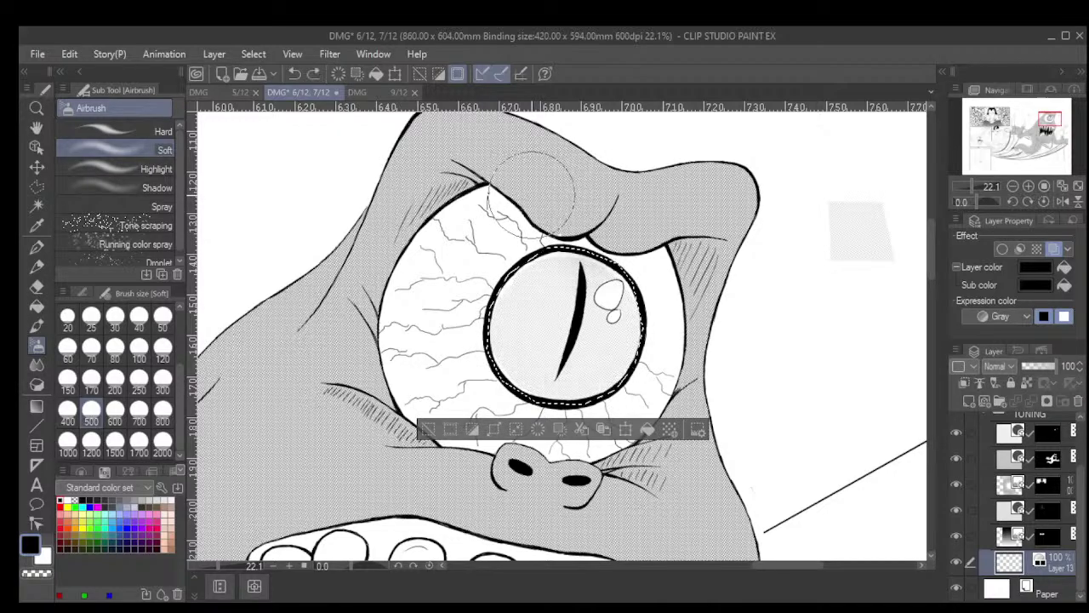
Airbrush soft shading along the iris's left and lower edges, darken the left edge at brush size 300, and deselect
mouse_move(588, 227)
left_mouse_down()
mouse_move(507, 238)
mouse_move(526, 226)
mouse_move(484, 264)
mouse_move(490, 256)
mouse_move(462, 313)
mouse_move(479, 278)
mouse_move(472, 351)
mouse_move(466, 296)
mouse_move(481, 373)
left_mouse_up()
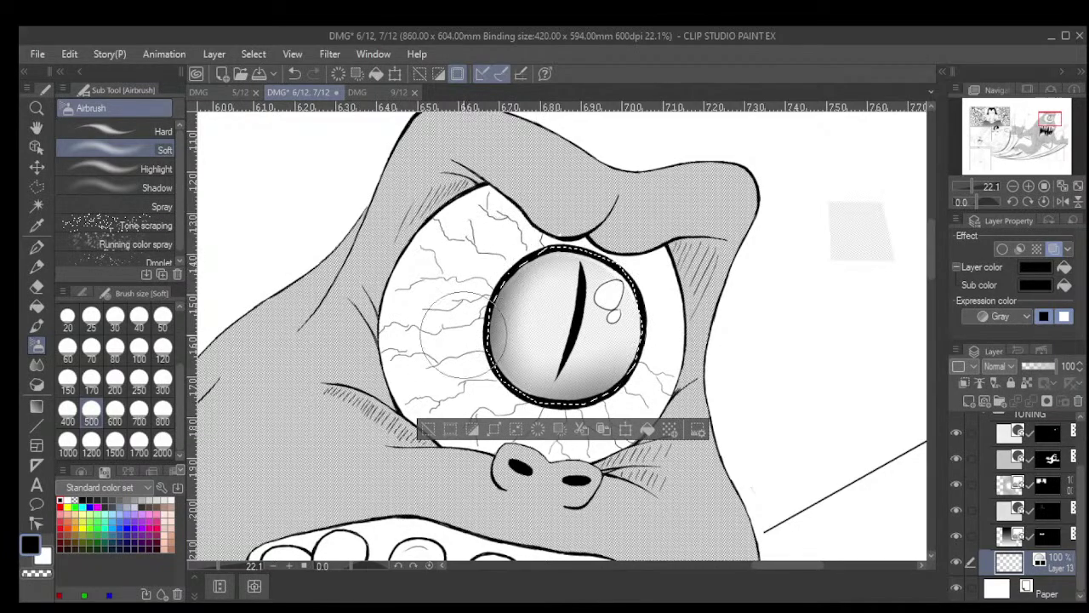
left_click(162, 380)
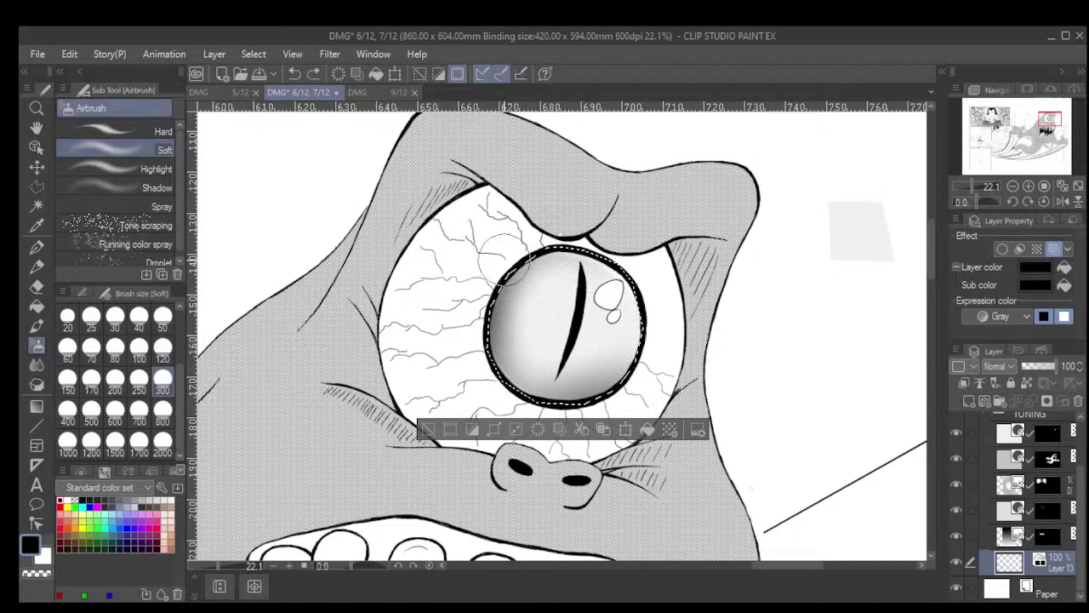
left_click_drag(503, 261, 492, 293)
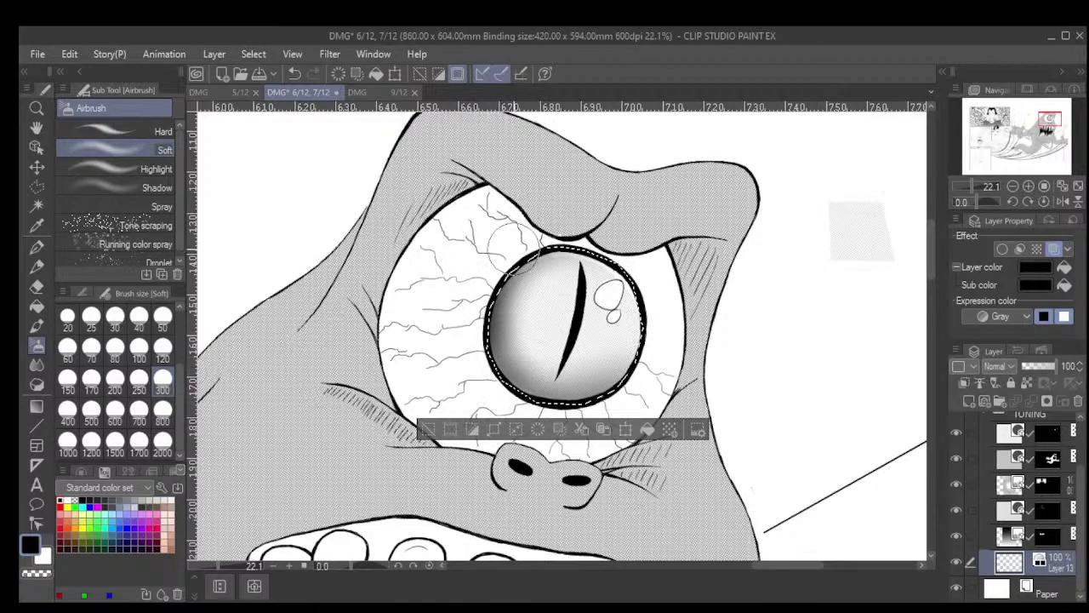
key("ctrl+d")
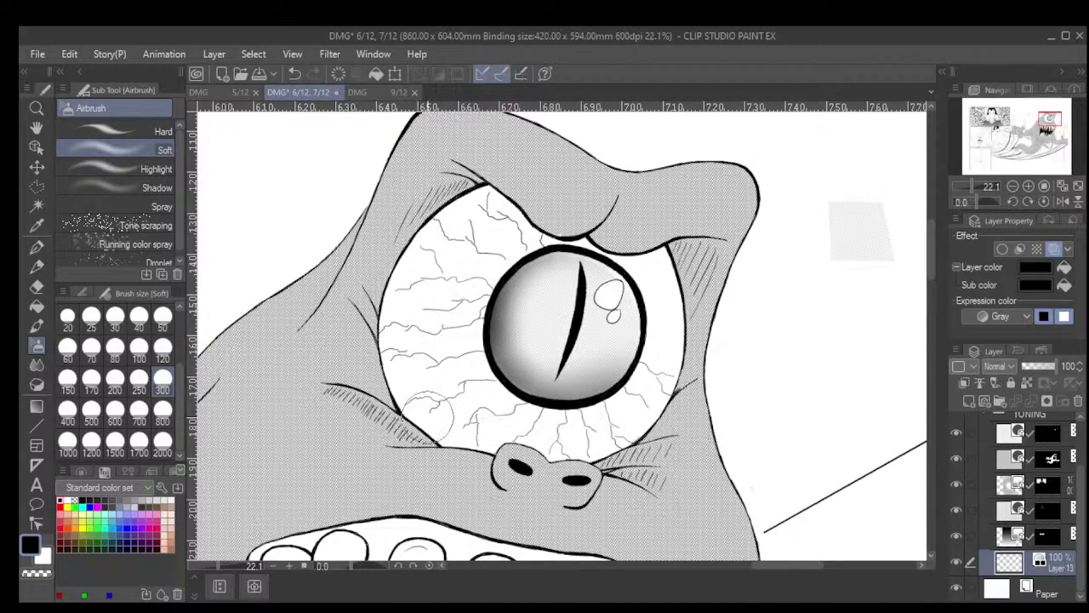
Make Layer 10 in the LINEART folder the active layer and ready the G-pen at size 4
scroll(522, 257, "down", 8)
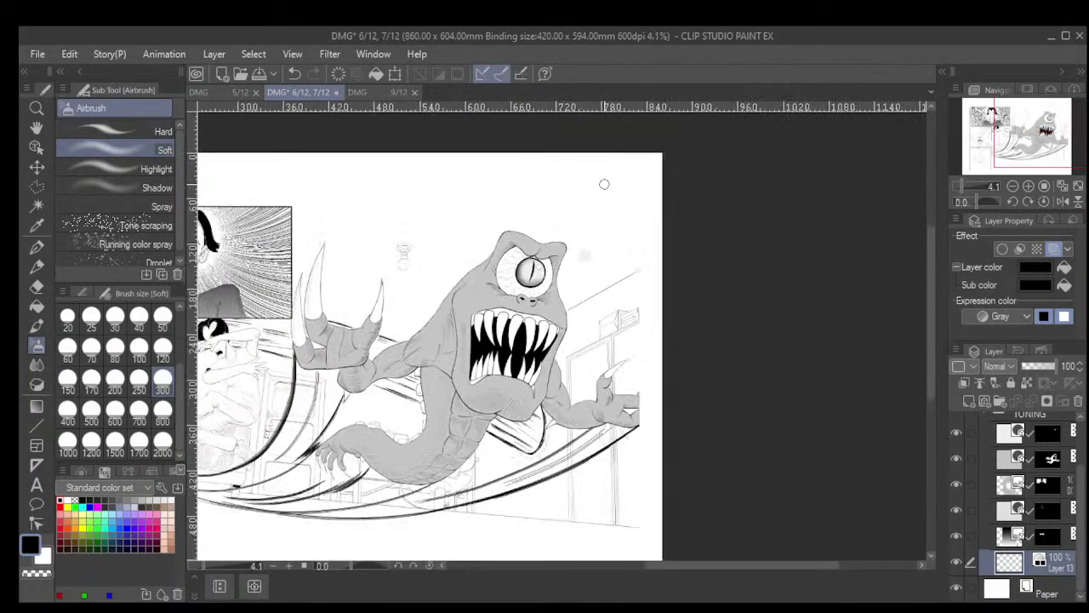
scroll(587, 166, "up", 2)
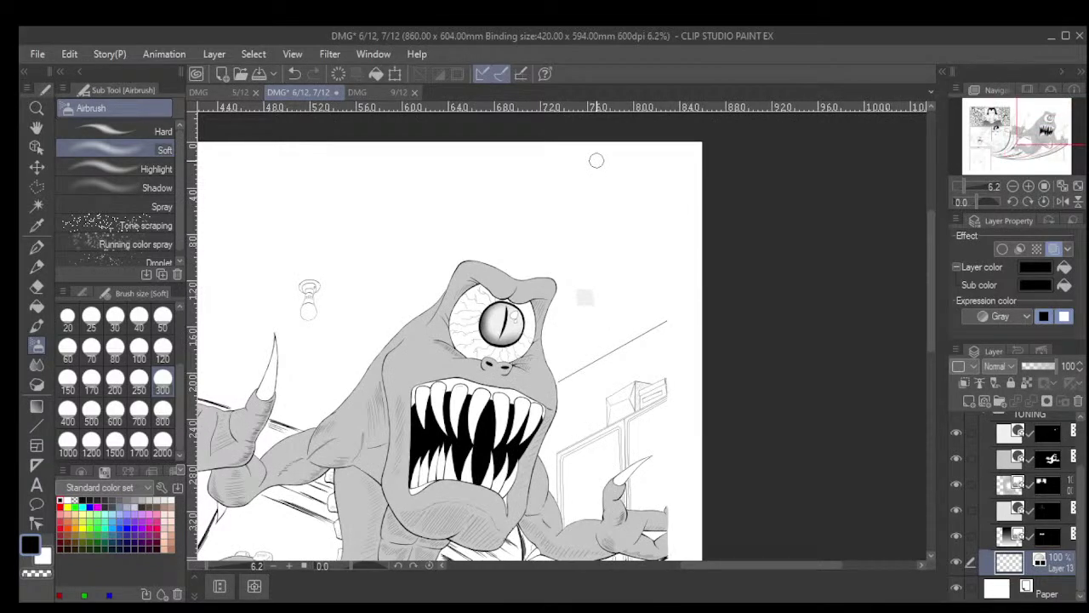
scroll(563, 314, "up", 3)
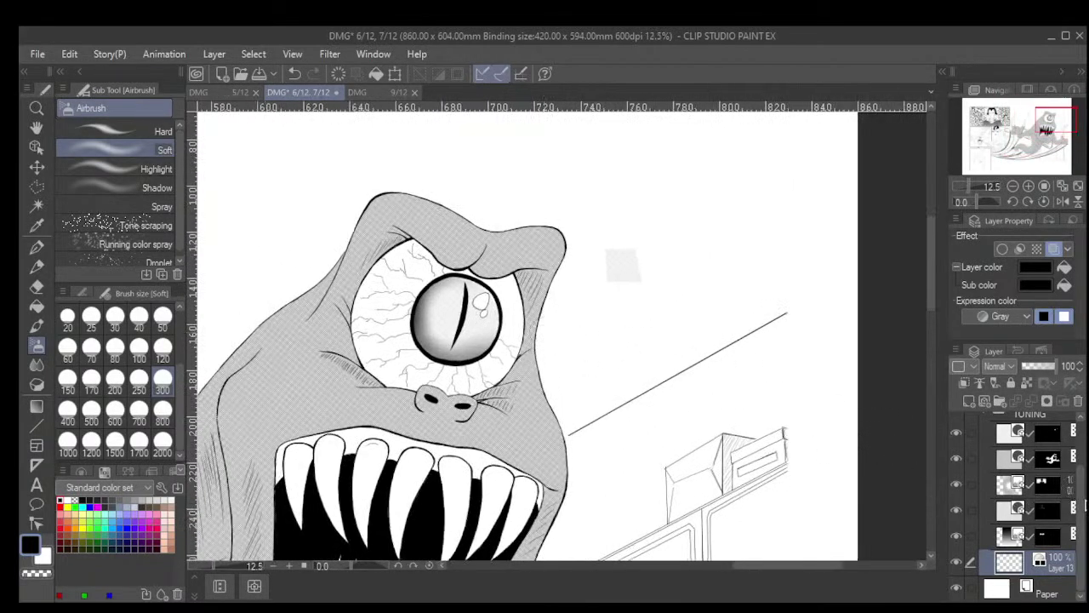
left_click_drag(1081, 492, 1078, 439)
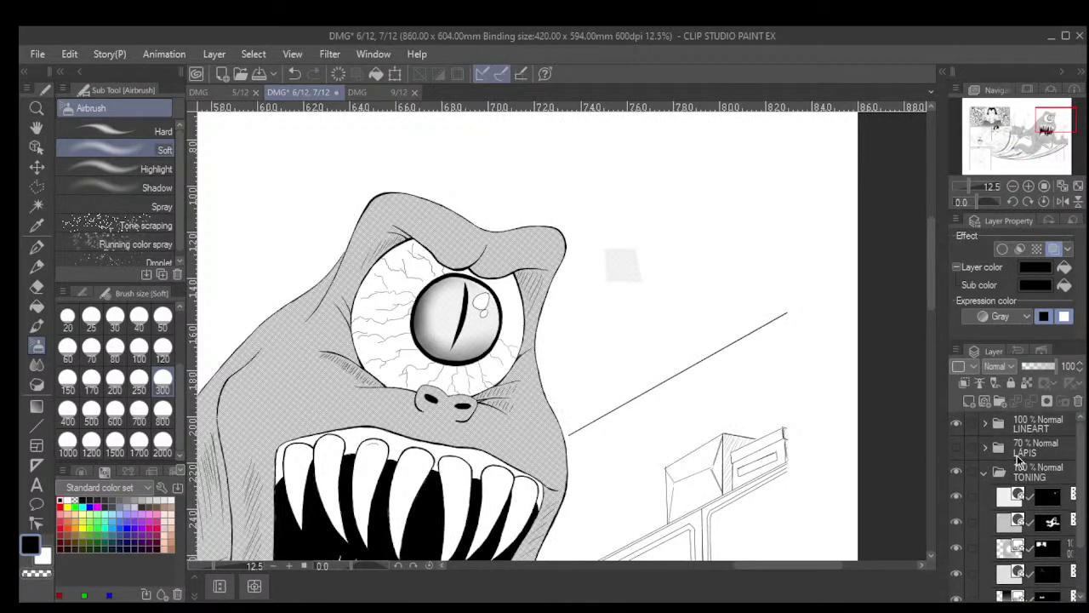
left_click(985, 423)
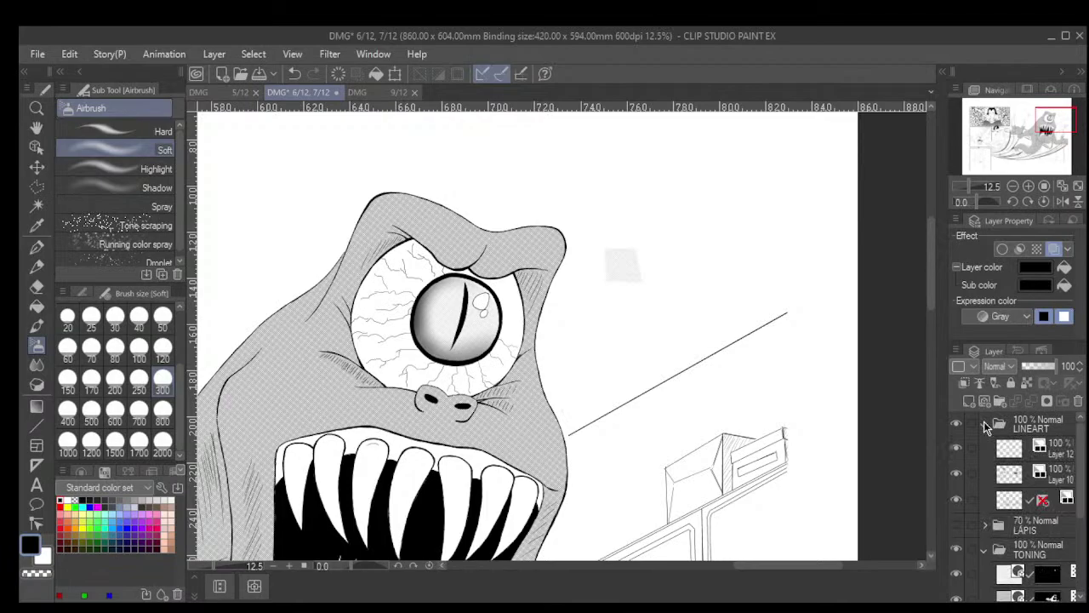
left_click(1043, 473)
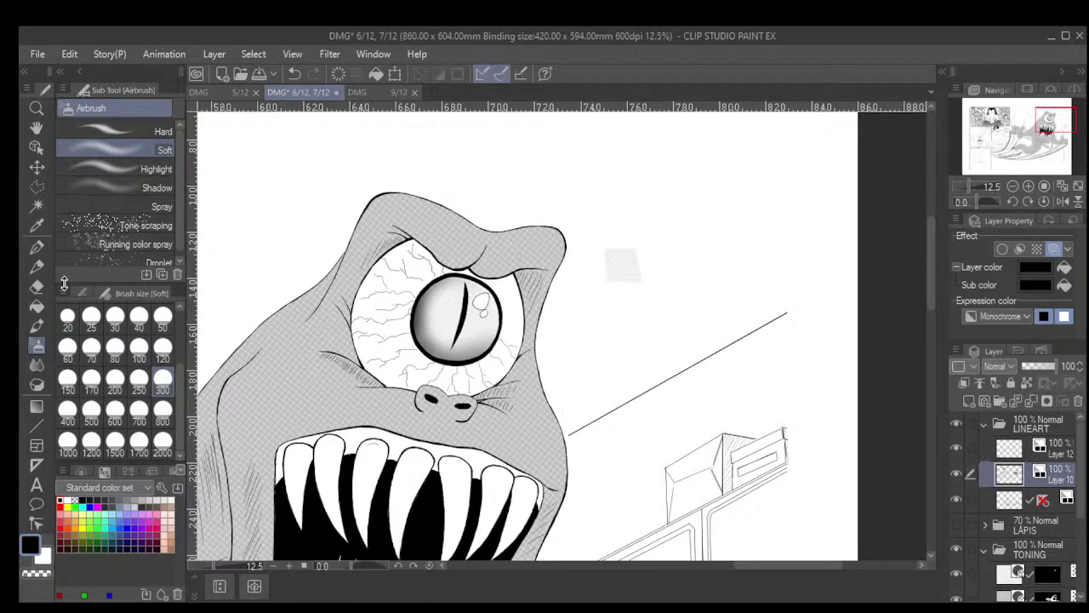
key("p")
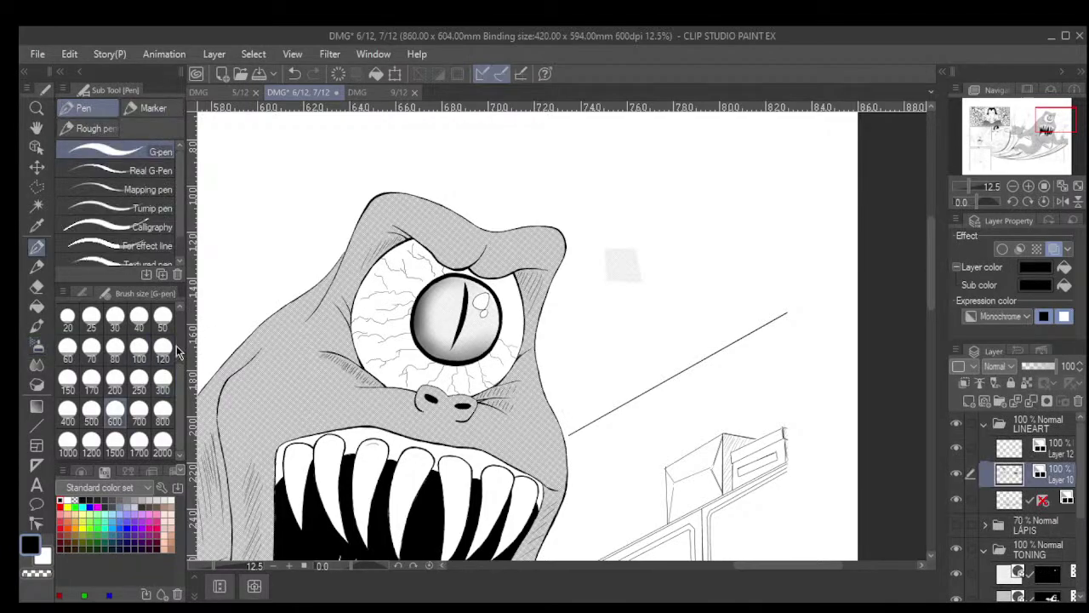
scroll(97, 347, "up", 3)
left_click(92, 352)
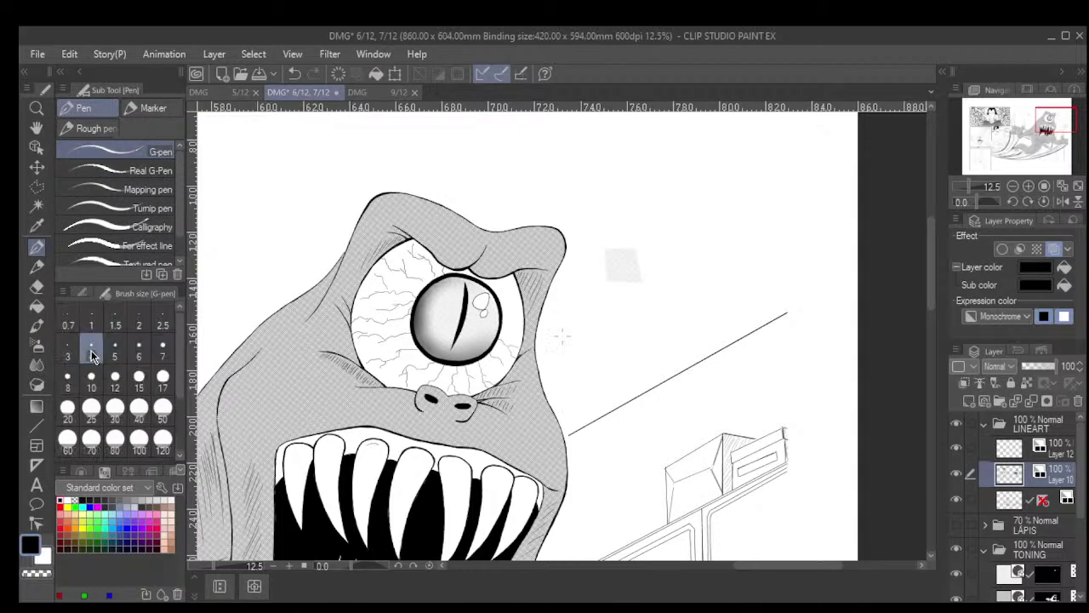
Draw thin branching veins on the white of the eye to the right of and just above the iris, and collapse the LINEART folder
scroll(492, 288, "up", 1)
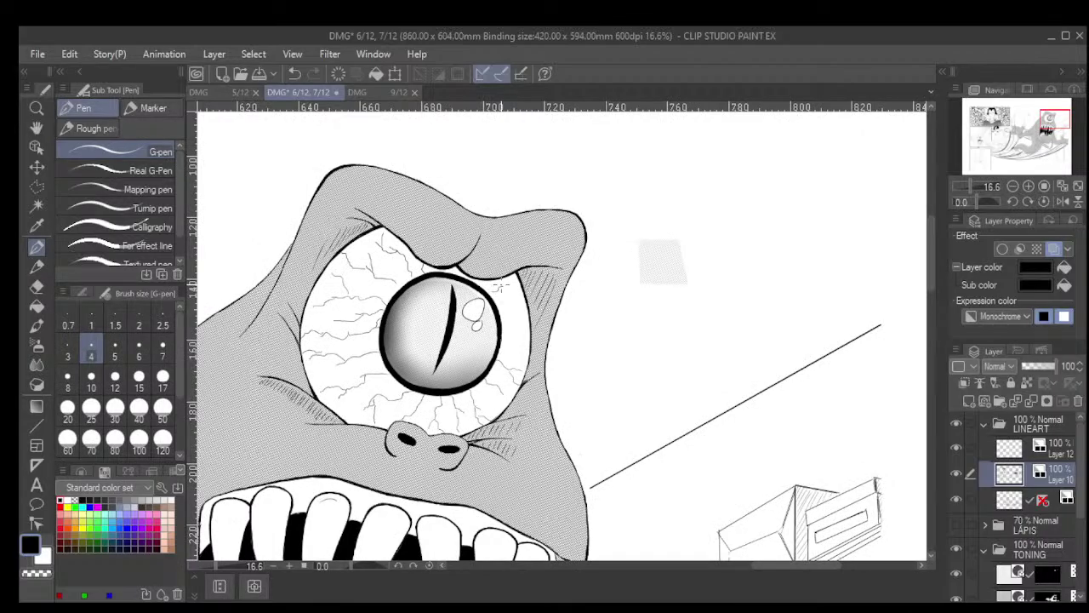
scroll(500, 288, "up", 3)
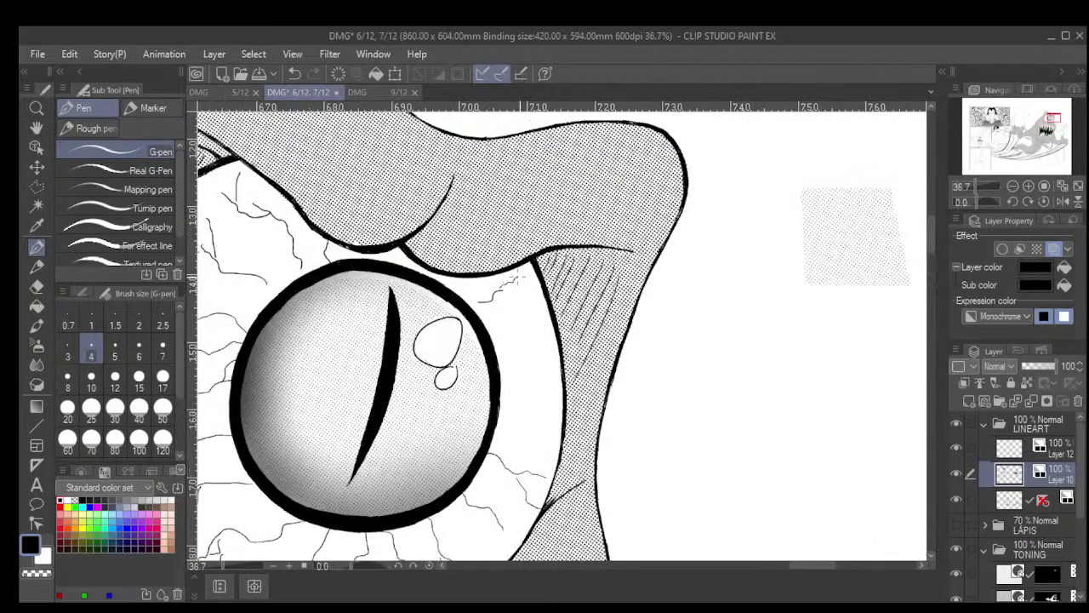
left_click_drag(521, 277, 534, 264)
left_click_drag(523, 339, 549, 321)
left_click_drag(512, 351, 546, 385)
mouse_move(499, 410)
left_mouse_down()
mouse_move(546, 426)
mouse_move(538, 439)
left_mouse_up()
left_click_drag(502, 385, 536, 398)
left_click_drag(487, 330, 522, 311)
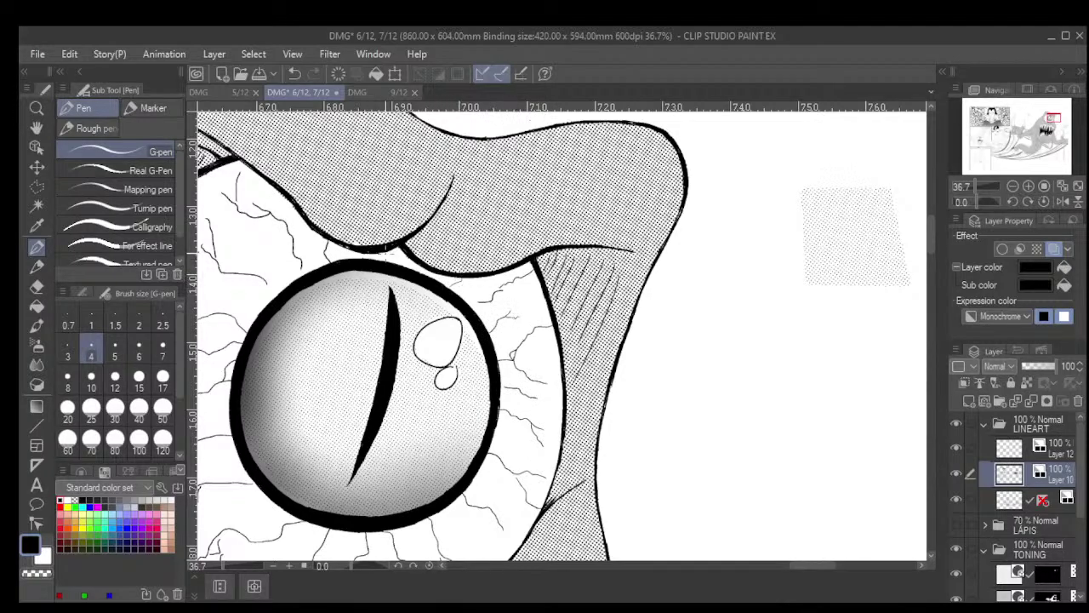
left_click_drag(396, 247, 396, 266)
scroll(500, 434, "down", 3)
scroll(548, 357, "down", 2)
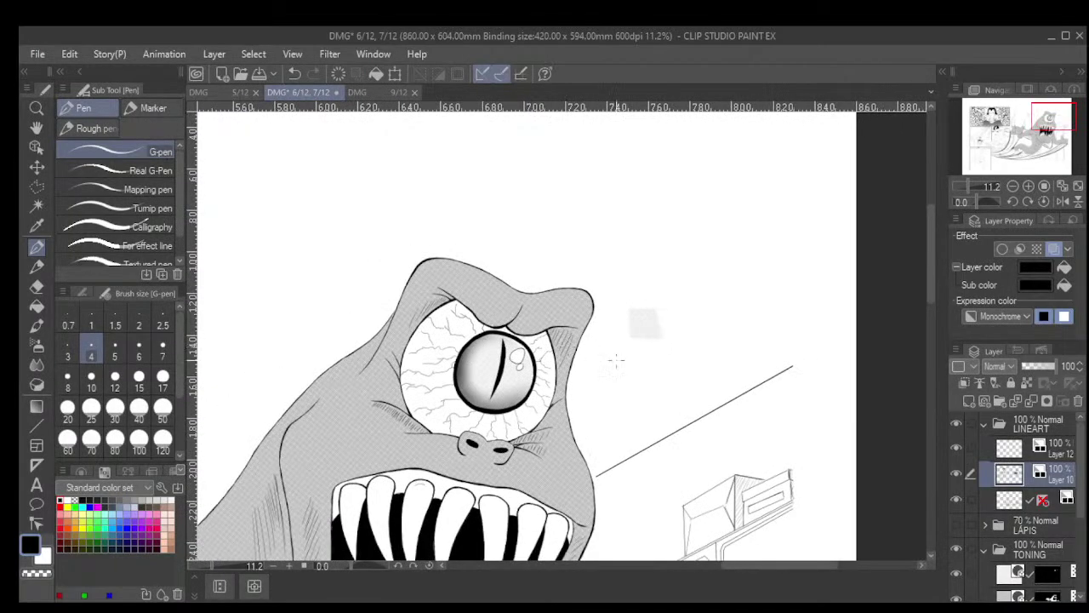
left_click(983, 423)
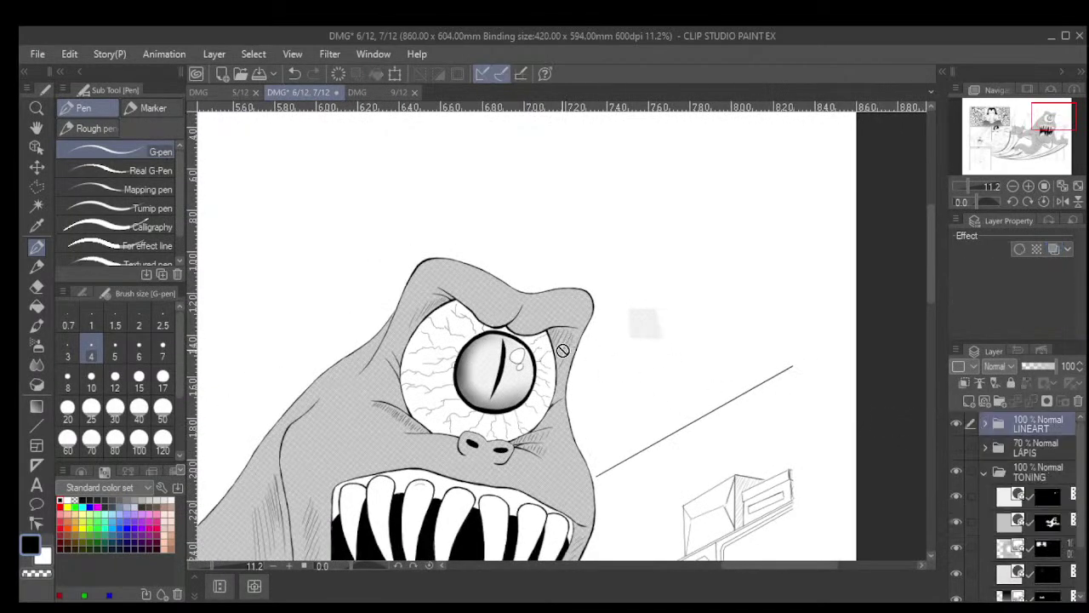
Erase the leftover light tone patch beside the monster's head from the topmost TONING layer with the size 50 Hard eraser
scroll(562, 350, "down", 3)
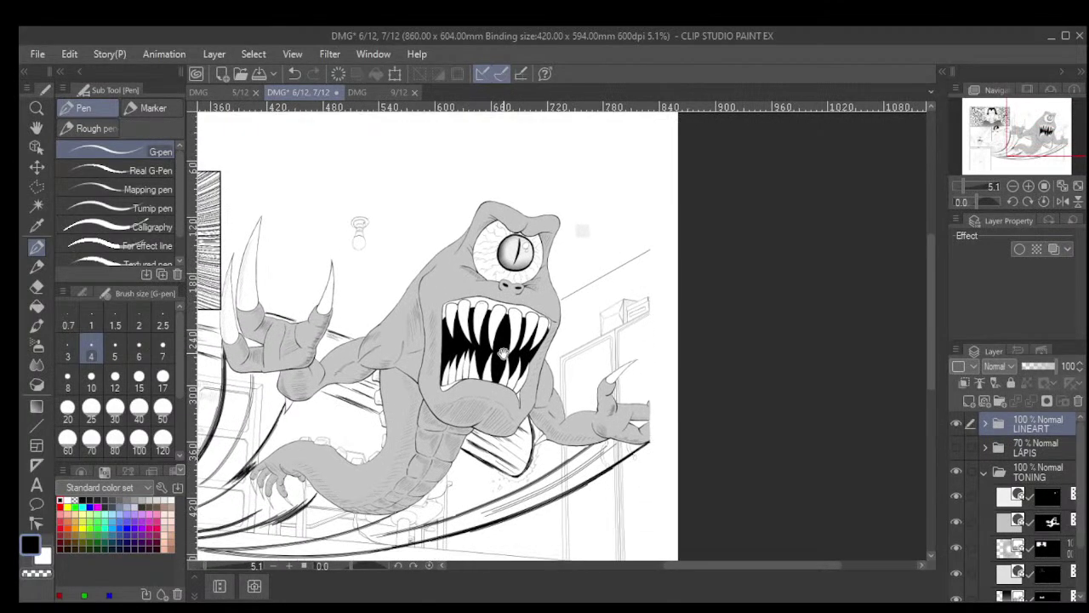
left_click_drag(503, 354, 459, 414)
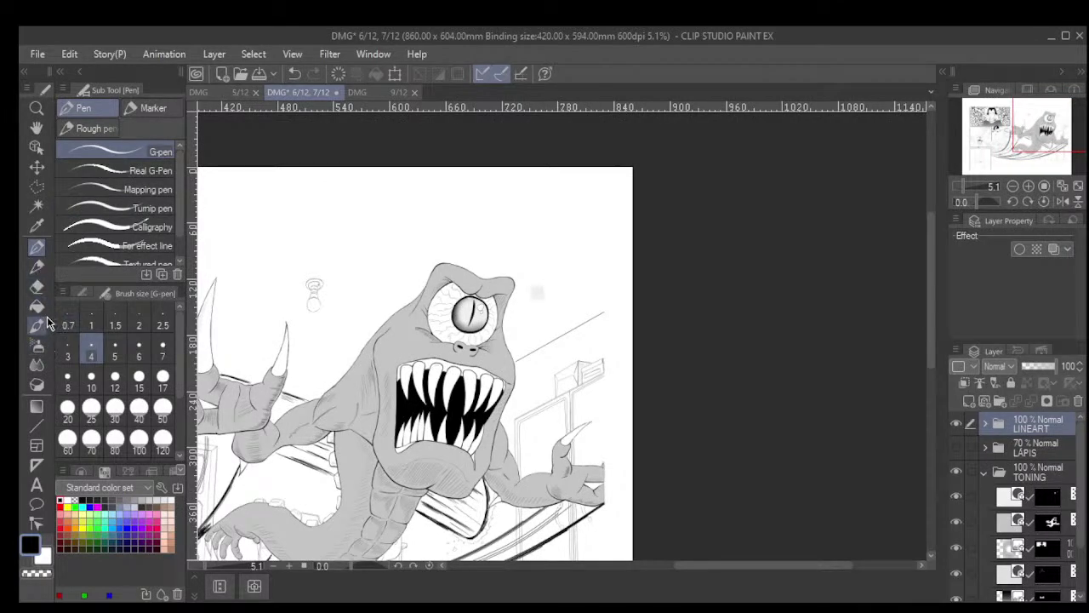
left_click(37, 285)
scroll(560, 313, "up", 1)
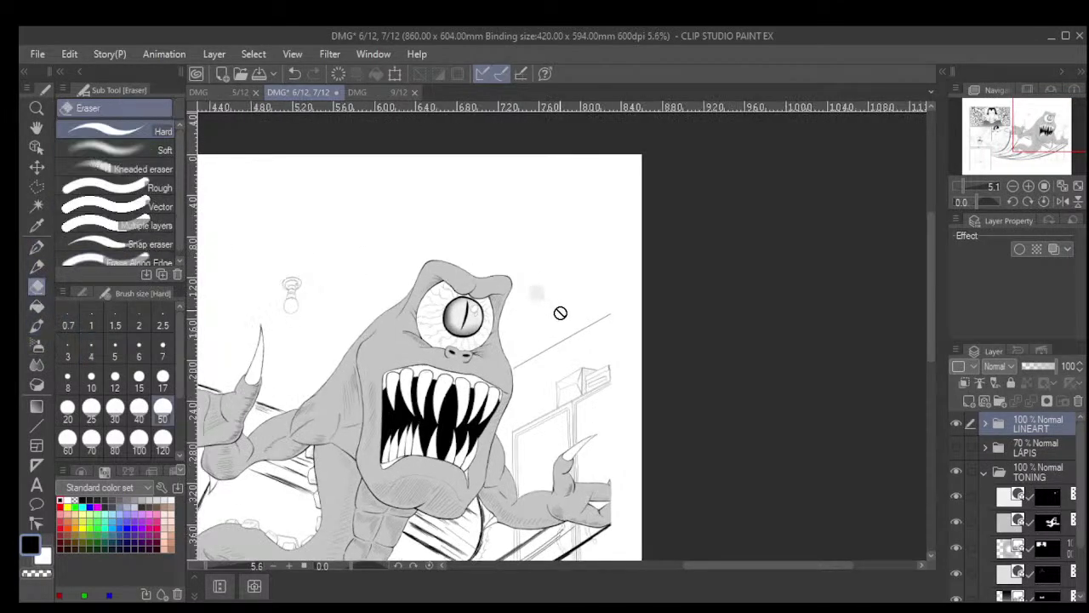
scroll(560, 313, "up", 1)
left_click(1060, 502)
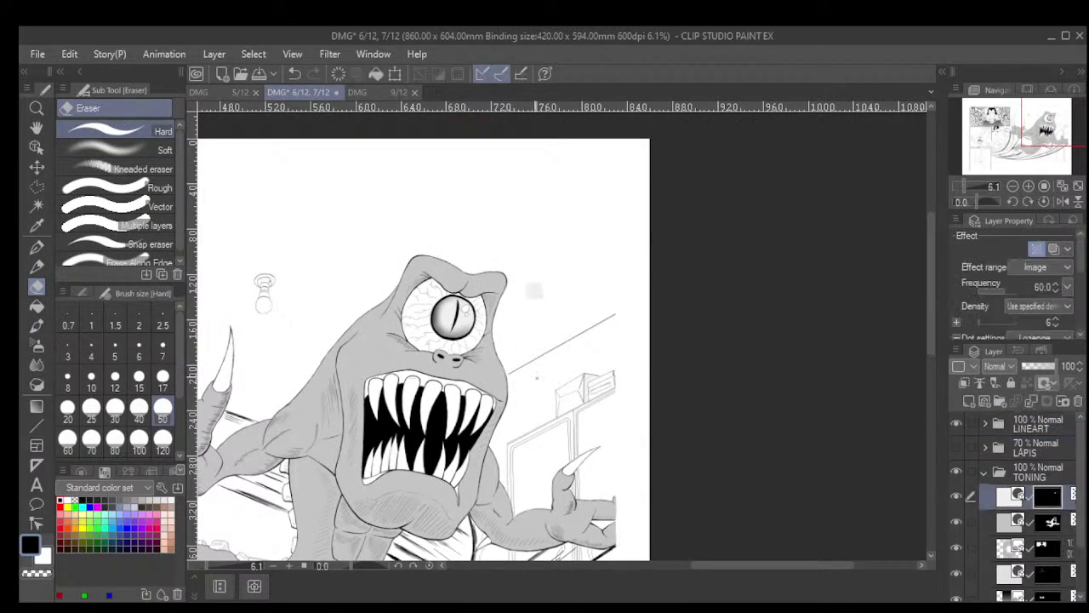
scroll(535, 292, "up", 4)
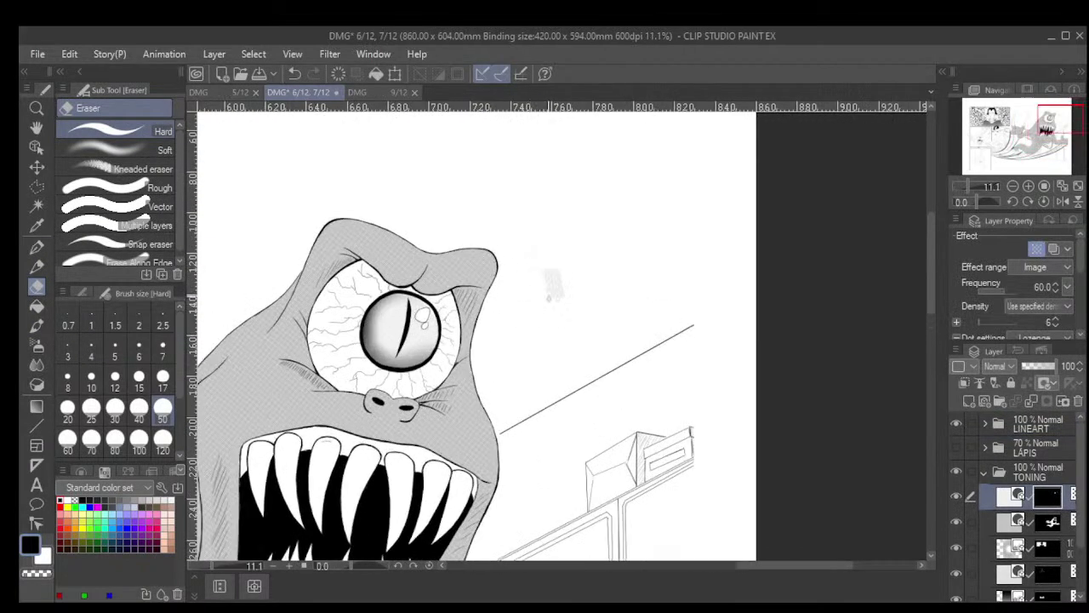
scroll(560, 262, "down", 2)
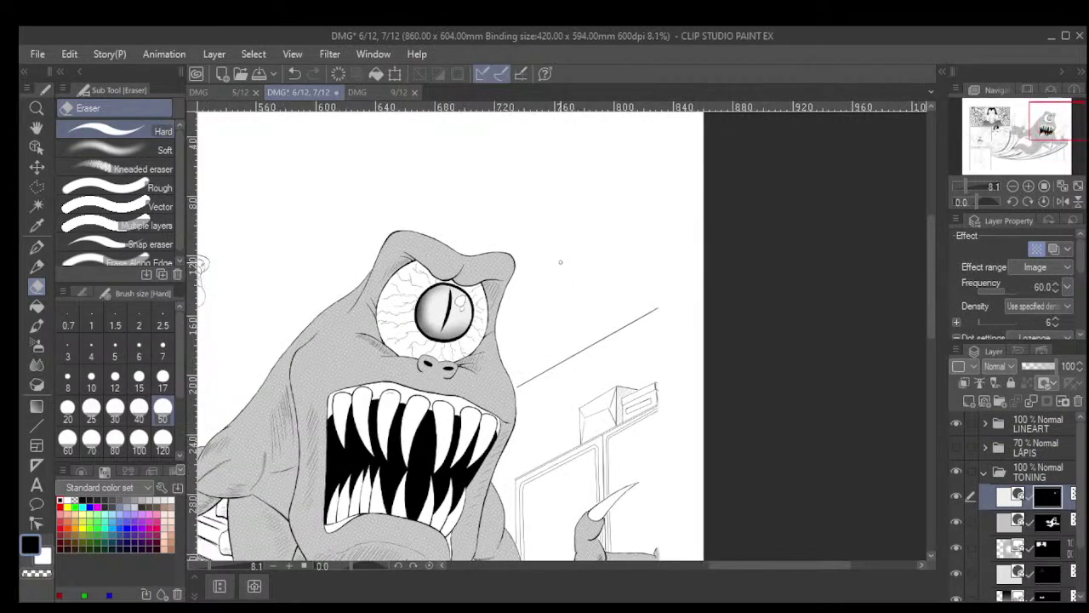
scroll(560, 262, "down", 2)
scroll(560, 262, "down", 1)
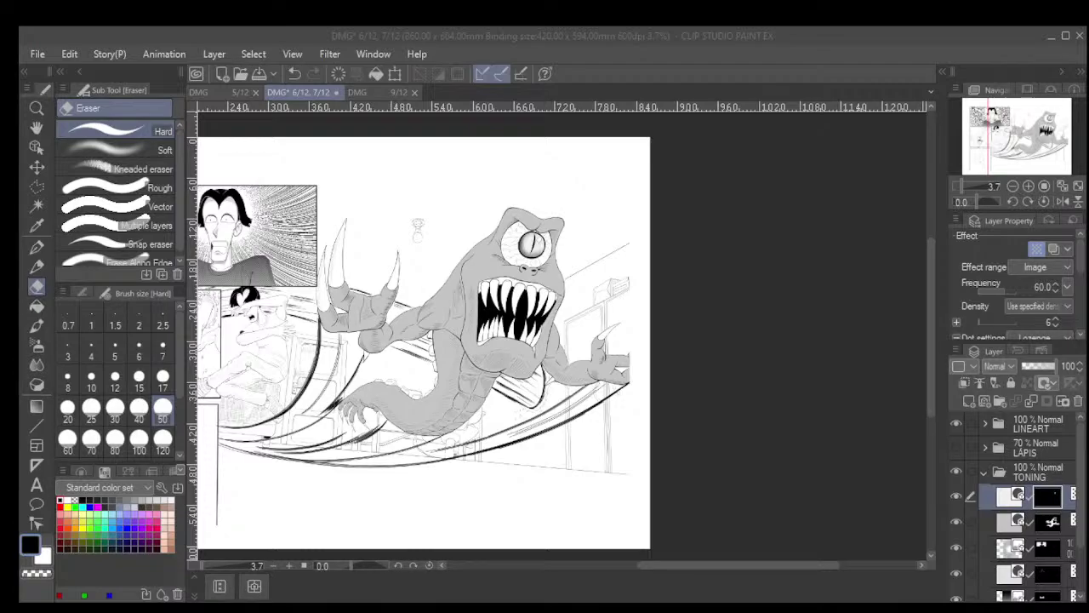
Inspect the monster's toned body, face, teeth and arms both close up and against the rest of the spread
left_click(361, 542)
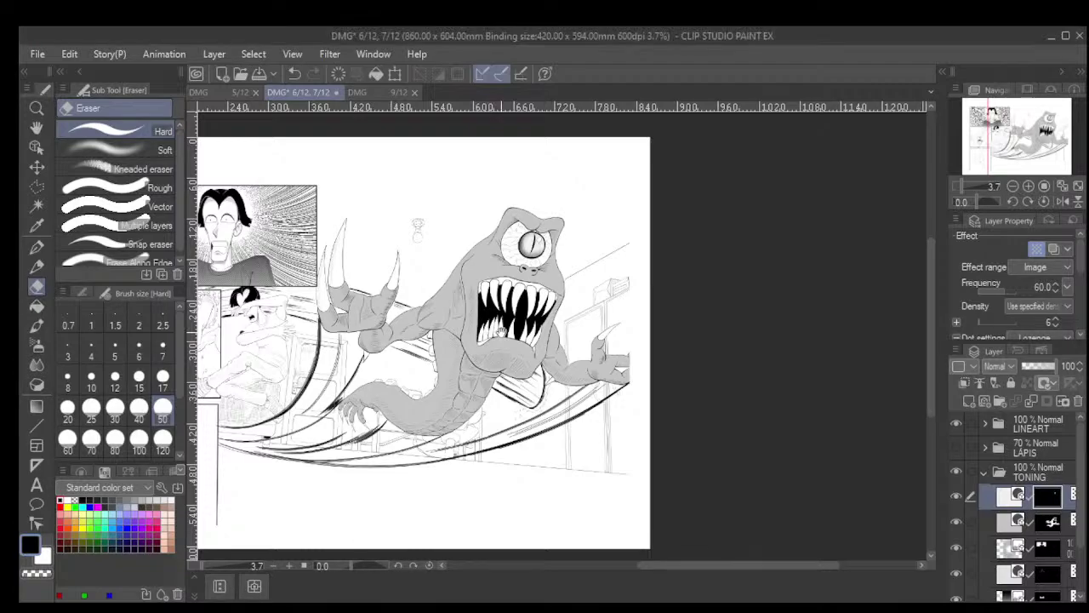
scroll(417, 225, "up", 2)
left_click_drag(526, 354, 525, 311)
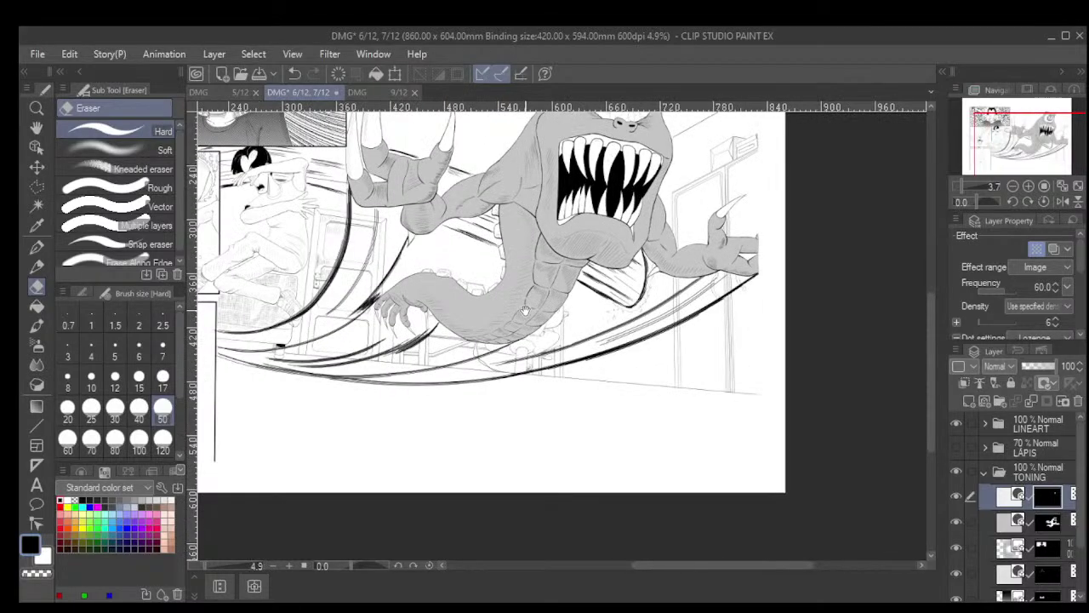
scroll(526, 311, "up", 3)
left_click_drag(526, 311, 502, 434)
scroll(502, 434, "down", 1)
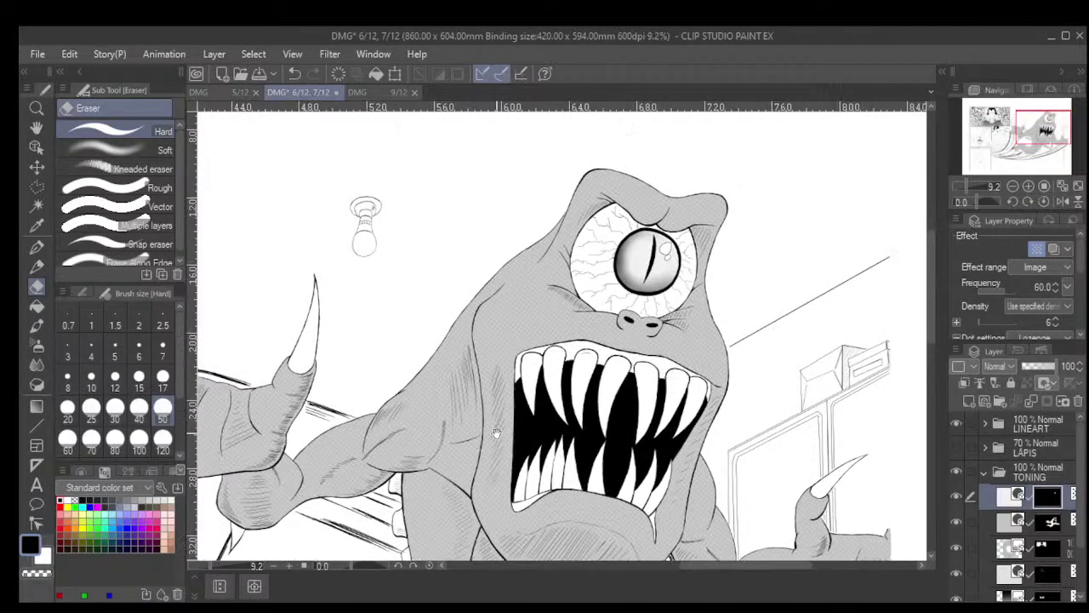
scroll(542, 334, "up", 1)
scroll(542, 335, "down", 1)
scroll(542, 335, "down", 3)
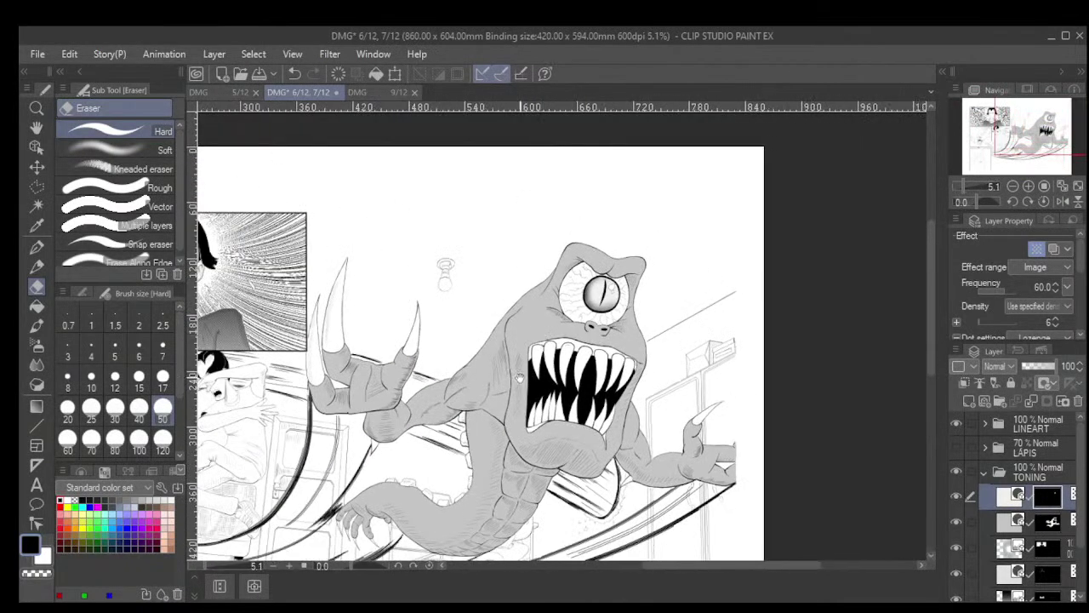
left_click_drag(520, 377, 497, 316)
scroll(497, 317, "up", 4)
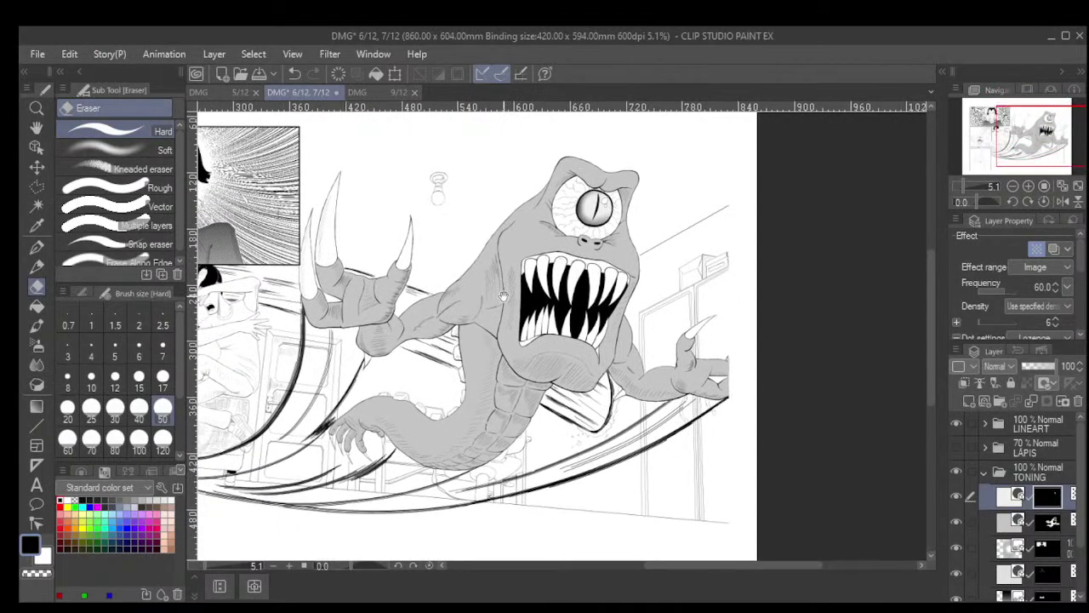
scroll(504, 340, "up", 2)
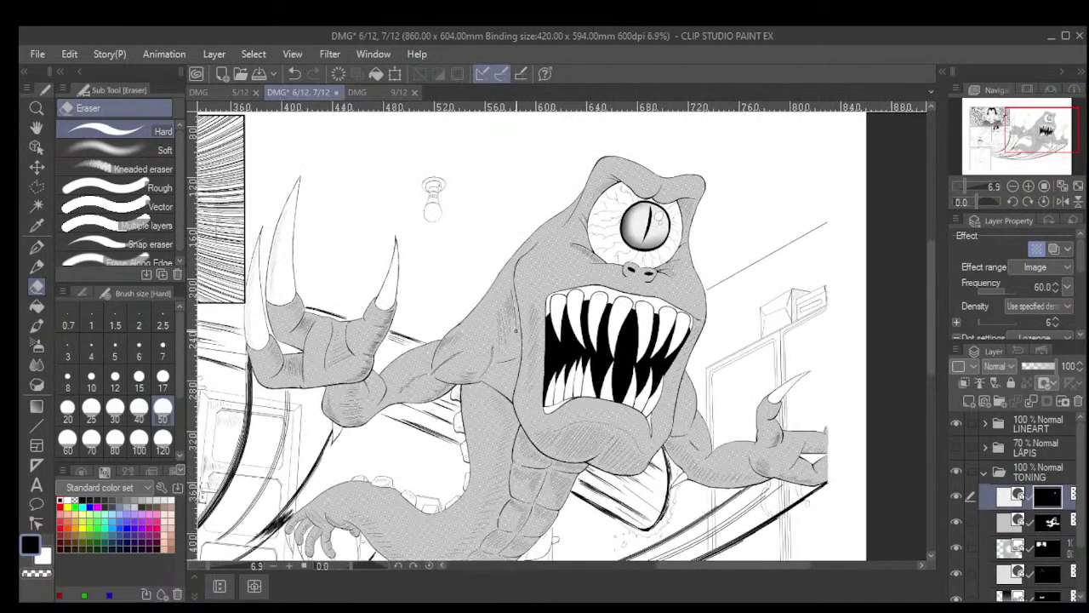
scroll(491, 389, "up", 3)
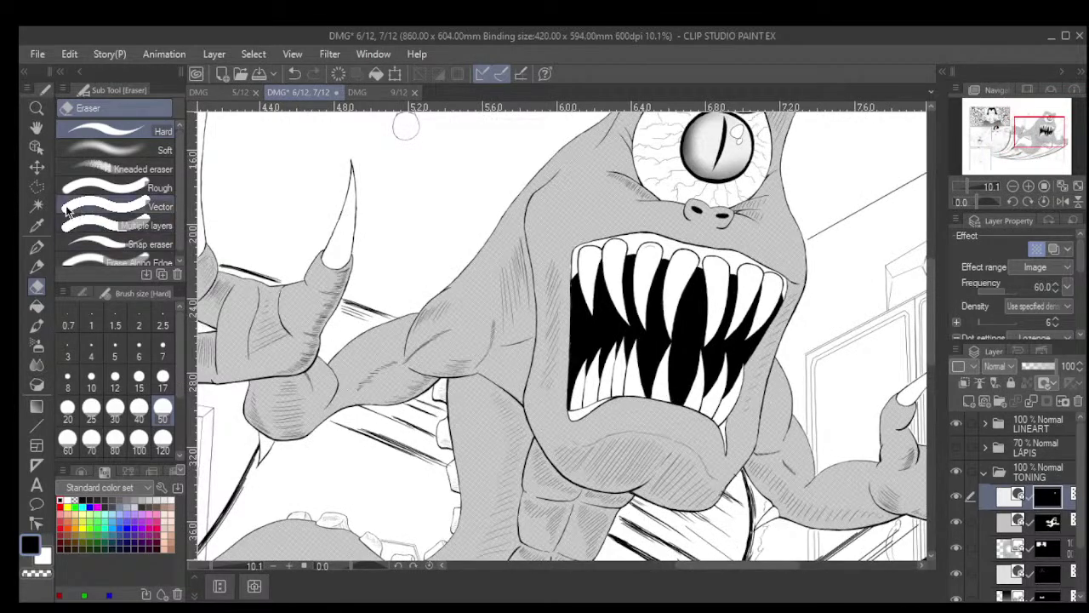
Outline the patch between the monster's shoulder muscle and the jaw line beside its mouth with the Polyline selection
left_click(38, 189)
scroll(527, 383, "up", 4)
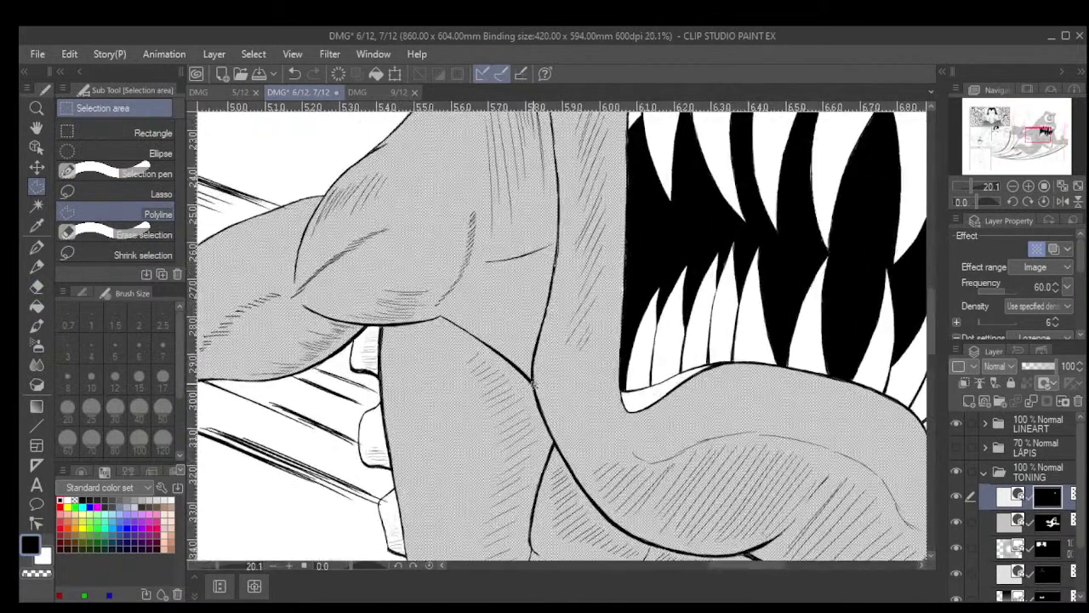
left_click(500, 351)
left_click(463, 326)
left_click(436, 315)
mouse_move(441, 307)
left_mouse_down()
mouse_move(471, 258)
mouse_move(476, 211)
left_mouse_up()
scroll(482, 205, "down", 2)
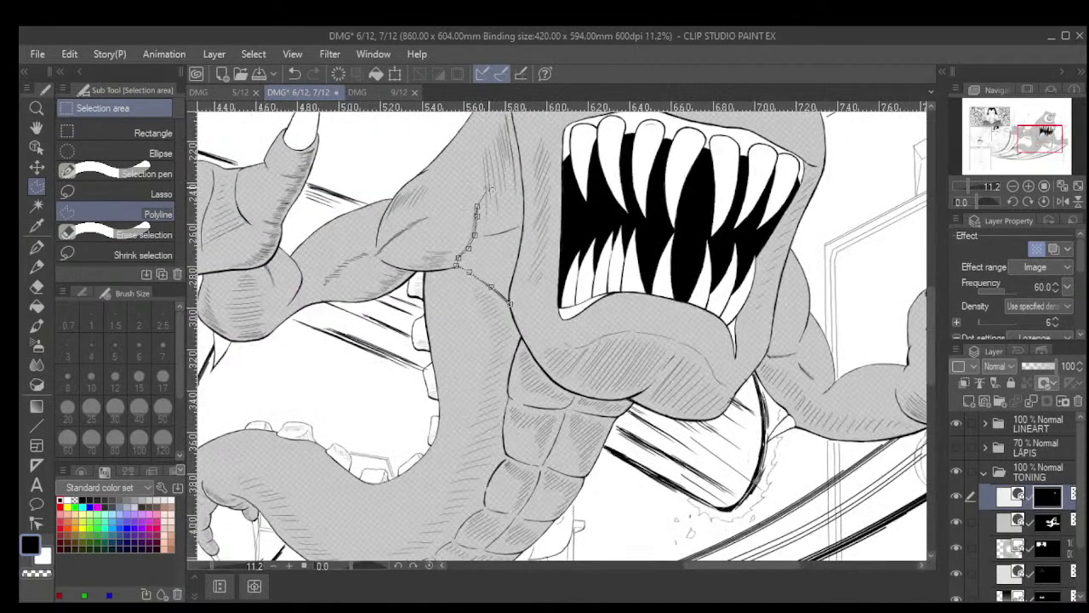
left_click(488, 182)
left_click(502, 155)
left_click(514, 128)
left_click(521, 160)
scroll(524, 247, "up", 4)
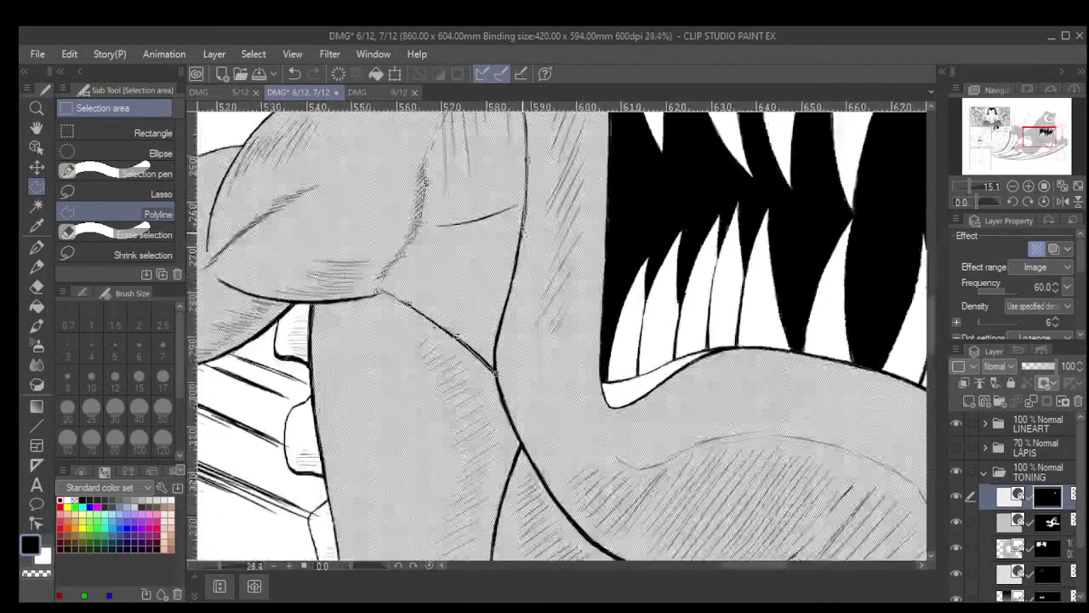
left_click(509, 289)
left_click(497, 327)
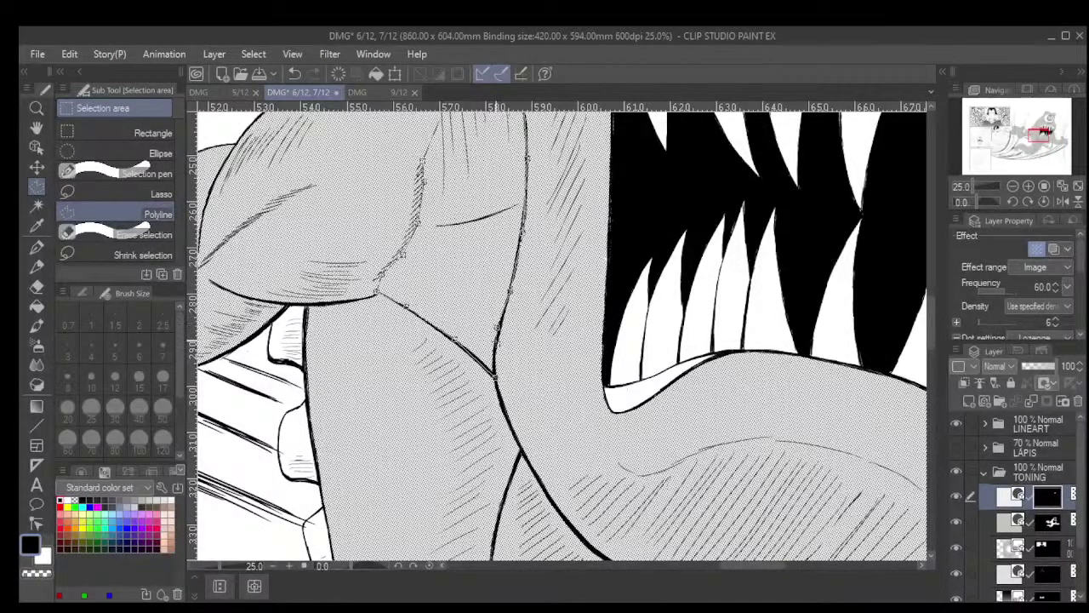
double_click(496, 371)
scroll(511, 298, "down", 5)
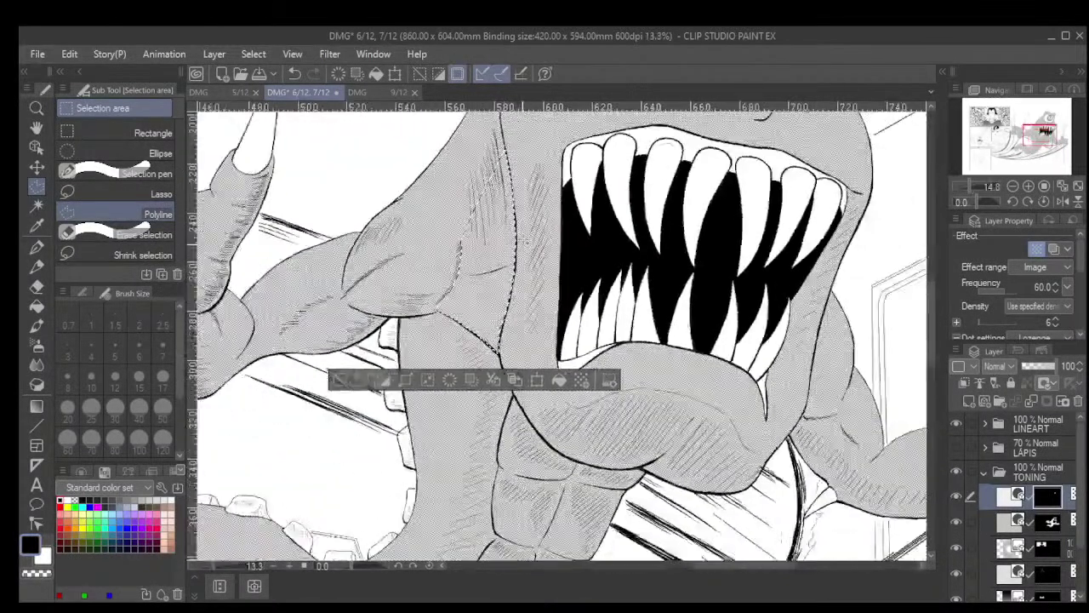
Make Layer 13, directly above the Paper layer, the active layer while keeping the shoulder patch selected
scroll(527, 242, "down", 2)
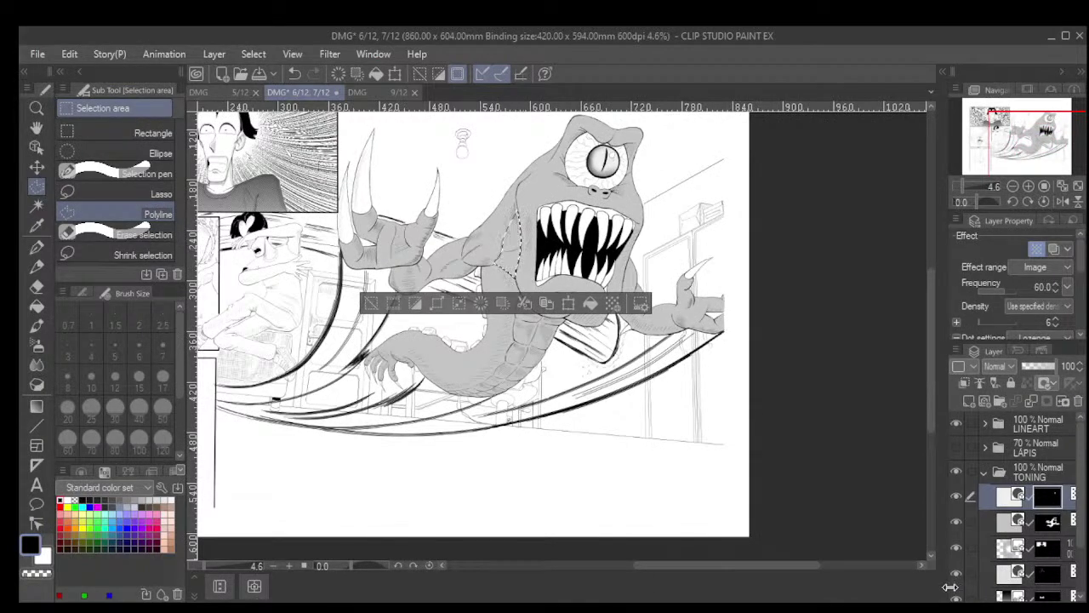
scroll(953, 577, "down", 2)
left_click(1039, 562)
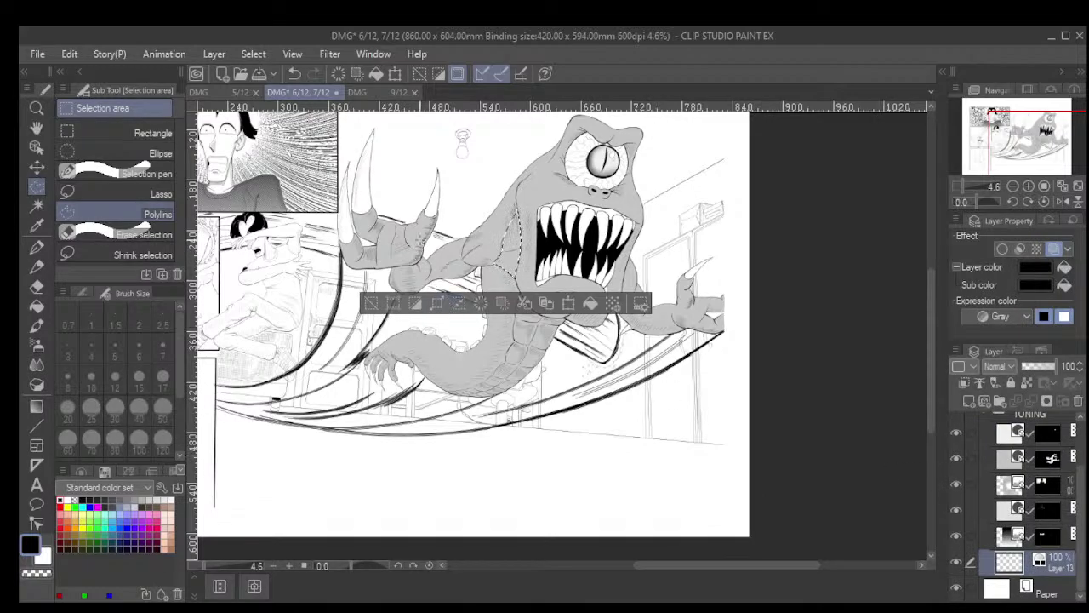
scroll(609, 248, "up", 3)
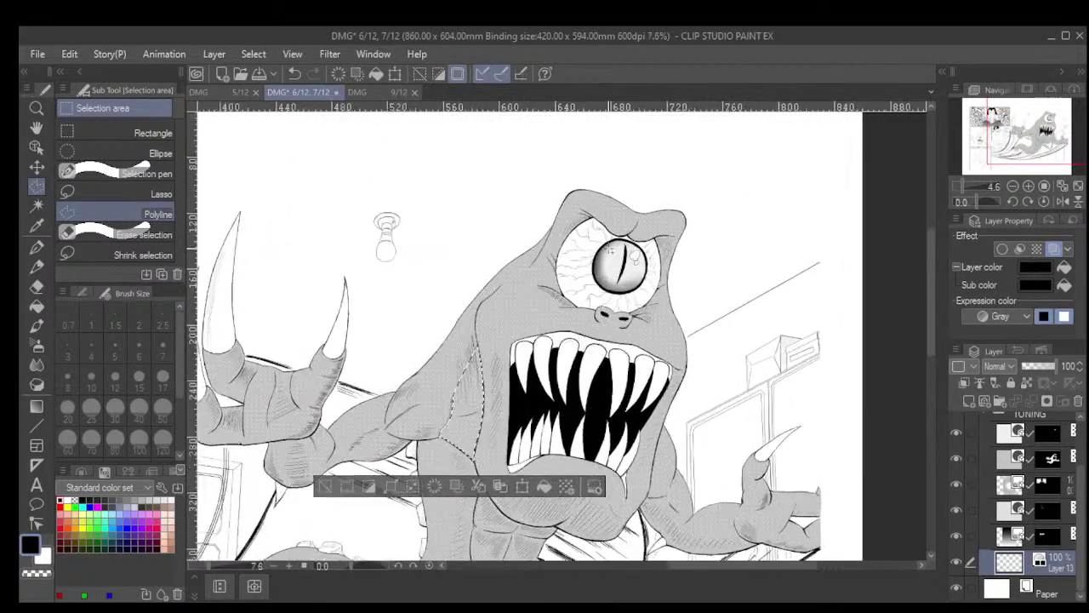
scroll(609, 248, "up", 3)
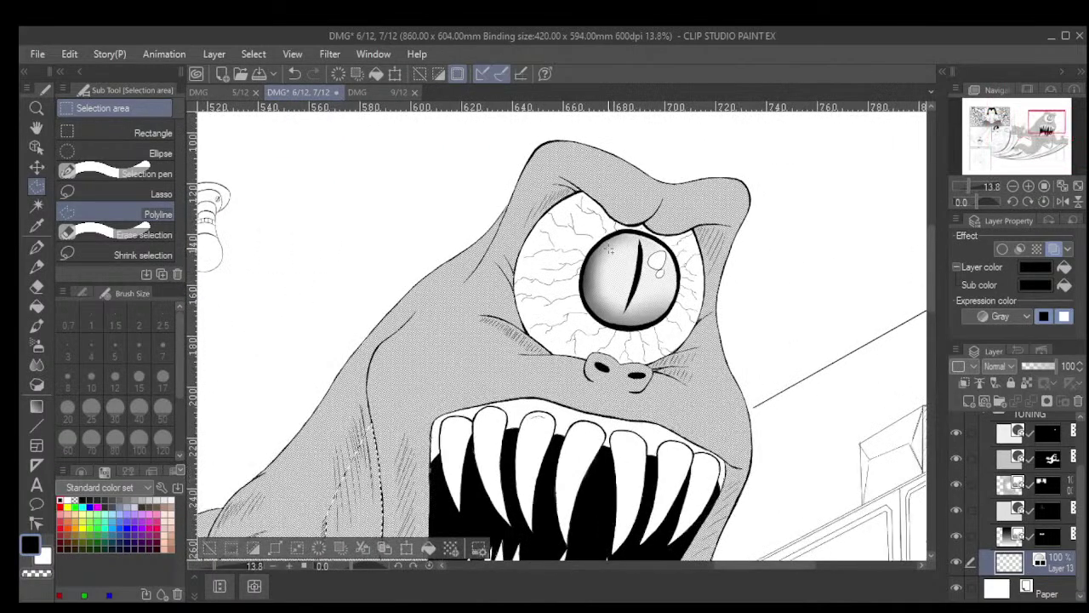
scroll(609, 248, "down", 1)
scroll(609, 247, "down", 2)
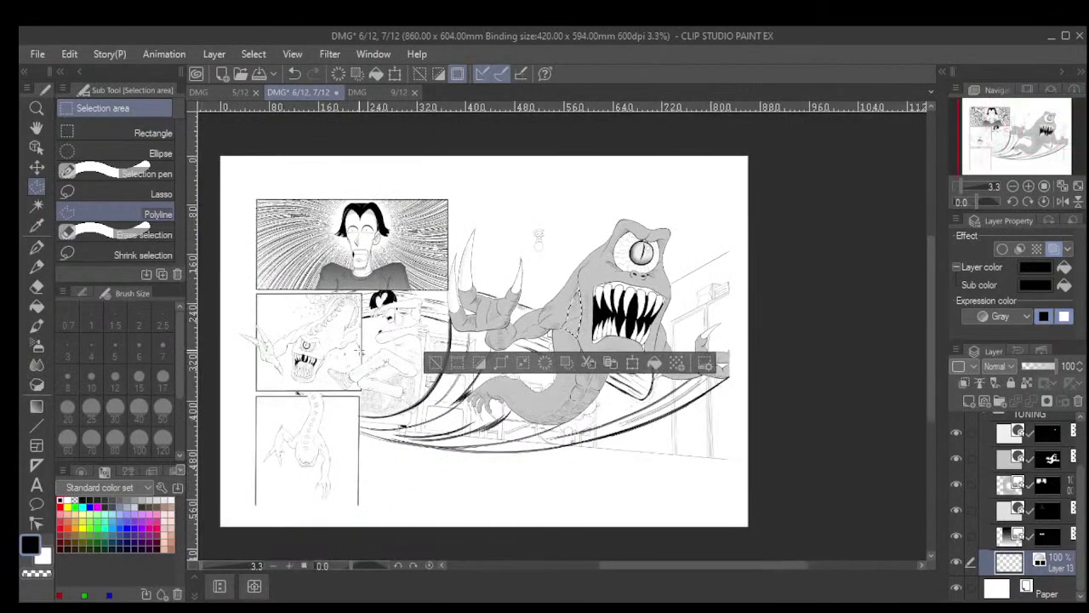
scroll(637, 248, "up", 3)
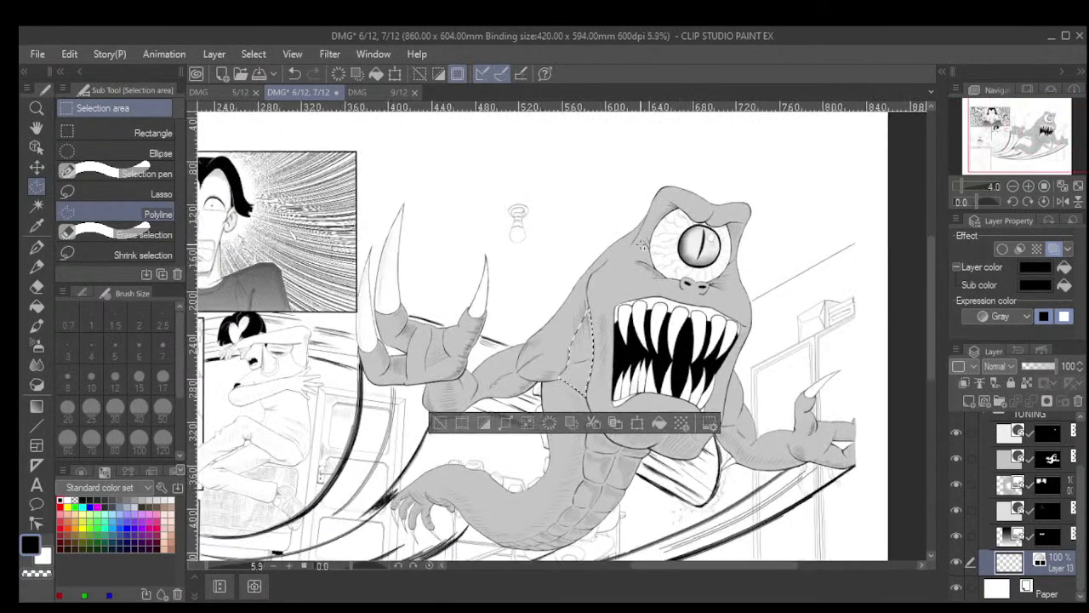
scroll(641, 246, "down", 3)
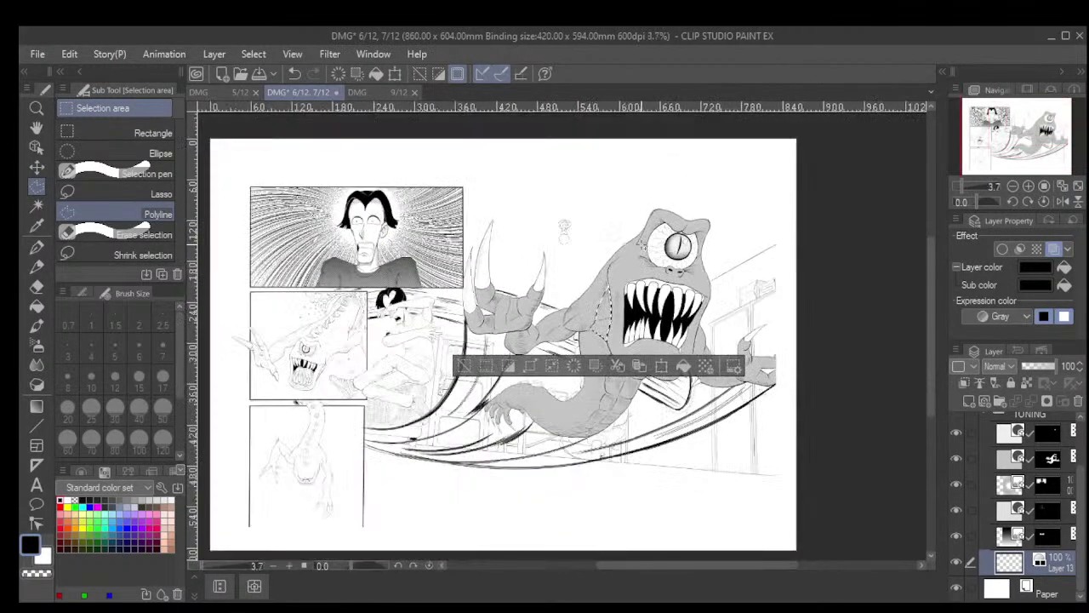
scroll(643, 246, "up", 2)
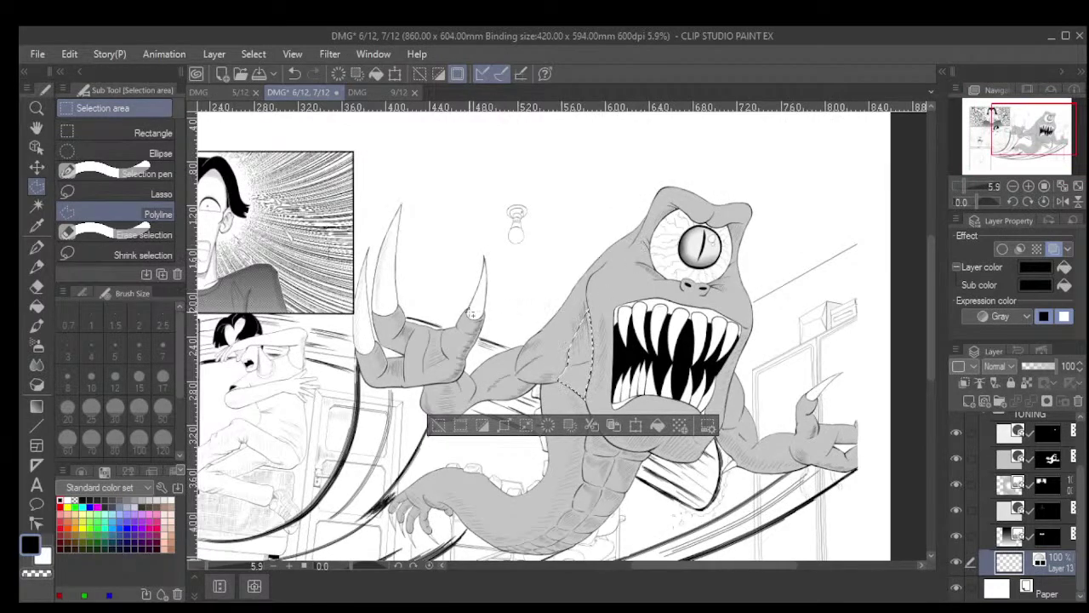
left_click_drag(470, 315, 551, 305)
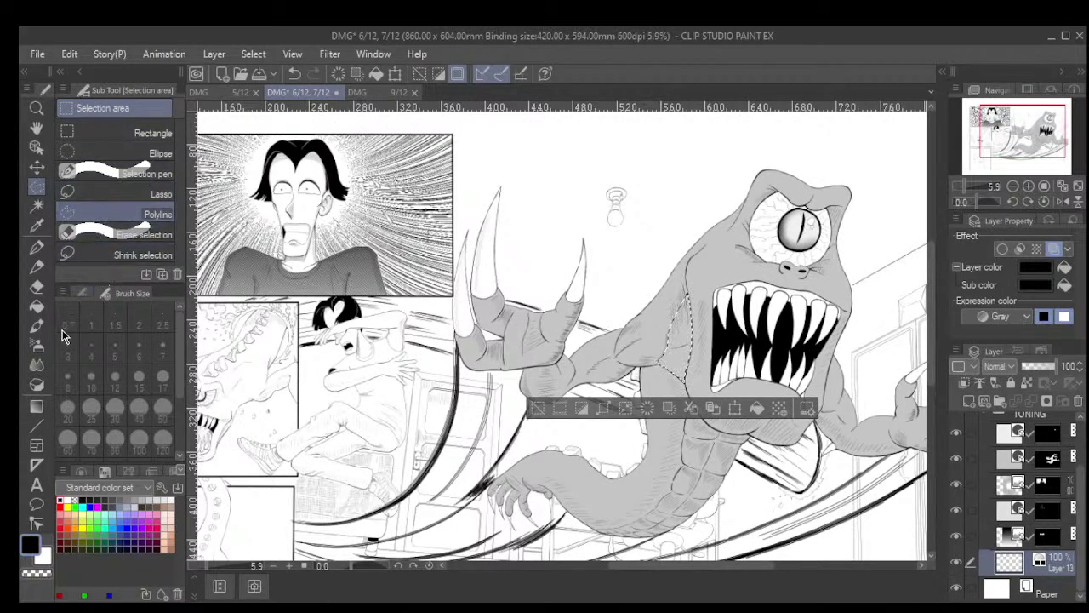
Ready the Watercolor brush sub tool for shading the selected shoulder patch
left_click(36, 327)
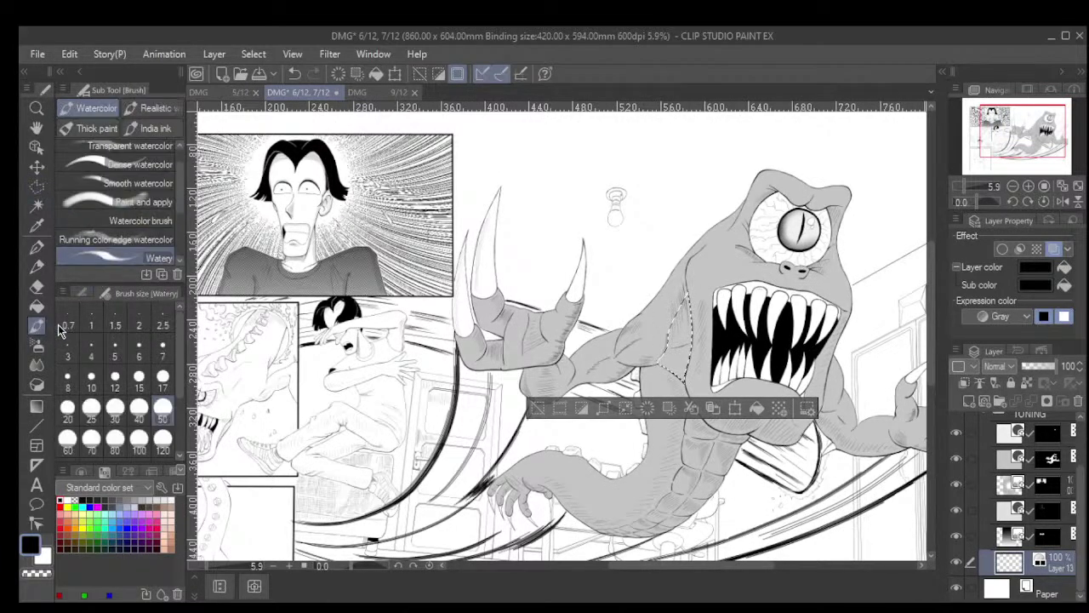
left_click(144, 220)
key("ctrl+plus")
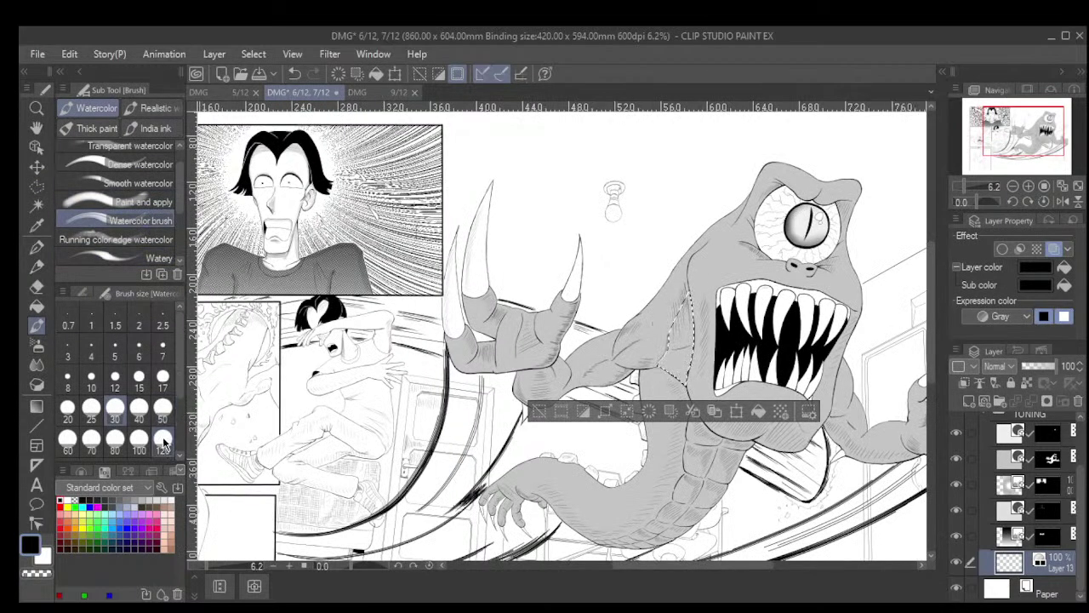
Try shading the selected shoulder patch with the Watercolor brush at size 300
scroll(181, 406, "down", 1)
scroll(180, 406, "down", 1)
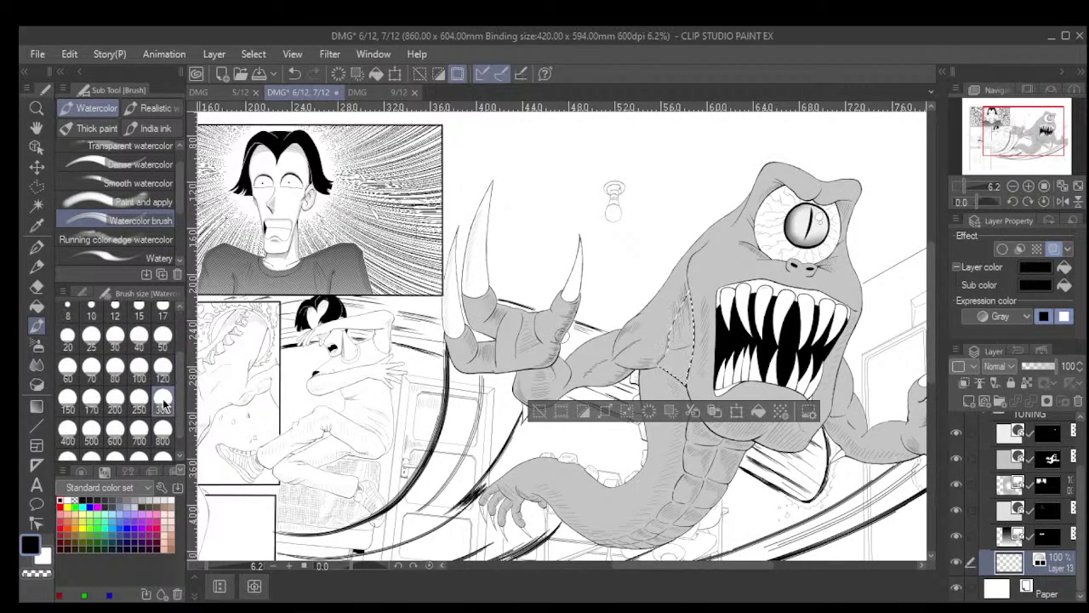
left_click(162, 409)
key("ctrl+plus")
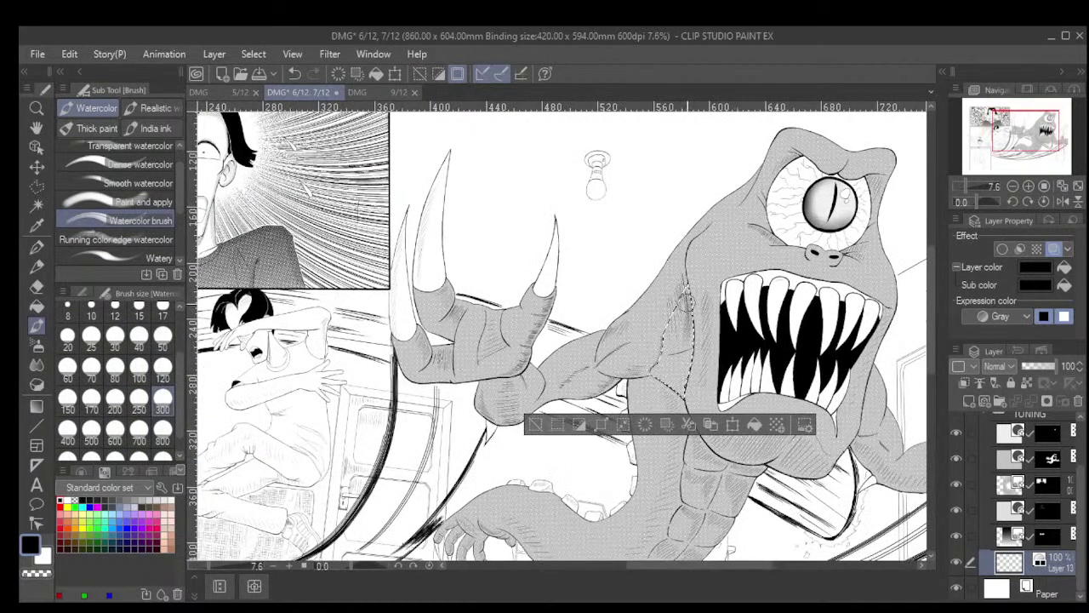
left_click_drag(687, 299, 686, 287)
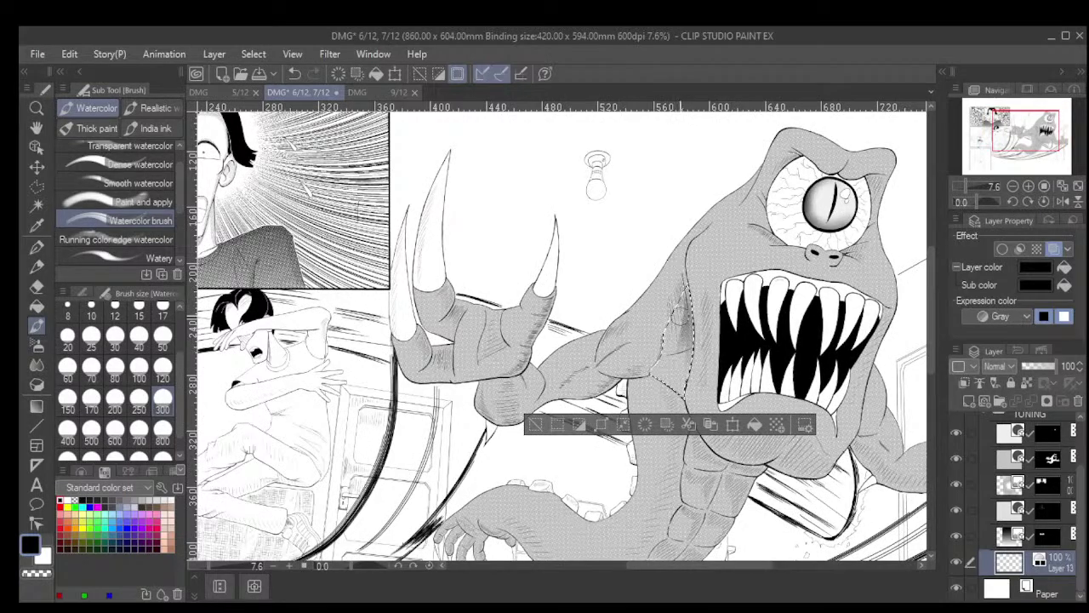
key("ctrl+plus")
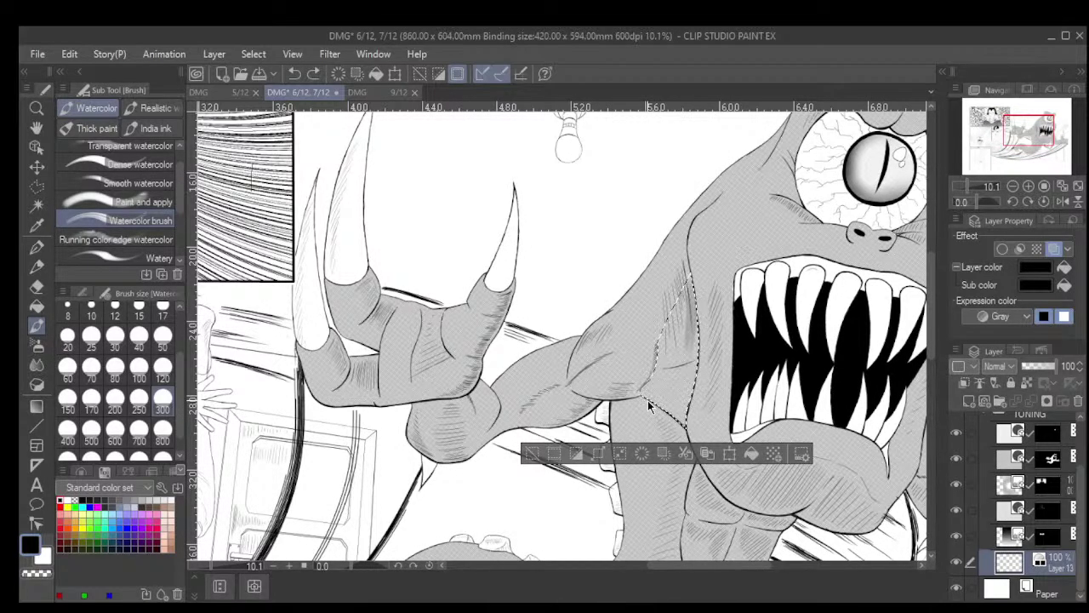
Shade the selected patch beside the monster's jaw with the Watercolor brush at size 500, darkest toward its lower part, and deselect
left_click(91, 440)
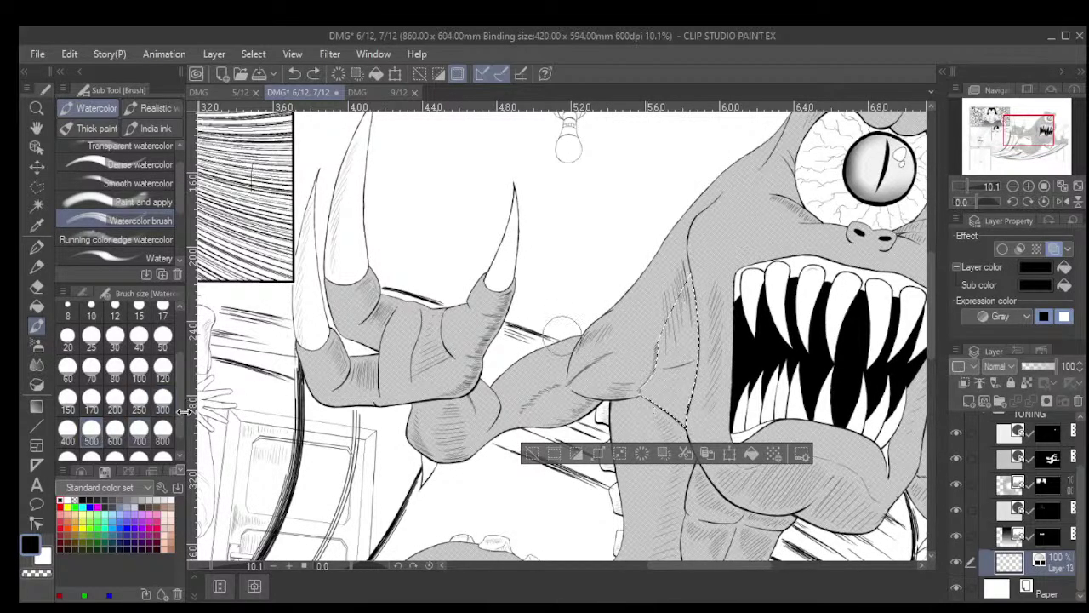
left_click_drag(651, 379, 668, 390)
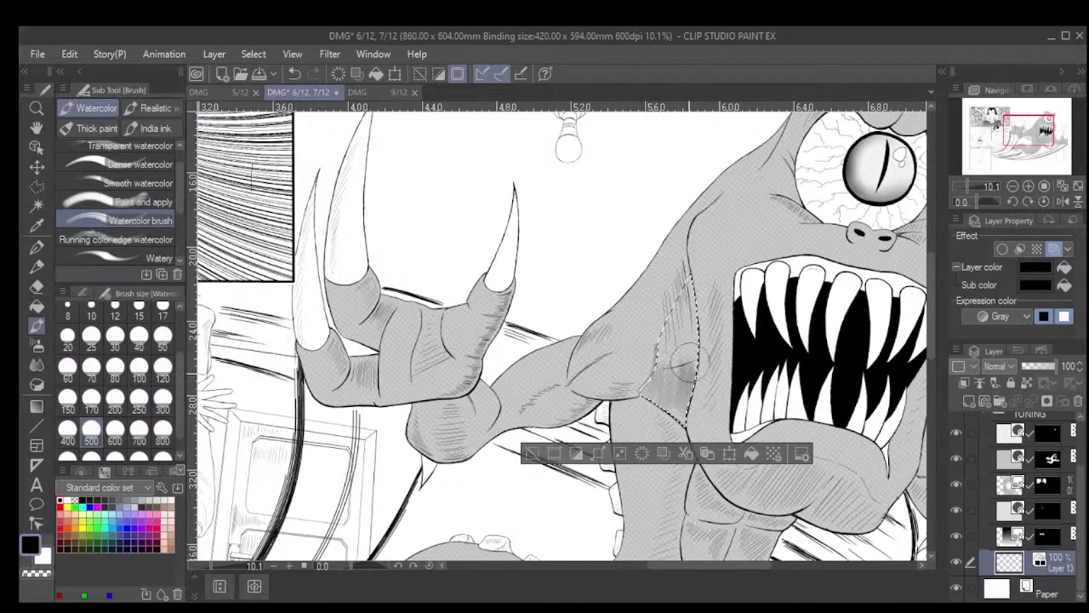
left_click_drag(692, 330, 688, 294)
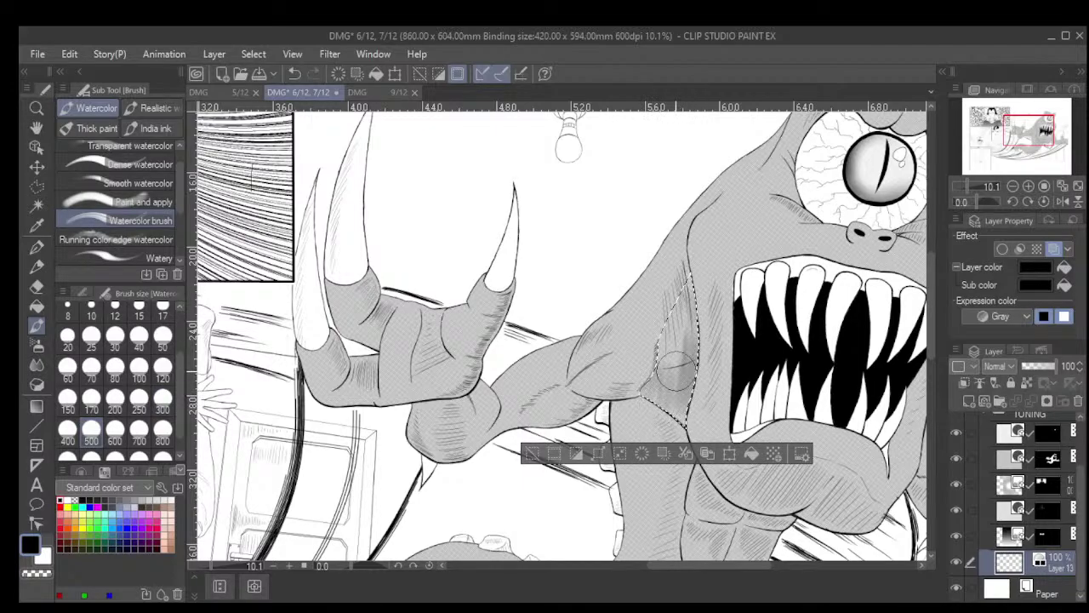
mouse_move(665, 375)
left_mouse_down()
mouse_move(644, 393)
mouse_move(658, 372)
mouse_move(651, 400)
mouse_move(662, 383)
mouse_move(683, 426)
mouse_move(661, 396)
mouse_move(670, 400)
mouse_move(636, 382)
mouse_move(684, 404)
mouse_move(670, 386)
mouse_move(680, 383)
mouse_move(649, 368)
mouse_move(638, 393)
left_mouse_up()
left_click(531, 453)
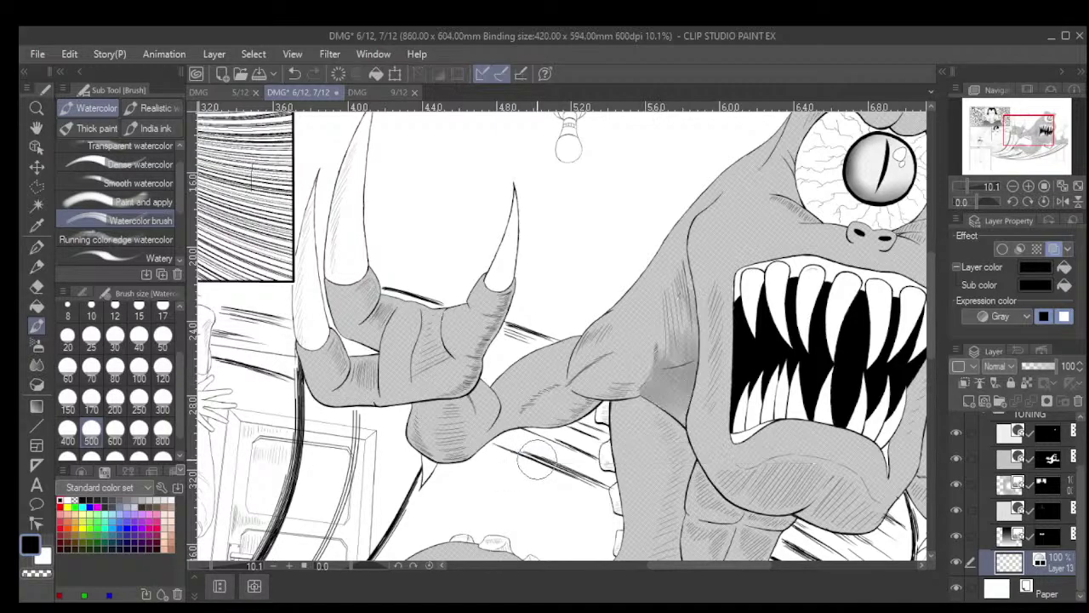
Check the new shading beside the jaw close up and against the monster's whole figure
scroll(619, 404, "down", 3)
scroll(562, 430, "down", 2)
scroll(562, 430, "up", 4)
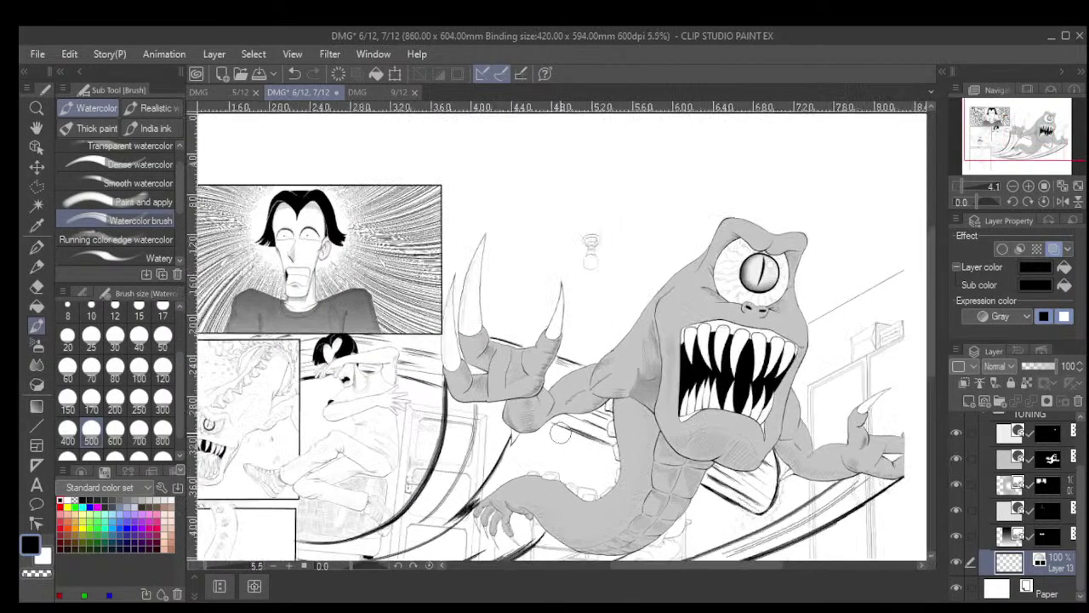
scroll(561, 430, "up", 3)
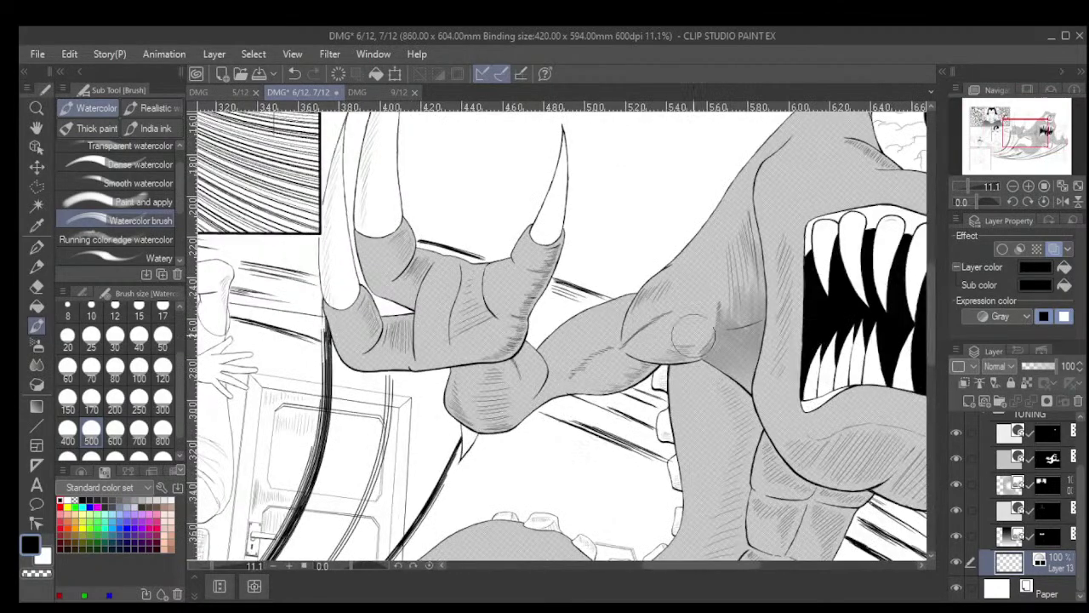
scroll(638, 451, "down", 3)
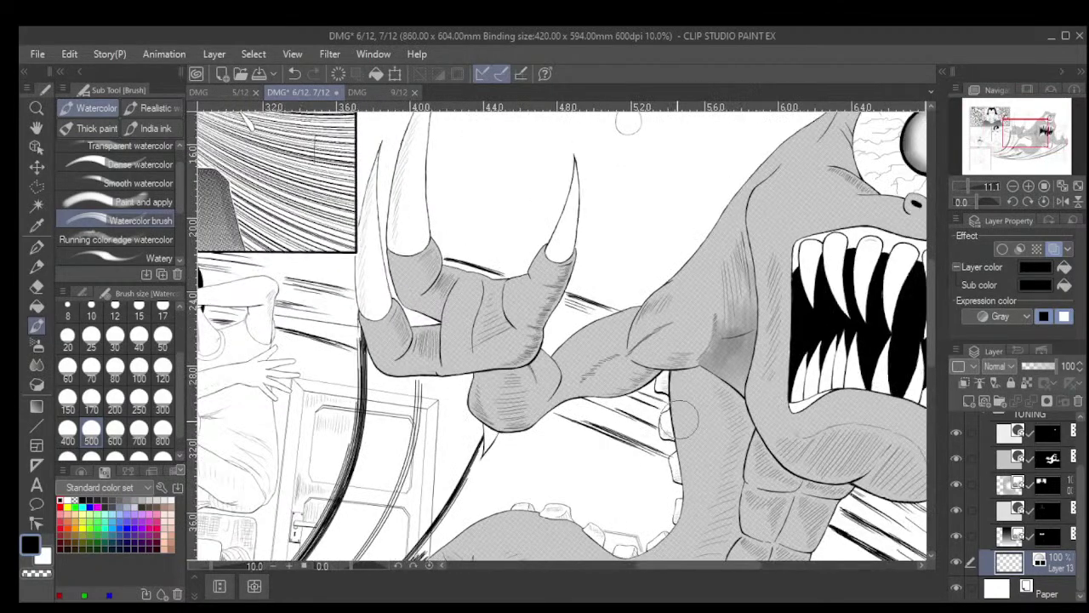
scroll(638, 447, "down", 2)
scroll(639, 447, "up", 3)
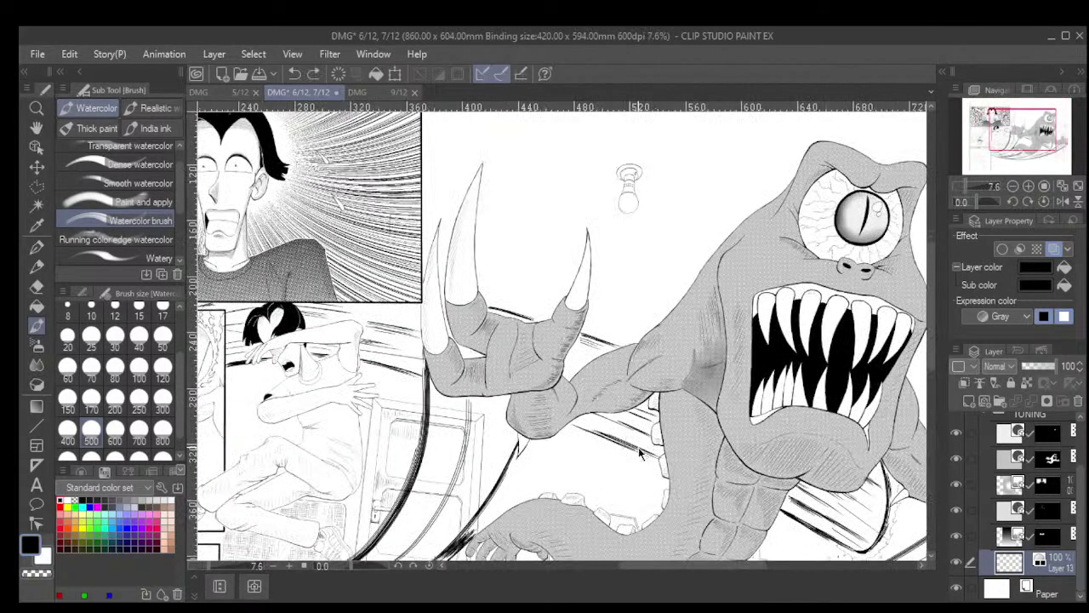
Restore the selection of the patch beside the monster's jaw and erase its shading with the Hard eraser at size 100
key("ctrl+z")
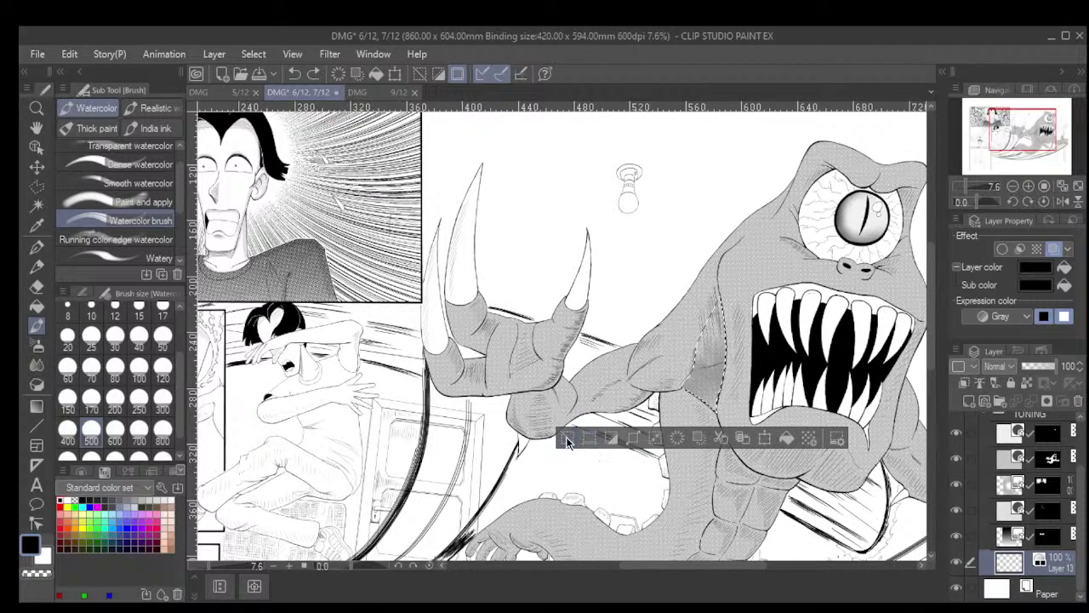
left_click(37, 288)
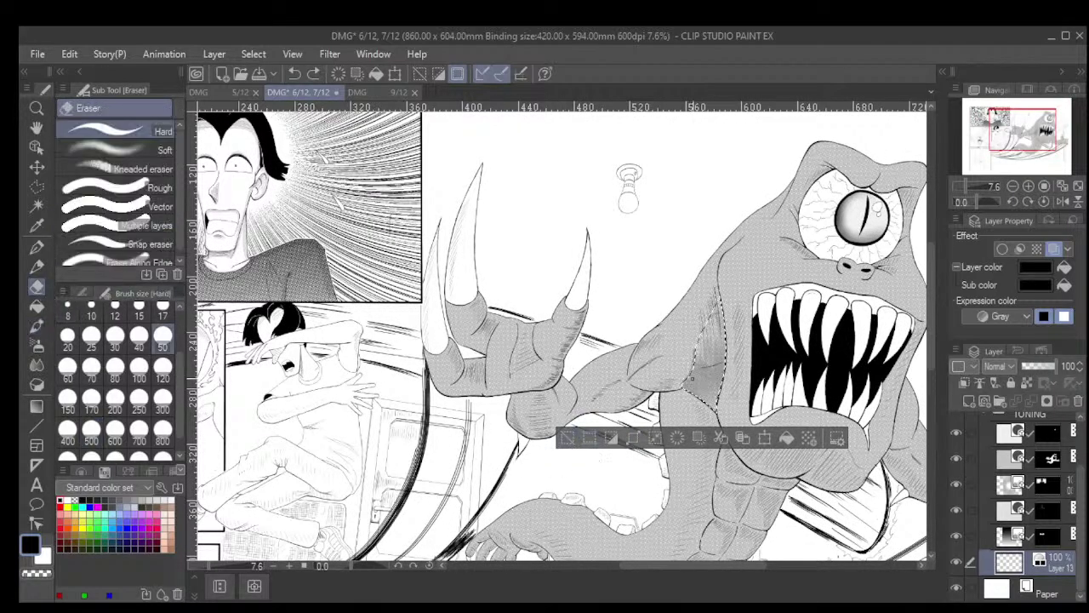
key("bracketright")
key("bracketright")
key("bracketright")
key("bracketright")
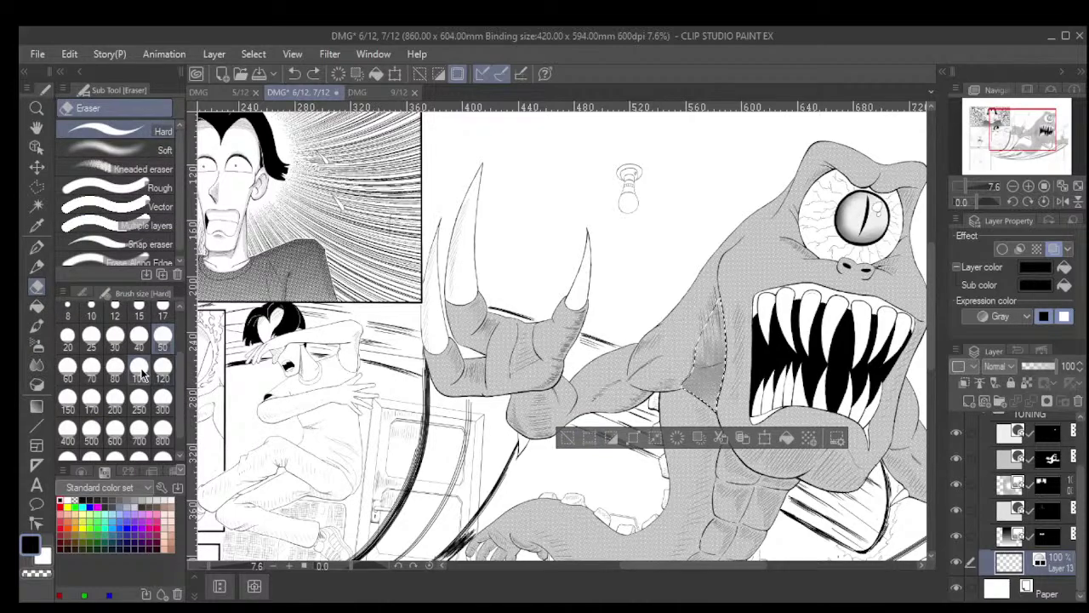
mouse_move(684, 400)
left_mouse_down()
mouse_move(688, 387)
mouse_move(720, 390)
left_mouse_up()
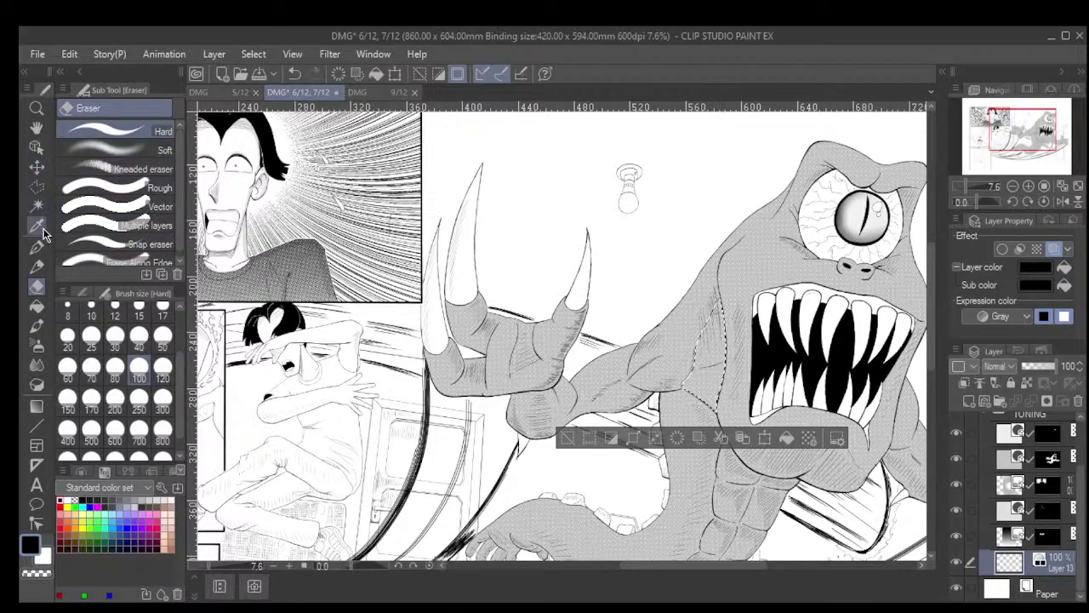
Try the Textured blender at size 300 and the Watery brush at size 500 on the selected patch beside the jaw
left_click(36, 329)
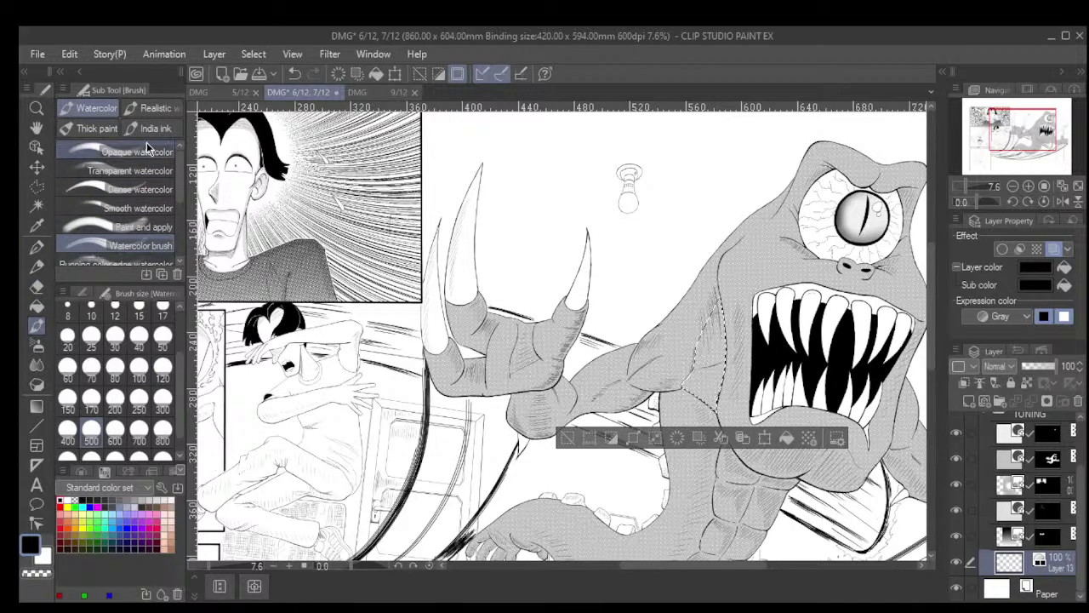
left_click(148, 111)
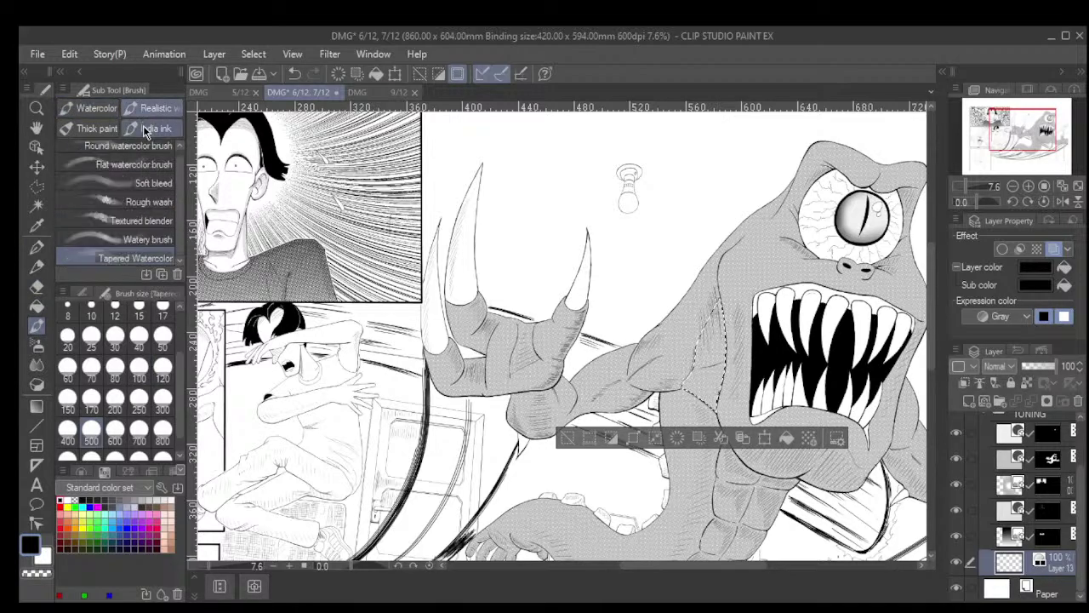
left_click(138, 221)
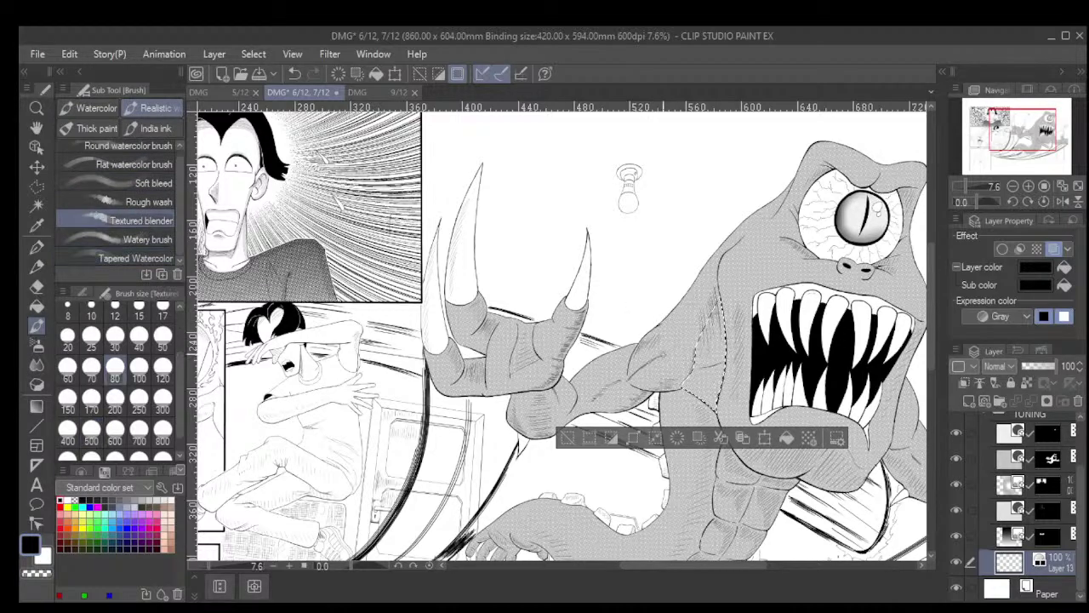
left_click(165, 403)
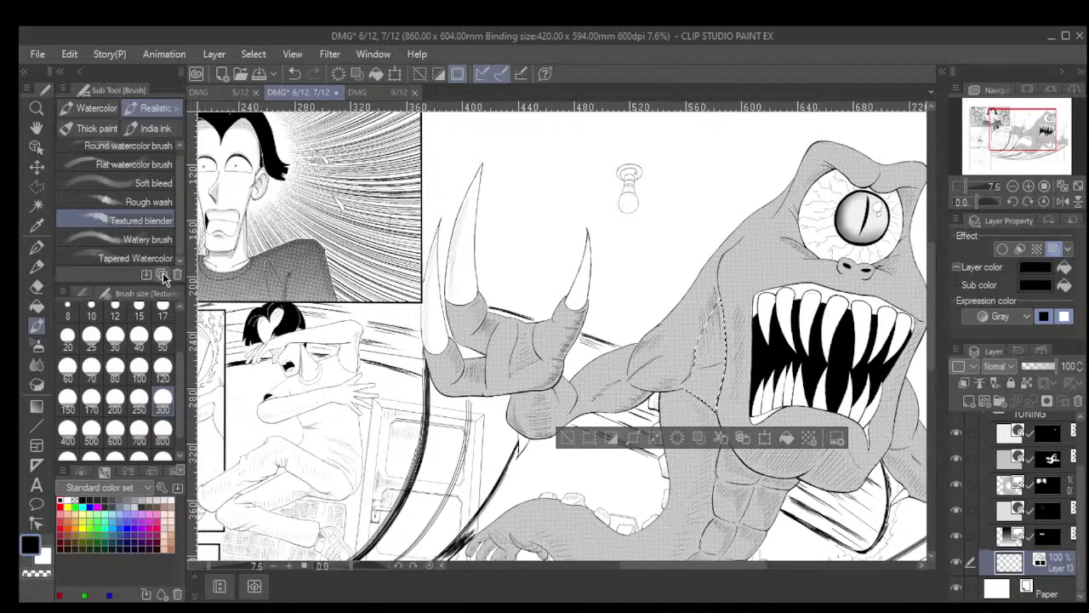
left_click(145, 240)
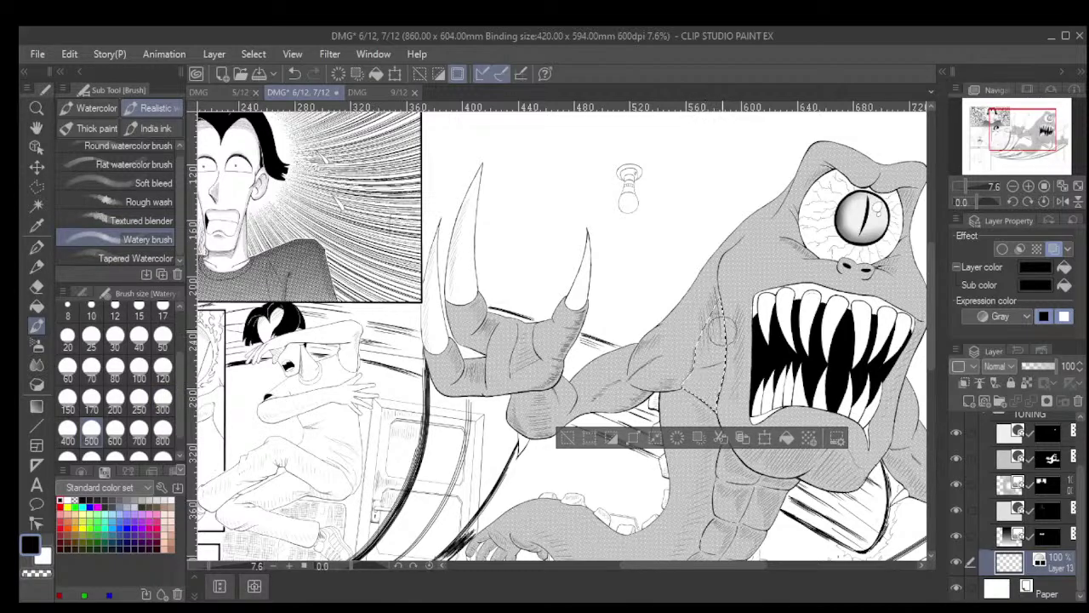
Try shading the selected patch with Tapered Watercolor at size 500, and clear that shading with the Hard eraser
left_click(136, 258)
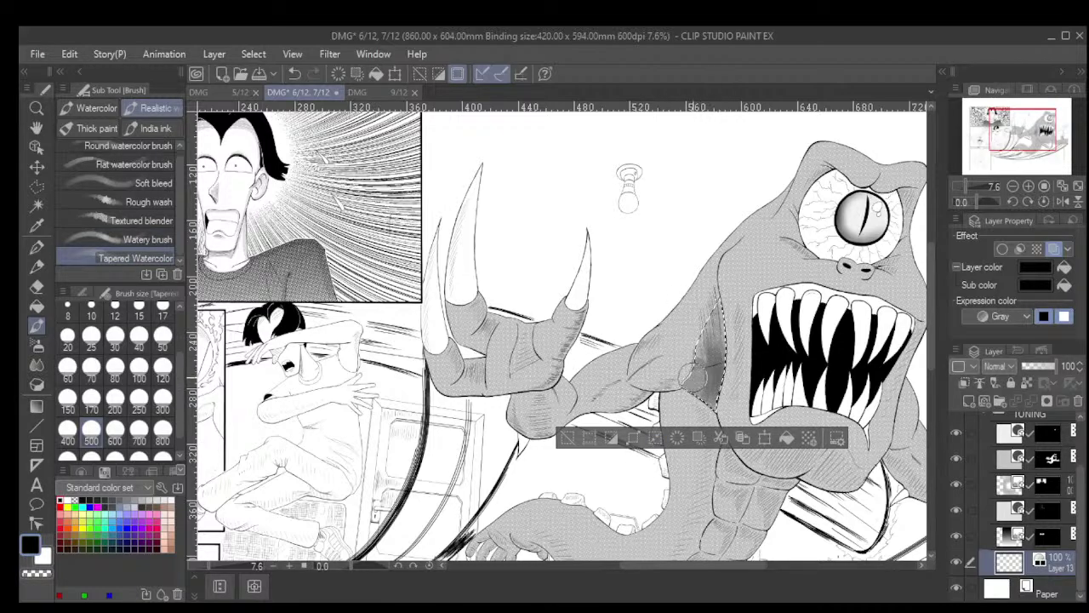
left_click(568, 437)
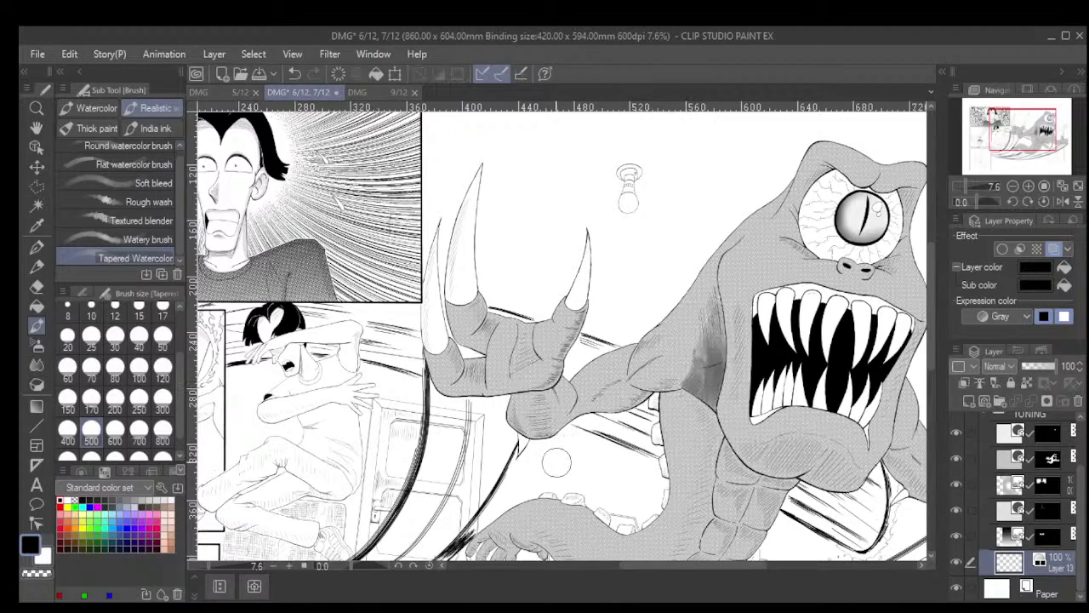
scroll(558, 468, "down", 2)
scroll(562, 475, "up", 3)
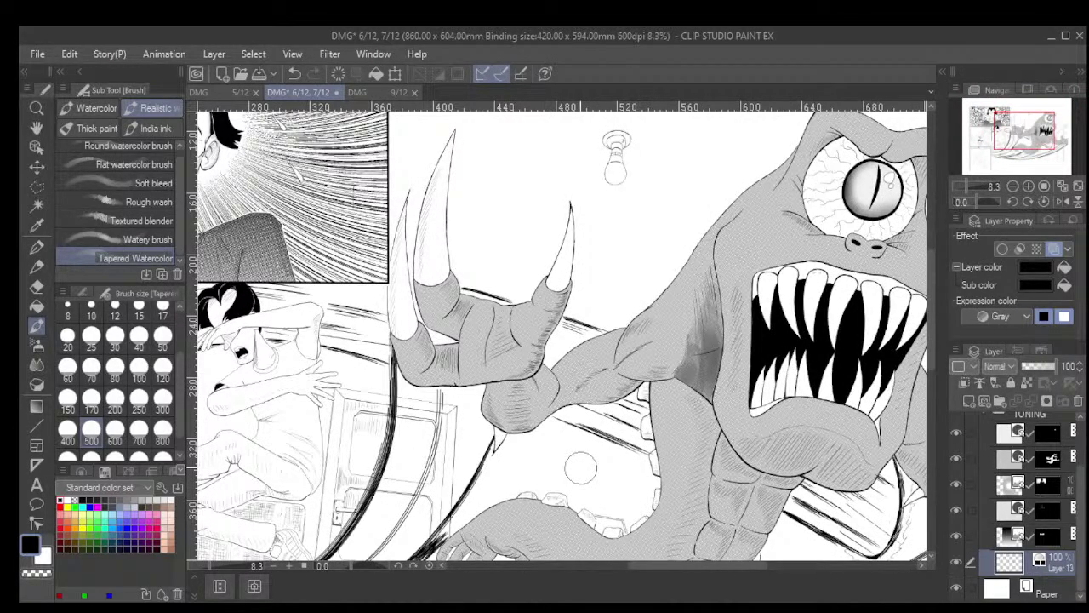
key("ctrl+z")
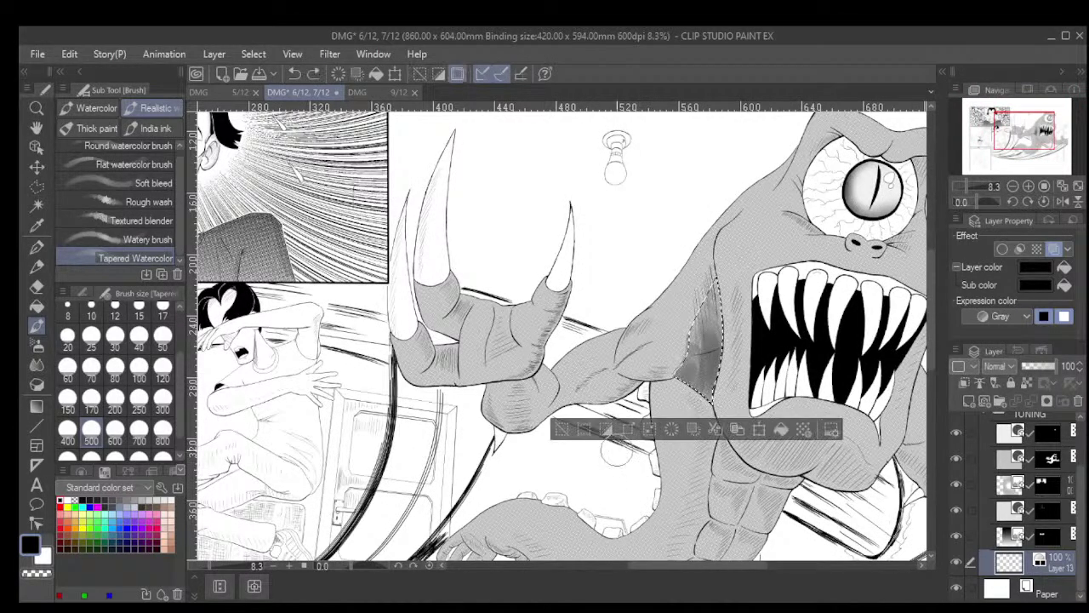
left_click(37, 286)
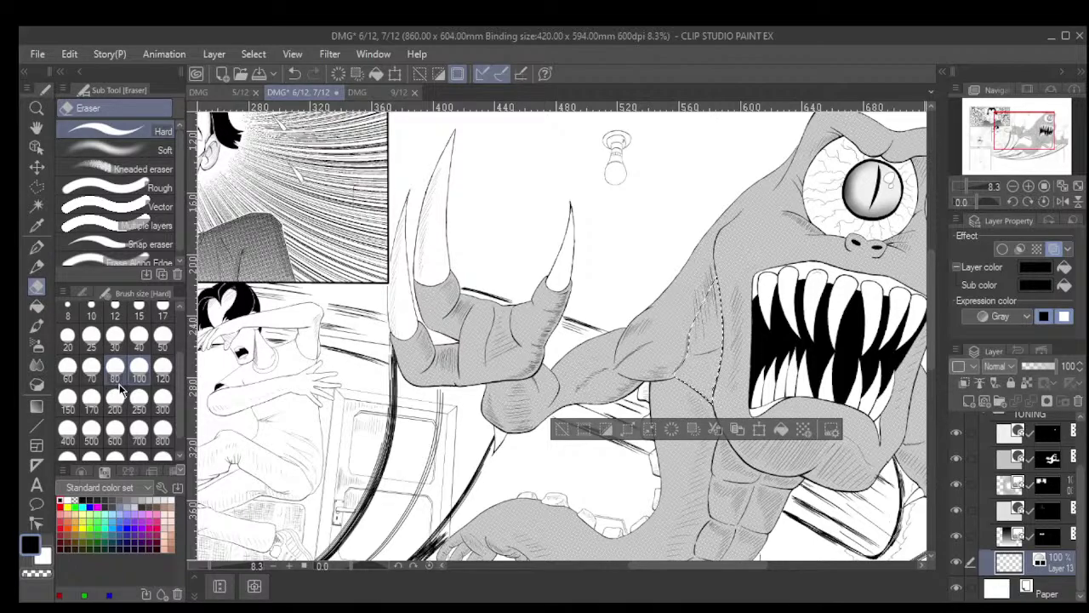
Try shading the selected patch beside the jaw with the Transparent watercolor brush at size 300 and check it deselected
left_click(36, 325)
scroll(177, 205, "up", 2)
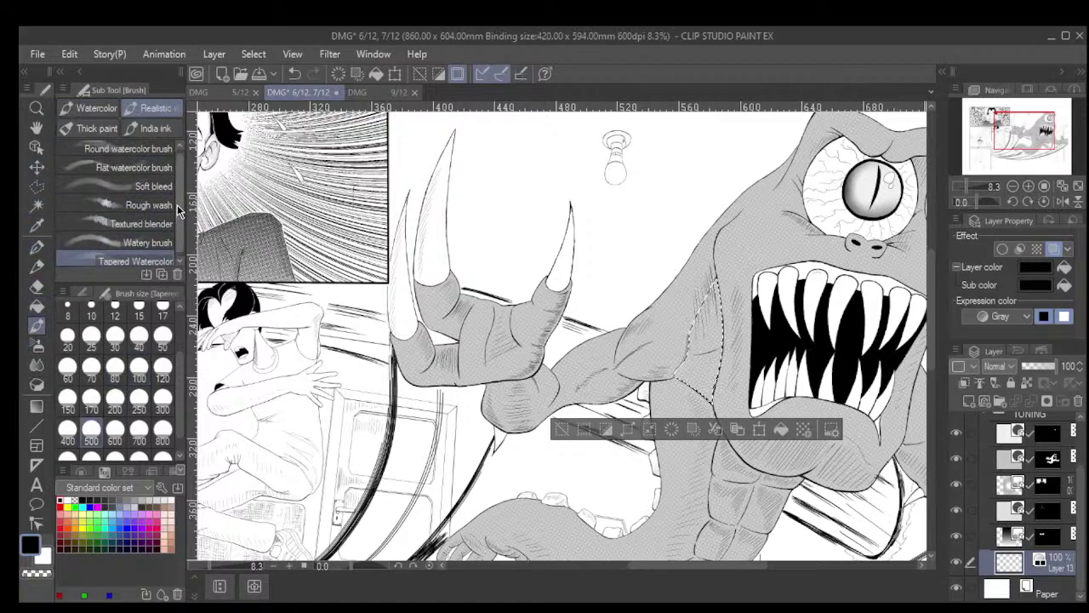
left_click(134, 126)
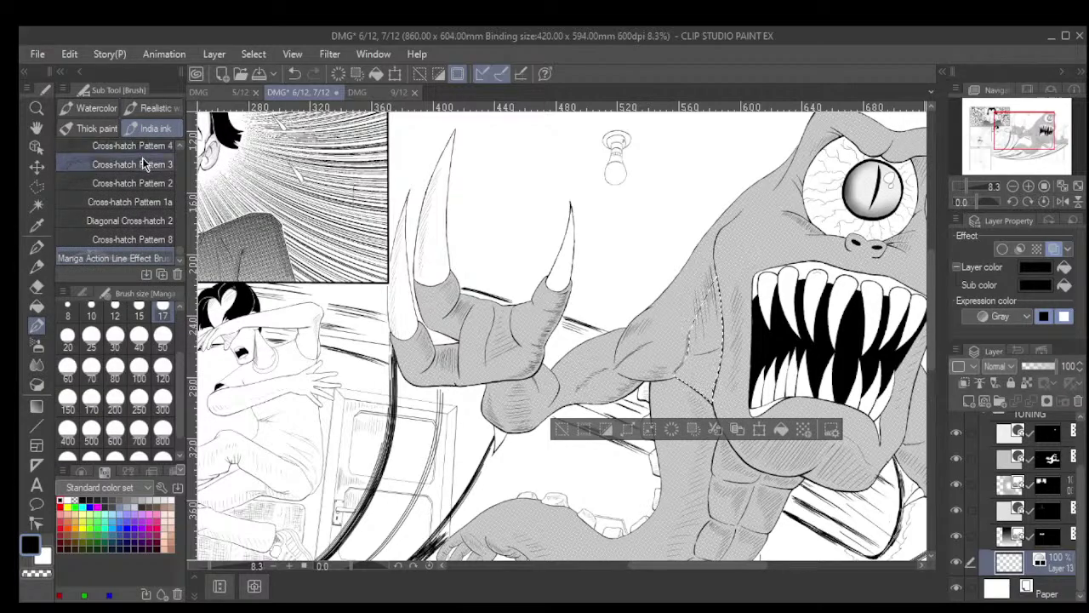
left_click(97, 129)
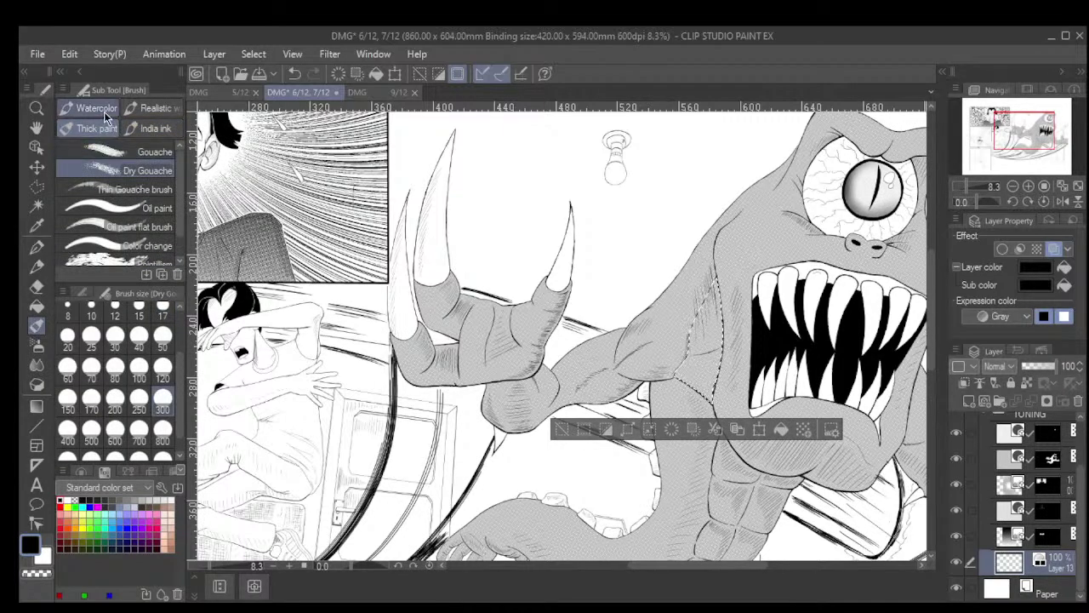
left_click(142, 111)
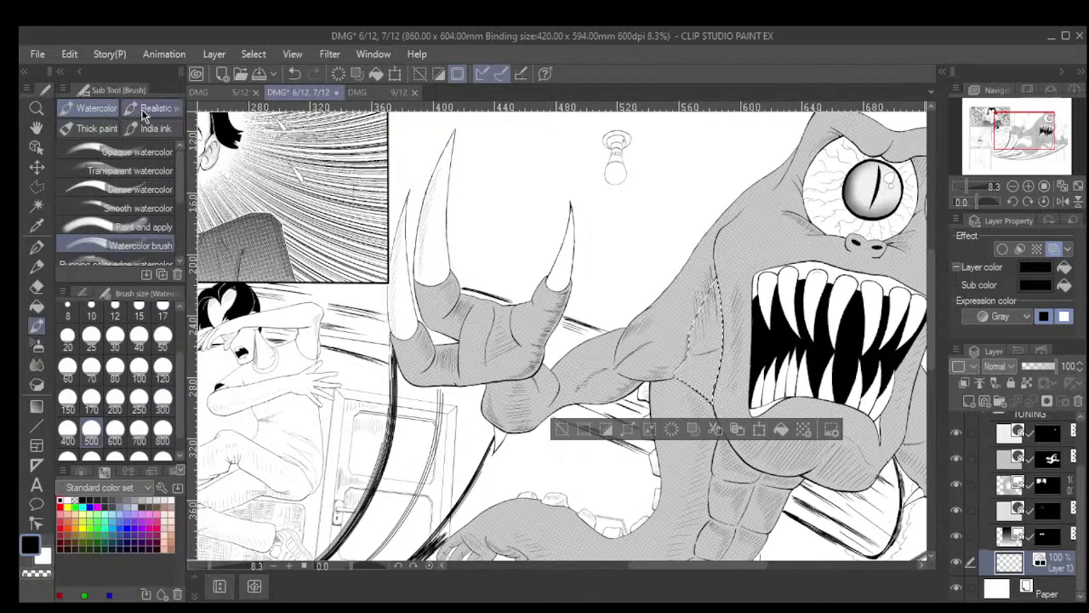
left_click(90, 109)
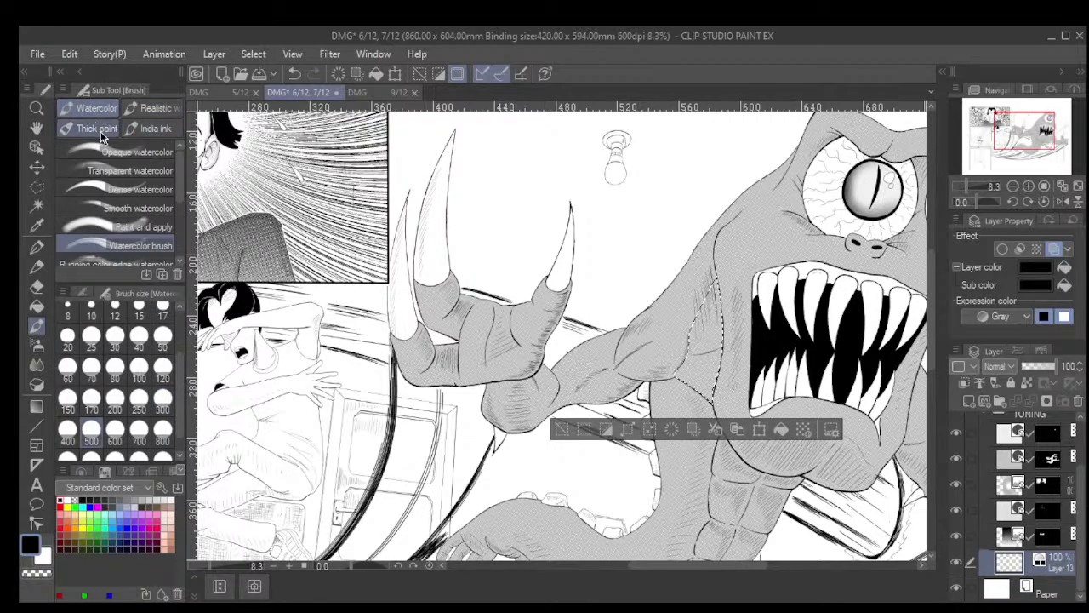
left_click(119, 165)
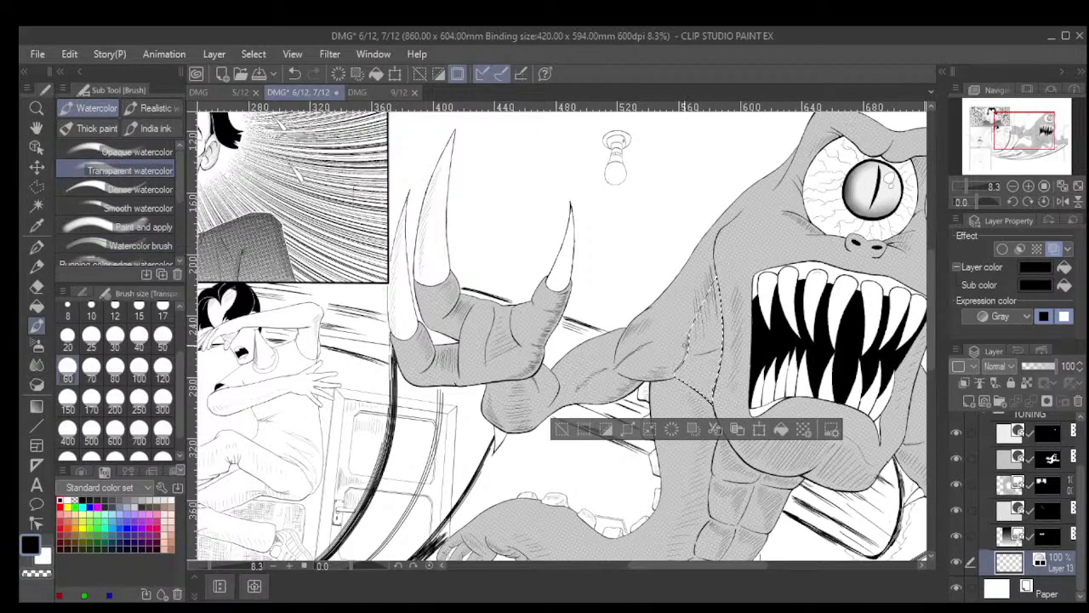
left_click(163, 409)
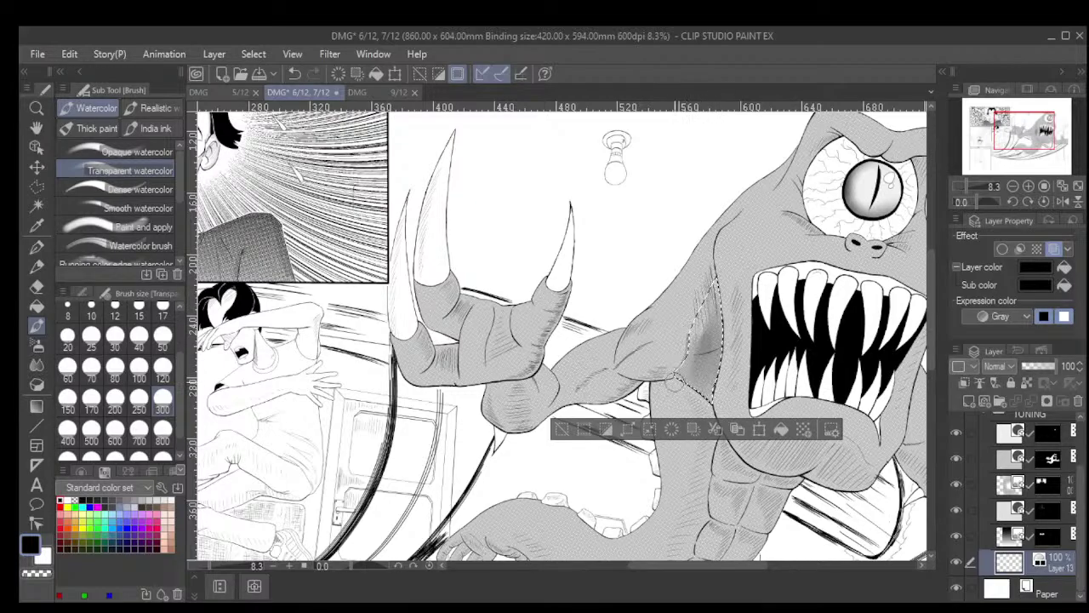
left_click(562, 430)
scroll(553, 446, "down", 1)
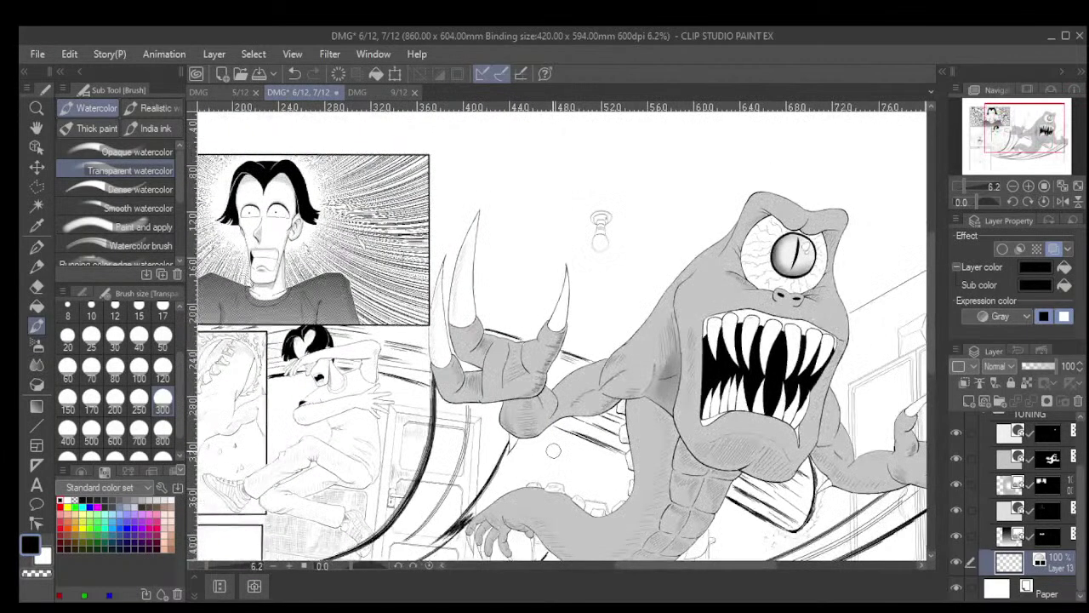
scroll(553, 449, "up", 2)
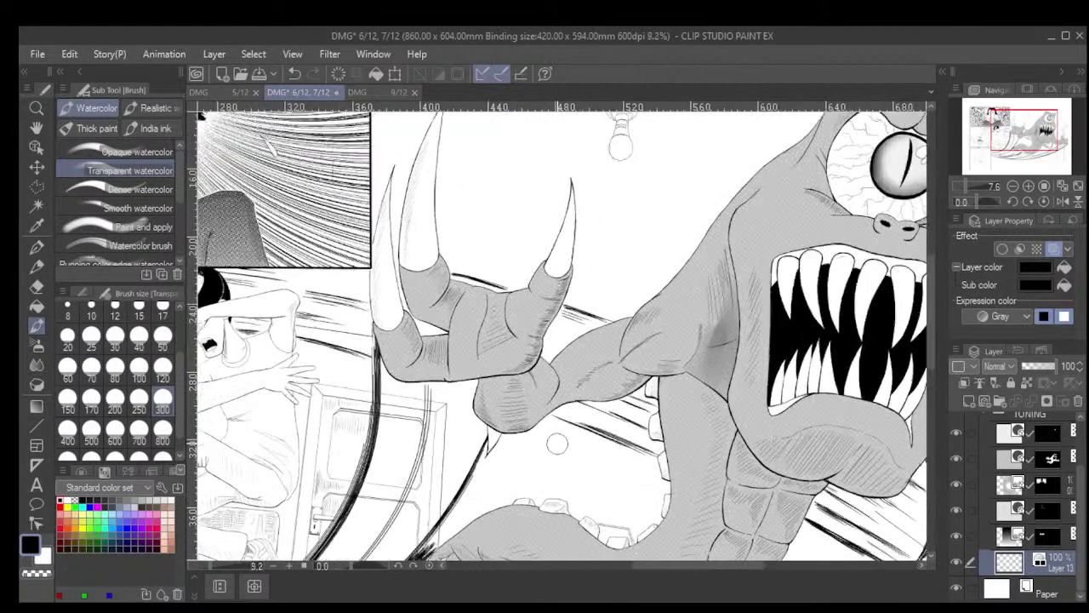
Restore the selection beside the jaw, erase its Transparent watercolor shading with the Hard eraser at size 100, and deselect
key("ctrl+z")
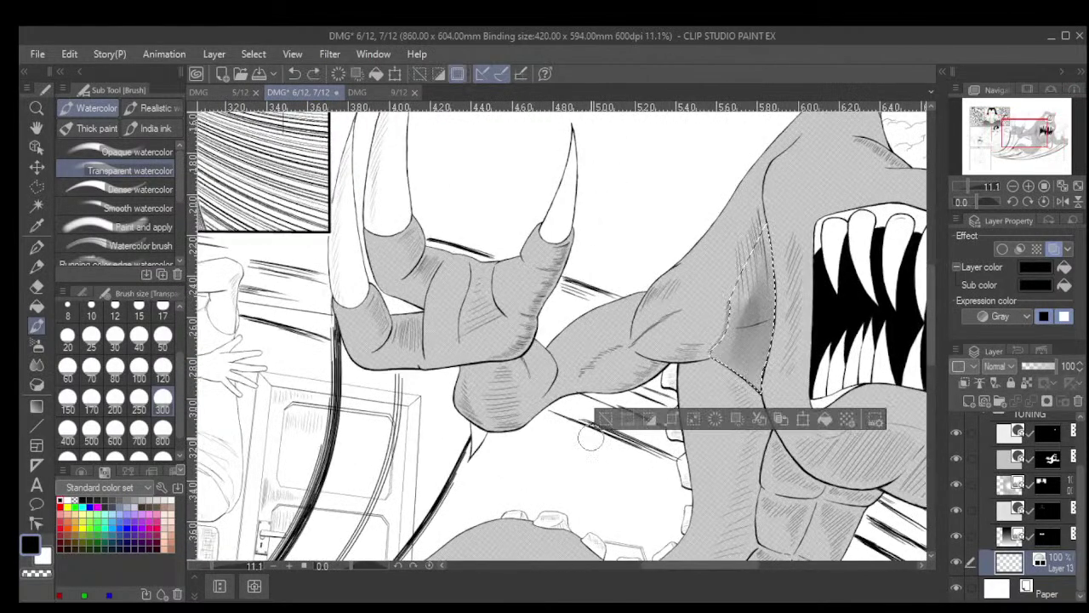
left_click(37, 287)
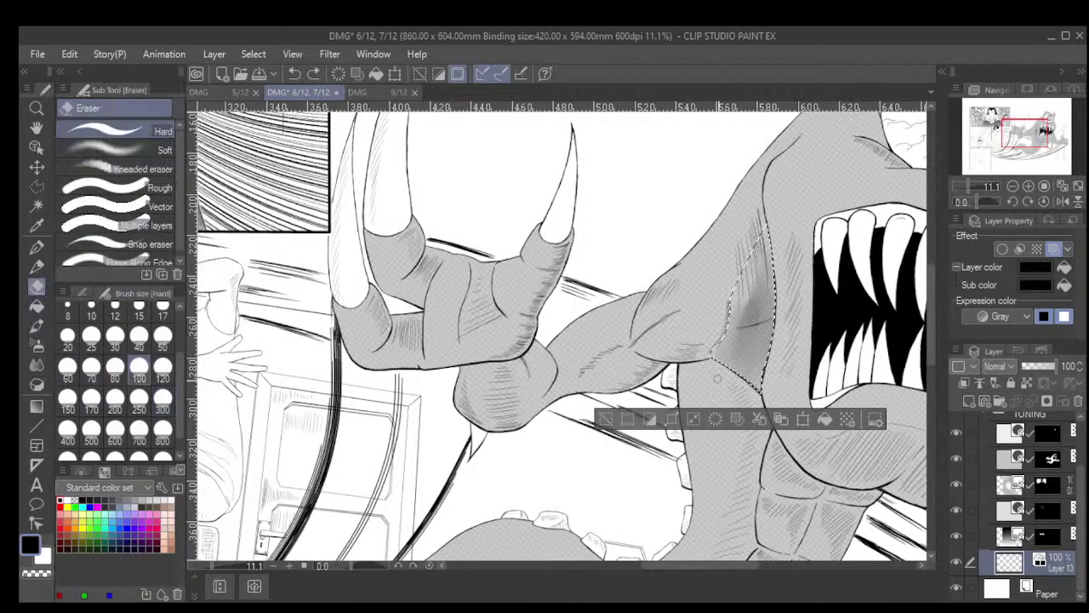
mouse_move(721, 319)
left_mouse_down()
mouse_move(740, 379)
mouse_move(738, 311)
mouse_move(759, 383)
mouse_move(745, 265)
mouse_move(754, 272)
mouse_move(770, 255)
left_mouse_up()
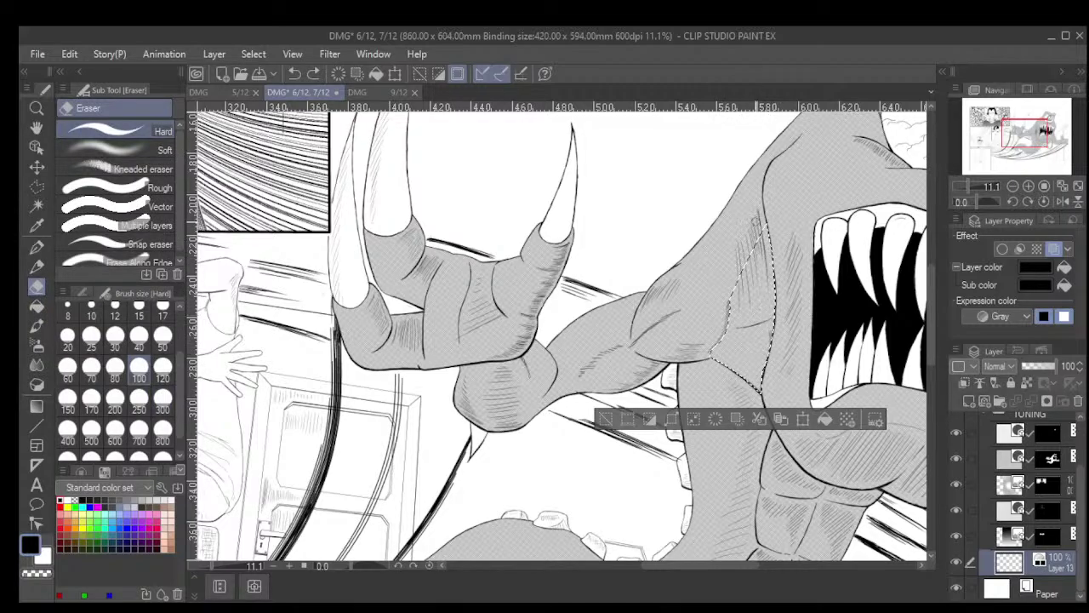
scroll(753, 313, "down", 2)
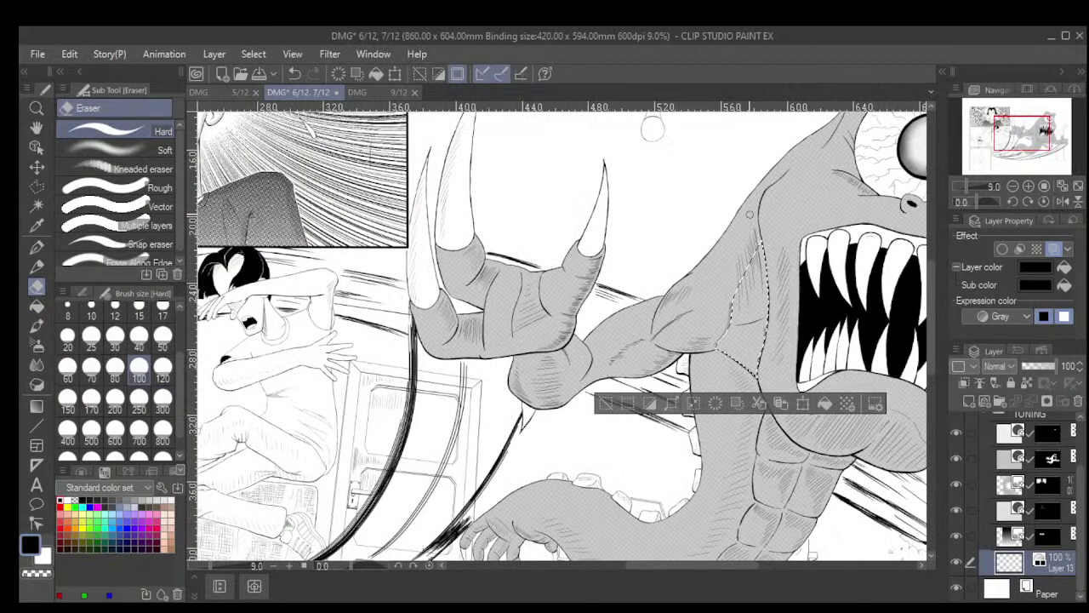
left_click(610, 402)
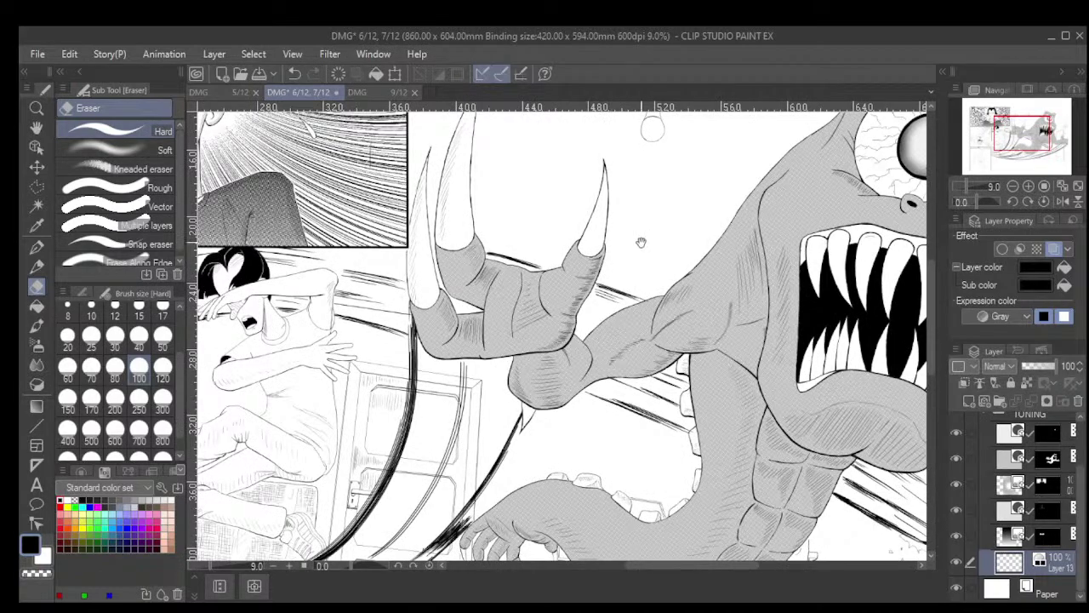
Paint a soft gray test patch with Transparent watercolor at size 300 on the blank area between the light bulb and the monster's head
left_click_drag(648, 197, 467, 360)
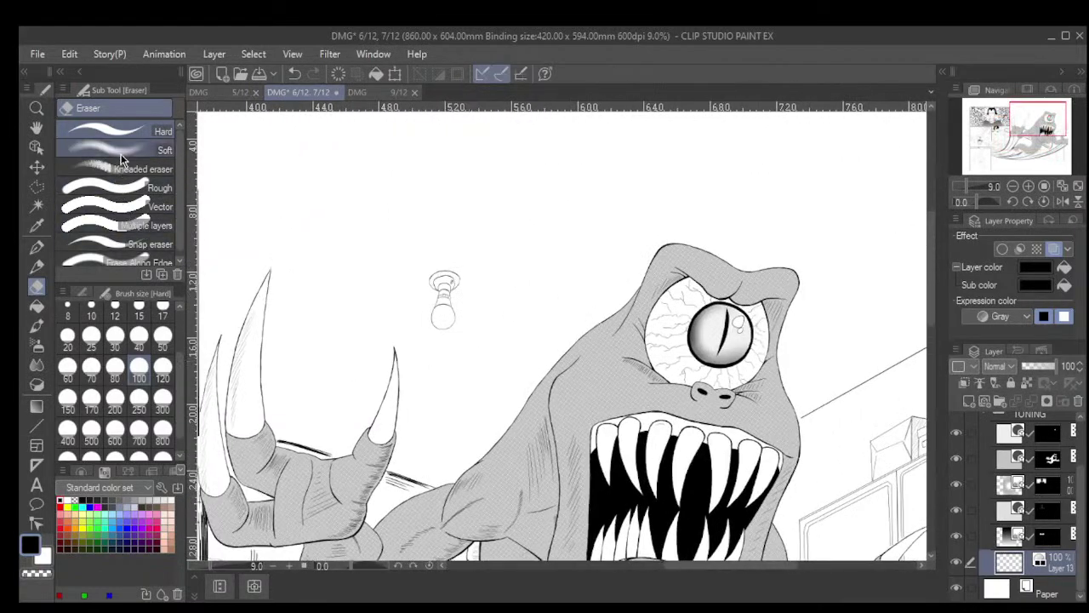
left_click(38, 324)
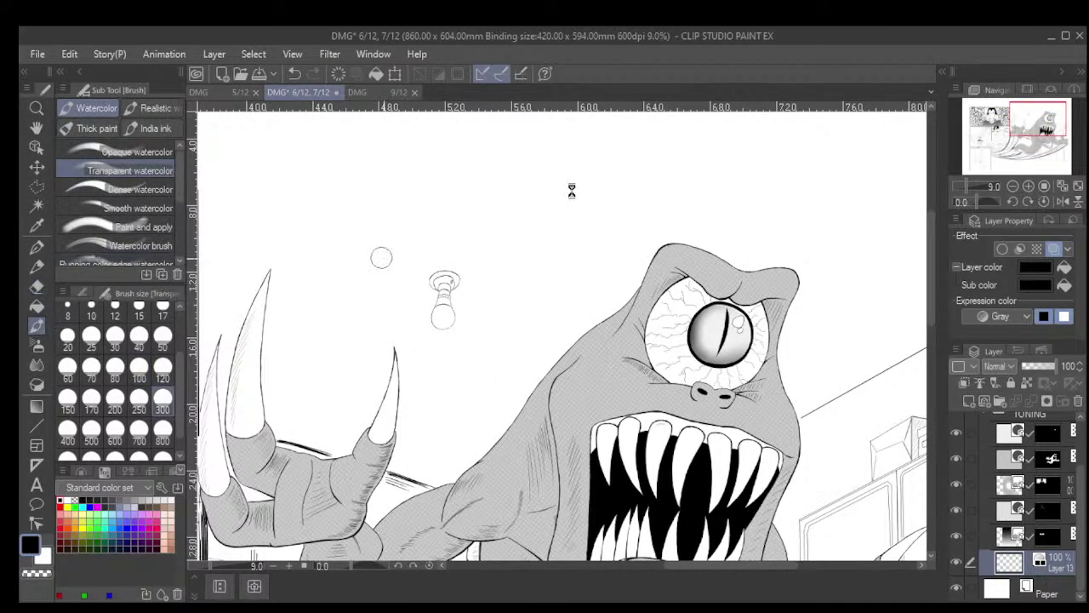
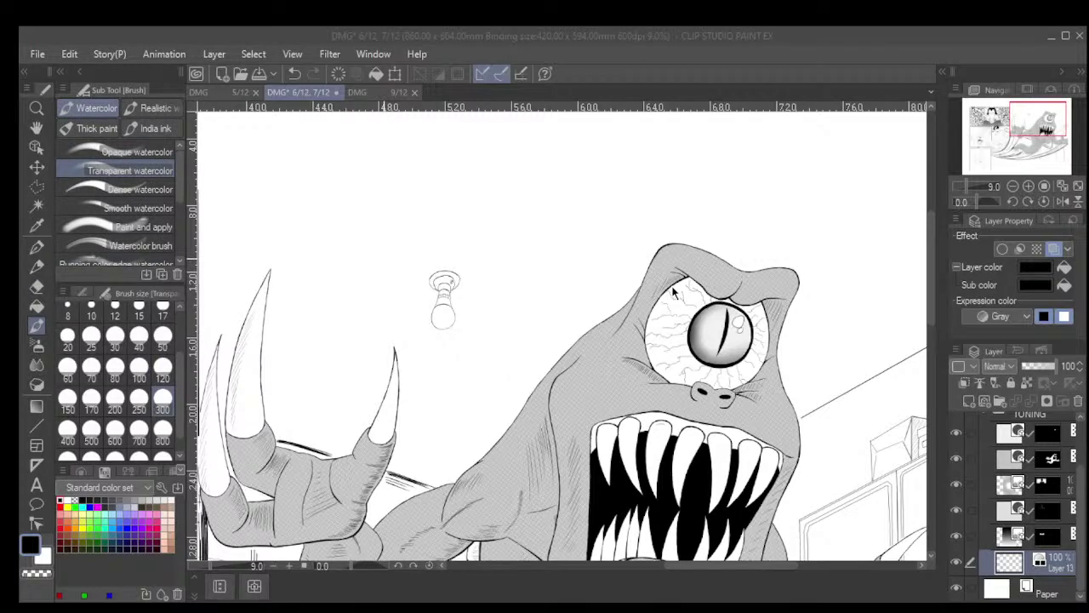
left_click(673, 291)
scroll(669, 286, "down", 5)
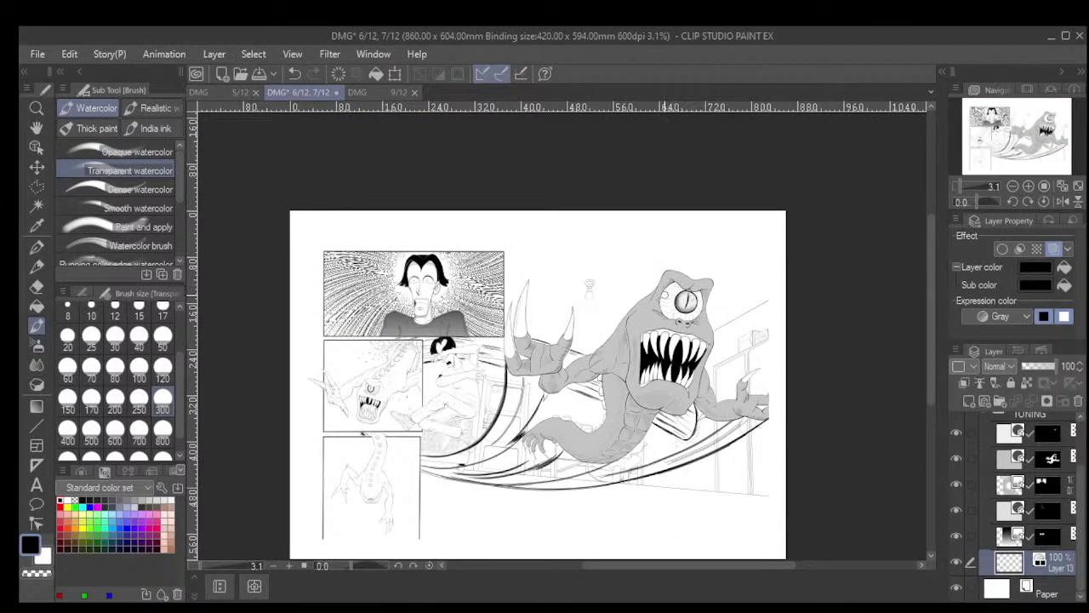
scroll(618, 338, "up", 4)
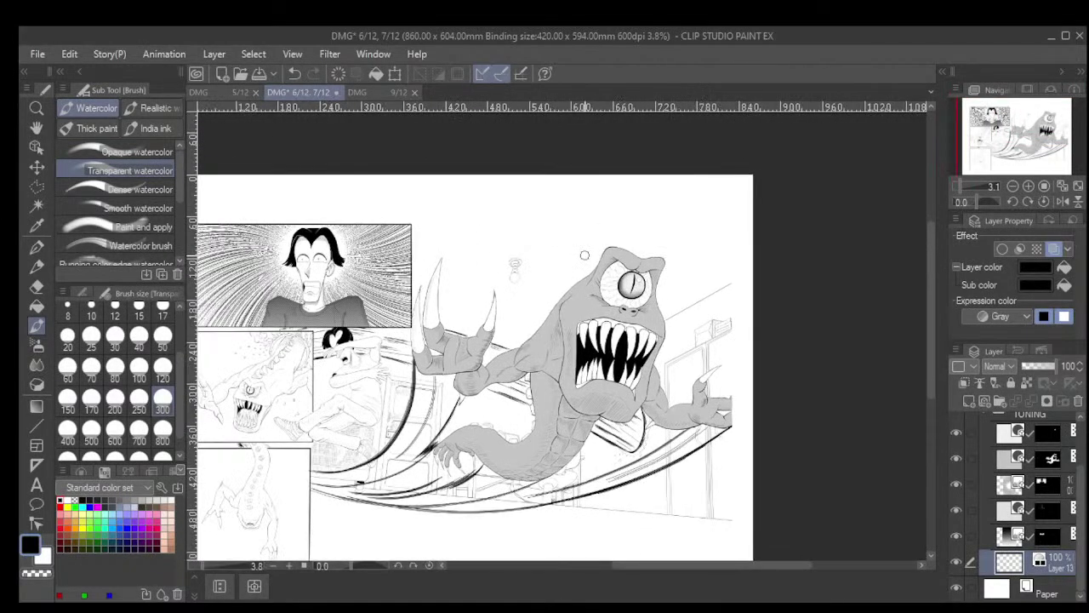
scroll(585, 255, "up", 2)
mouse_move(503, 210)
left_mouse_down()
mouse_move(482, 205)
mouse_move(492, 213)
left_mouse_up()
scroll(477, 221, "up", 2)
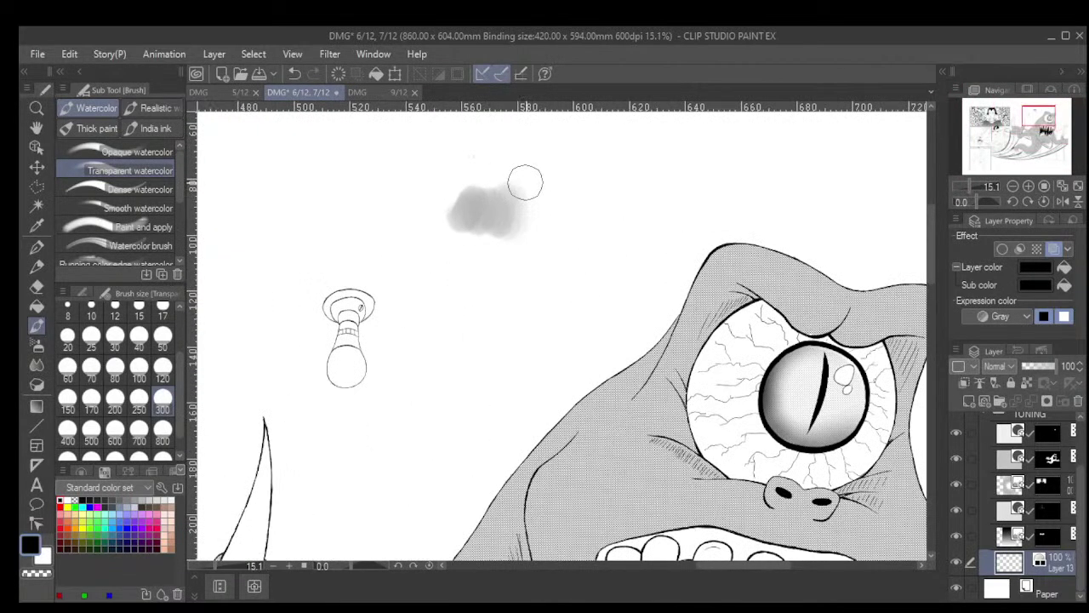
mouse_move(518, 250)
left_mouse_down()
mouse_move(496, 209)
mouse_move(523, 214)
mouse_move(539, 201)
mouse_move(483, 277)
mouse_move(476, 256)
mouse_move(454, 269)
mouse_move(408, 225)
left_mouse_up()
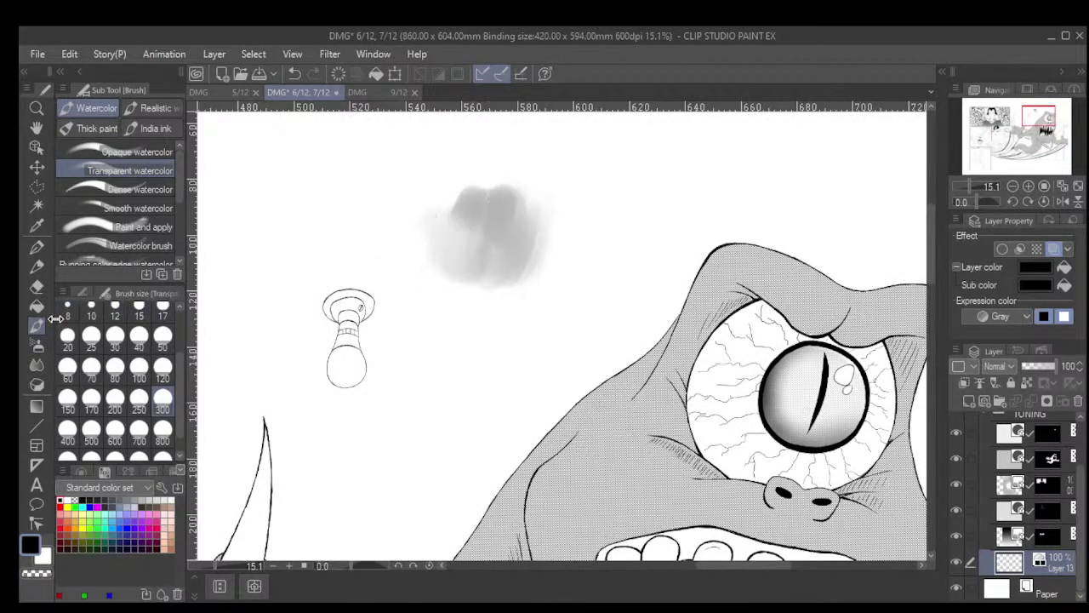
Undo the gray Transparent watercolor test patch between the light bulb and the monster's head
key("ctrl+z")
key("ctrl+z")
key("ctrl+z")
key("ctrl+z")
key("ctrl+z")
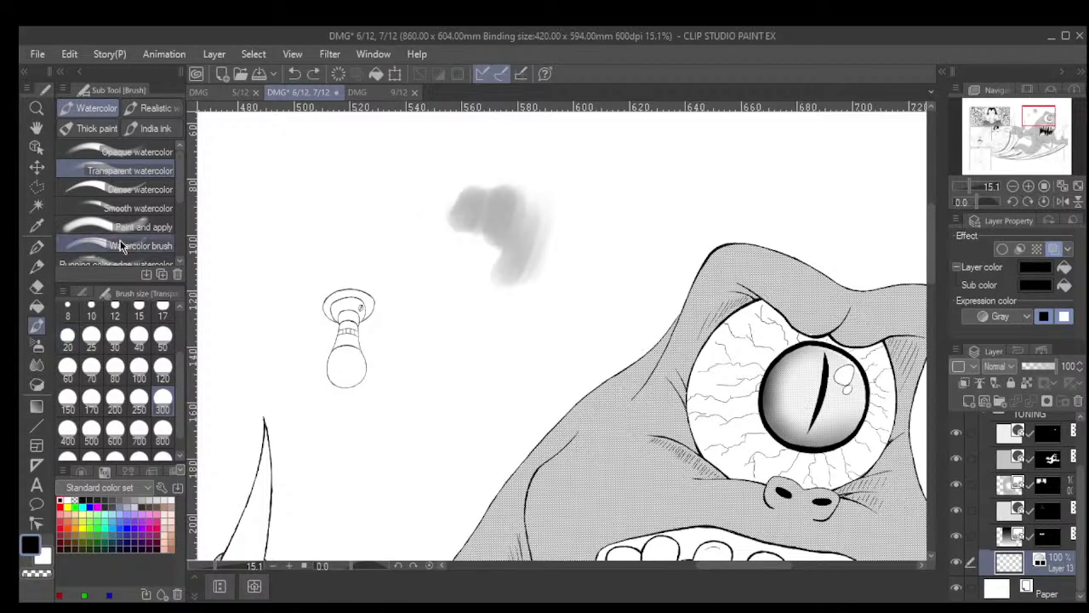
key("ctrl+z")
key("ctrl+z")
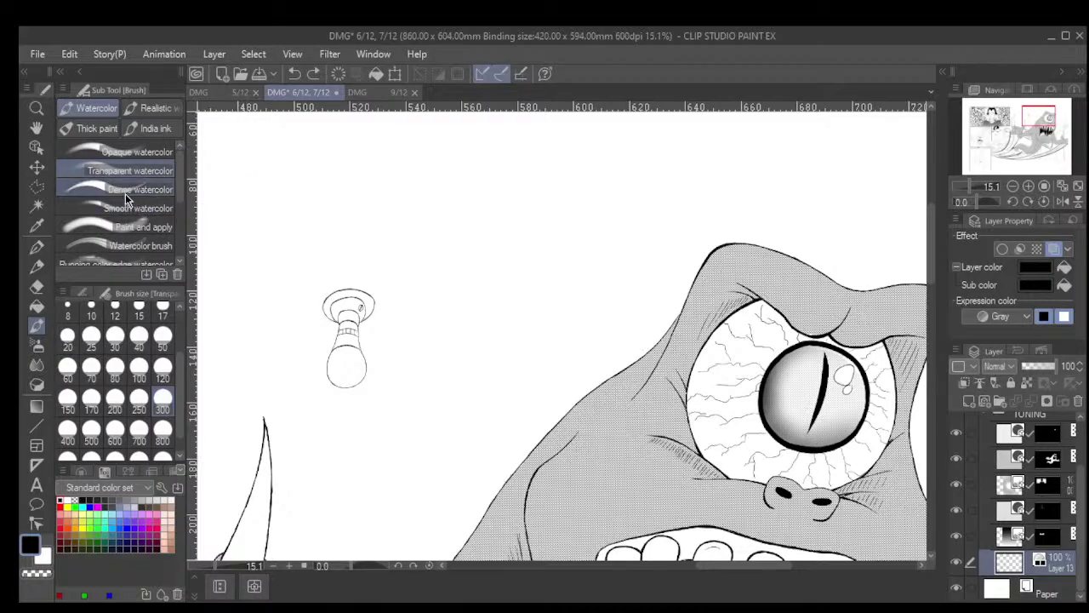
Try the Opaque watercolor brush at size 300 on the blank area beside the light bulb and undo the test strokes
left_click(138, 149)
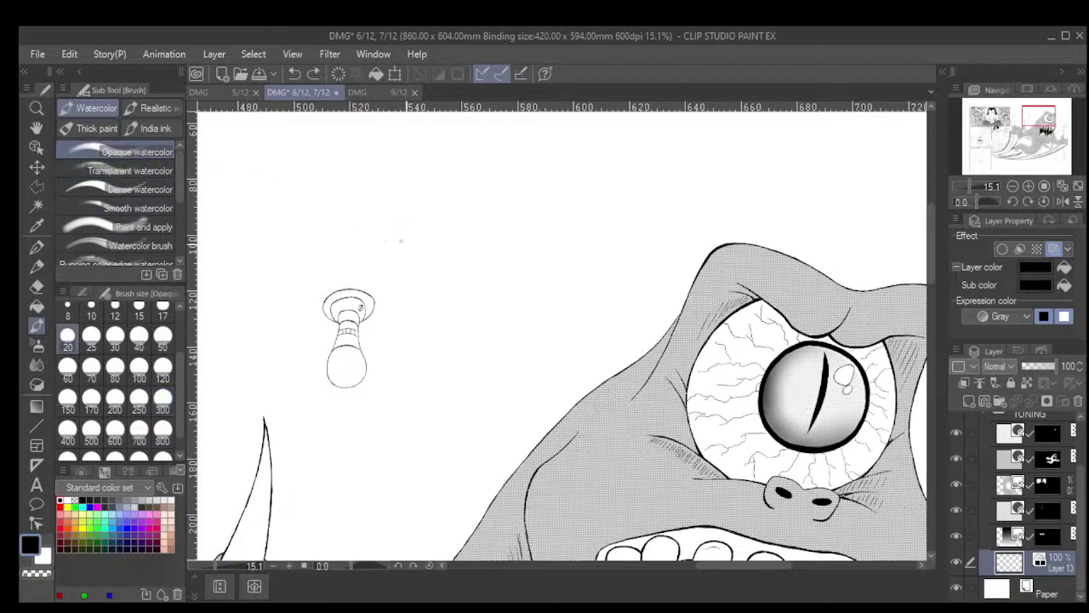
left_click(162, 397)
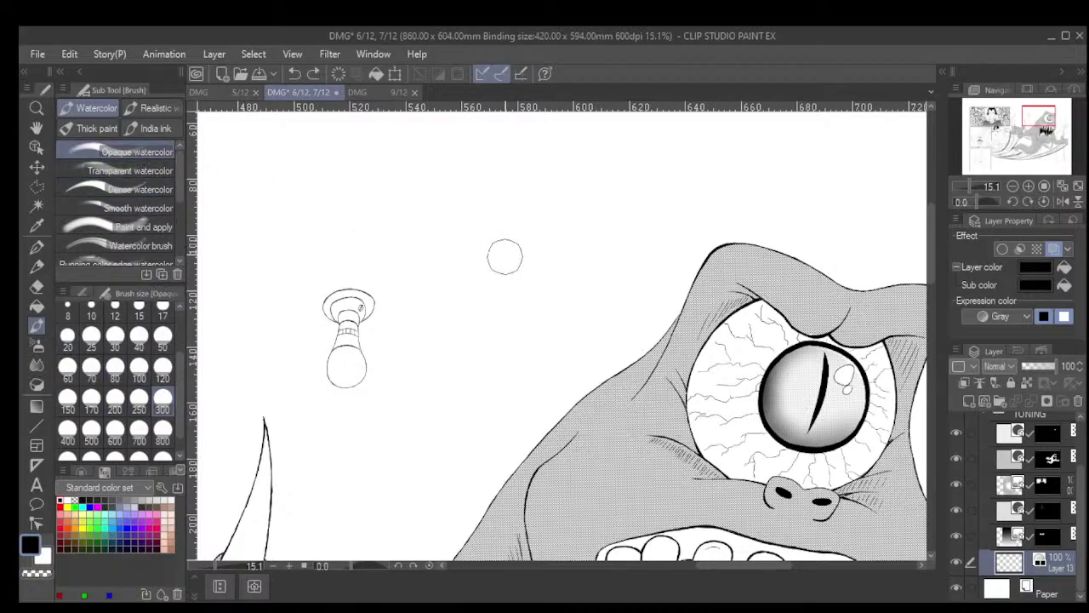
mouse_move(505, 253)
left_mouse_down()
mouse_move(517, 238)
mouse_move(490, 240)
mouse_move(476, 260)
left_mouse_up()
mouse_move(582, 202)
left_mouse_down()
mouse_move(547, 287)
mouse_move(449, 318)
left_mouse_up()
key("ctrl+z")
key("ctrl+z")
key("ctrl+z")
key("ctrl+z")
Try a Transparent watercolor patch at size 300 on the same blank area and undo it
left_click(130, 170)
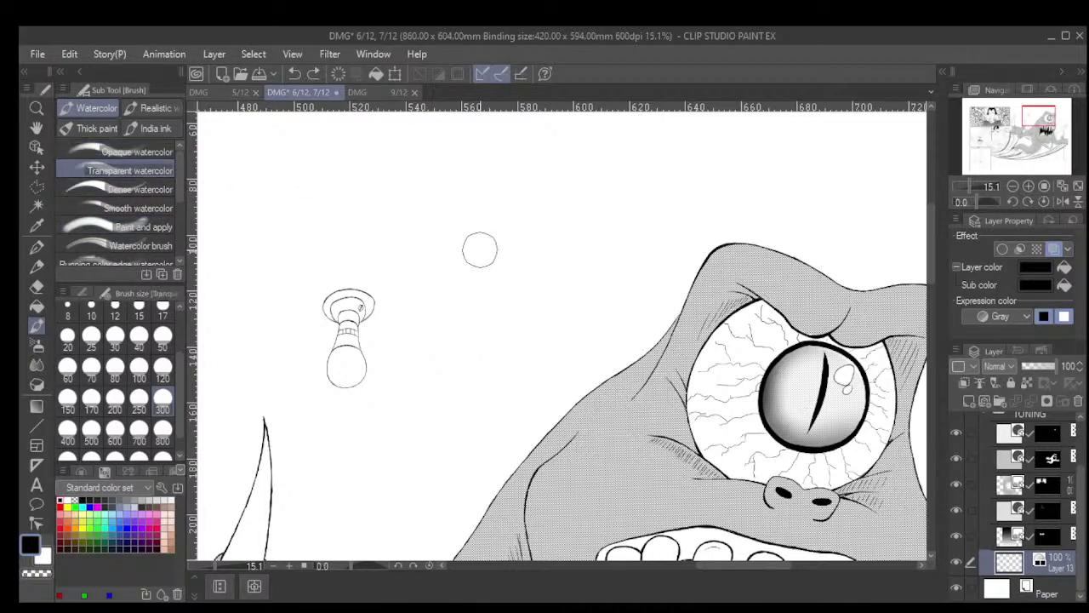
mouse_move(480, 246)
left_mouse_down()
mouse_move(452, 273)
mouse_move(491, 304)
mouse_move(502, 284)
mouse_move(458, 247)
mouse_move(443, 291)
left_mouse_up()
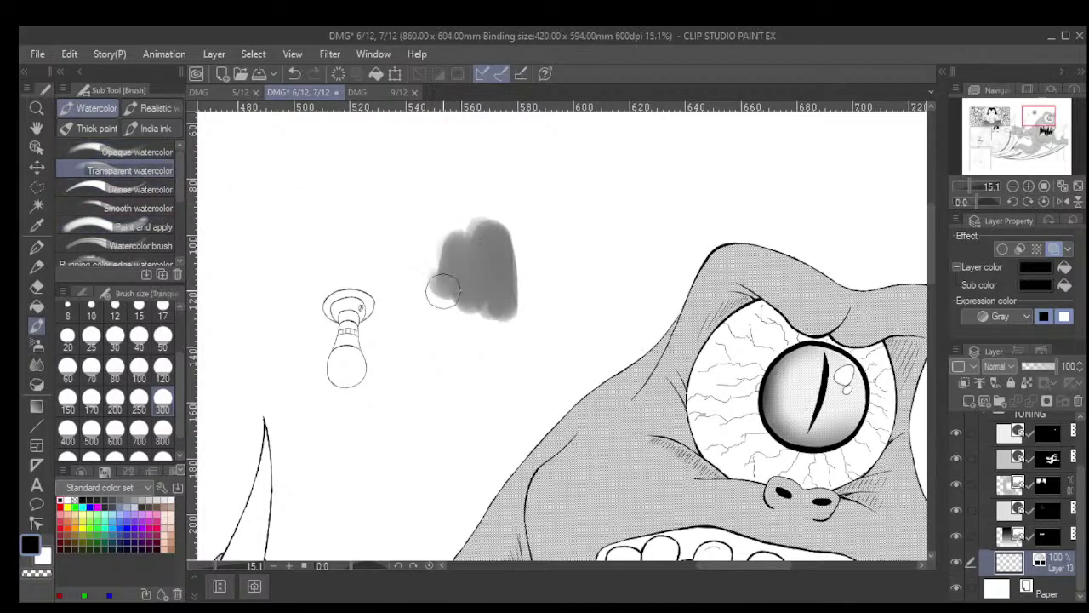
key("ctrl+z")
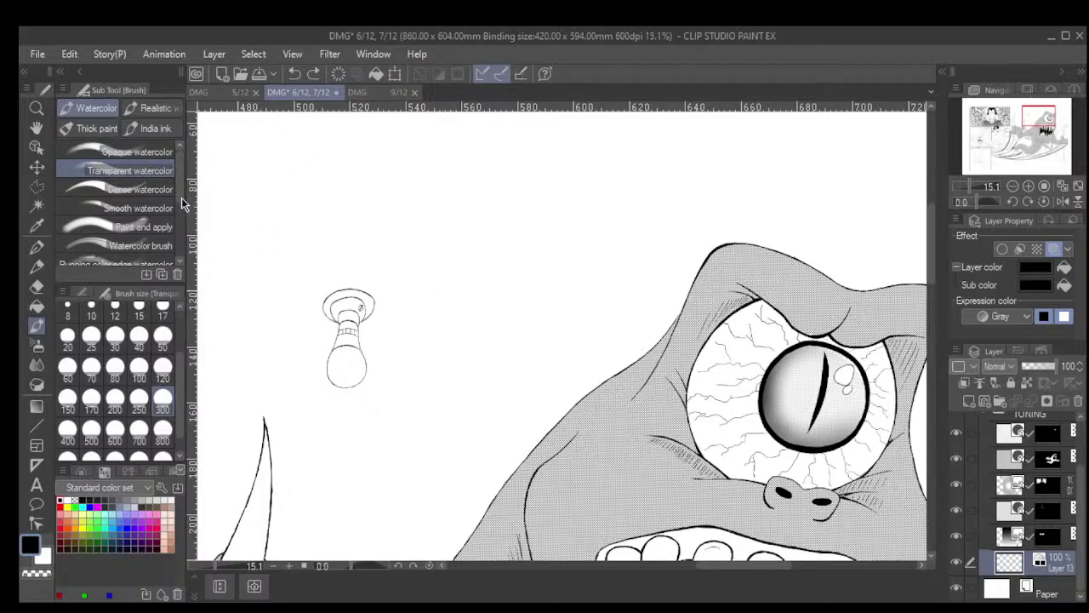
Try several Dense watercolor strokes at size 300 above and beside the light bulb and undo them all
left_click(144, 189)
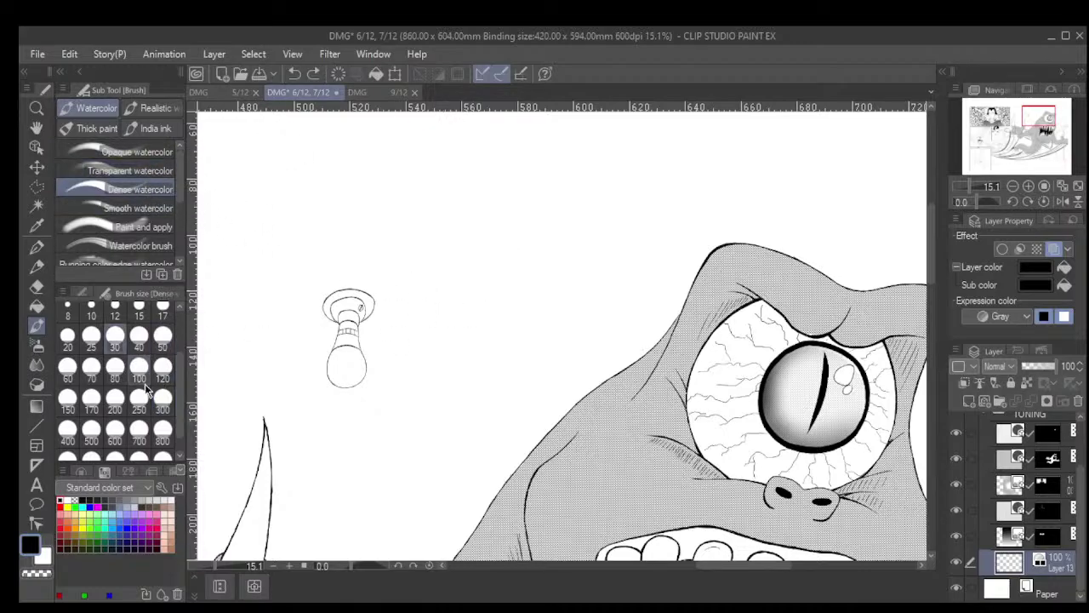
left_click(163, 410)
mouse_move(496, 257)
left_mouse_down()
mouse_move(494, 266)
mouse_move(462, 223)
mouse_move(503, 214)
mouse_move(486, 280)
left_mouse_up()
left_click_drag(536, 147, 542, 287)
mouse_move(470, 148)
left_mouse_down()
mouse_move(447, 176)
mouse_move(438, 293)
left_mouse_up()
left_click_drag(403, 164, 403, 247)
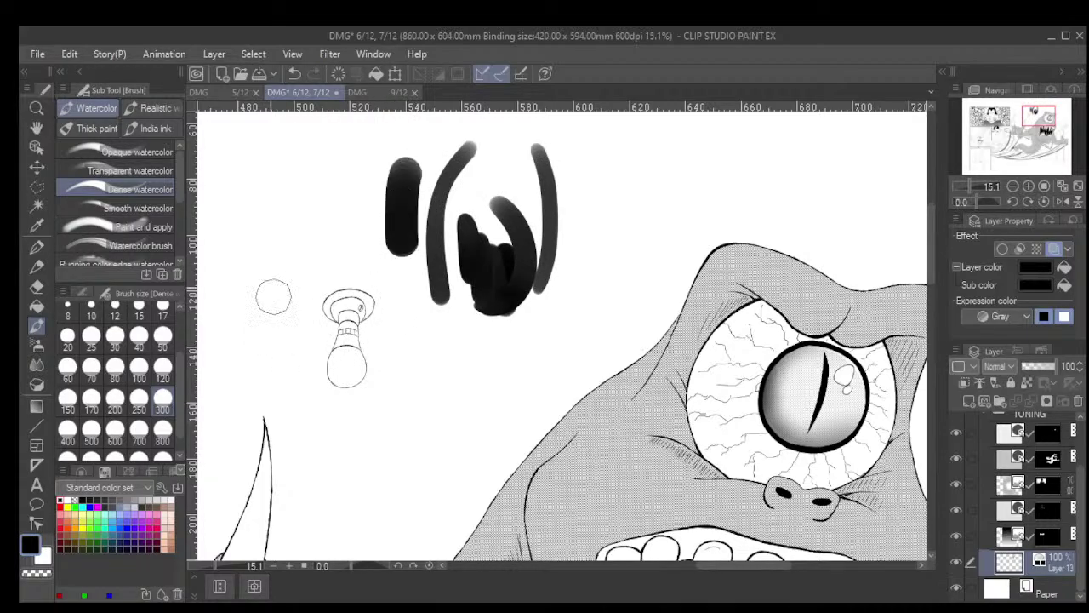
key("ctrl+z")
key("ctrl+z")
key("ctrl+z")
key("ctrl+z")
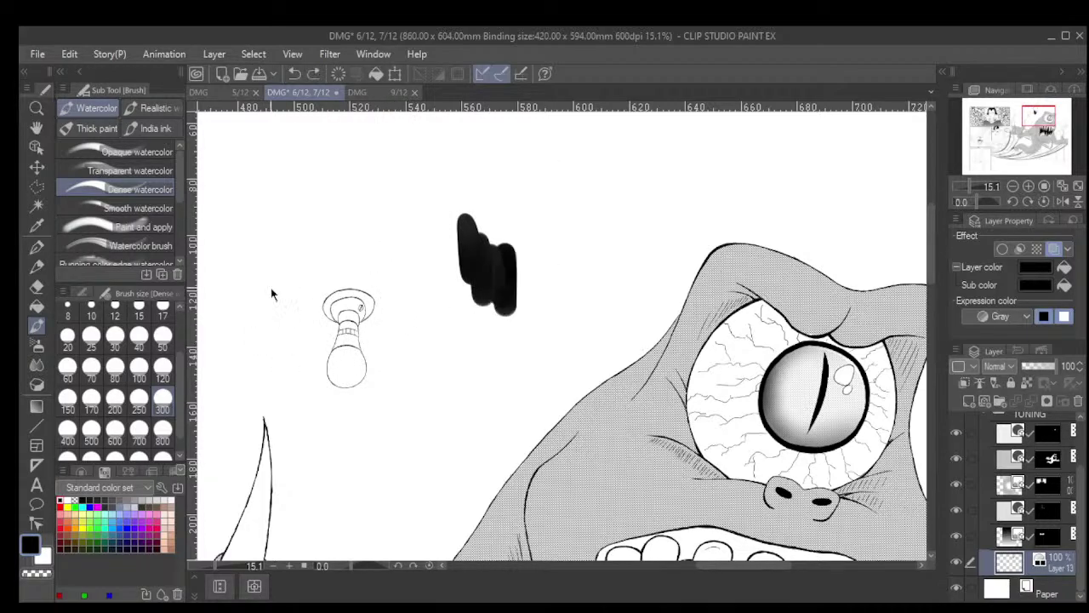
key("ctrl+z")
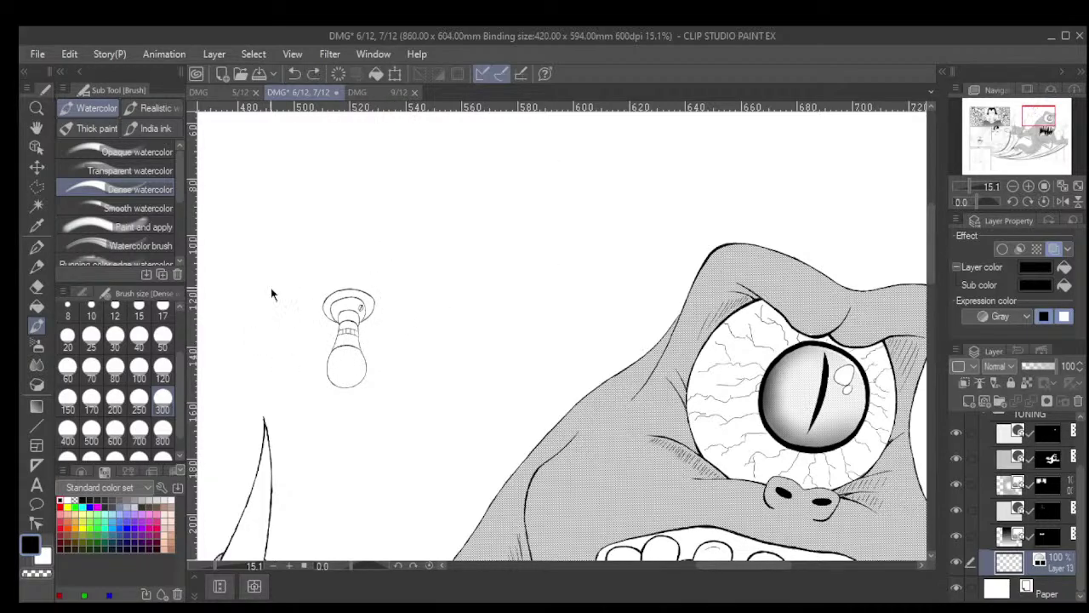
Try Smooth watercolor strokes at size 300 between the light bulb and the monster's head and undo them
left_click(149, 210)
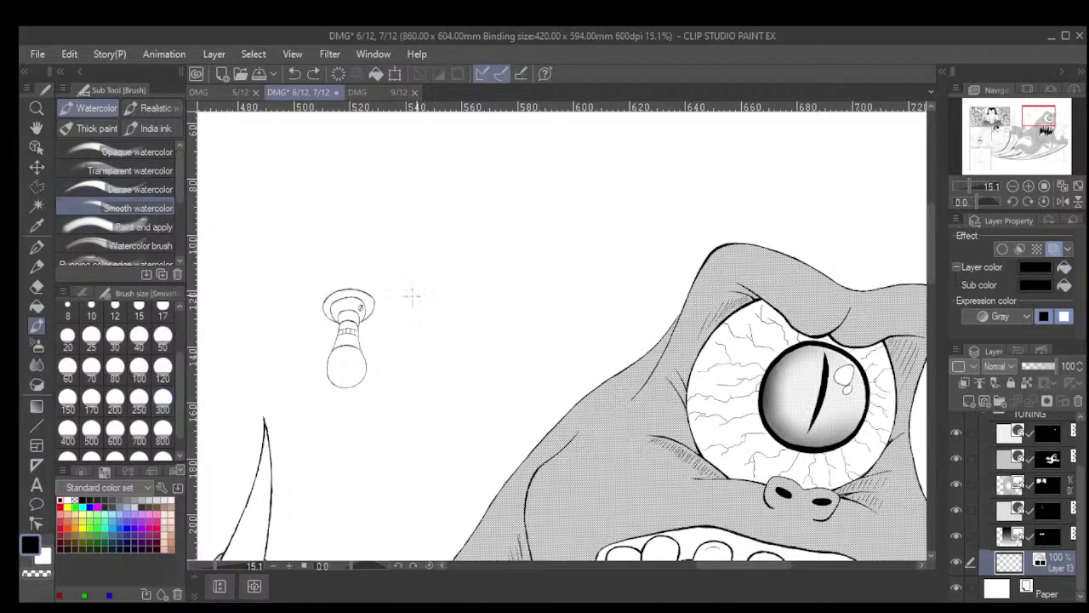
left_click(161, 400)
mouse_move(512, 277)
left_mouse_down()
mouse_move(496, 252)
mouse_move(500, 214)
mouse_move(468, 270)
mouse_move(462, 223)
mouse_move(479, 248)
mouse_move(490, 220)
mouse_move(497, 278)
mouse_move(511, 217)
mouse_move(525, 227)
mouse_move(528, 257)
mouse_move(521, 286)
mouse_move(452, 316)
left_mouse_up()
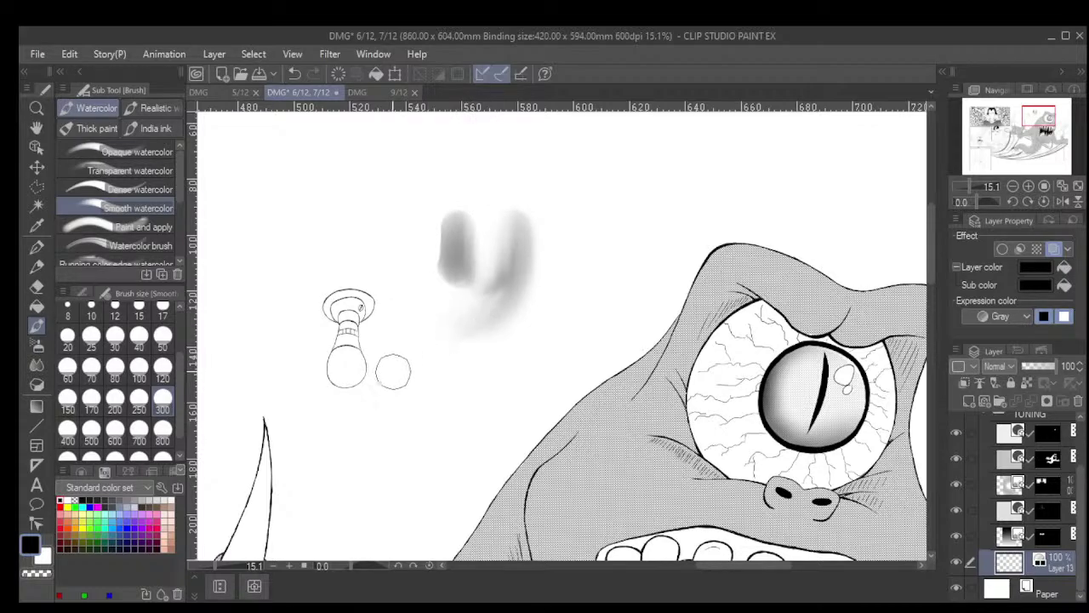
mouse_move(546, 232)
left_mouse_down()
mouse_move(542, 275)
mouse_move(552, 219)
mouse_move(502, 344)
mouse_move(555, 222)
mouse_move(550, 266)
mouse_move(540, 258)
mouse_move(552, 227)
mouse_move(523, 313)
left_mouse_up()
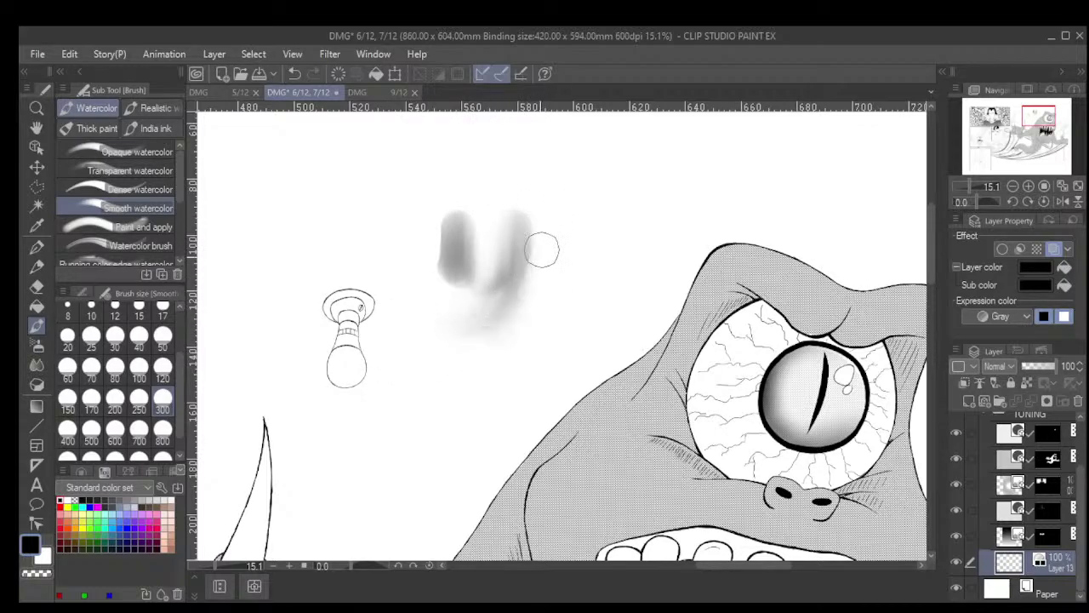
mouse_move(540, 243)
left_mouse_down()
mouse_move(514, 314)
mouse_move(477, 316)
left_mouse_up()
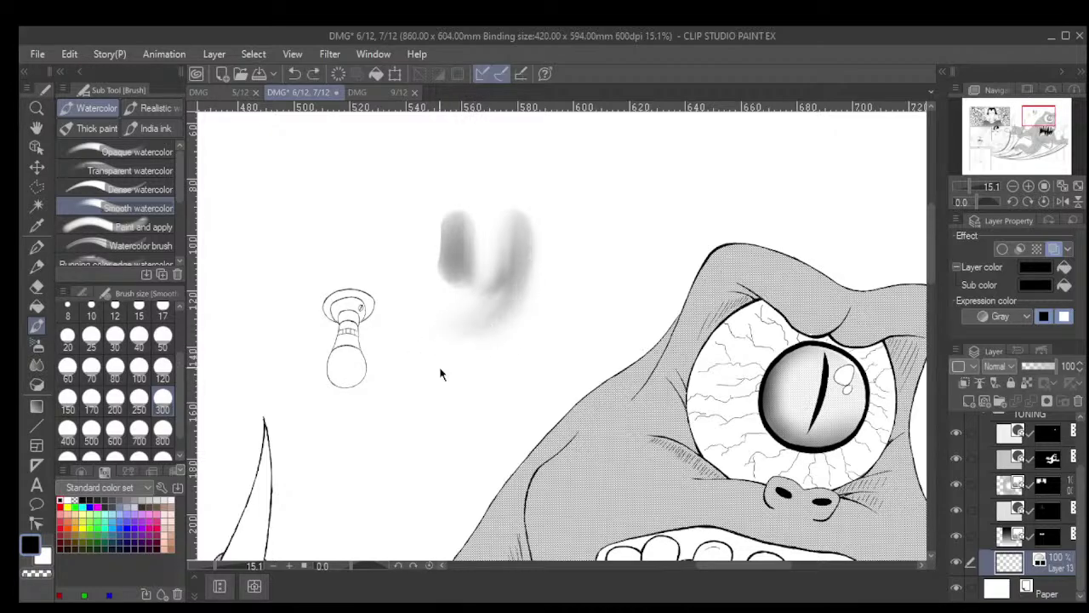
key("ctrl+z")
key("ctrl+z")
key("ctrl+z")
key("ctrl+z")
key("ctrl+z")
key("ctrl+z")
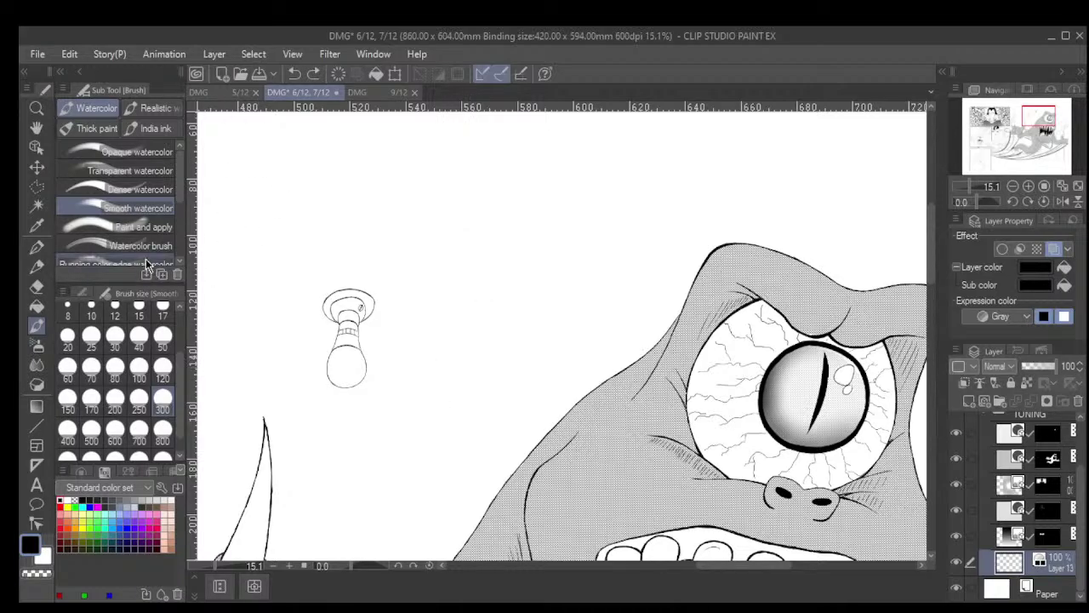
Try the Paint and apply brush at size 300 on the blank area beside the light bulb and undo the strokes
left_click(144, 227)
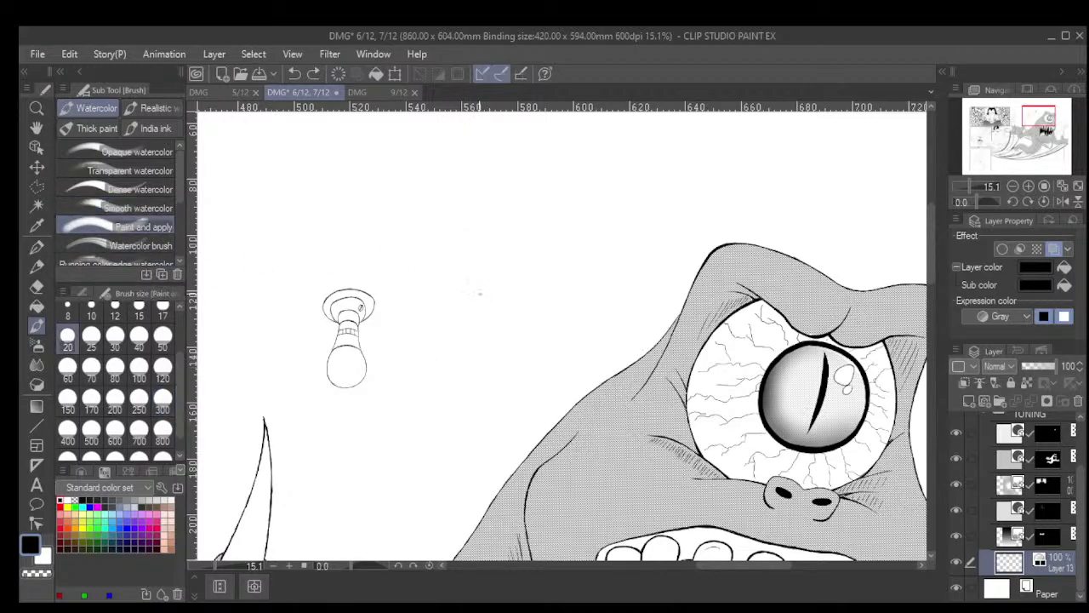
left_click(161, 408)
left_click_drag(521, 259, 512, 311)
mouse_move(511, 240)
left_mouse_down()
mouse_move(493, 287)
mouse_move(472, 301)
mouse_move(478, 221)
mouse_move(498, 208)
mouse_move(513, 252)
mouse_move(515, 217)
mouse_move(501, 308)
mouse_move(498, 223)
mouse_move(461, 298)
mouse_move(469, 232)
mouse_move(453, 294)
mouse_move(484, 269)
left_mouse_up()
key("ctrl+z")
key("ctrl+z")
key("ctrl+z")
key("ctrl+z")
key("ctrl+z")
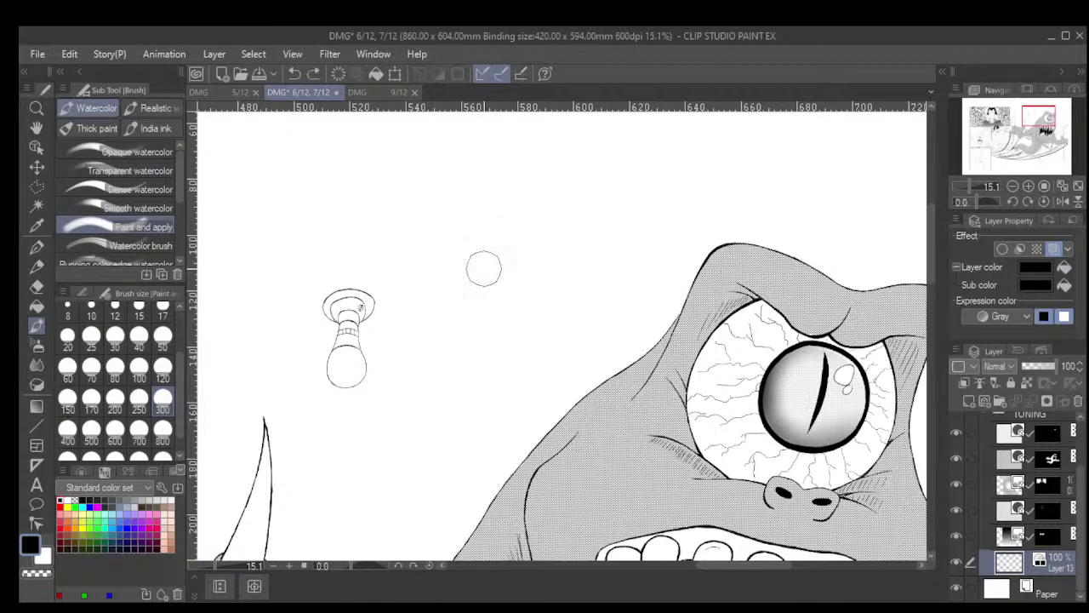
Try the Watercolor brush at size 500 on the blank area beside the light bulb and undo the strokes
scroll(178, 200, "down", 2)
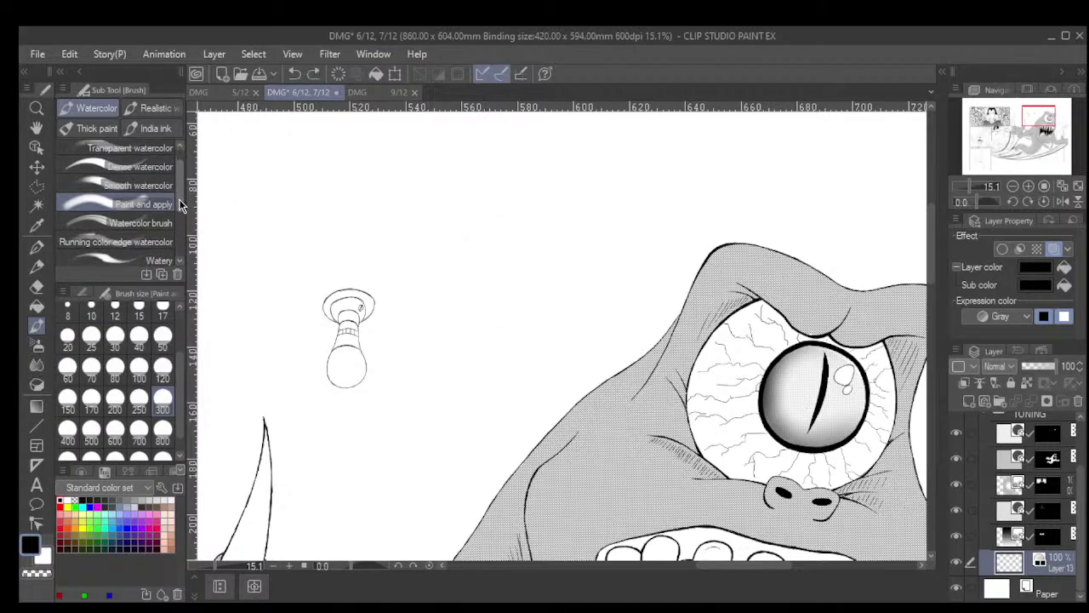
left_click(173, 206)
mouse_move(483, 240)
left_mouse_down()
mouse_move(486, 295)
mouse_move(520, 260)
mouse_move(486, 322)
mouse_move(503, 240)
mouse_move(478, 256)
mouse_move(457, 235)
mouse_move(447, 249)
mouse_move(451, 333)
mouse_move(423, 376)
left_mouse_up()
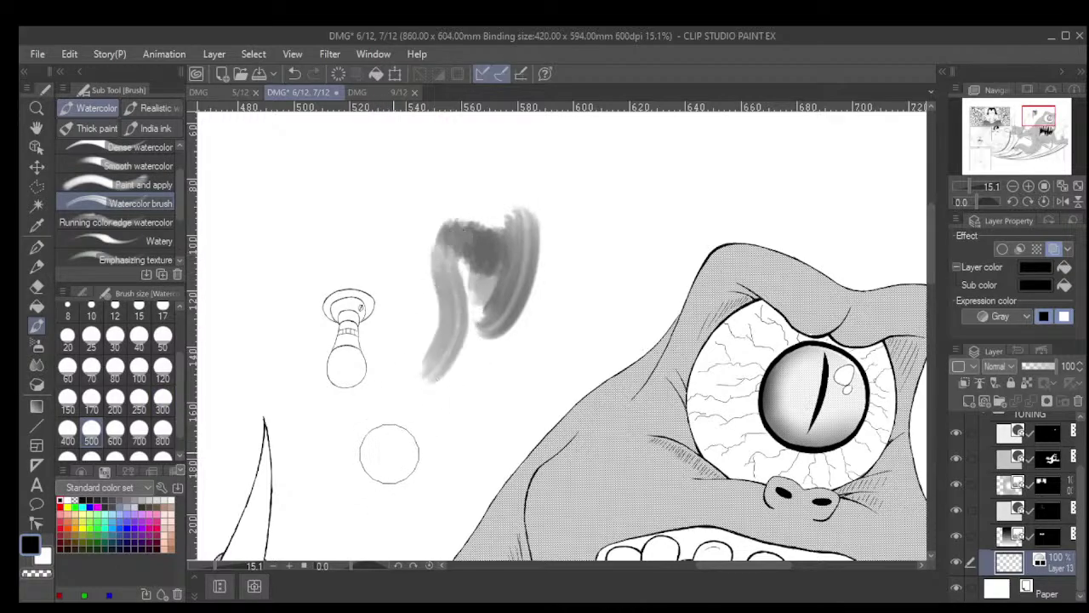
key("ctrl+z")
key("ctrl+z")
key("ctrl+z")
key("ctrl+z")
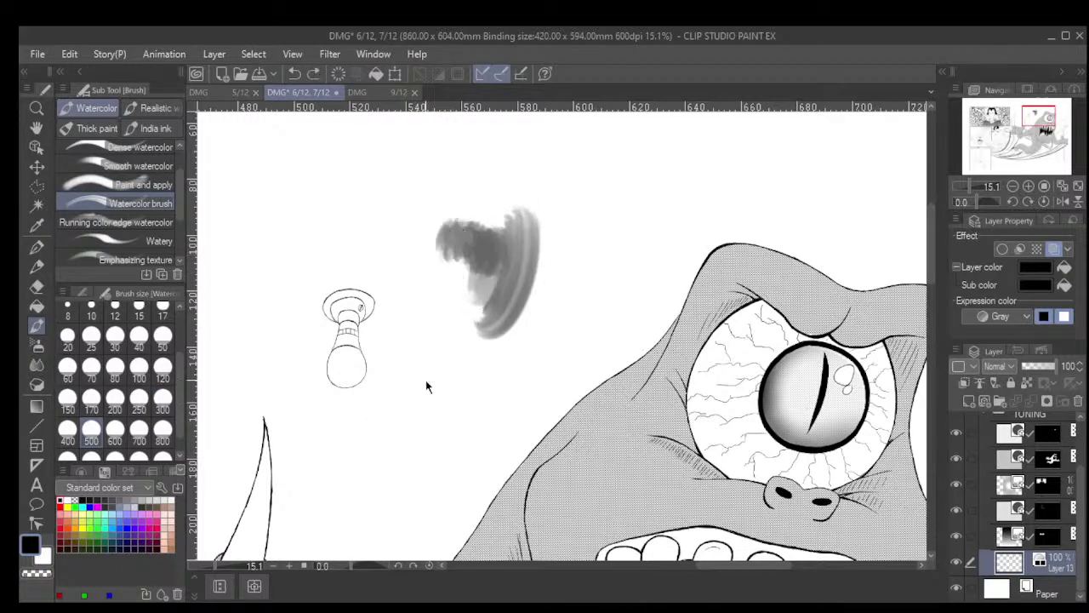
key("ctrl+z")
key("ctrl+z")
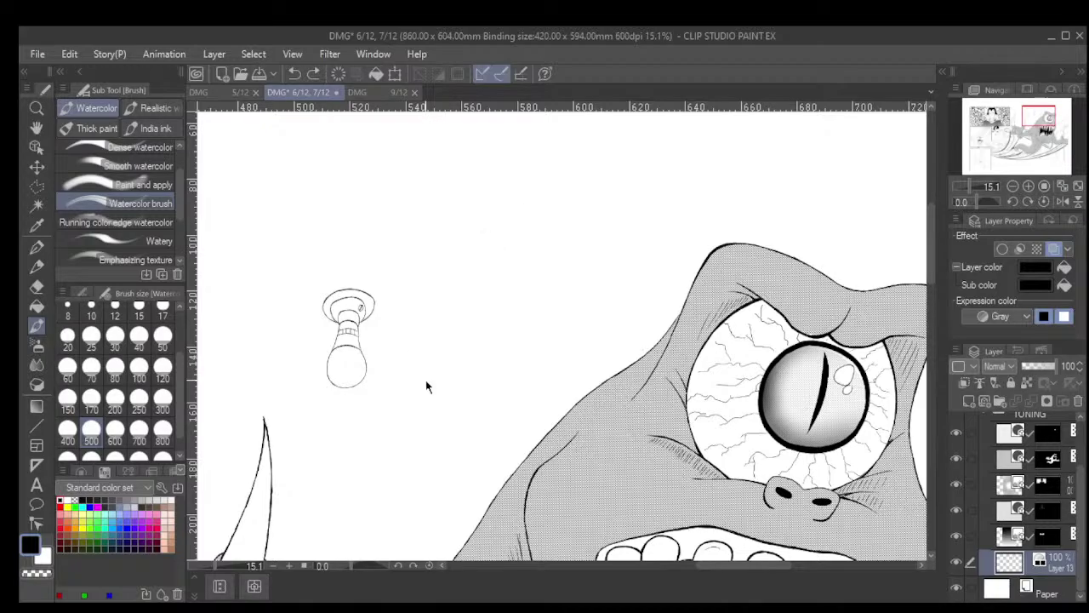
Try a patch of Running color edge watercolor strokes at size 300 between the light bulb and the monster's head
left_click(118, 223)
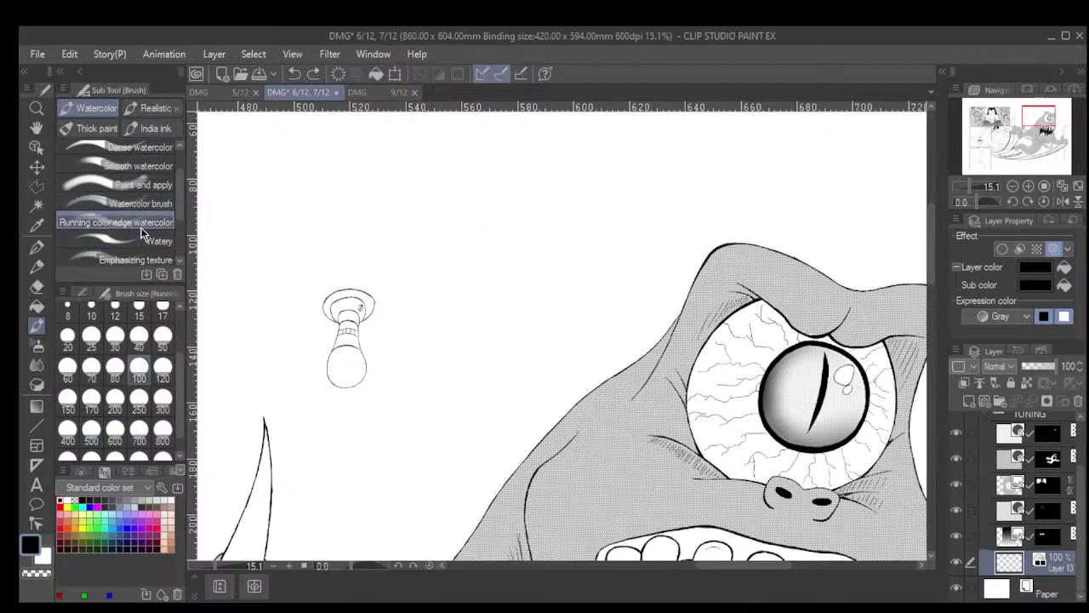
left_click(162, 409)
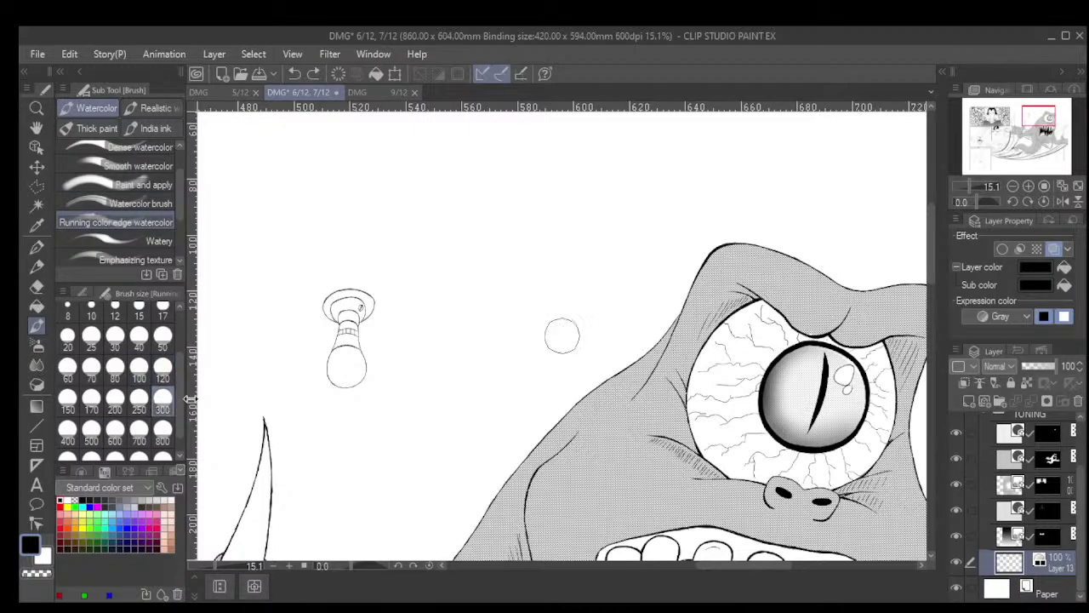
mouse_move(517, 257)
left_mouse_down()
mouse_move(506, 281)
mouse_move(511, 239)
mouse_move(490, 303)
mouse_move(487, 222)
mouse_move(486, 276)
left_mouse_up()
left_click_drag(549, 237, 498, 355)
left_click_drag(571, 268, 503, 365)
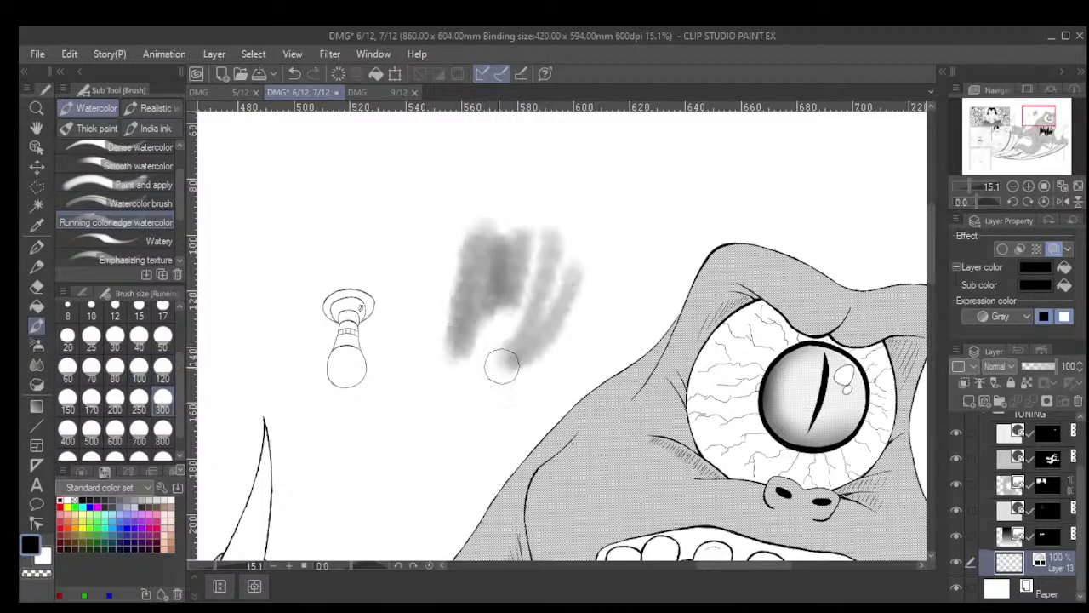
left_click_drag(441, 259, 424, 322)
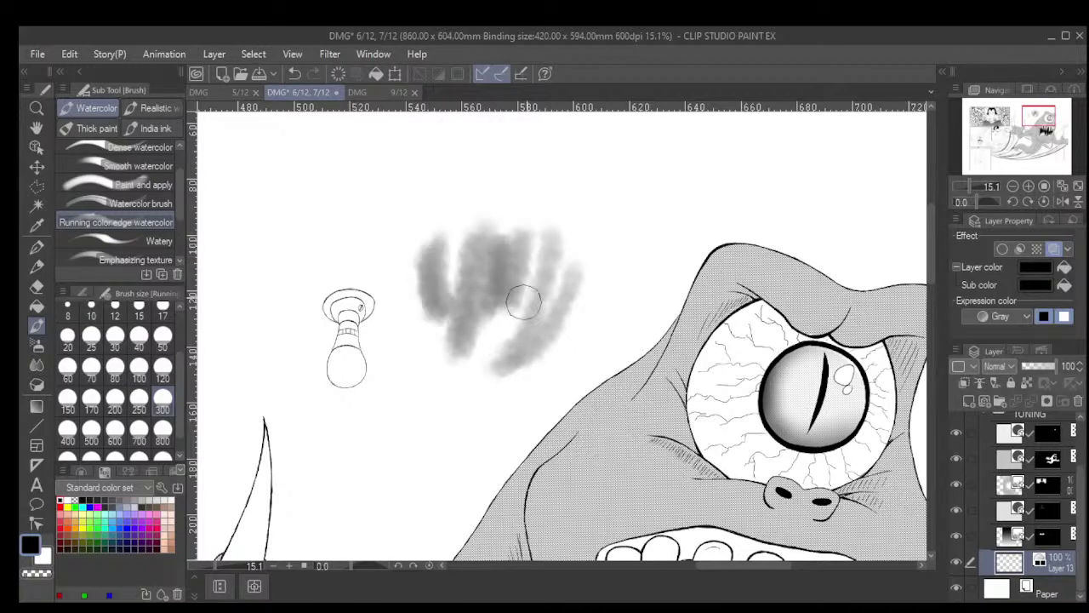
Try shading the monster's lower jaw with Running color edge watercolor at size 300 and undo that shading
scroll(511, 323, "down", 4)
mouse_move(500, 361)
left_mouse_down()
mouse_move(486, 306)
mouse_move(502, 354)
left_mouse_up()
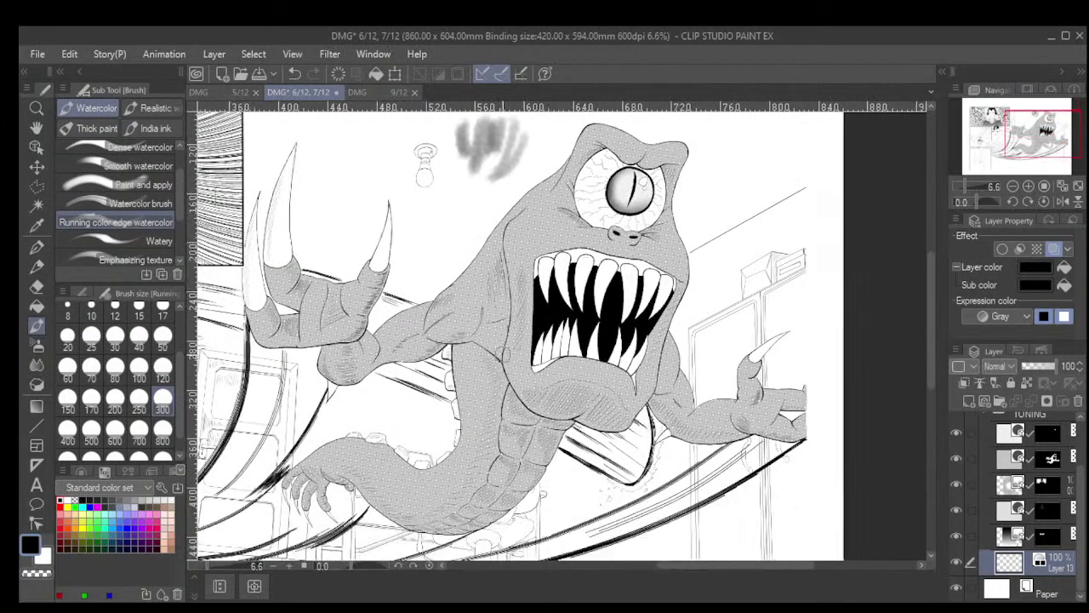
scroll(575, 377, "up", 3)
mouse_move(651, 434)
left_mouse_down()
mouse_move(619, 412)
mouse_move(606, 379)
left_mouse_up()
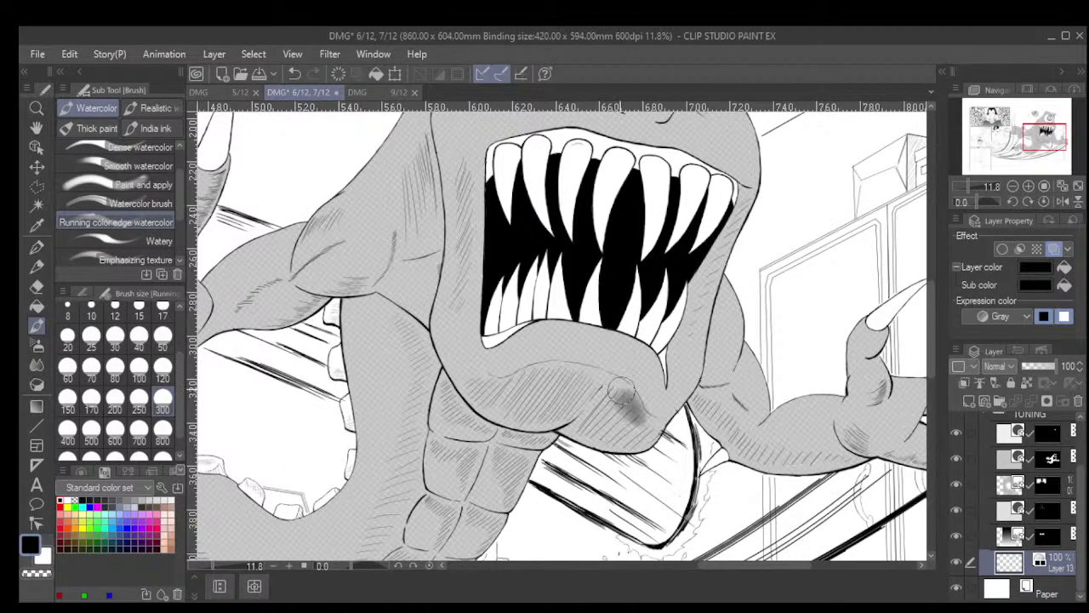
mouse_move(636, 415)
left_mouse_down()
mouse_move(594, 377)
mouse_move(604, 391)
mouse_move(551, 370)
mouse_move(491, 384)
mouse_move(505, 414)
mouse_move(559, 413)
mouse_move(604, 434)
left_mouse_up()
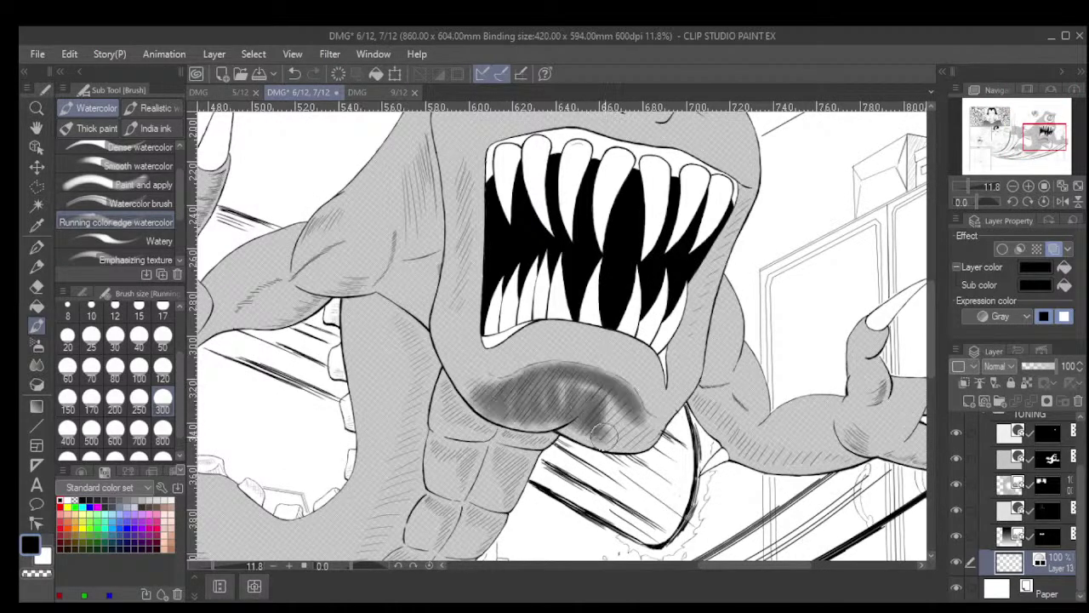
scroll(606, 435, "down", 3)
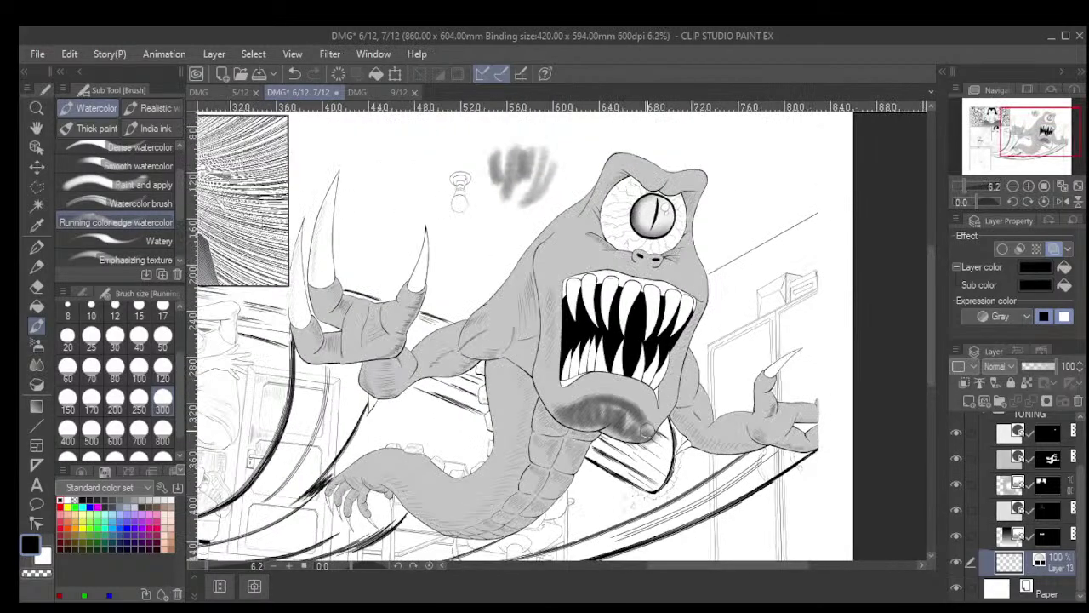
scroll(647, 432, "up", 1)
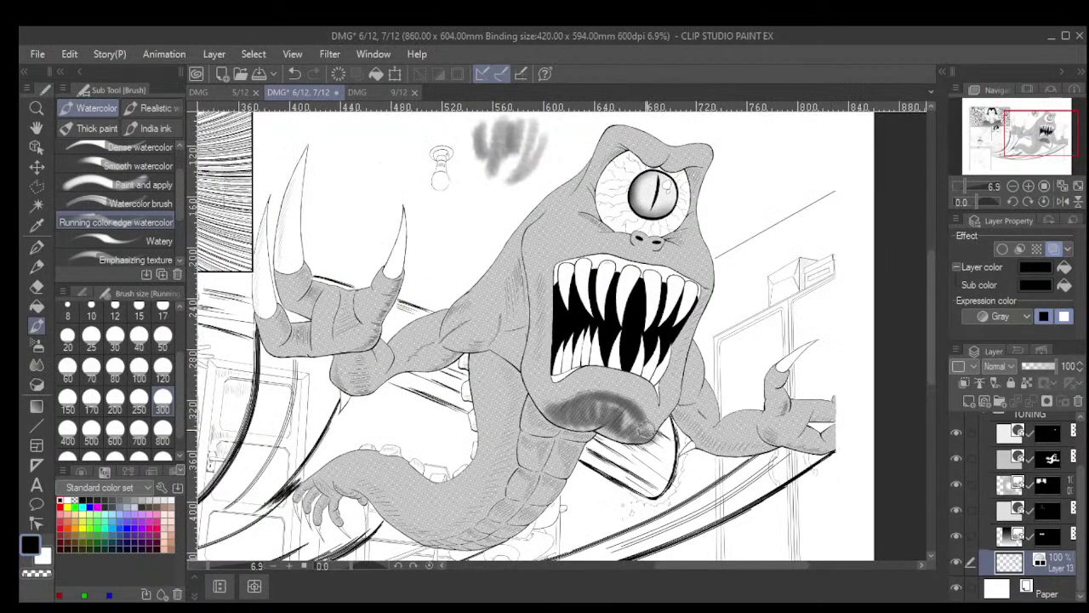
key("ctrl+z")
key("ctrl+z")
key("ctrl+z")
key("ctrl+z")
key("ctrl+z")
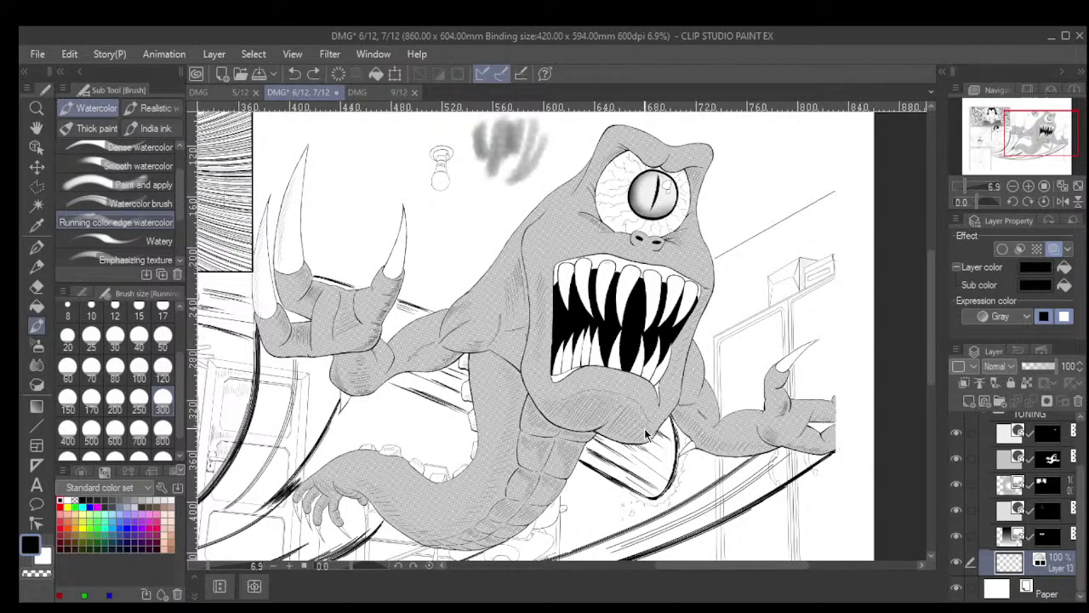
Undo the Running color edge watercolor test strokes beside the light bulb
key("ctrl+z")
key("ctrl+z")
key("ctrl+z")
key("ctrl+z")
key("ctrl+z")
key("ctrl+z")
key("ctrl+z")
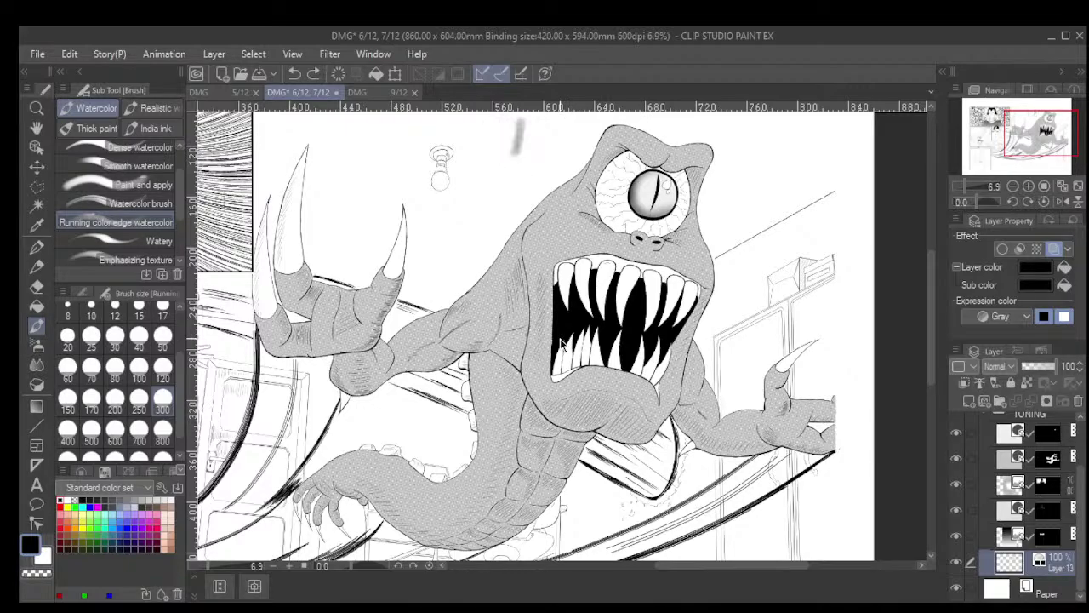
Paint looping gray test strokes with the Watery brush at size 300 on the blank area above the light bulb
left_click_drag(511, 255, 599, 376)
left_click(135, 241)
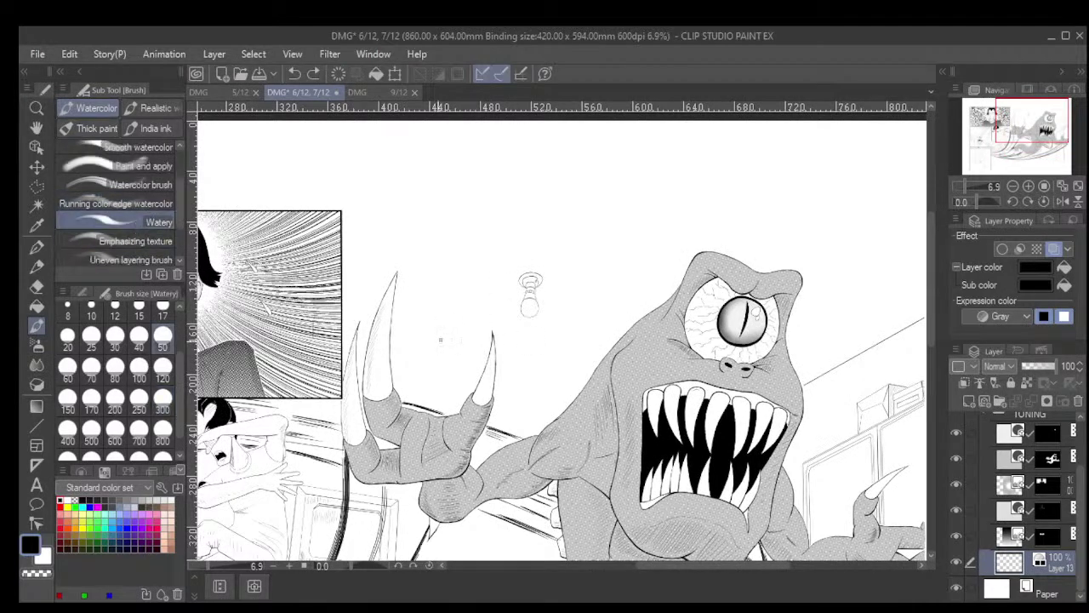
left_click(164, 397)
mouse_move(575, 204)
left_mouse_down()
mouse_move(557, 223)
mouse_move(526, 223)
left_mouse_up()
scroll(508, 227, "up", 2)
mouse_move(541, 185)
left_mouse_down()
mouse_move(484, 204)
mouse_move(502, 257)
left_mouse_up()
left_click_drag(586, 184, 560, 299)
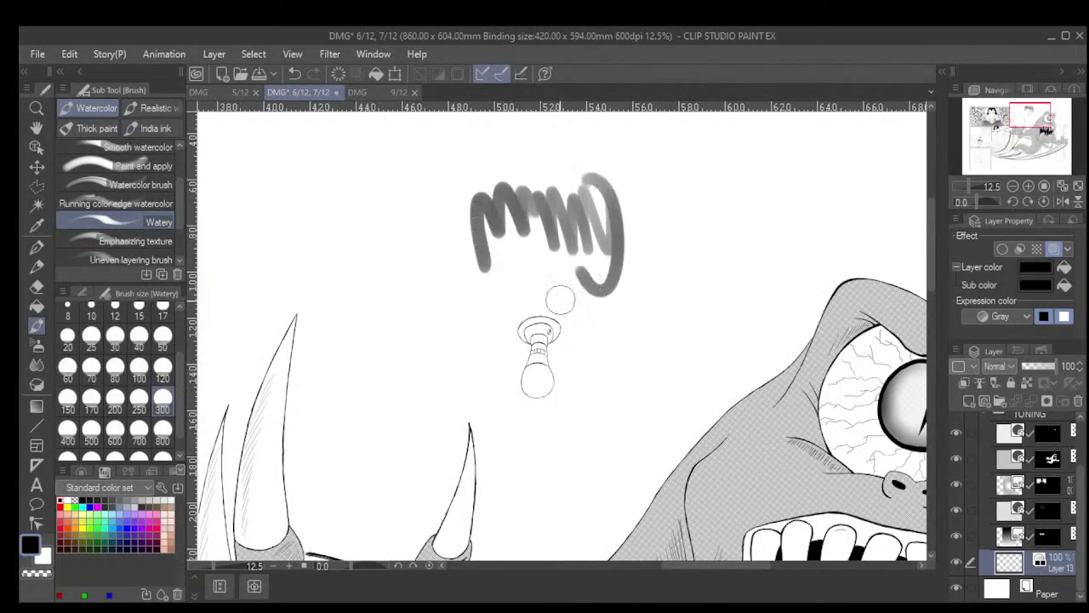
Undo the Watery brush test strokes above the light bulb
key("ctrl+z")
key("ctrl+z")
key("ctrl+z")
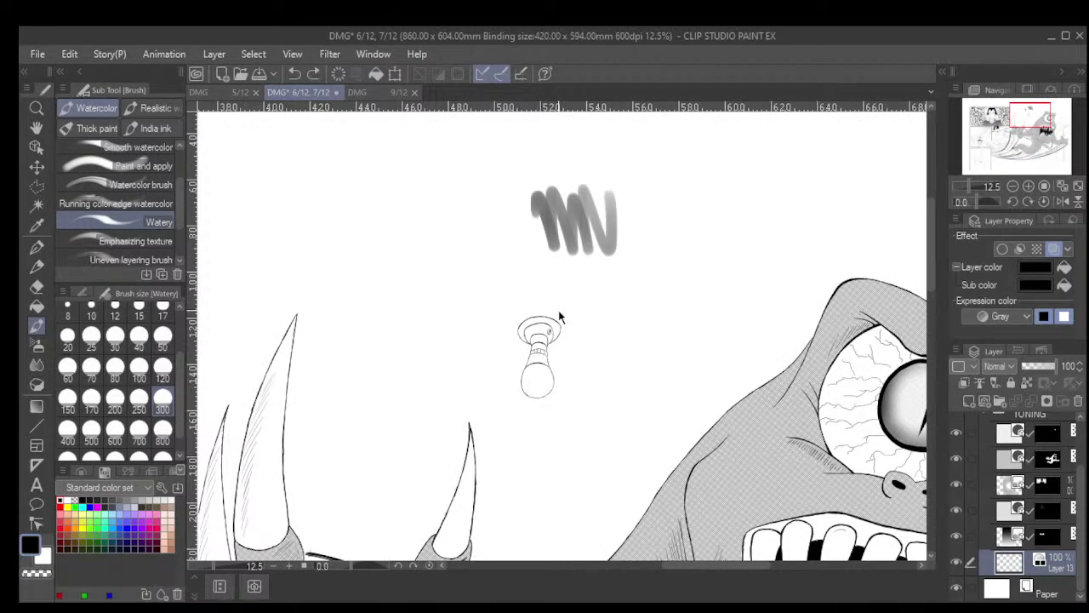
Try dark scribbles with the Emphasizing texture brush at size 300 above the light bulb and undo them
left_click(128, 241)
left_click(162, 410)
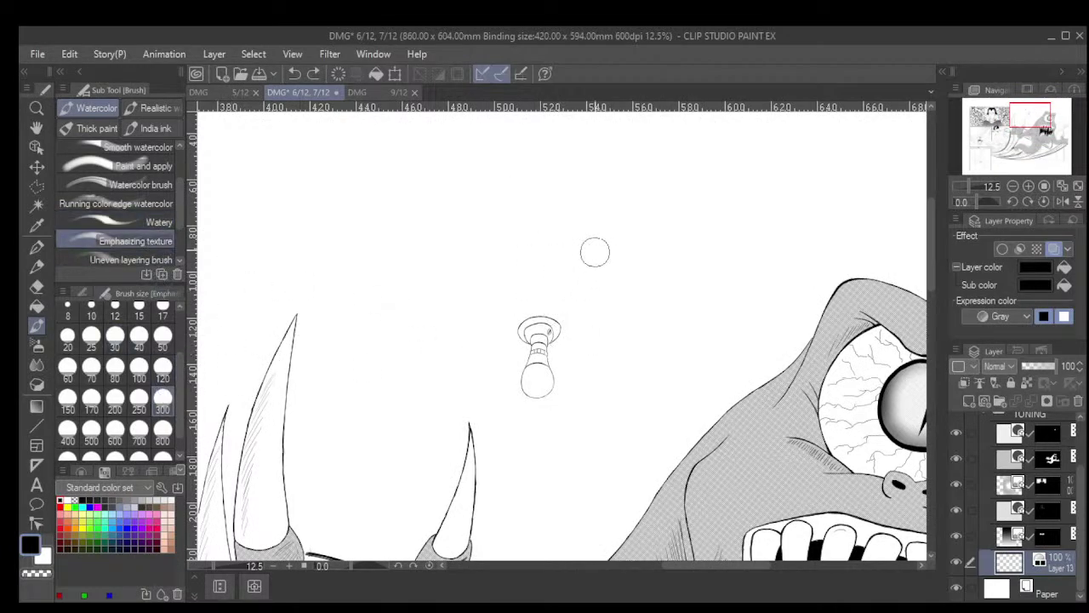
mouse_move(644, 217)
left_mouse_down()
mouse_move(644, 274)
mouse_move(587, 240)
mouse_move(637, 326)
mouse_move(669, 219)
mouse_move(664, 282)
mouse_move(583, 236)
mouse_move(530, 234)
left_mouse_up()
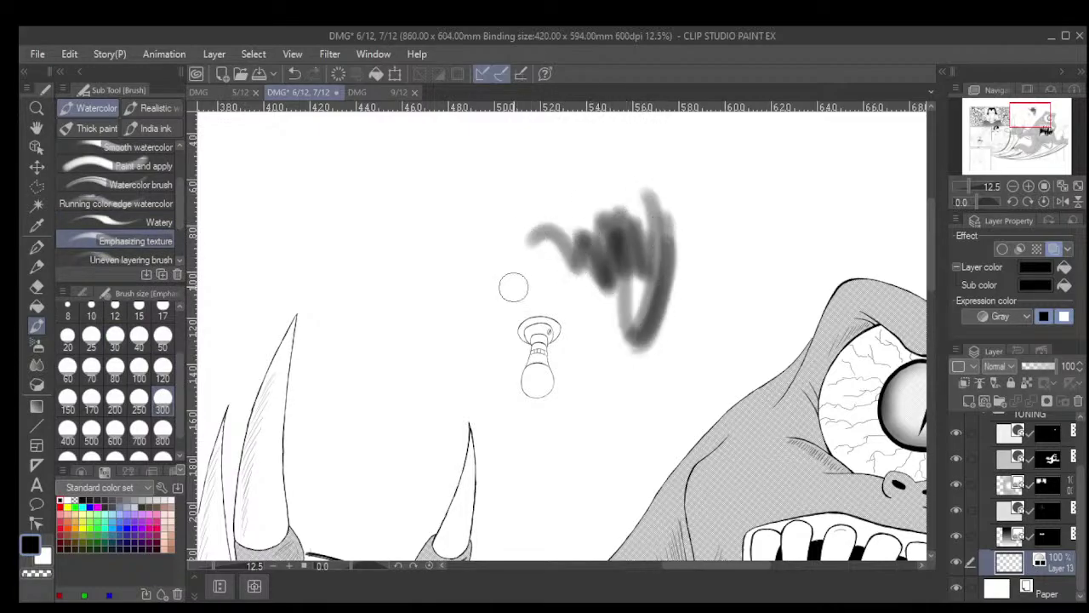
key("ctrl+z")
key("ctrl+z")
key("ctrl+z")
key("ctrl+z")
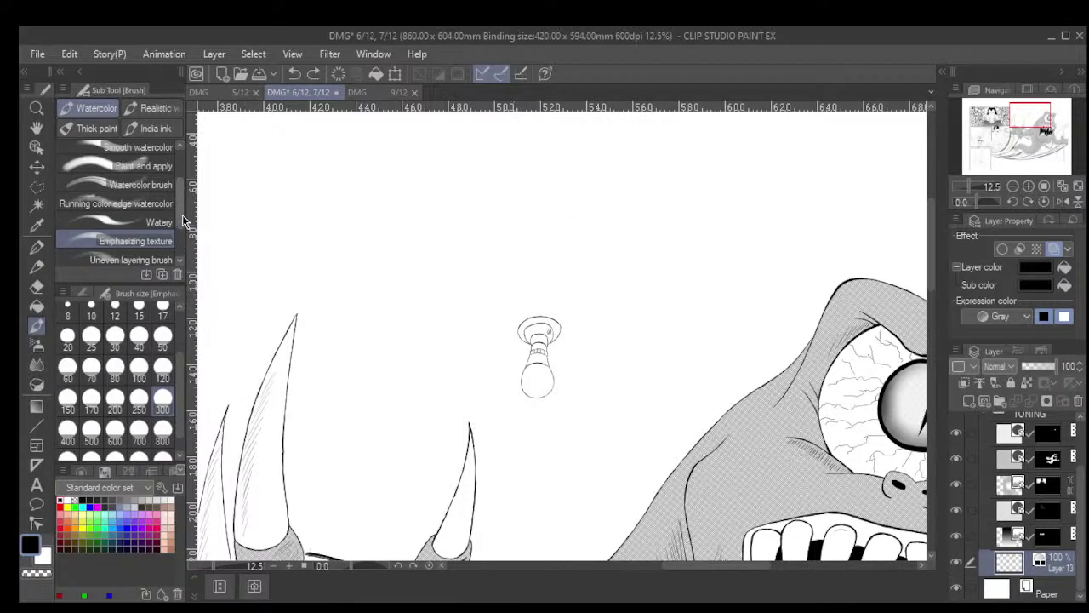
Try short gray strokes with the Uneven layering brush at size 300 above the light bulb and undo them
scroll(182, 222, "down", 2)
left_click(168, 233)
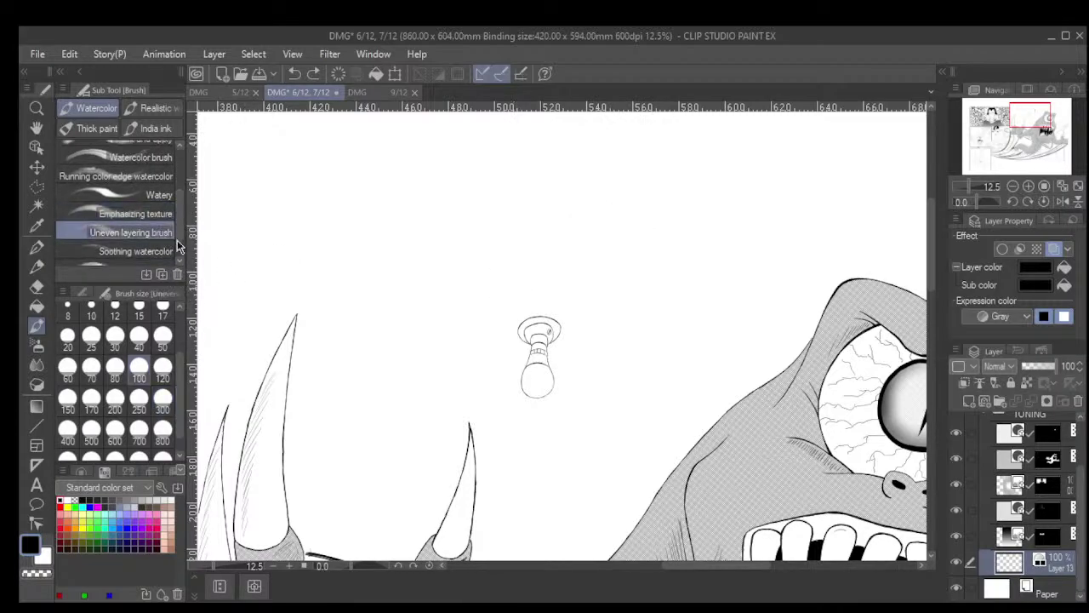
left_click(163, 397)
mouse_move(615, 253)
left_mouse_down()
mouse_move(644, 264)
mouse_move(617, 236)
mouse_move(577, 241)
mouse_move(598, 218)
mouse_move(613, 296)
left_mouse_up()
mouse_move(605, 221)
left_mouse_down()
mouse_move(574, 271)
mouse_move(526, 267)
left_mouse_up()
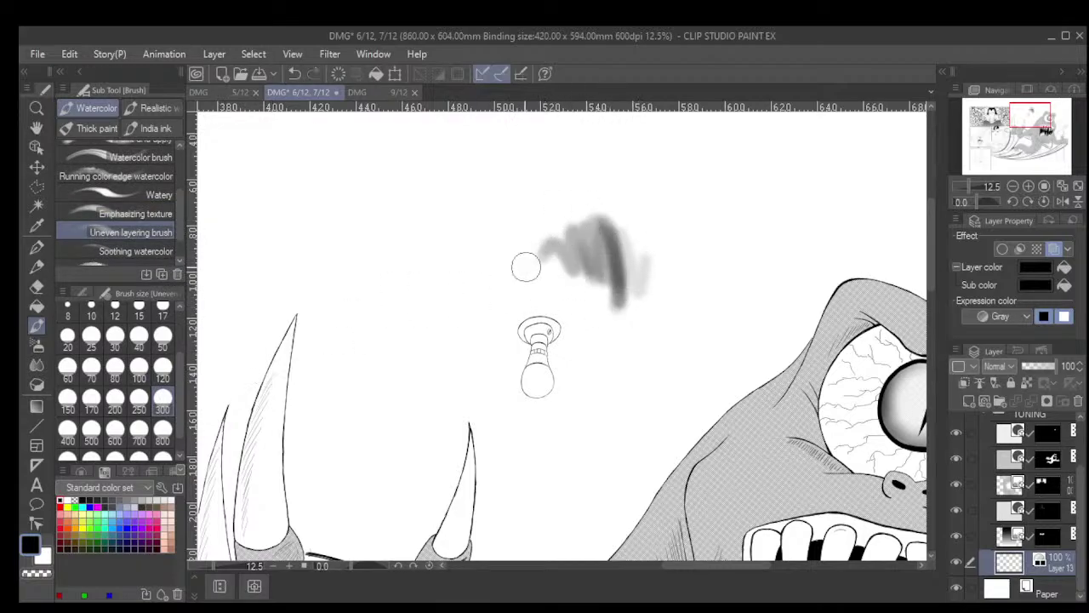
key("ctrl+z")
key("ctrl+z")
key("ctrl+z")
key("ctrl+z")
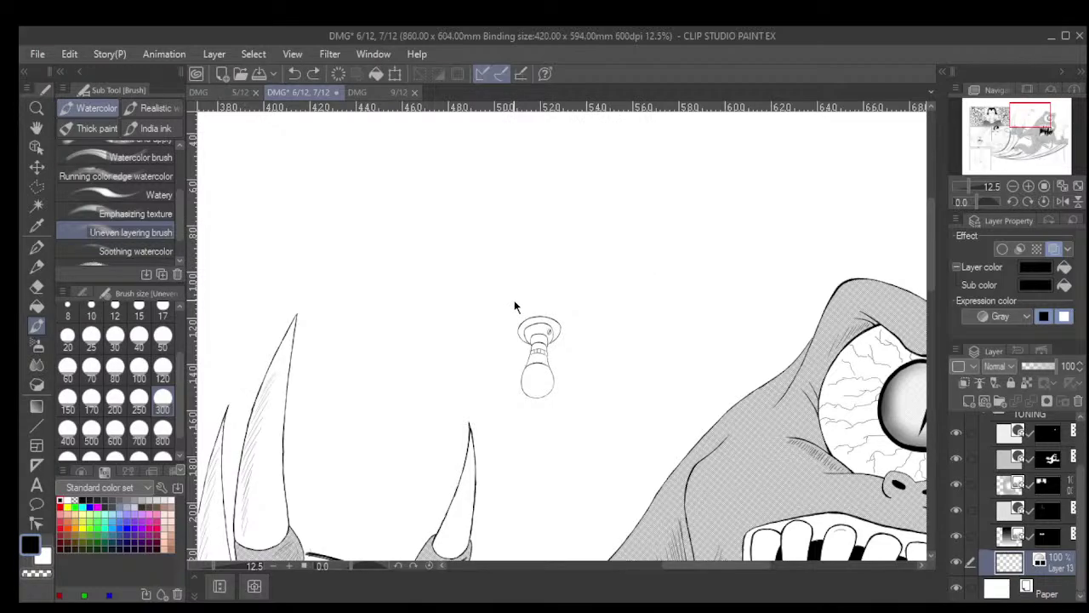
Try the Soothing watercolor and Wet bleed blender brushes at size 300 on the blank area around the light bulb
left_click(134, 251)
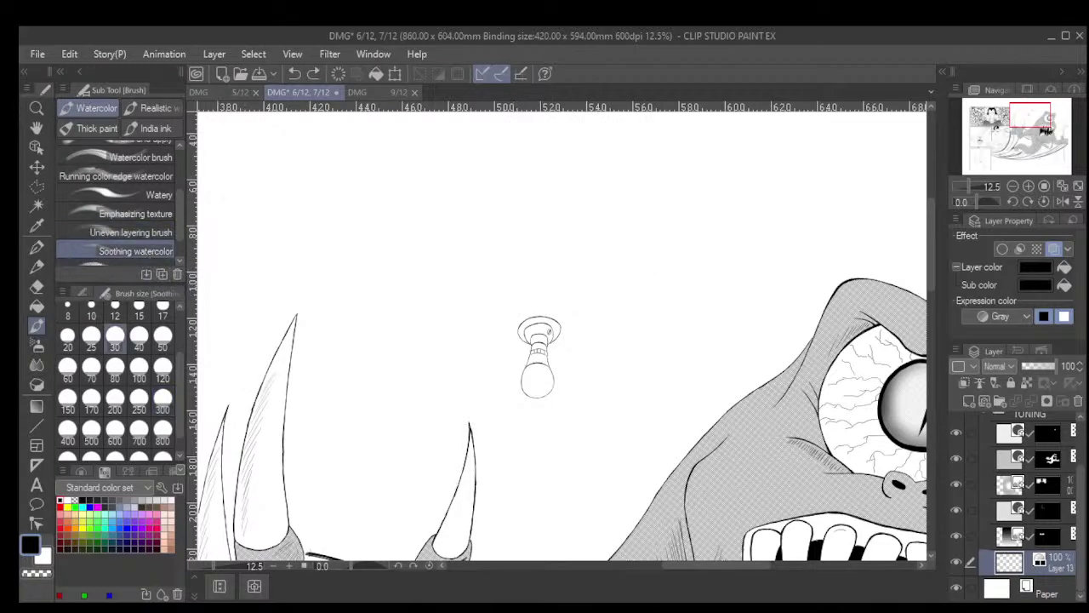
left_click(164, 398)
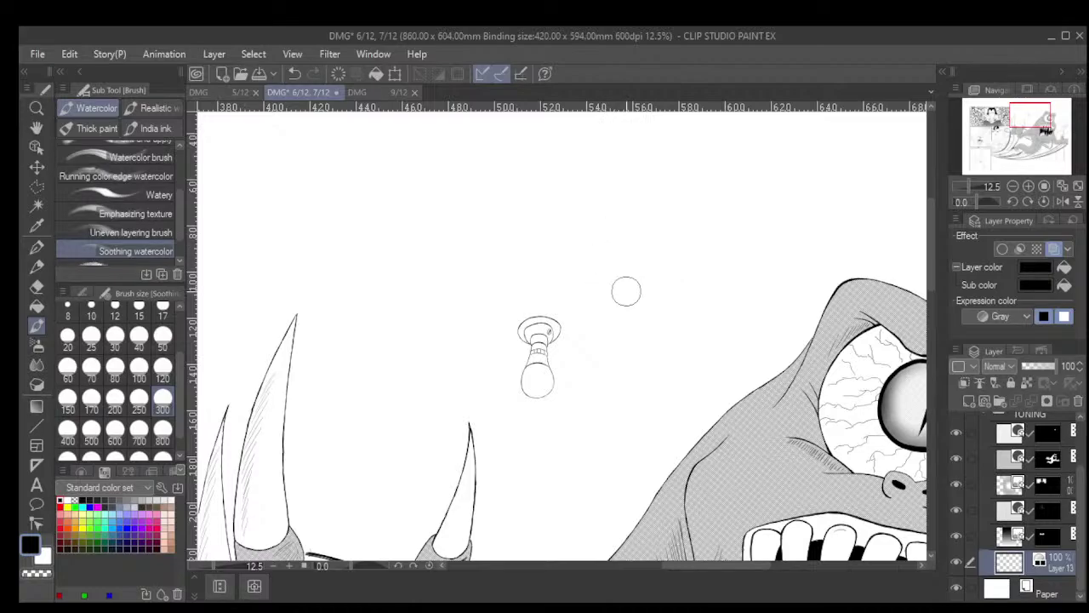
scroll(179, 239, "down", 2)
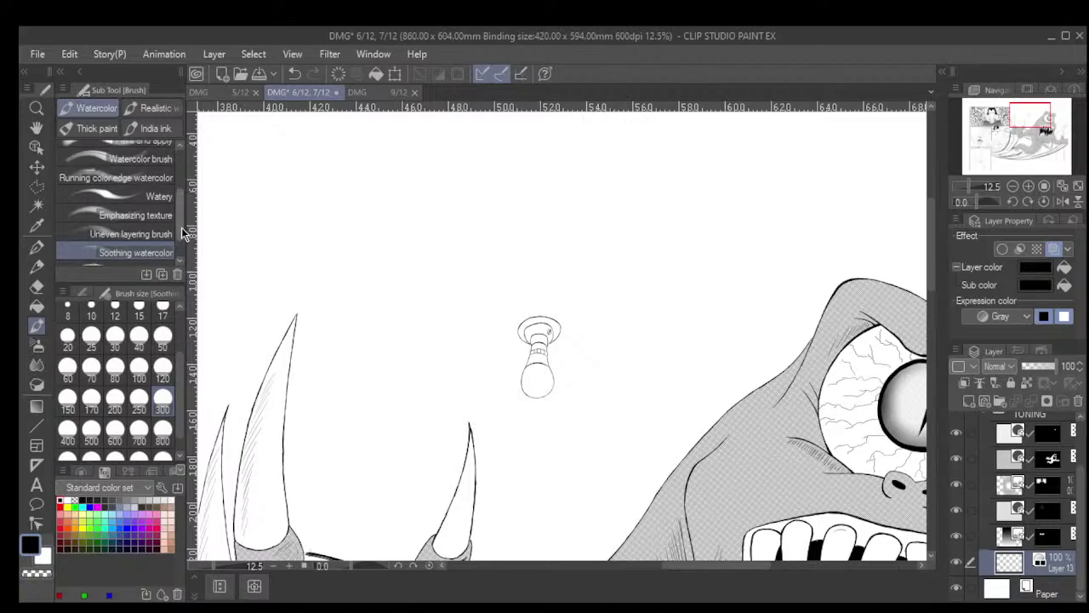
left_click(127, 239)
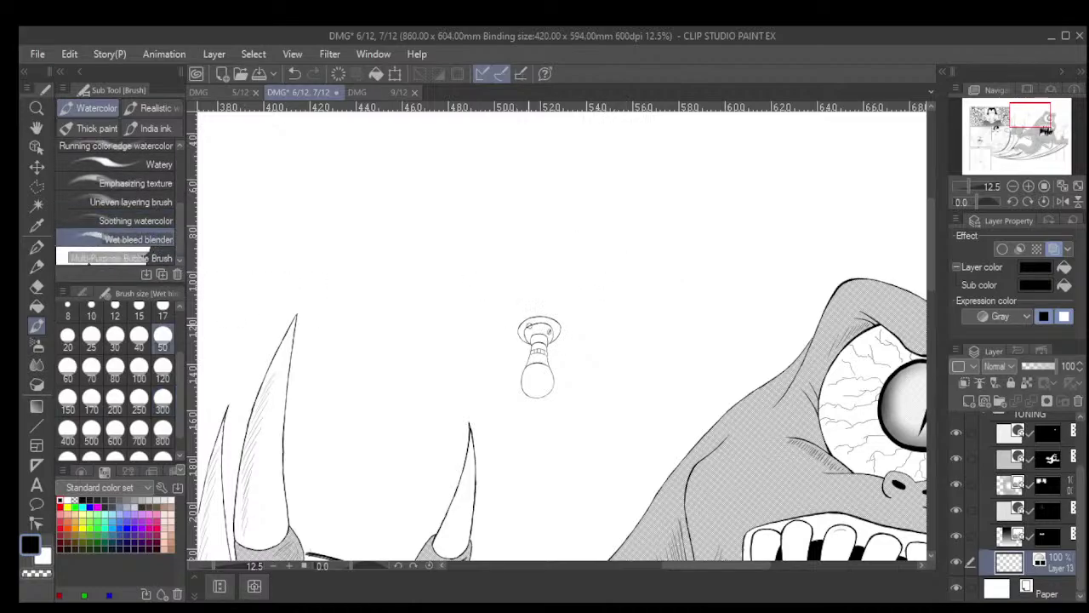
left_click(162, 399)
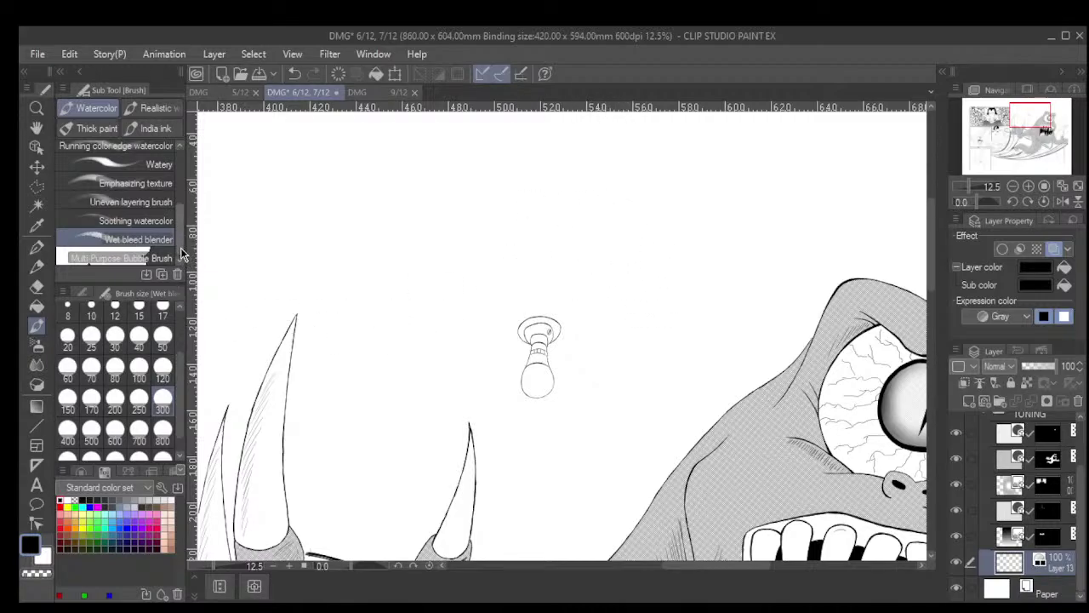
Try a gray dab with the realistic Round watercolor brush at size 500 above the light bulb and undo it
left_click(149, 109)
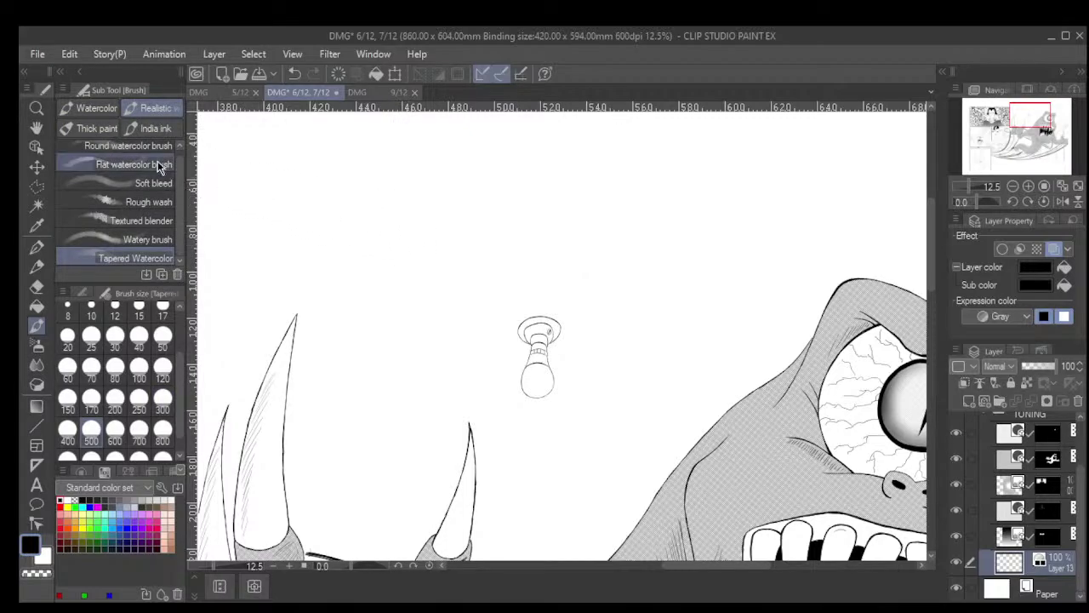
left_click(128, 147)
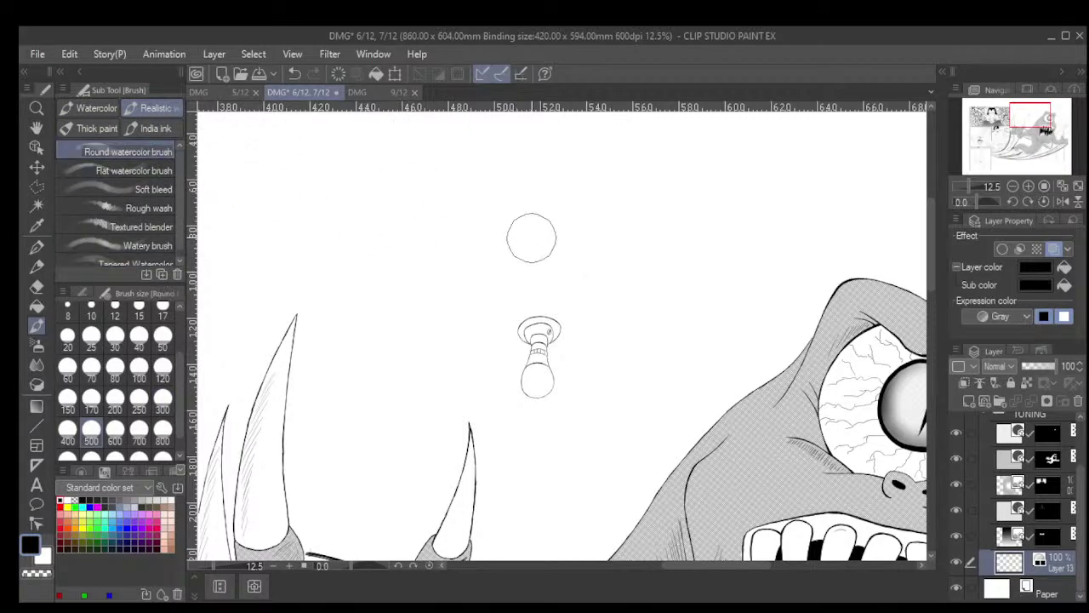
left_click_drag(532, 239, 498, 217)
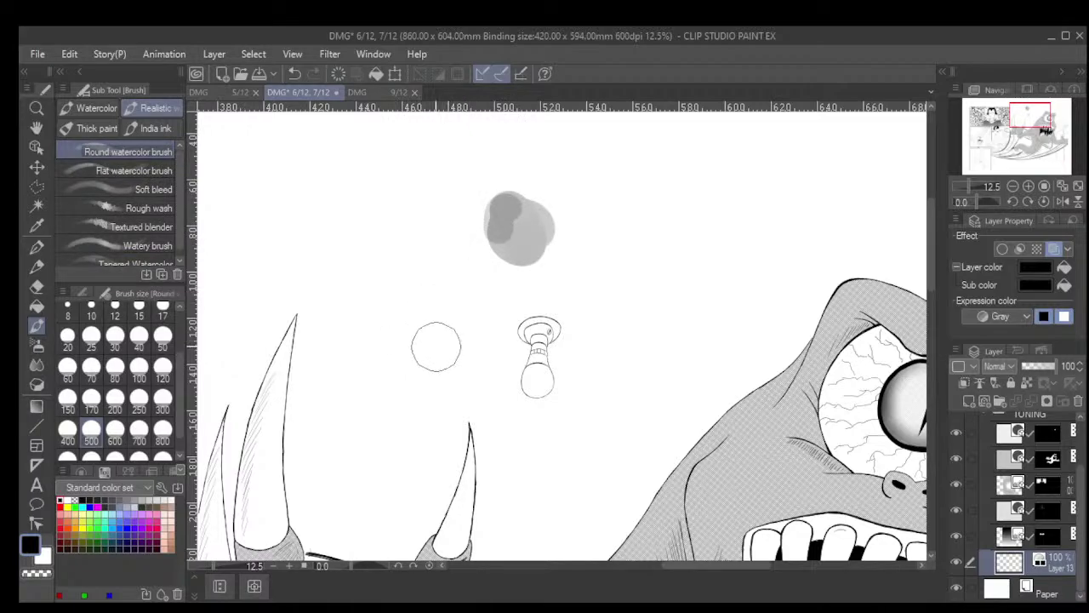
key("ctrl+z")
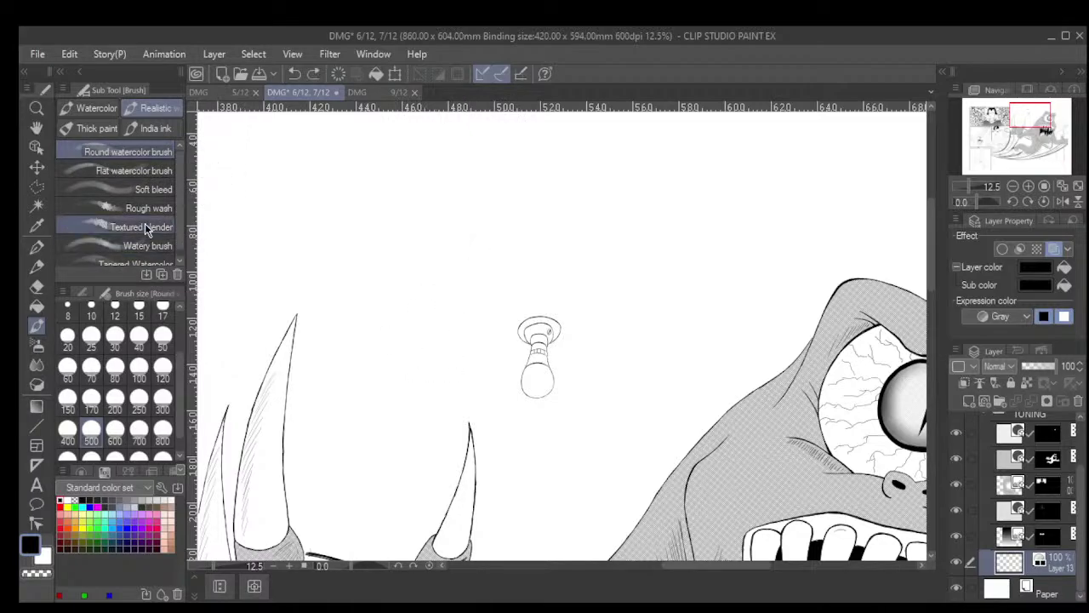
Try gray strokes with the Flat watercolor brush at size 300 above the light bulb and undo them
left_click(134, 169)
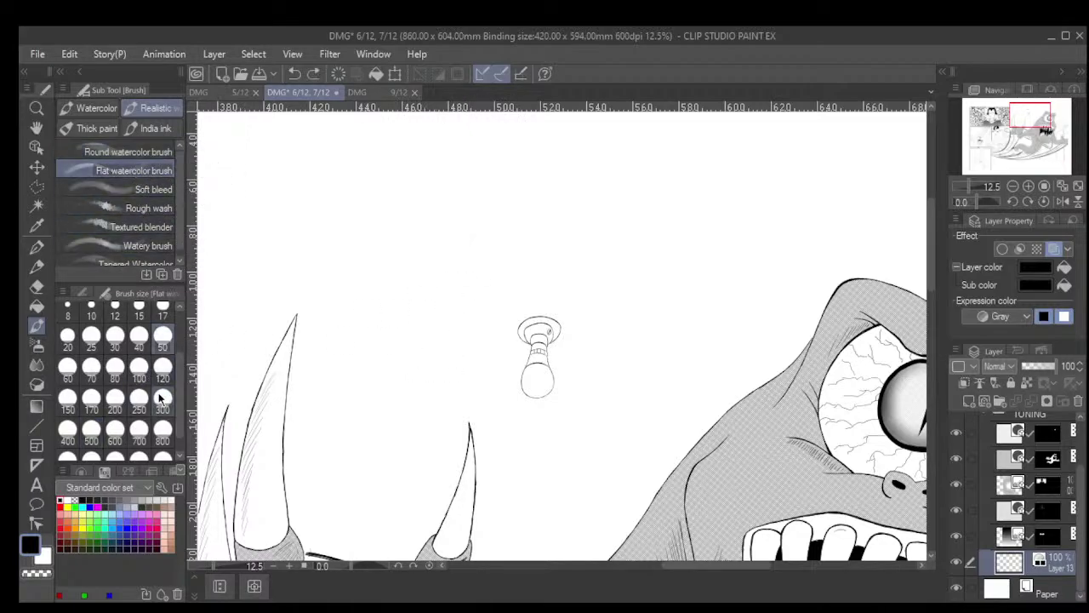
mouse_move(576, 228)
left_mouse_down()
mouse_move(539, 218)
mouse_move(541, 247)
mouse_move(544, 230)
mouse_move(535, 222)
mouse_move(531, 231)
mouse_move(562, 242)
mouse_move(550, 238)
mouse_move(590, 234)
mouse_move(604, 292)
mouse_move(579, 242)
mouse_move(578, 274)
mouse_move(571, 232)
mouse_move(558, 269)
left_mouse_up()
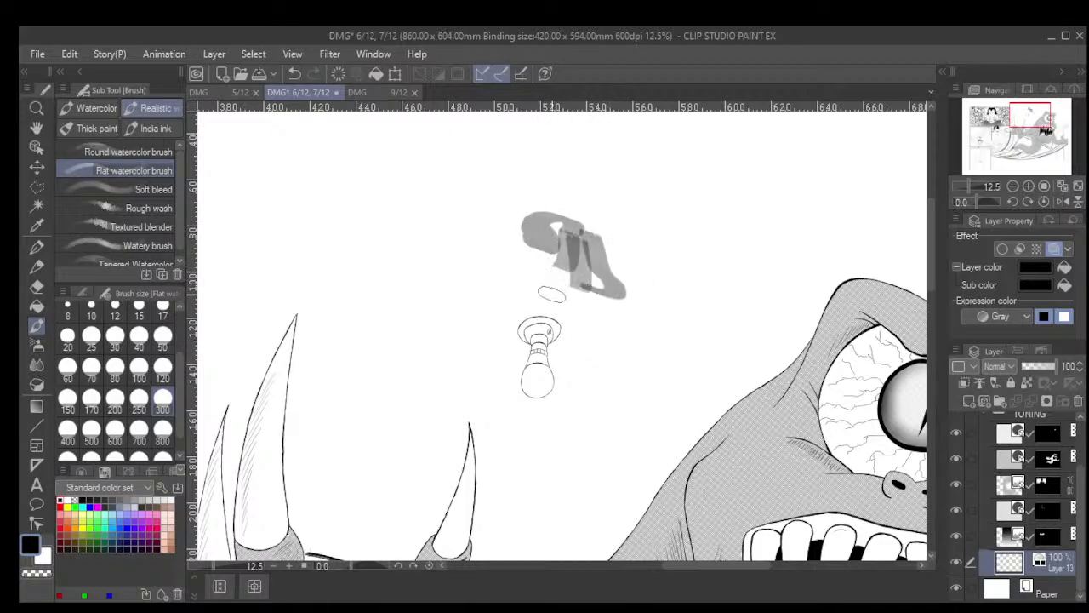
key("ctrl+z")
key("ctrl+z")
key("ctrl+z")
key("ctrl+z")
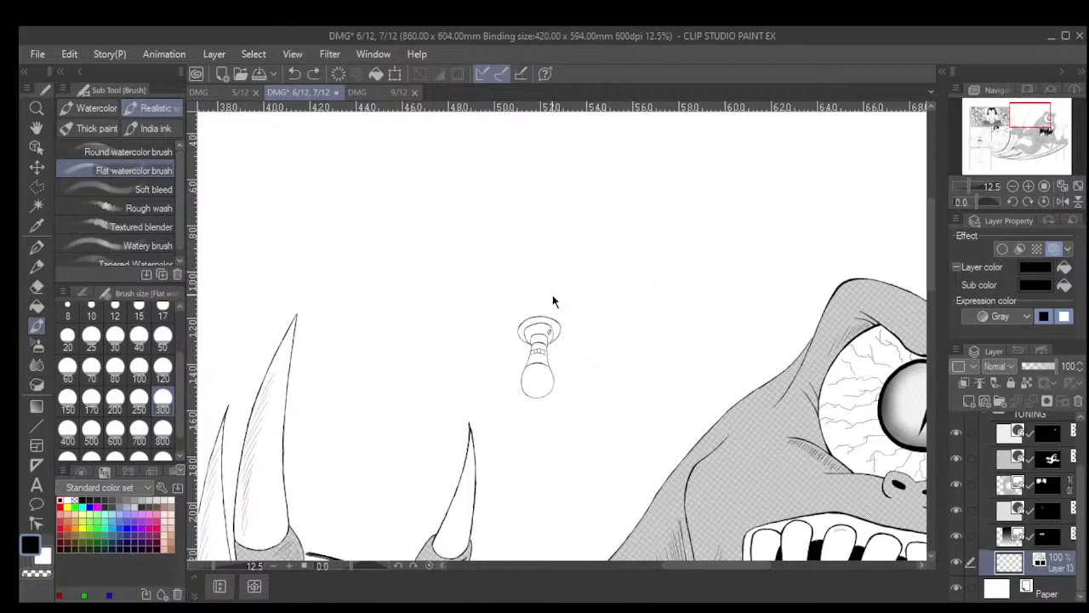
Try soft gray strokes with the Soft bleed brush at size 500 above the light bulb and undo them
left_click(136, 189)
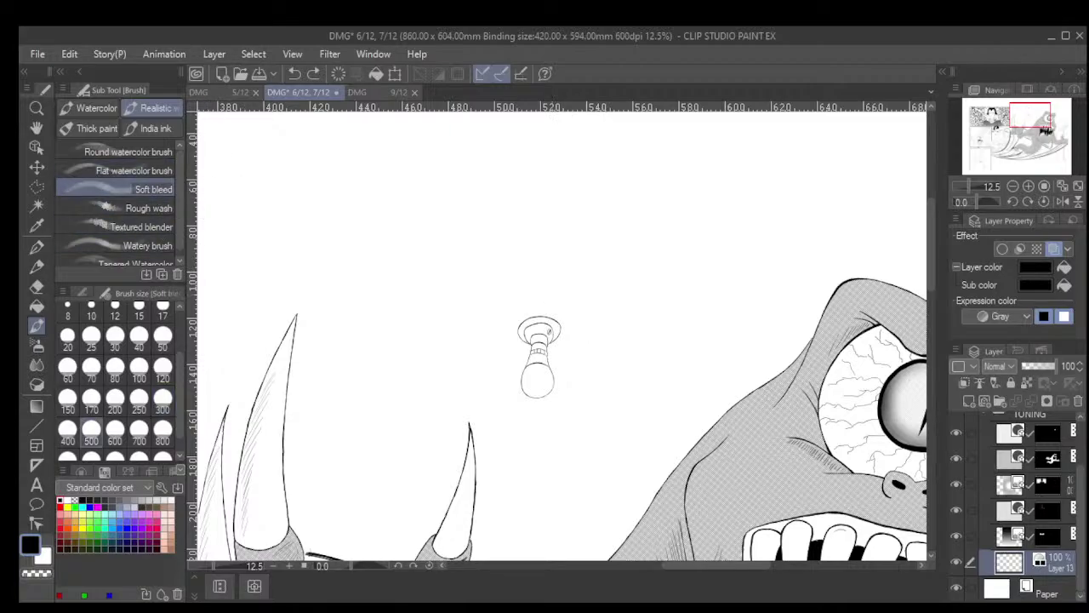
mouse_move(596, 235)
left_mouse_down()
mouse_move(610, 293)
mouse_move(582, 212)
mouse_move(621, 257)
mouse_move(625, 208)
mouse_move(635, 293)
left_mouse_up()
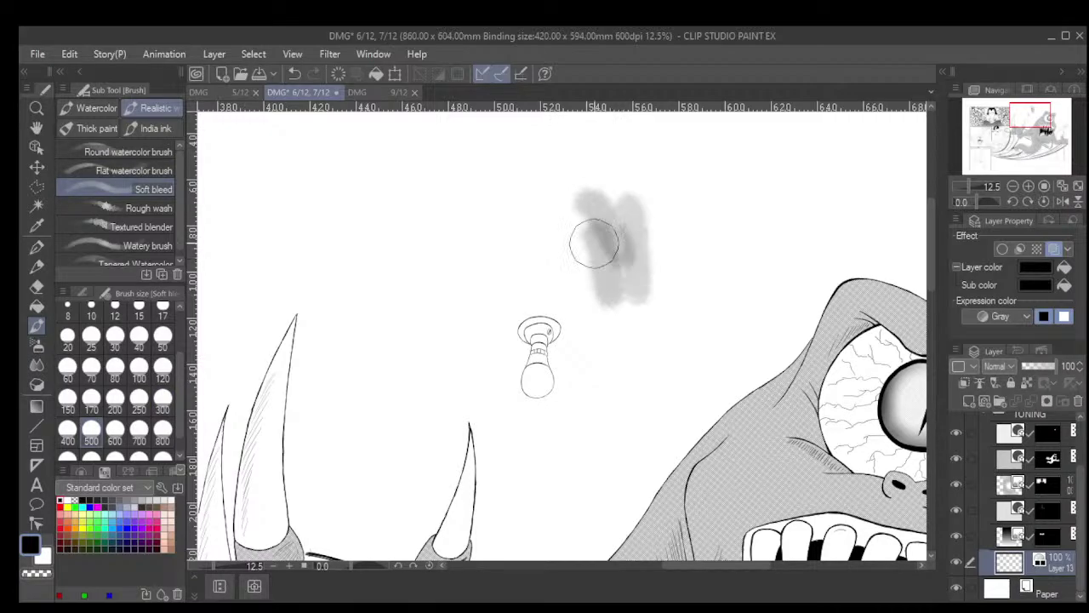
key("ctrl+z")
key("ctrl+z")
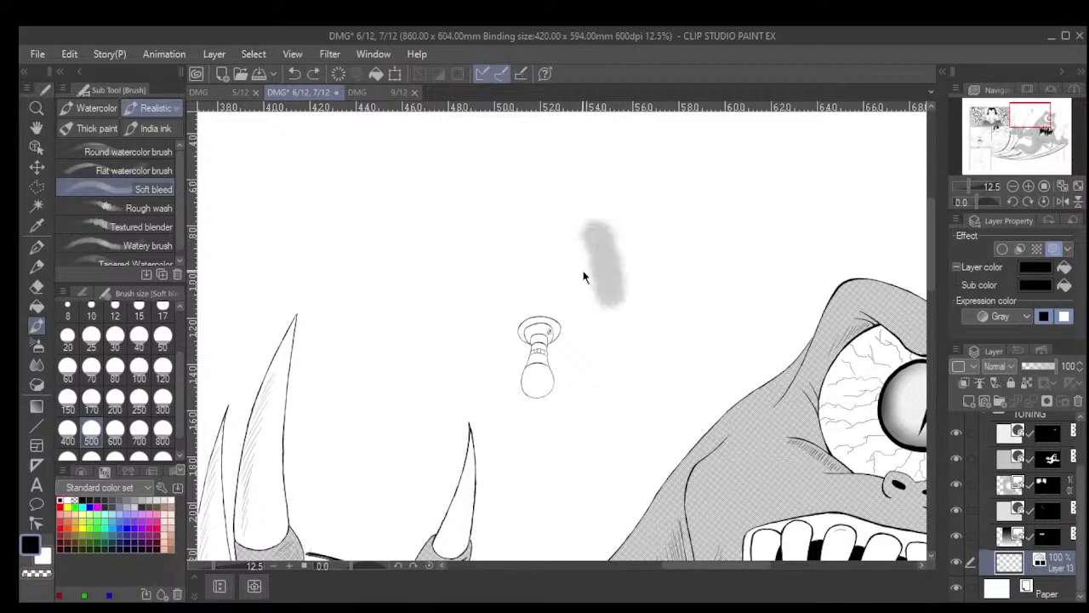
key("ctrl+z")
Paint a cloudy gray test patch with the Rough wash brush at size 500 between the light bulb and the monster's head
scroll(582, 270, "down", 4)
scroll(582, 270, "down", 2)
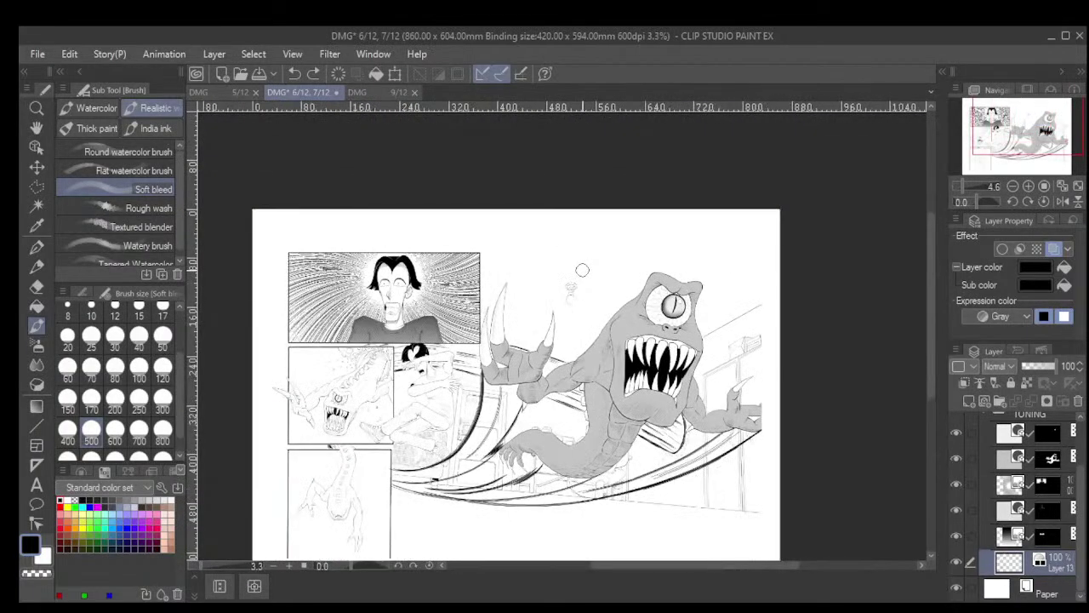
left_click(162, 211)
scroll(500, 263, "up", 6)
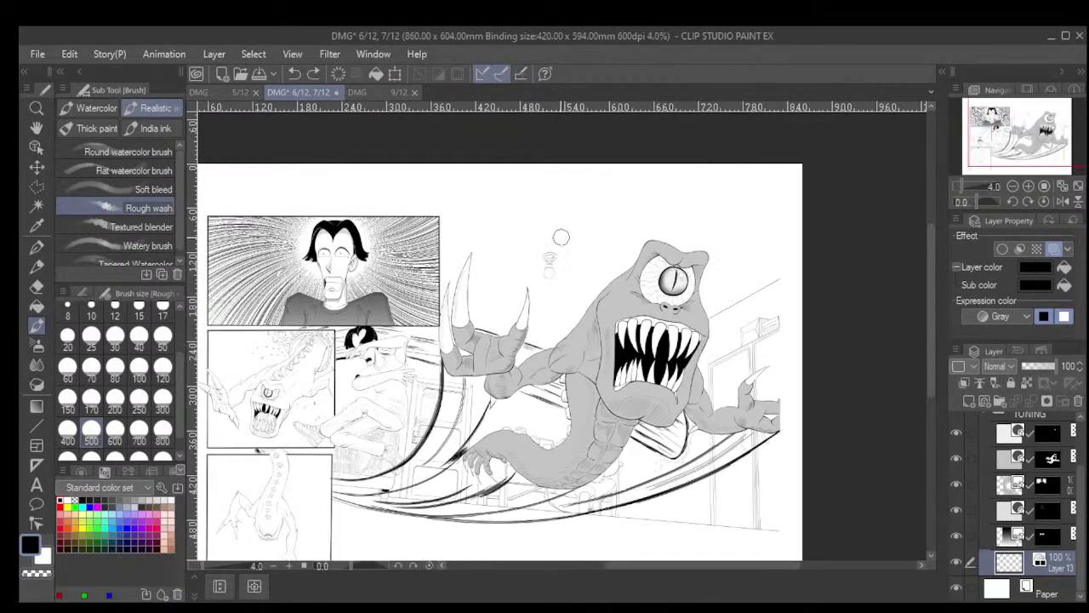
scroll(611, 244, "up", 2)
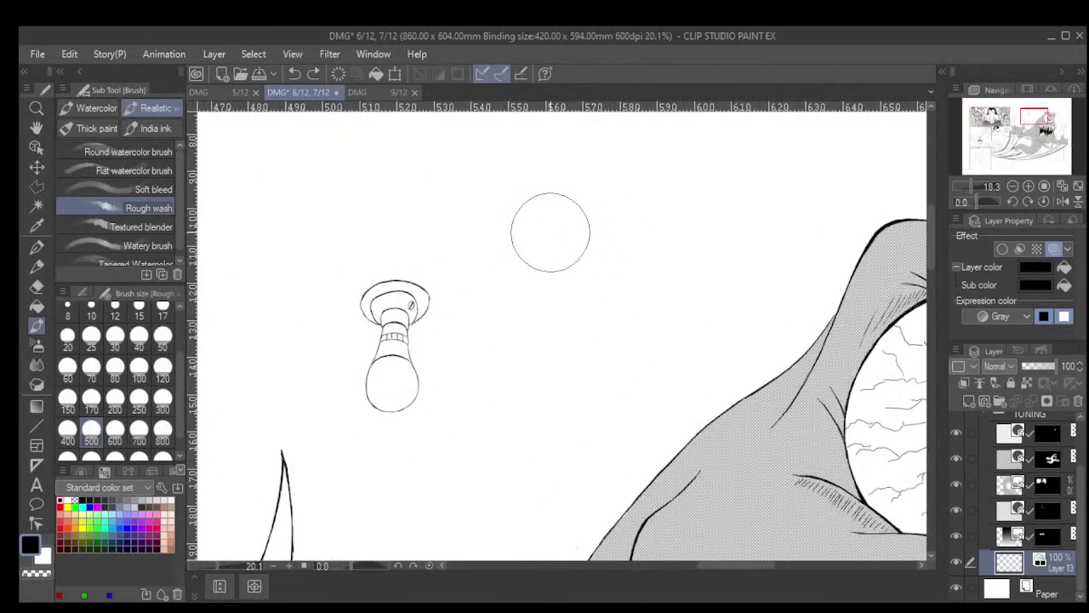
scroll(550, 231, "up", 1)
mouse_move(552, 223)
left_mouse_down()
mouse_move(531, 265)
mouse_move(625, 246)
mouse_move(558, 179)
mouse_move(521, 225)
mouse_move(663, 253)
mouse_move(535, 213)
mouse_move(568, 229)
mouse_move(557, 238)
mouse_move(569, 230)
mouse_move(505, 197)
mouse_move(486, 247)
left_mouse_up()
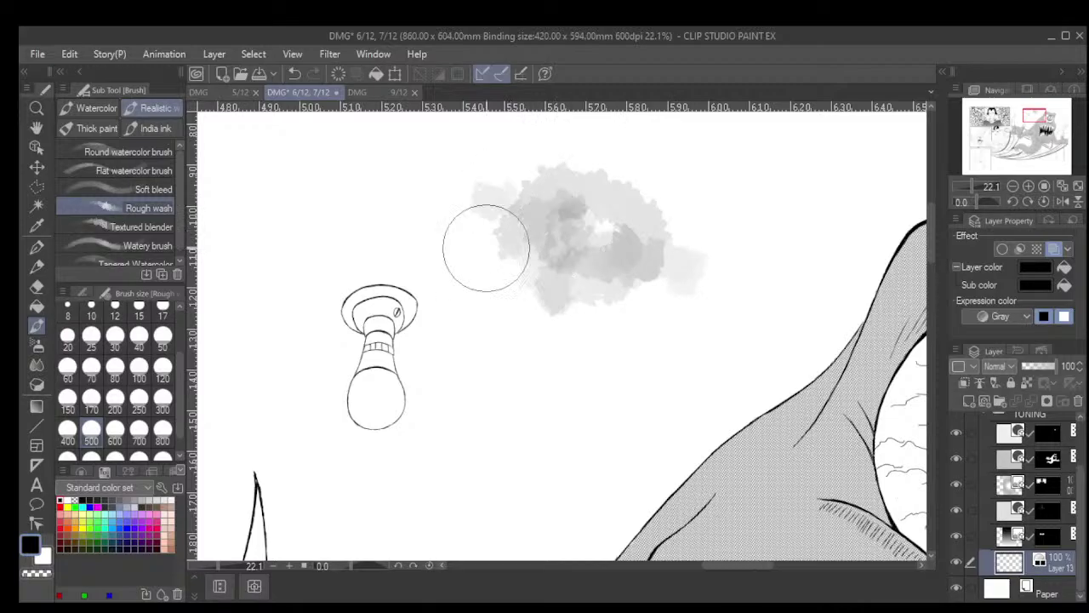
Undo all the Rough wash test strokes beside the light bulb
key("ctrl+z")
key("ctrl+z")
key("ctrl+z")
key("ctrl+z")
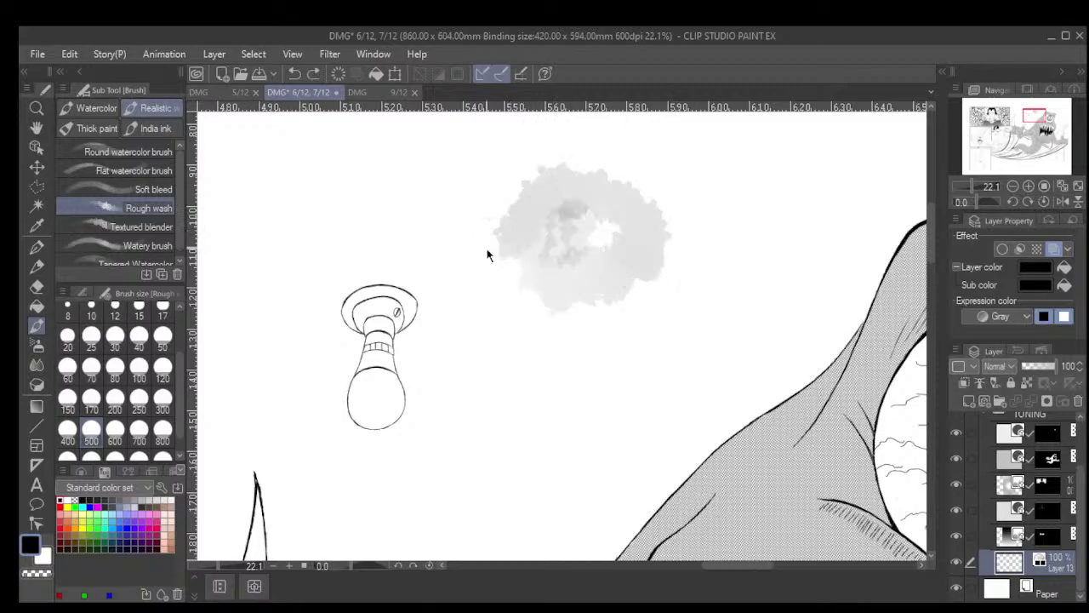
key("ctrl+z")
key("ctrl+z")
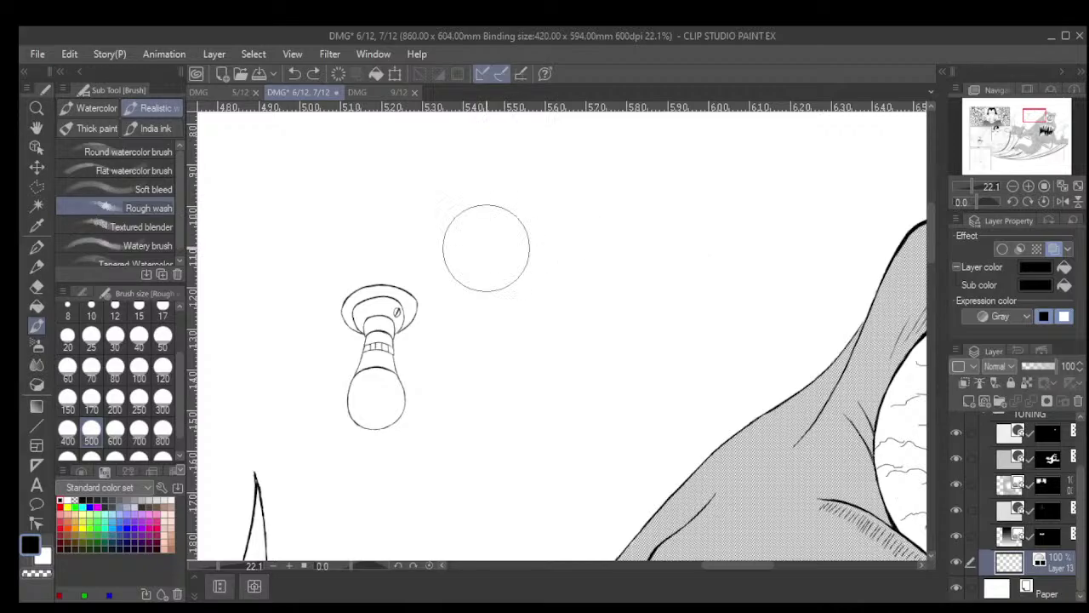
Try the Textured blender, Watery brush and Tapered Watercolor beside the light bulb, undoing the gray Tapered Watercolor strokes
left_click(142, 226)
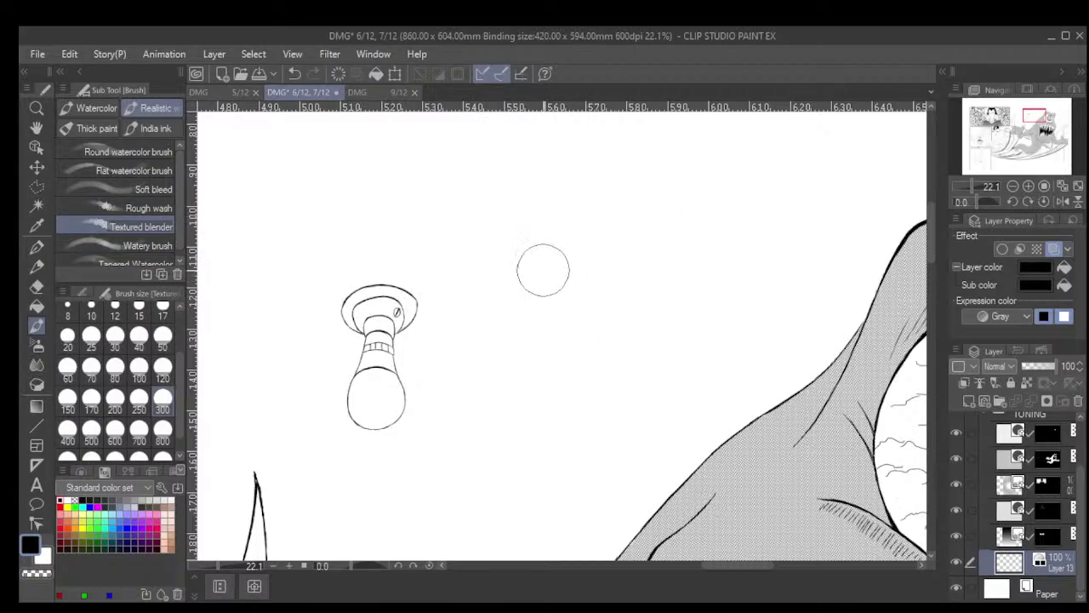
left_click(146, 246)
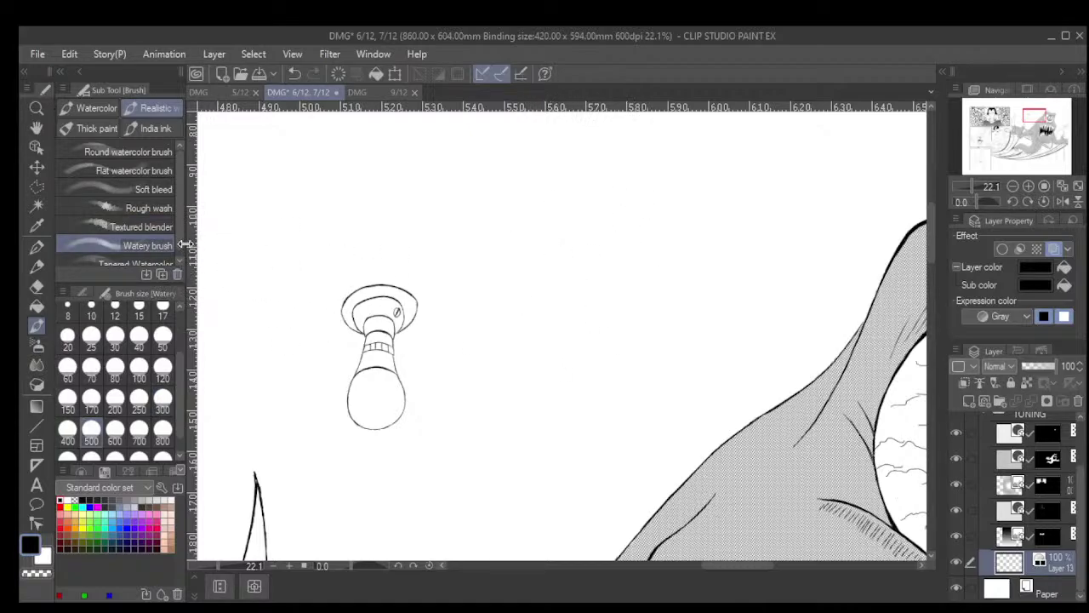
scroll(180, 251, "down", 1)
left_click(155, 259)
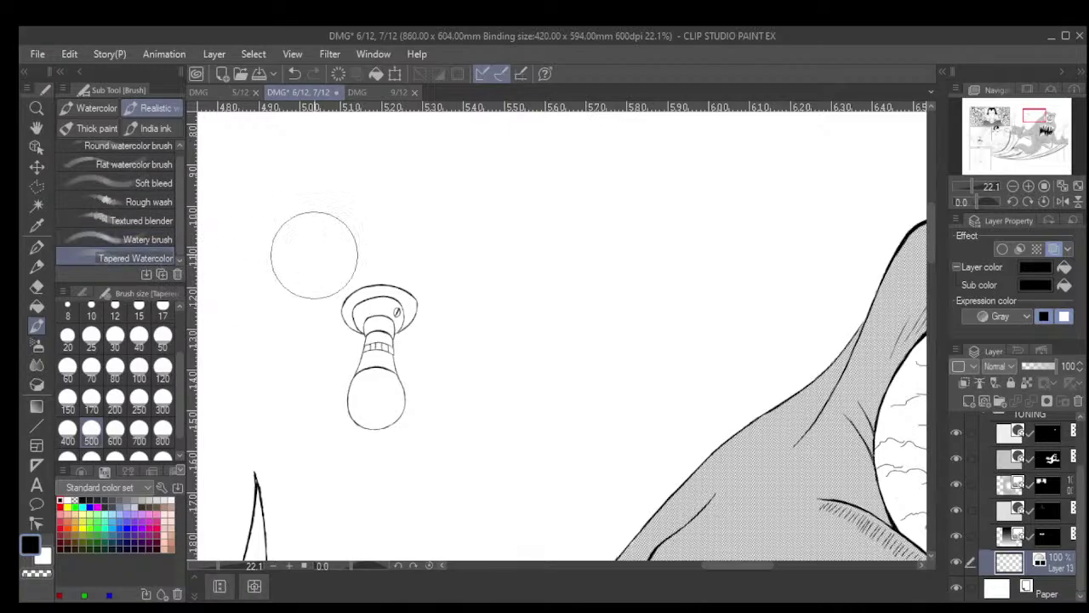
mouse_move(567, 275)
left_mouse_down()
mouse_move(499, 213)
mouse_move(535, 287)
mouse_move(622, 272)
mouse_move(579, 204)
left_mouse_up()
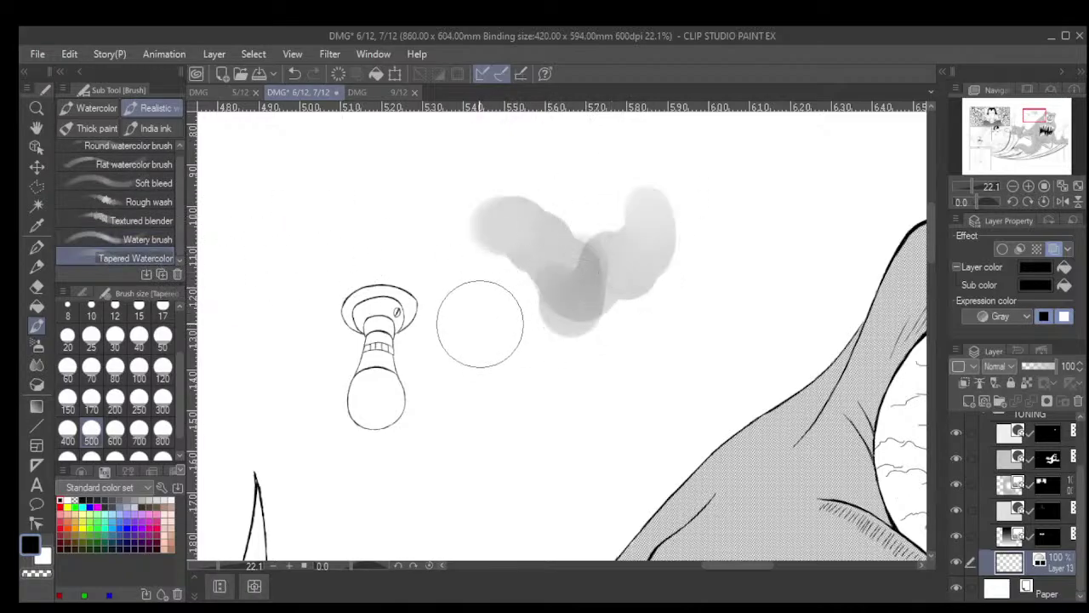
key("ctrl+z")
key("ctrl+z")
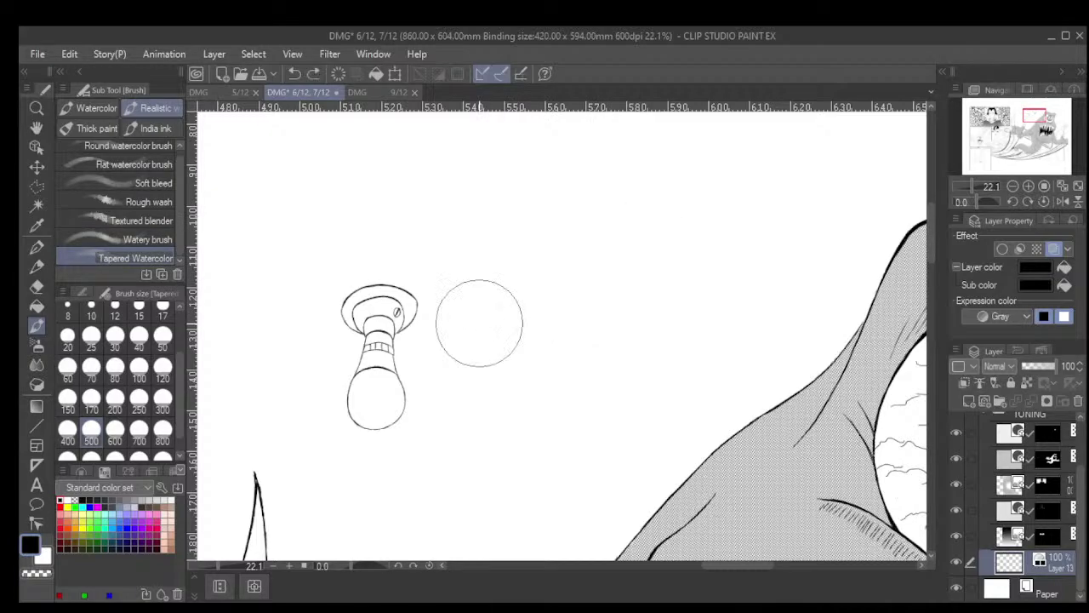
Paint dark gray test strokes with the Gouache thick paint brush at size 300 between the light bulb and the monster's head
left_click(97, 128)
left_click(116, 153)
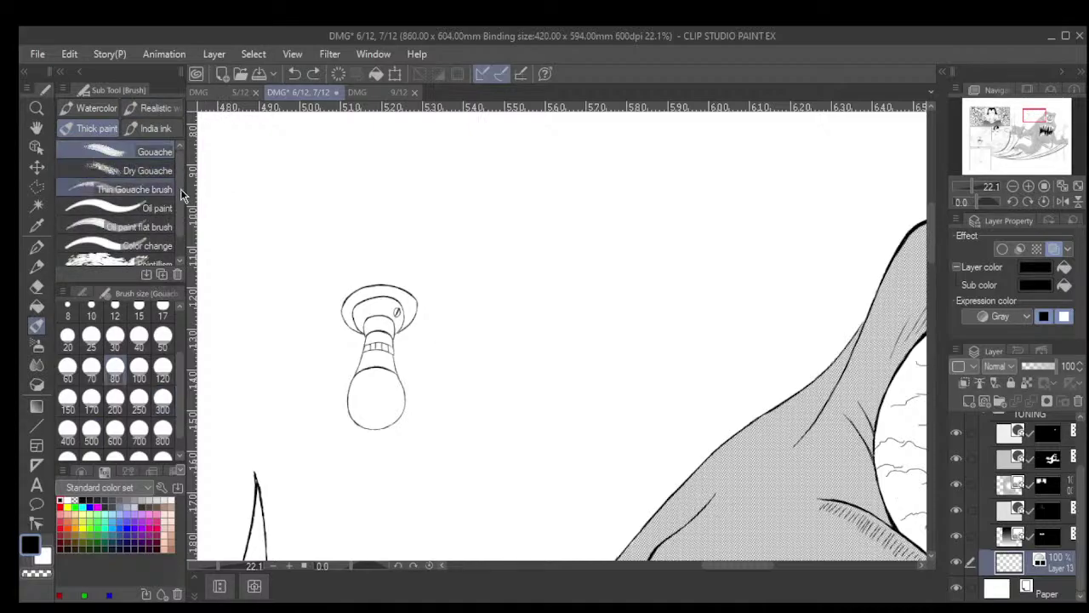
left_click(164, 402)
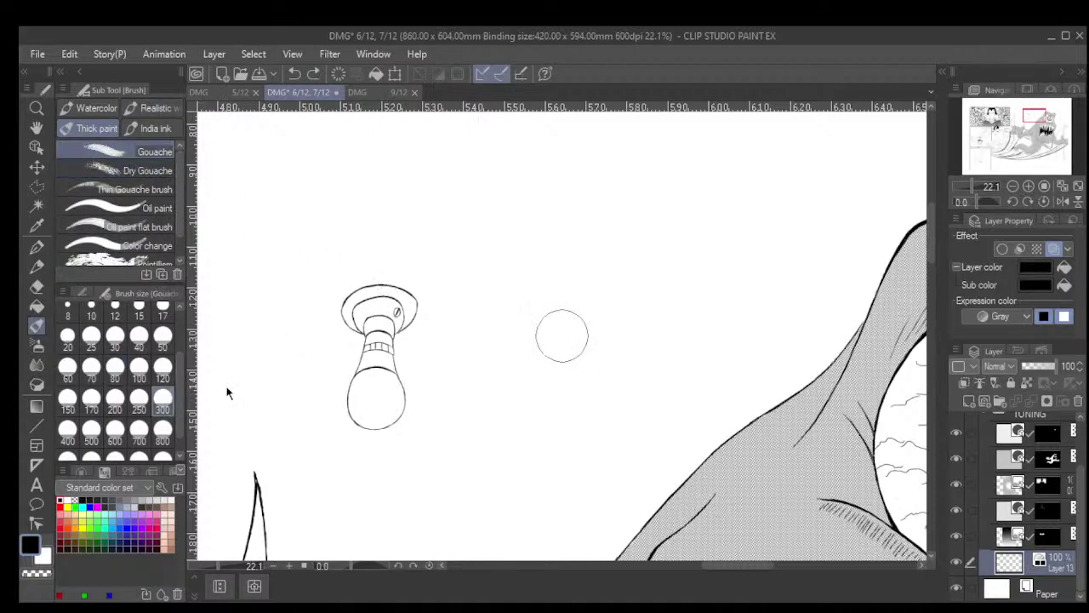
mouse_move(576, 267)
left_mouse_down()
mouse_move(548, 272)
mouse_move(550, 303)
mouse_move(595, 302)
mouse_move(554, 287)
left_mouse_up()
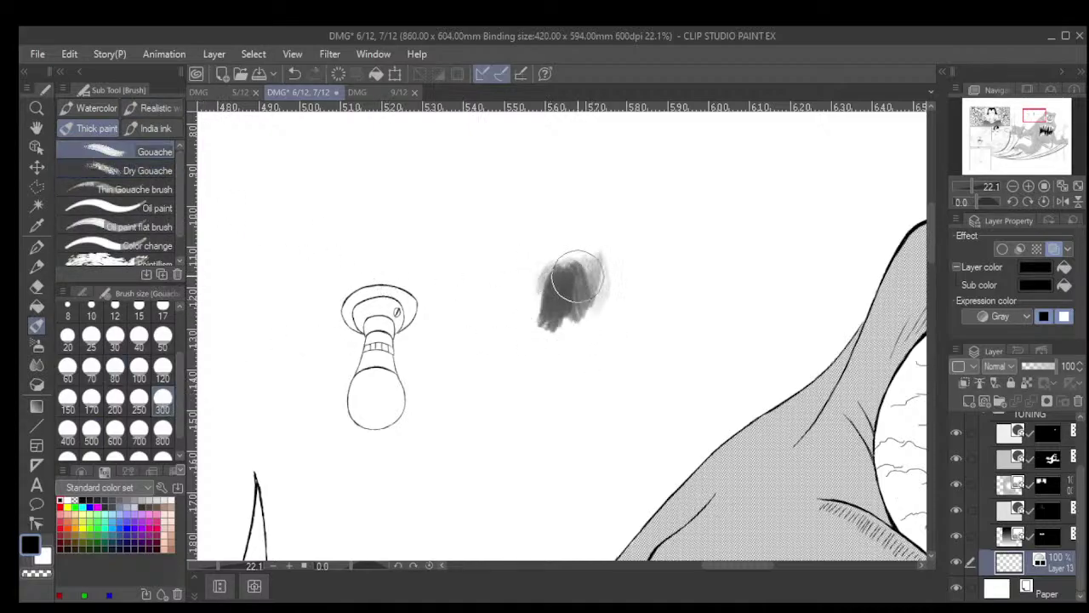
left_click_drag(623, 223, 636, 341)
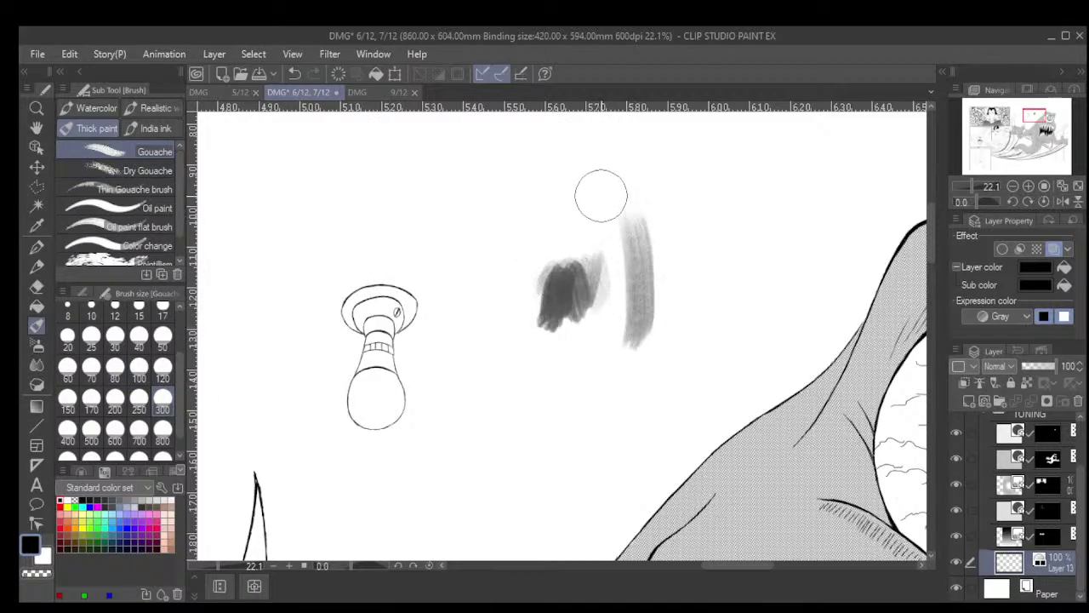
mouse_move(596, 200)
left_mouse_down()
mouse_move(574, 315)
mouse_move(549, 319)
left_mouse_up()
mouse_move(557, 221)
left_mouse_down()
mouse_move(528, 242)
mouse_move(515, 326)
left_mouse_up()
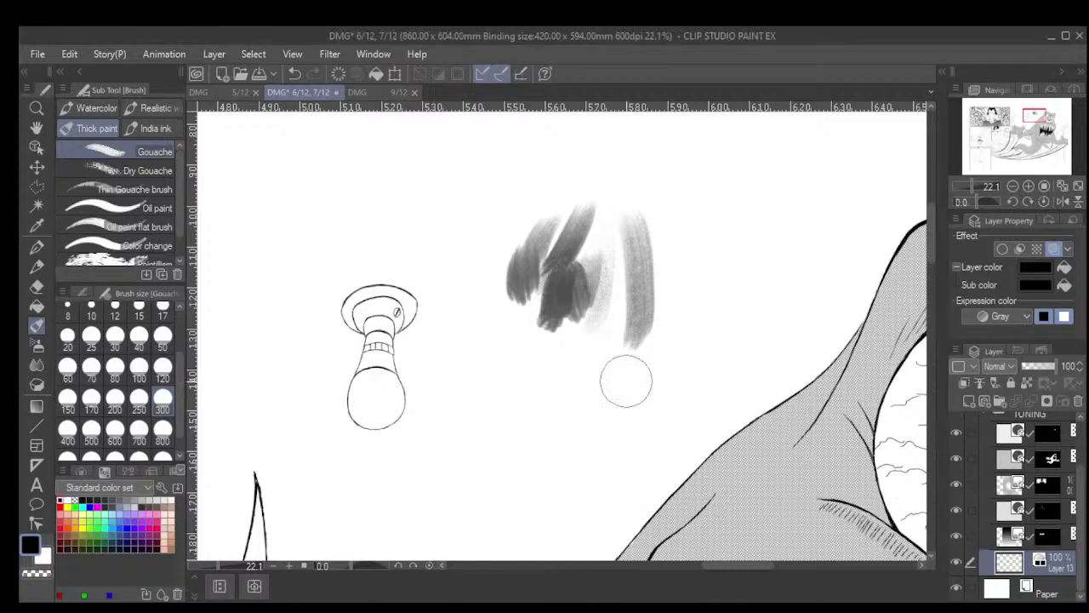
mouse_move(626, 381)
left_mouse_down()
mouse_move(549, 403)
mouse_move(519, 377)
mouse_move(491, 306)
mouse_move(490, 268)
mouse_move(477, 255)
left_mouse_up()
left_click_drag(668, 202, 681, 325)
left_click_drag(670, 247, 681, 323)
mouse_move(634, 225)
left_mouse_down()
mouse_move(611, 358)
mouse_move(601, 274)
mouse_move(585, 385)
left_mouse_up()
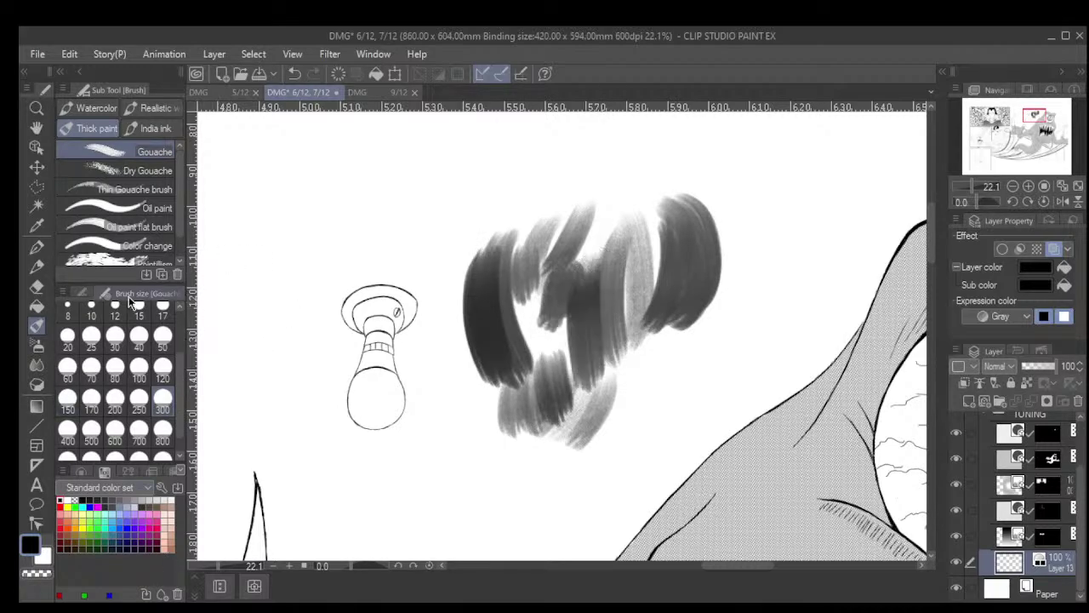
Undo all the Gouache test strokes beside the light bulb
key("ctrl+z")
key("ctrl+z")
key("ctrl+z")
key("ctrl+z")
key("ctrl+z")
key("ctrl+z")
key("ctrl+z")
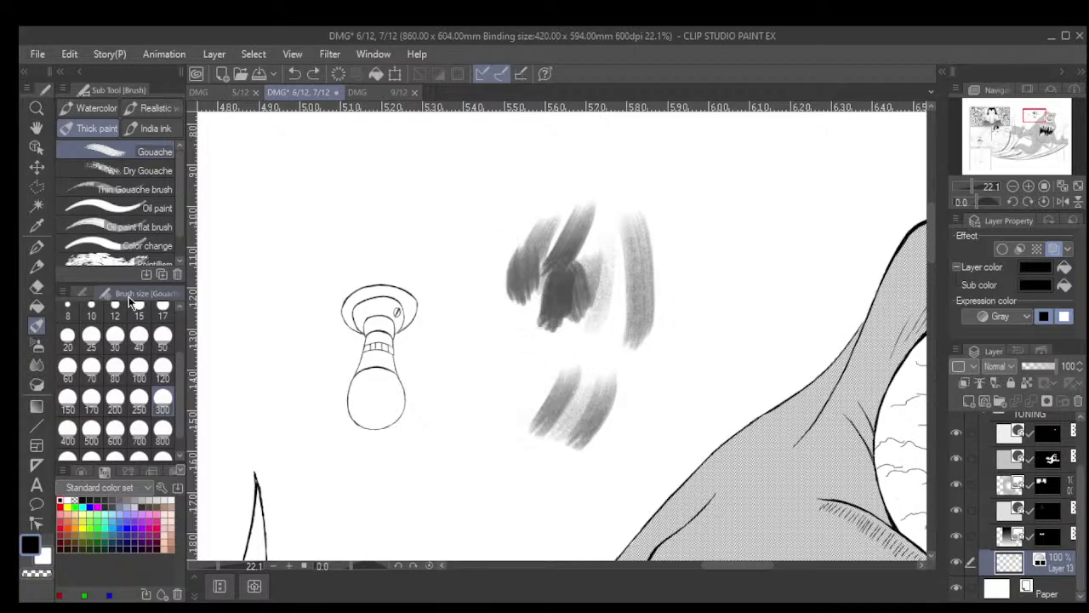
key("ctrl+z")
key("ctrl+z")
key("ctrl+z")
key("ctrl+z")
key("ctrl+z")
key("ctrl+z")
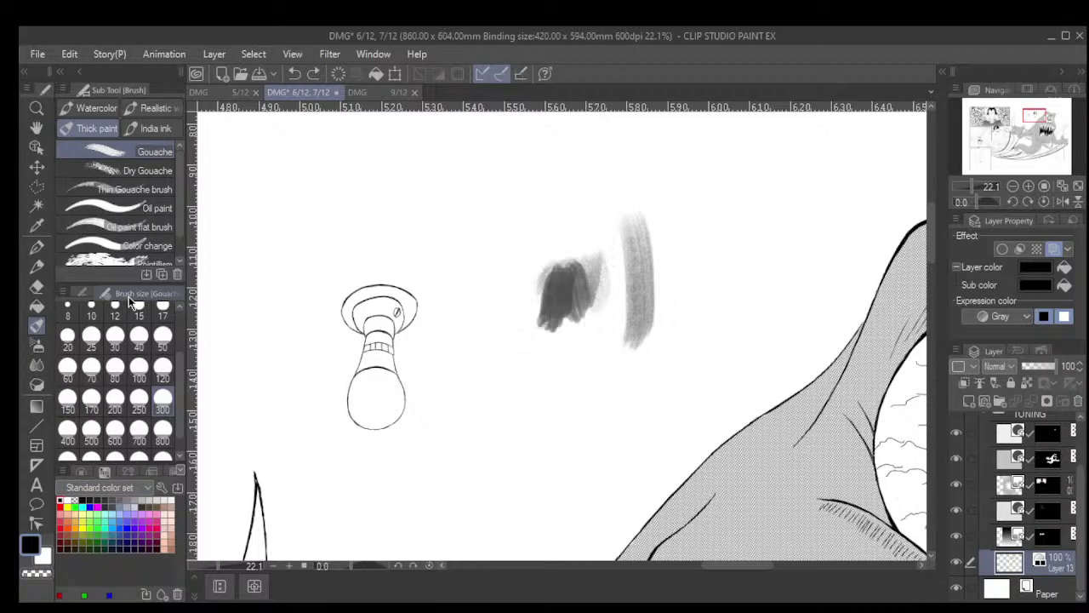
key("ctrl+z")
key("ctrl+z")
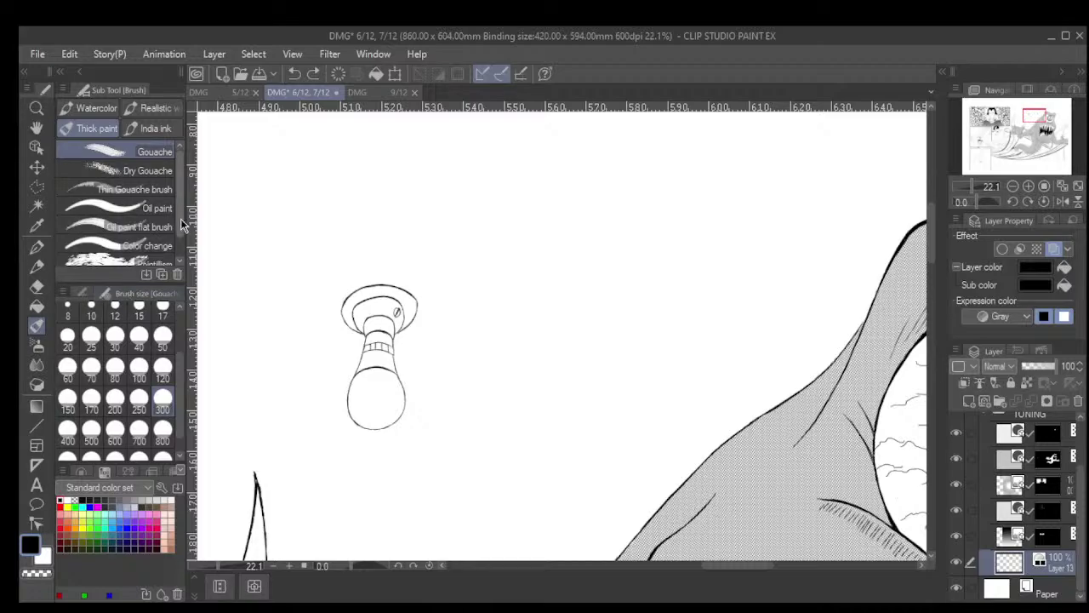
Paint a grainy gray test patch with the Dry Gouache brush at size 300 between the light bulb and the monster's head
left_click(129, 169)
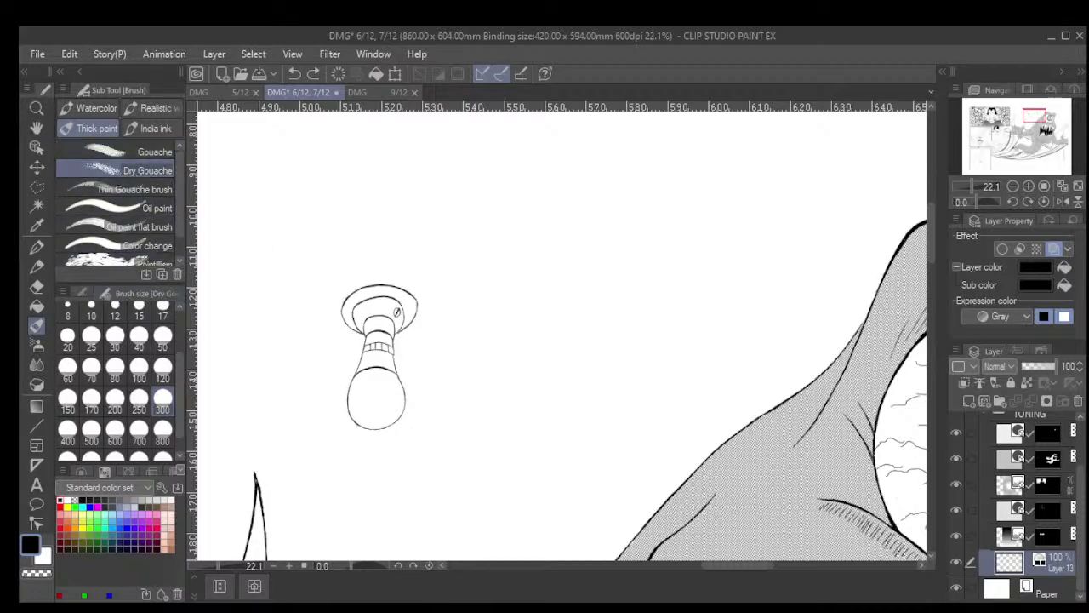
mouse_move(609, 265)
left_mouse_down()
mouse_move(600, 304)
mouse_move(577, 308)
mouse_move(596, 298)
mouse_move(581, 337)
mouse_move(560, 261)
mouse_move(589, 239)
mouse_move(627, 238)
mouse_move(639, 277)
mouse_move(656, 243)
mouse_move(618, 333)
mouse_move(662, 244)
mouse_move(585, 354)
mouse_move(595, 315)
mouse_move(554, 301)
mouse_move(540, 333)
left_mouse_up()
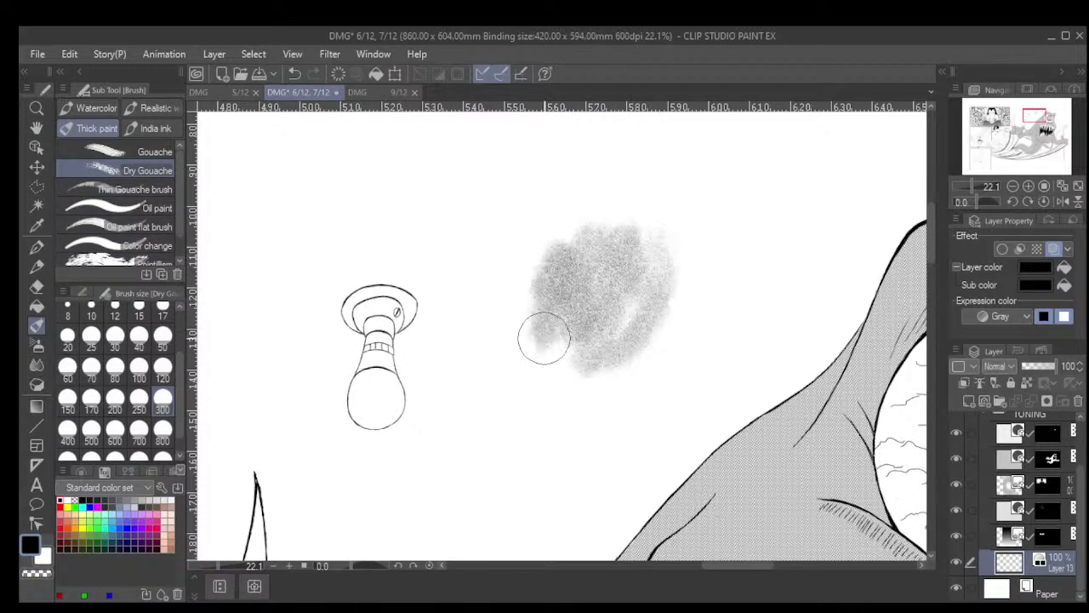
scroll(539, 343, "down", 3)
scroll(577, 302, "down", 1)
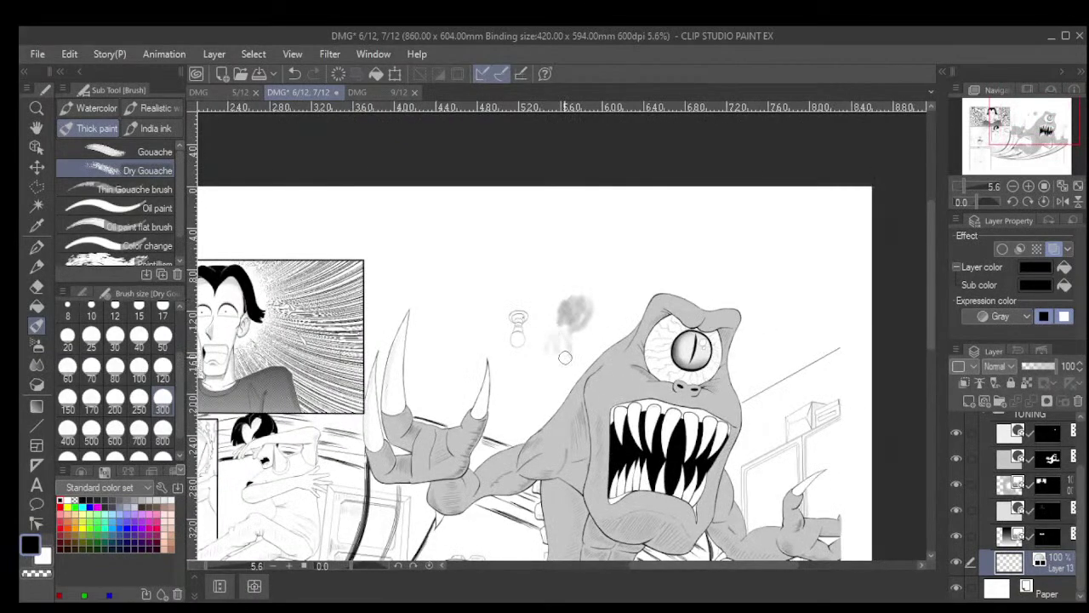
Try soft Dry Gouache shadow strokes at size 300 on the monster's shoulder fold and chin
scroll(565, 358, "up", 3)
scroll(585, 382, "down", 1)
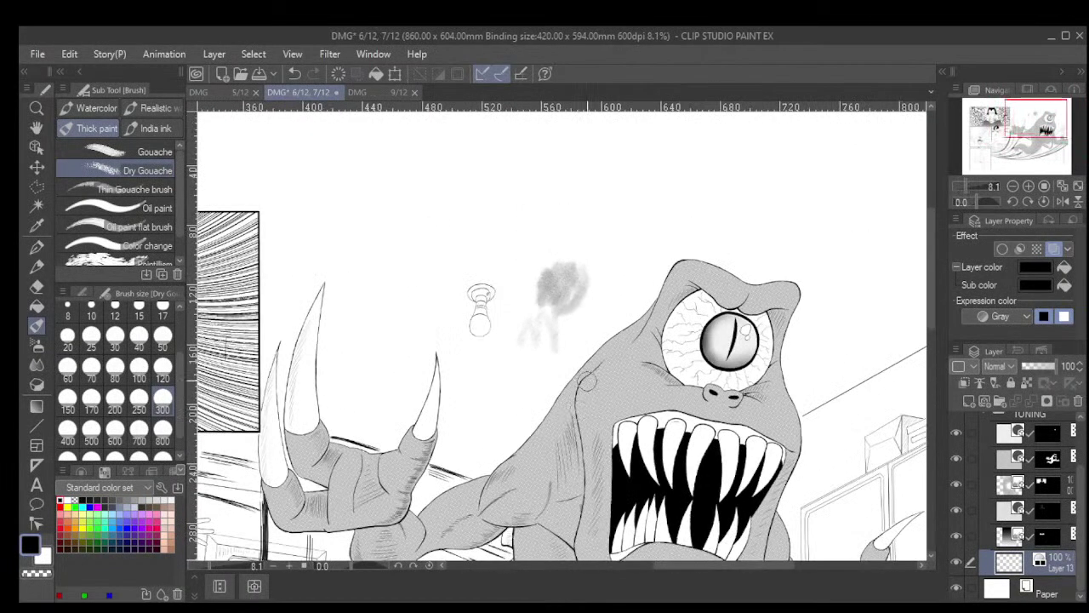
mouse_move(586, 391)
left_mouse_down()
mouse_move(587, 425)
mouse_move(600, 350)
left_mouse_up()
scroll(584, 411, "down", 2)
scroll(601, 348, "up", 3)
mouse_move(588, 400)
left_mouse_down()
mouse_move(632, 379)
mouse_move(725, 408)
mouse_move(715, 386)
mouse_move(702, 393)
mouse_move(704, 375)
mouse_move(710, 392)
mouse_move(645, 384)
mouse_move(693, 388)
mouse_move(604, 392)
mouse_move(629, 399)
left_mouse_up()
scroll(634, 396, "down", 2)
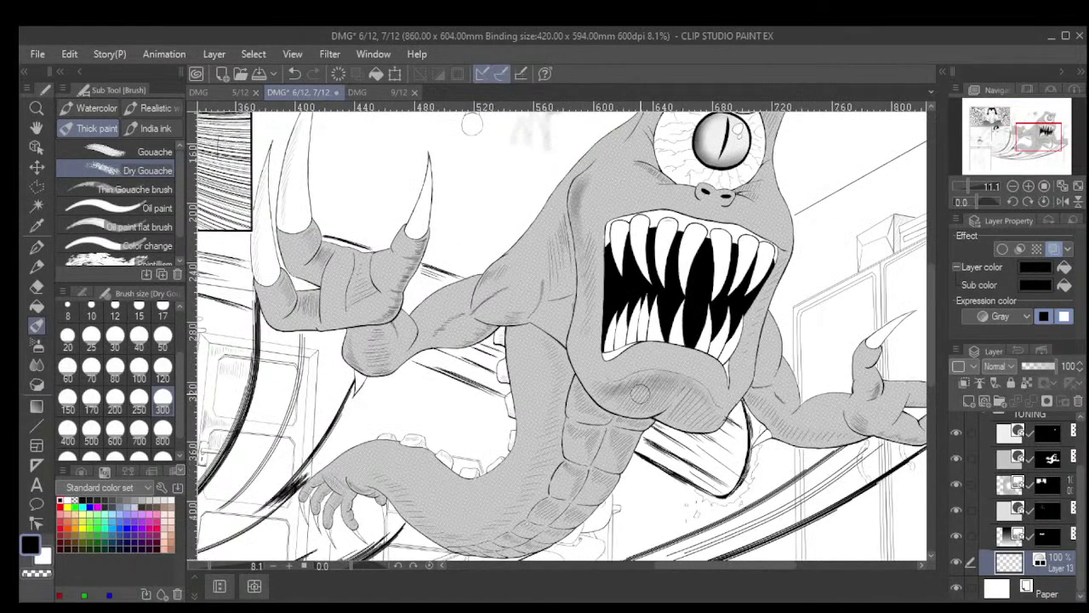
scroll(634, 395, "down", 2)
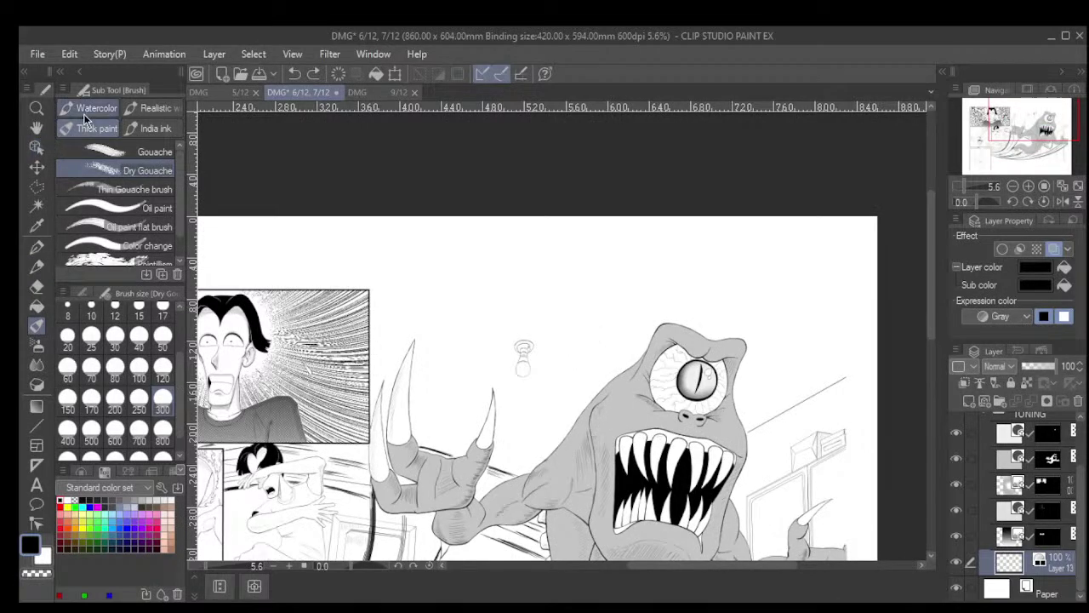
mouse_move(482, 472)
left_mouse_down()
mouse_move(549, 401)
mouse_move(549, 315)
mouse_move(551, 333)
left_mouse_up()
scroll(549, 317, "down", 1)
scroll(549, 316, "down", 2)
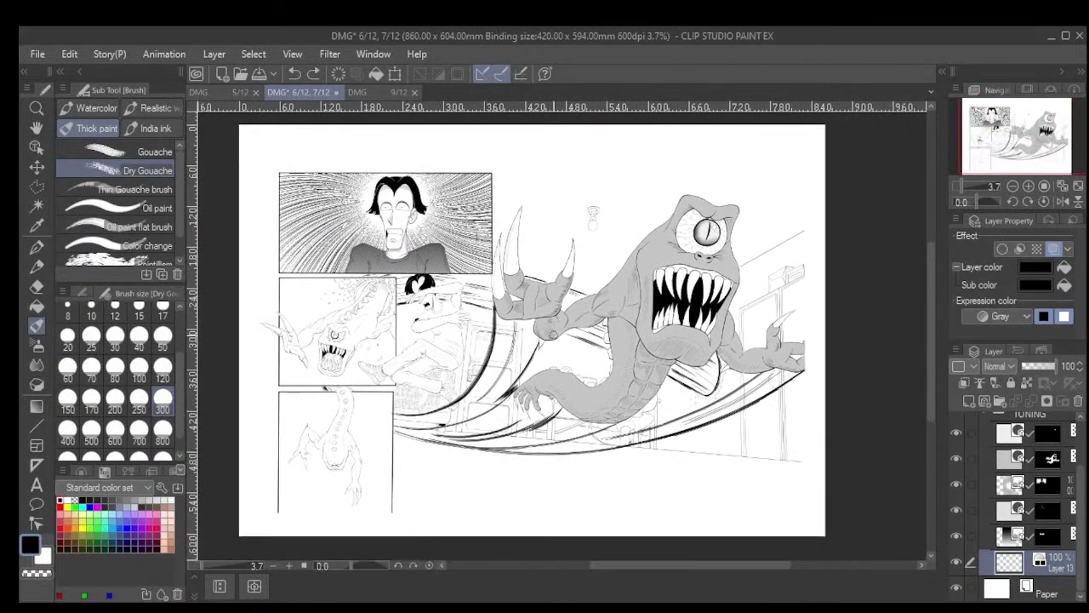